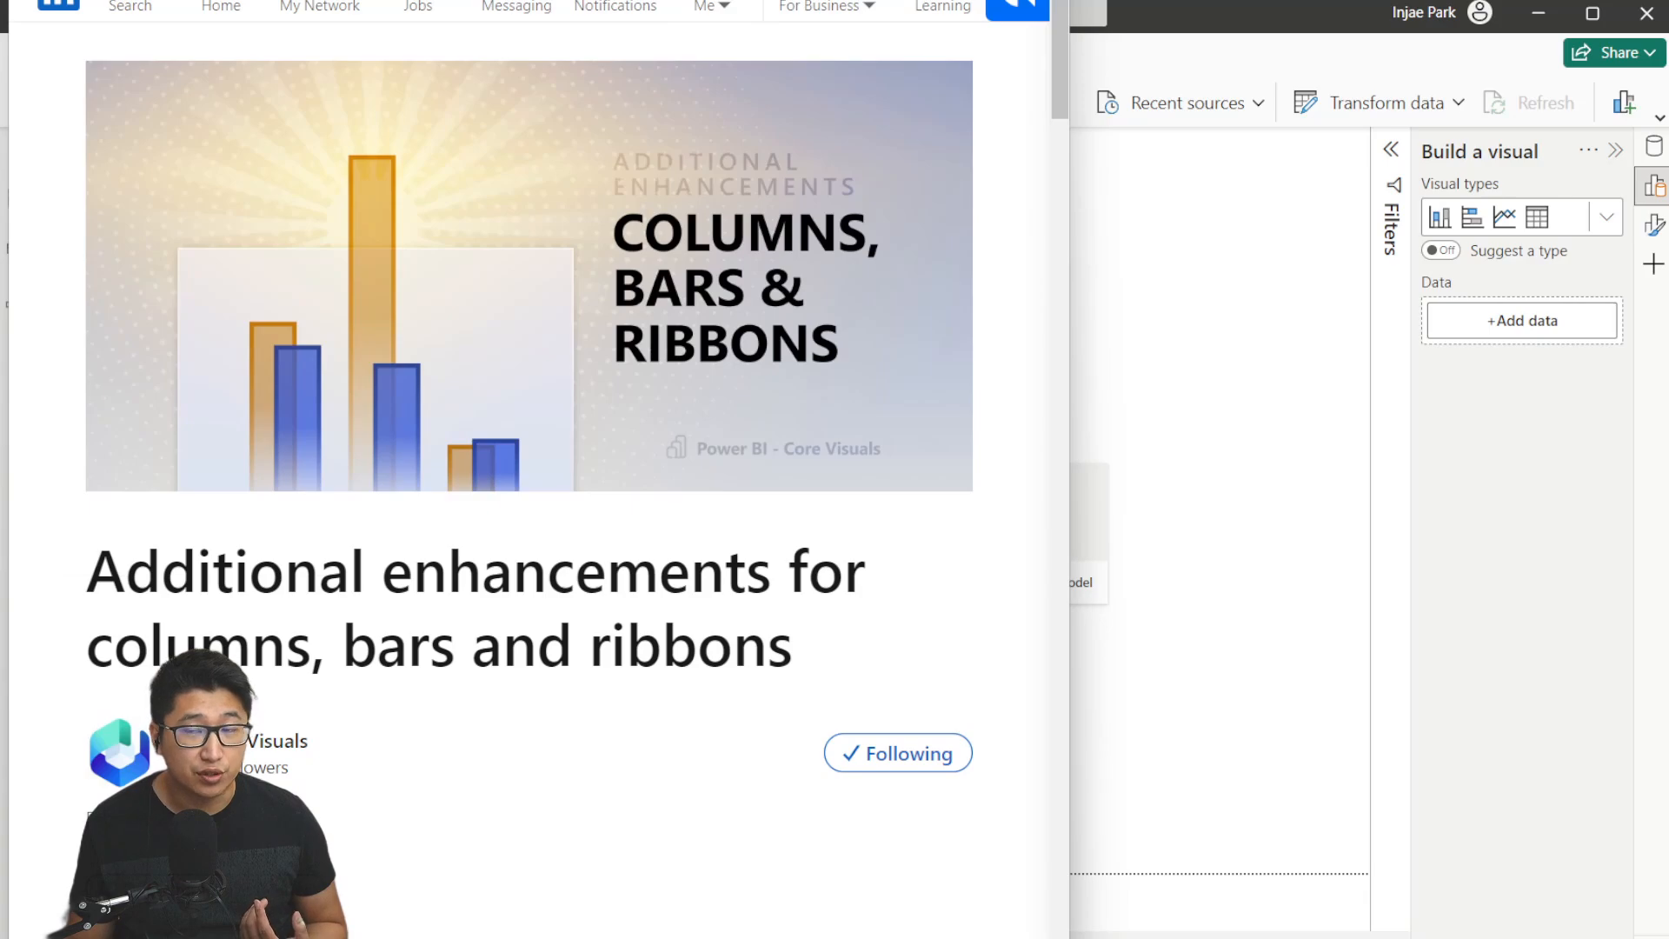
Select and copy the monthly data block, from the header row through December, in the video description.
click(296, 1)
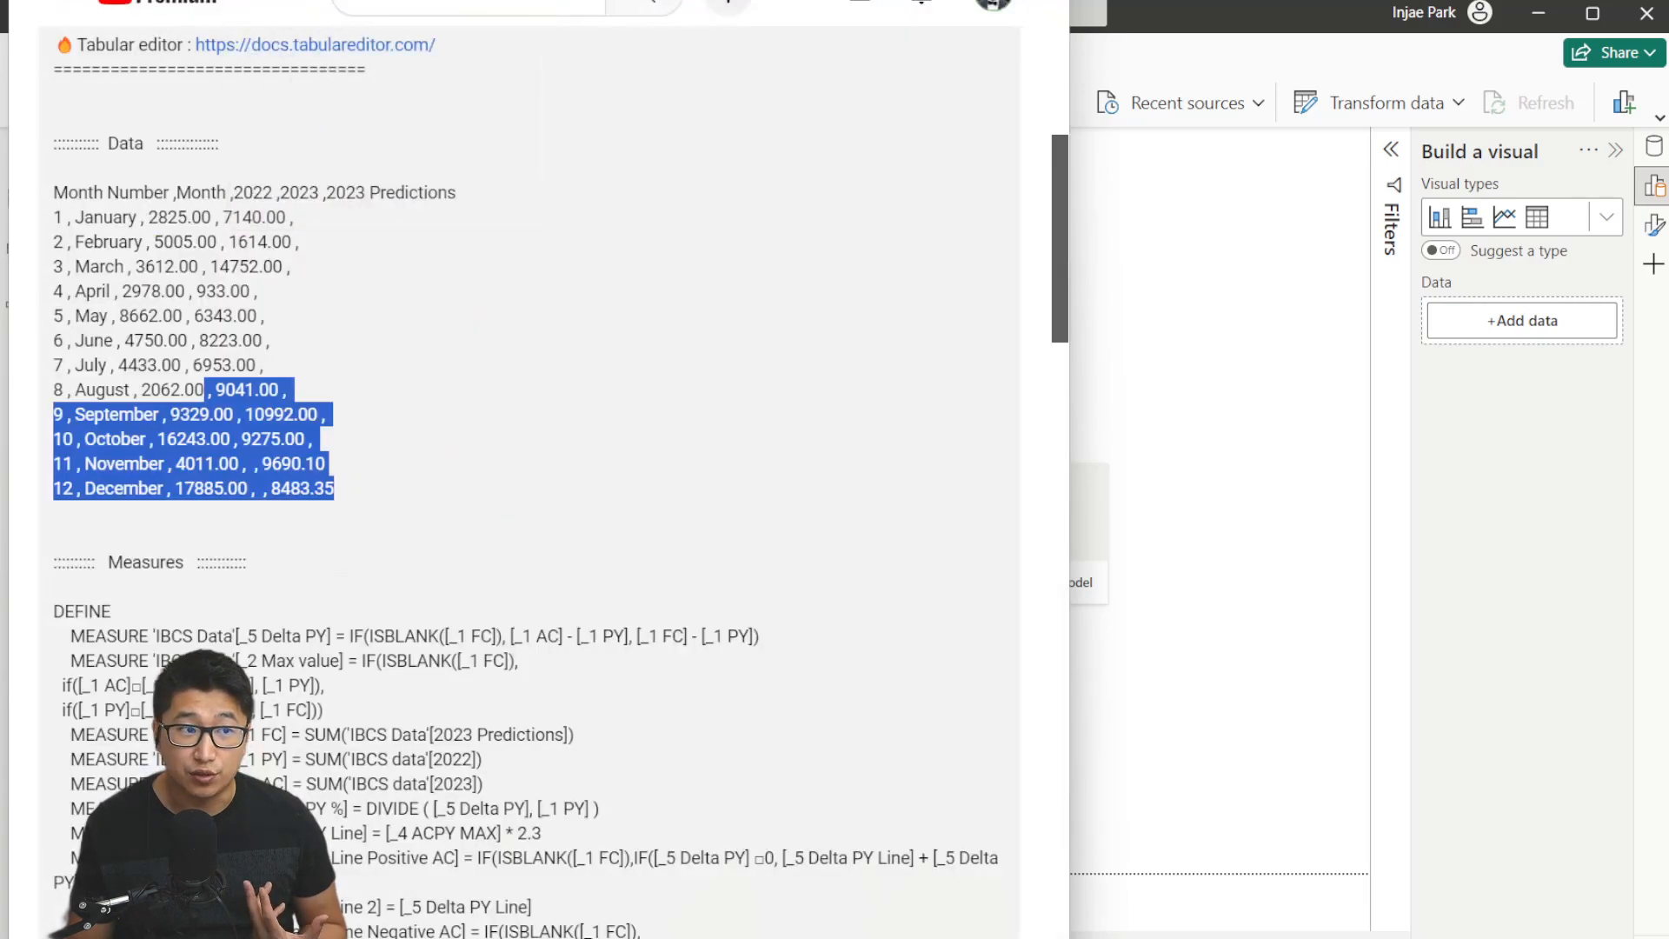
click(588, 492)
scroll(618, 387, up, 3)
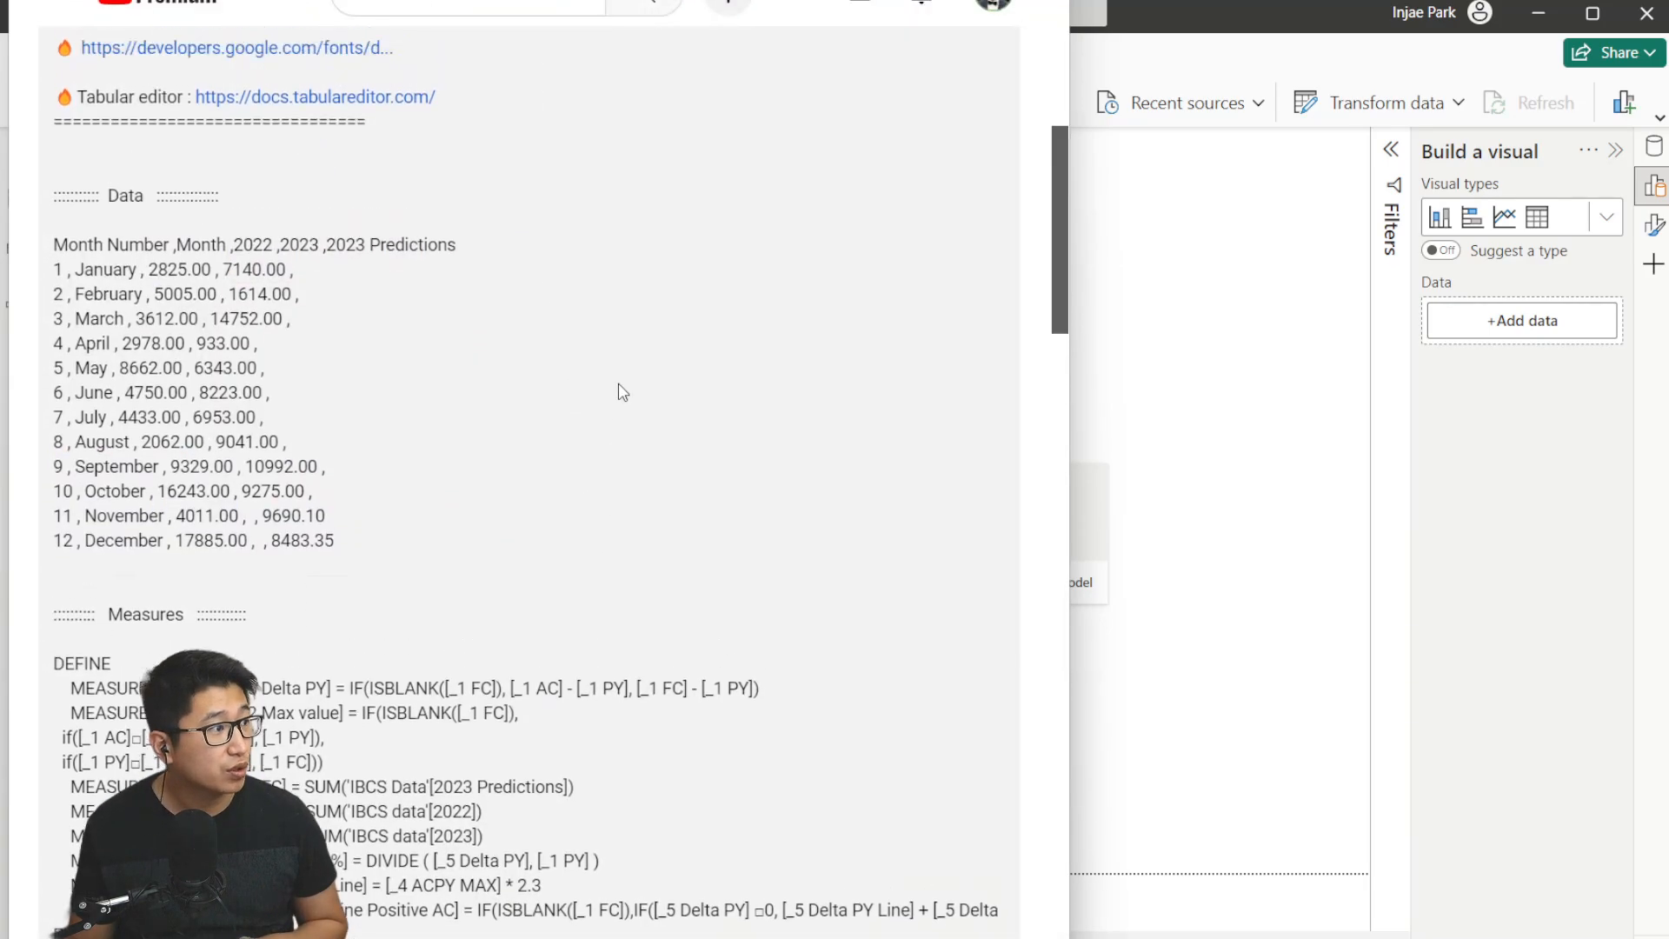
scroll(559, 410, down, 3)
drag(360, 516, 55, 193)
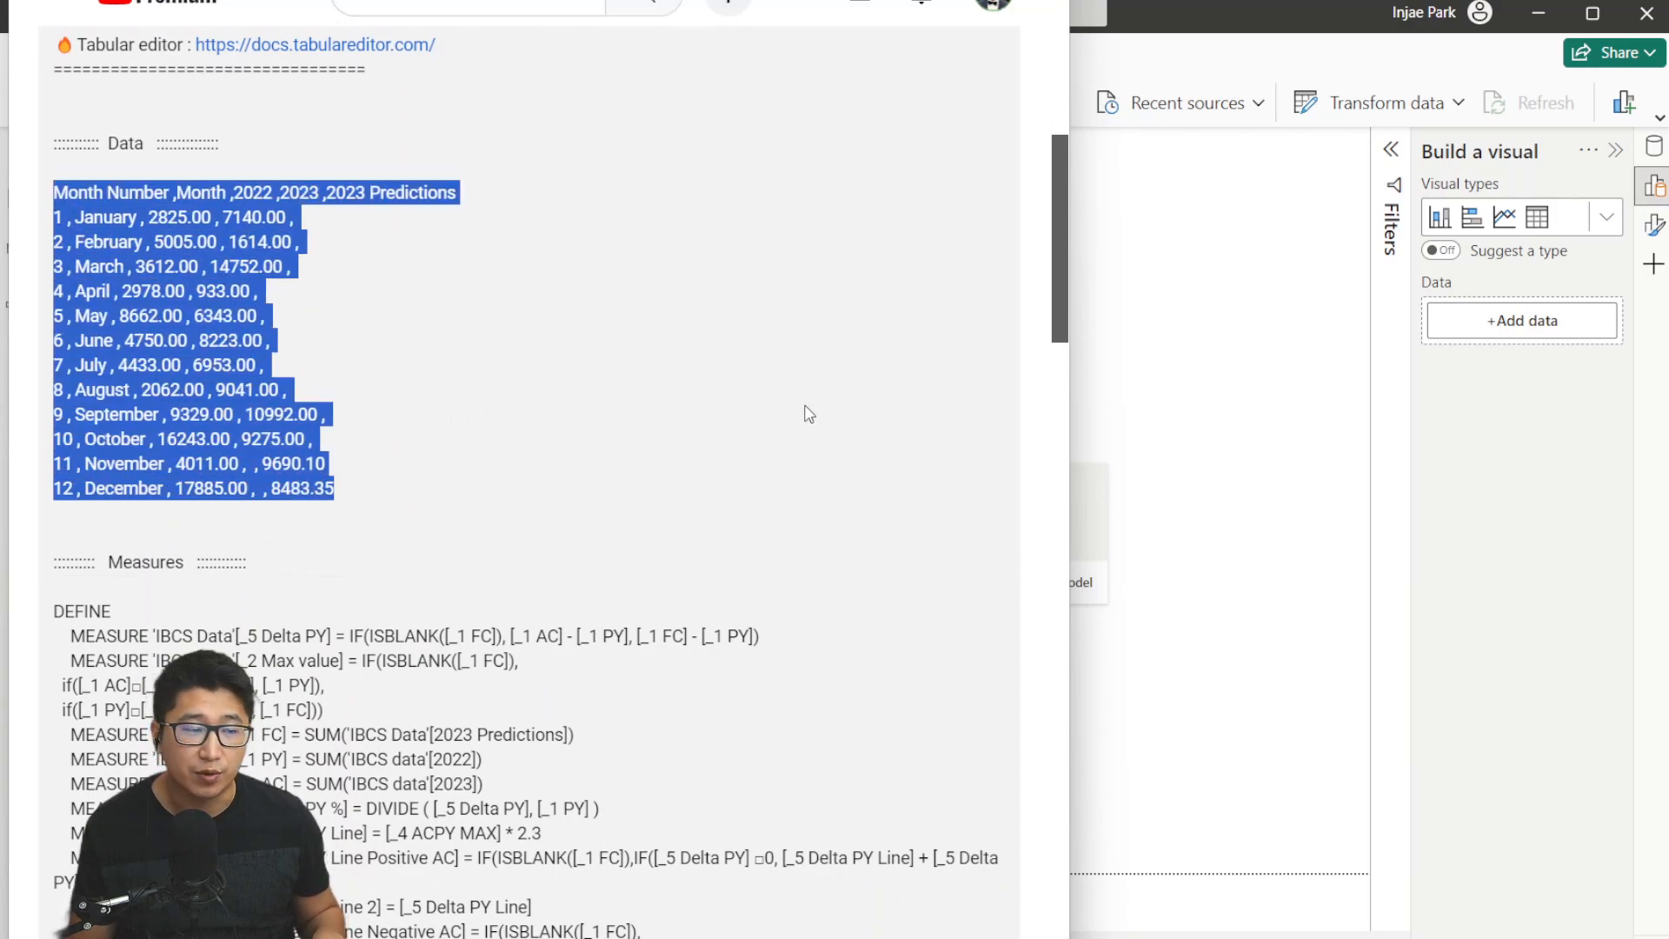
click(1506, 508)
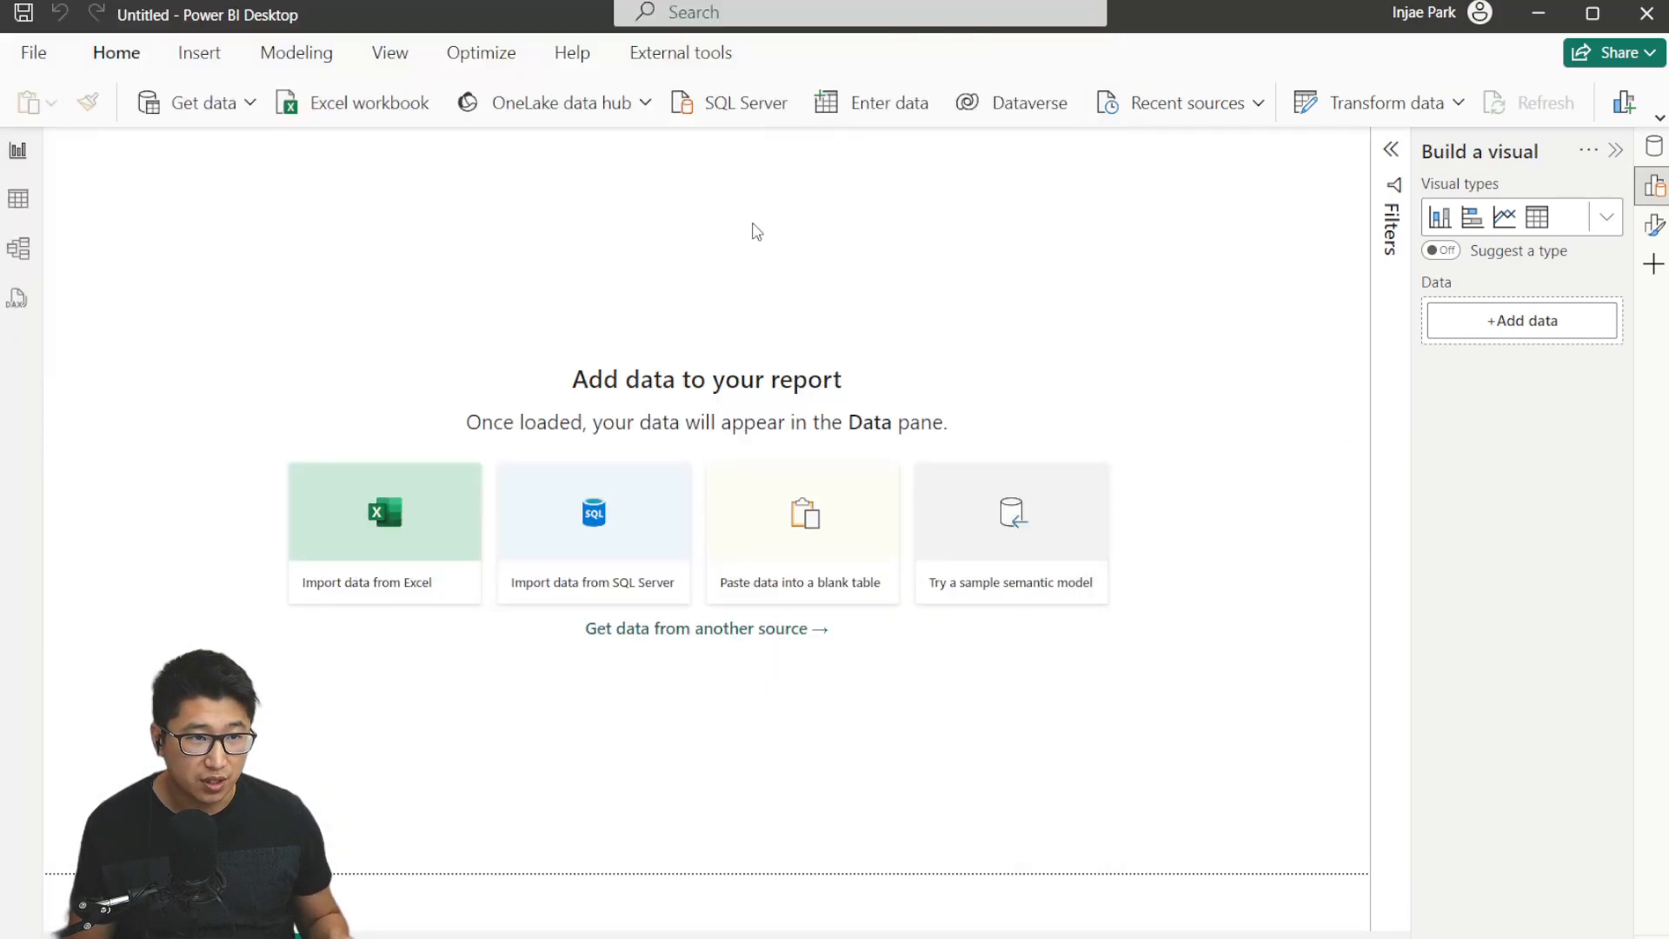
Create a new table by pasting the copied data and name it IBCS Data.
click(881, 108)
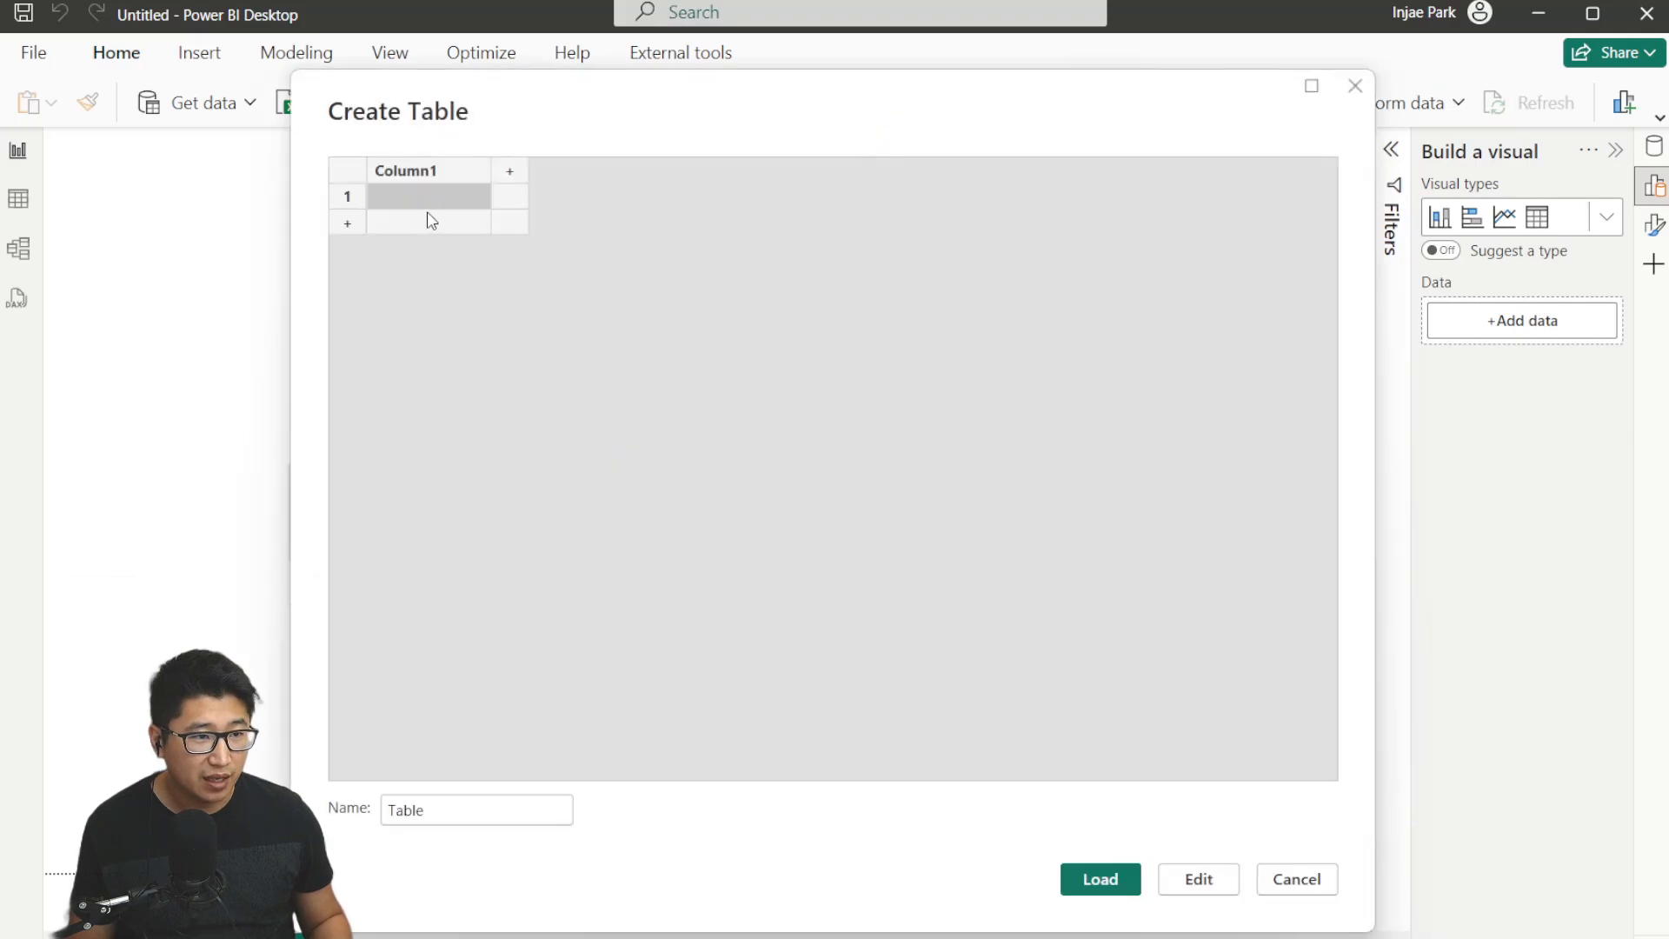
key(Return)
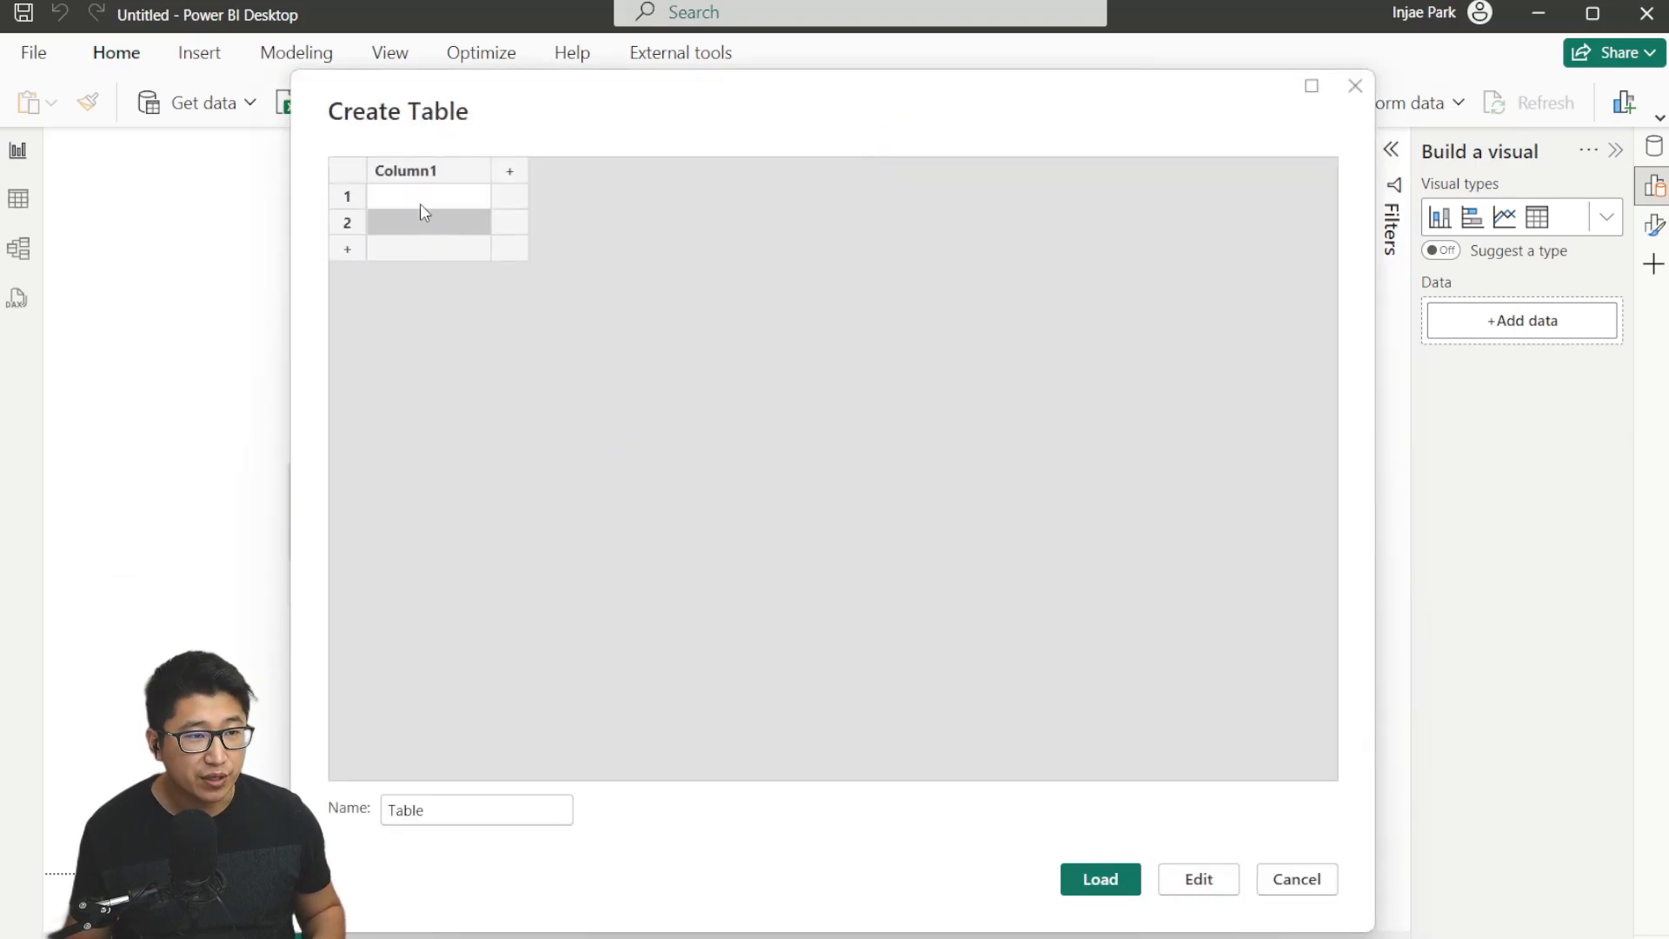
key(ctrl+v)
double_click(491, 809)
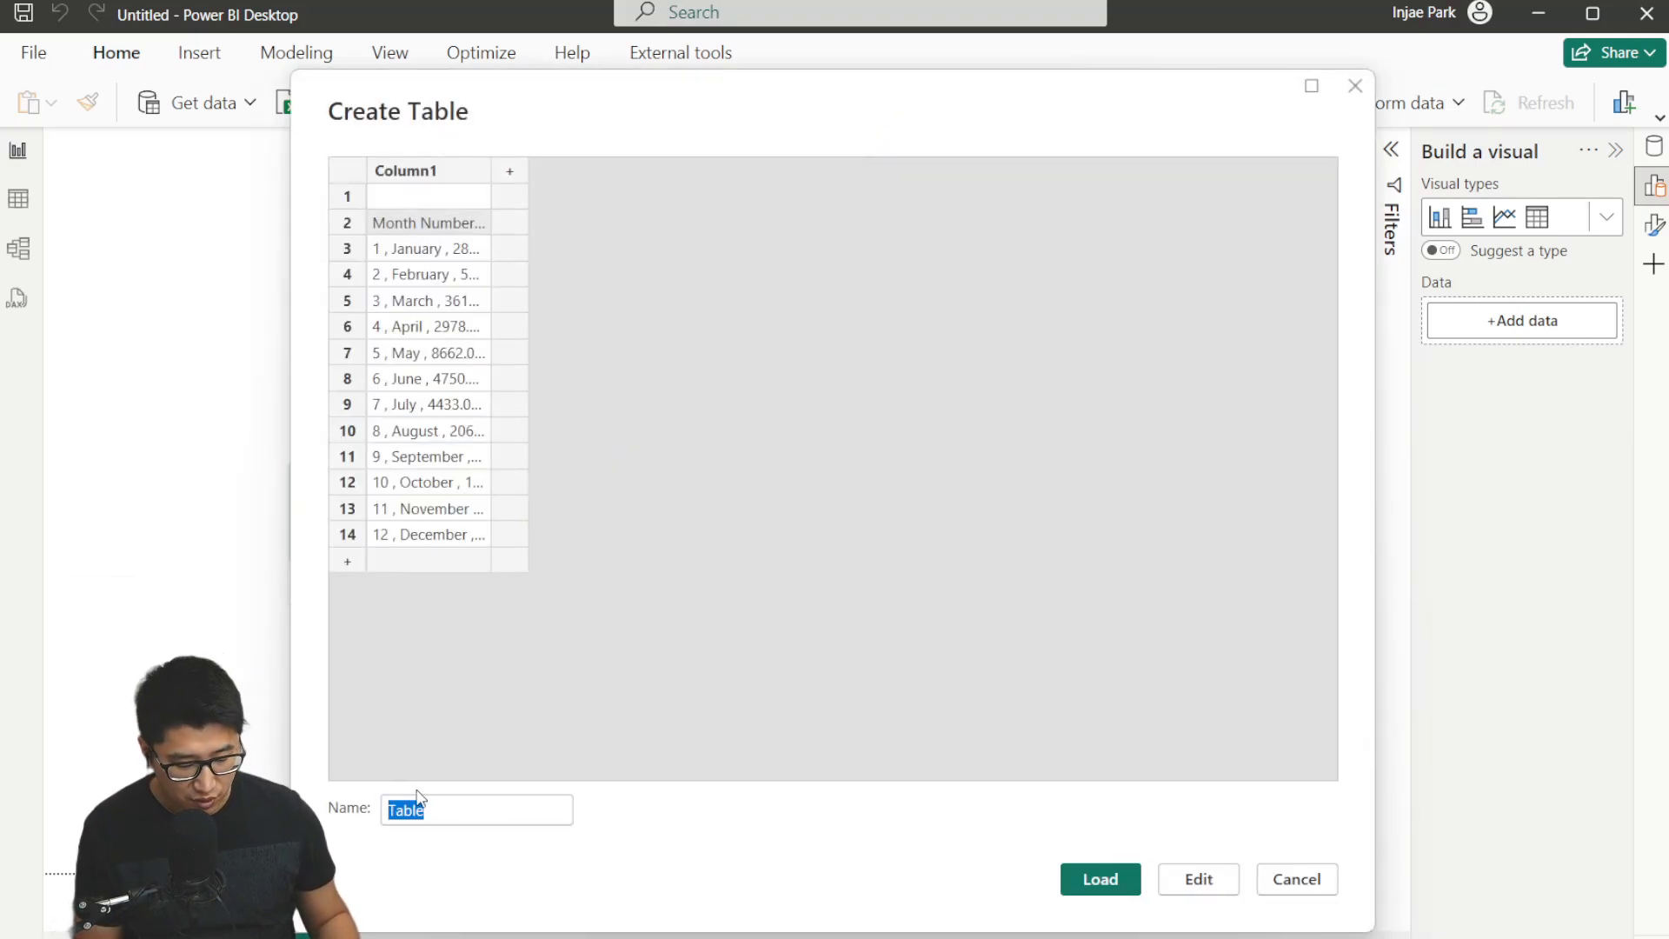
text(IBCS Data)
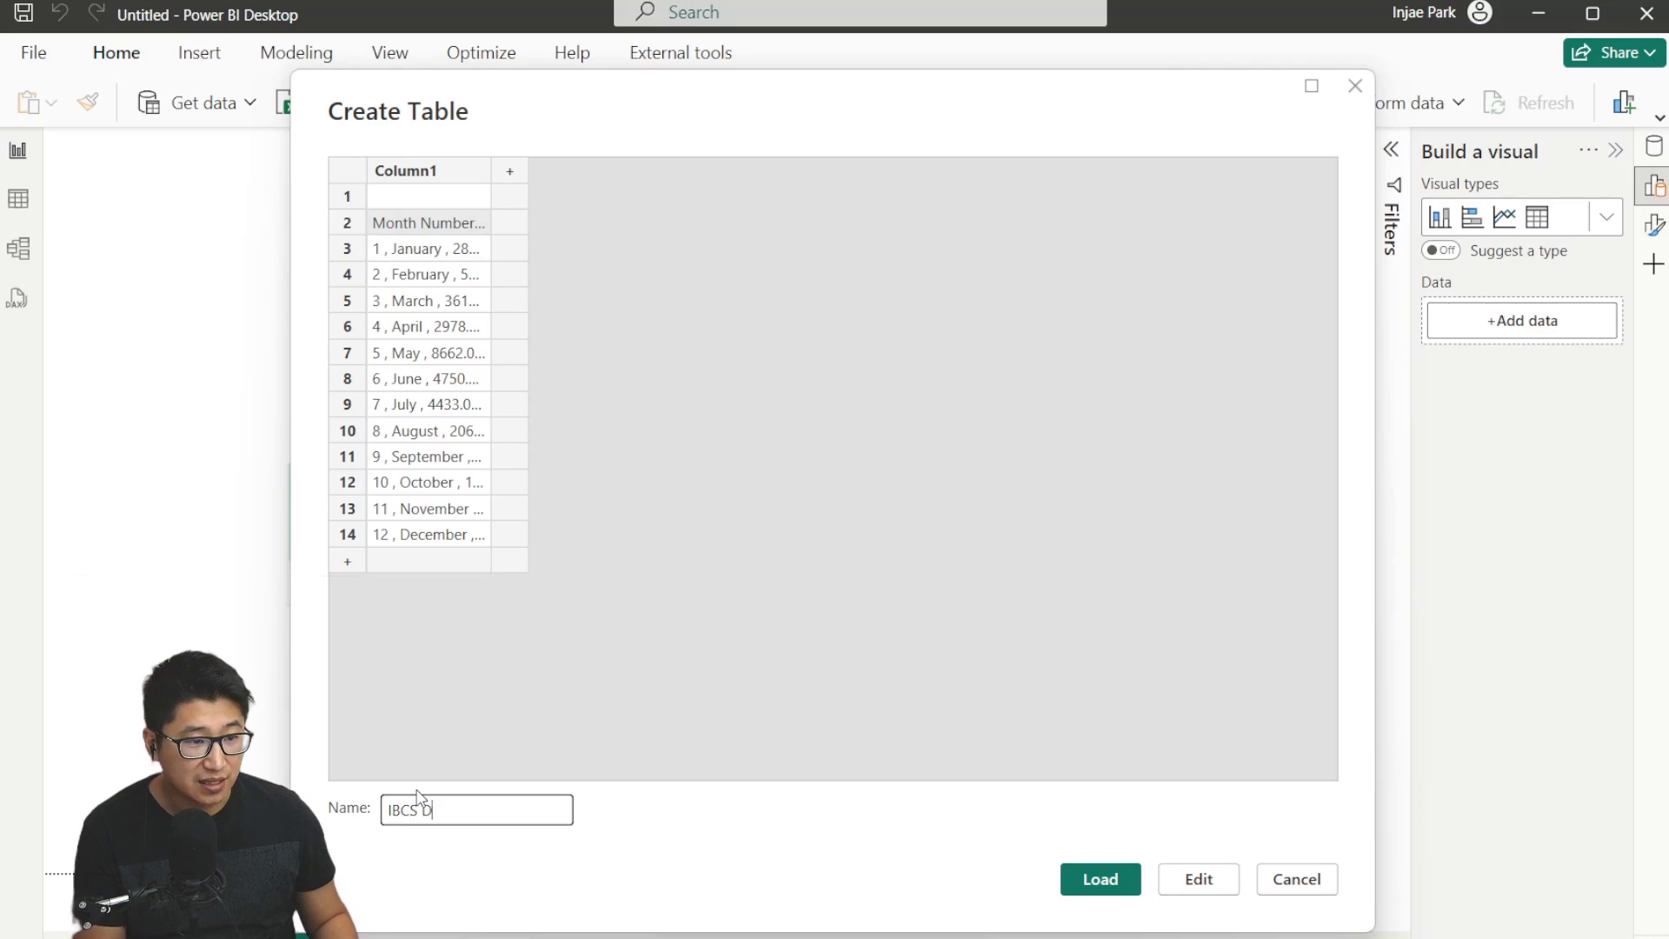
Open the table in Power Query and split Column1 by comma at each occurrence of the delimiter.
click(1199, 879)
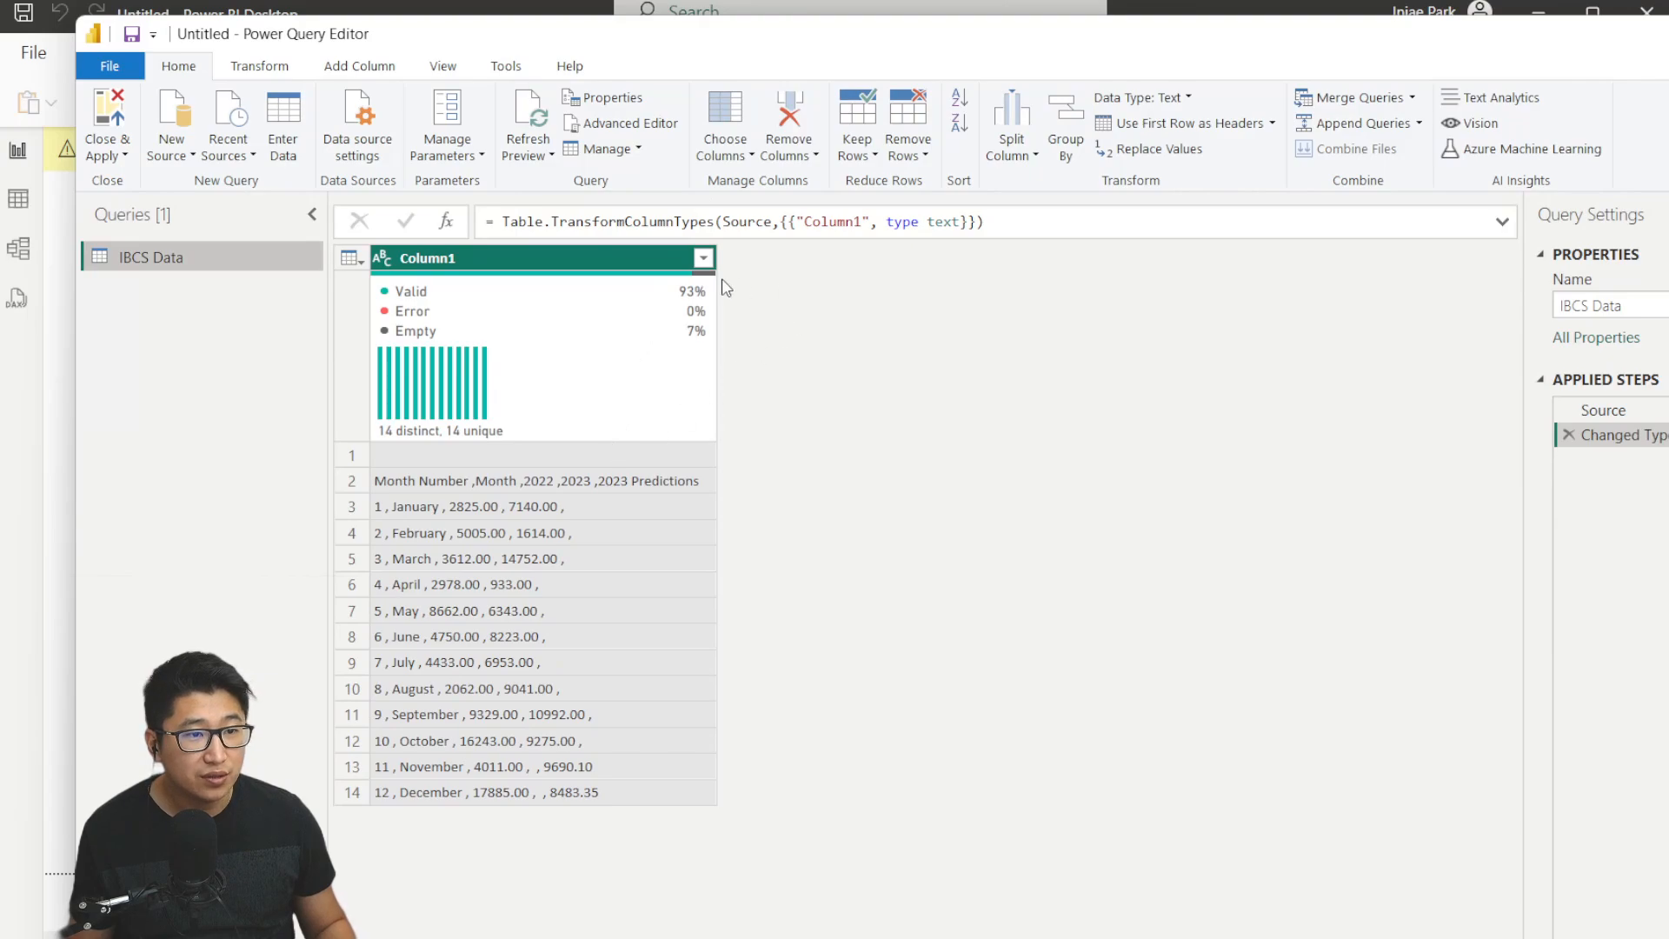
click(1011, 148)
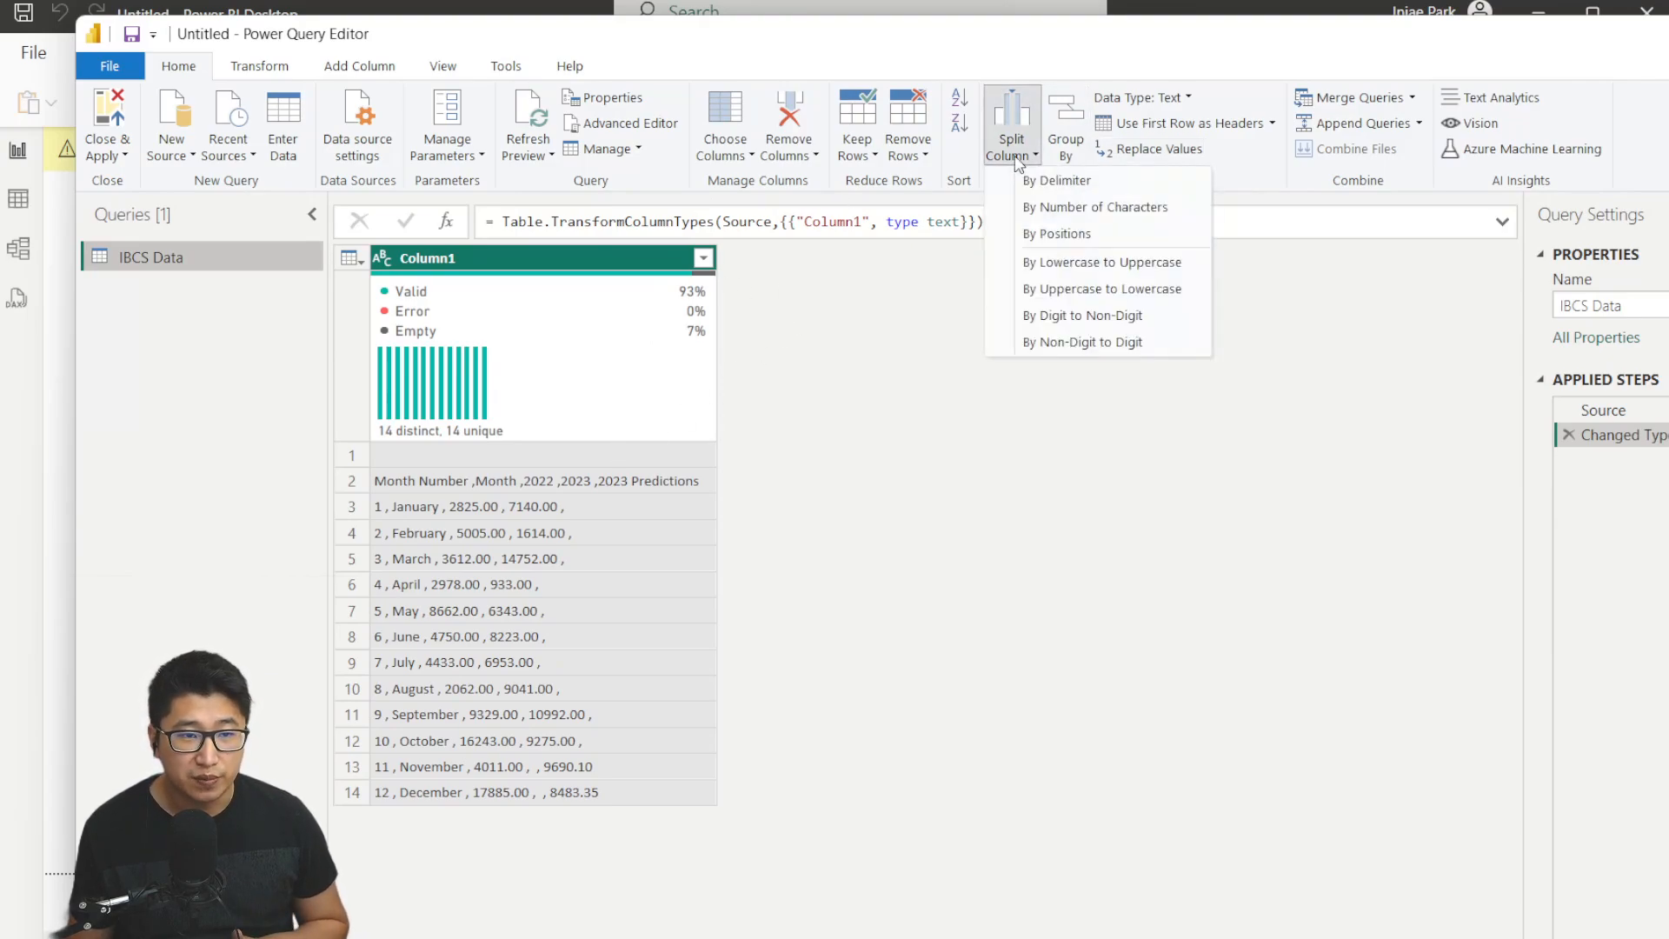
click(1122, 180)
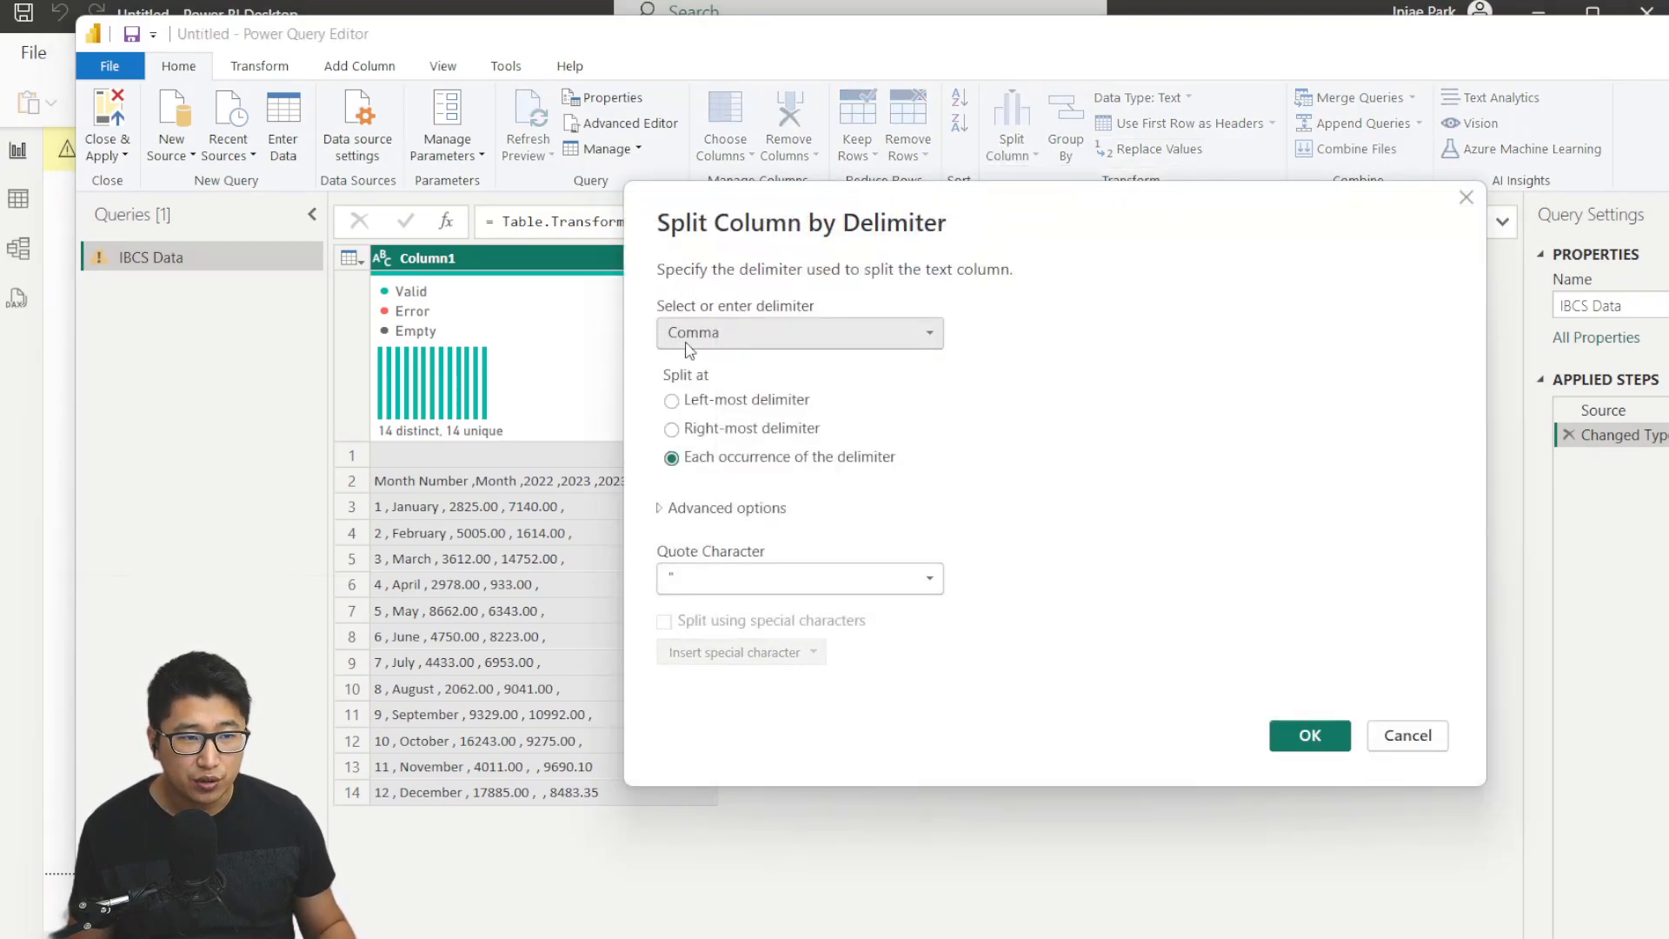
click(1303, 736)
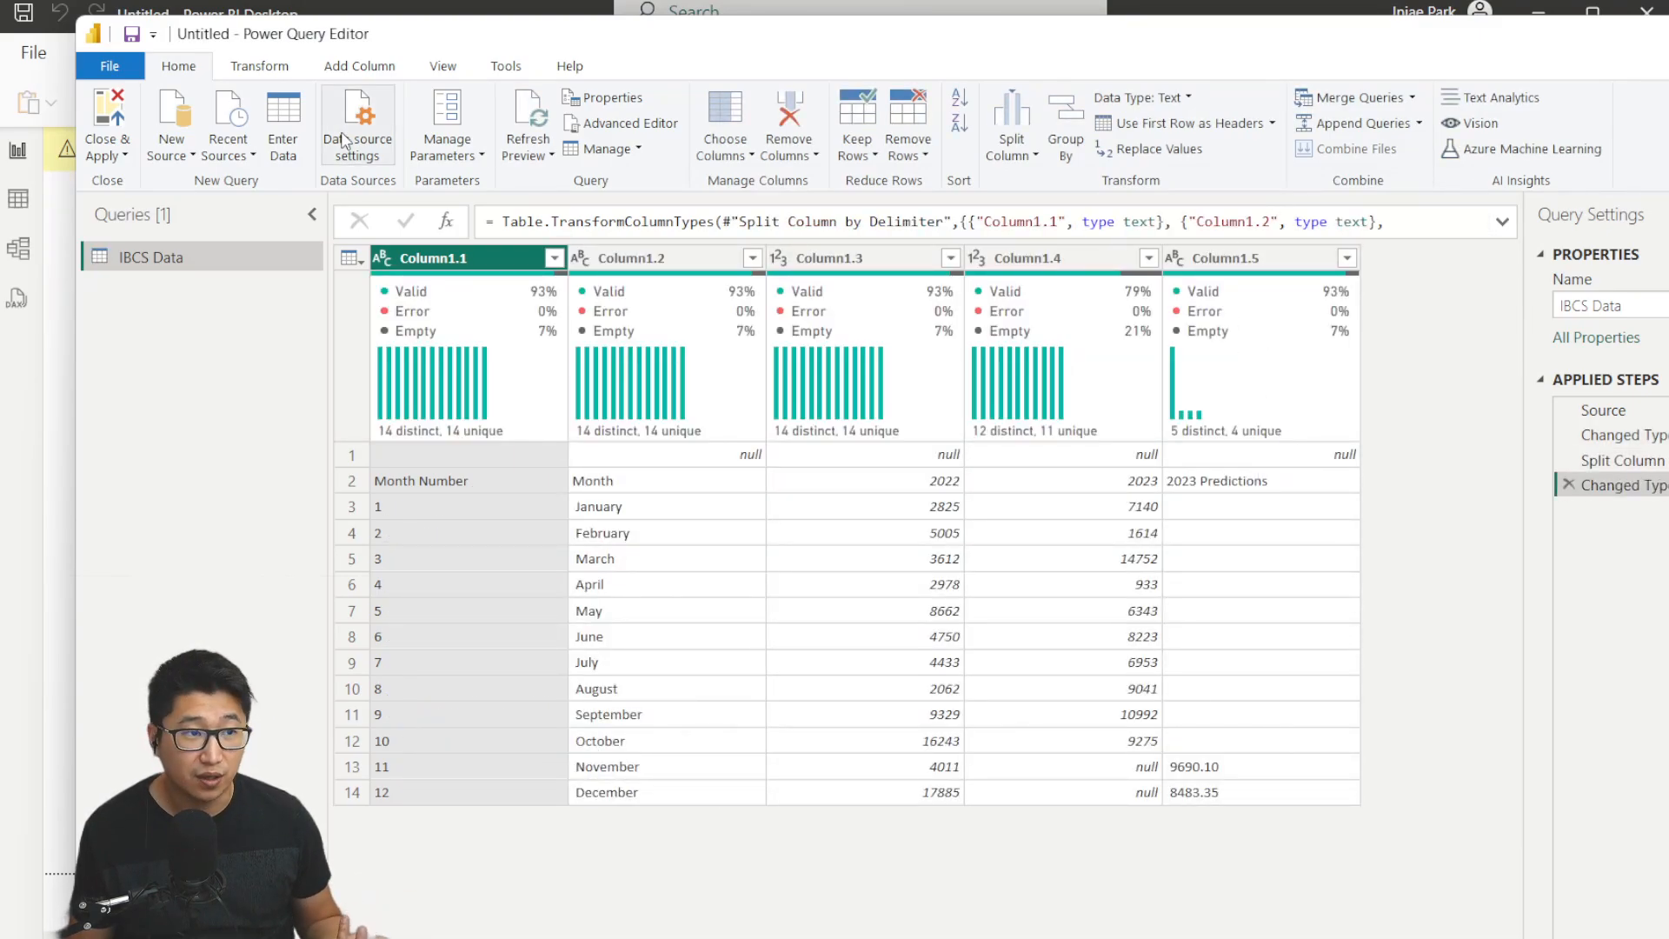
Promote the first row to column headers so the columns read Month Number, Month, 2022, 2023, 2023 Predictions.
click(294, 68)
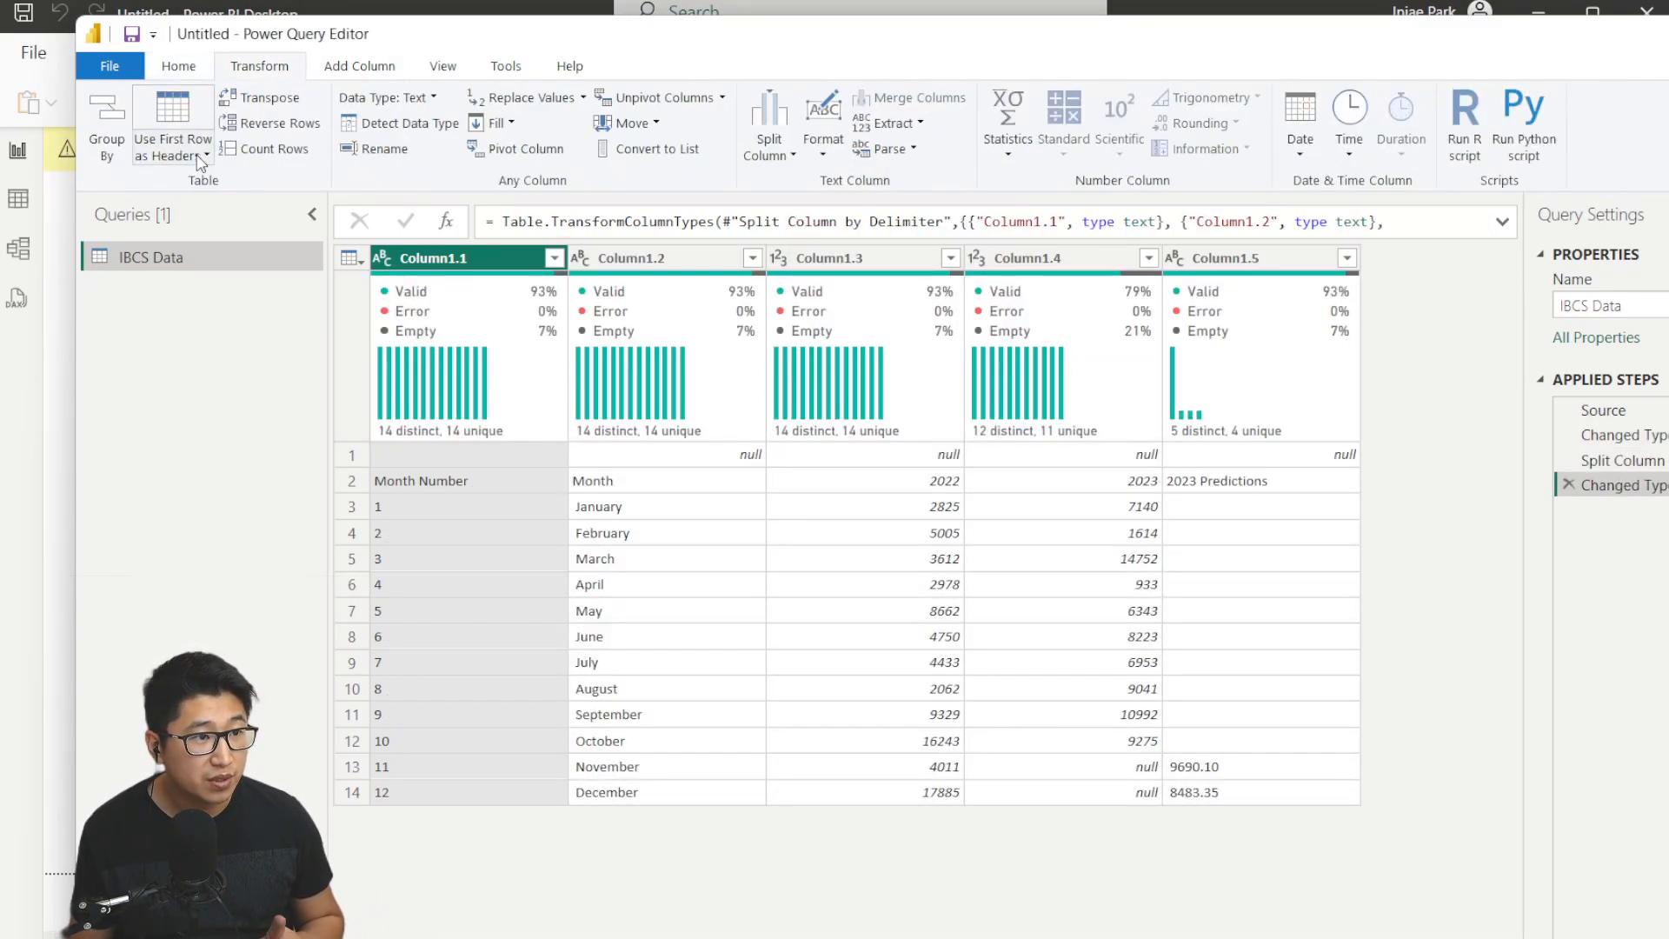
click(180, 105)
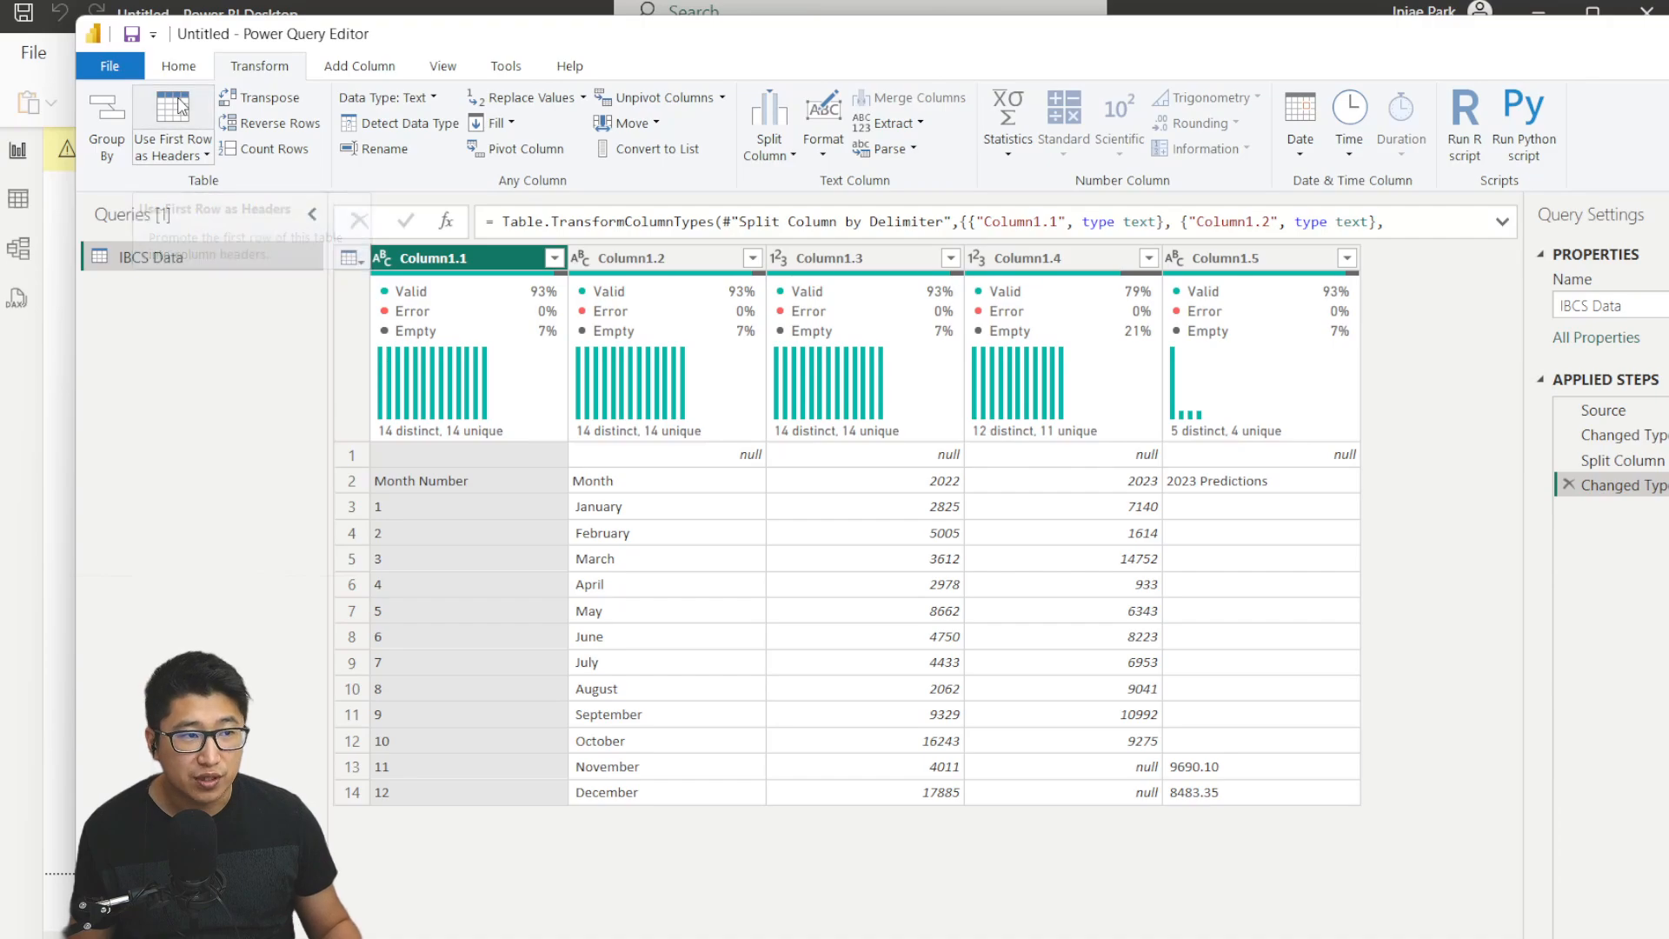
click(178, 108)
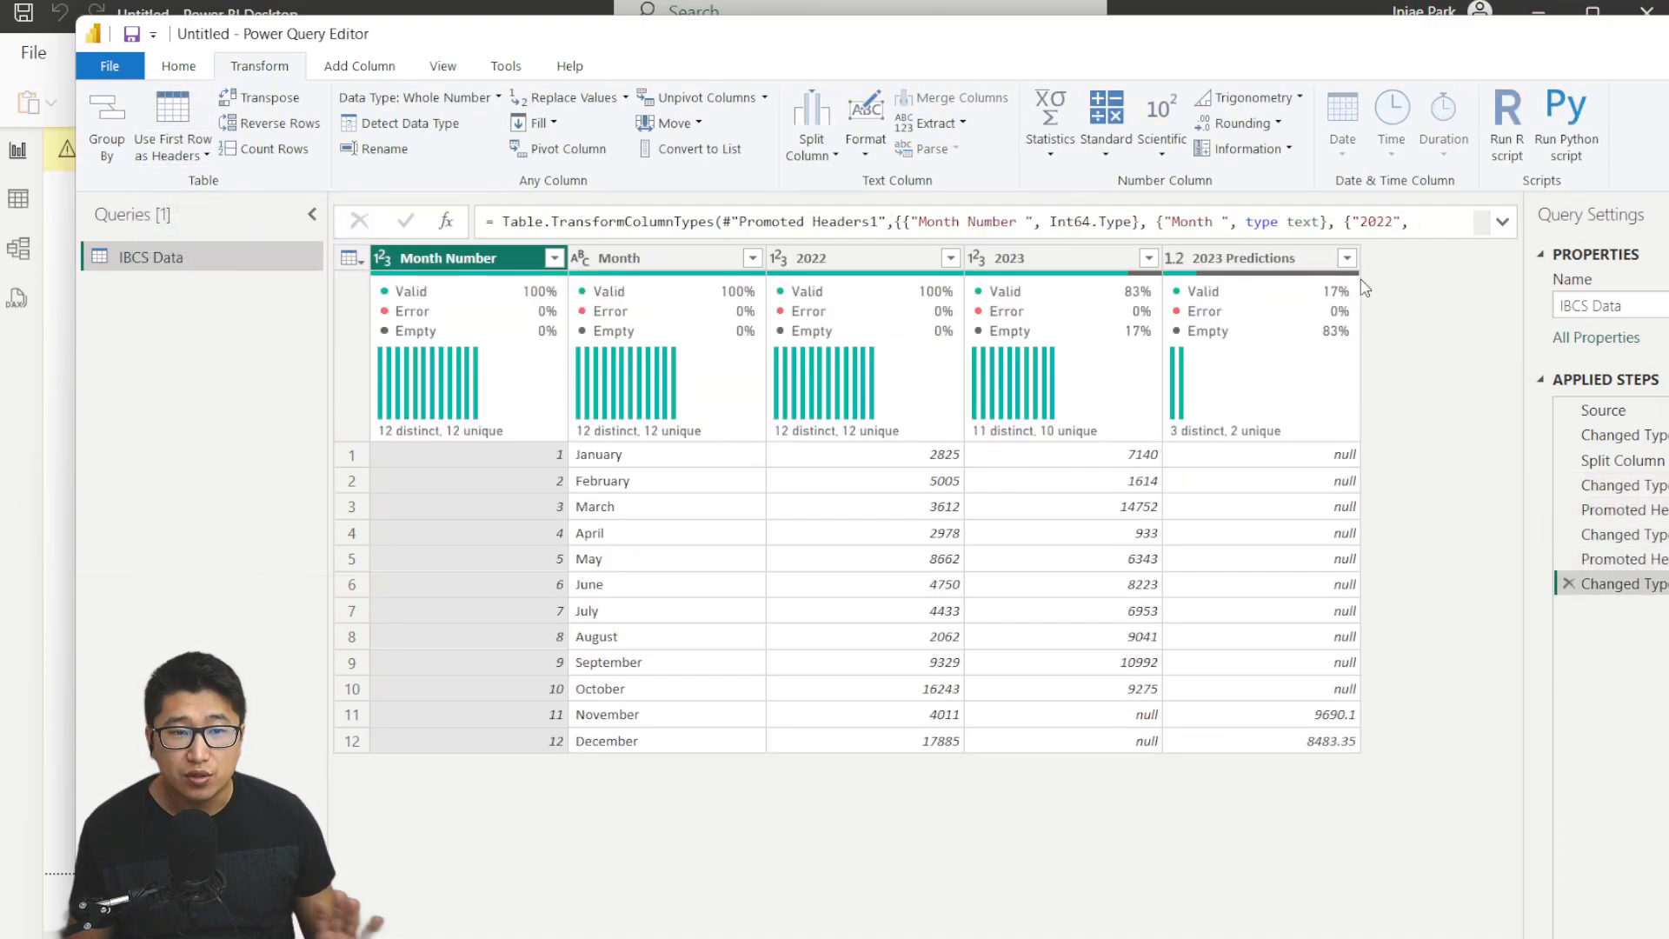
mouse_move(1258, 331)
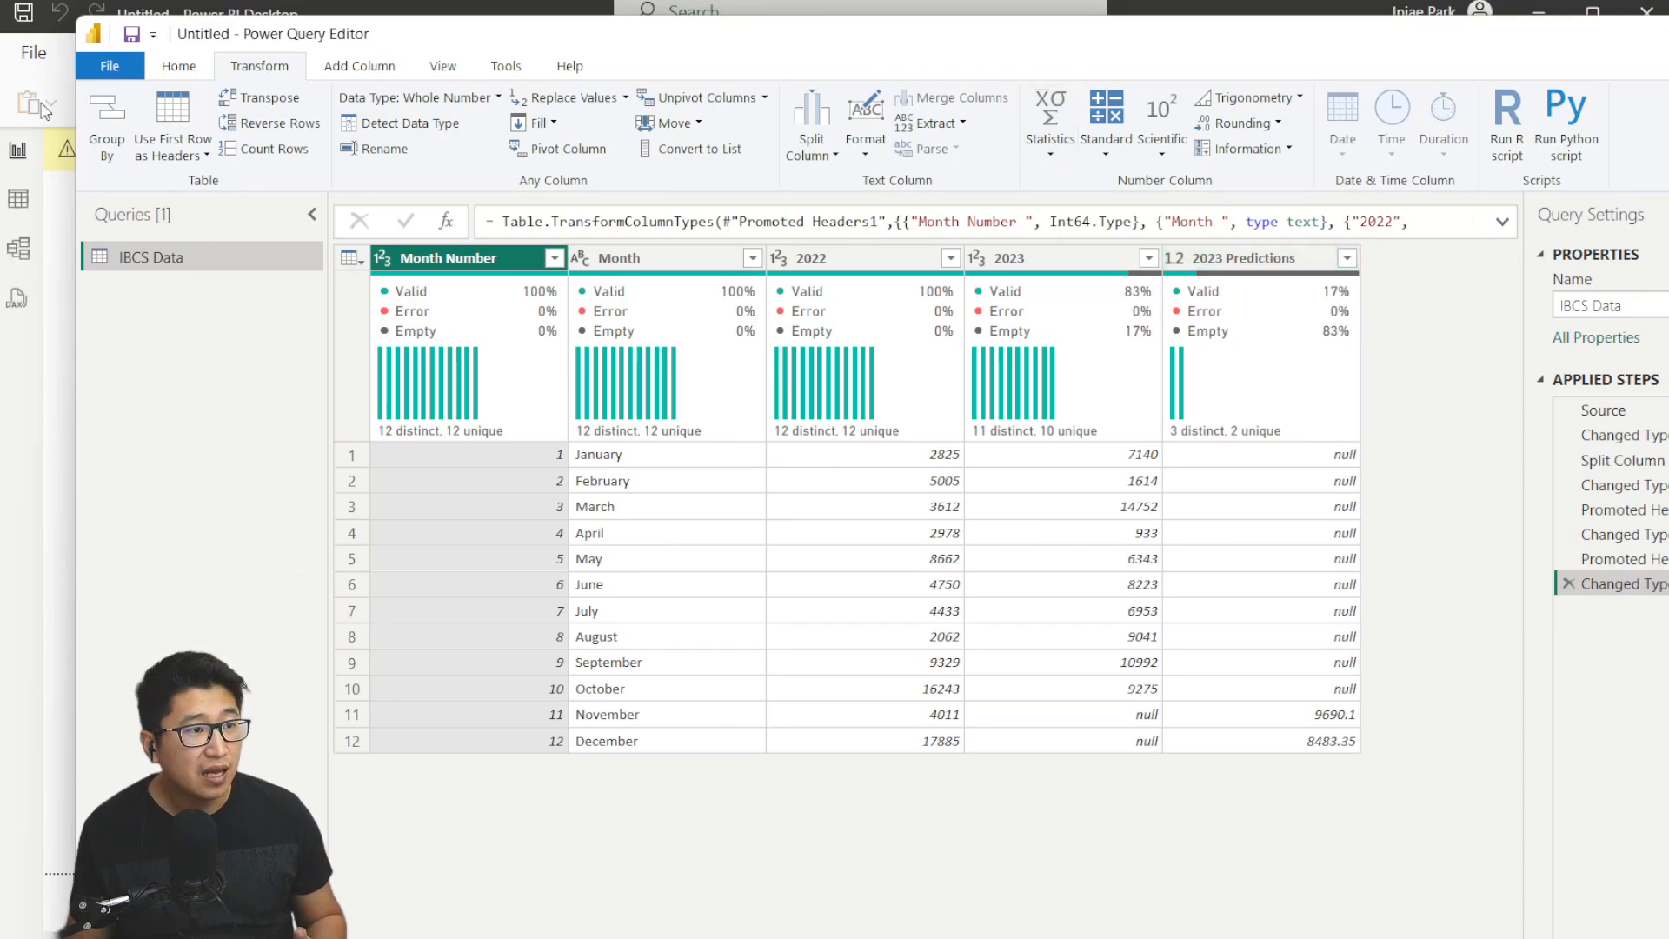
Close Power Query and apply the changes to load the table.
click(174, 70)
click(105, 161)
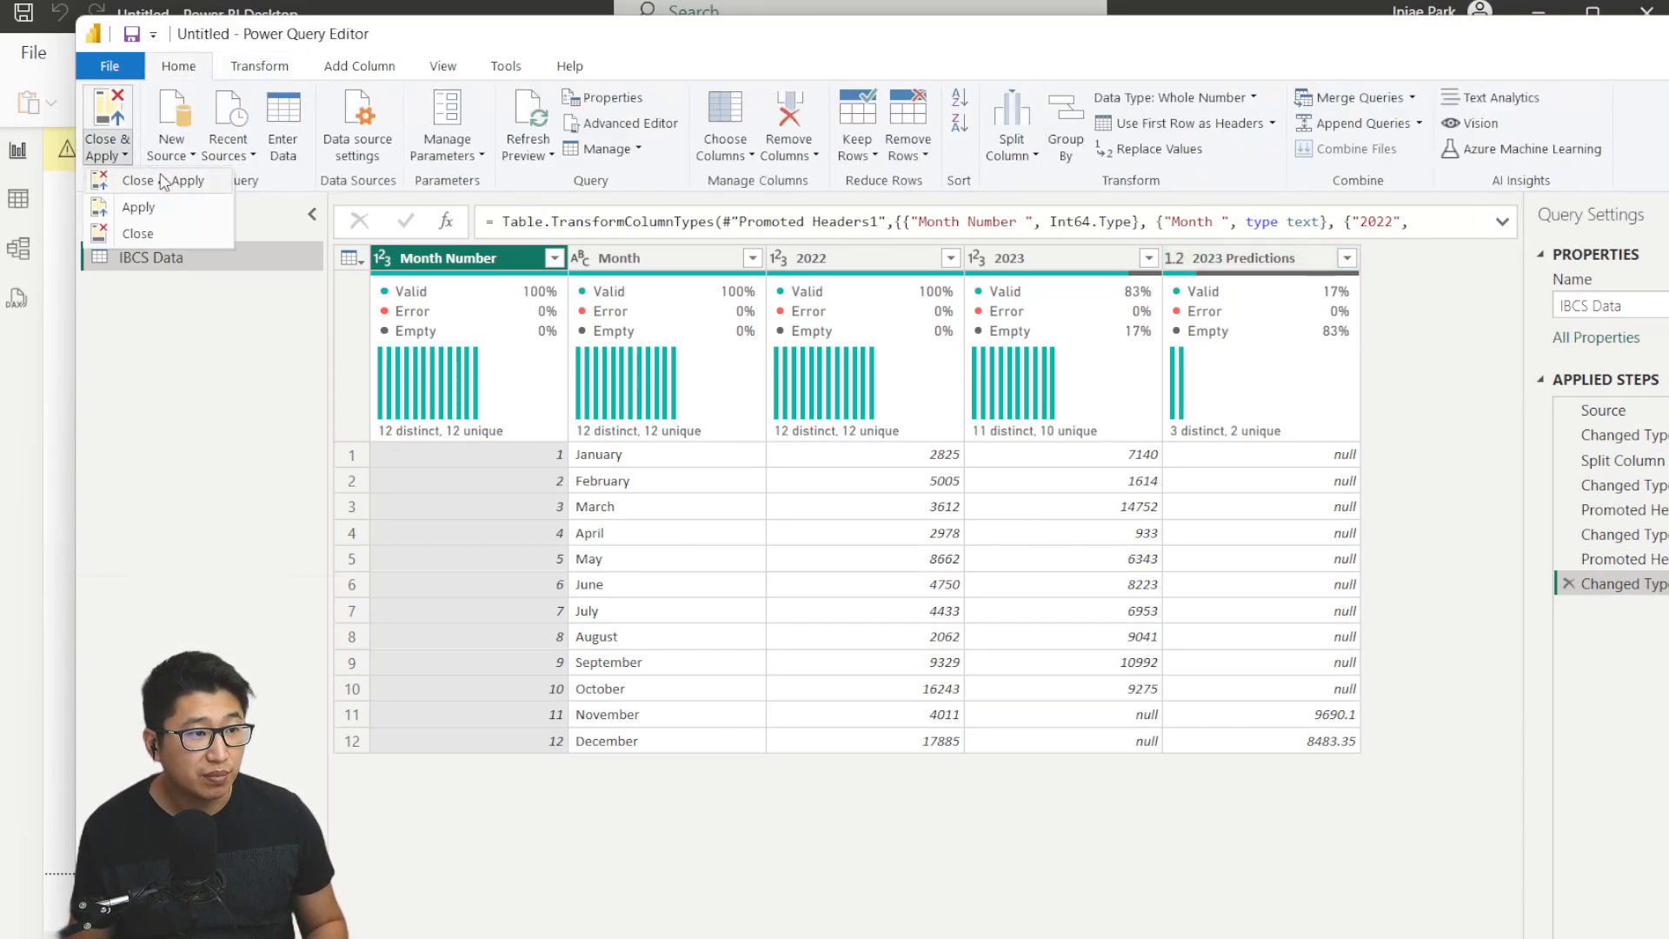
click(161, 181)
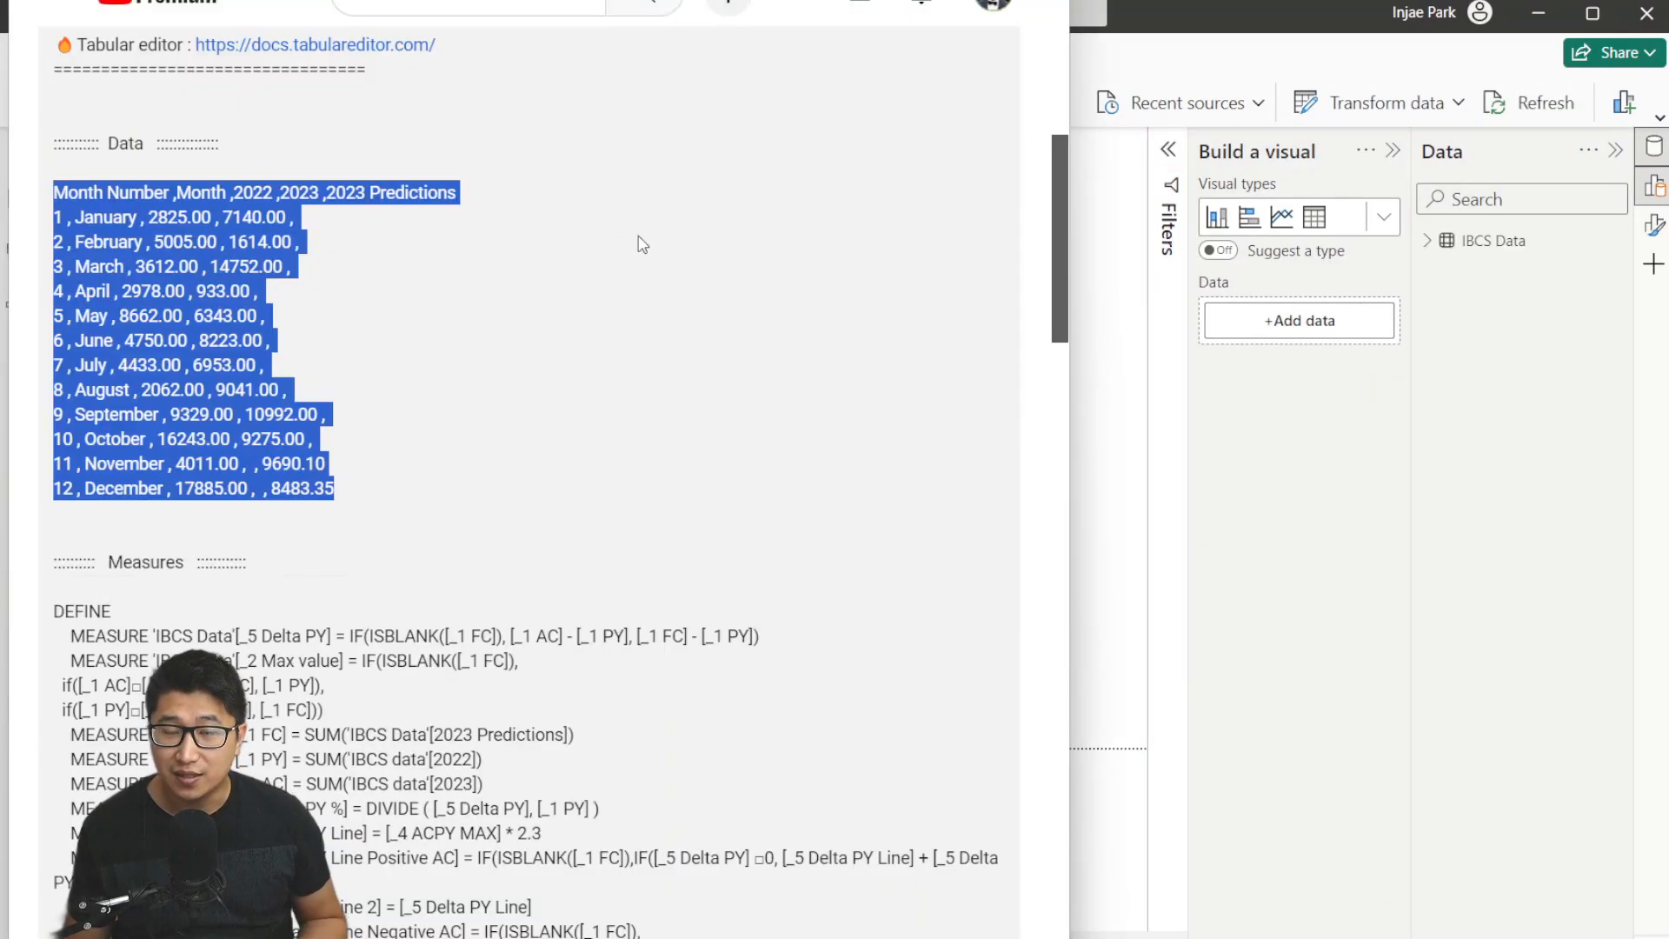
Select and copy the DAX measure definitions block in the video description.
scroll(665, 417, down, 4)
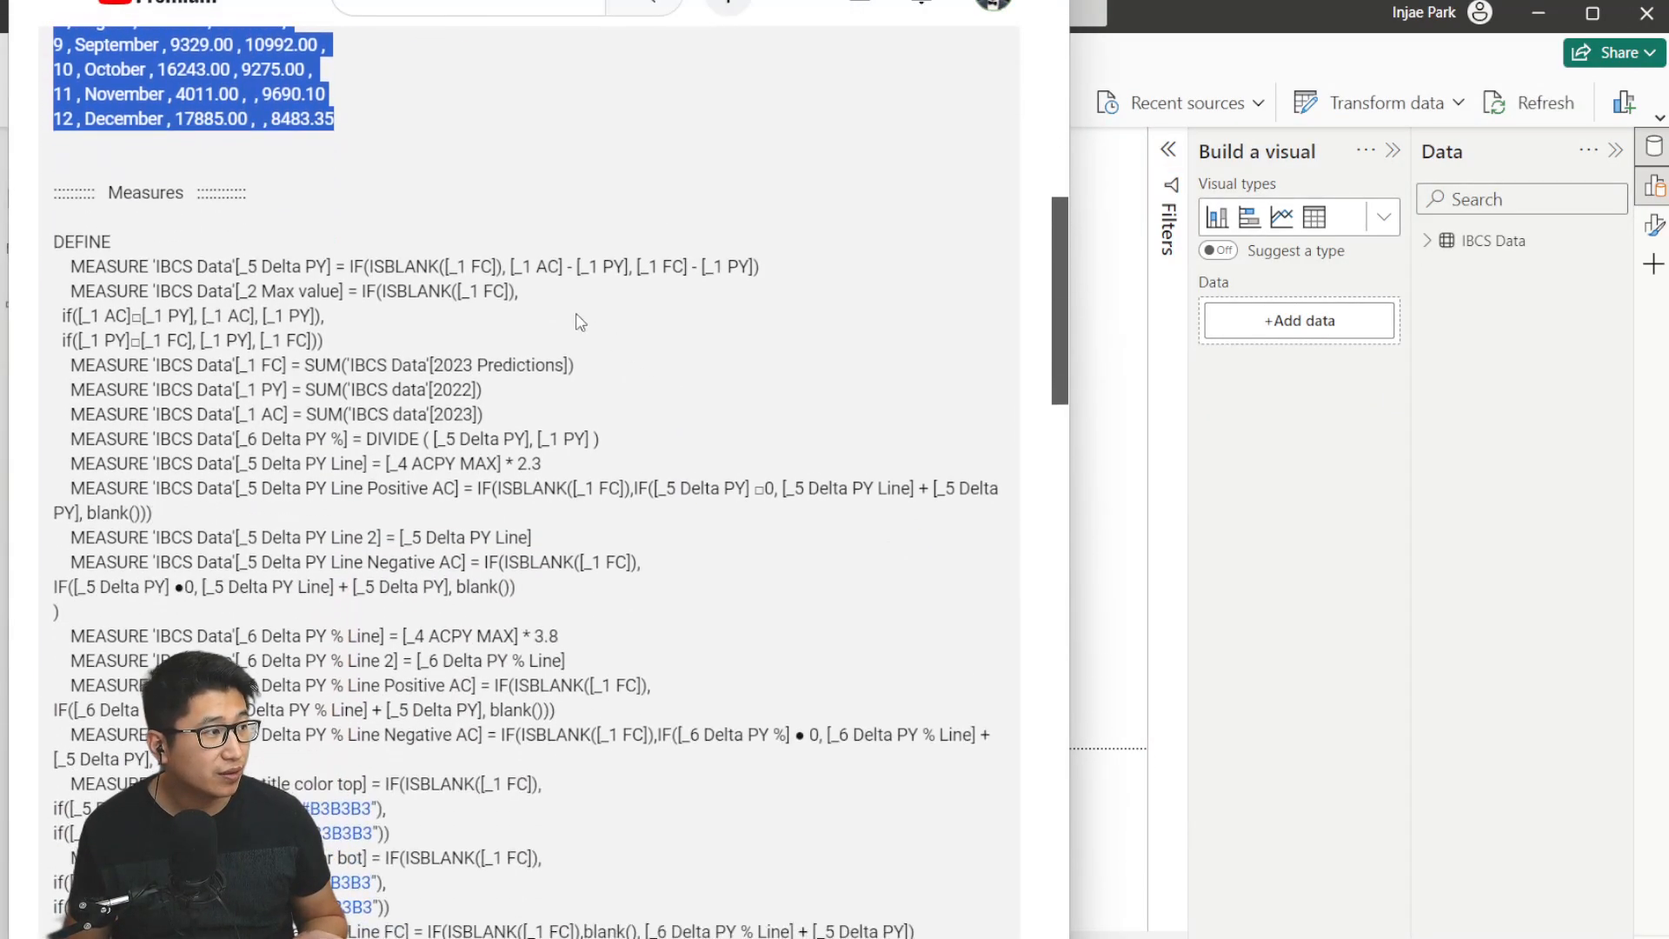
click(102, 219)
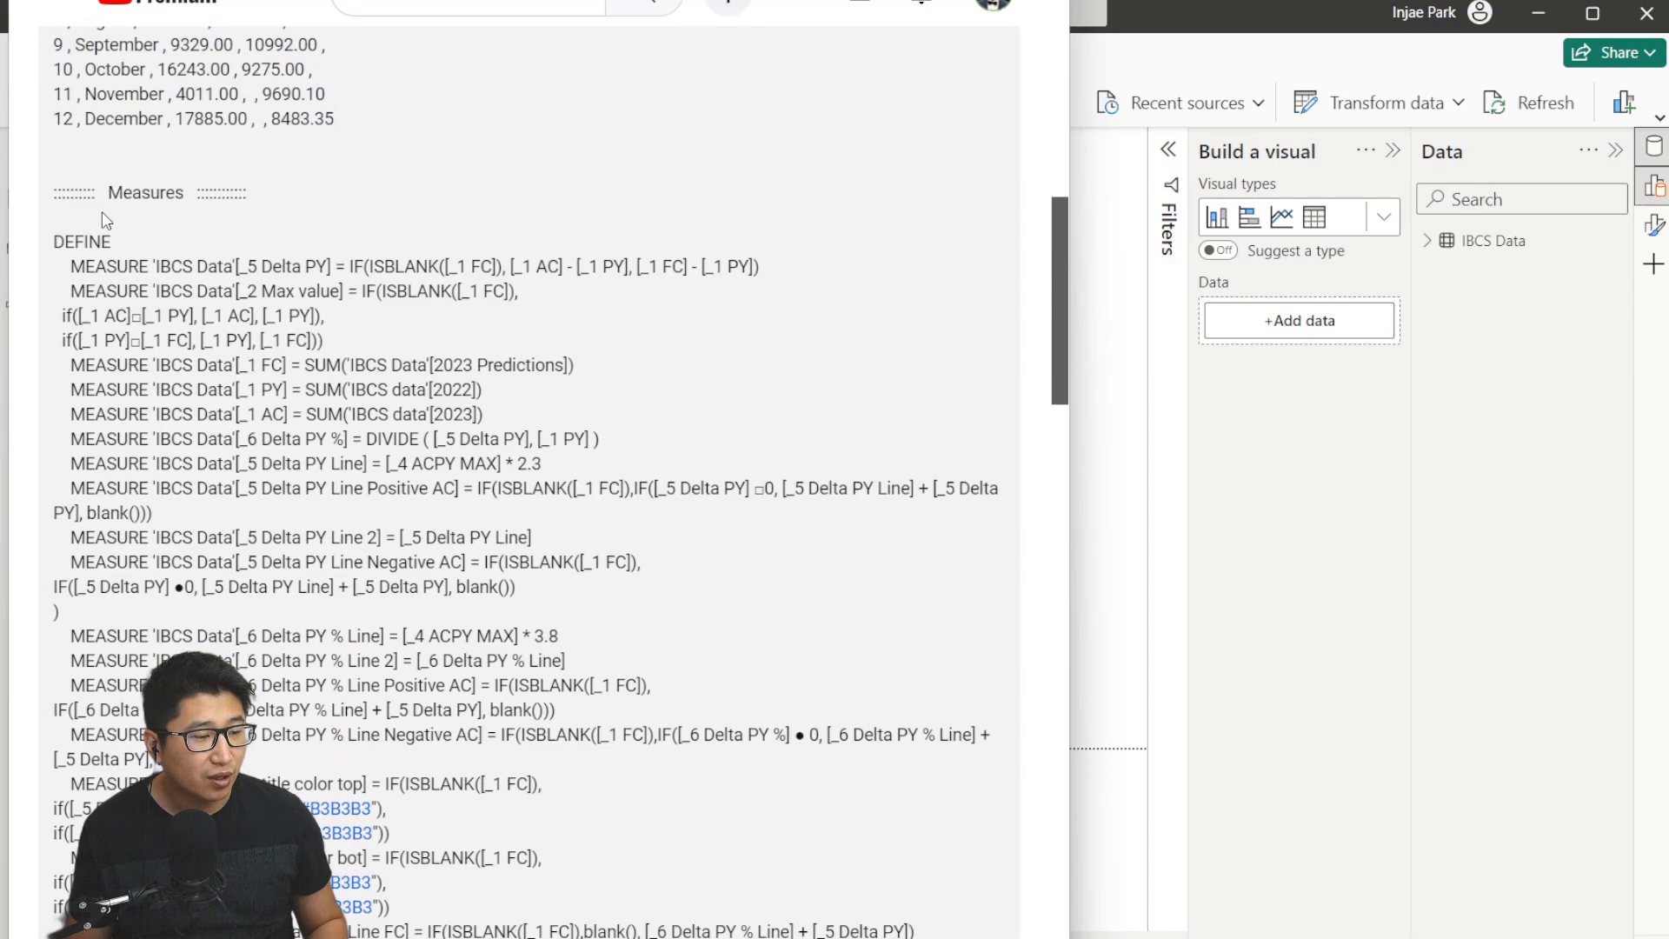
drag(102, 224, 623, 932)
scroll(261, 335, down, 3)
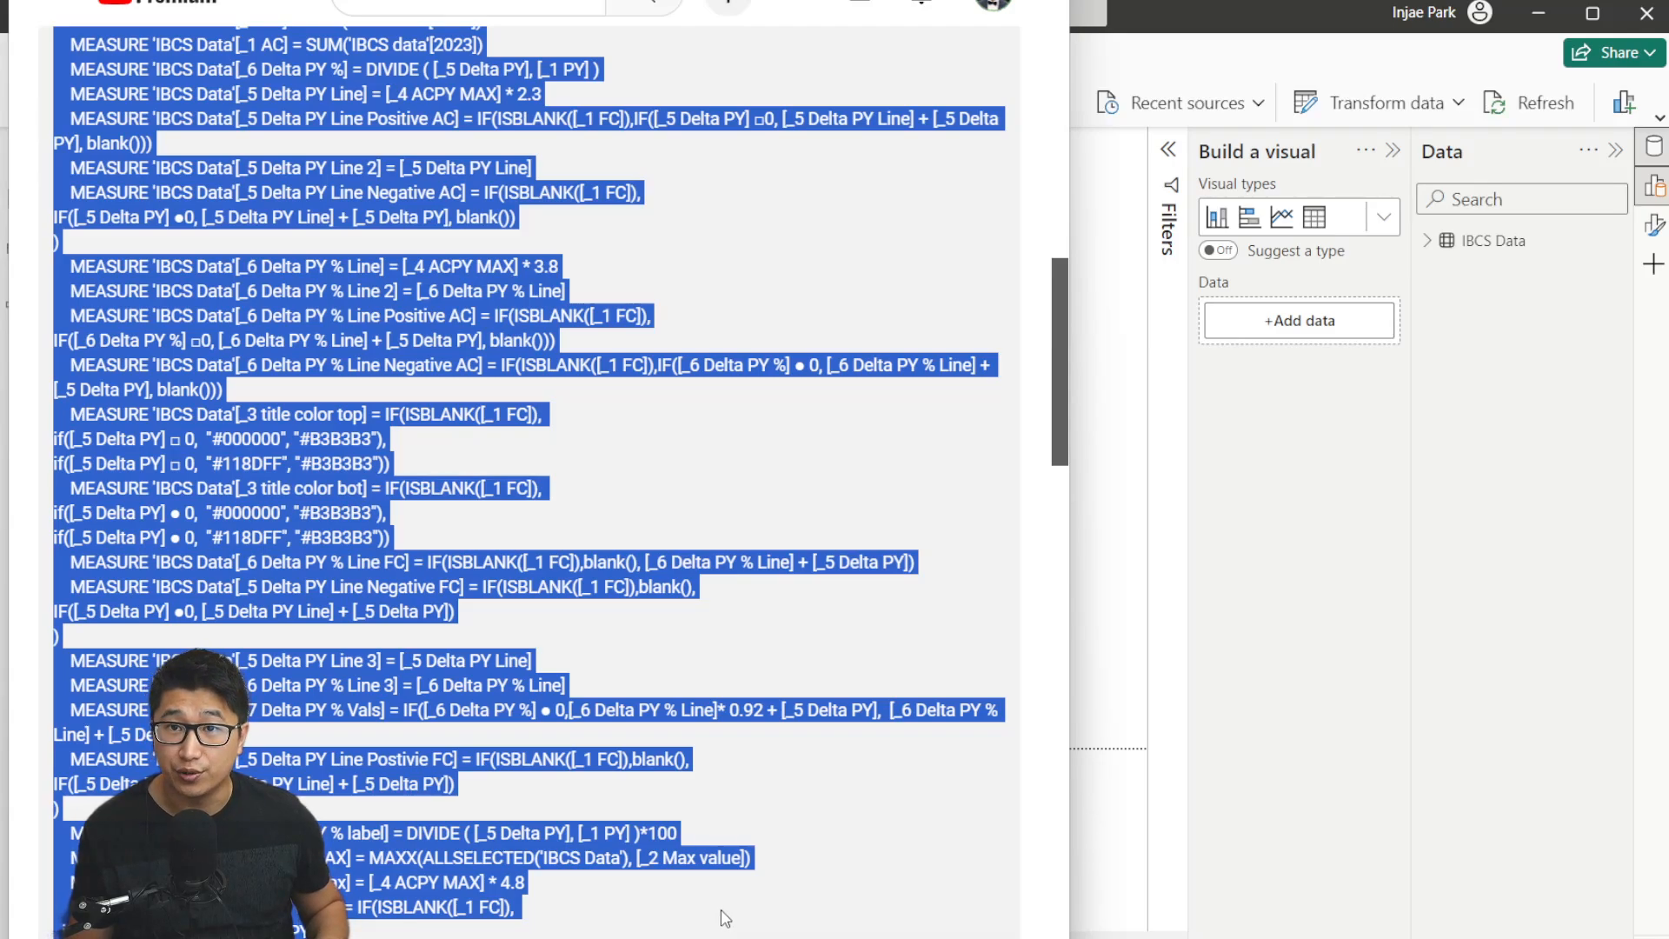
Switch to Notepad++ and paste the measures into the empty tab.
key(alt+Tab)
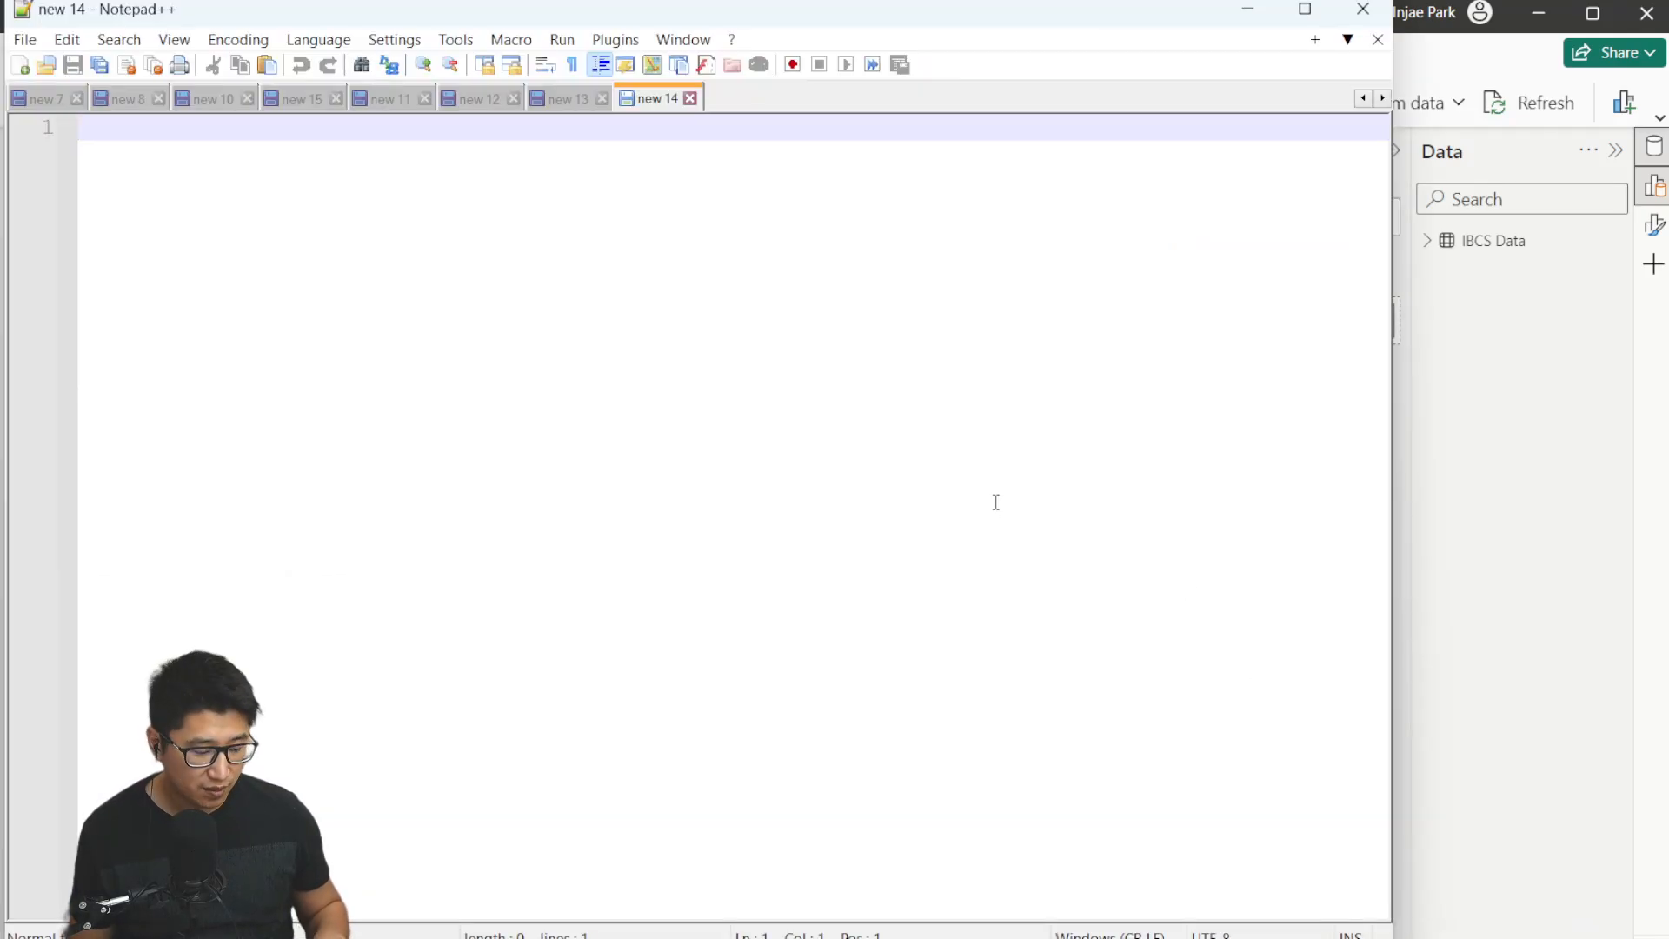
key(ctrl+v)
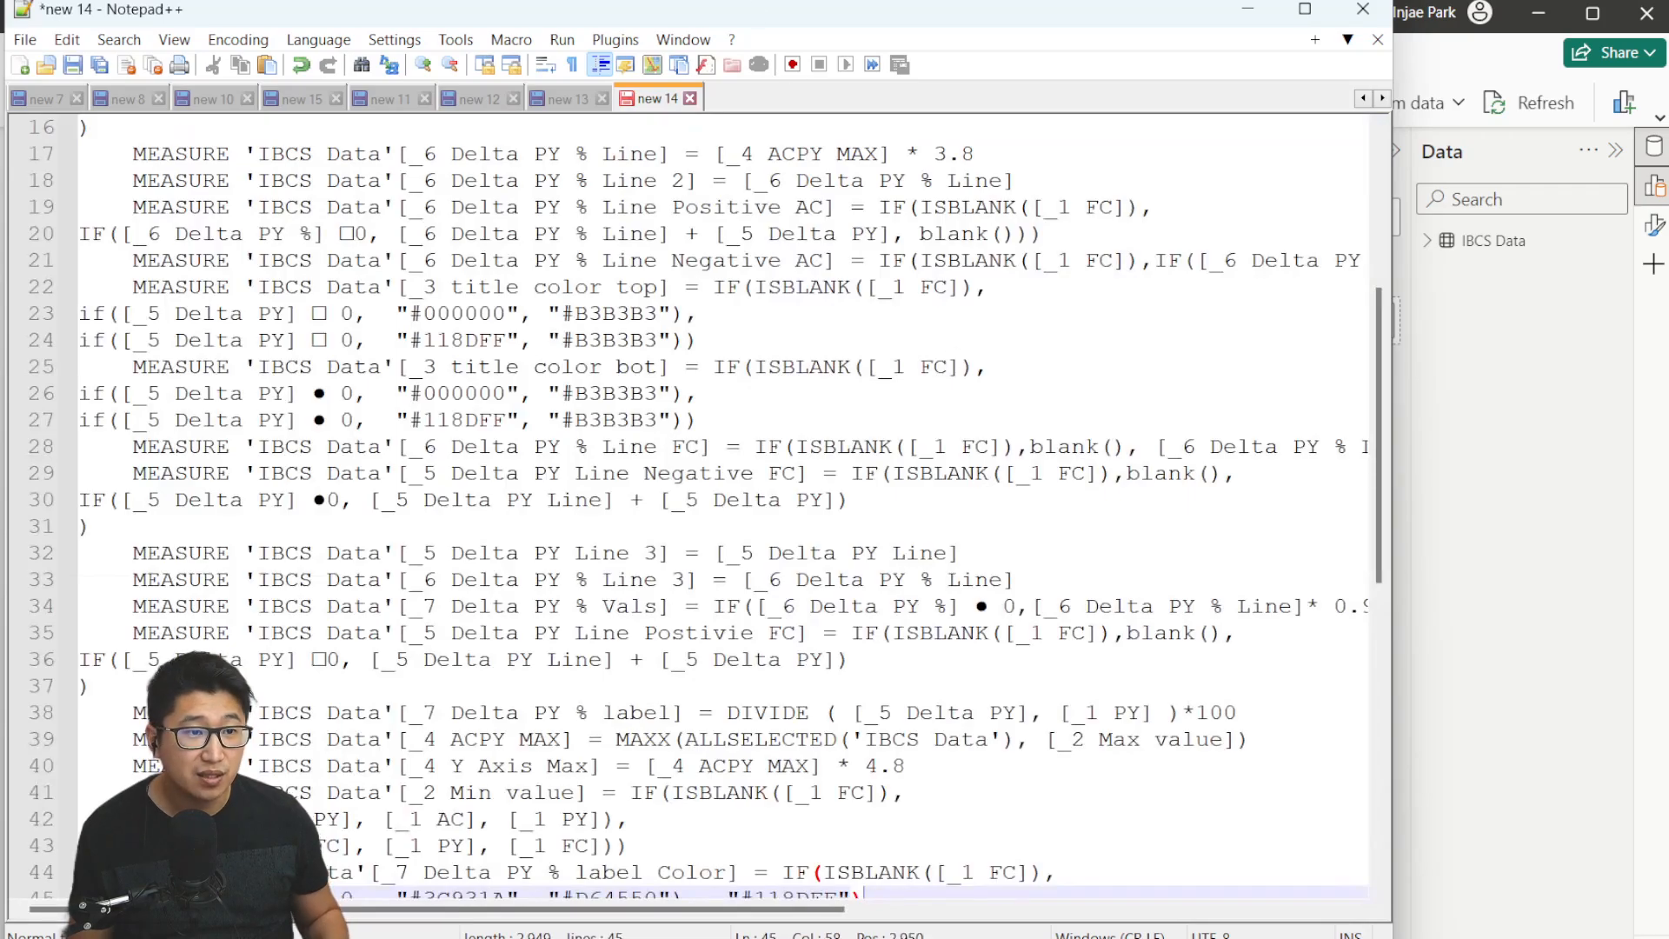
scroll(794, 232, up, 5)
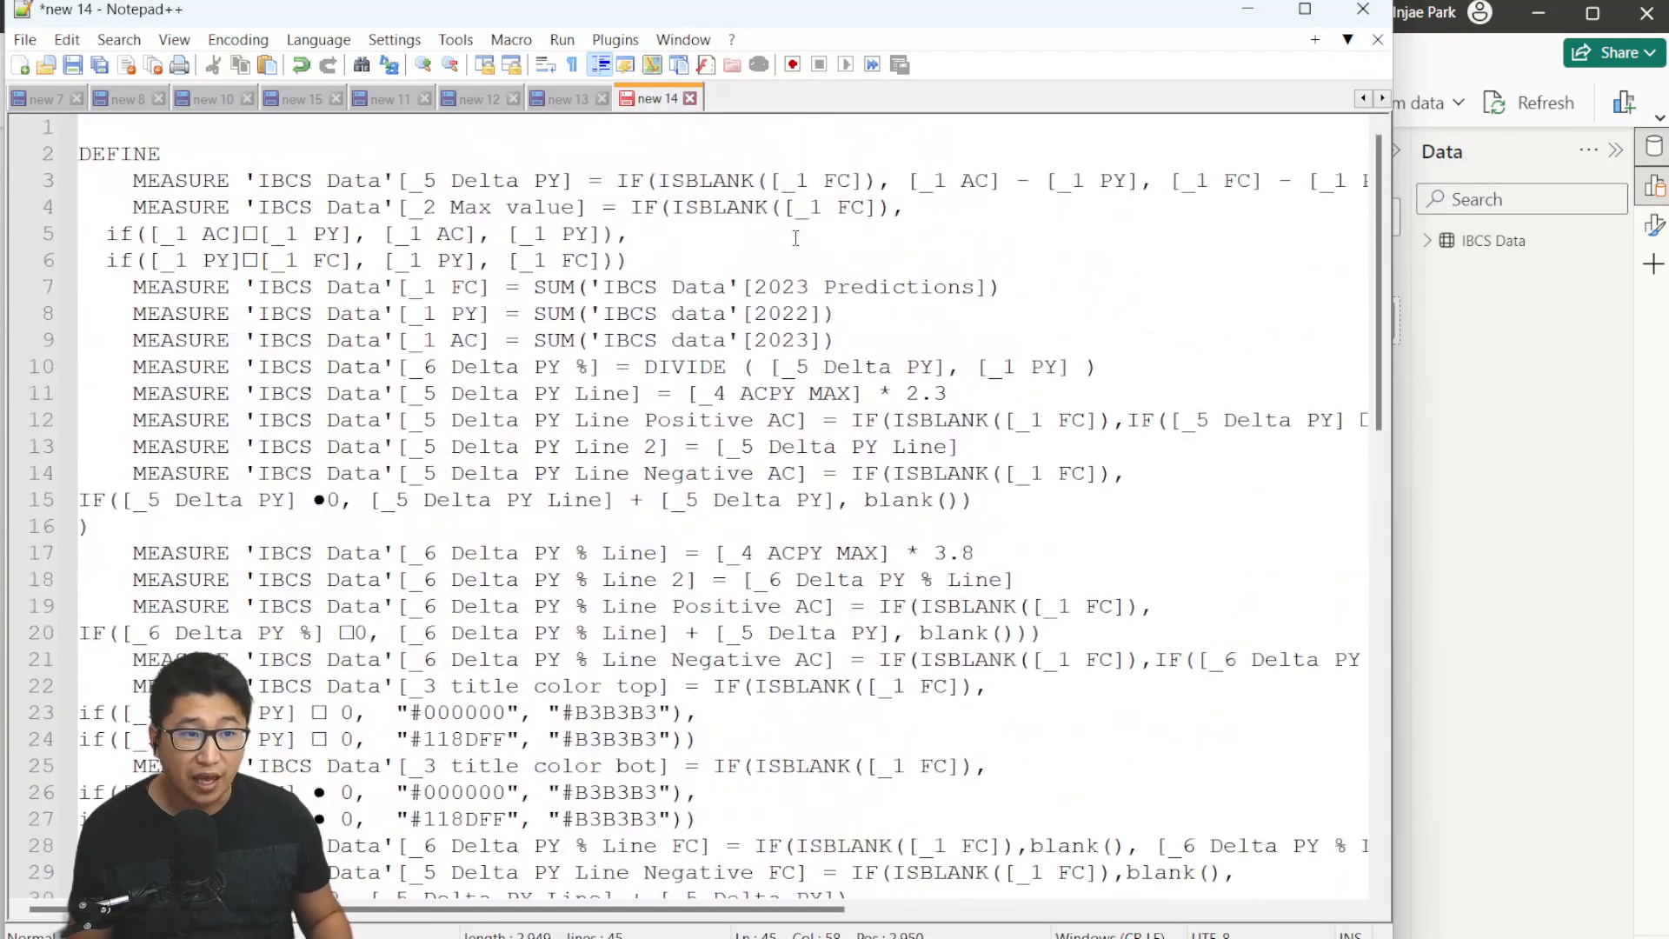
Replace every ● symbol in the whole script with < using Replace All.
drag(313, 502, 327, 502)
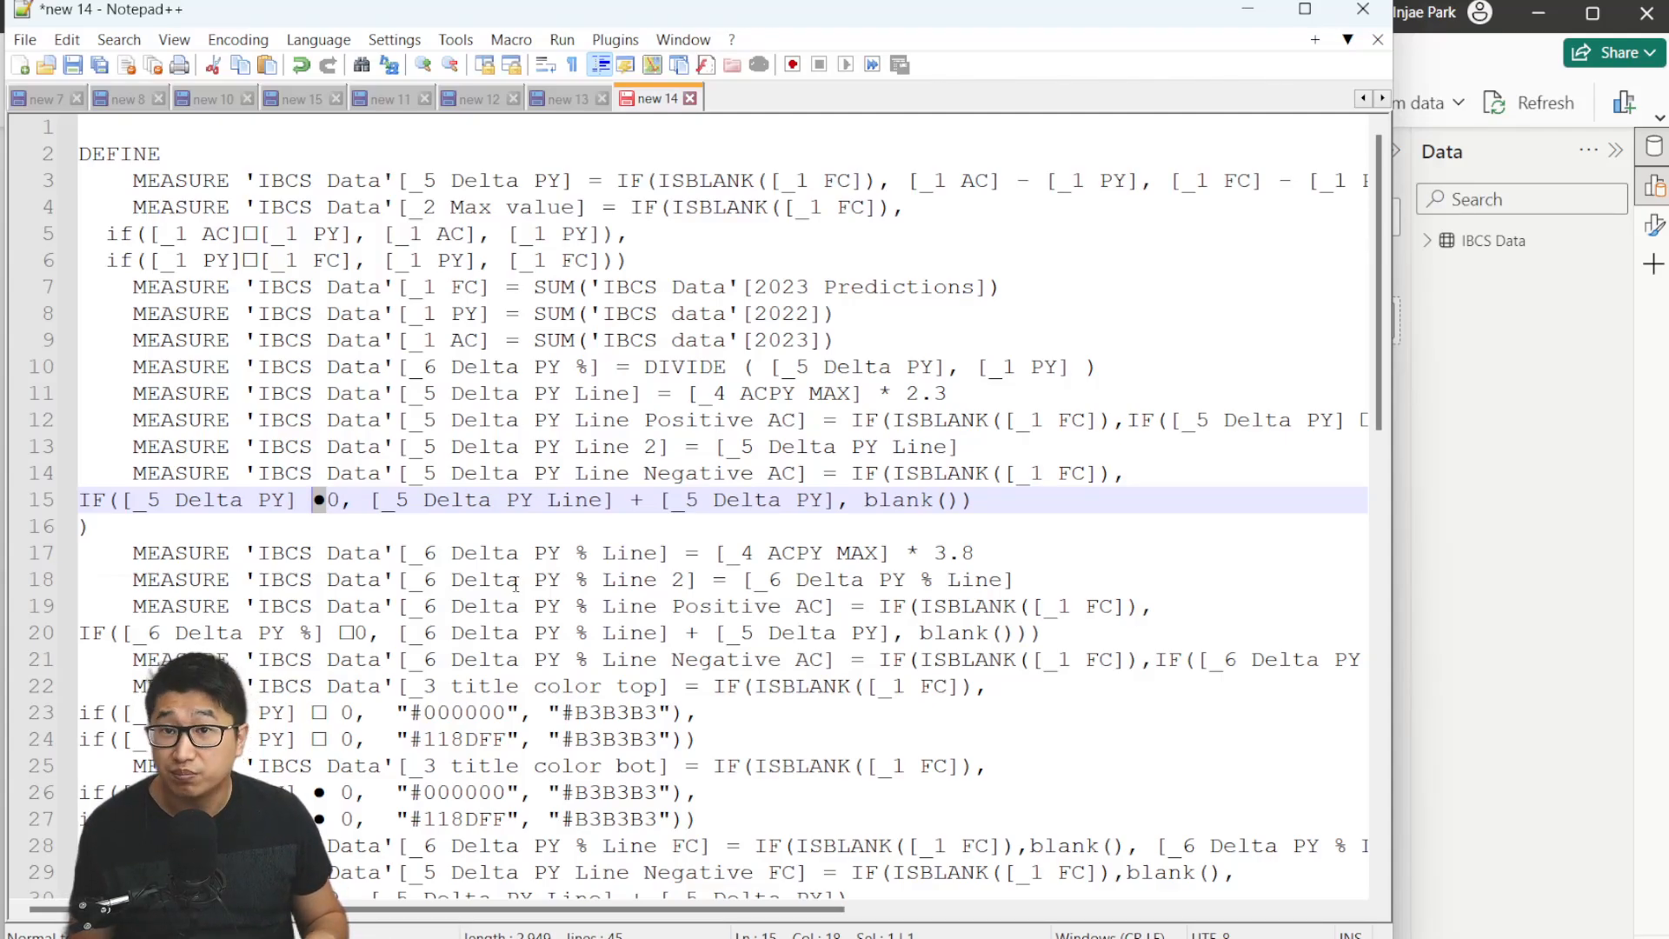
key(ctrl+h)
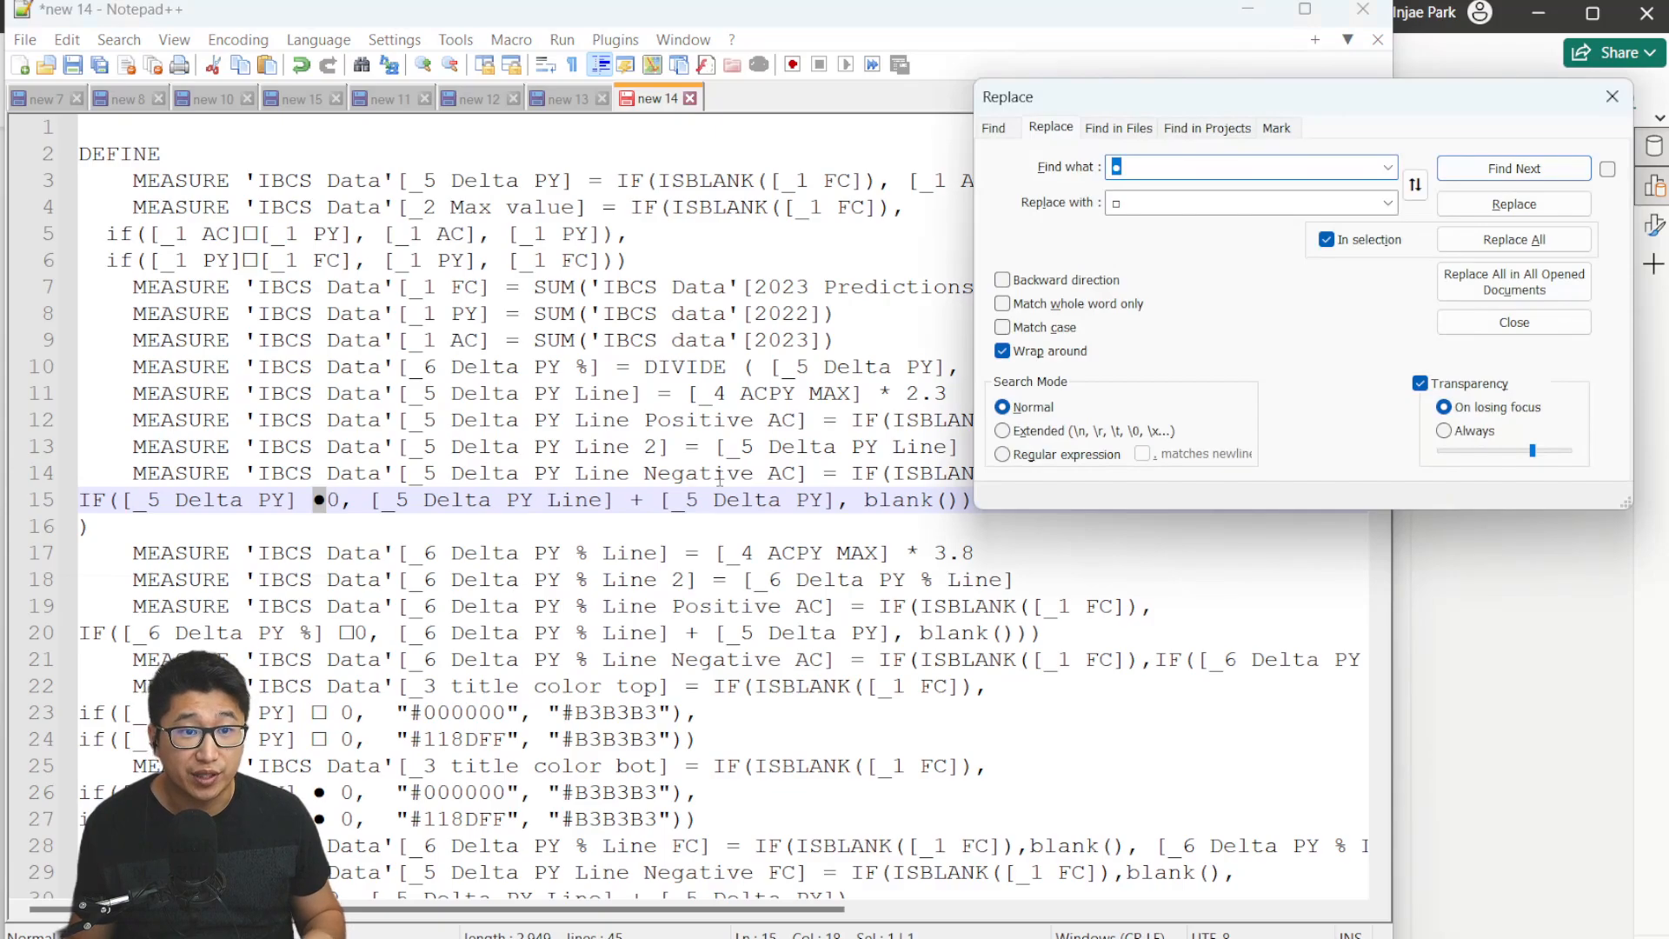
click(1177, 199)
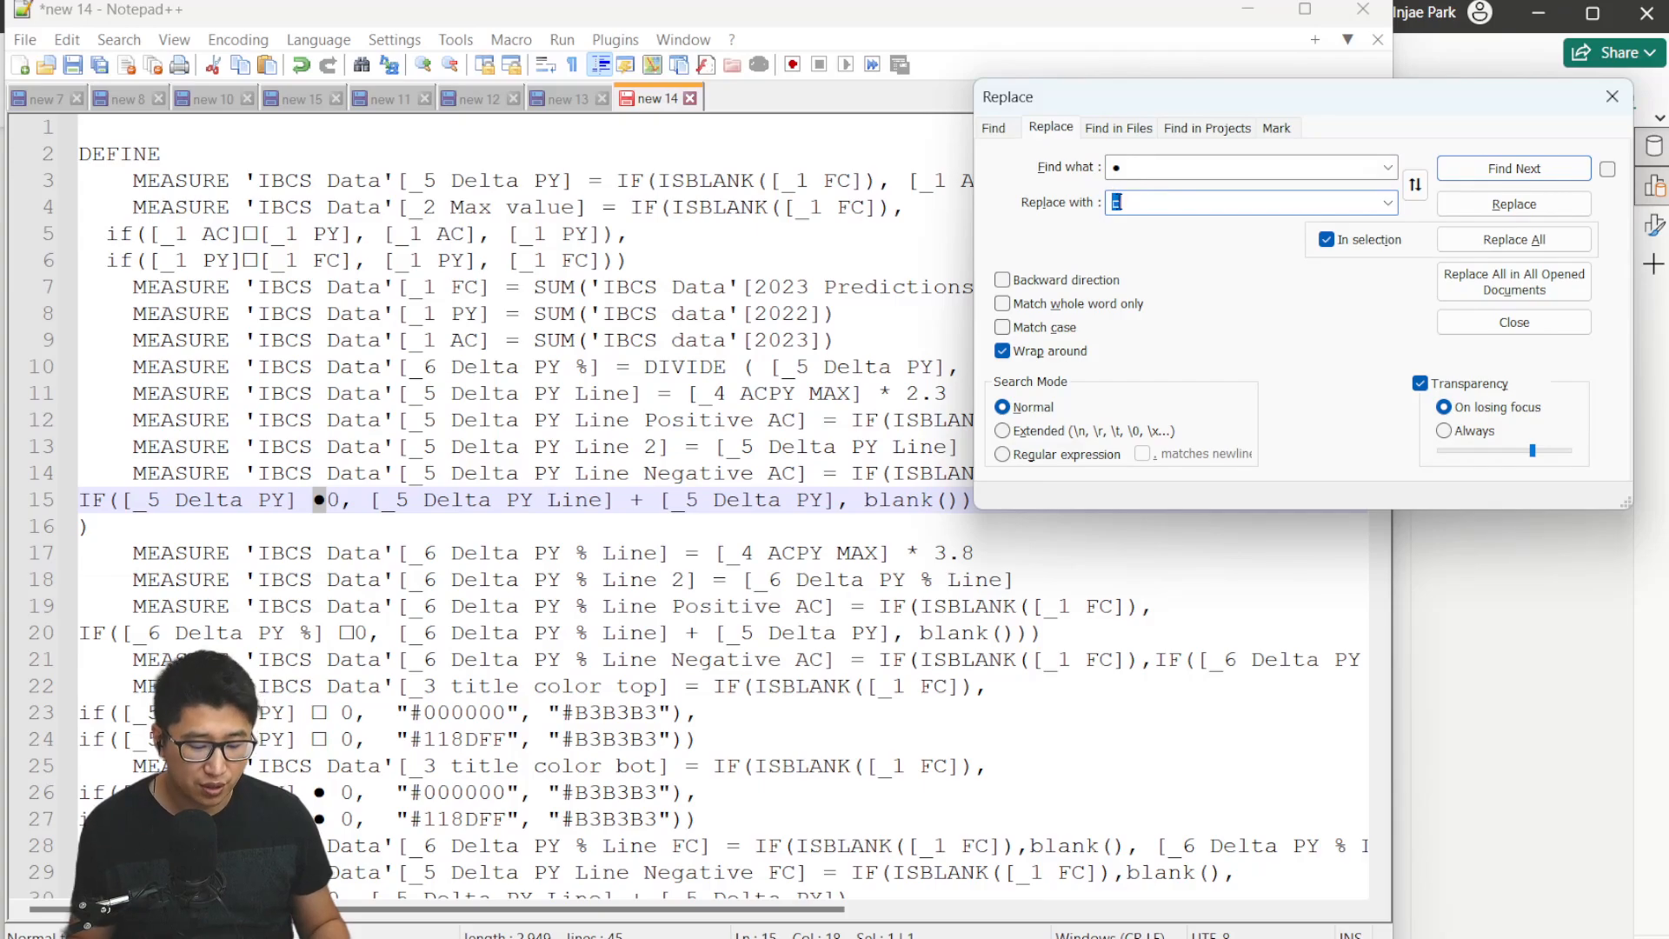
text(<)
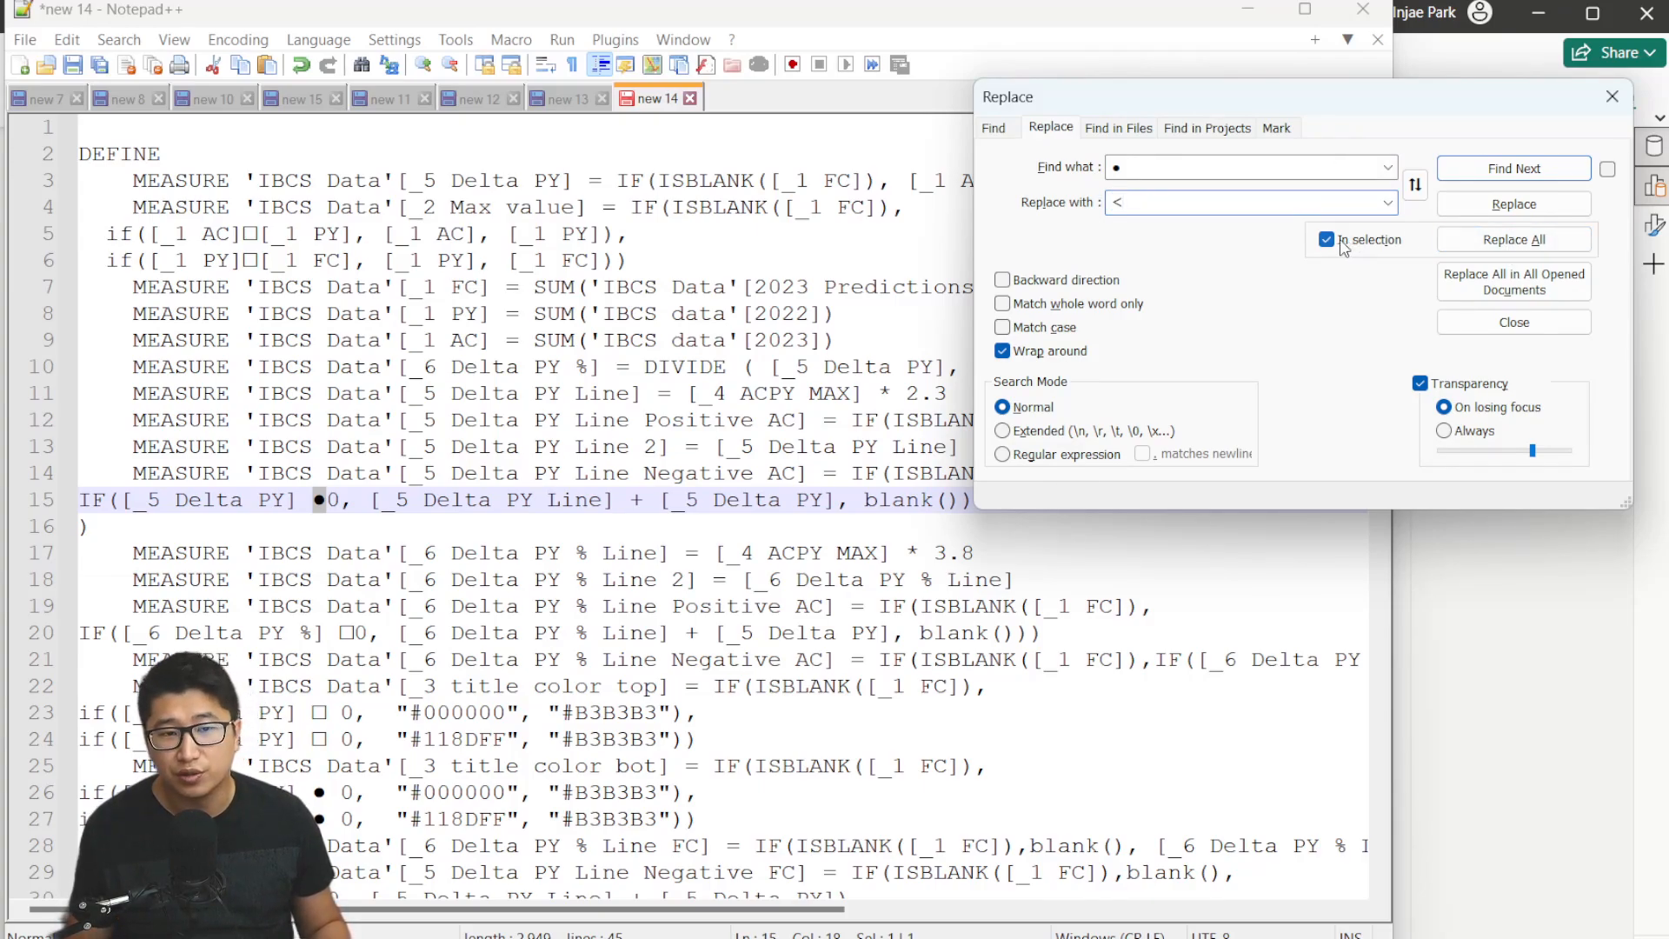
click(1349, 248)
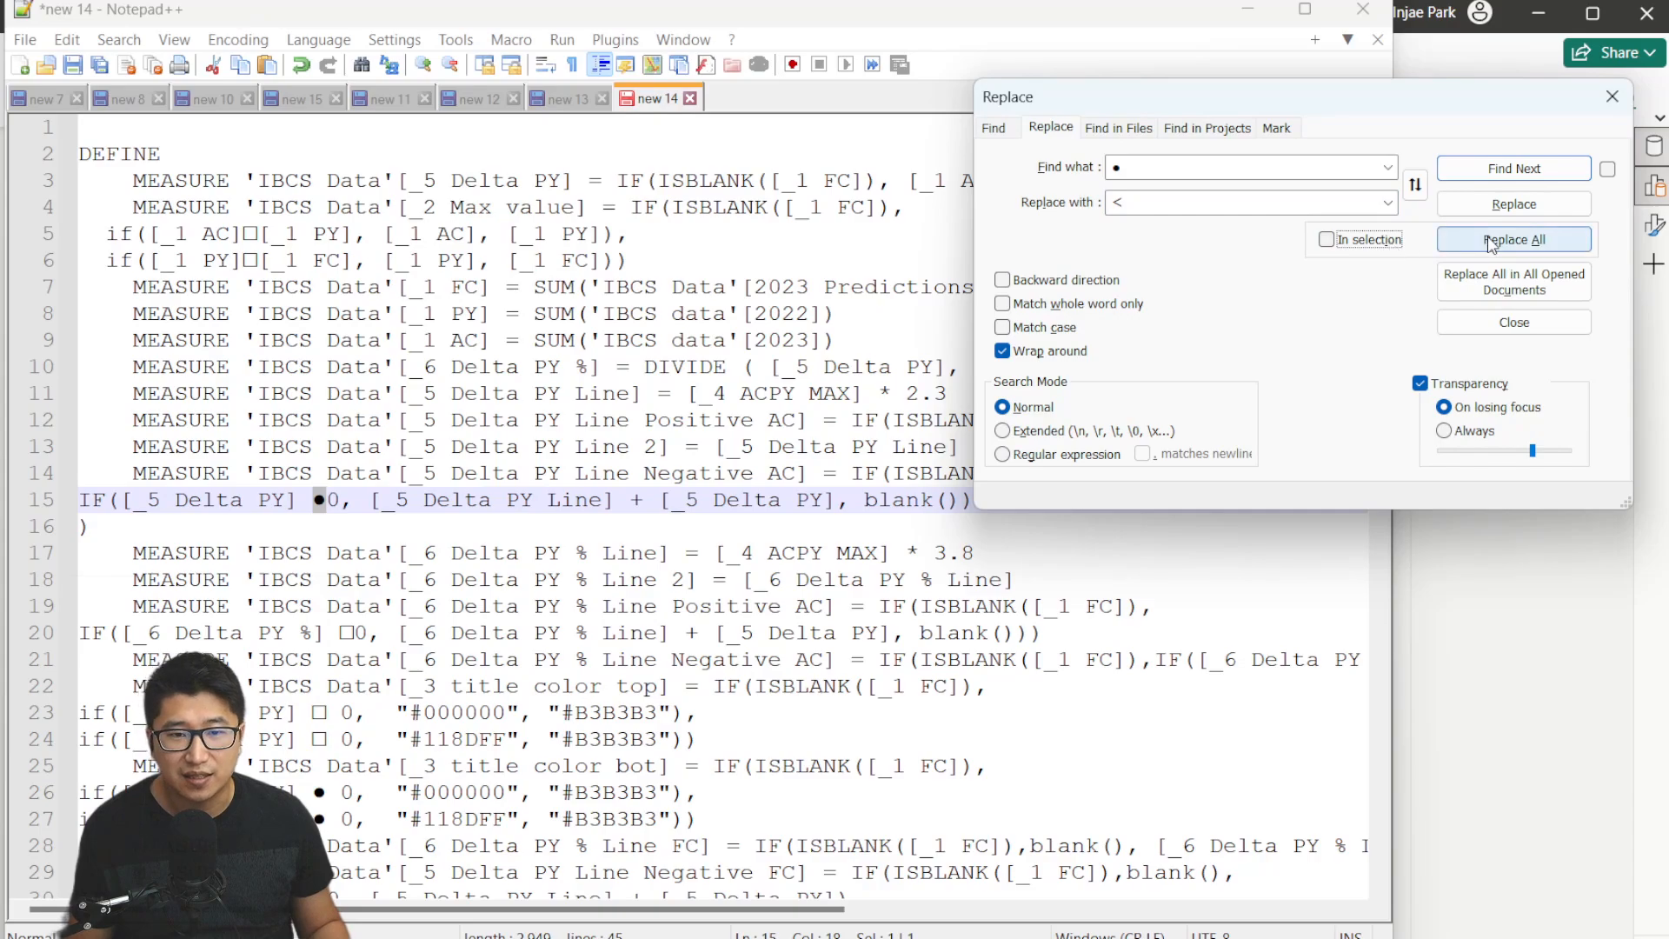
click(1514, 240)
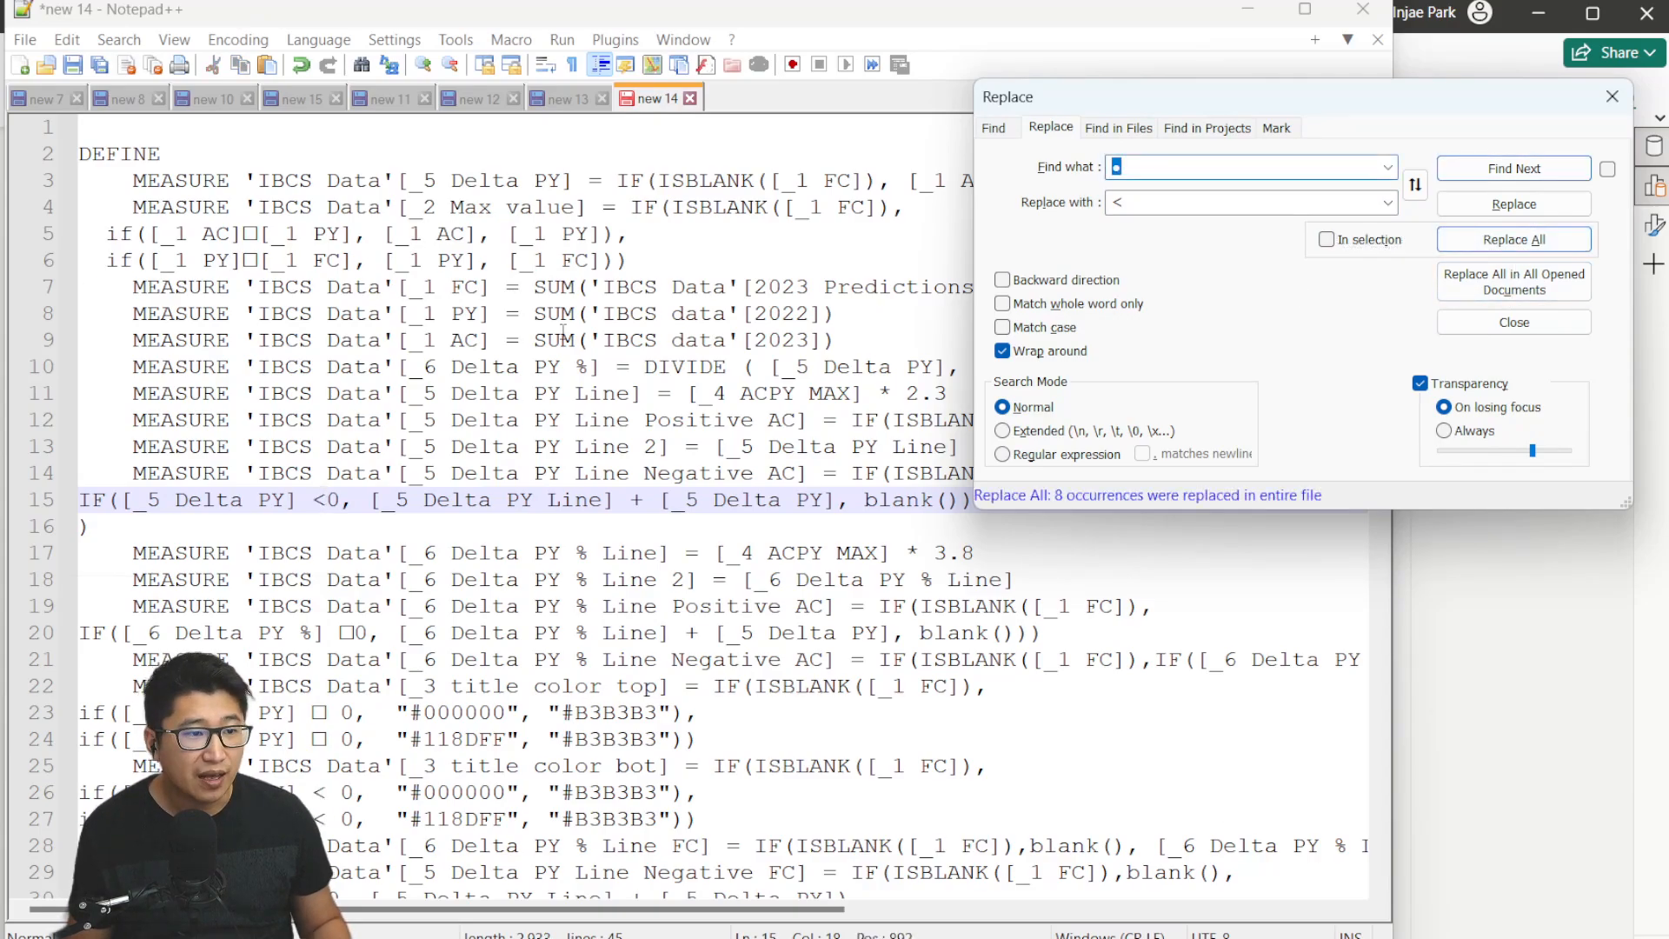
Replace every □ symbol in the whole script with > using Replace All.
click(547, 332)
drag(354, 640, 341, 635)
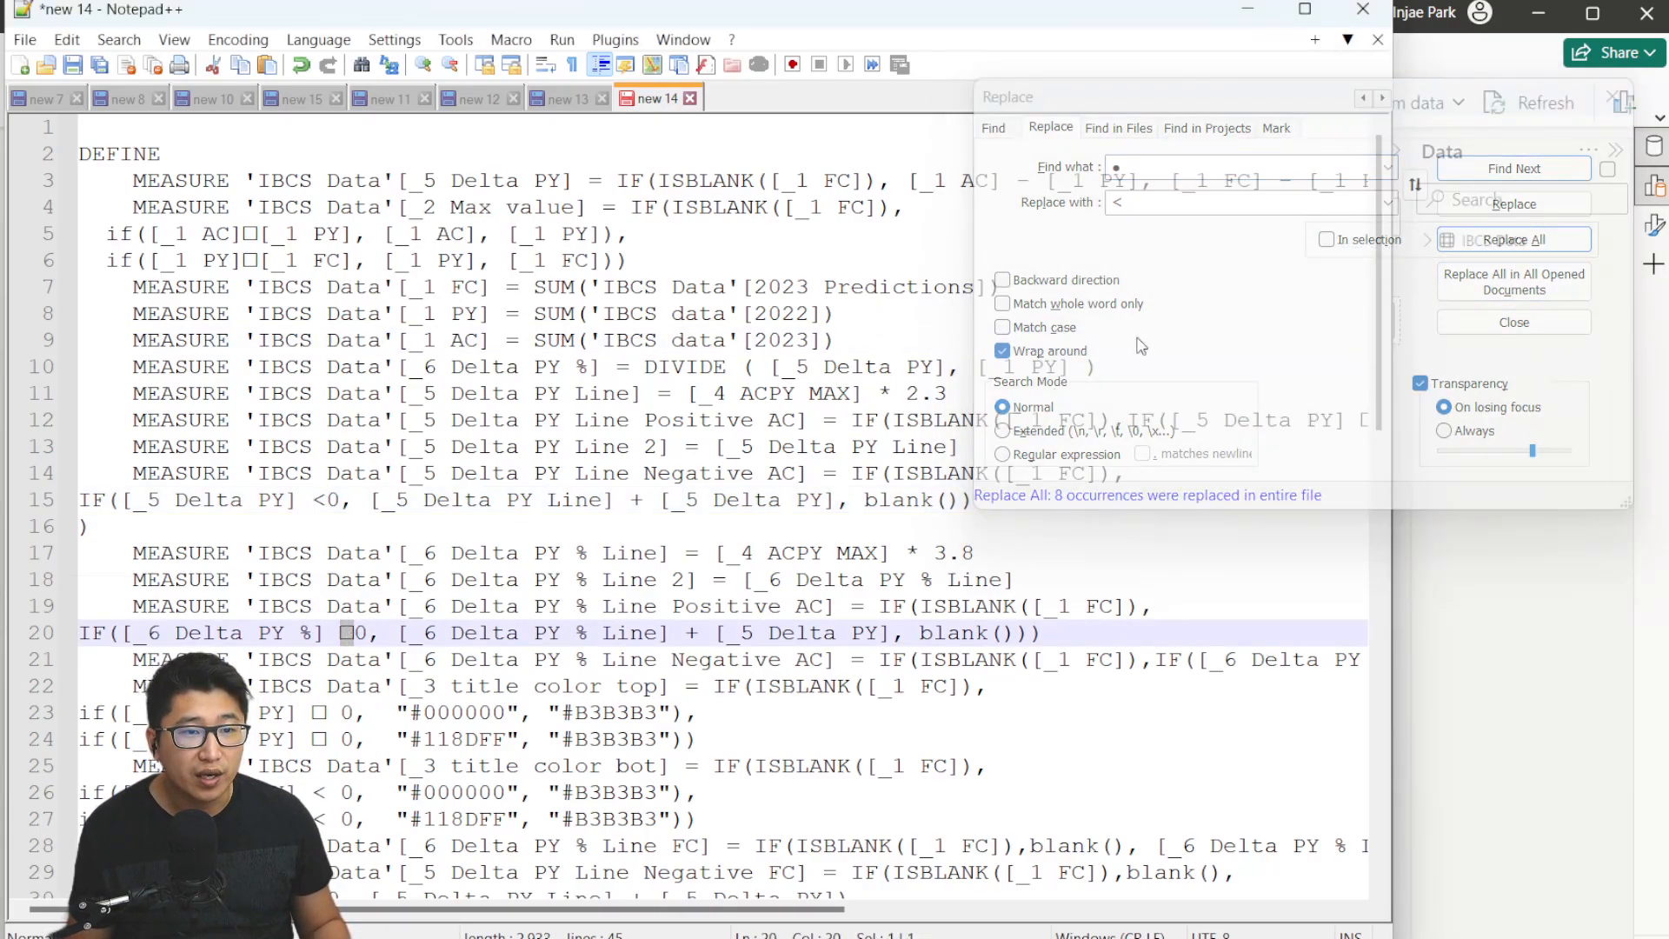
key(ctrl+h)
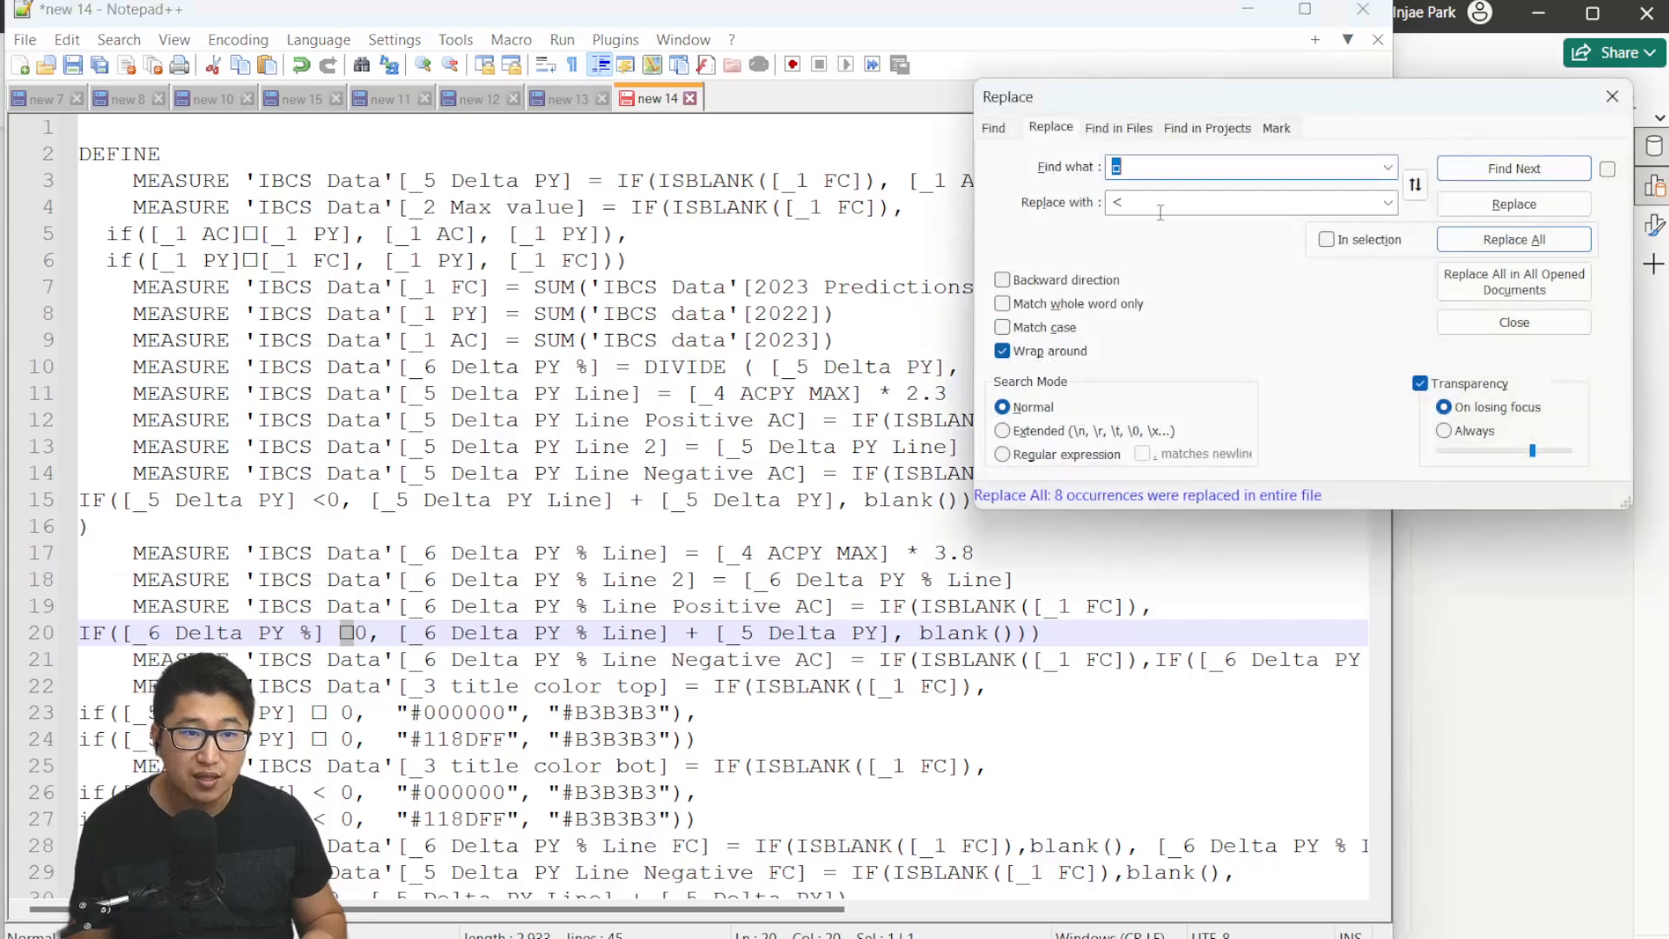
click(1160, 212)
key(BackSpace)
text(>)
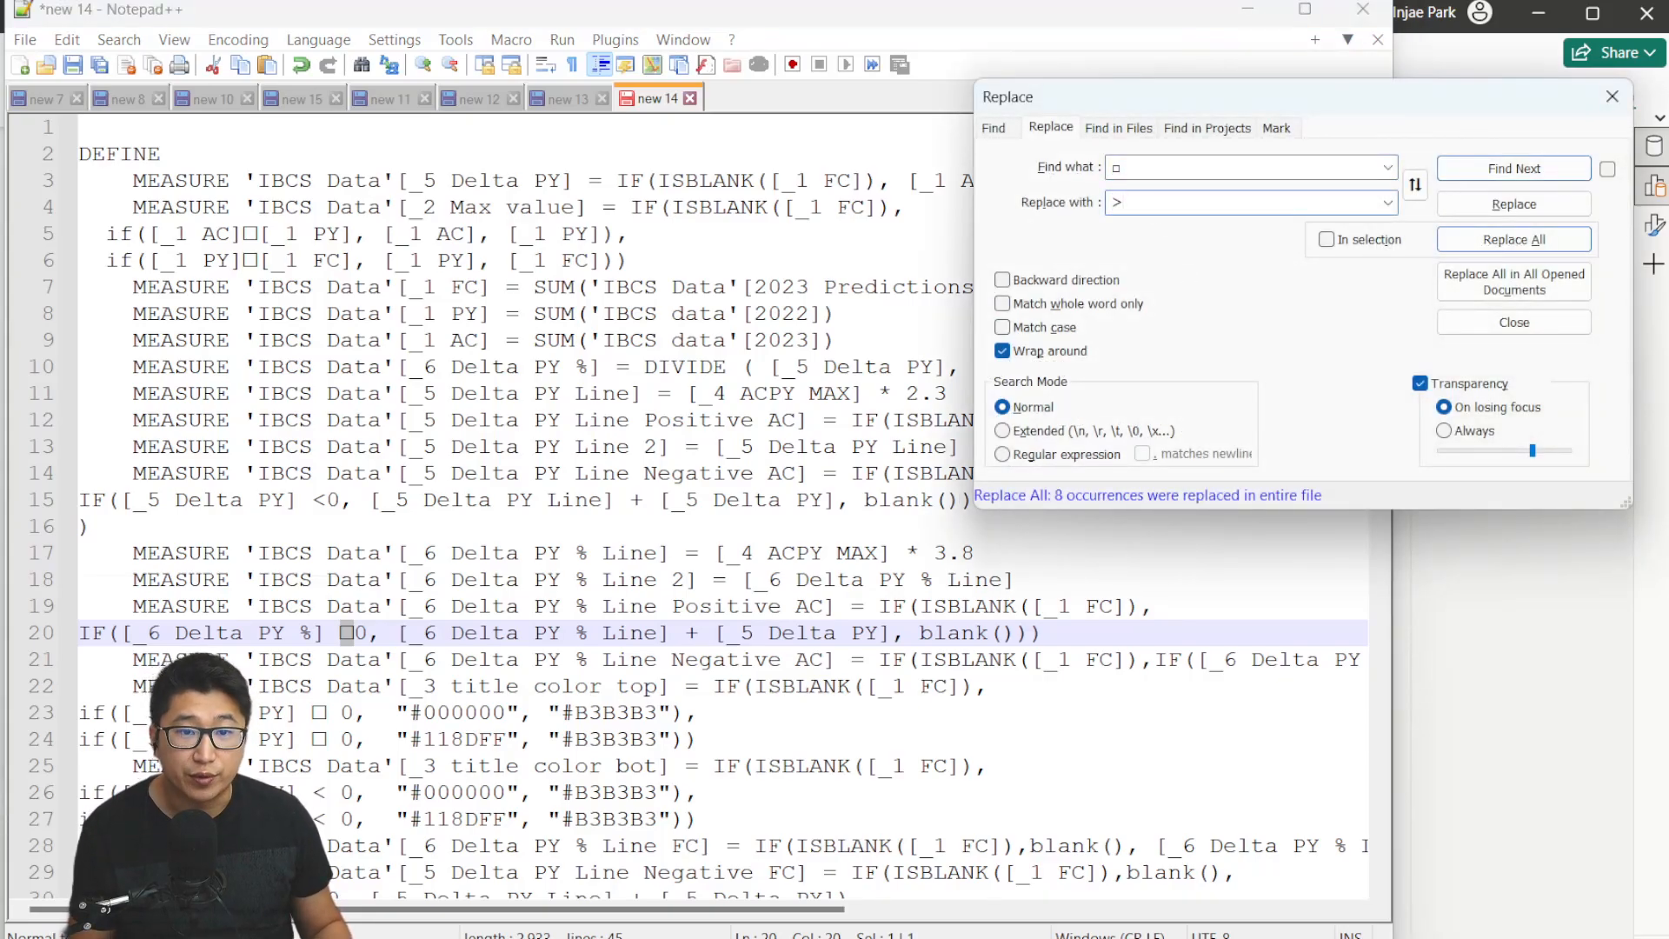
click(1523, 249)
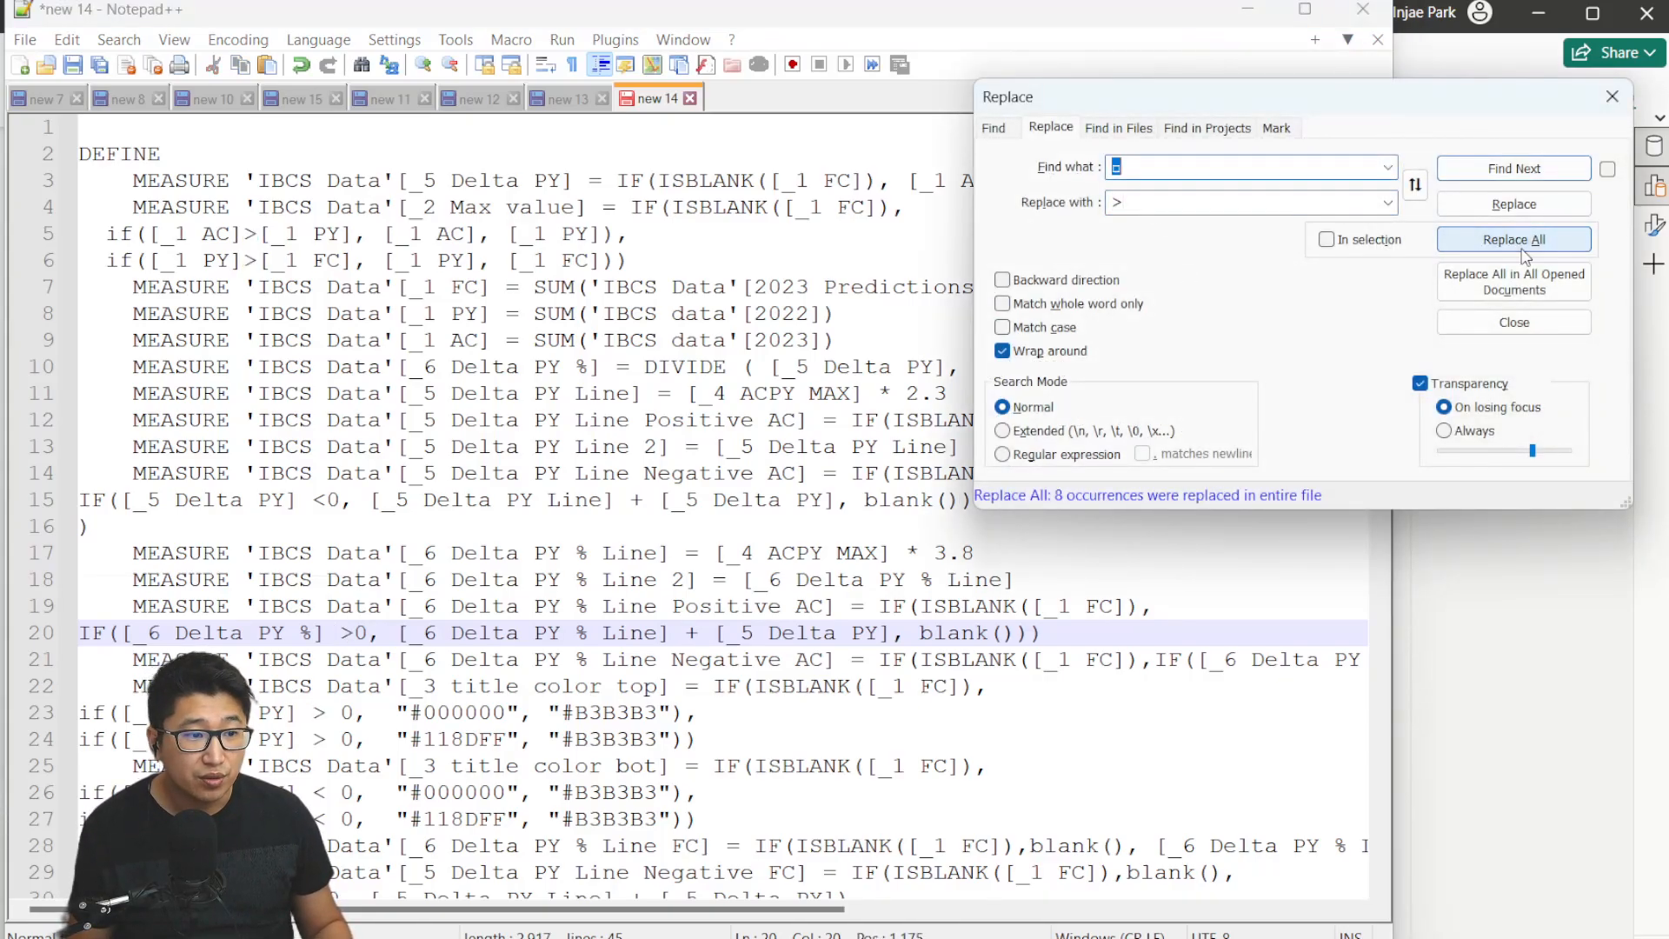
click(782, 304)
click(574, 205)
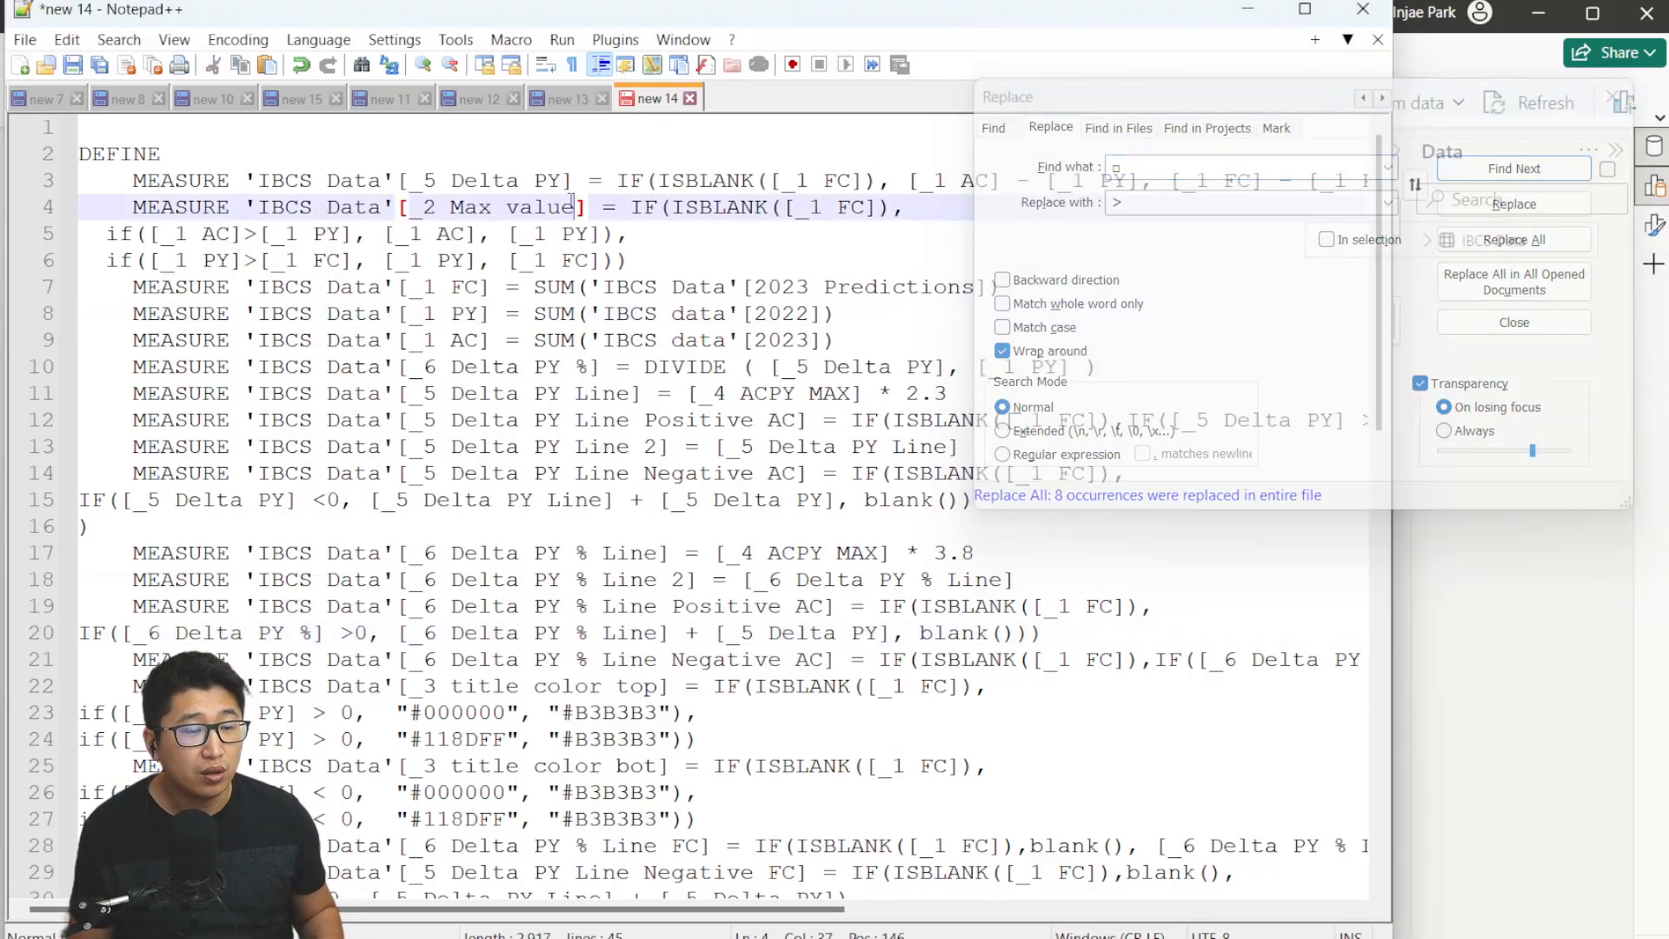
Copy the whole cleaned script and paste it over the contents of the DAX query view in Power BI.
click(1617, 97)
click(1078, 199)
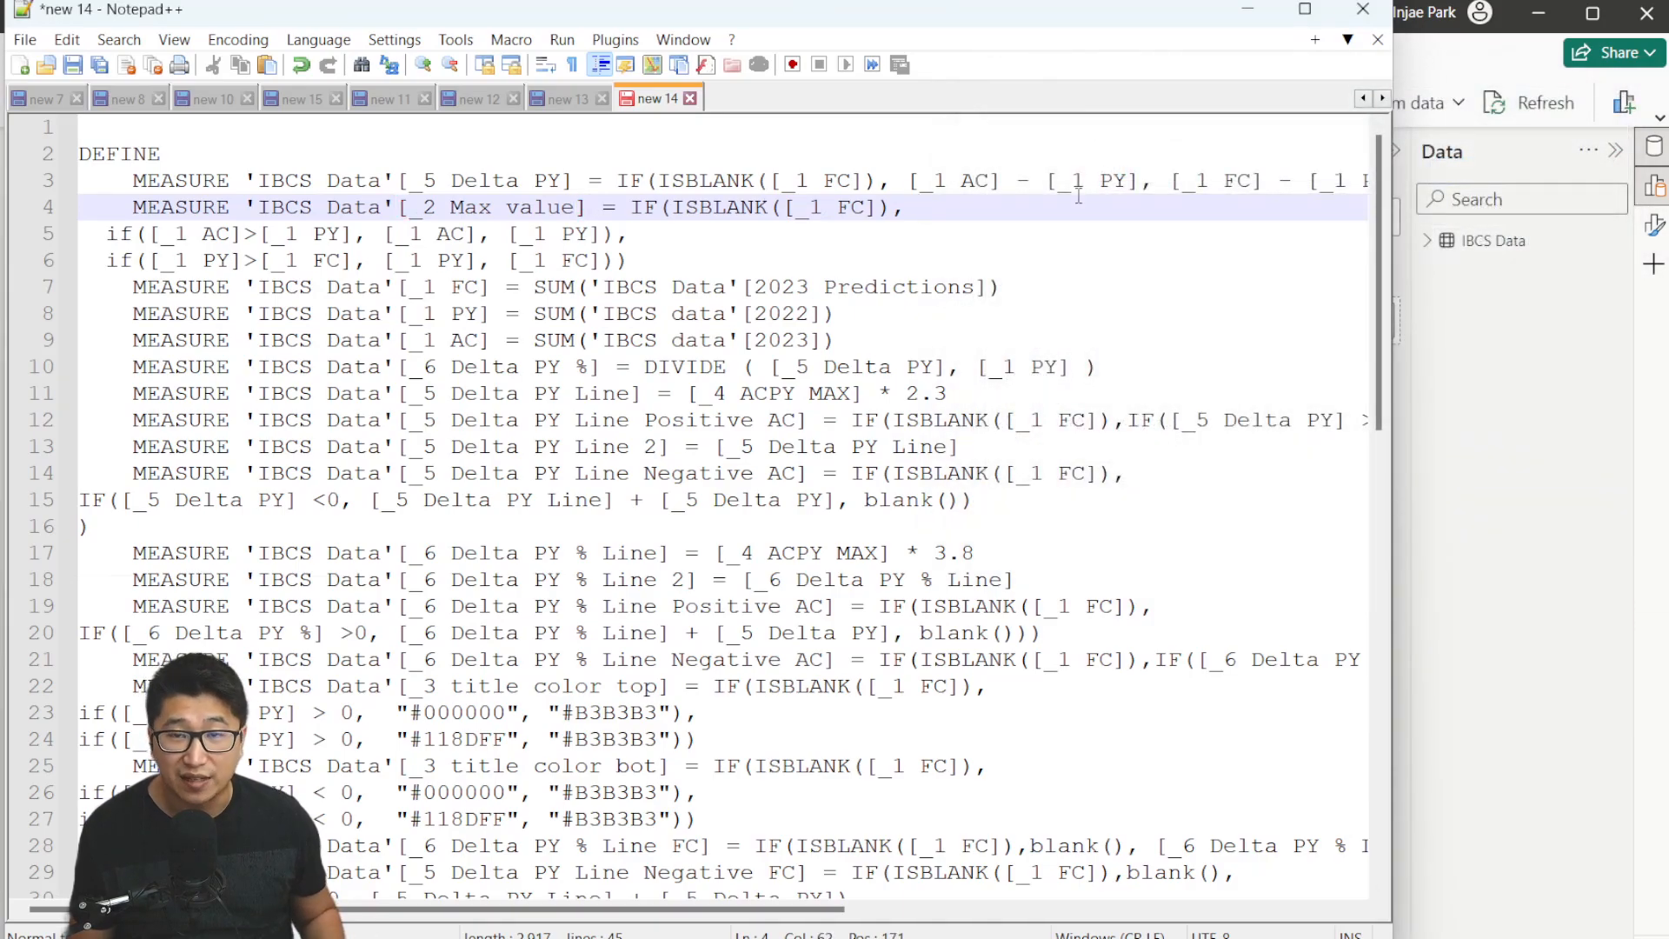
key(ctrl+a)
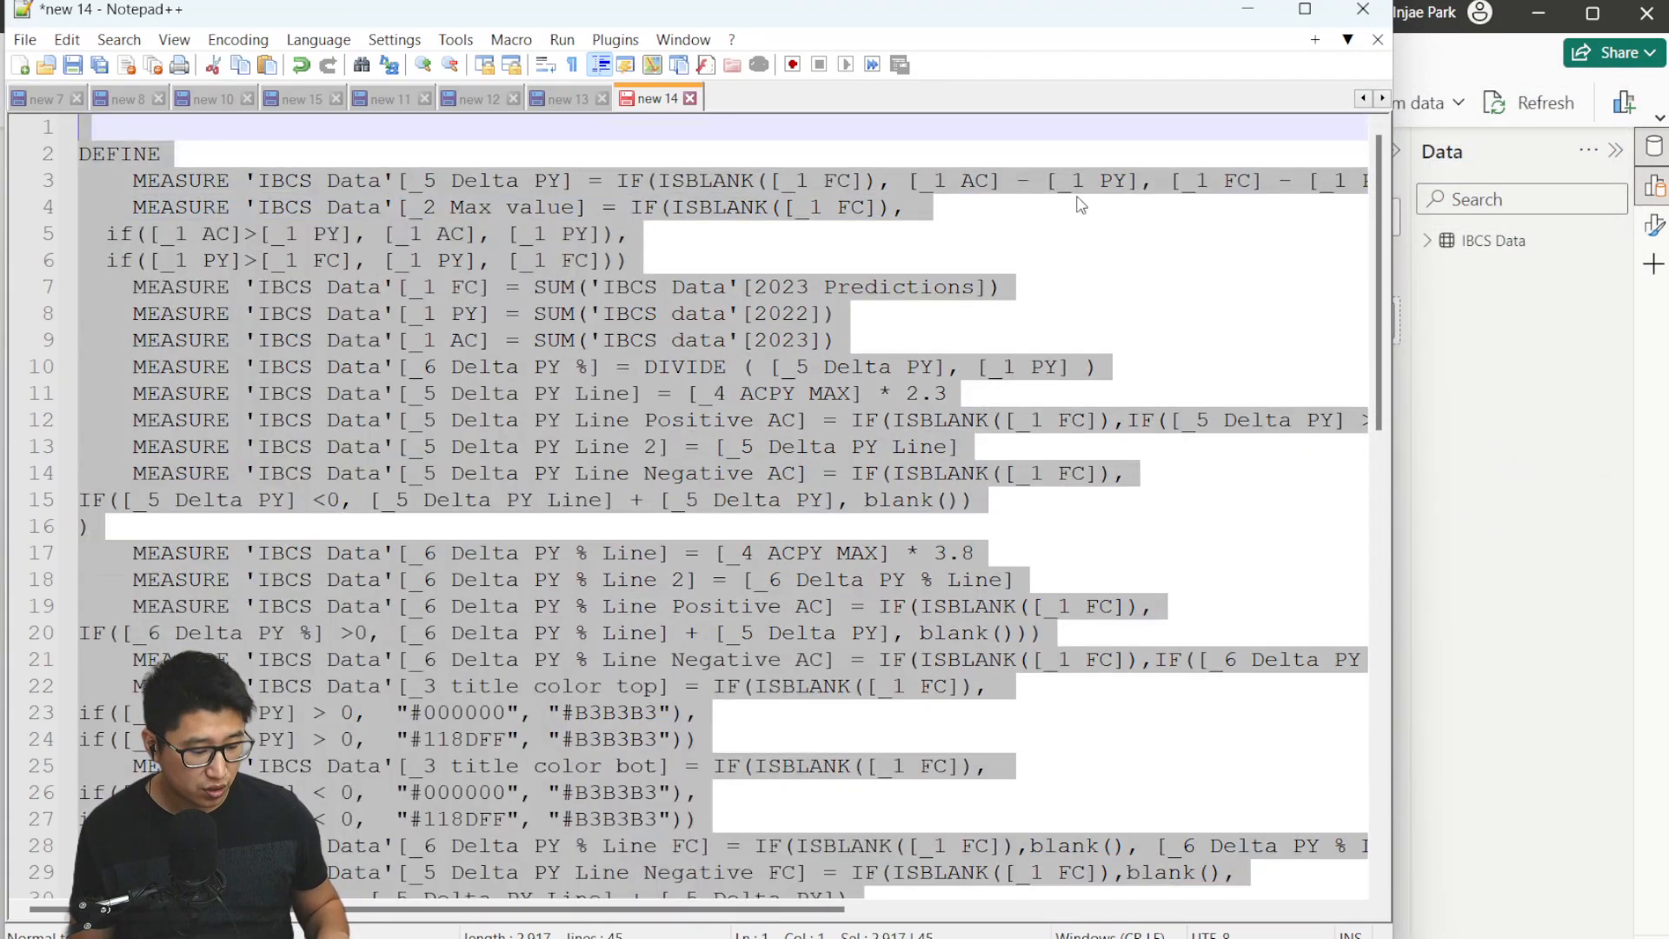
click(1613, 386)
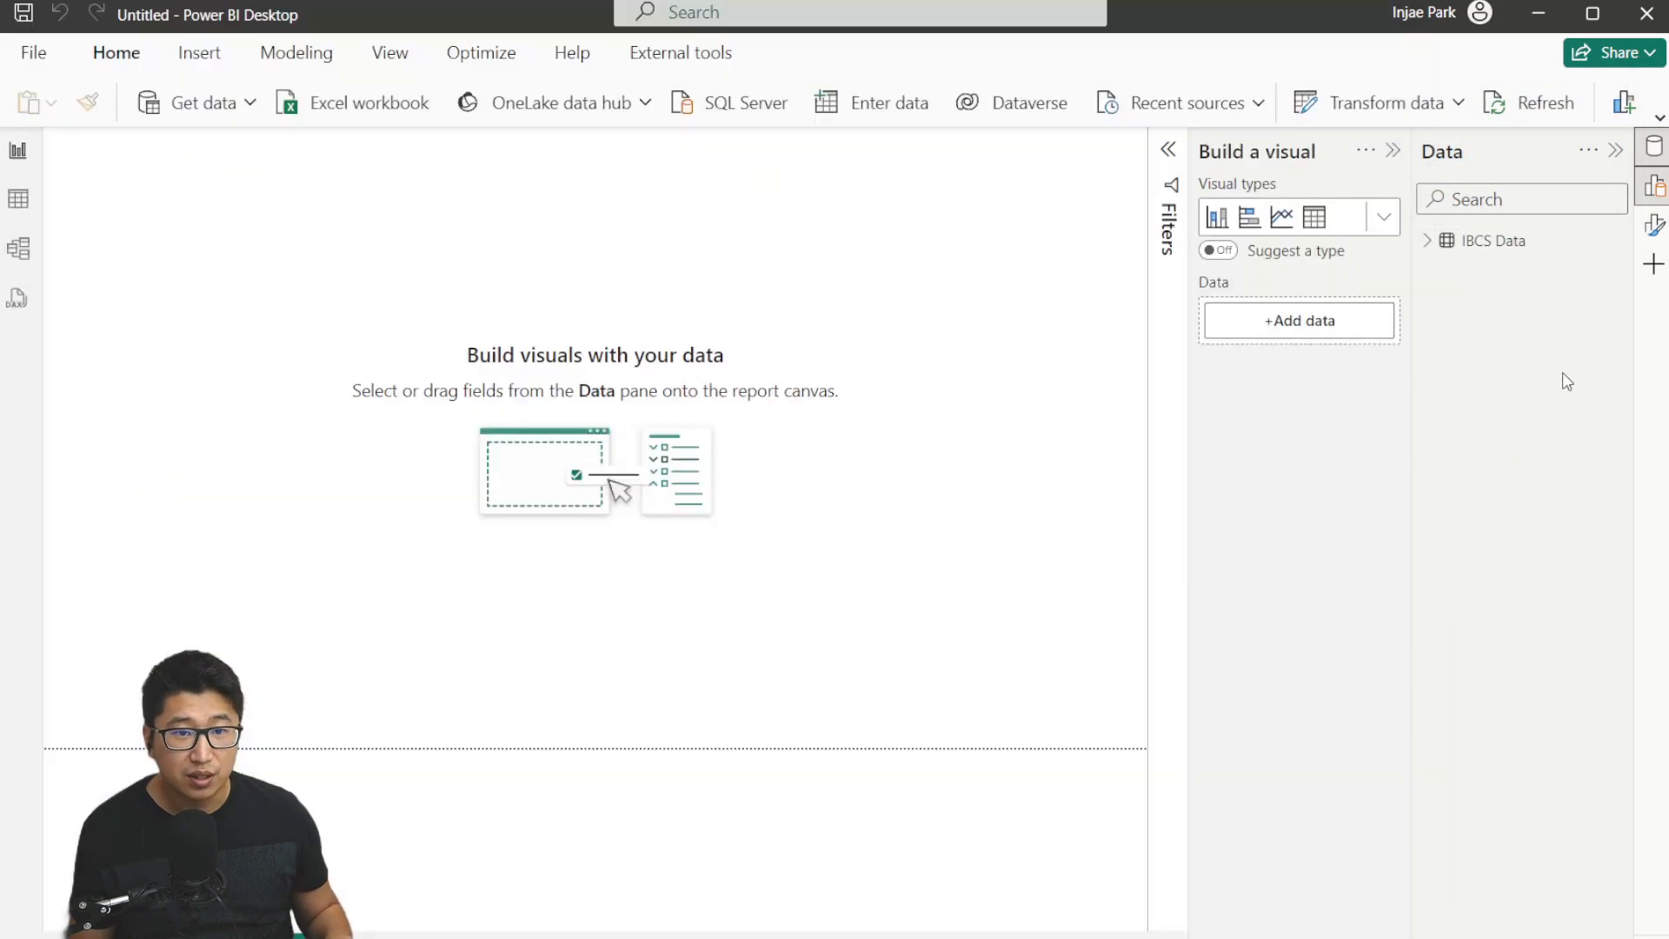
click(18, 301)
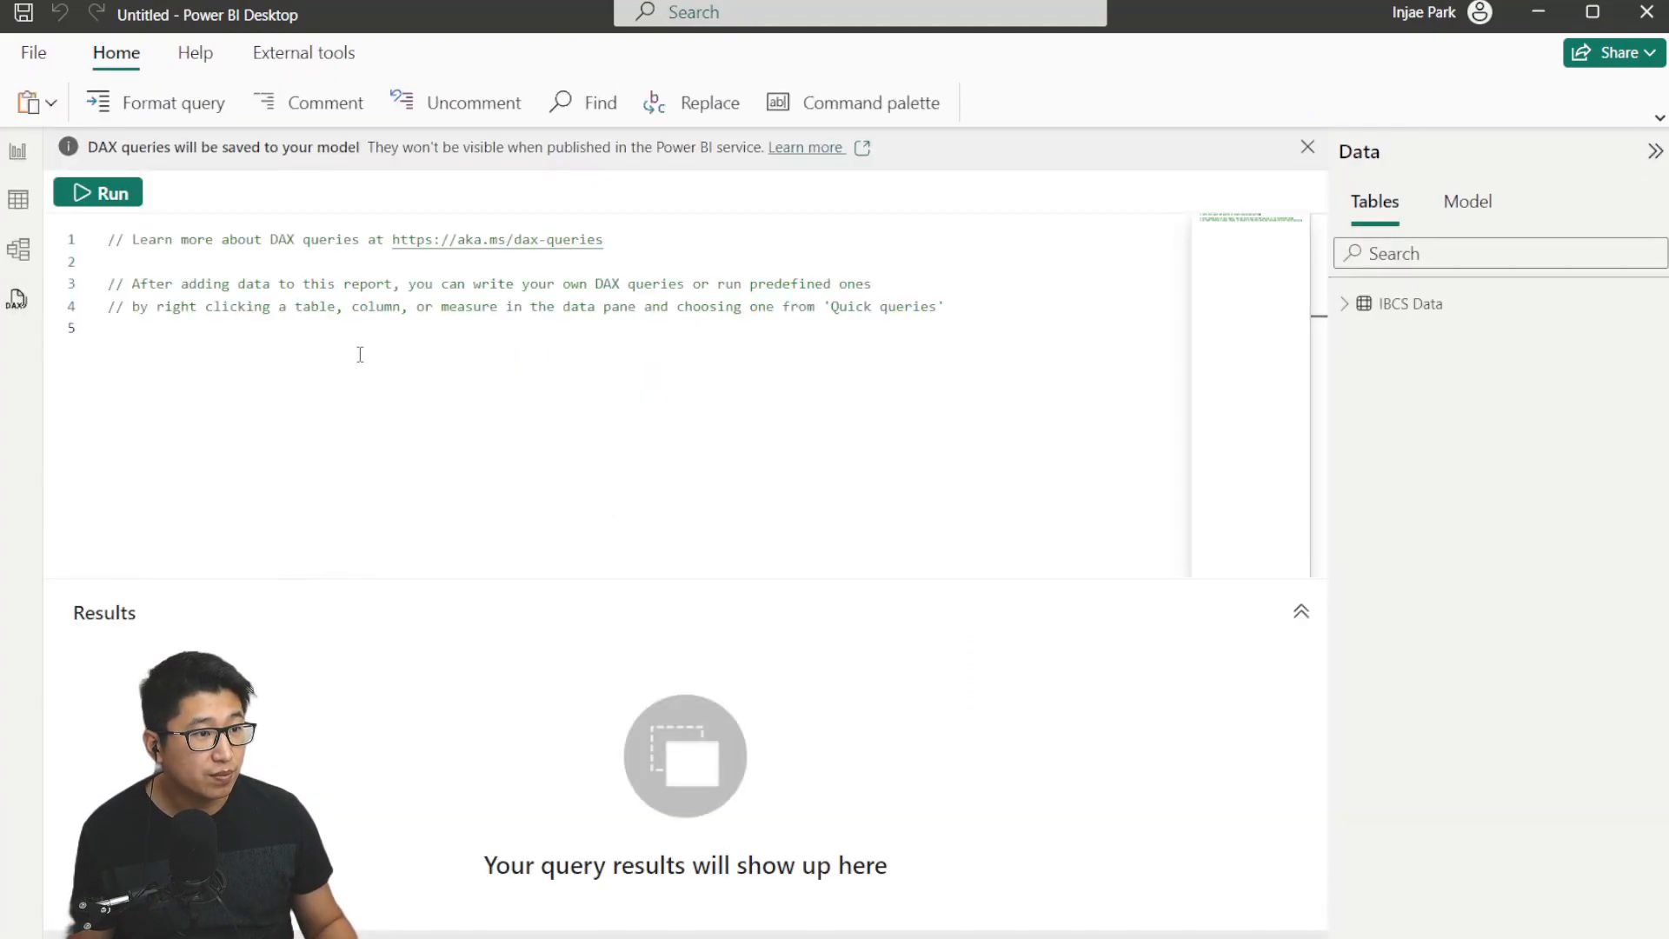
key(ctrl+a)
key(ctrl+v)
scroll(466, 396, up, 12)
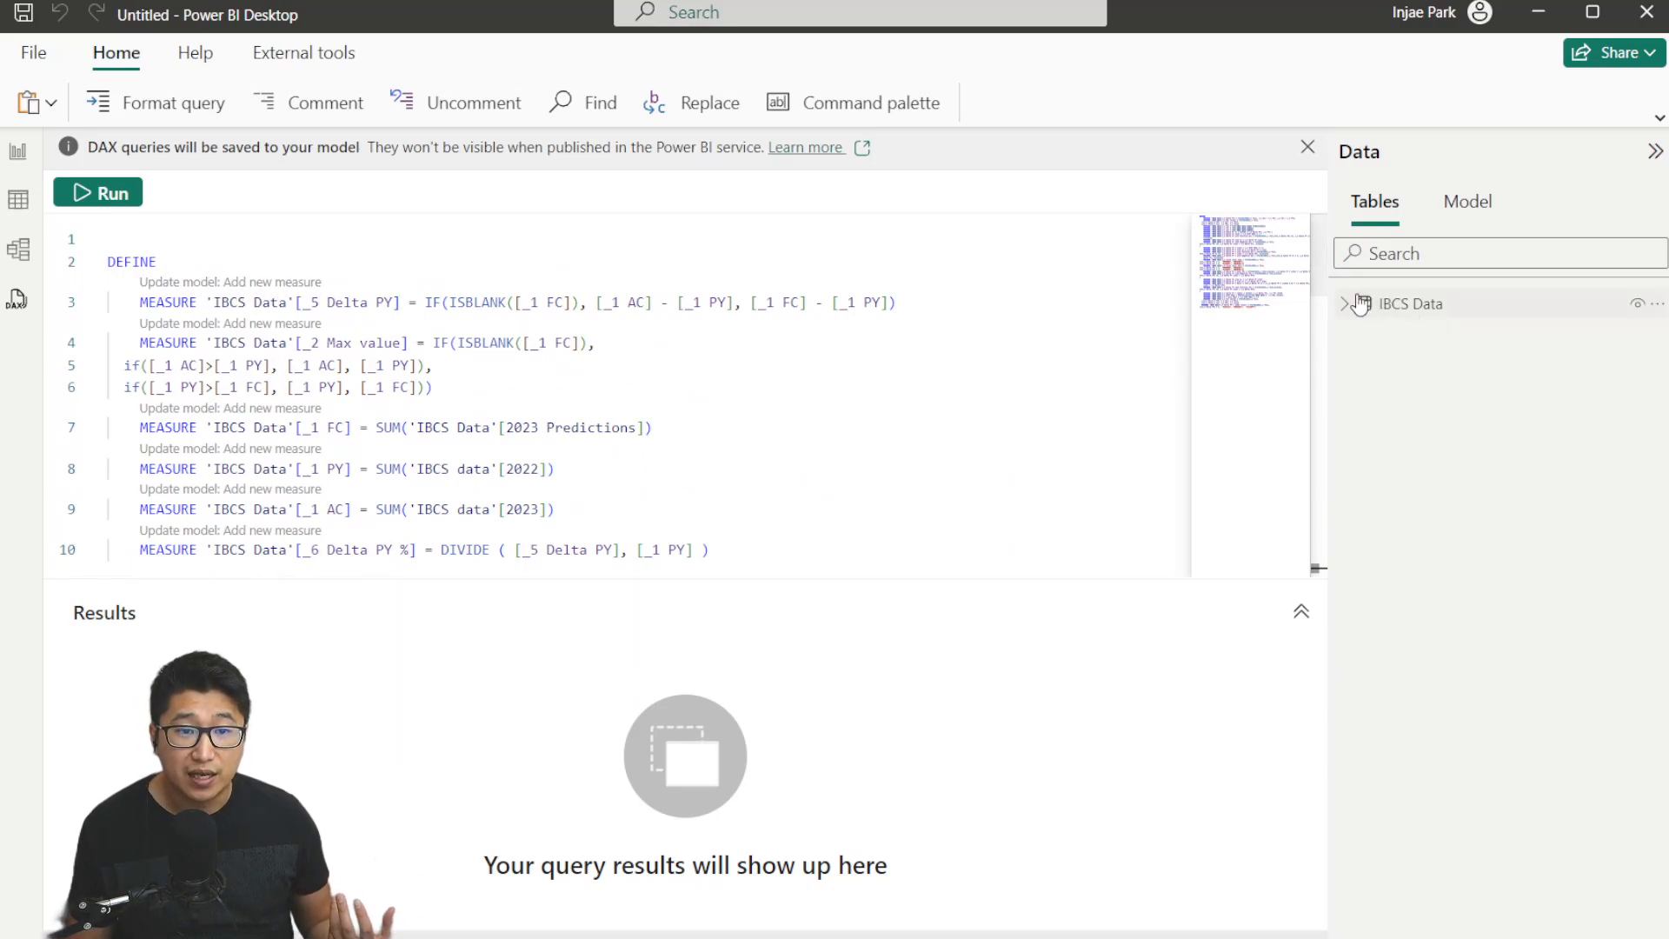
Expand the IBCS Data table to review the added measures, and glance at the table's data view.
click(1409, 300)
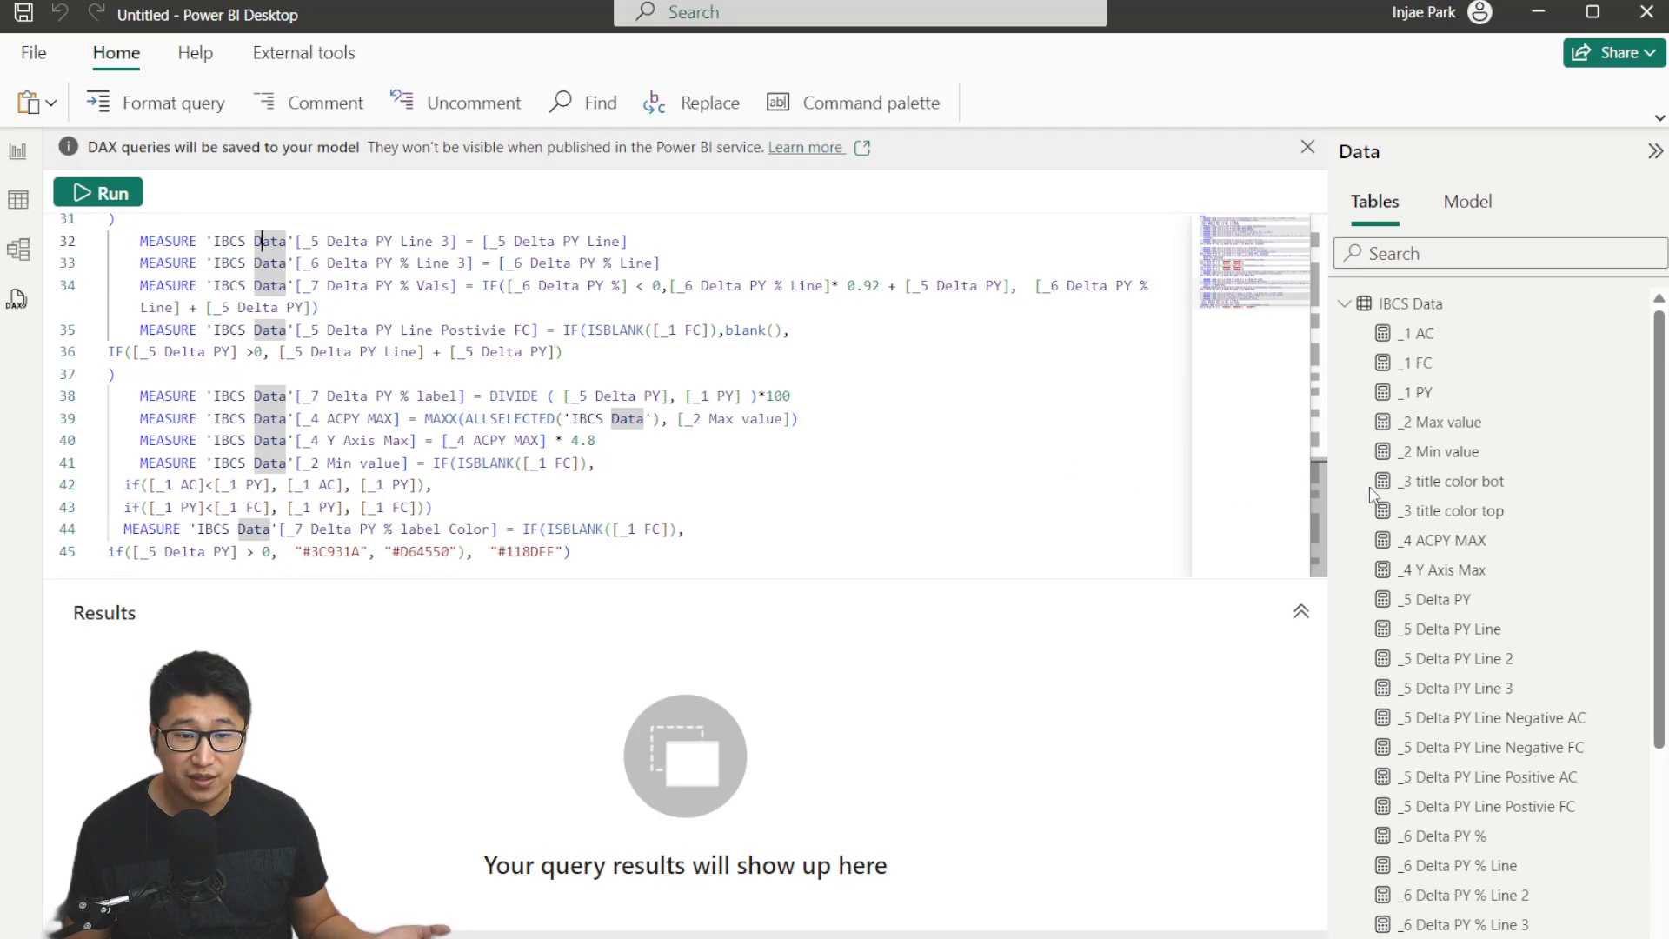
scroll(1487, 375, down, 3)
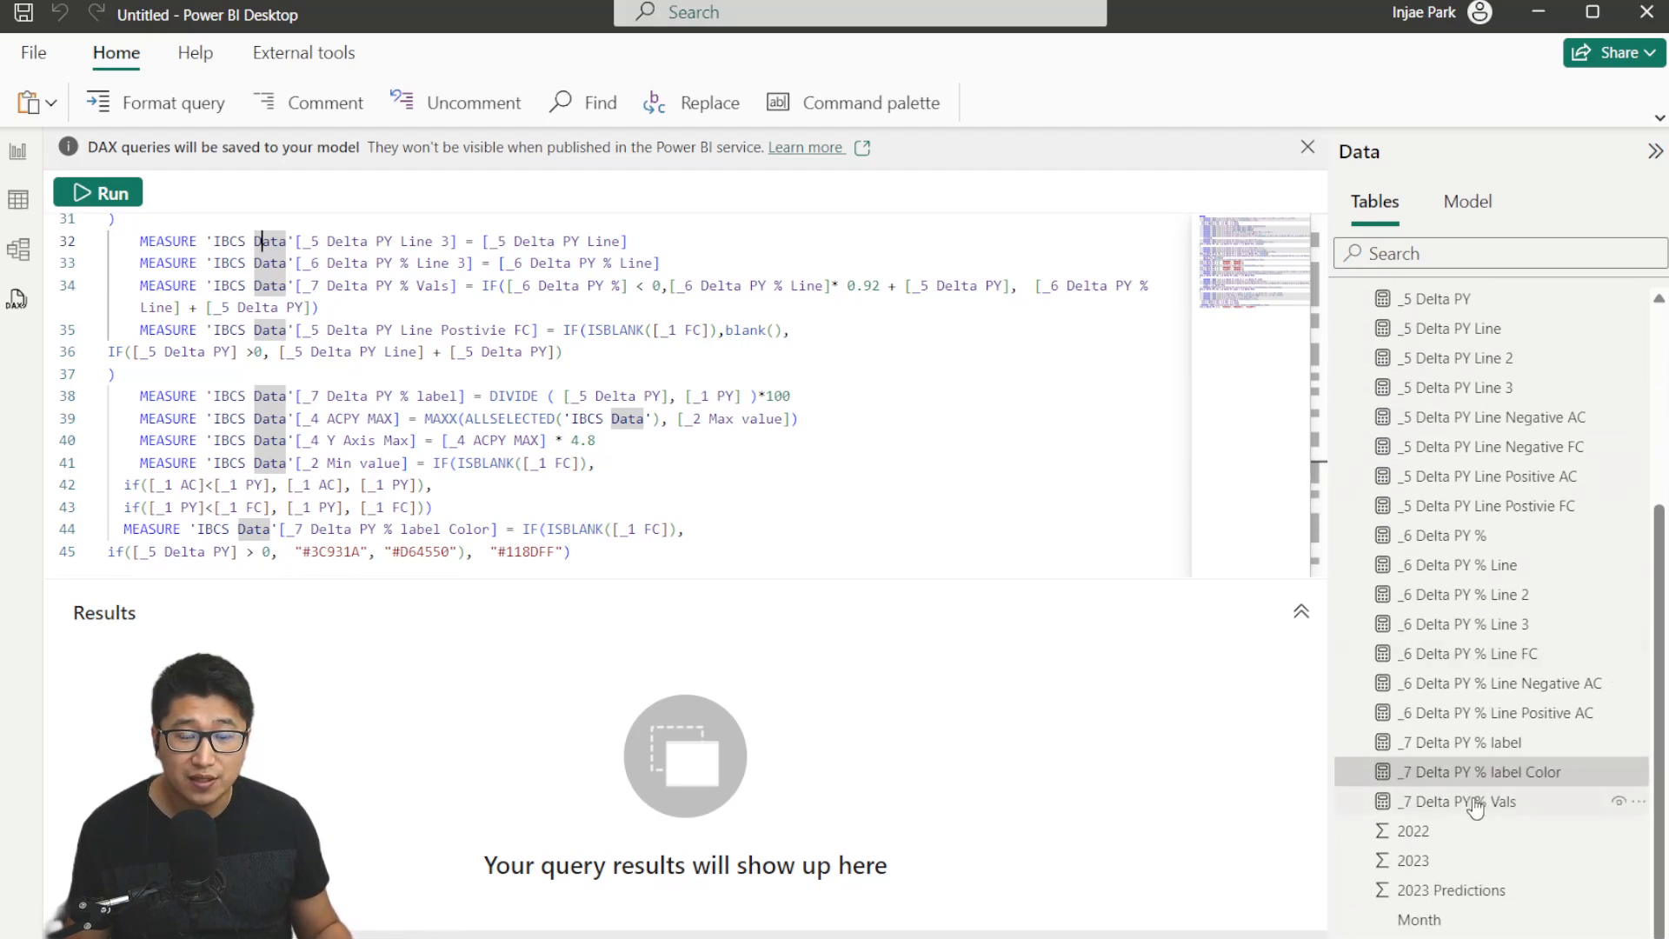
scroll(1487, 375, up, 3)
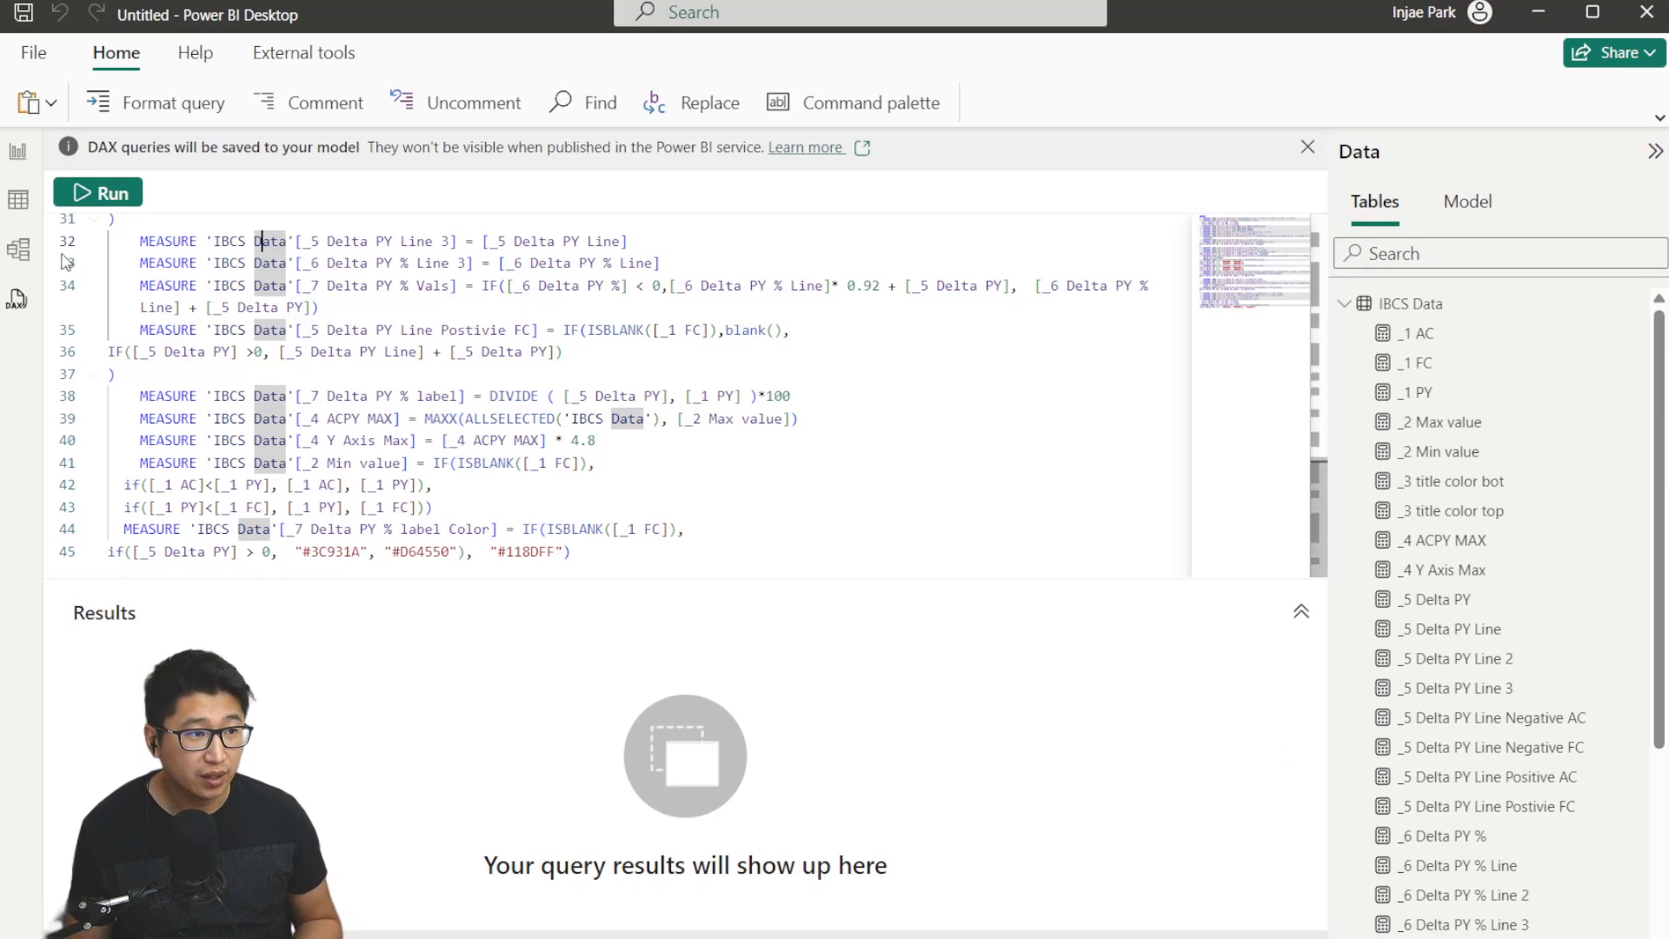
click(19, 200)
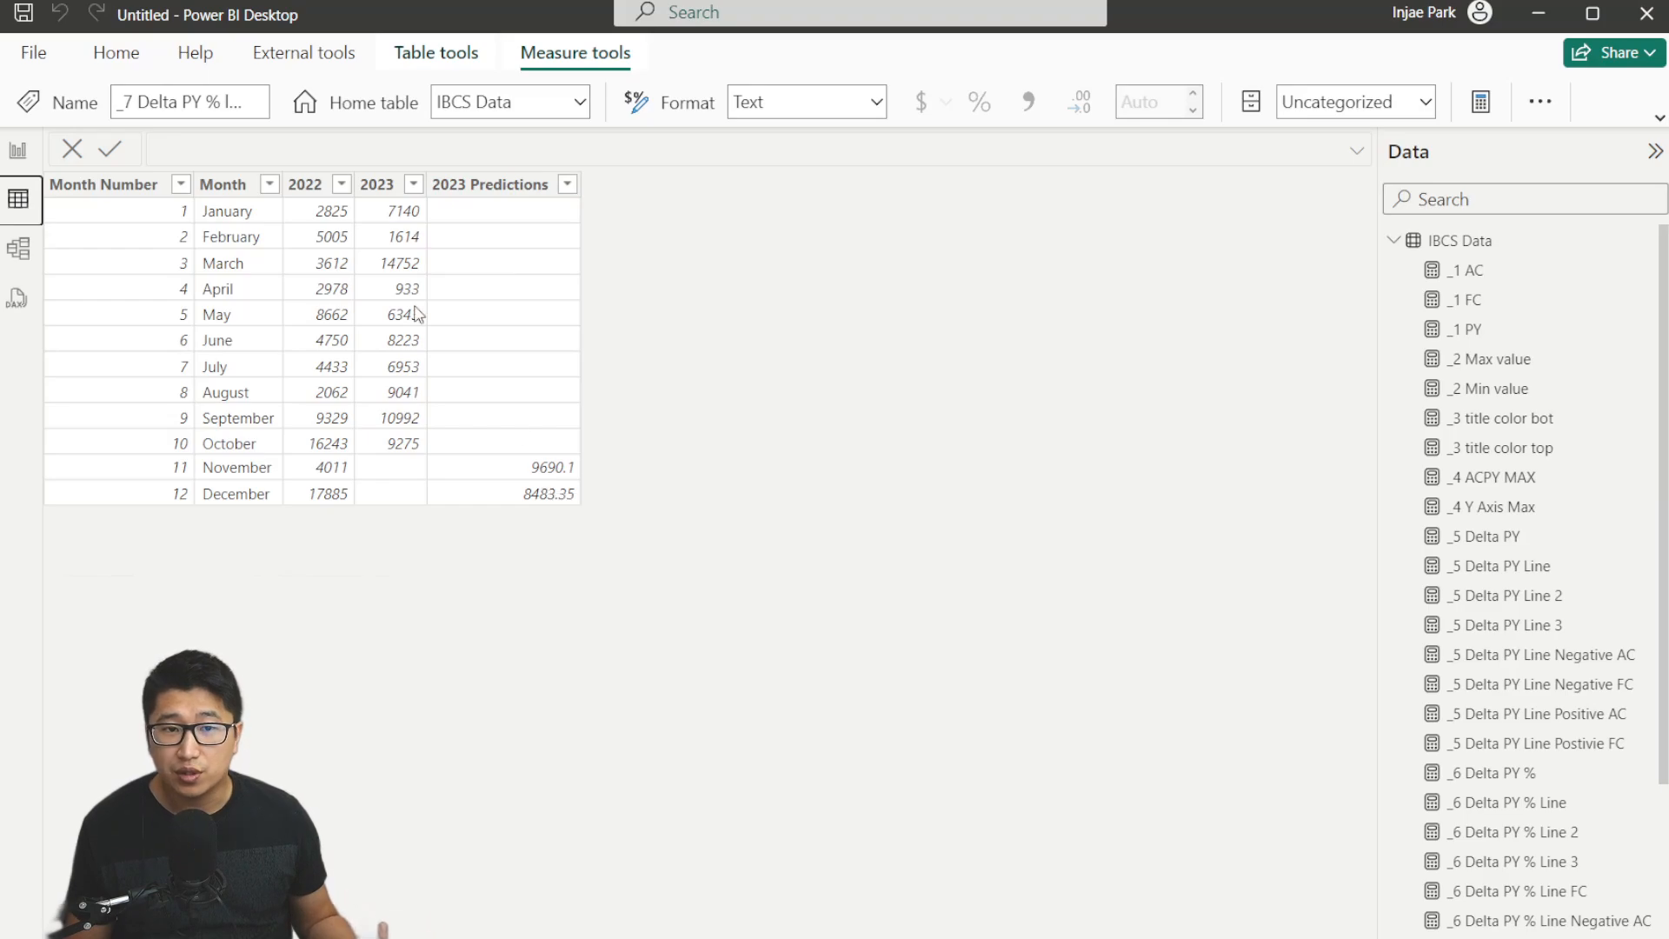
click(24, 153)
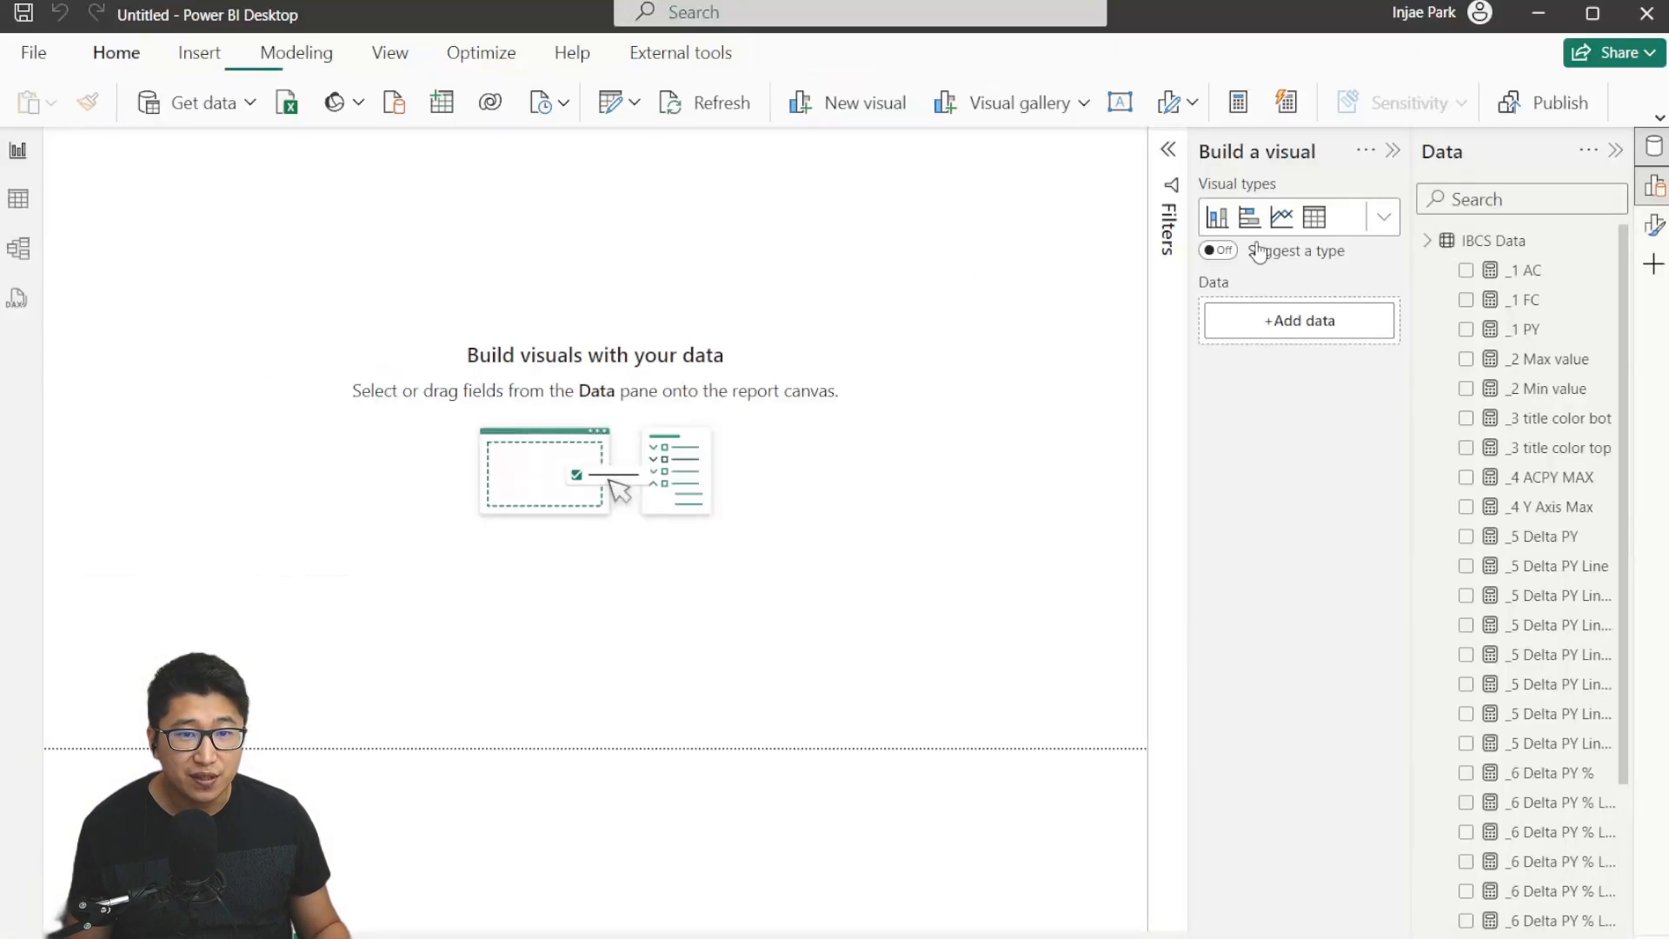
Inspect the formulas of the _1 AC, _1 FC and _1 PY measures.
click(1530, 273)
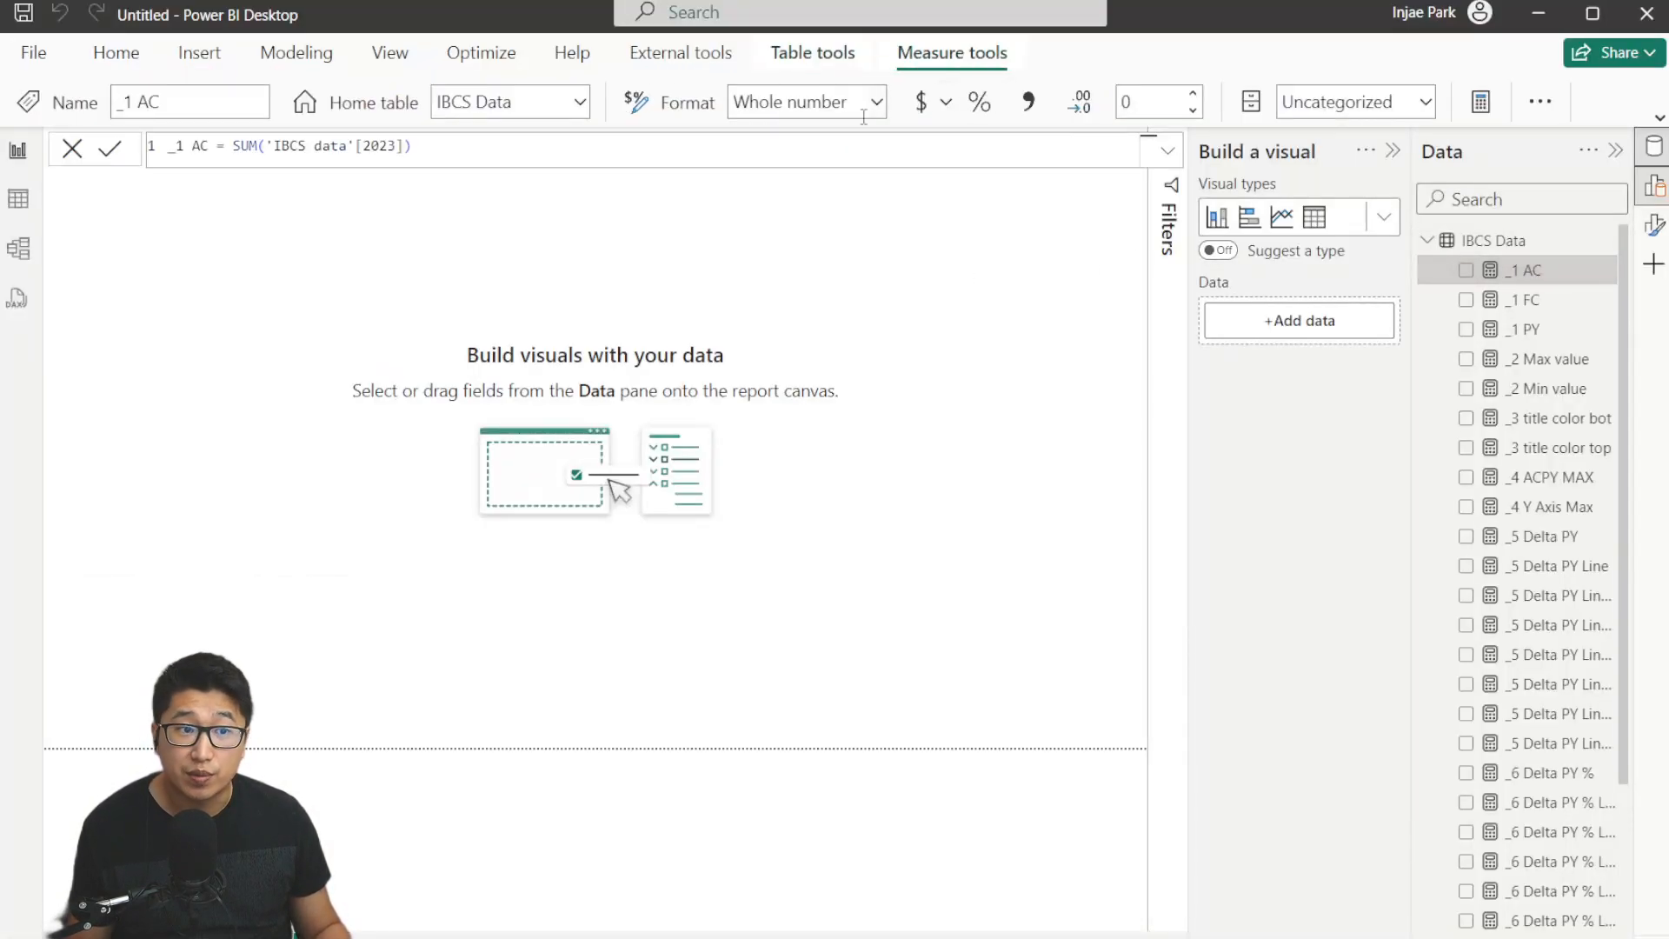
click(895, 148)
scroll(896, 148, up, 4)
scroll(896, 147, up, 1)
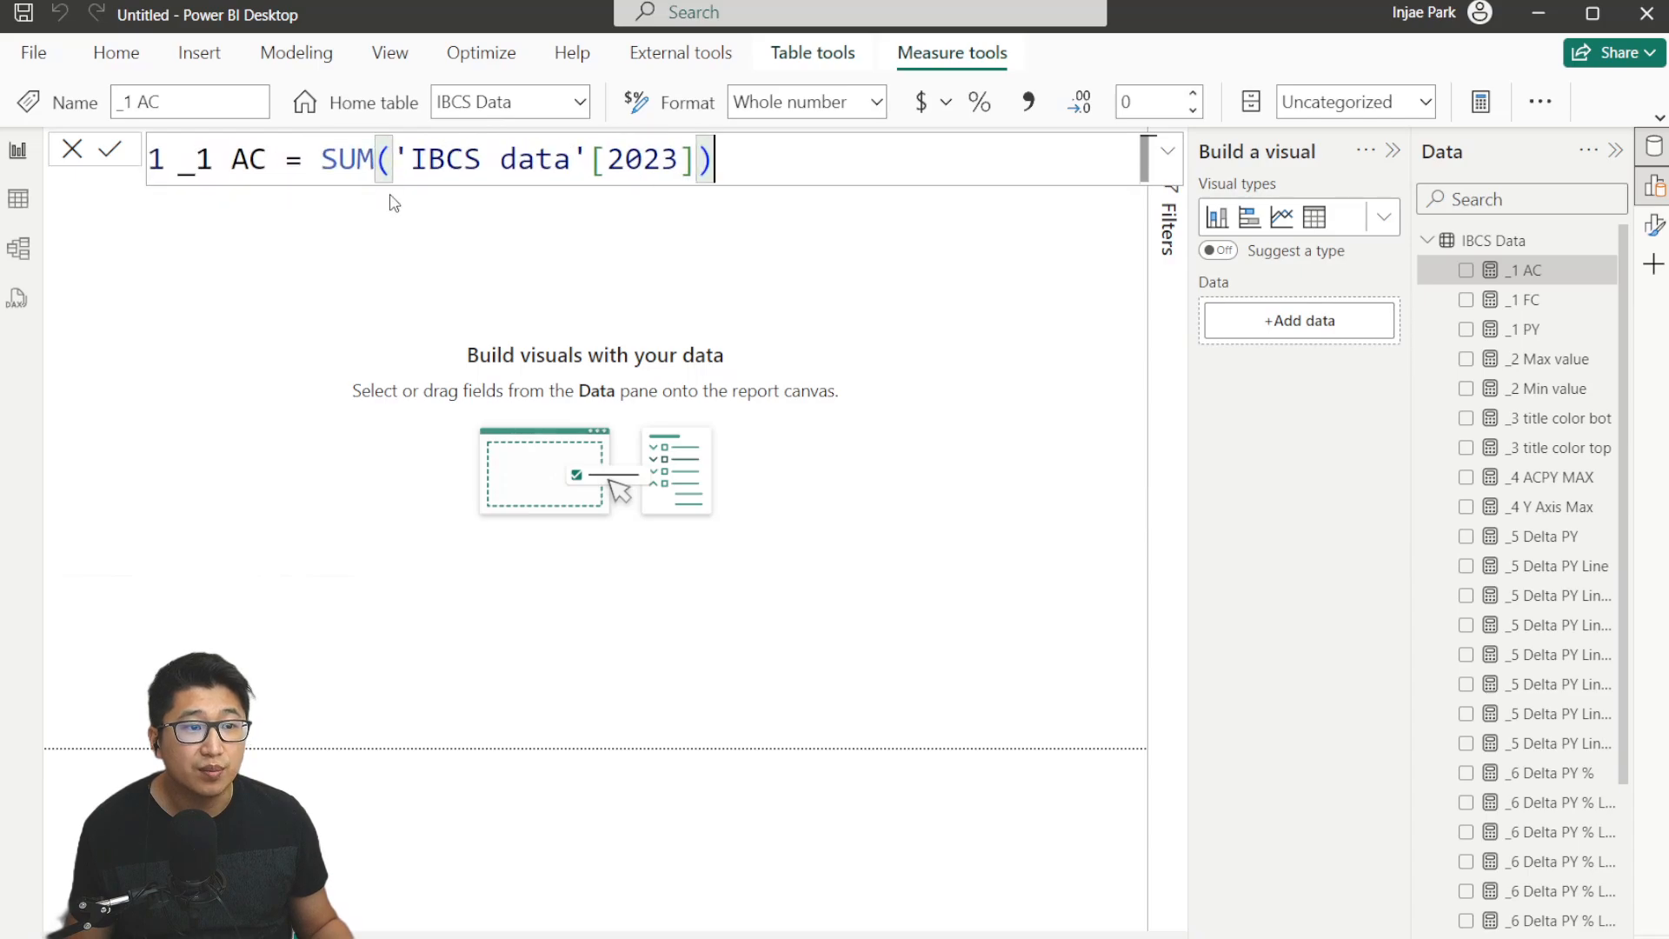
click(1542, 309)
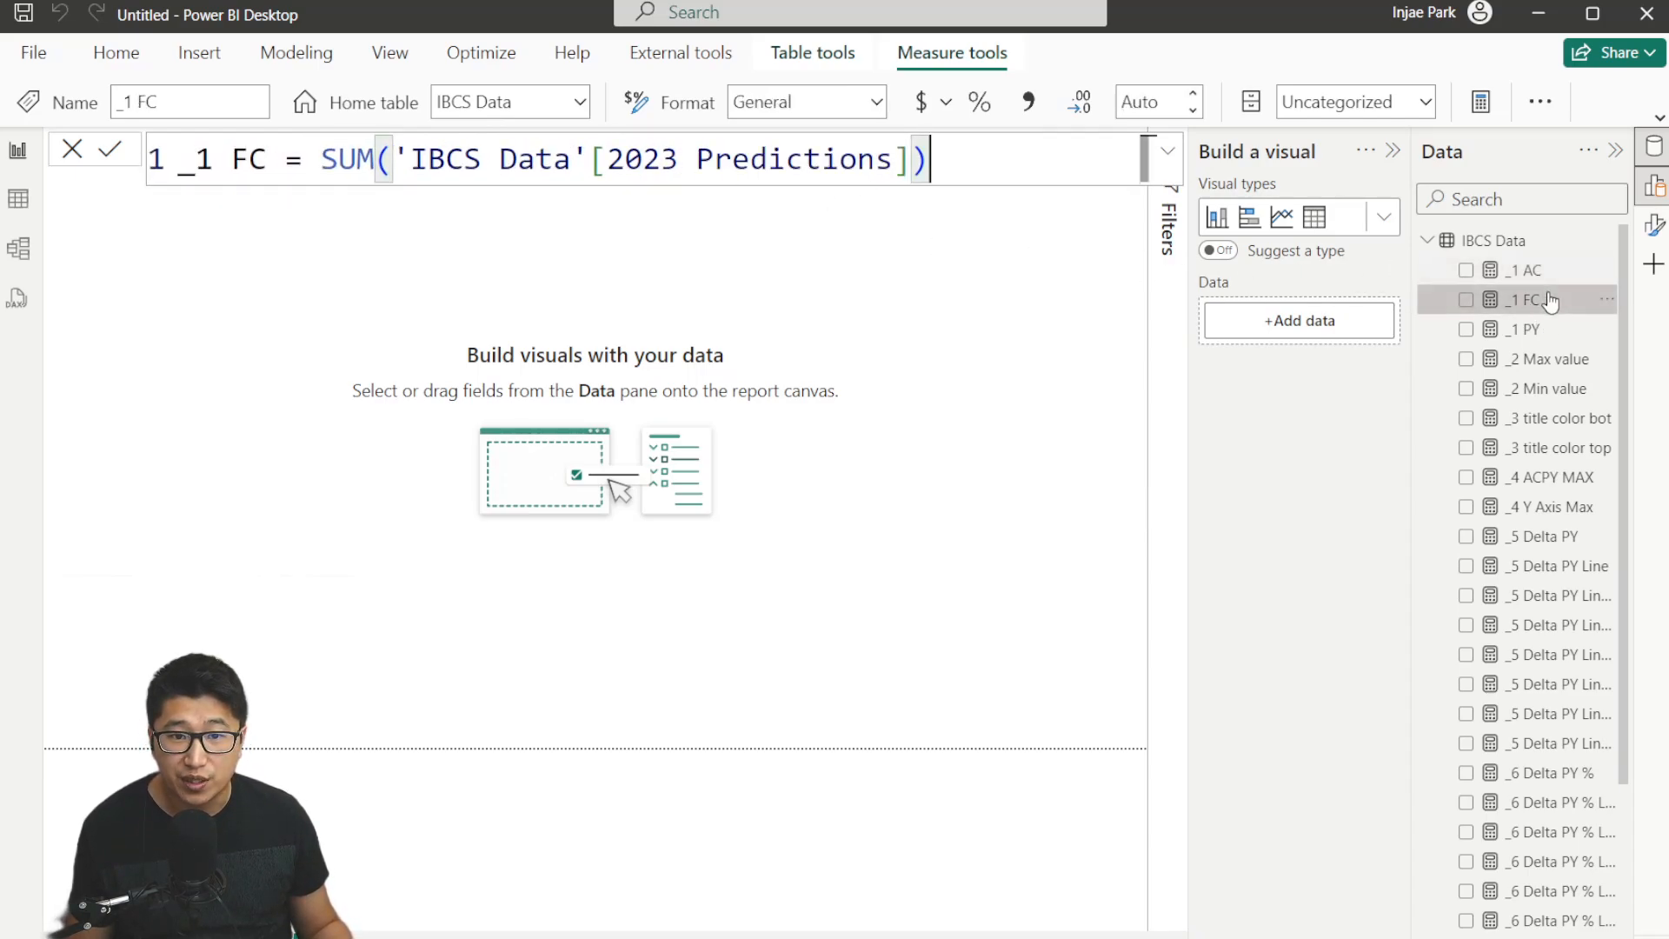
click(1556, 328)
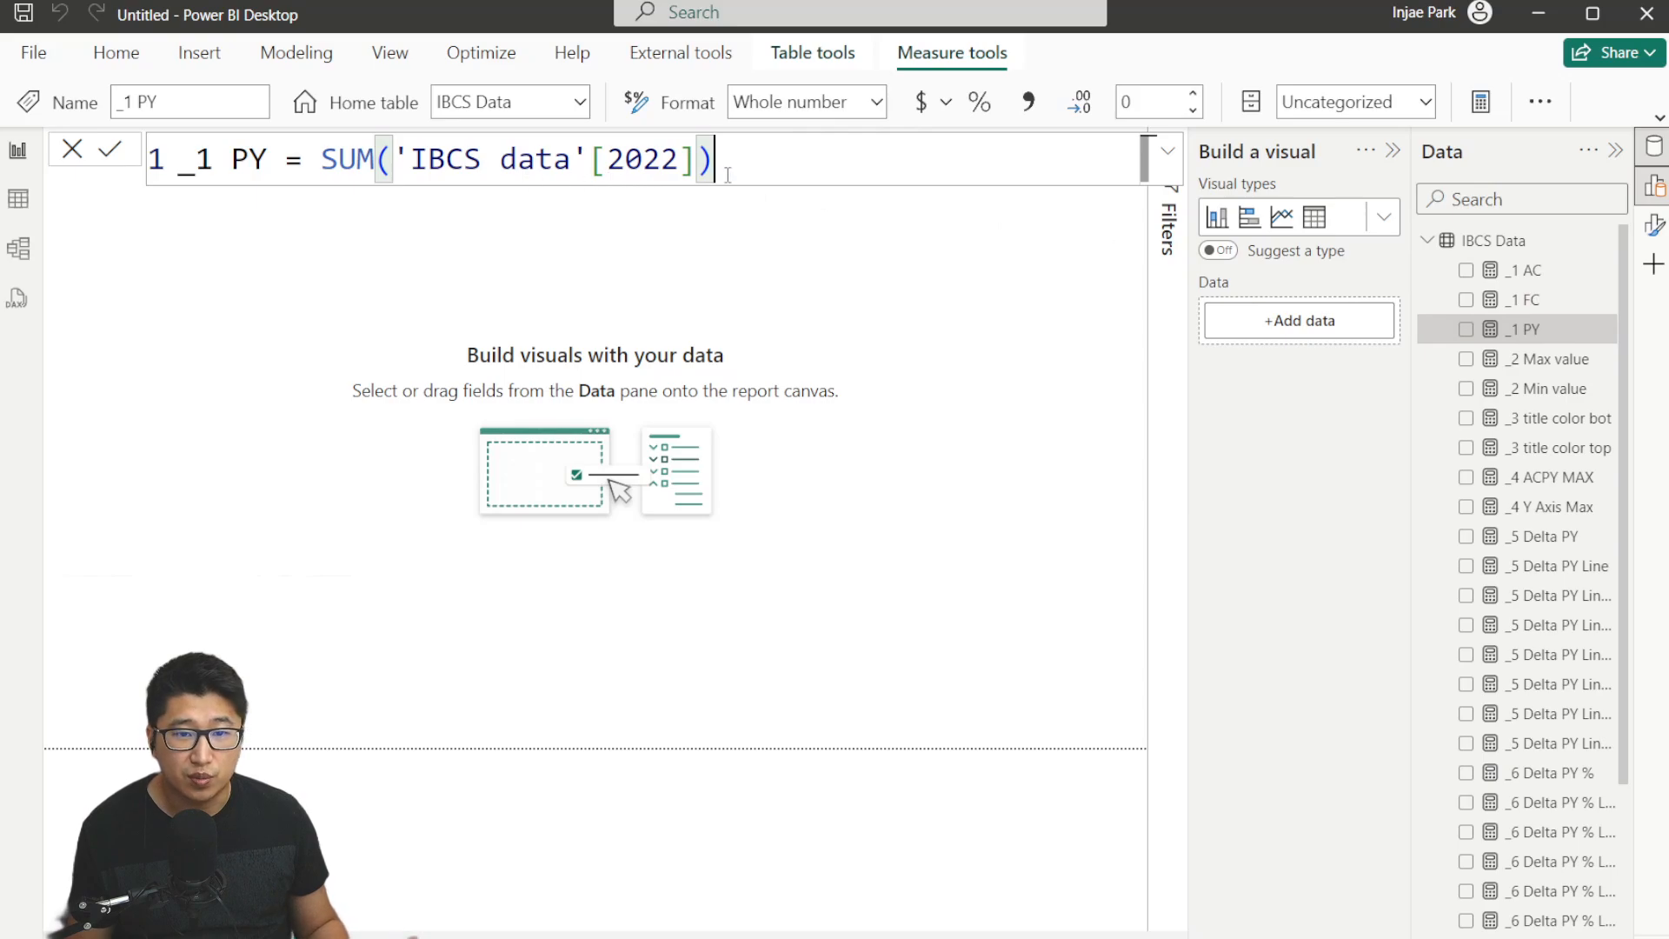
Insert a Line and clustered column chart on the report canvas and move it towards the centre.
click(475, 243)
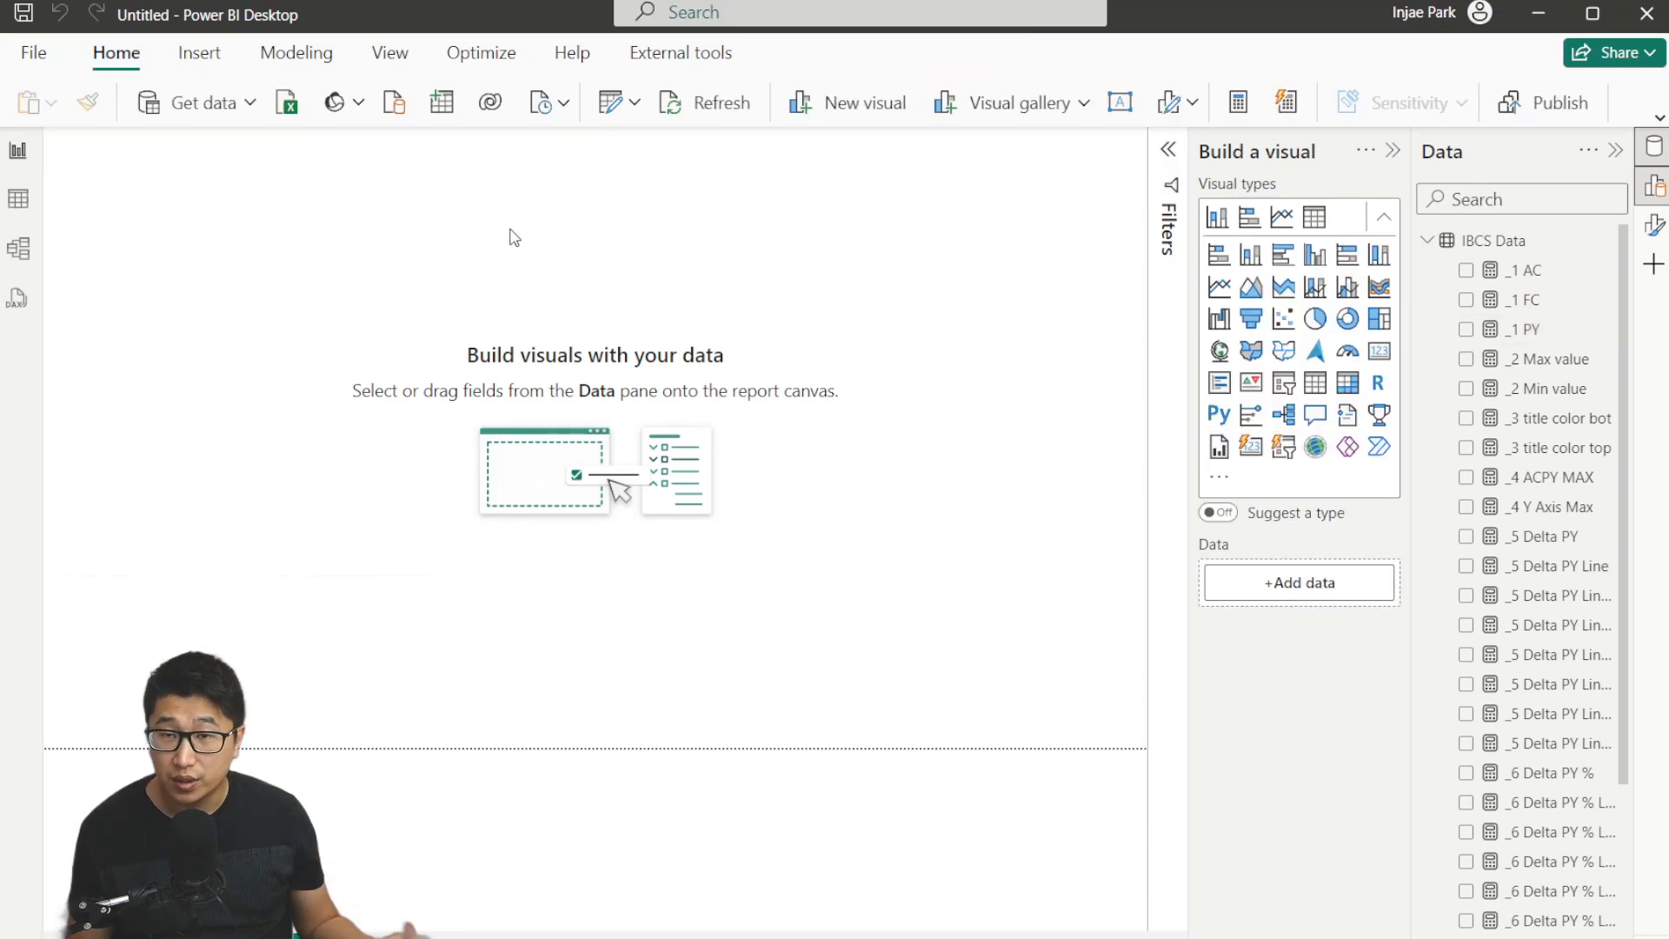
click(1350, 286)
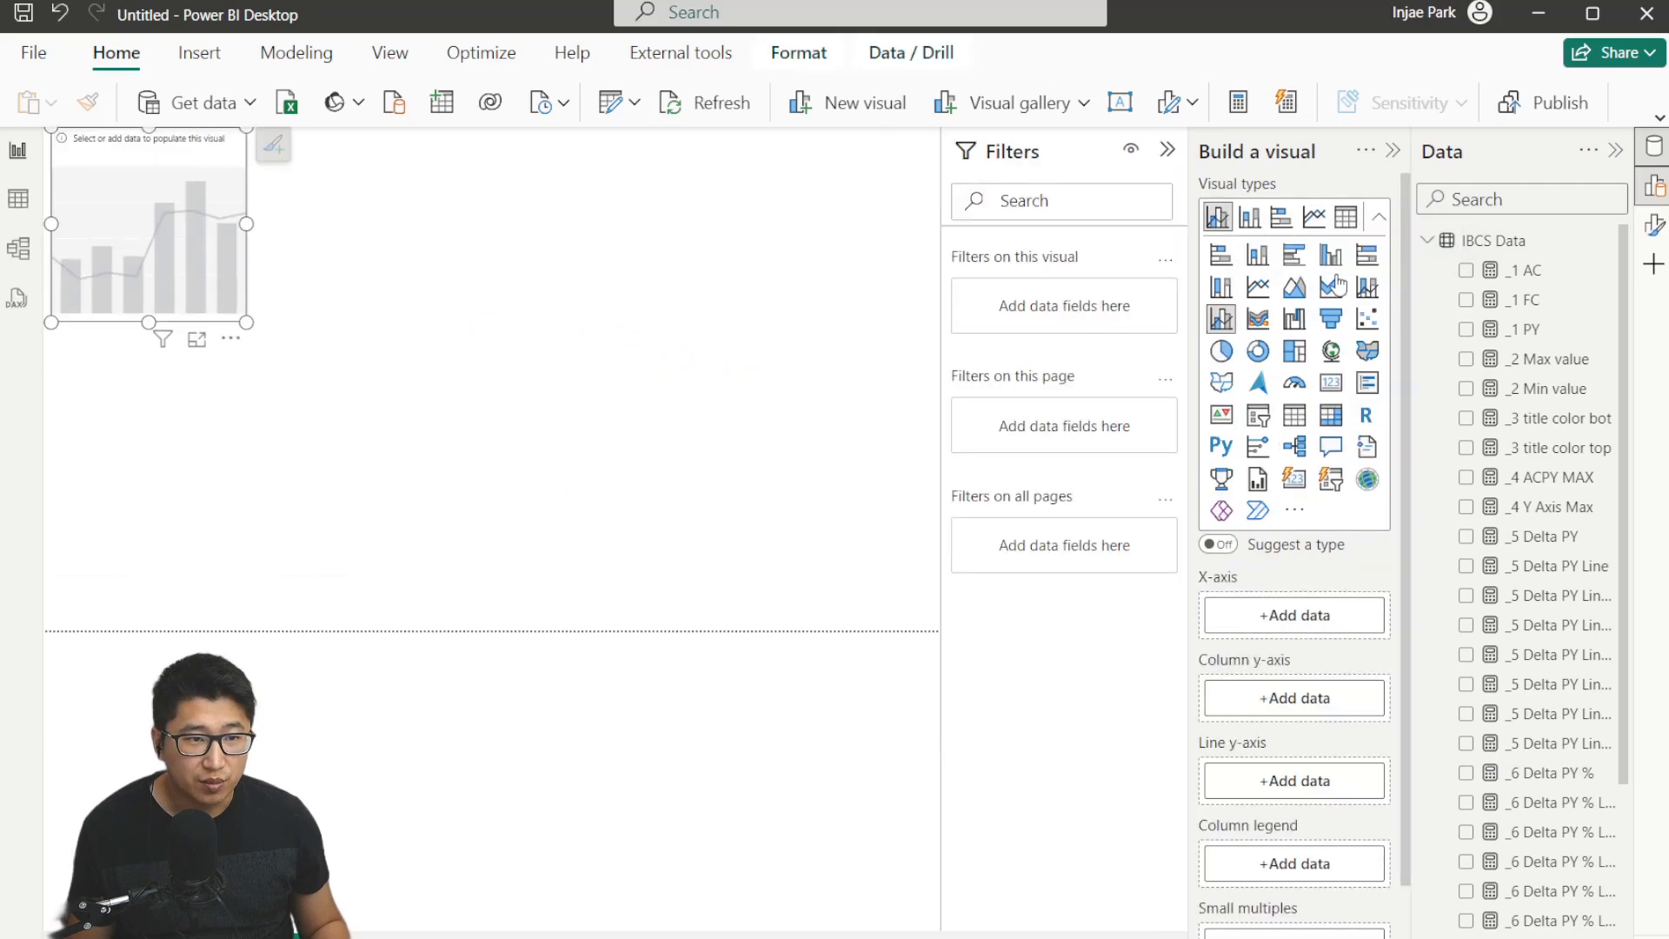
click(1167, 149)
drag(200, 256, 542, 353)
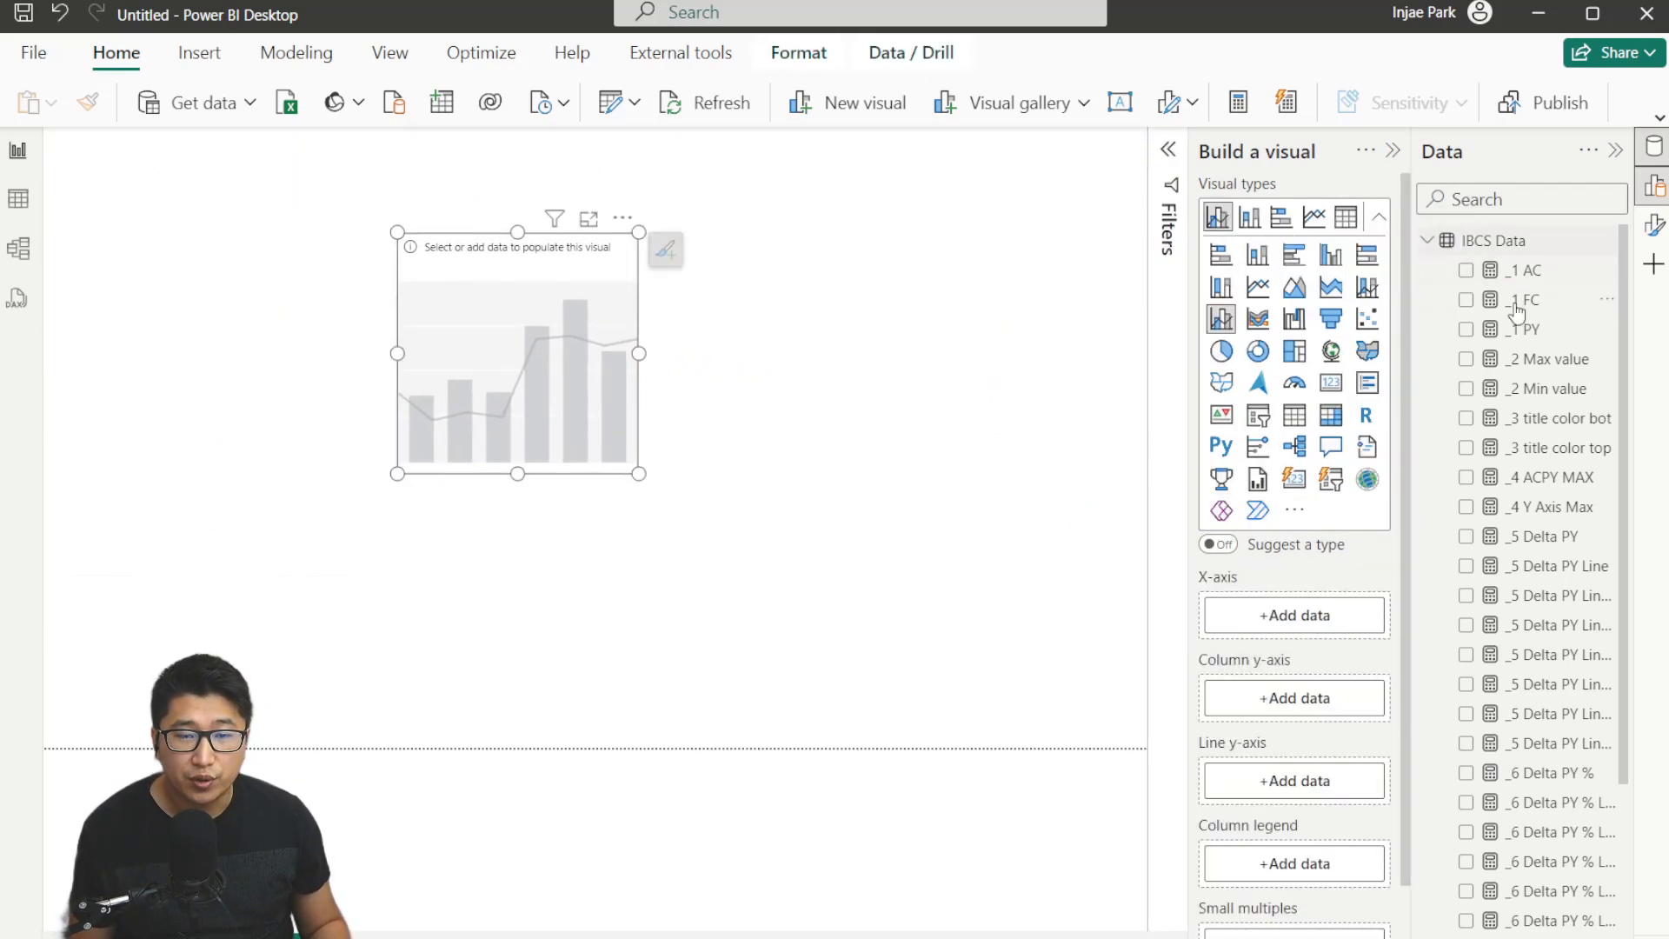
Put Month on the X-axis and _1 AC, _1 PY and _1 FC on the column y-axis.
scroll(1518, 314, down, 3)
drag(1527, 919, 1317, 619)
scroll(1591, 626, up, 3)
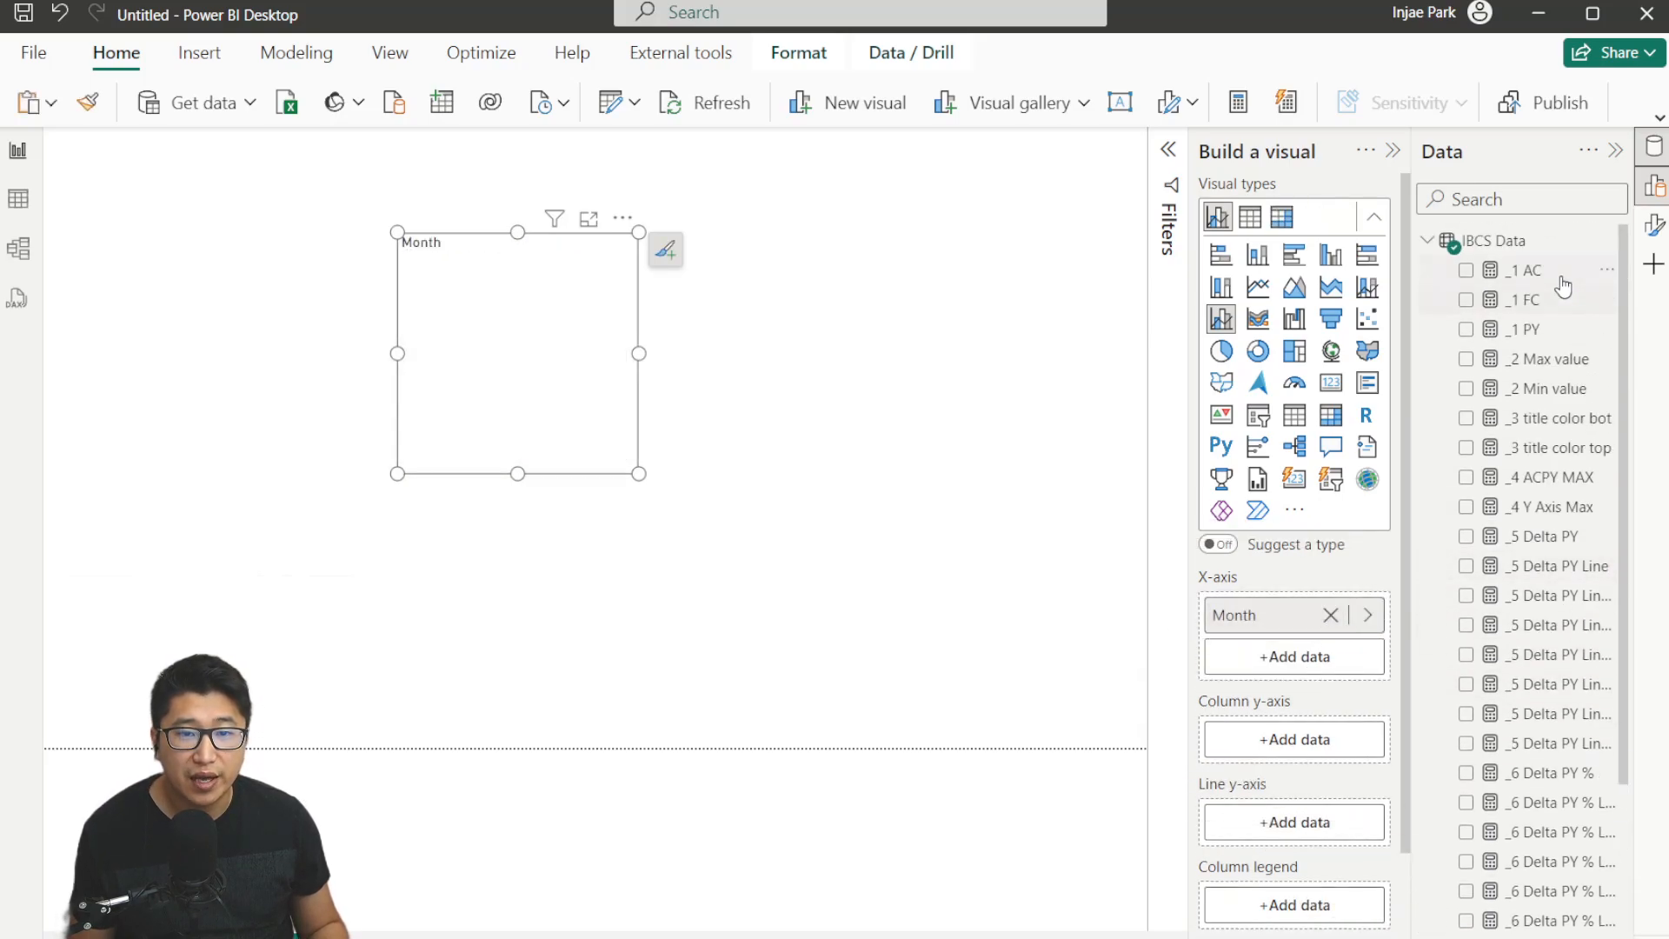
drag(1556, 272, 1317, 739)
drag(1530, 328, 1304, 609)
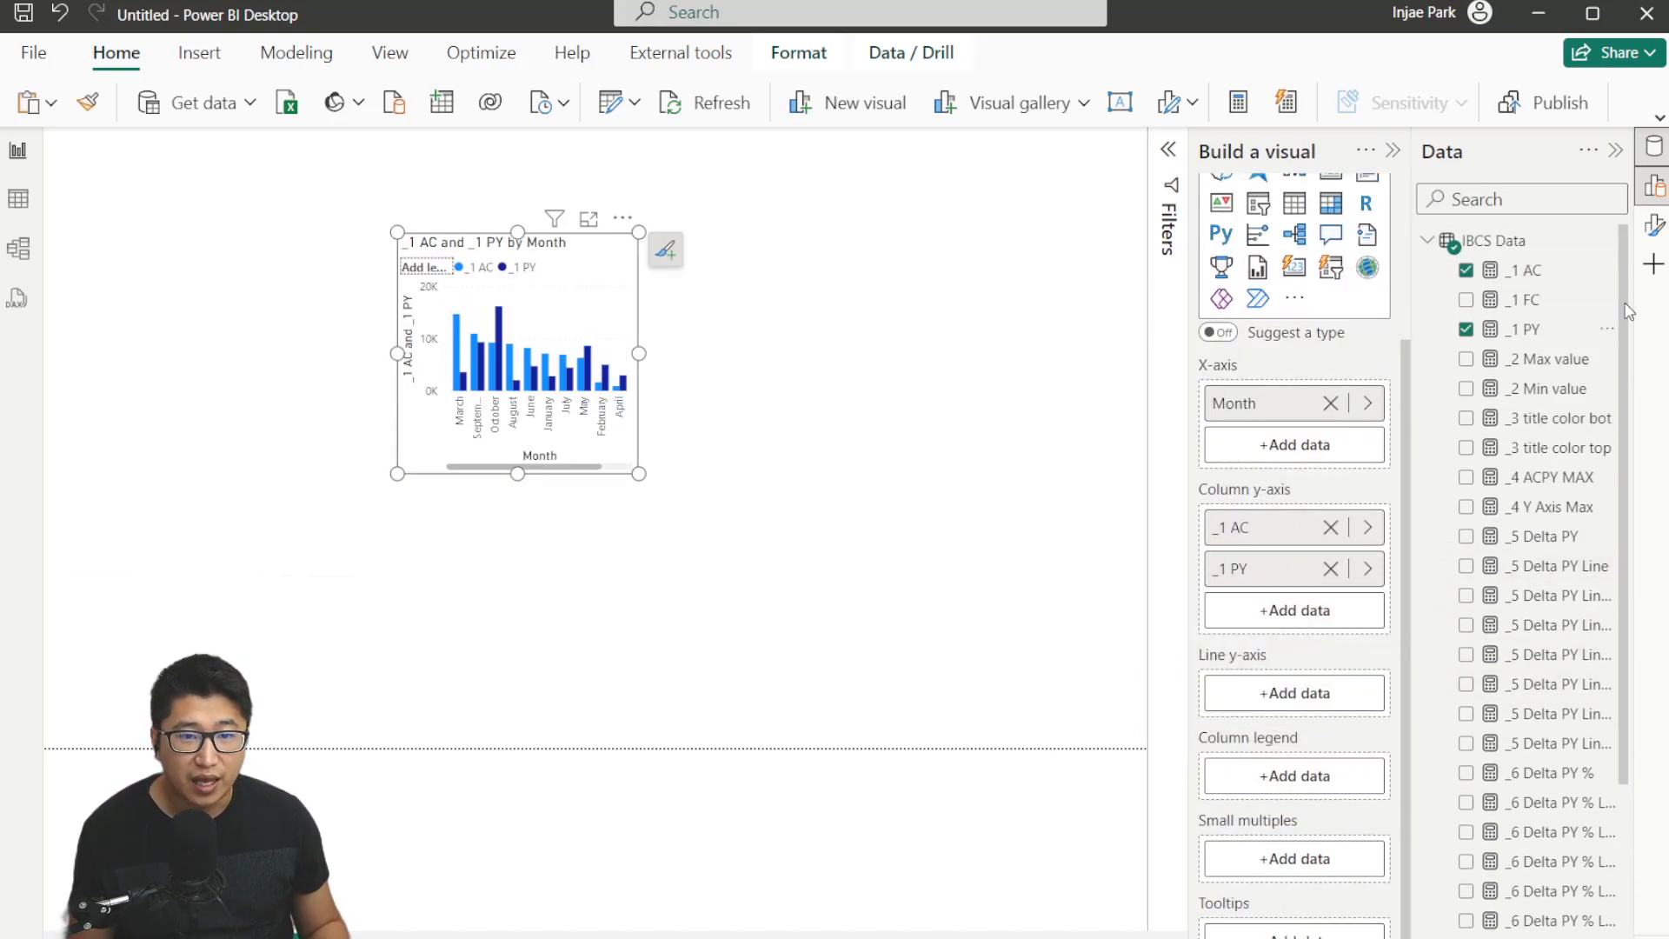
drag(1530, 299, 1322, 613)
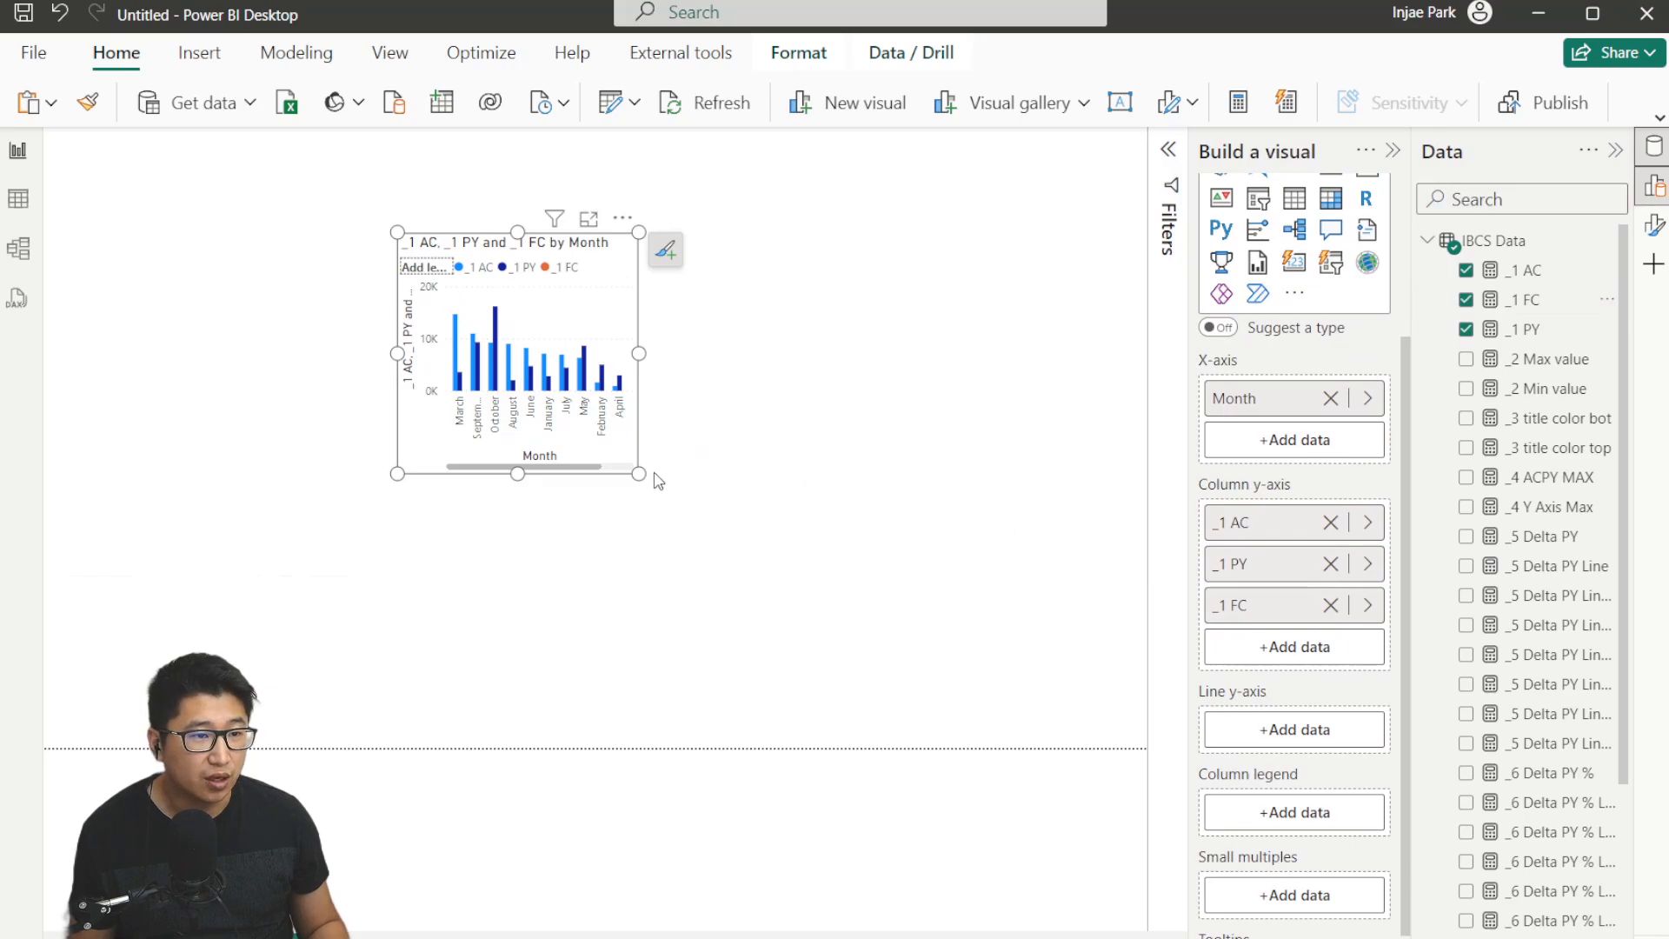
Enlarge the chart to fill most of the canvas and open its format options.
drag(635, 471, 1115, 715)
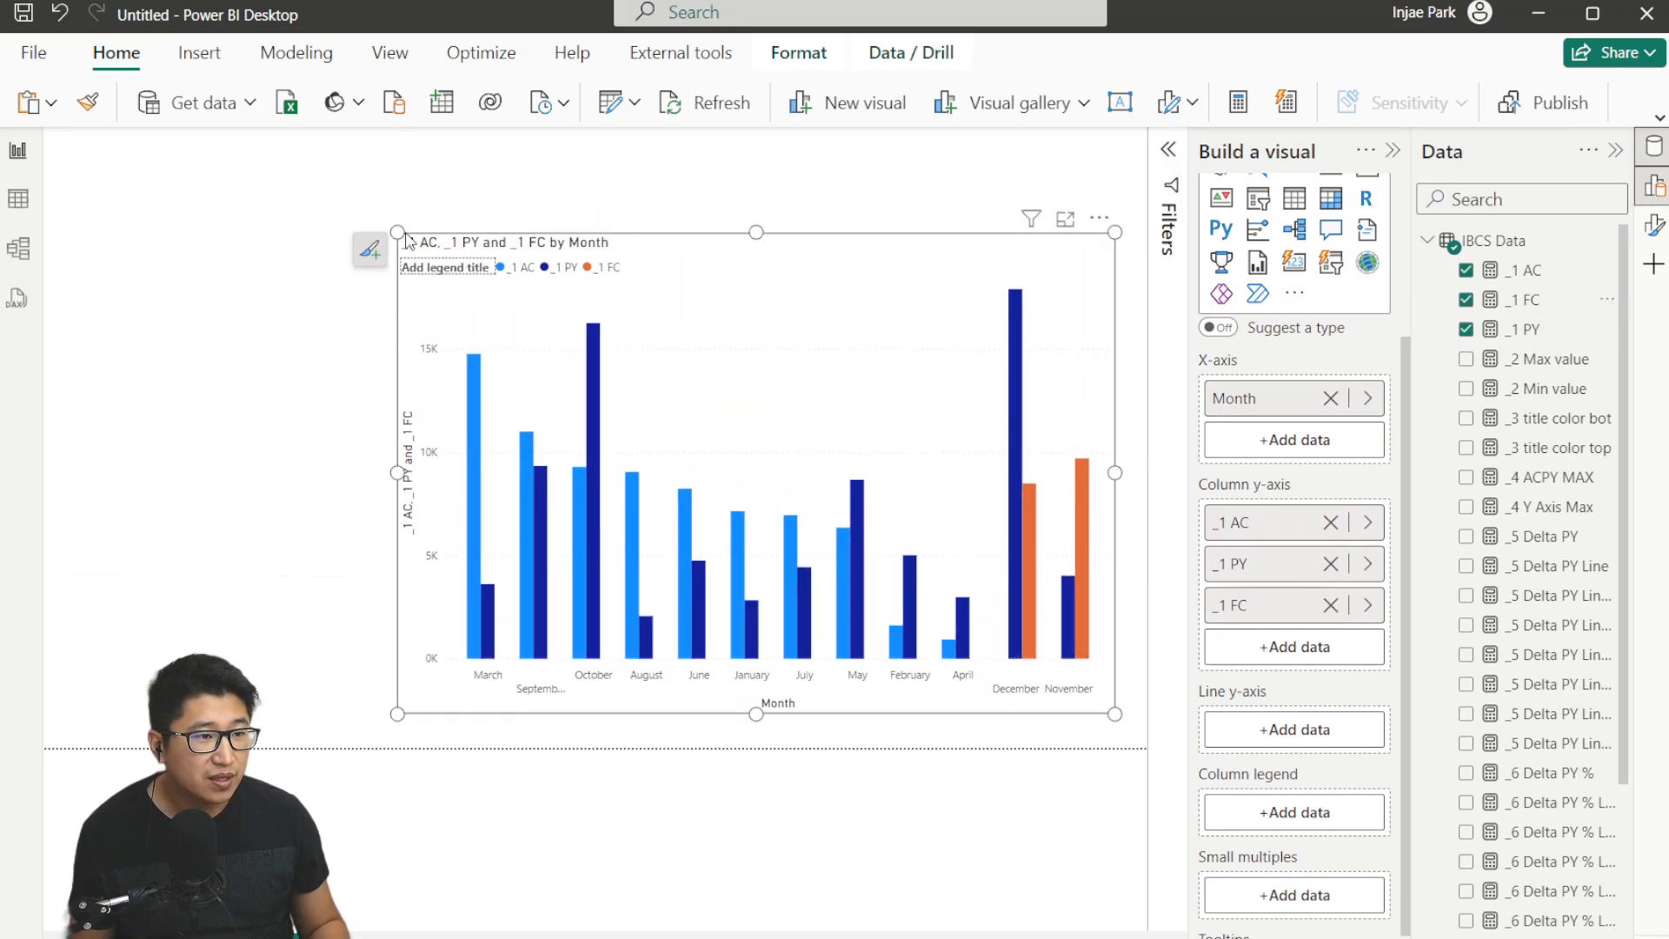
drag(387, 233, 103, 164)
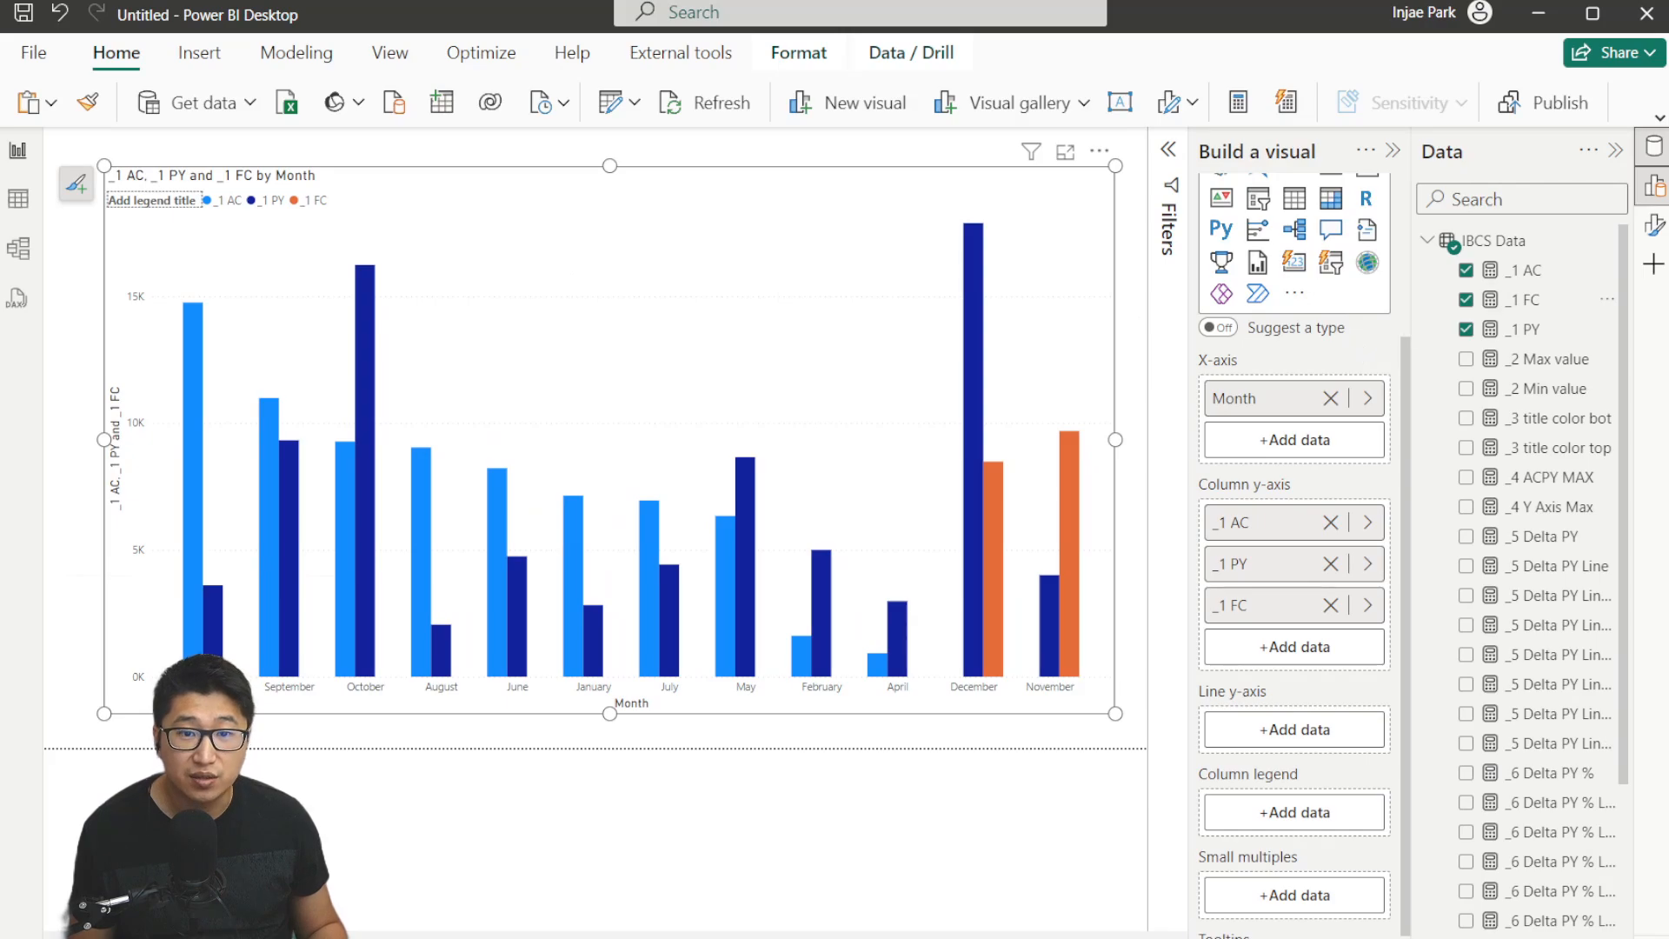
click(1655, 226)
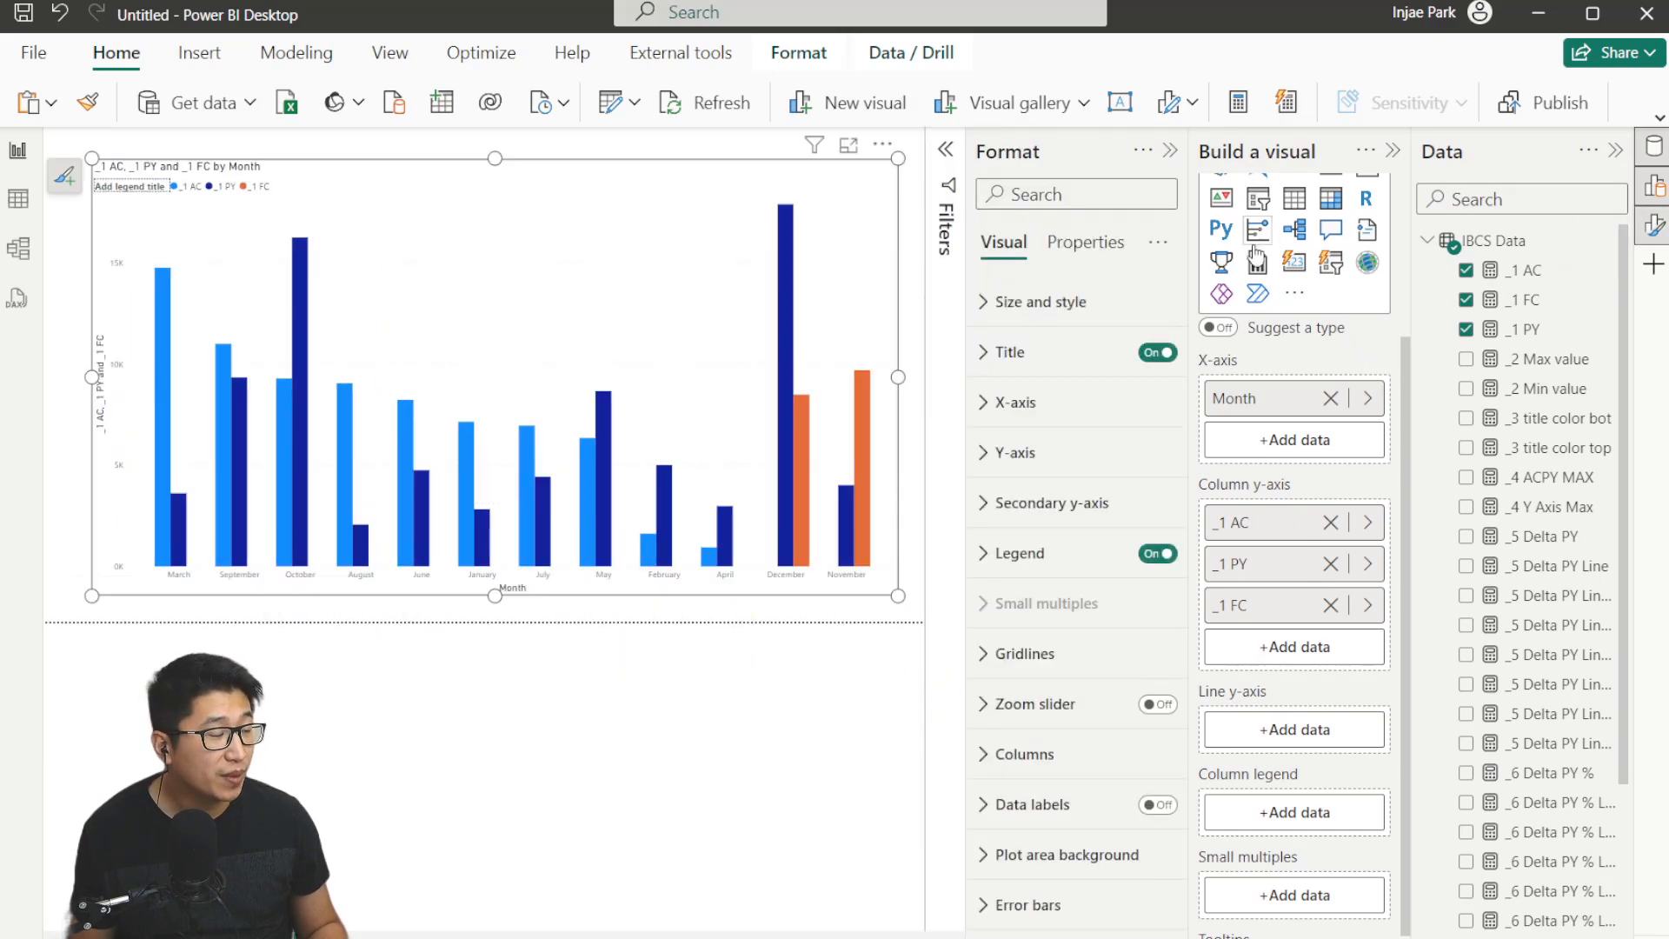
Set the column colour of the _1 AC series to black.
click(1118, 754)
click(1102, 483)
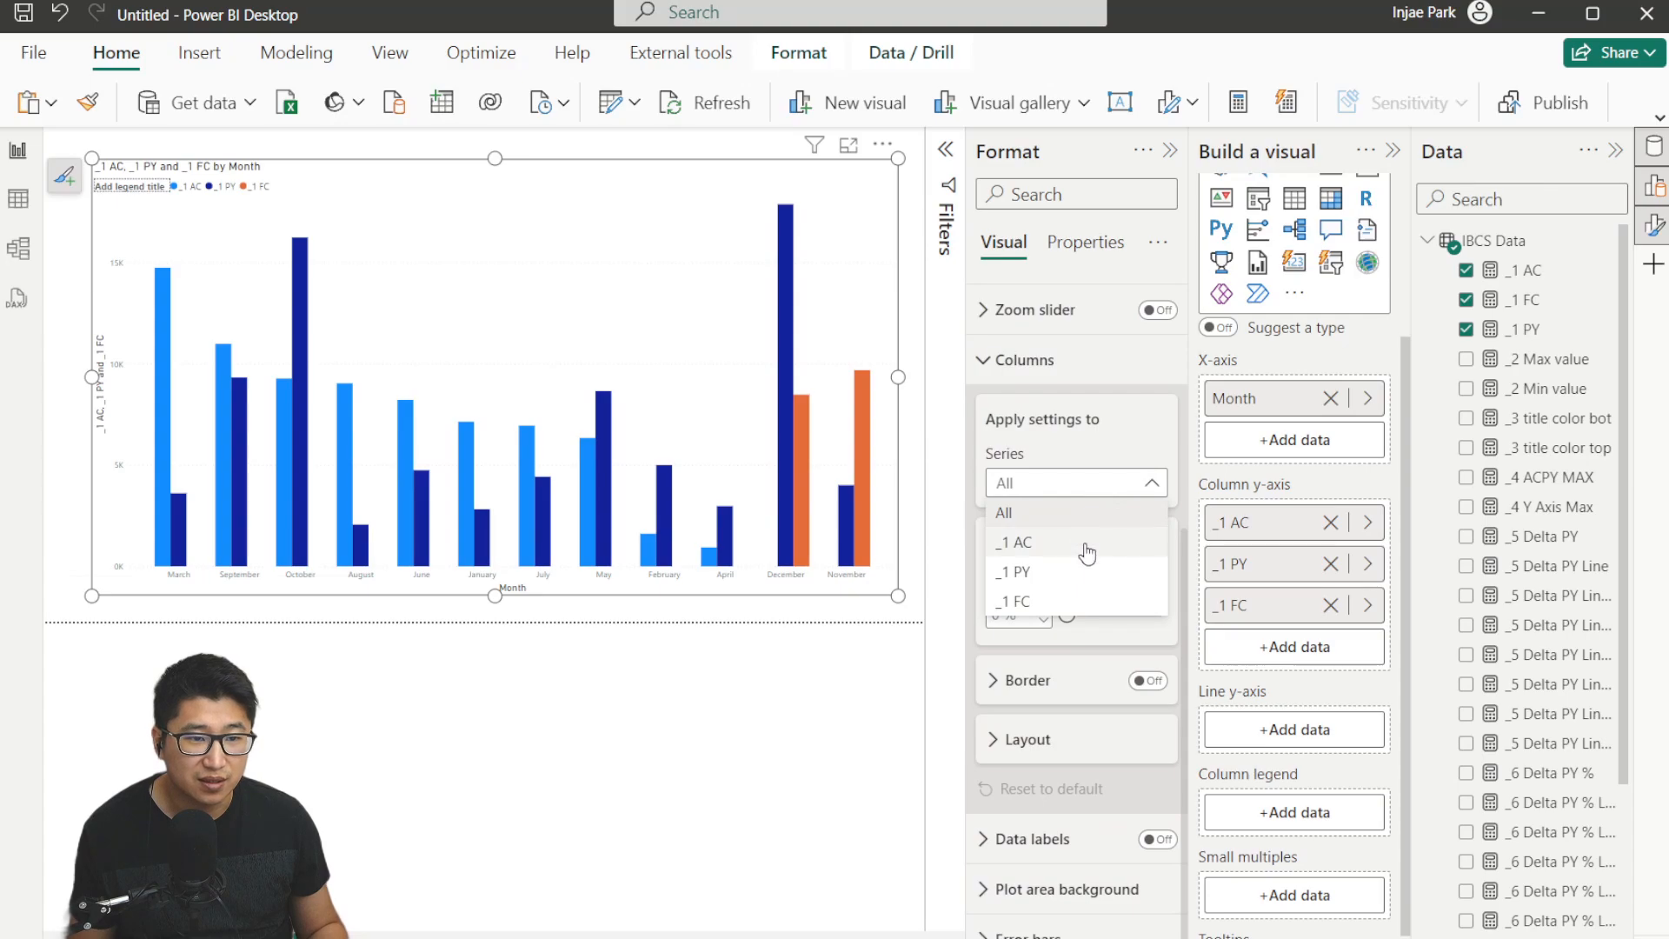
click(1083, 541)
scroll(1033, 540, down, 1)
click(1034, 541)
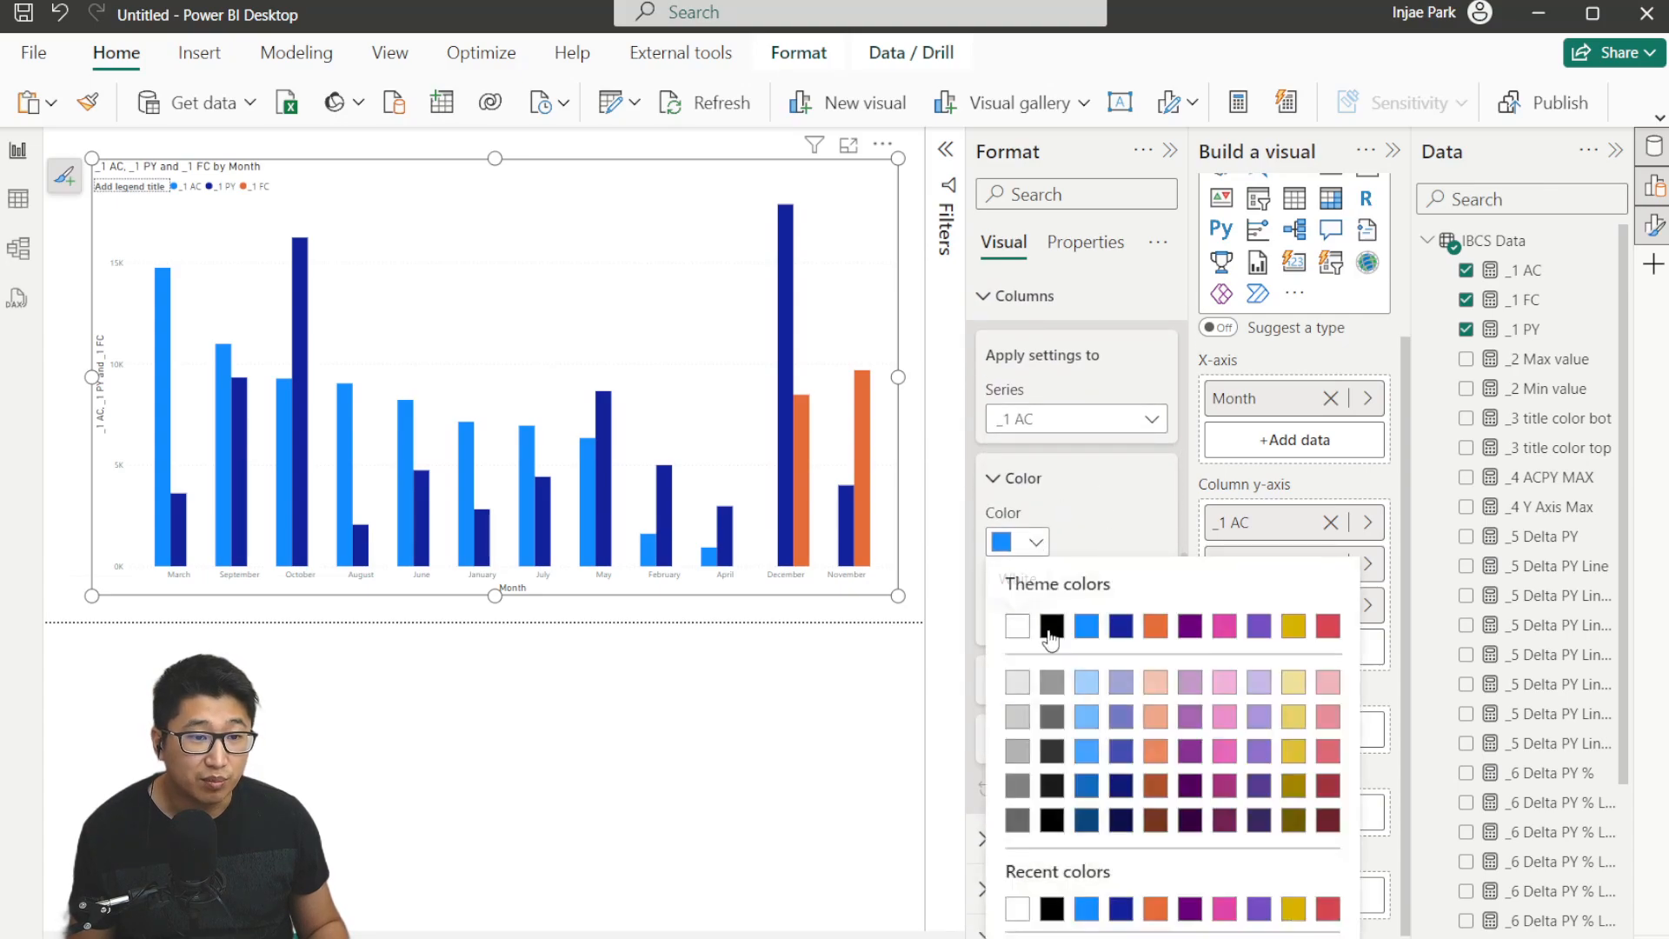
click(1052, 763)
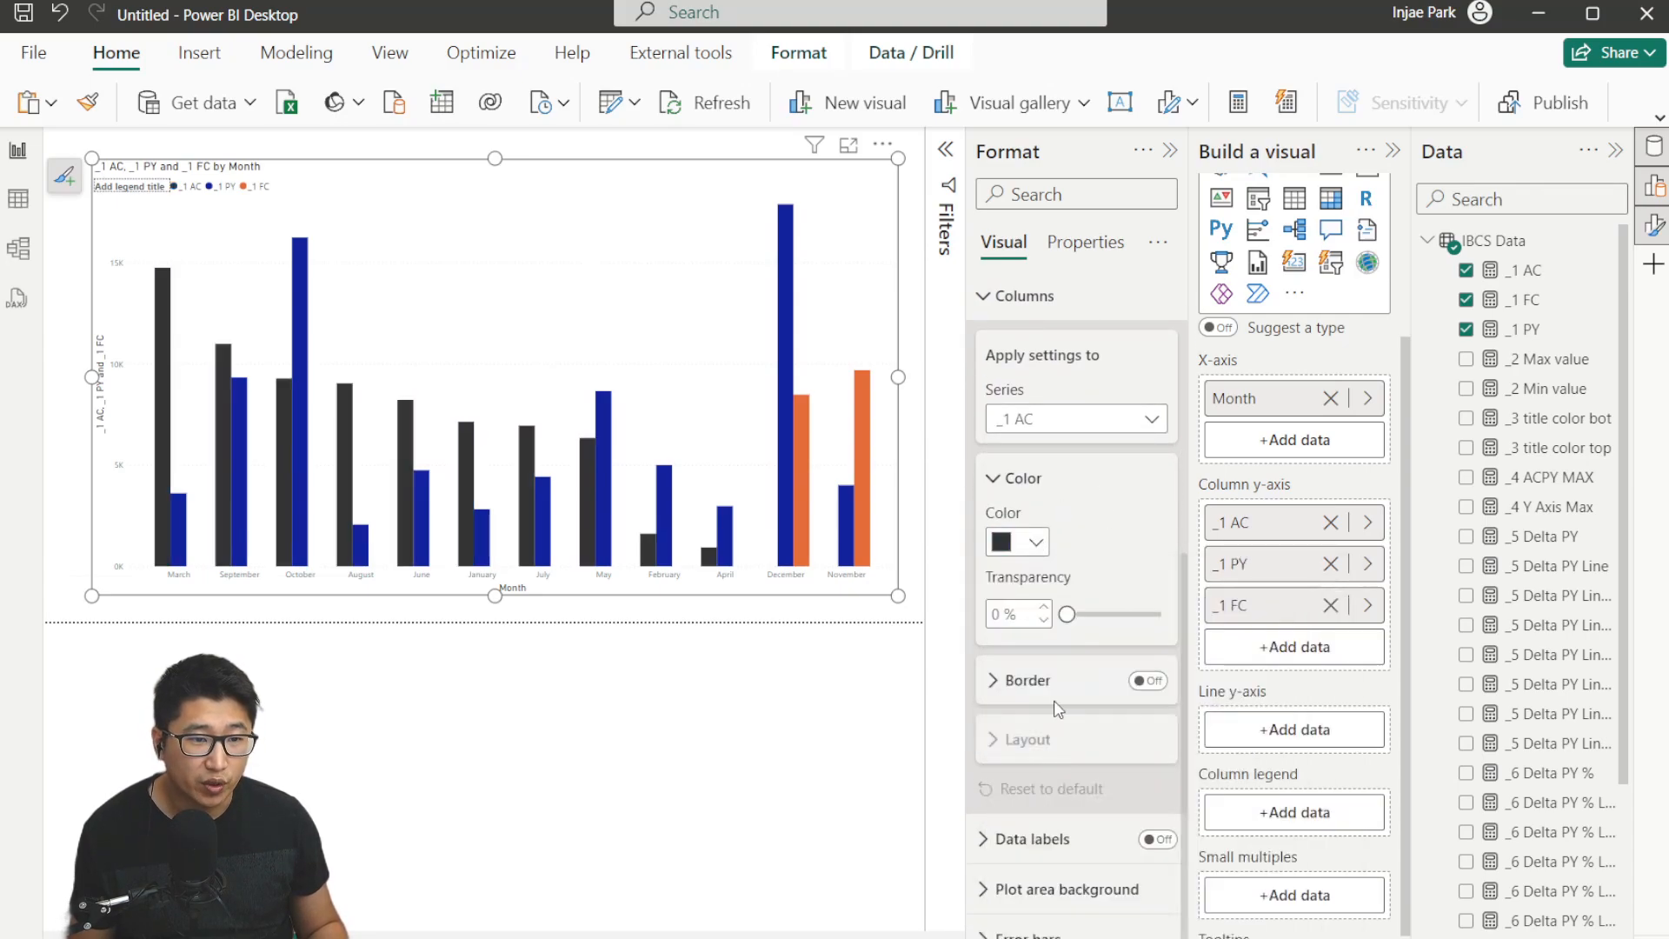
Make the _1 PY columns white and turn on their border.
click(1040, 421)
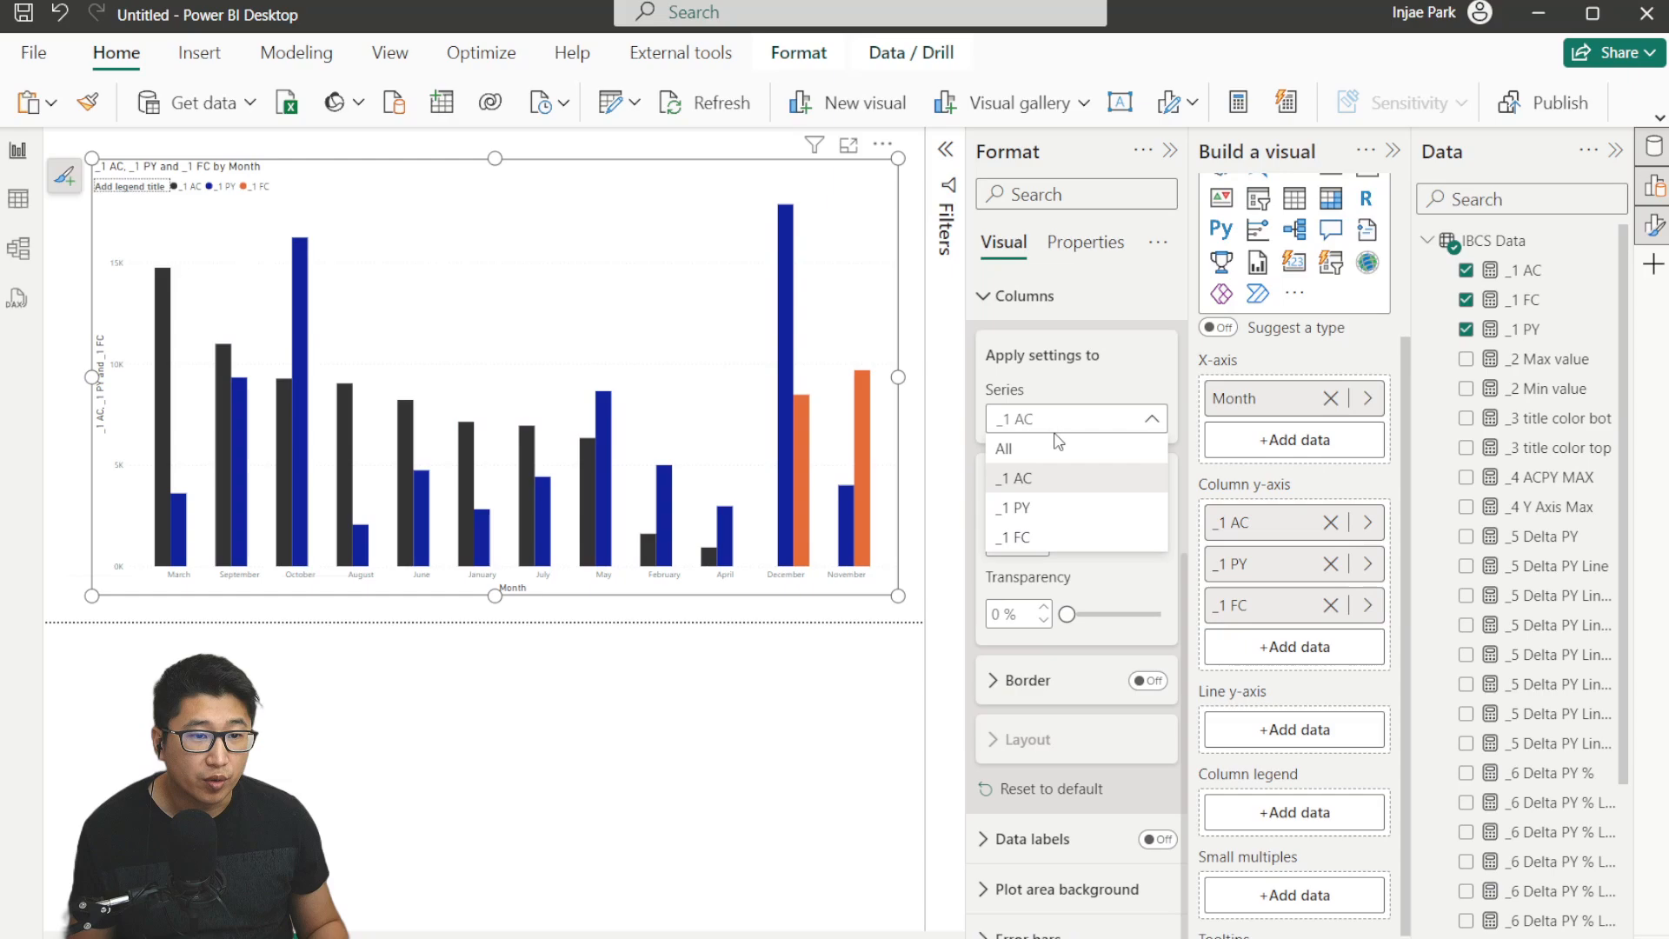
click(1078, 507)
click(1024, 541)
click(1017, 626)
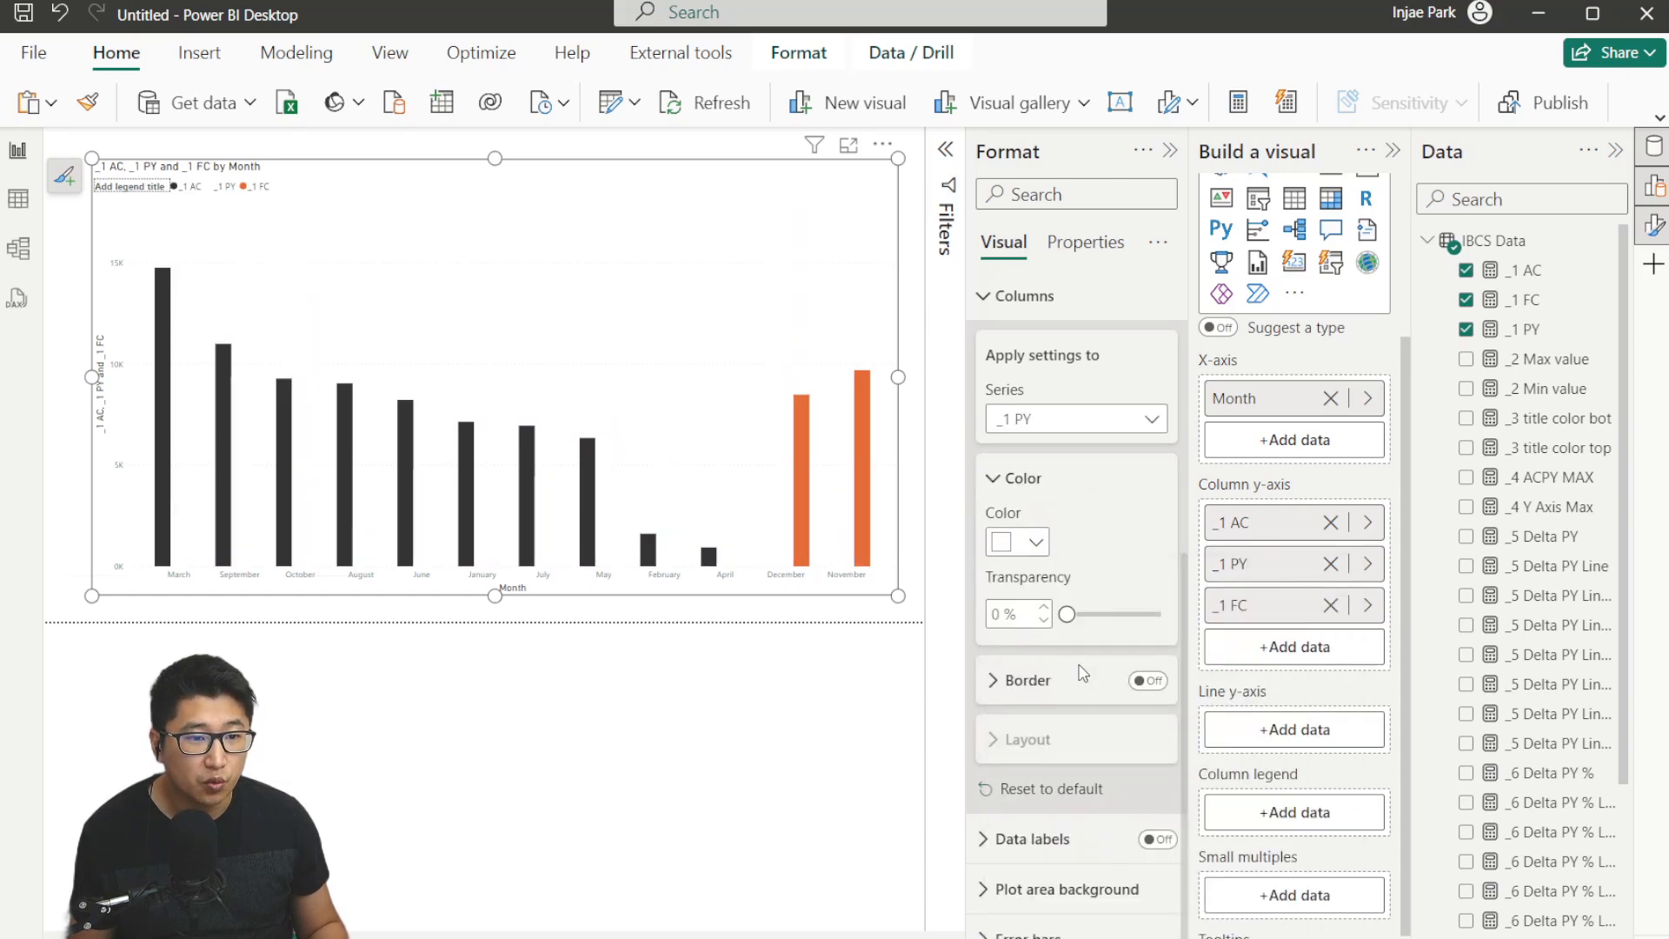
click(1116, 424)
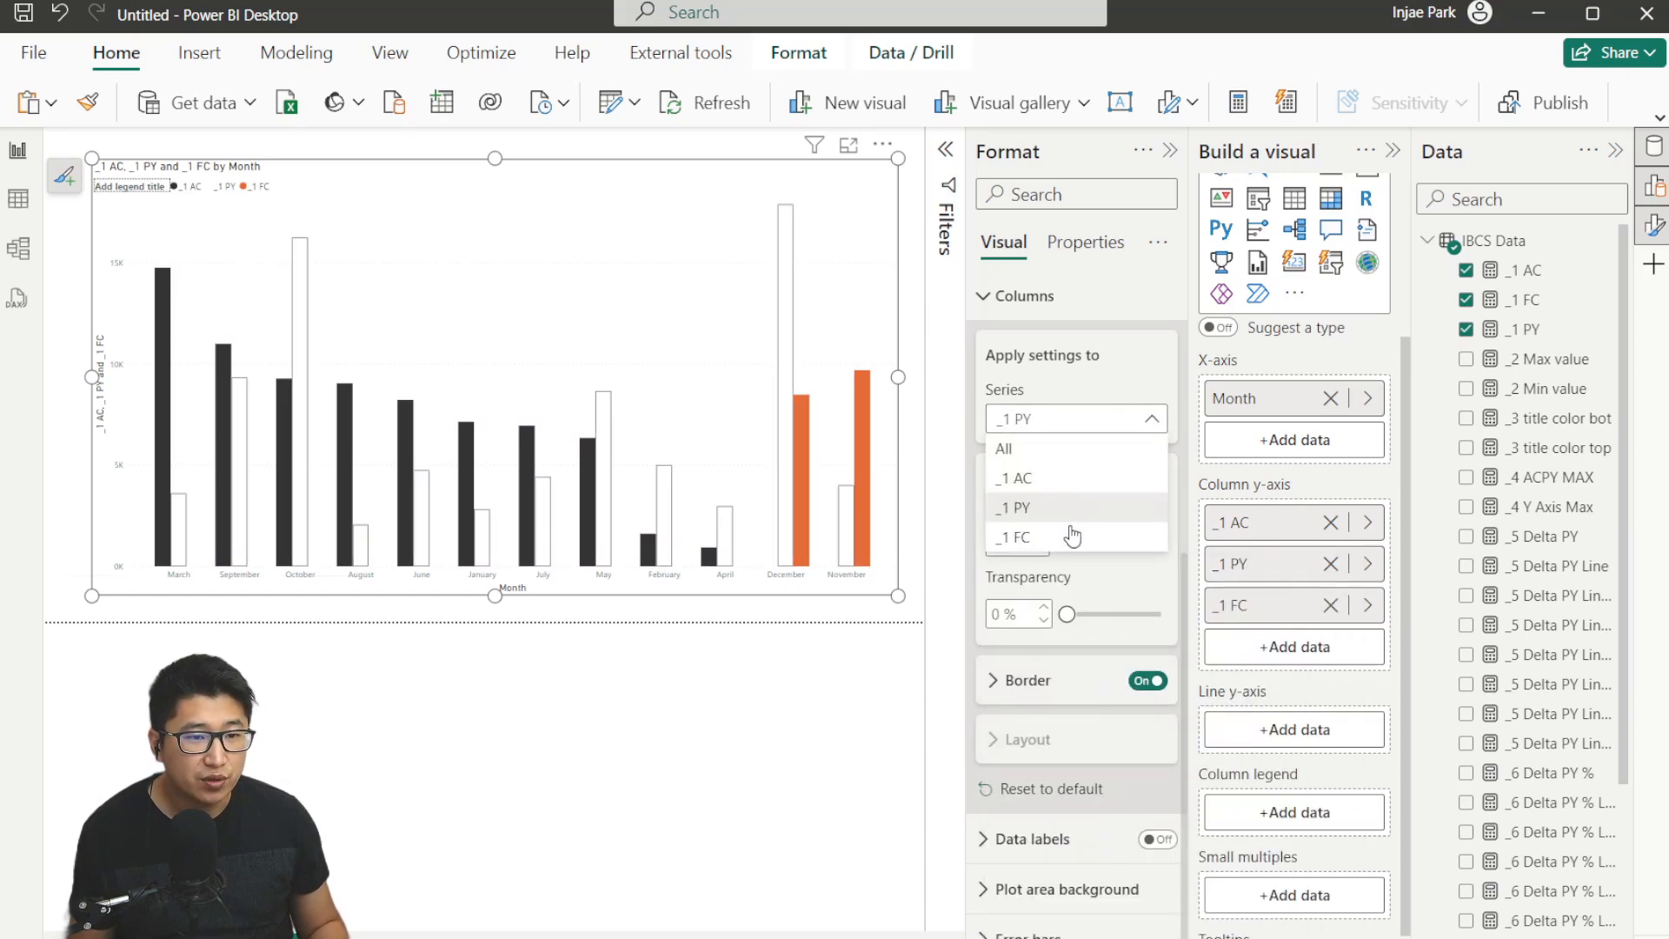
Colour the _1 FC columns light blue and turn on their border.
click(1070, 533)
click(1036, 547)
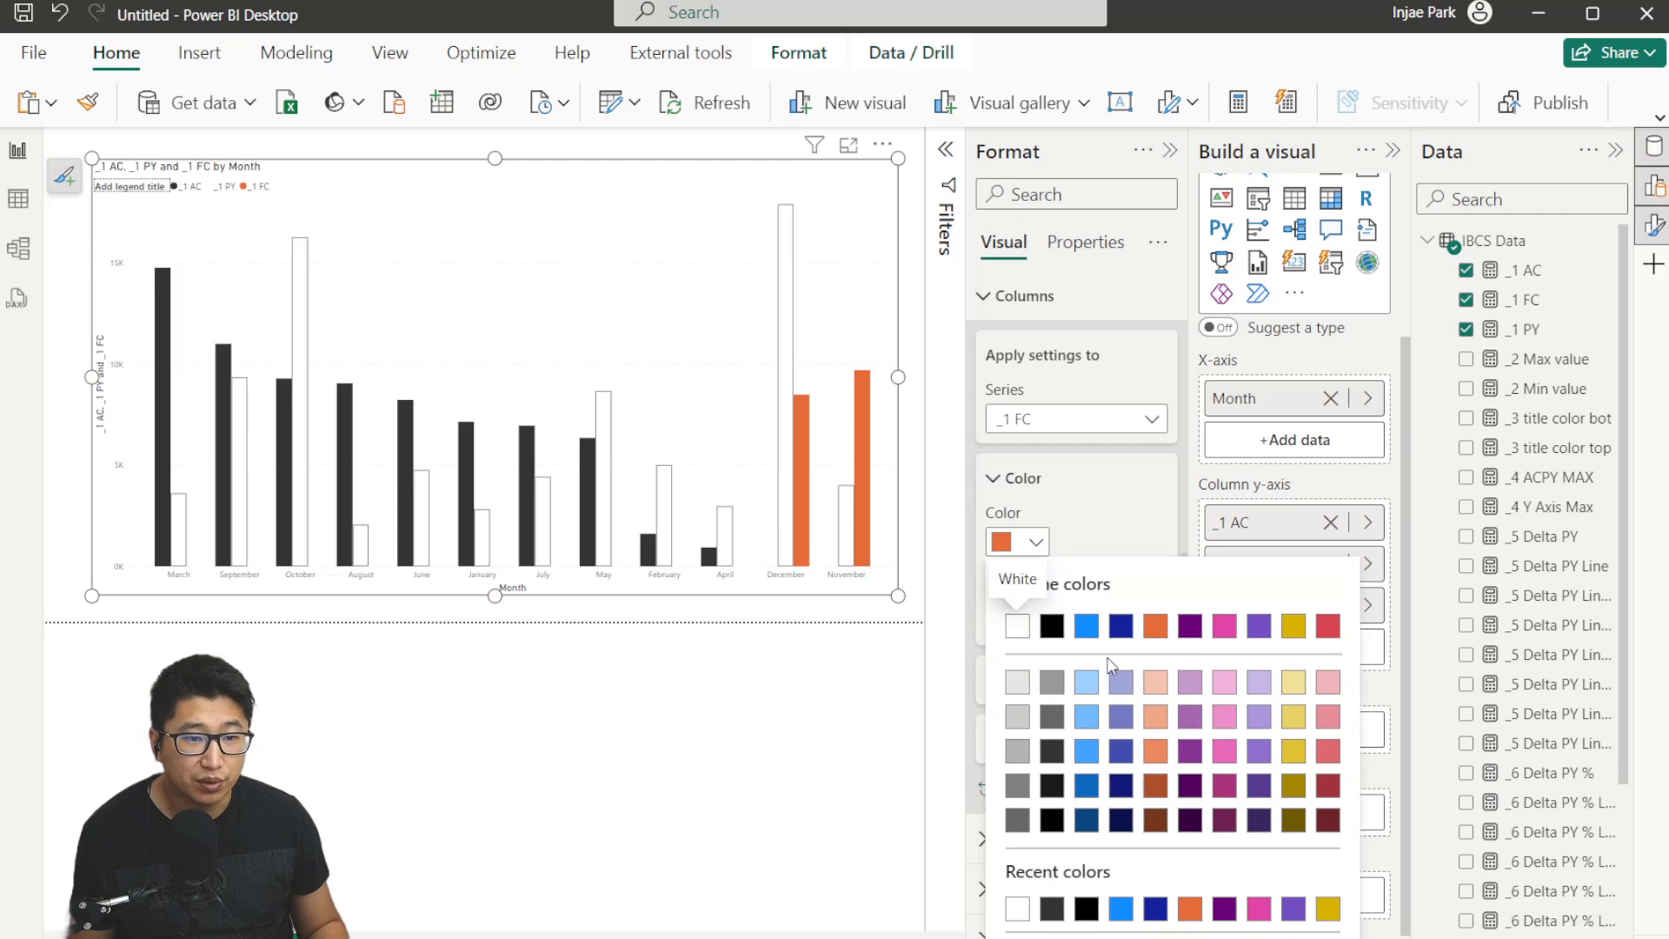
click(1086, 682)
click(1146, 685)
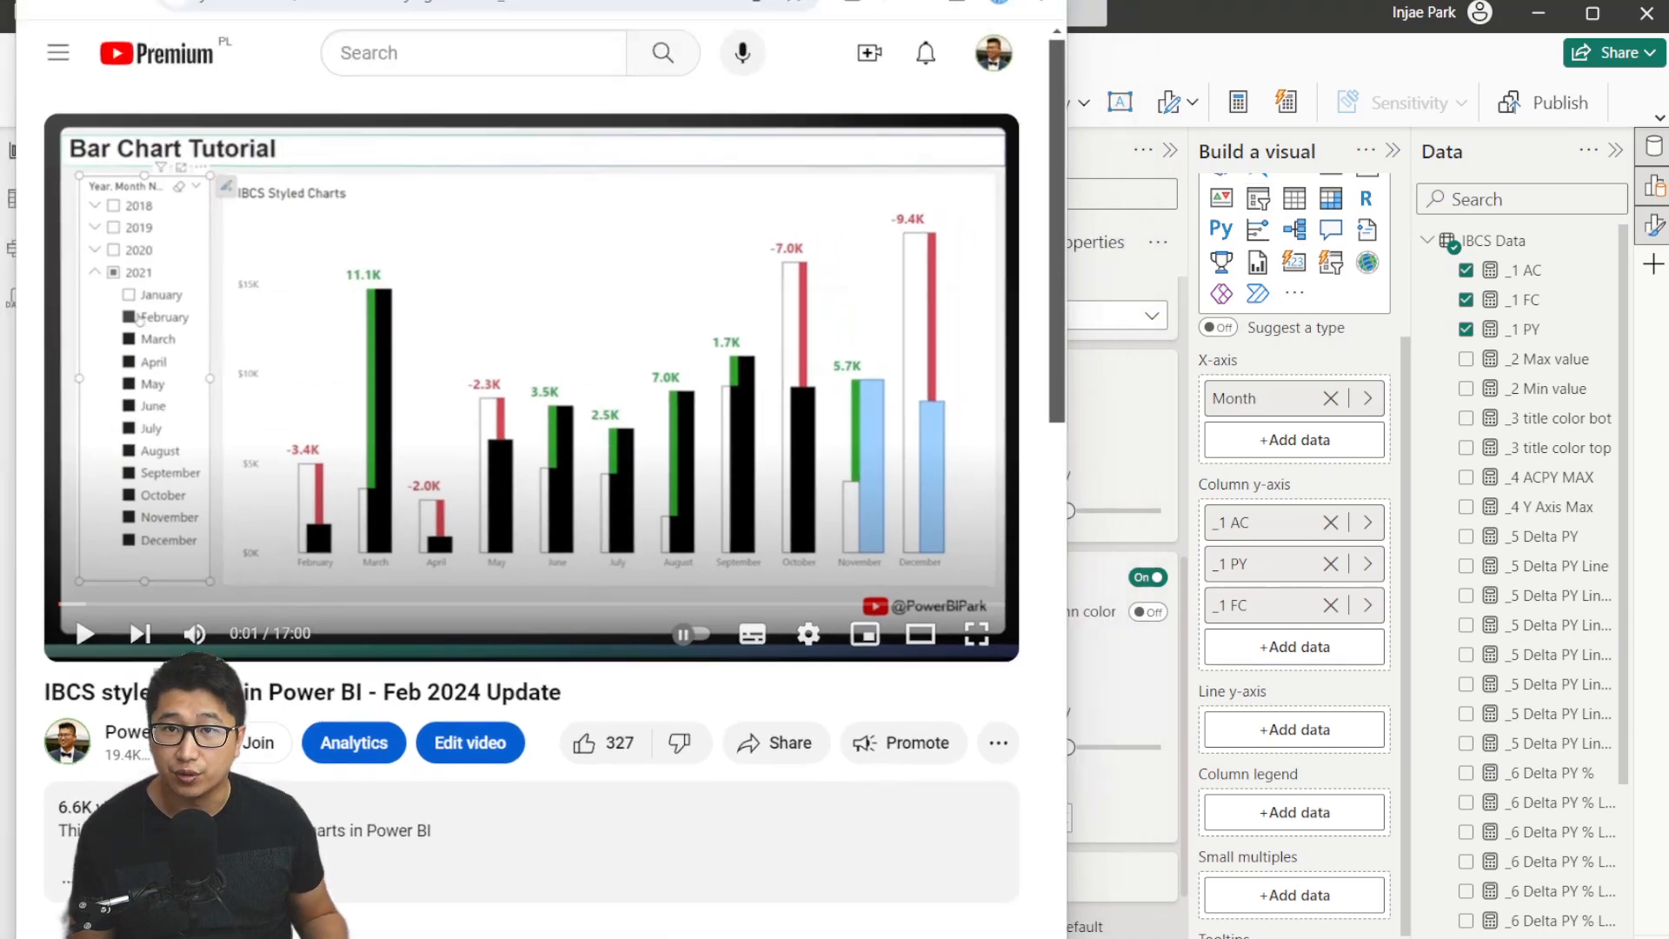
click(1163, 515)
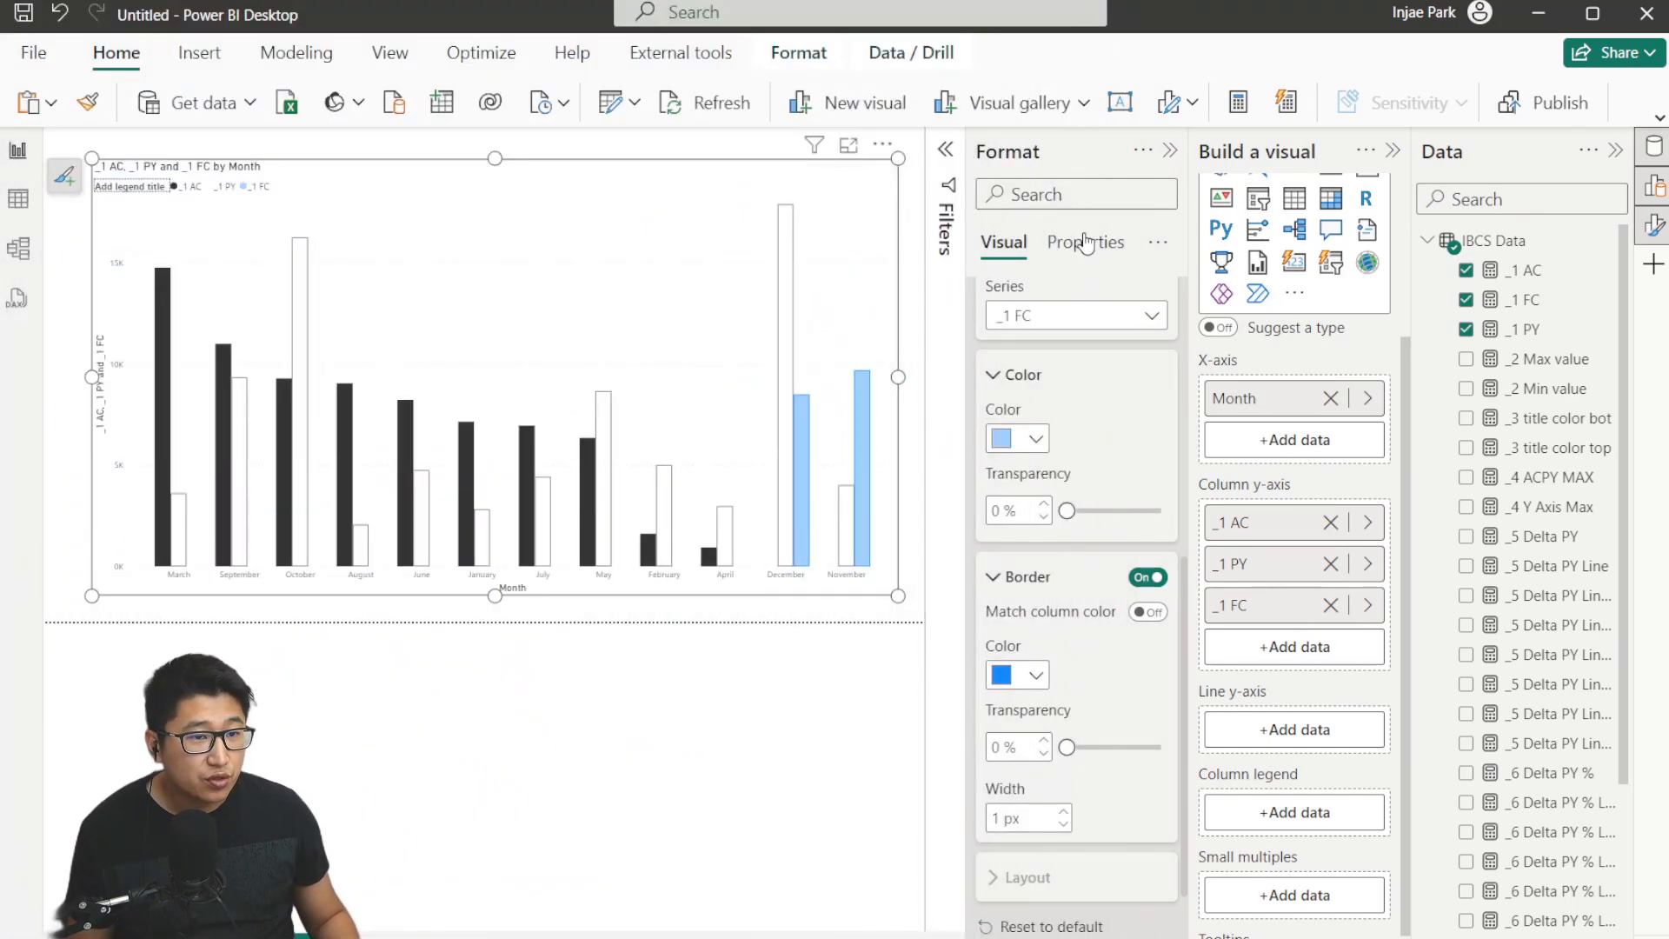
For all series, turn on column overlap and set the space between series to 50%.
click(1074, 320)
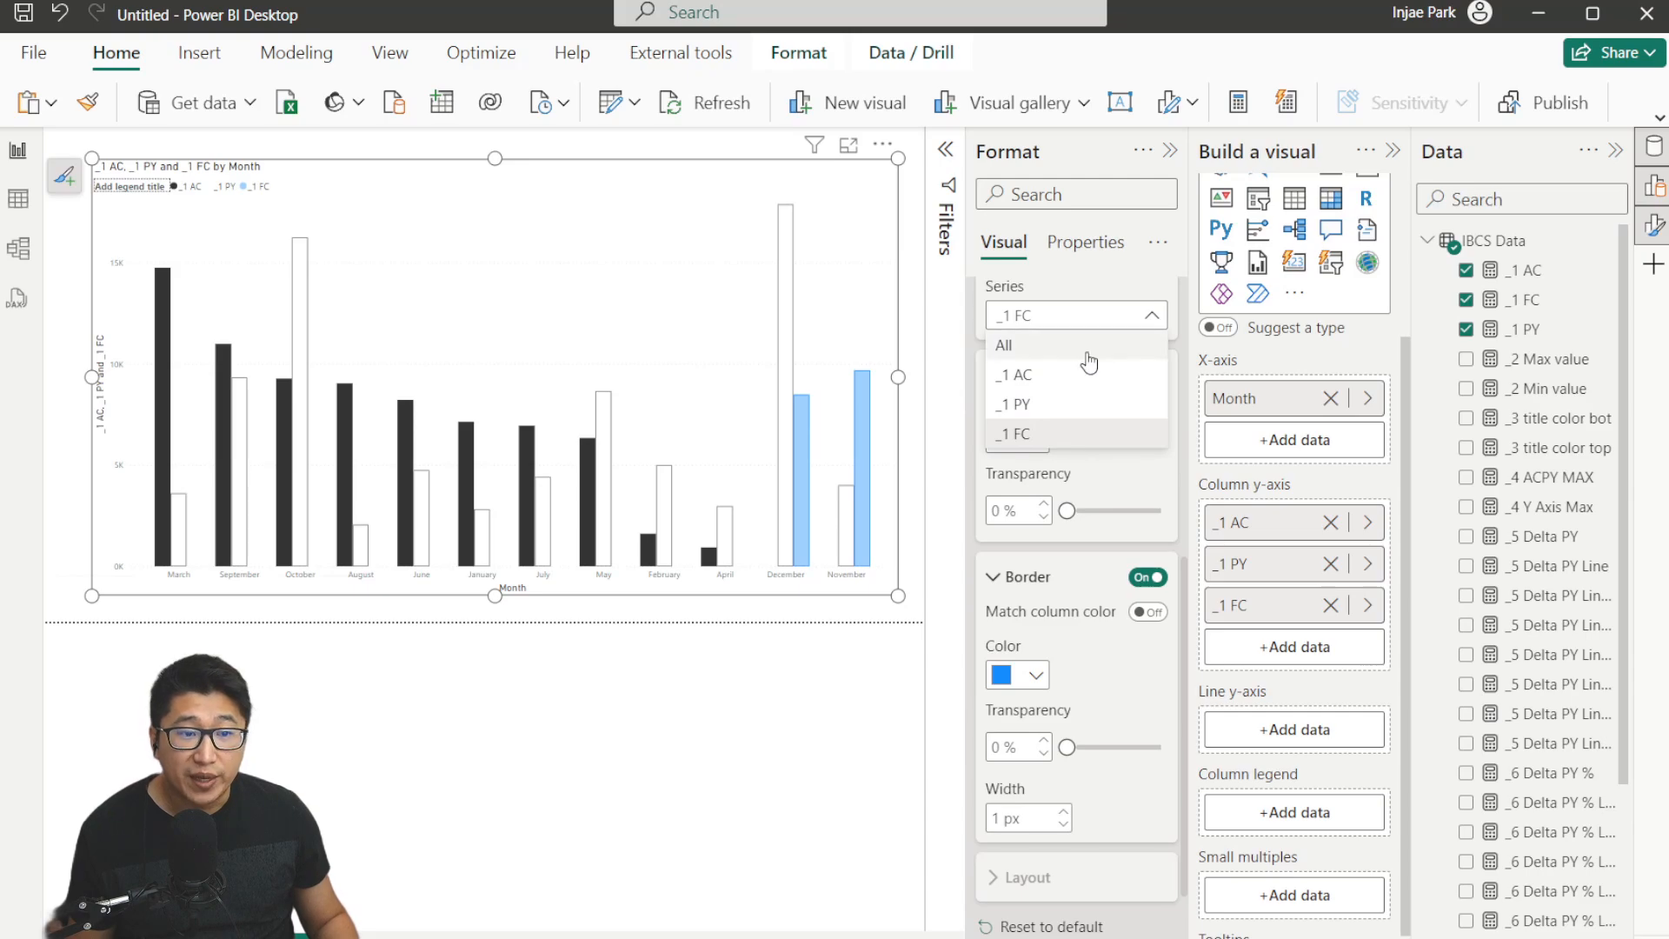
click(1089, 347)
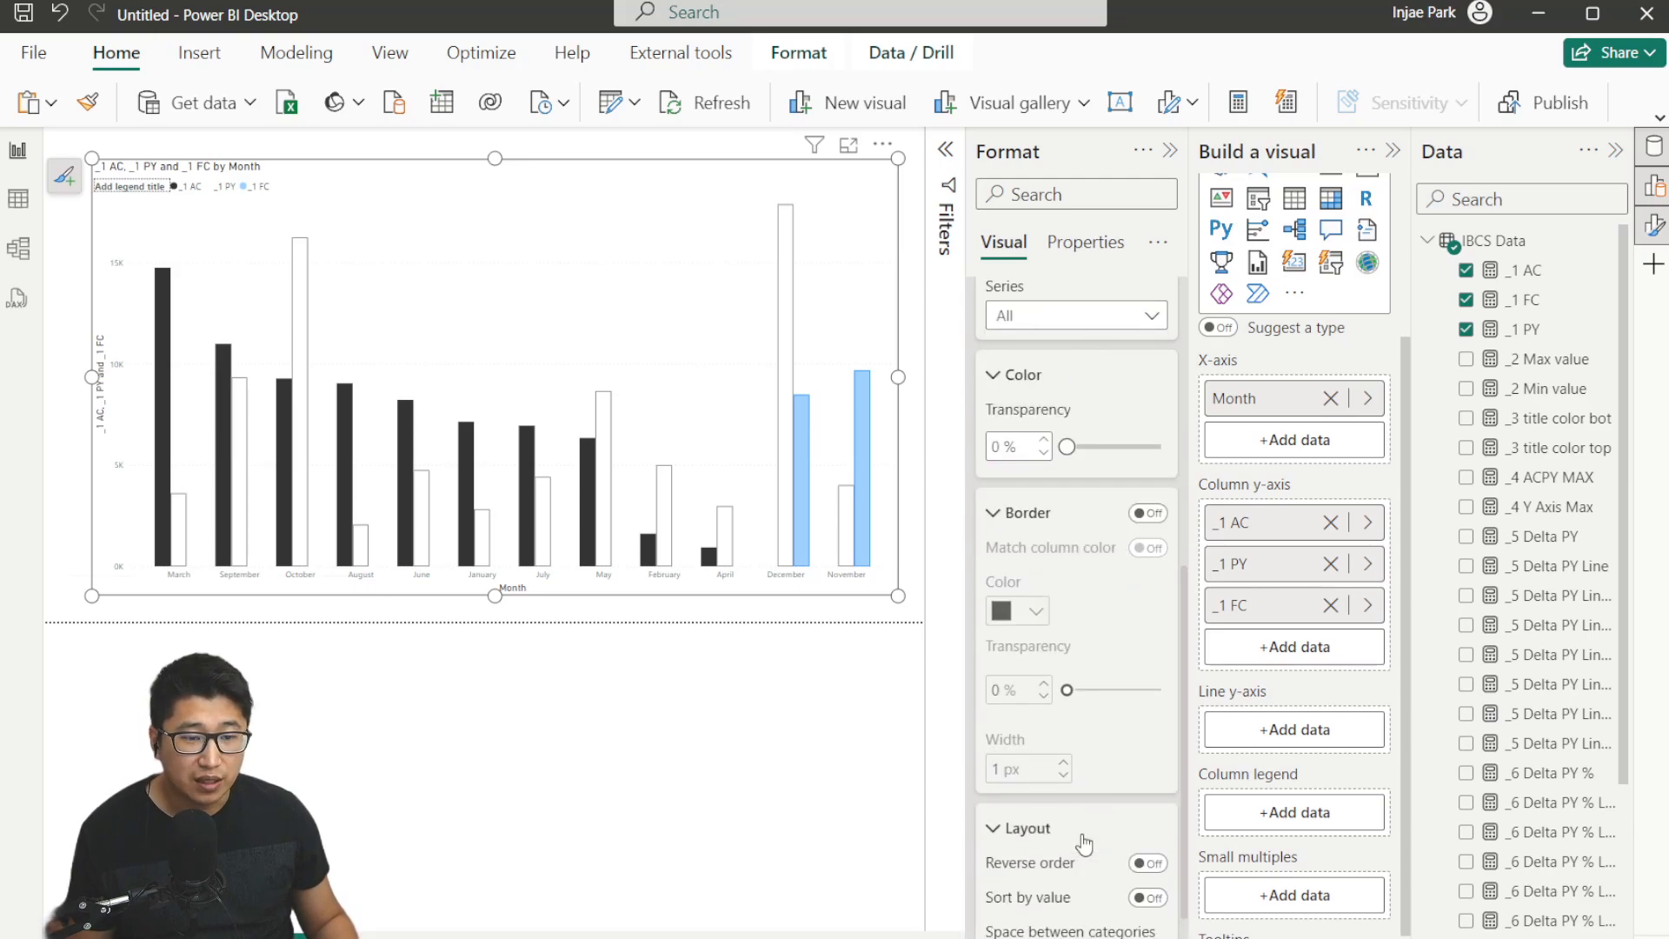
scroll(1116, 396, down, 3)
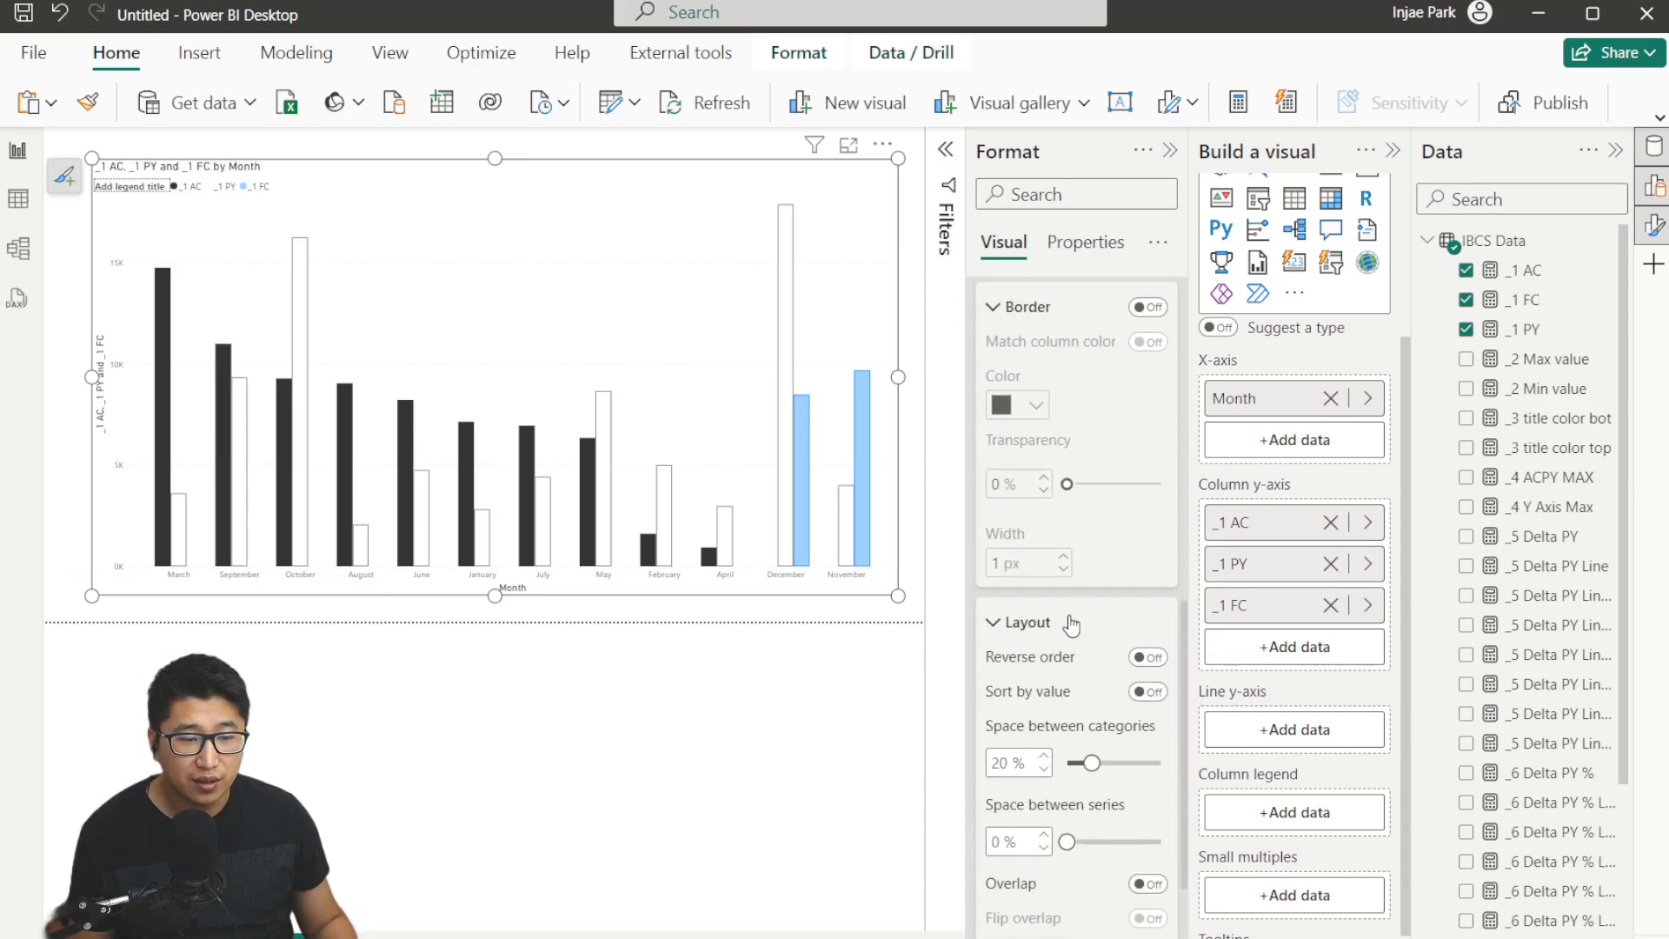
scroll(1071, 624, down, 2)
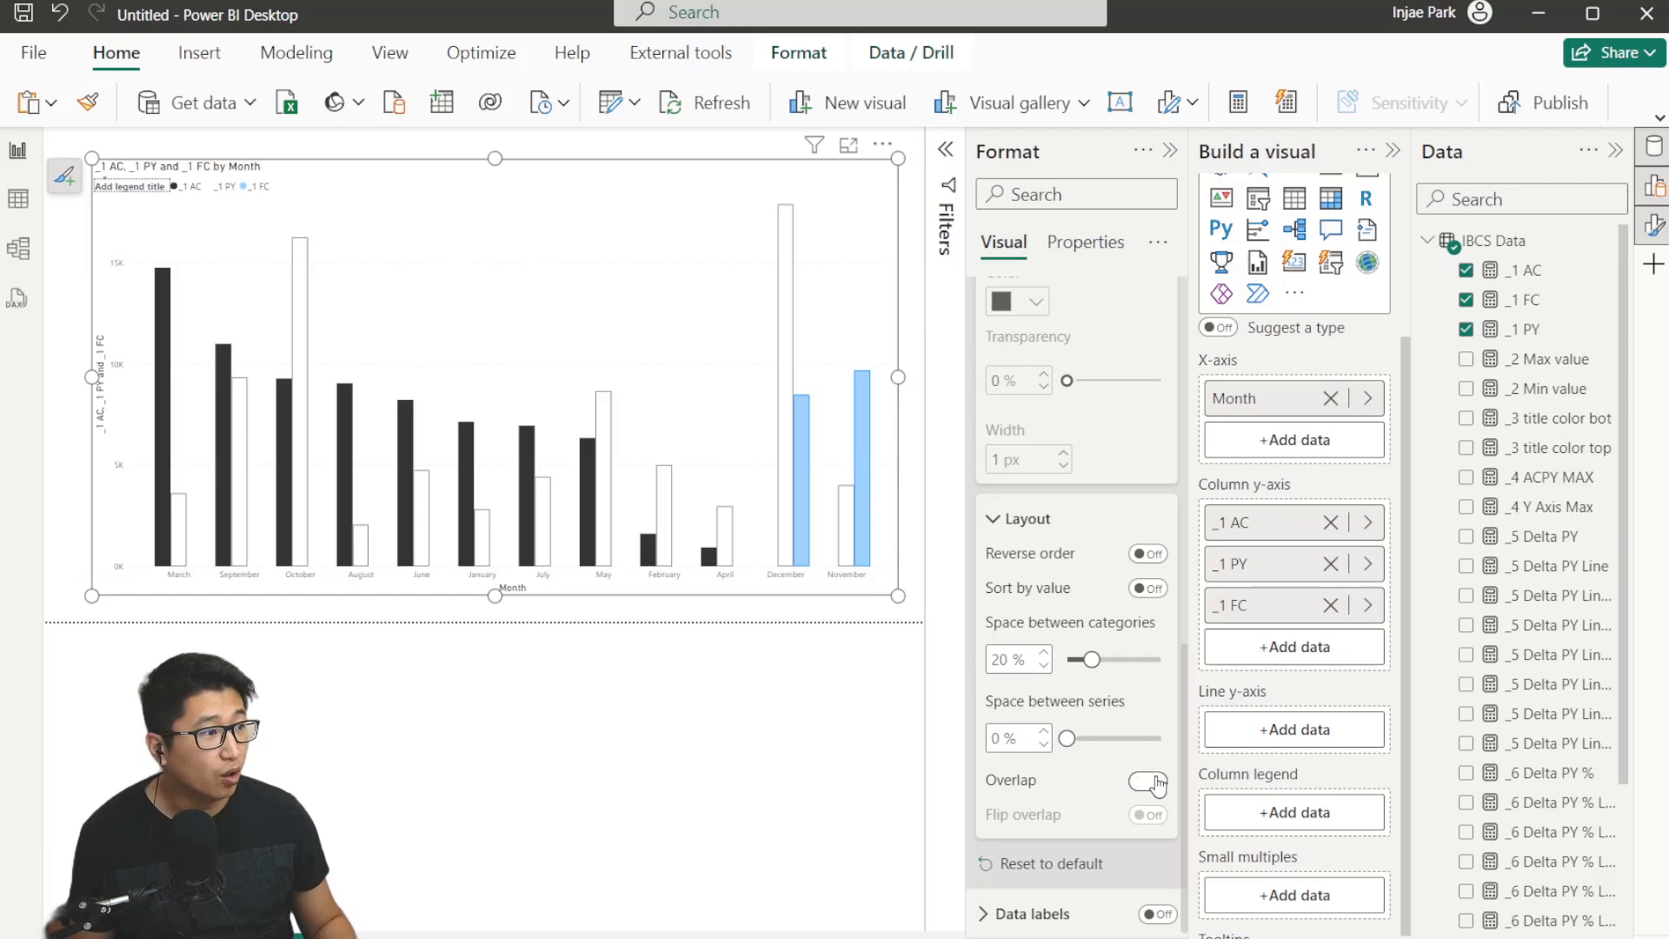
click(1149, 782)
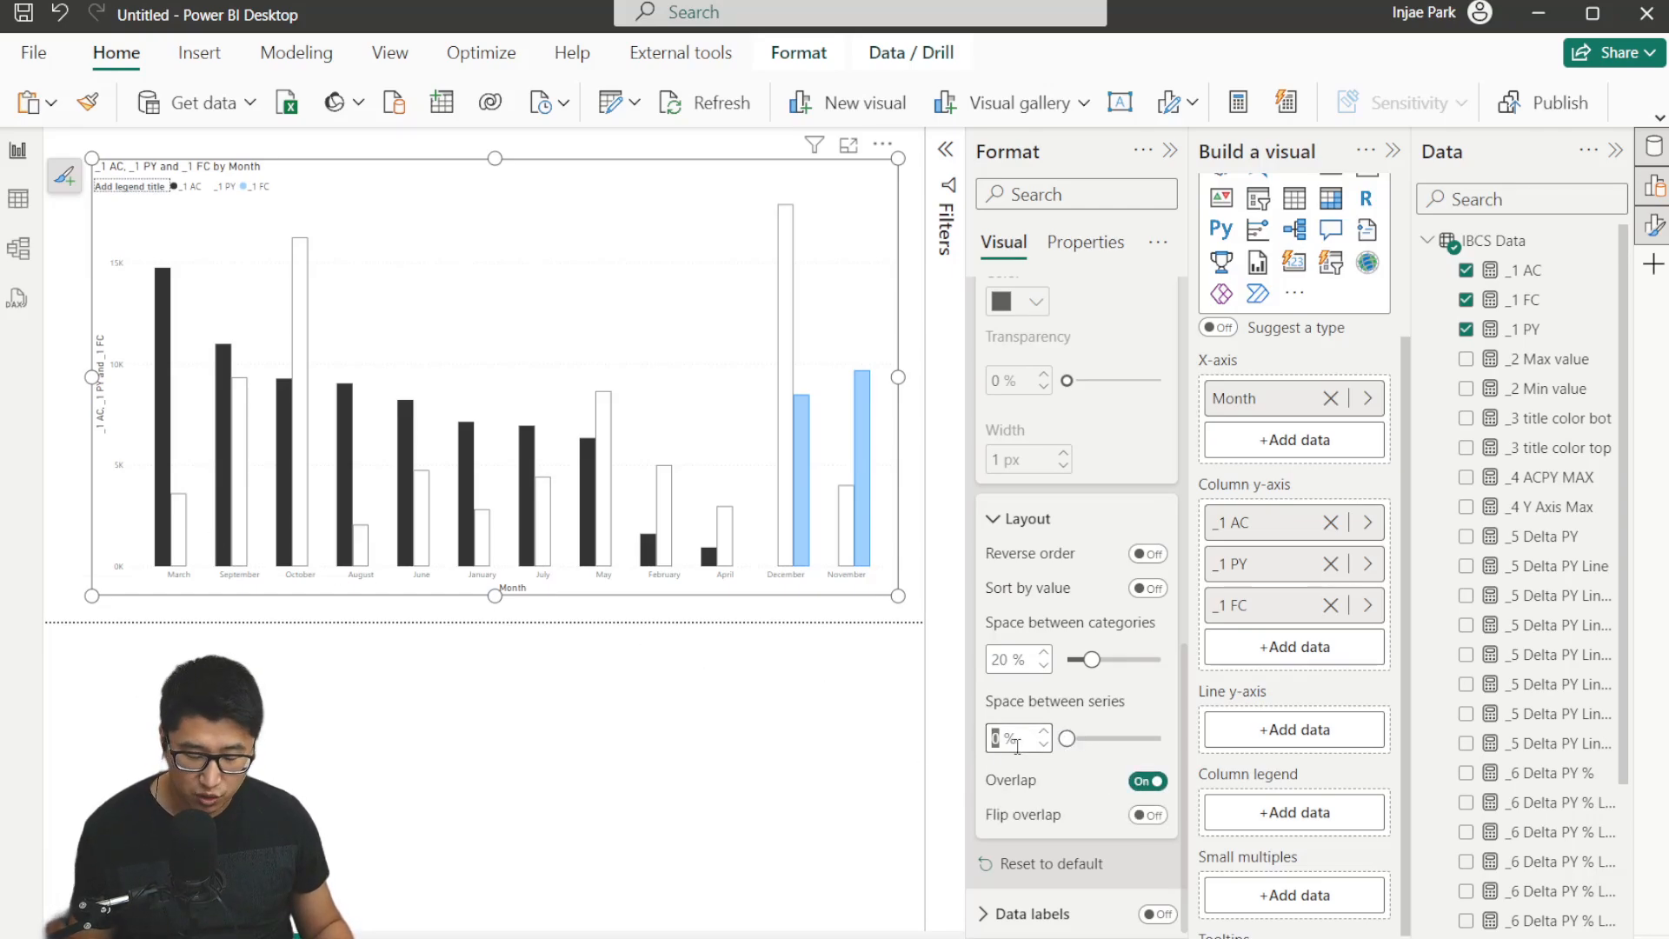
text(50)
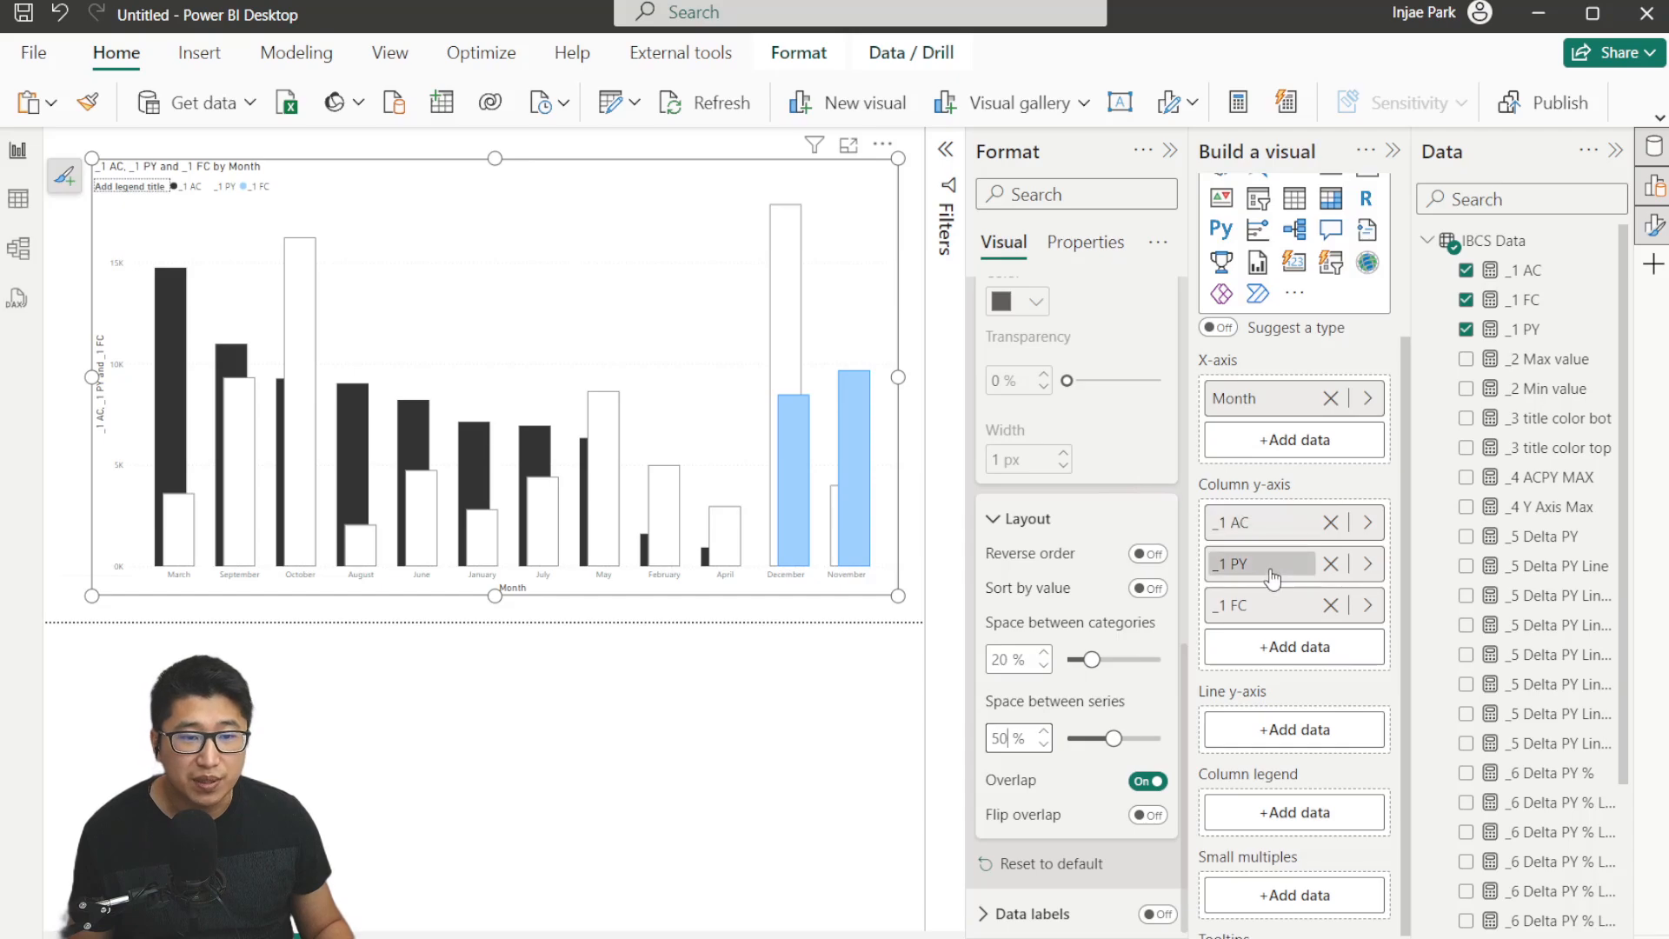
Move the _1 PY series to the top of the column y-axis list.
drag(1278, 523, 1287, 591)
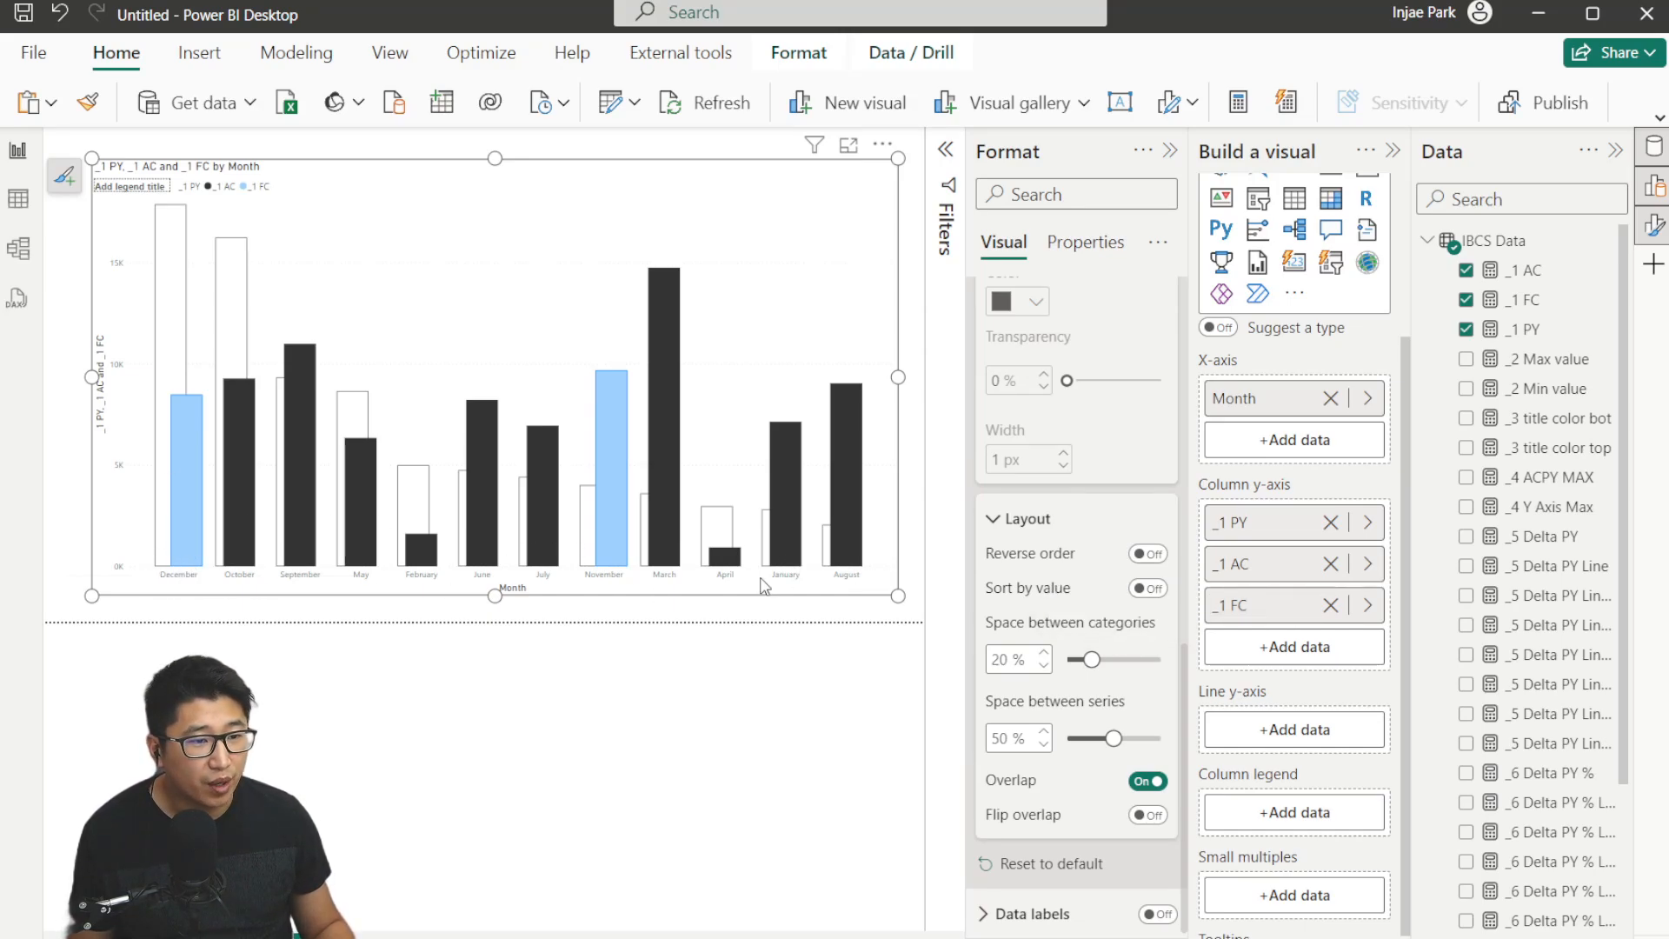
click(1426, 241)
click(1434, 241)
Sort the Month column by the Month Number column.
scroll(1535, 794, down, 10)
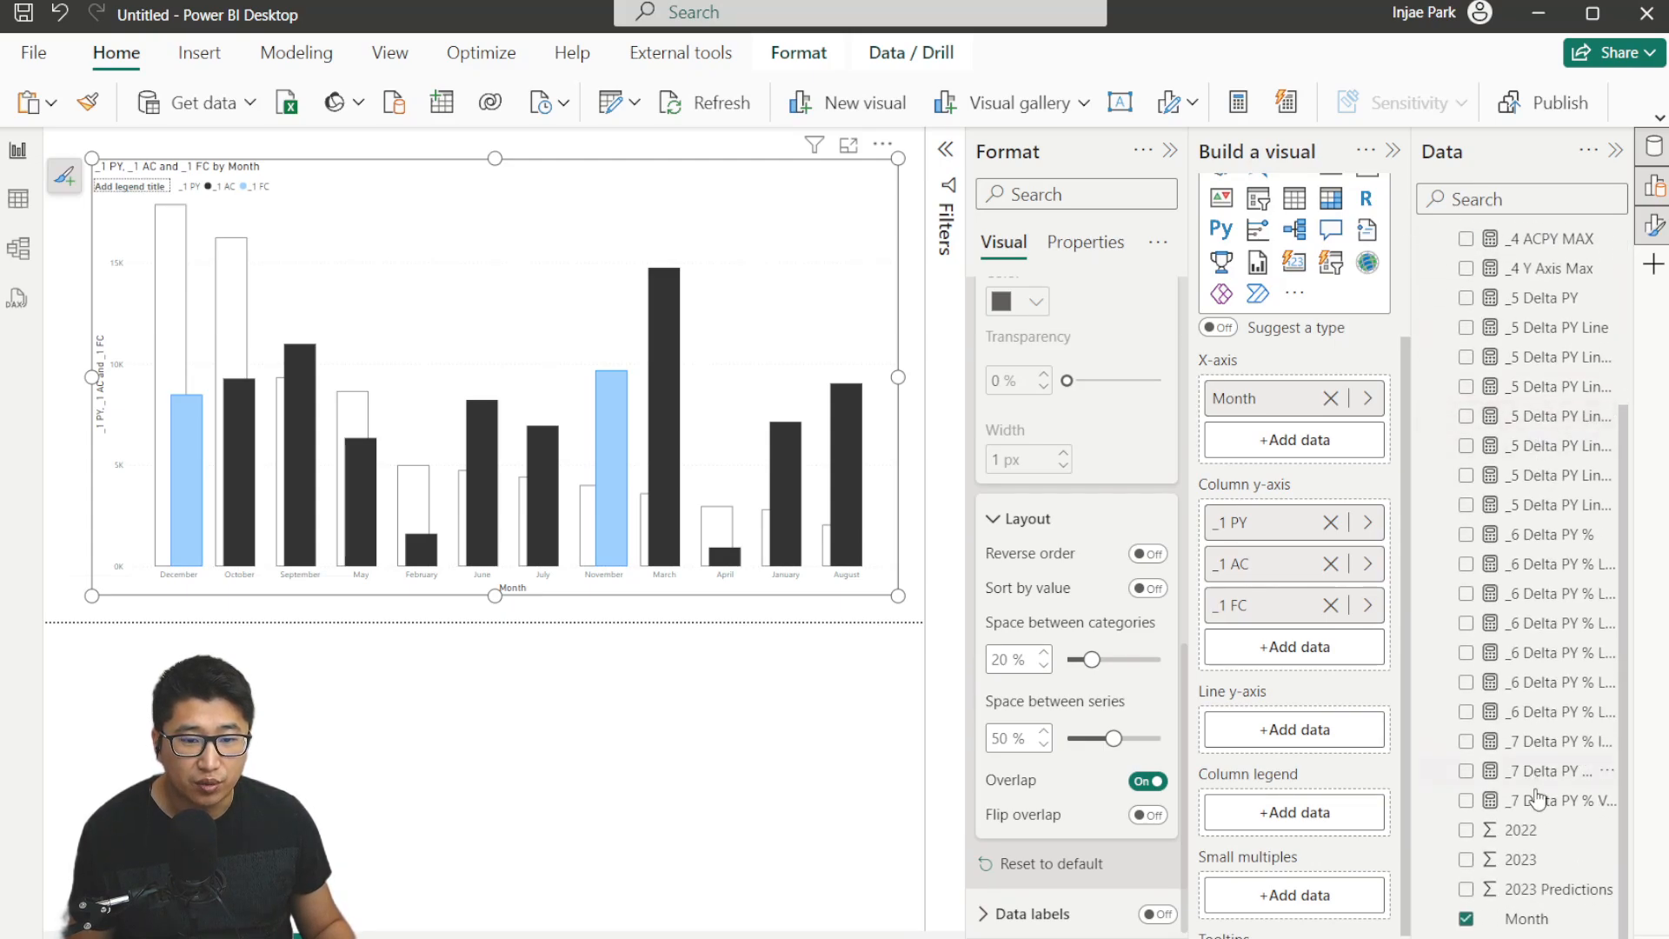
click(1544, 922)
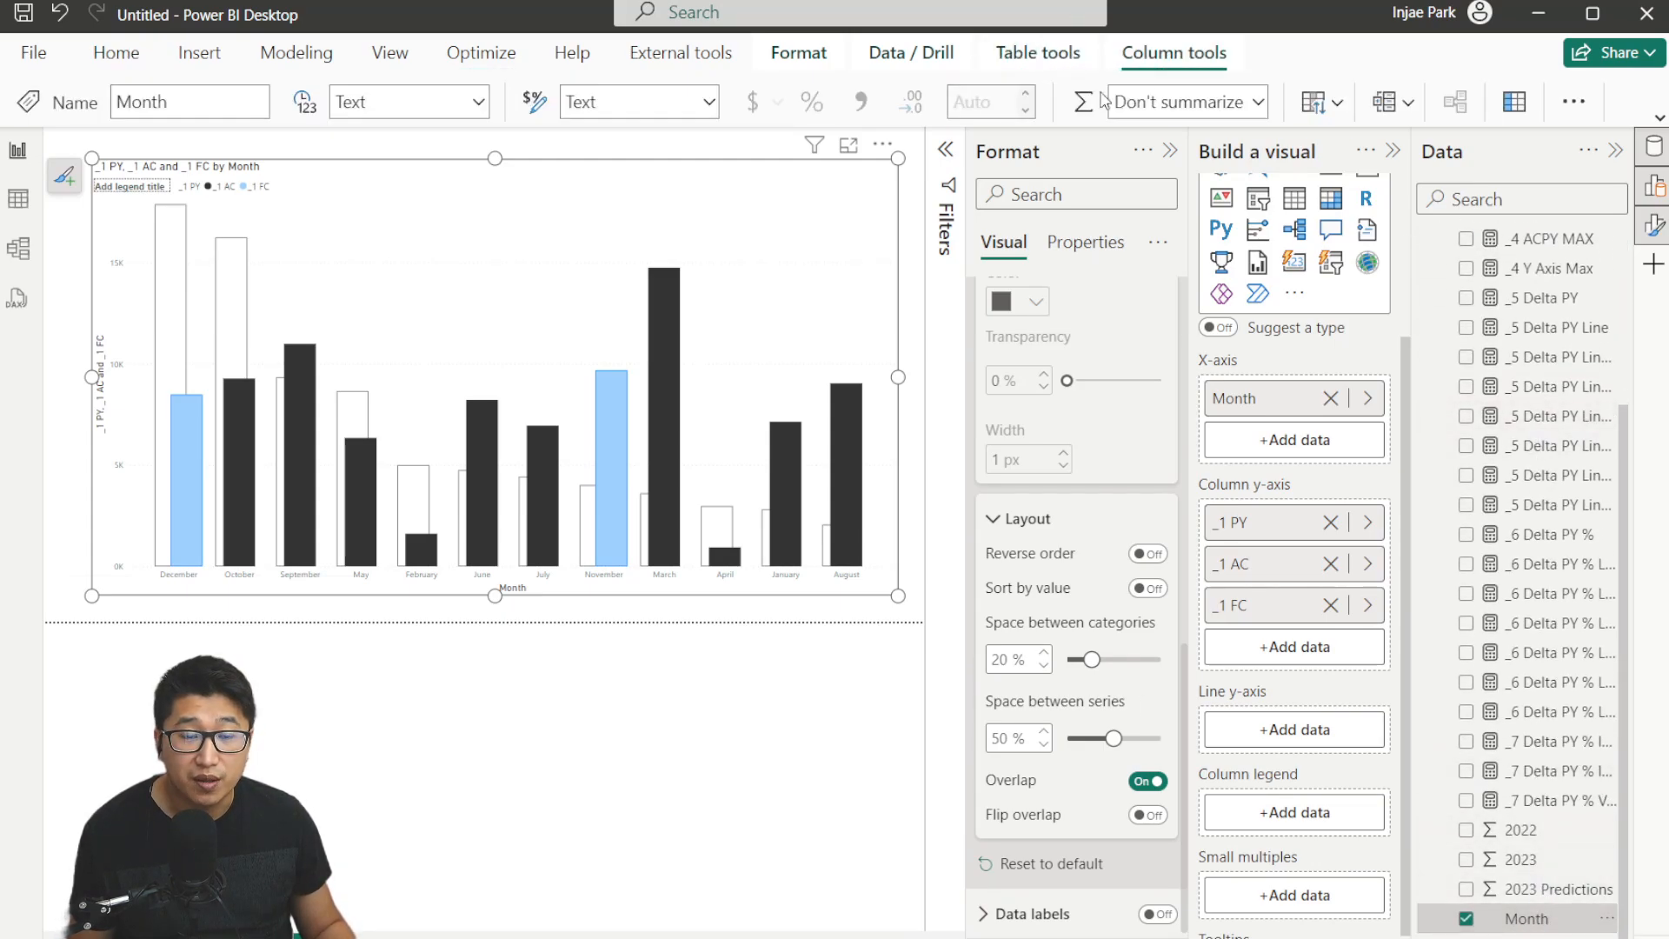
click(1325, 106)
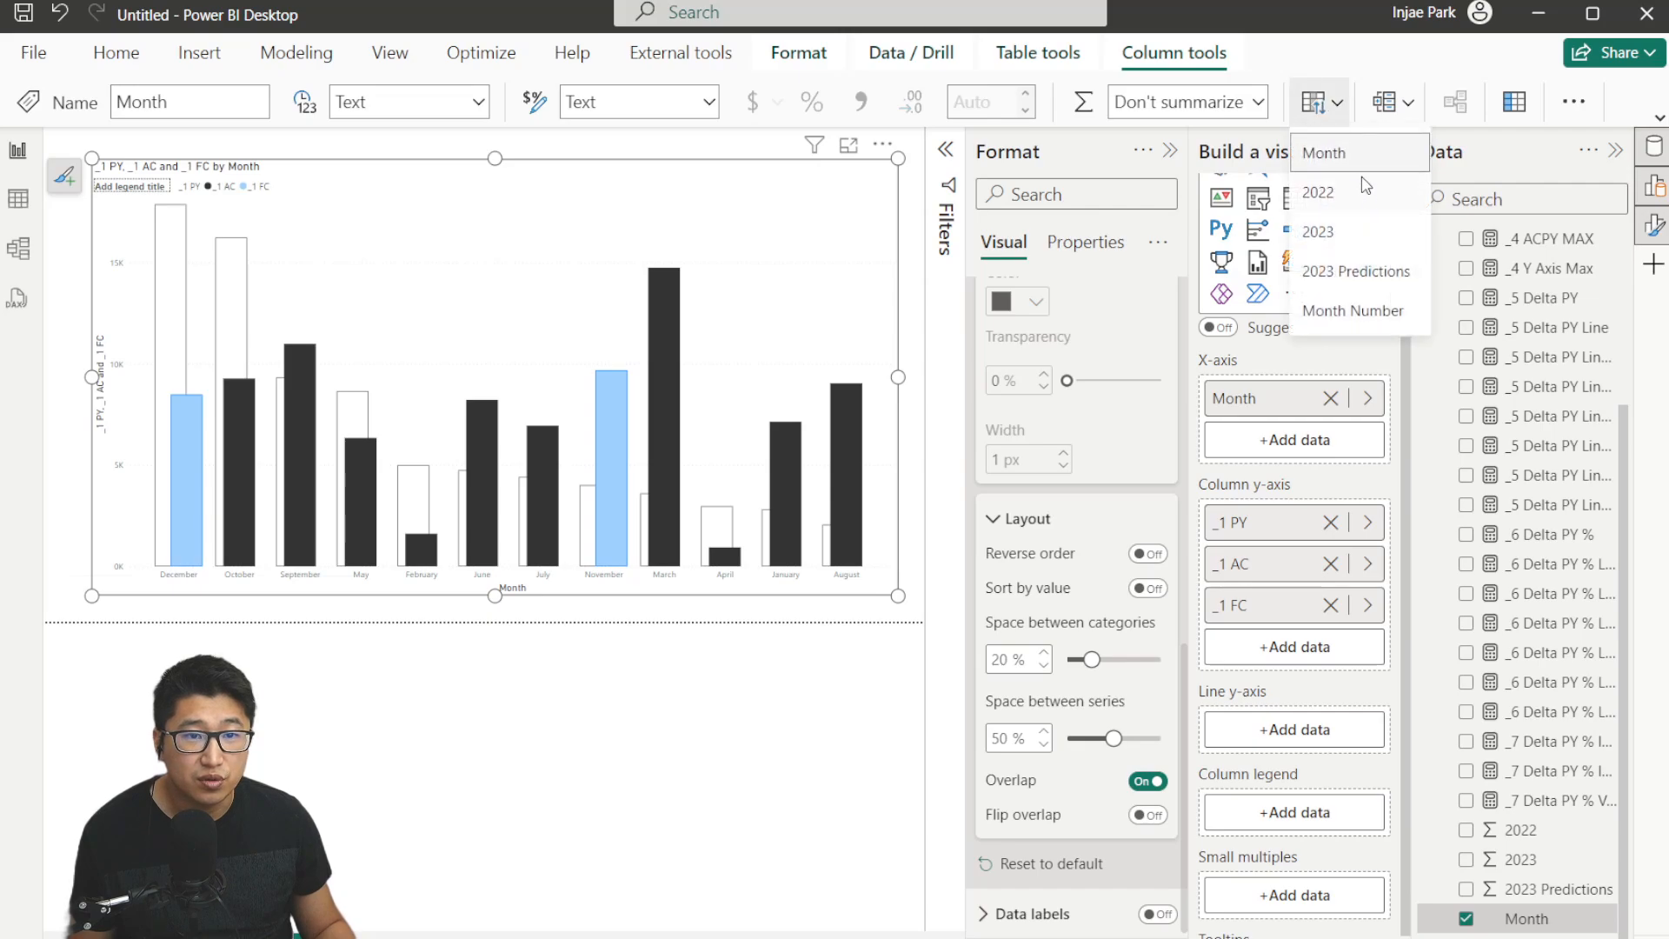
click(1365, 324)
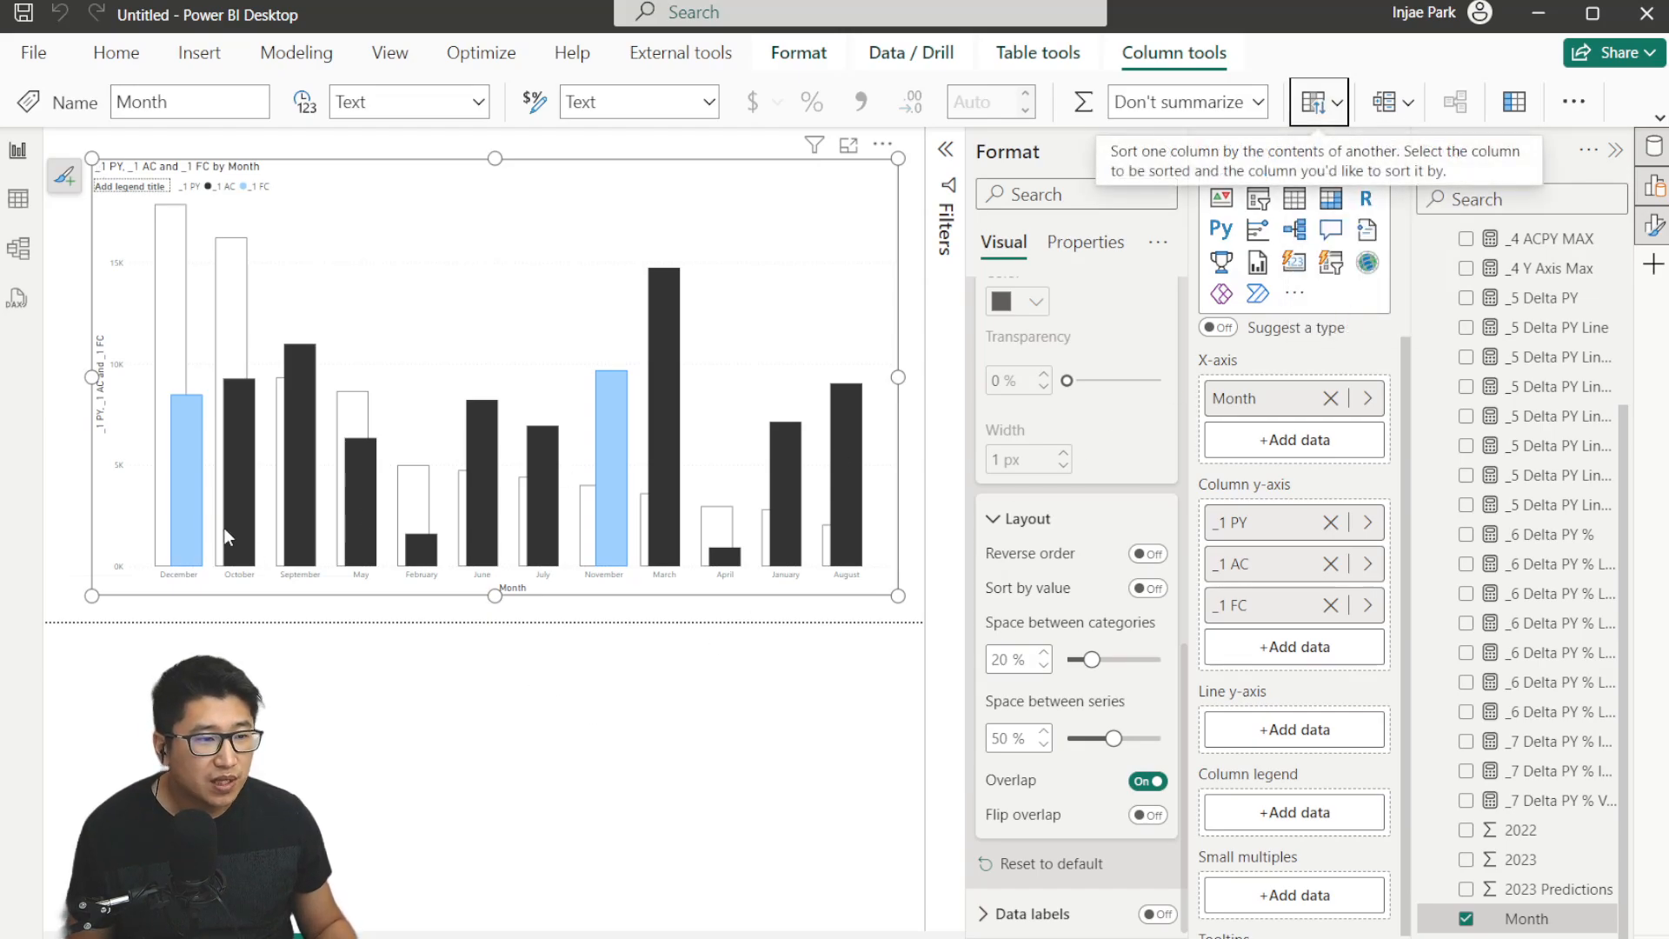
Remove Month from the x-axis and add it back so the chart uses the new month order.
click(1330, 398)
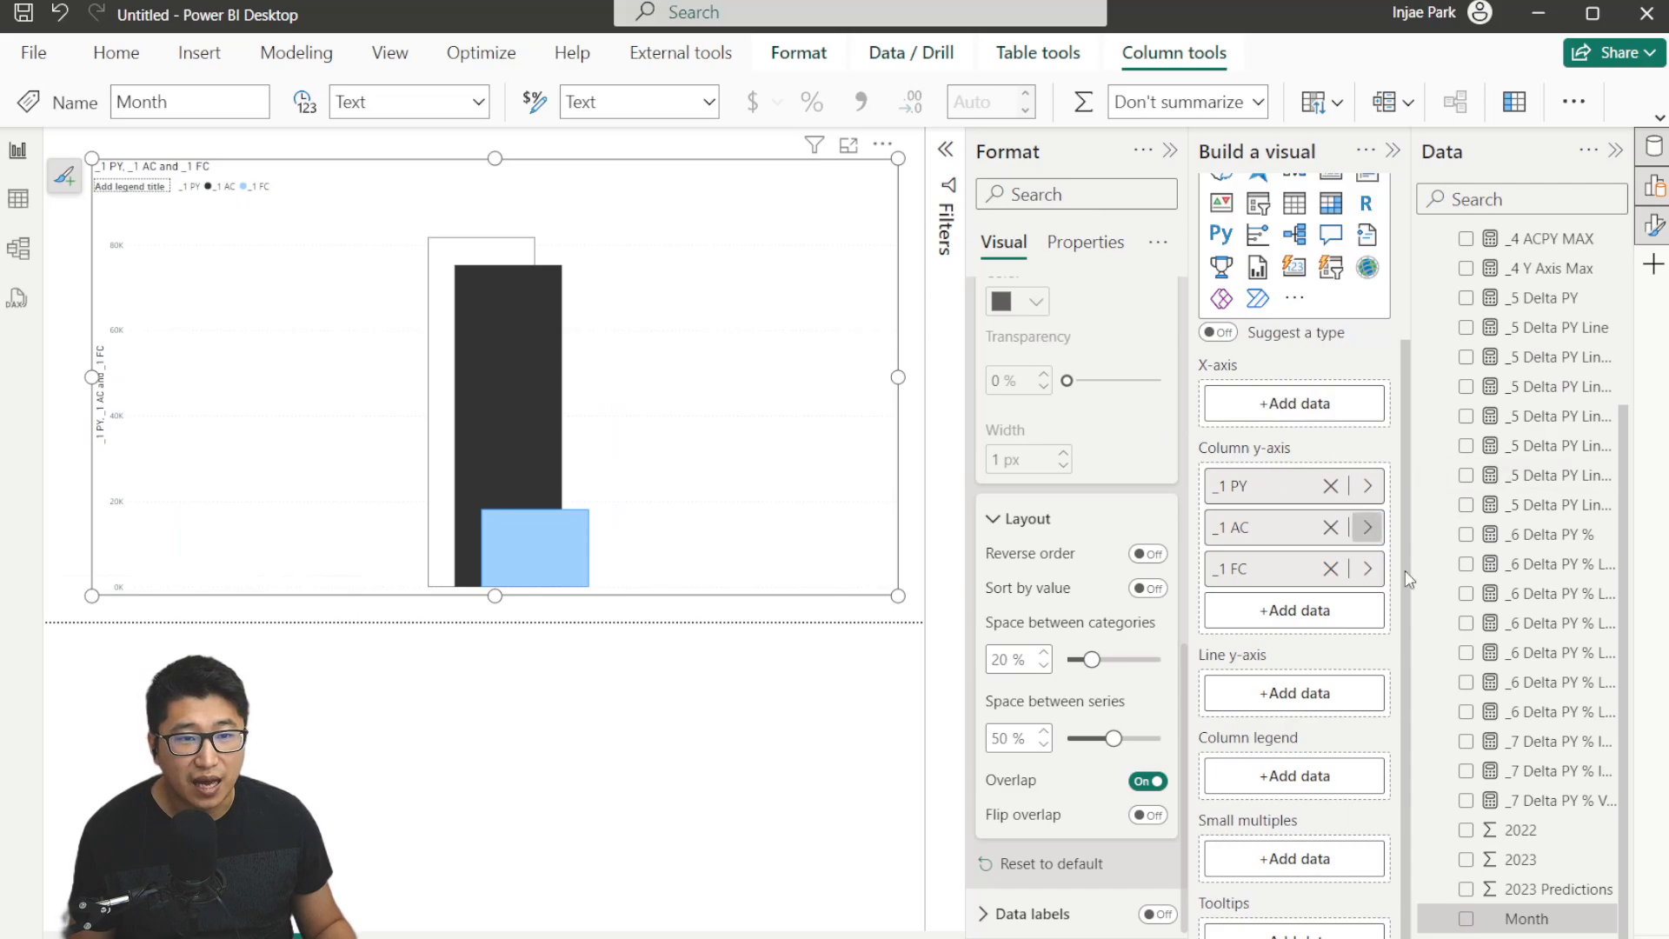
drag(1530, 919, 1296, 399)
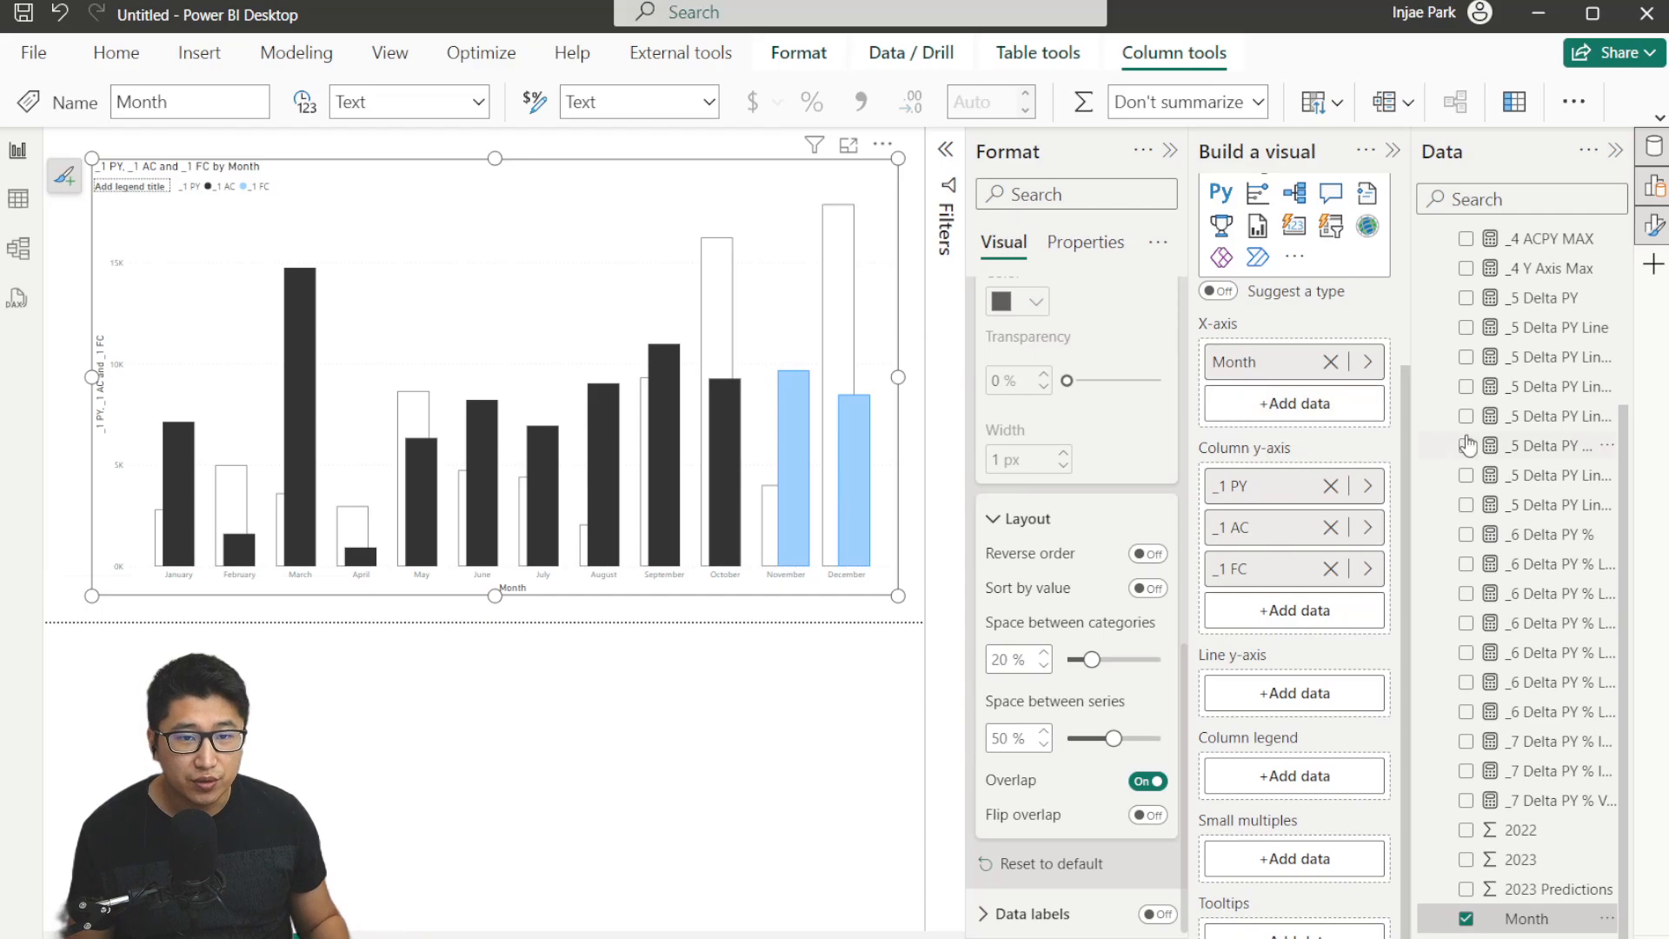
scroll(1468, 446, up, 3)
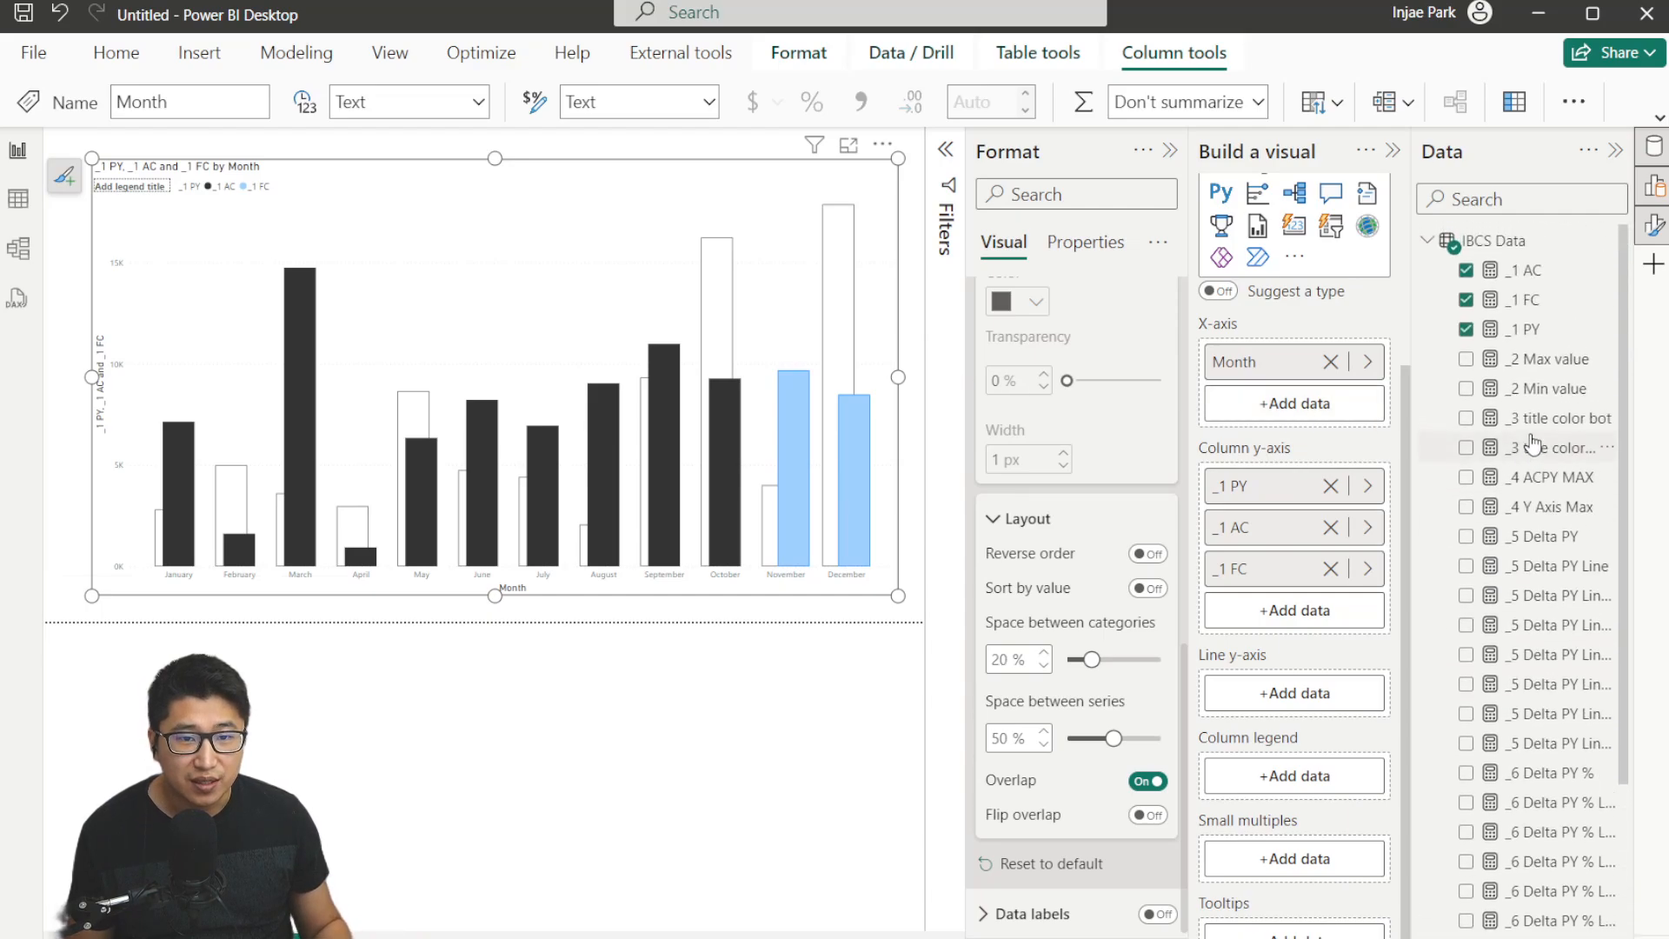
click(1566, 369)
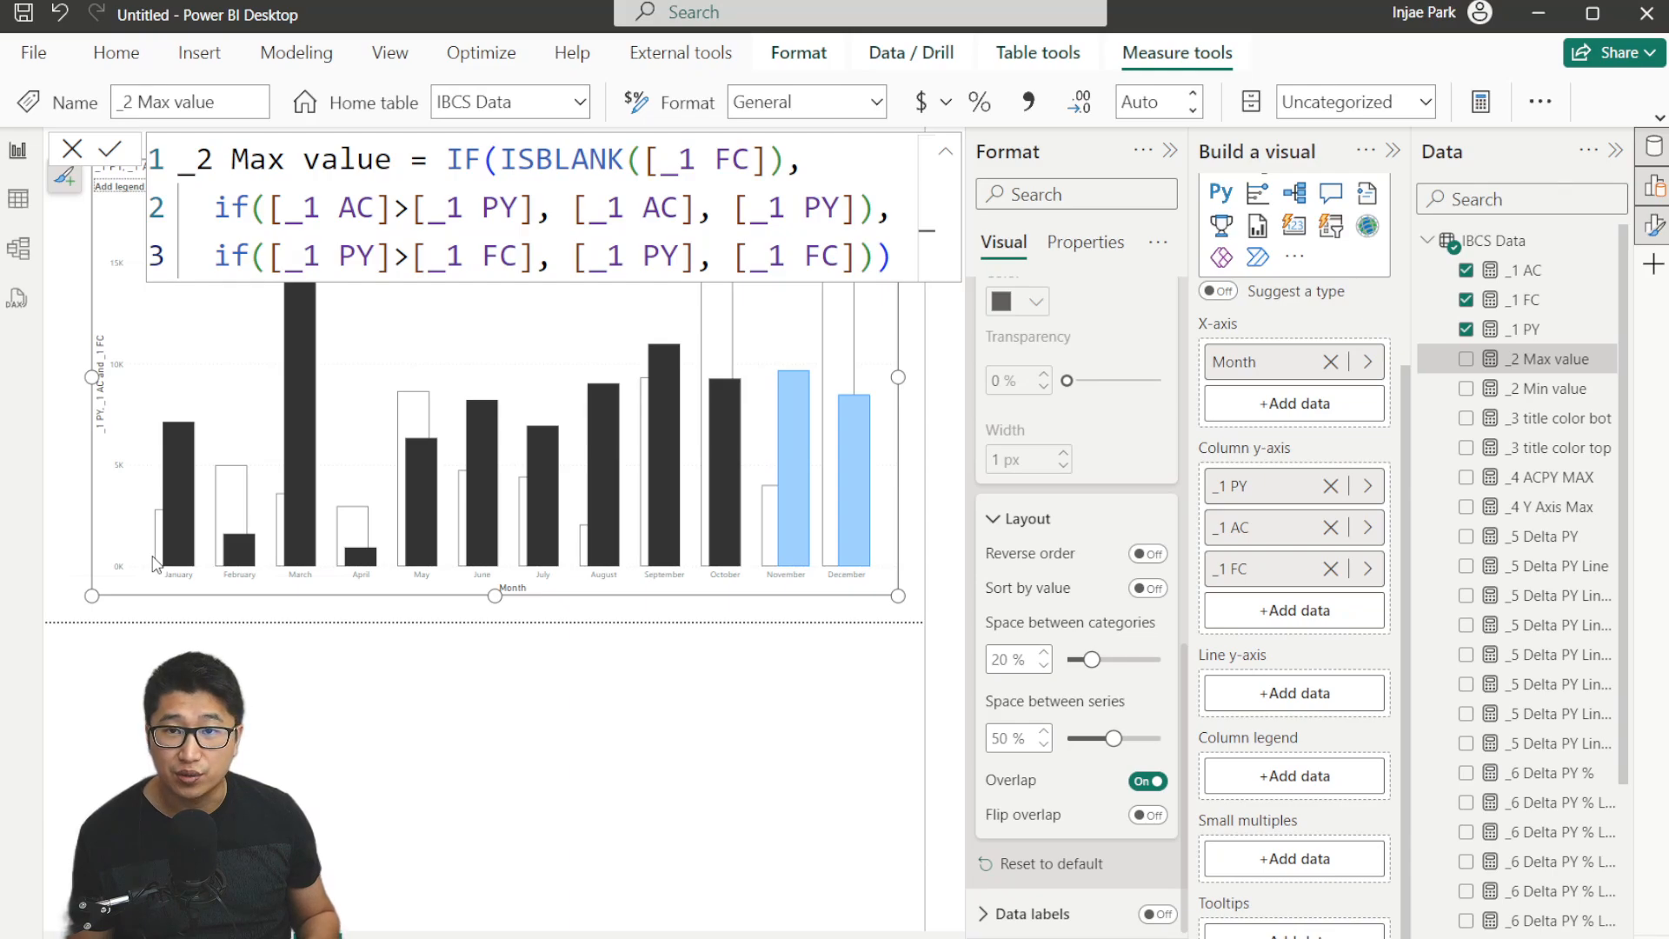
click(156, 487)
drag(1554, 374, 1295, 595)
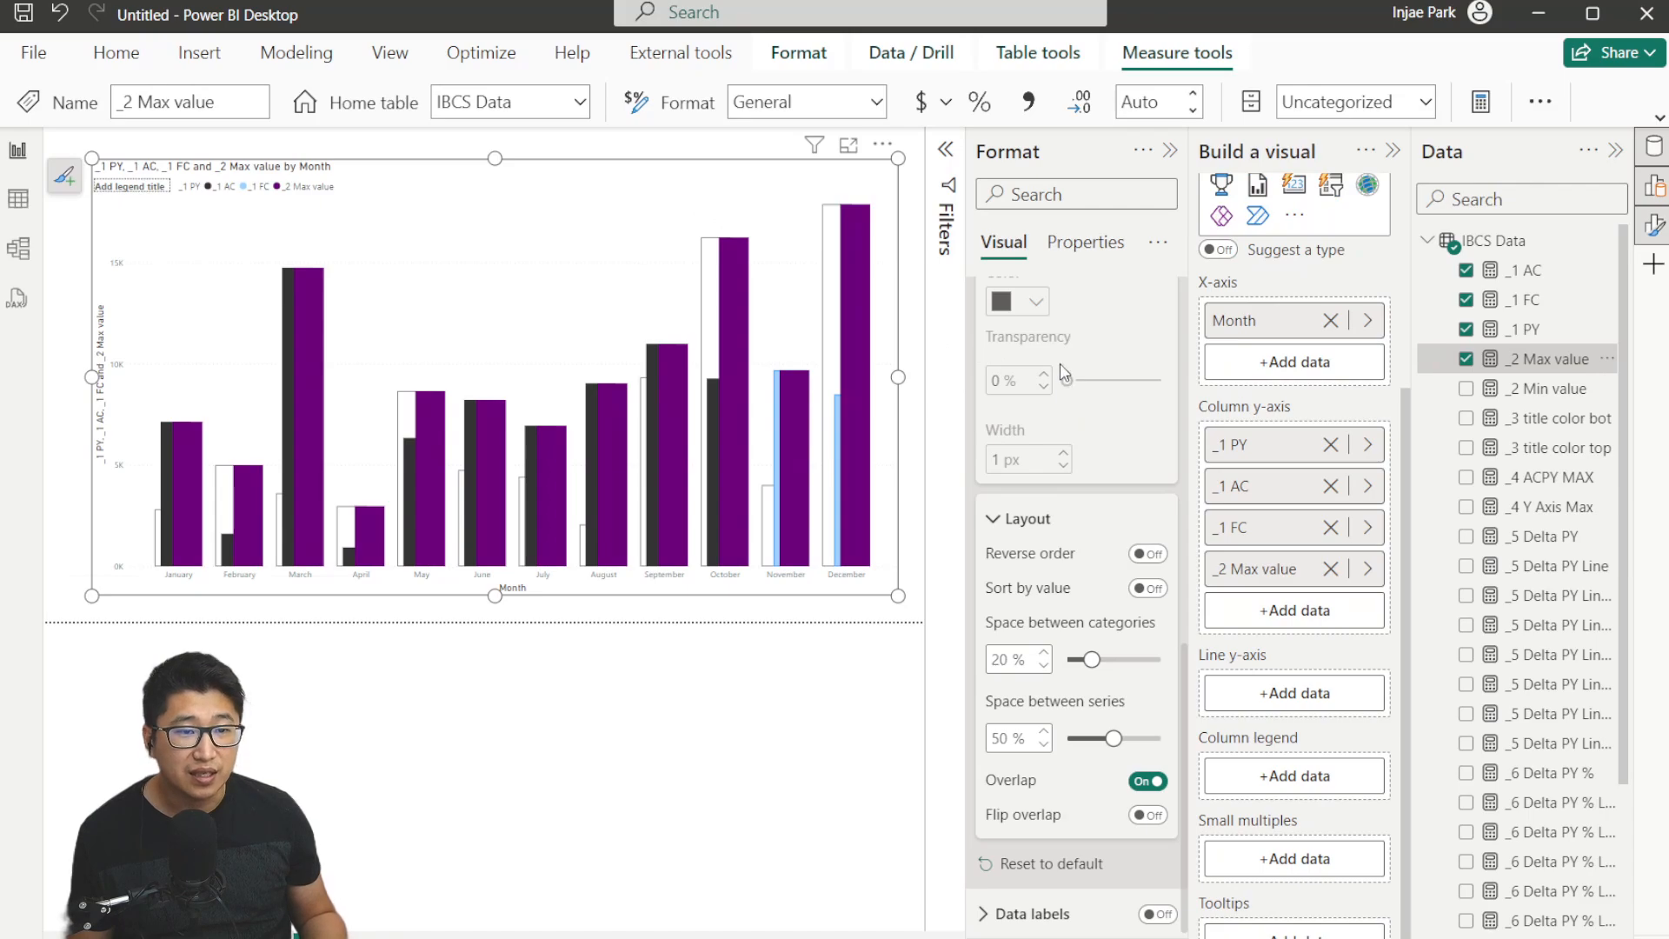
scroll(1077, 417, up, 3)
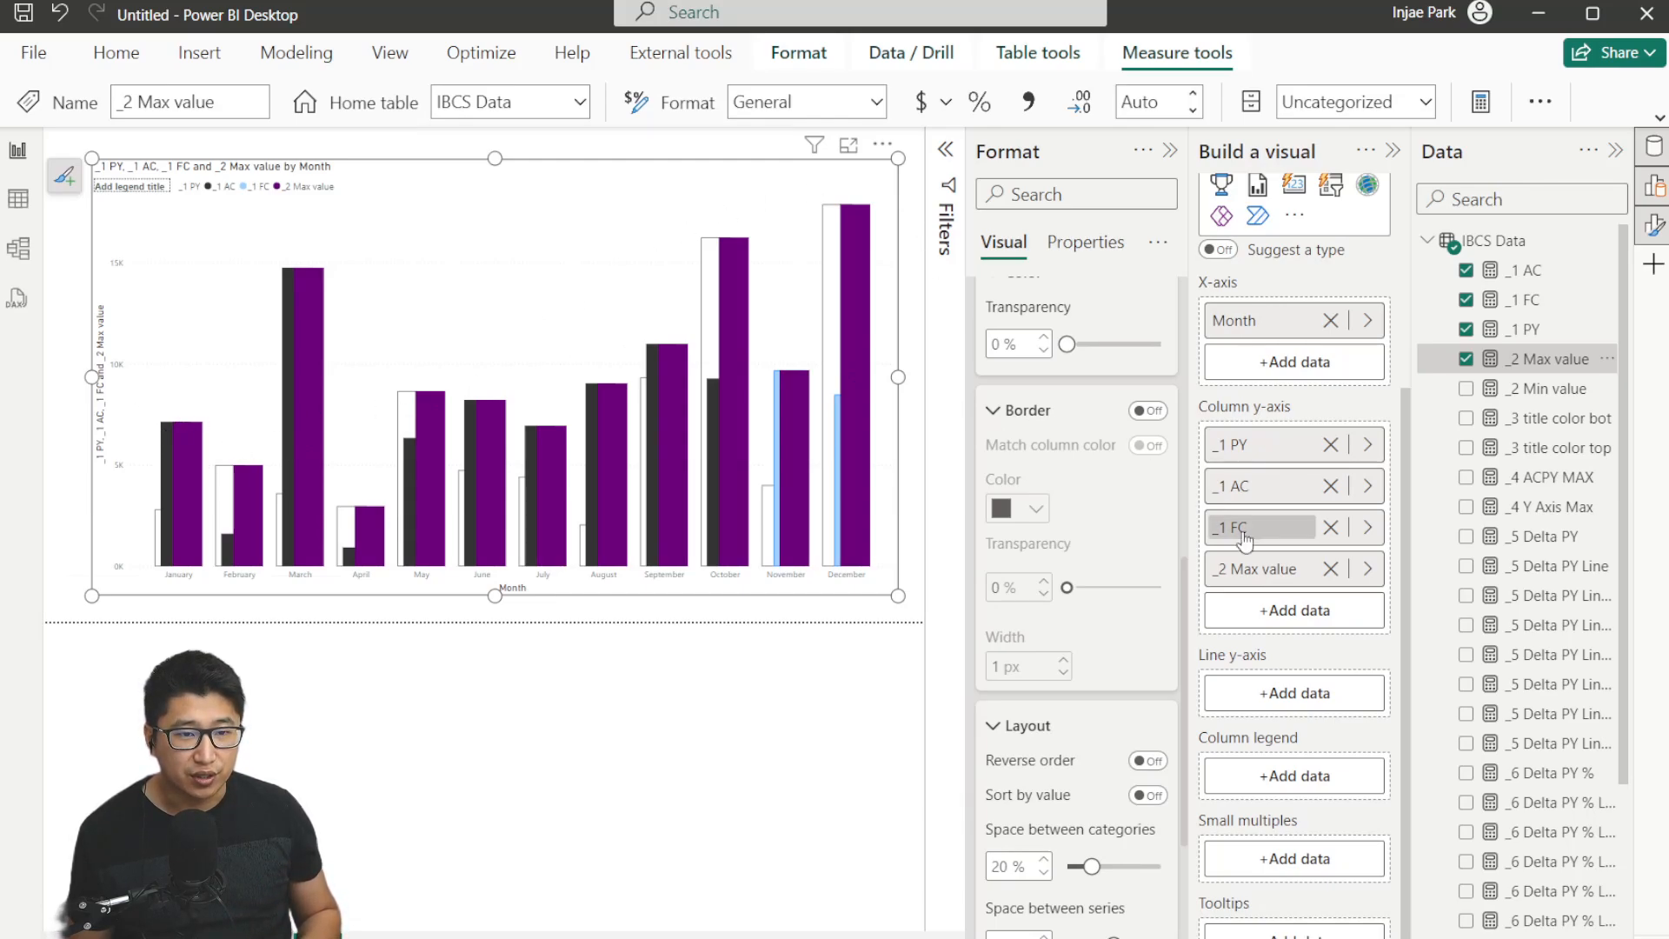
scroll(1048, 409, up, 3)
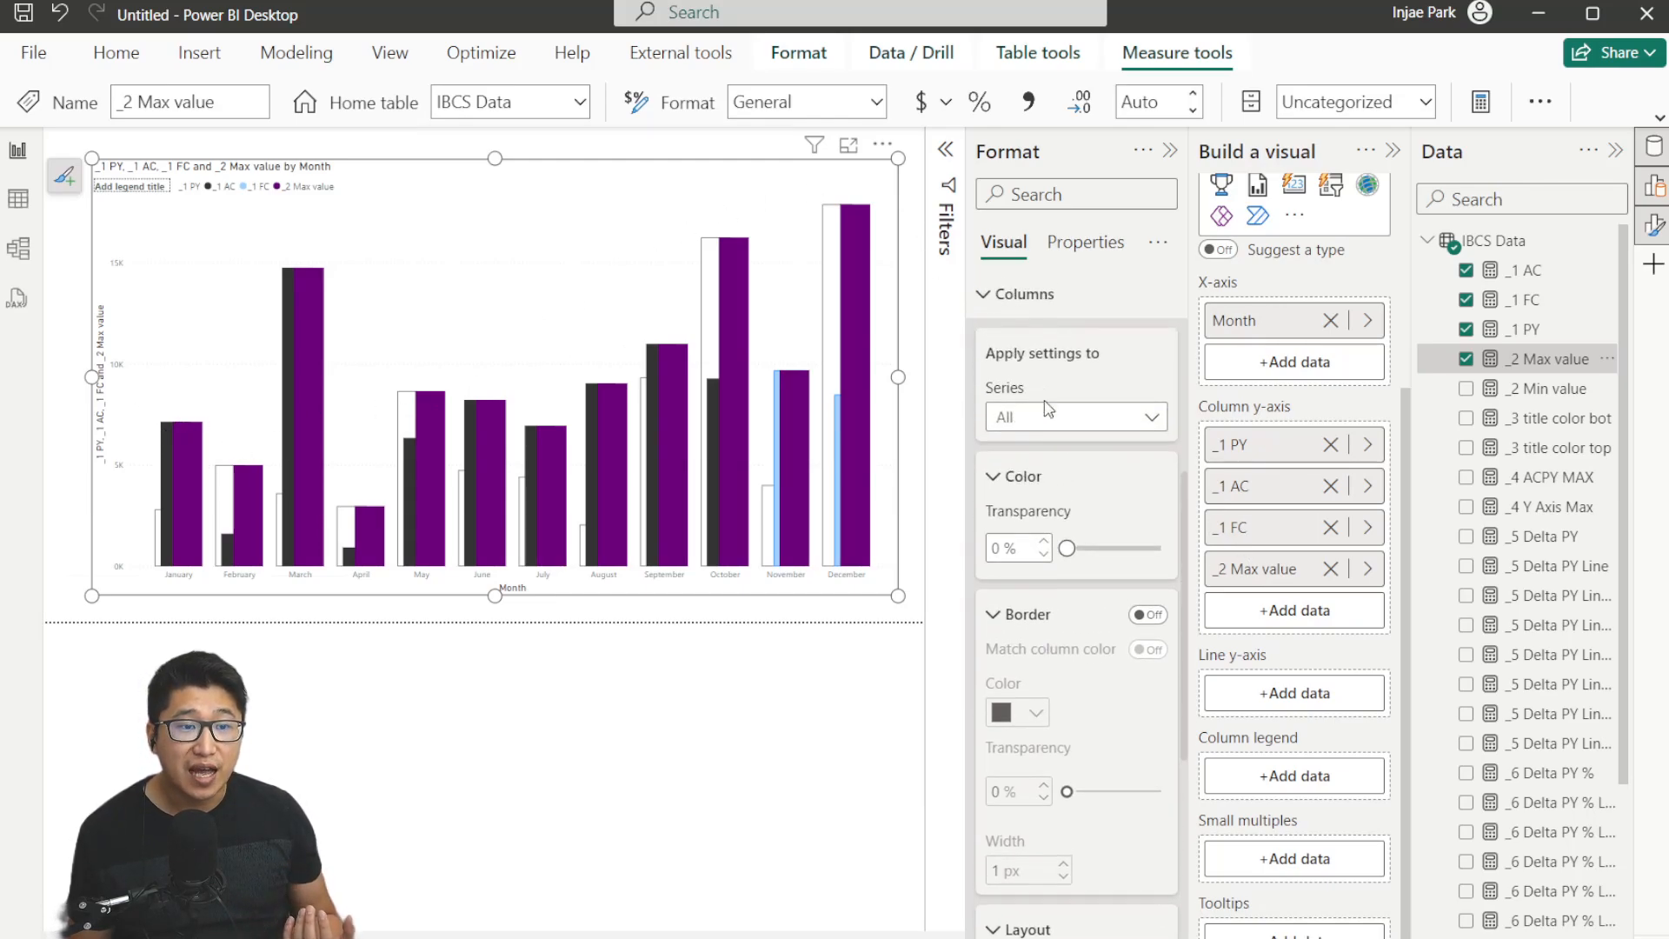
click(1330, 569)
Turn on data labels for the chart and add the _2 Max value measure to the column y-axis.
click(1026, 300)
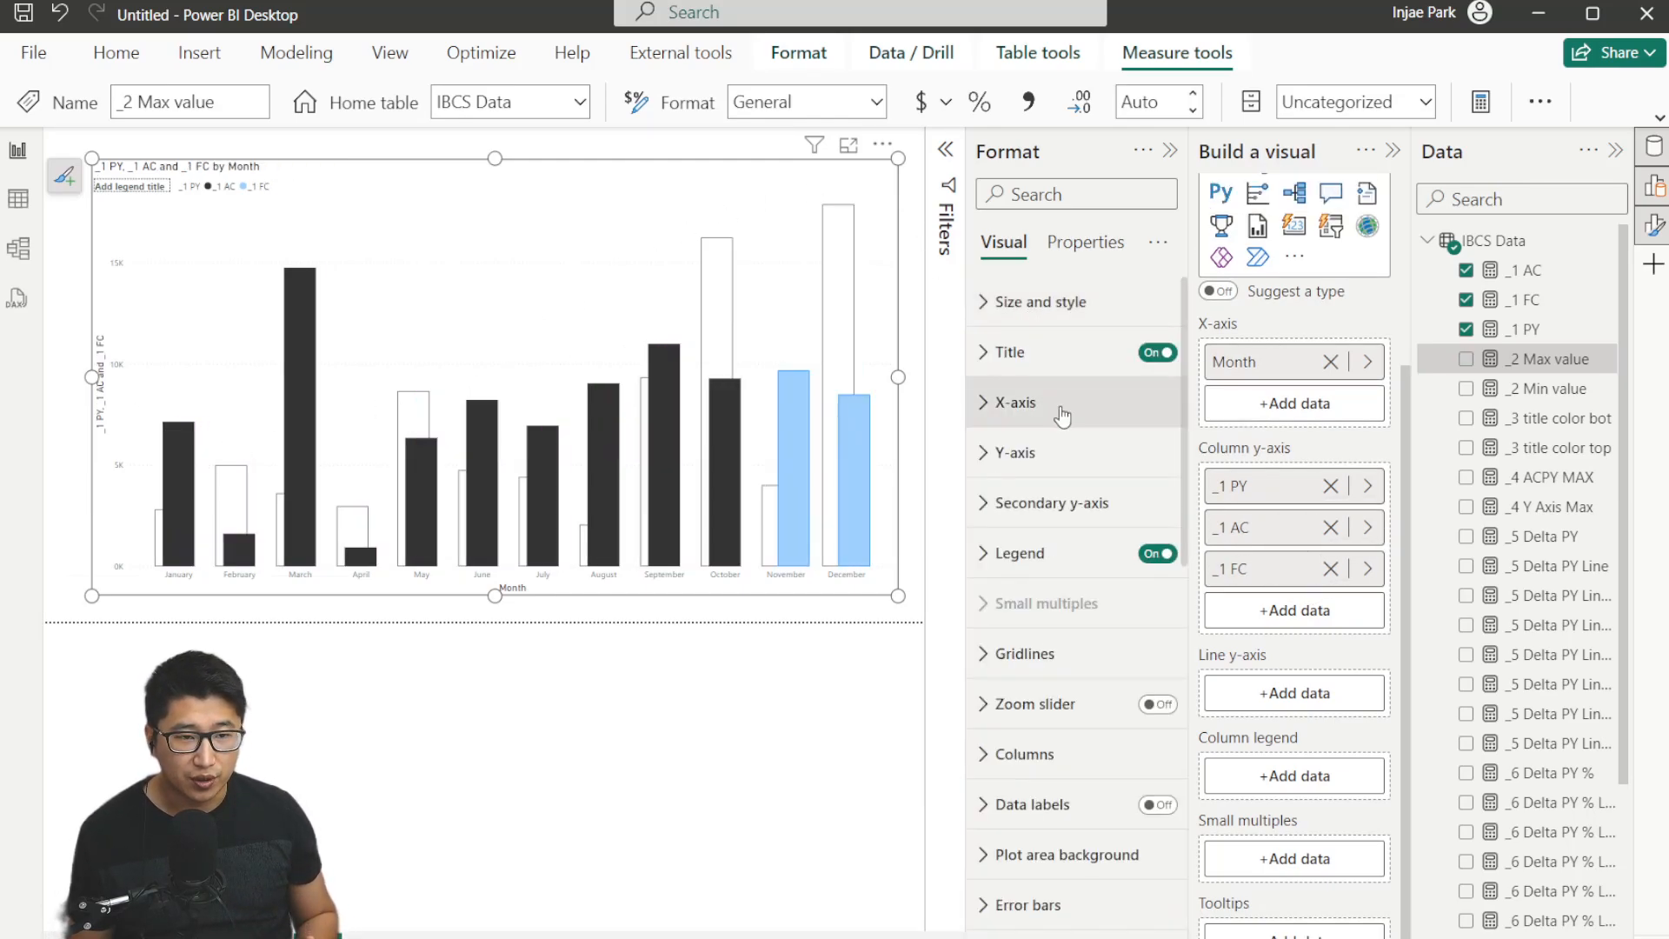
click(1157, 804)
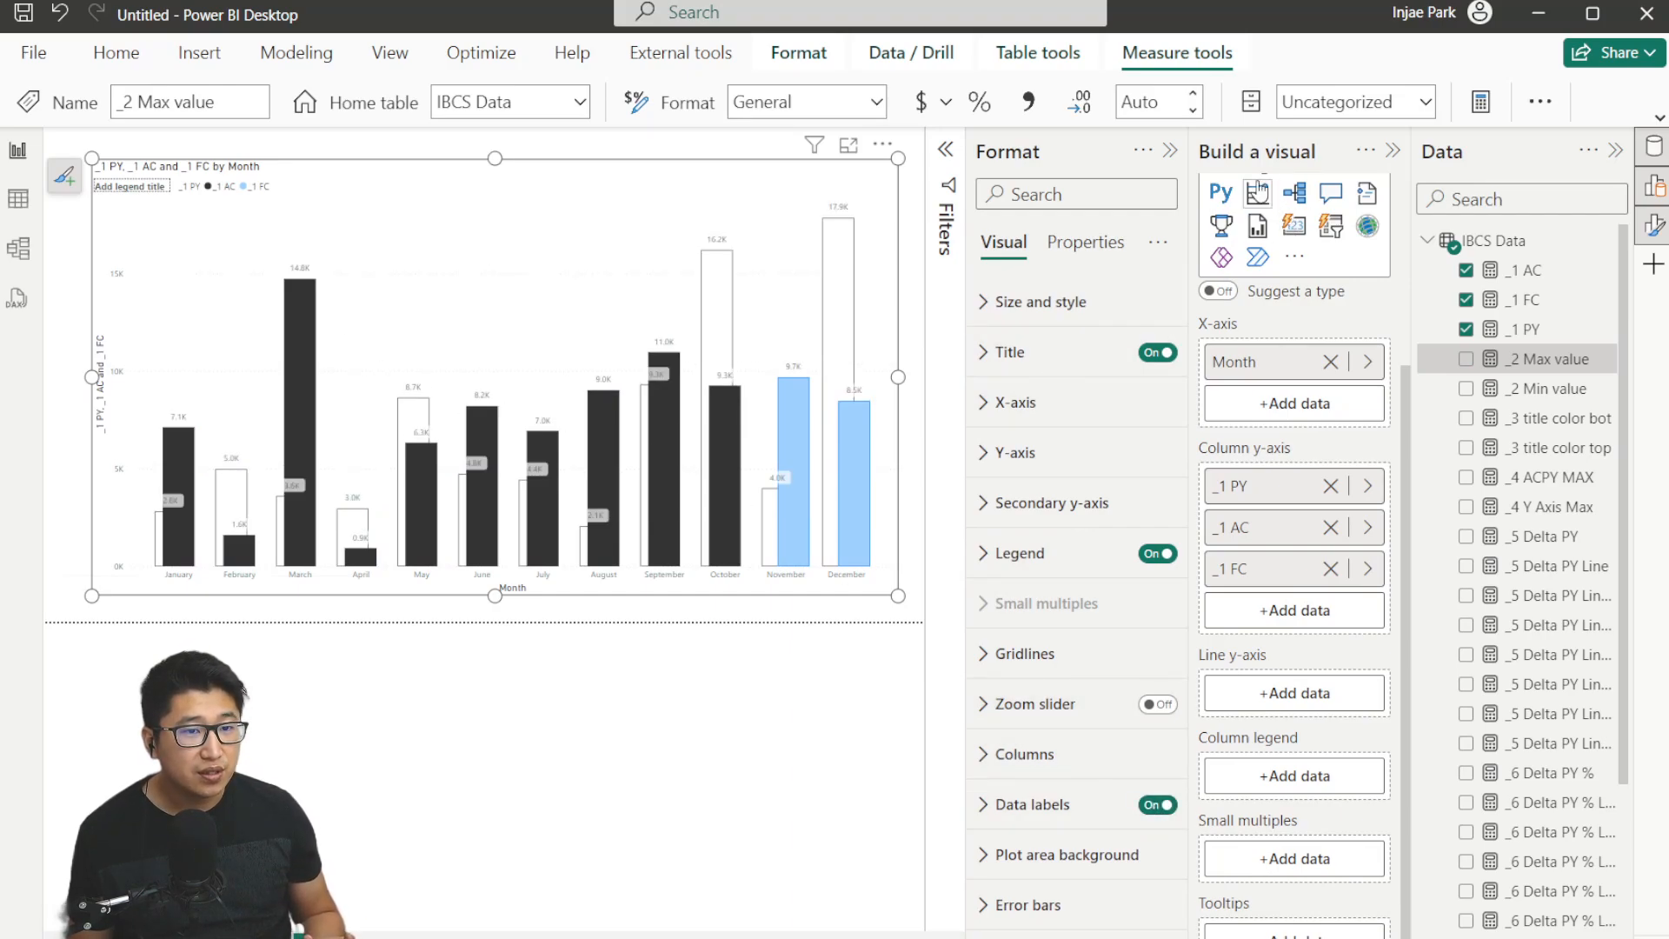
drag(1471, 938, 1484, 938)
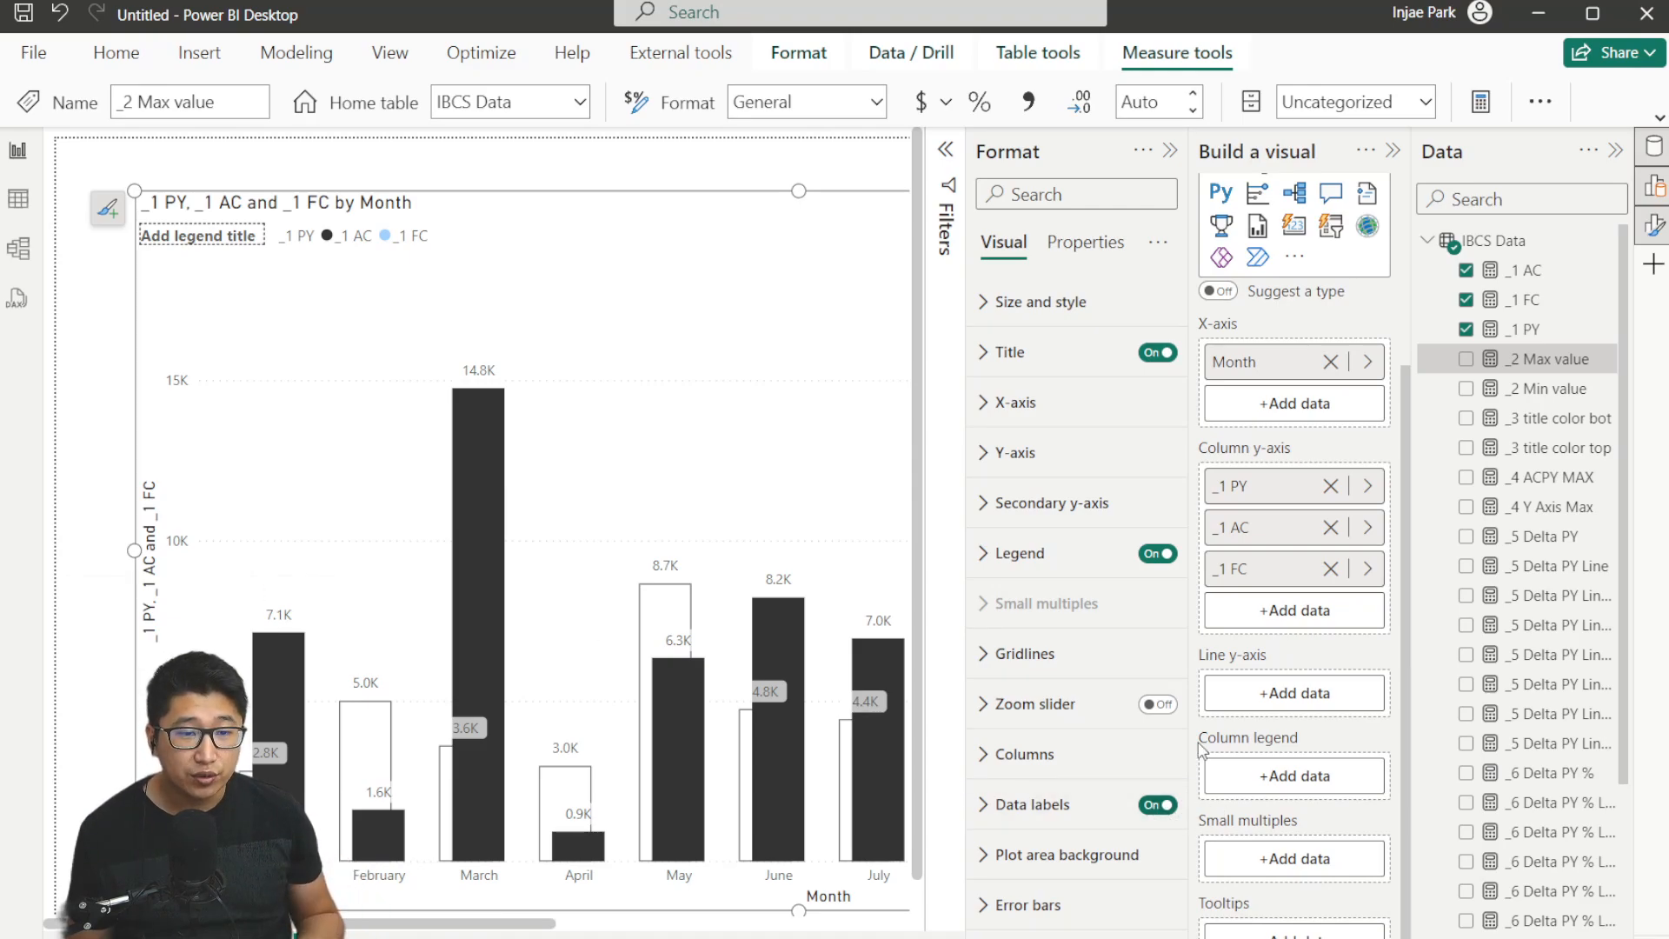
drag(1569, 370, 1324, 613)
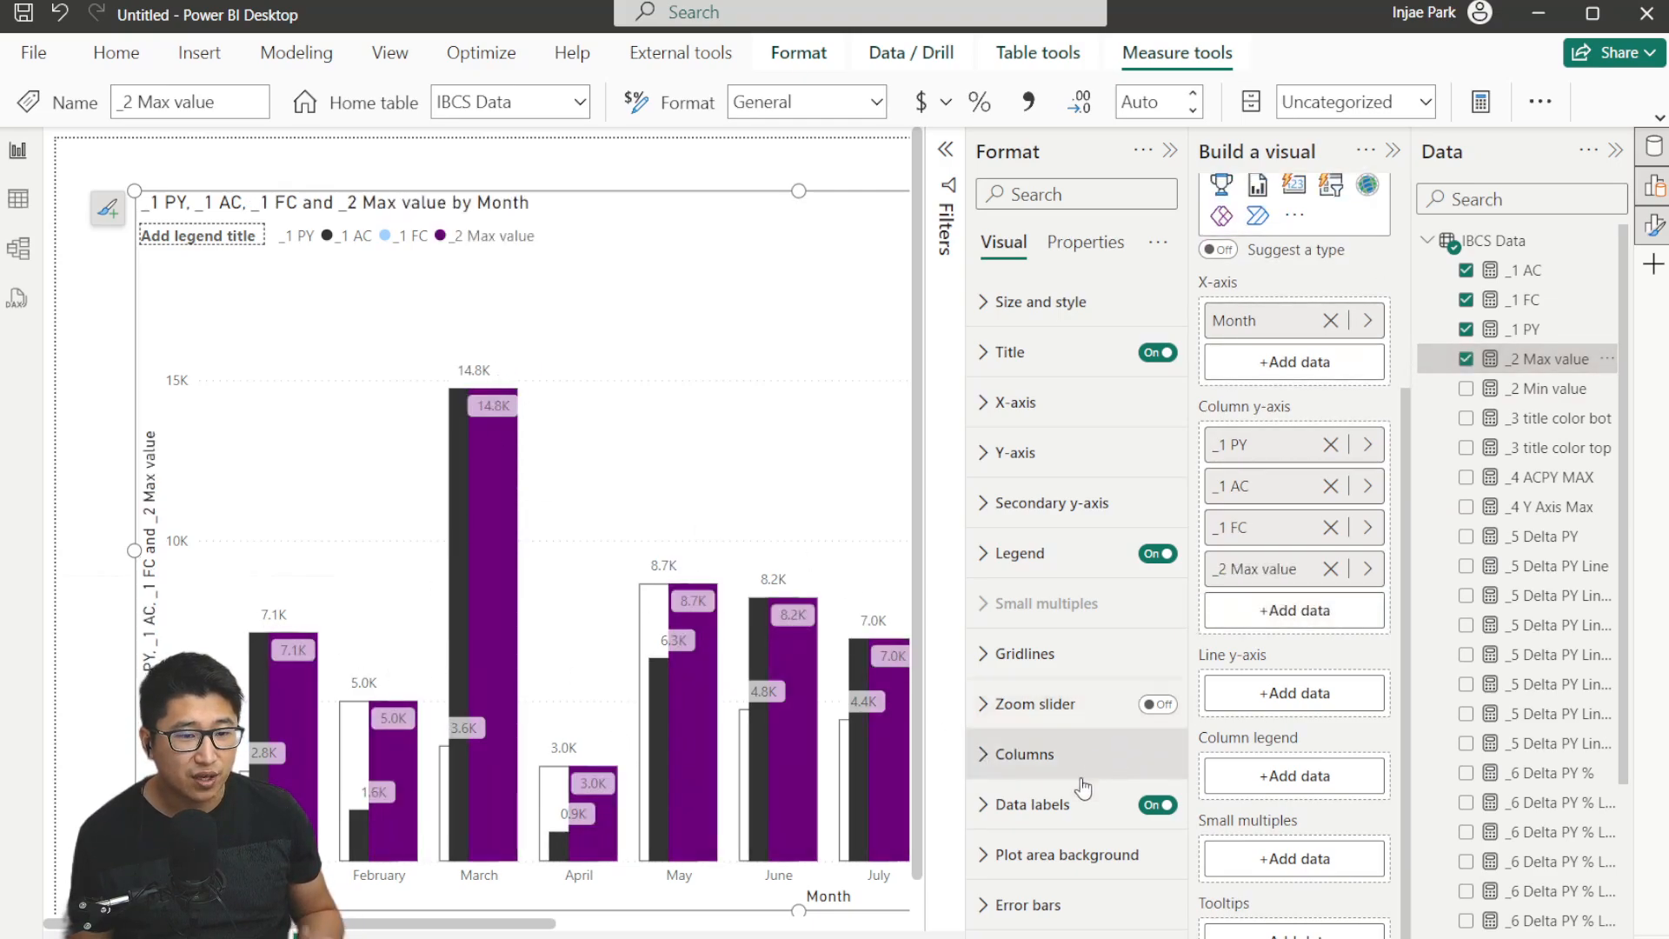
Turn off data labels for the _1 PY, _1 AC and _1 FC series.
click(1052, 804)
scroll(1072, 734, down, 5)
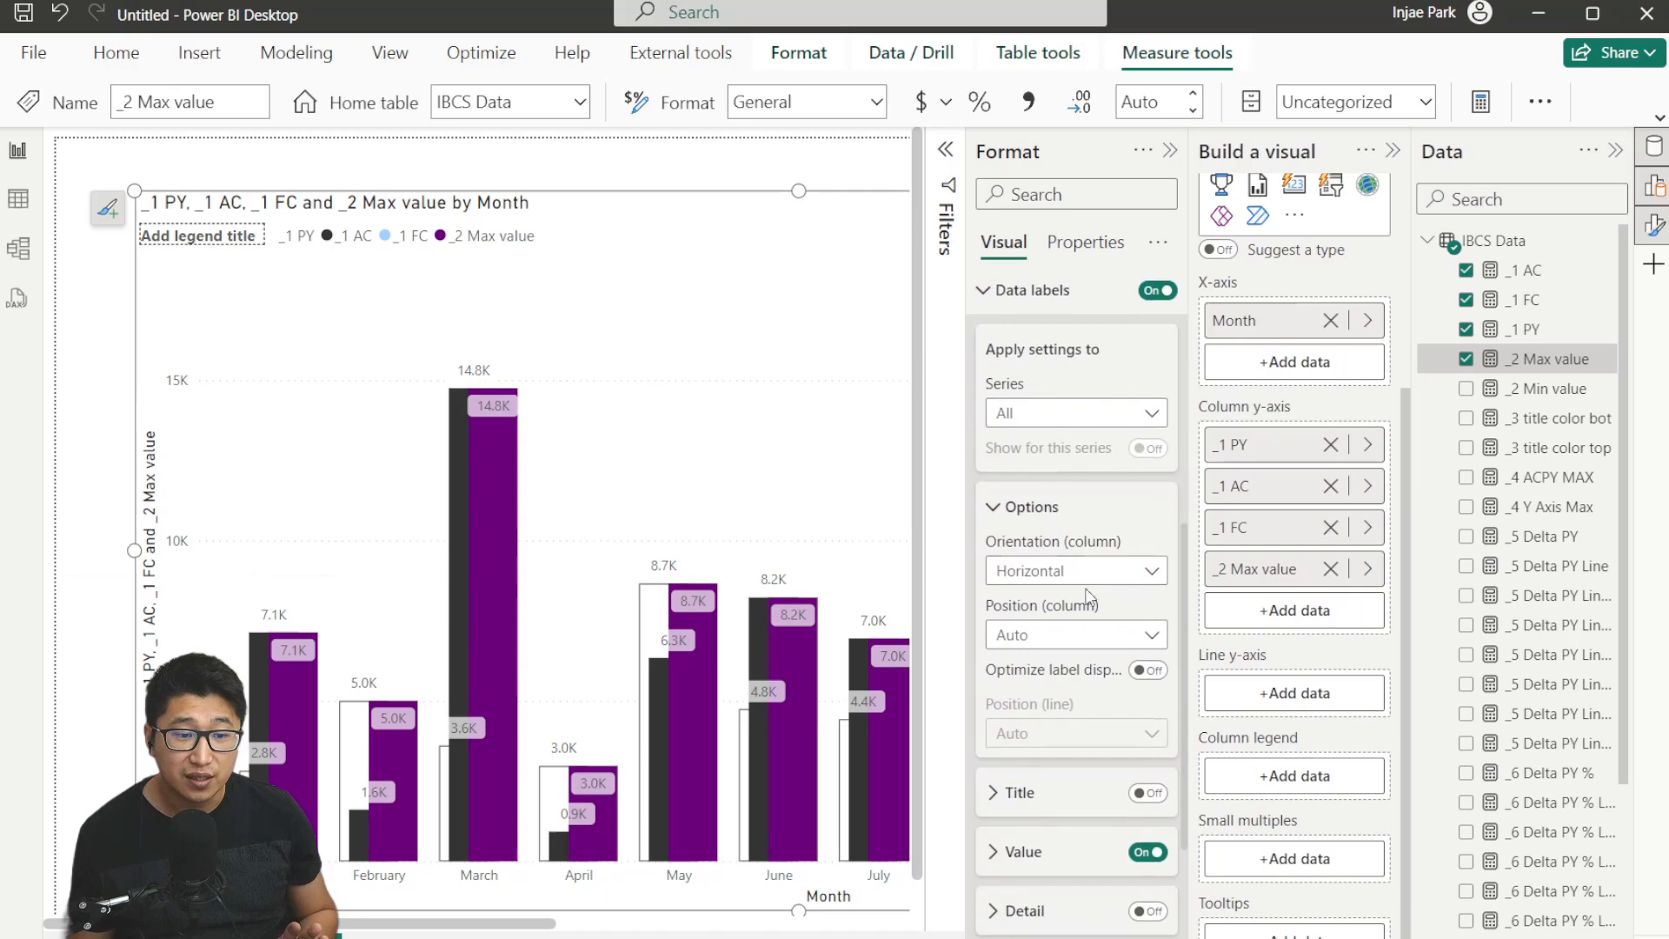
click(1094, 414)
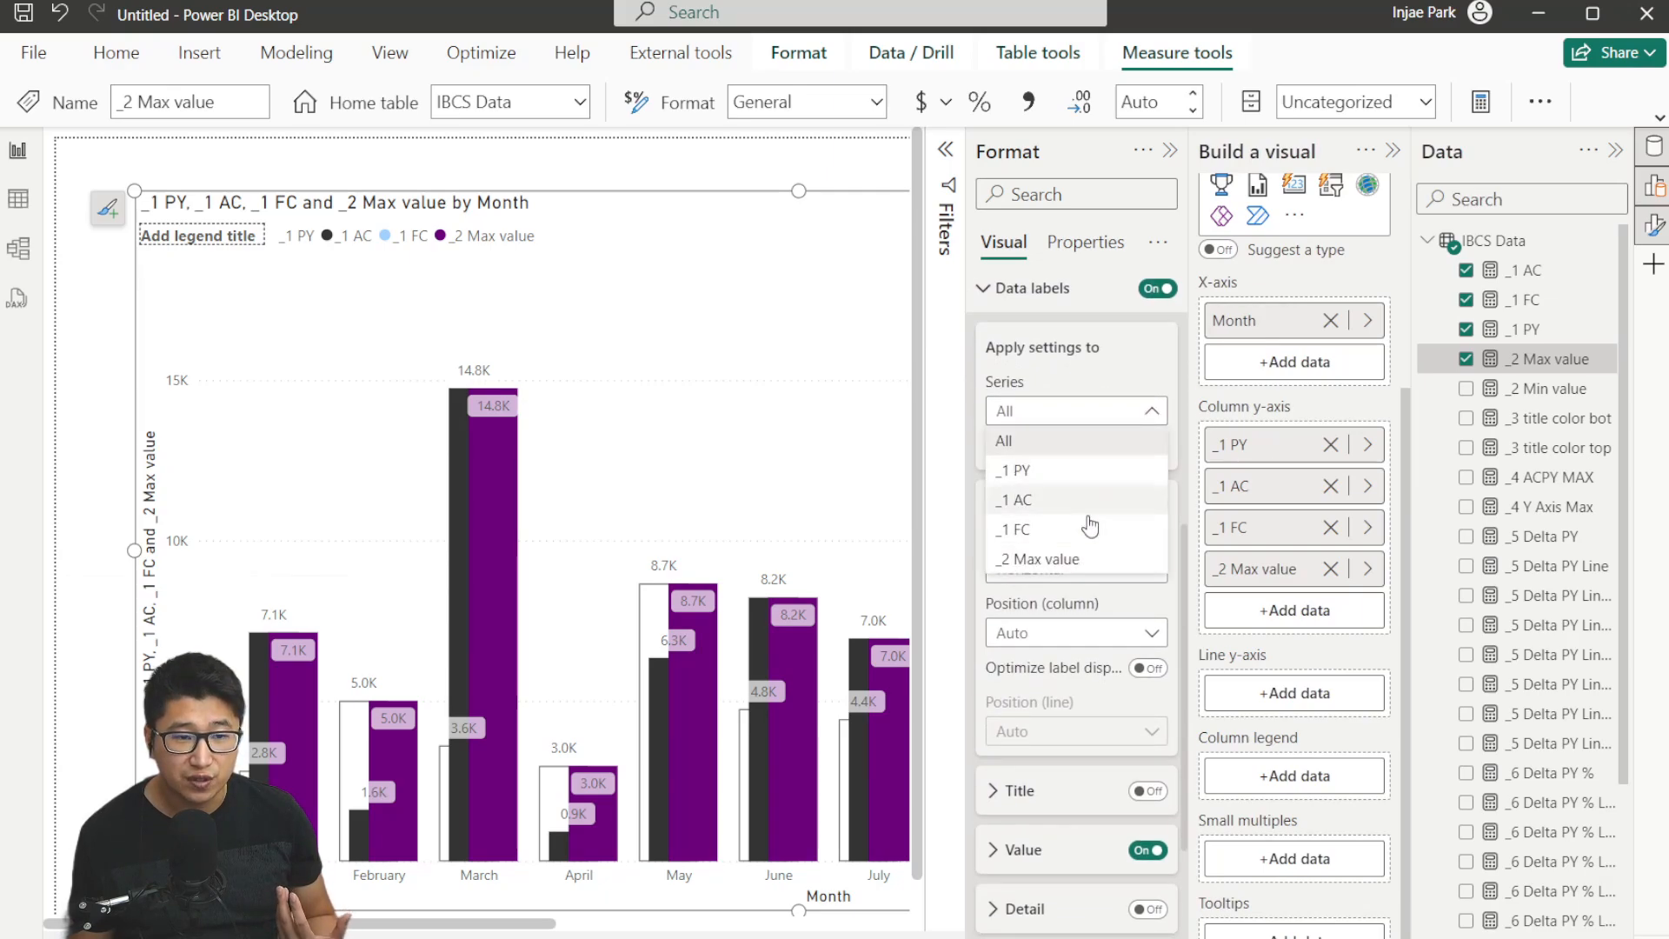
click(1140, 446)
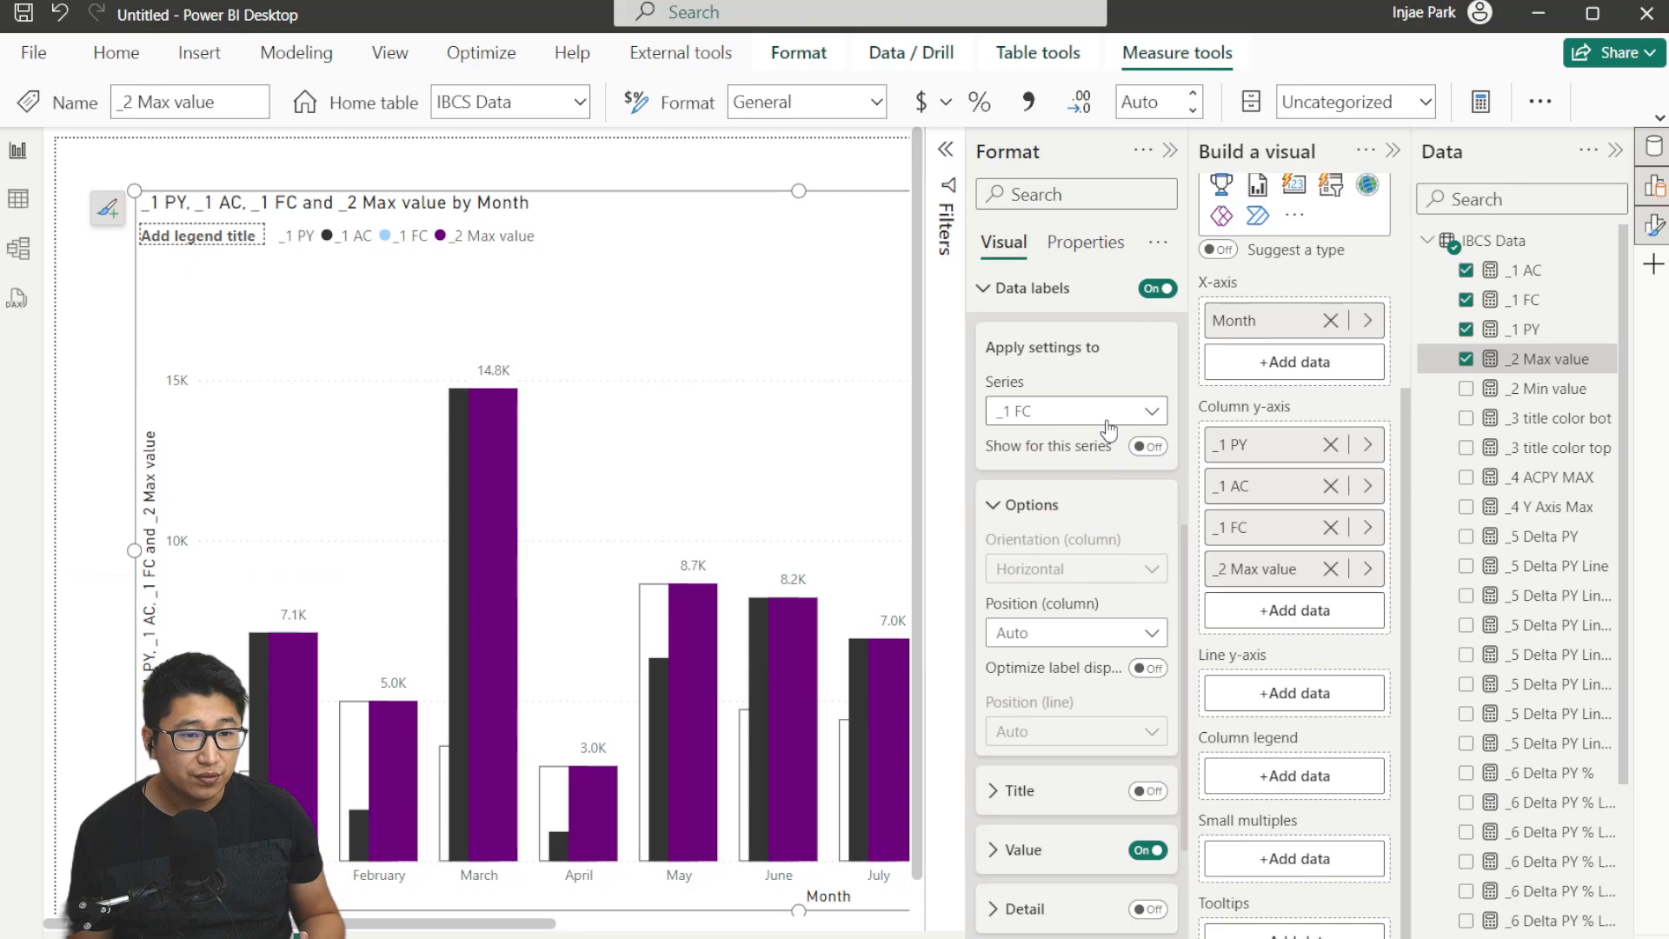
scroll(1108, 430, up, 3)
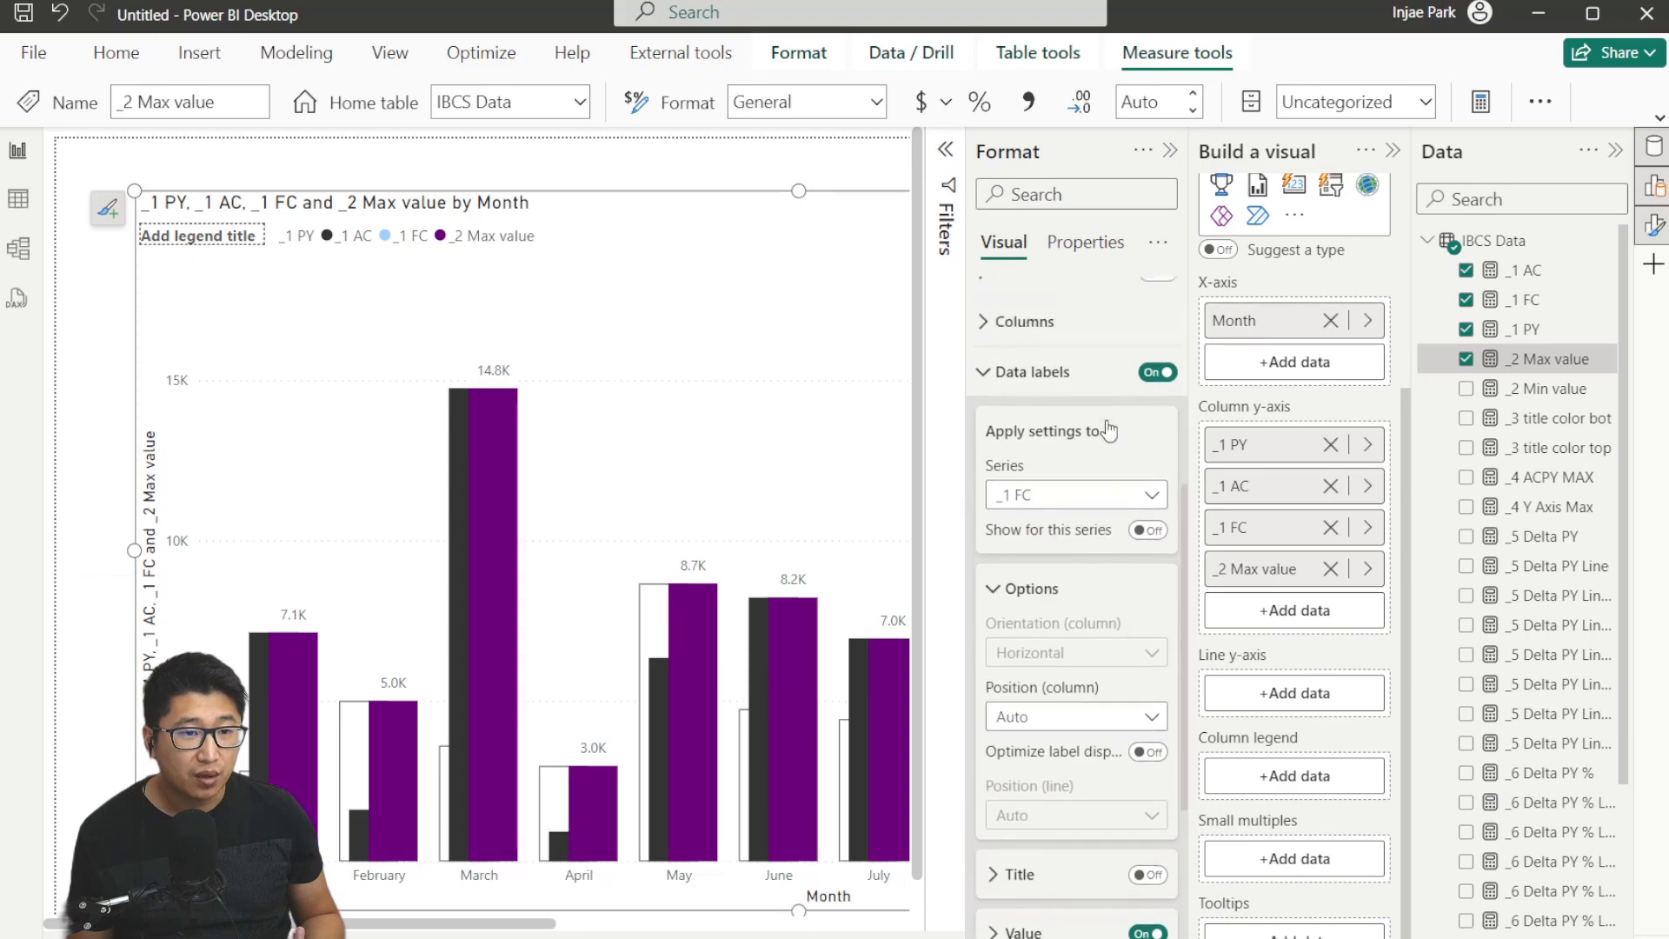
click(1035, 493)
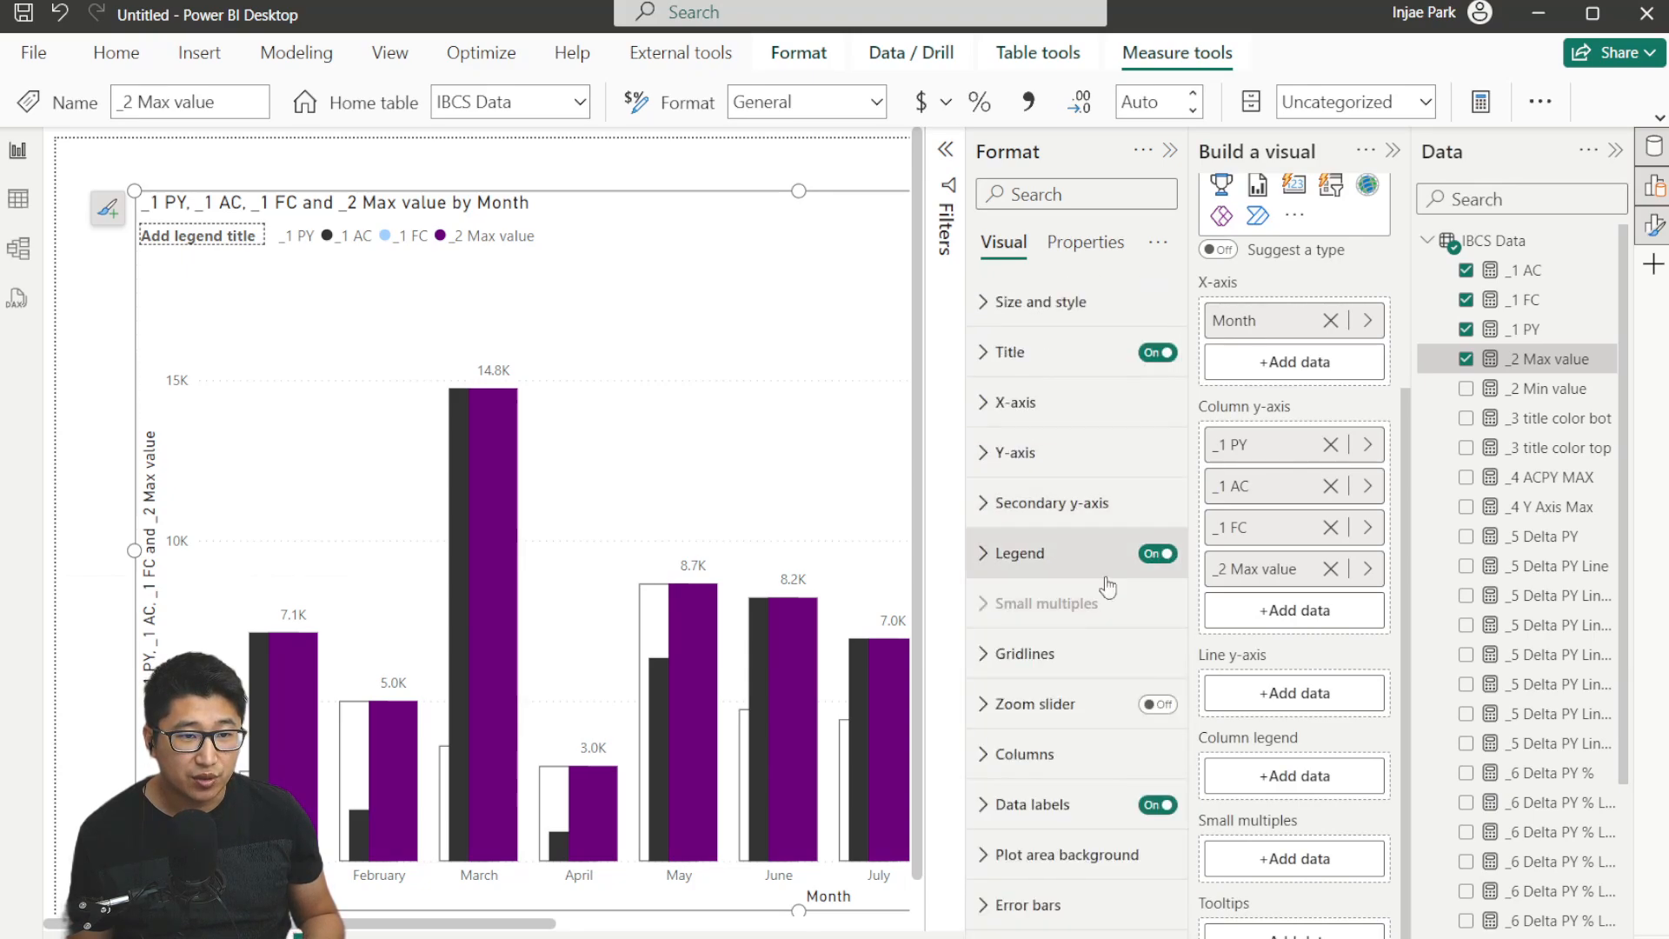
Make the _2 Max value columns white with 100% transparency.
click(1081, 781)
click(1094, 467)
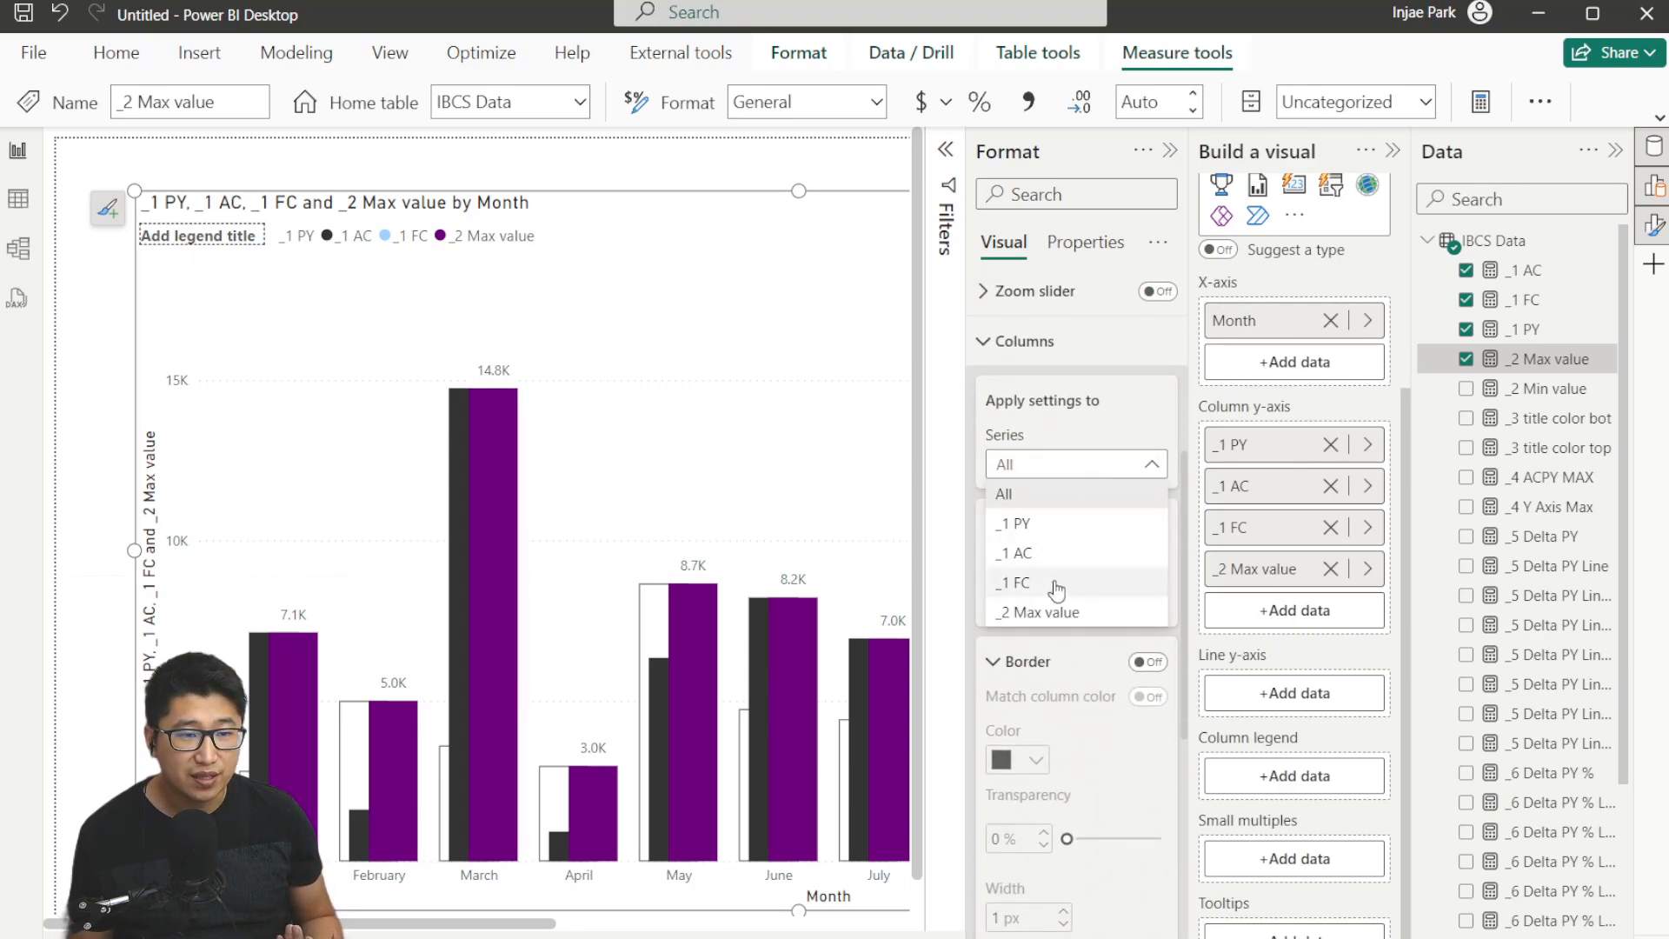
click(1043, 612)
scroll(1047, 452, down, 2)
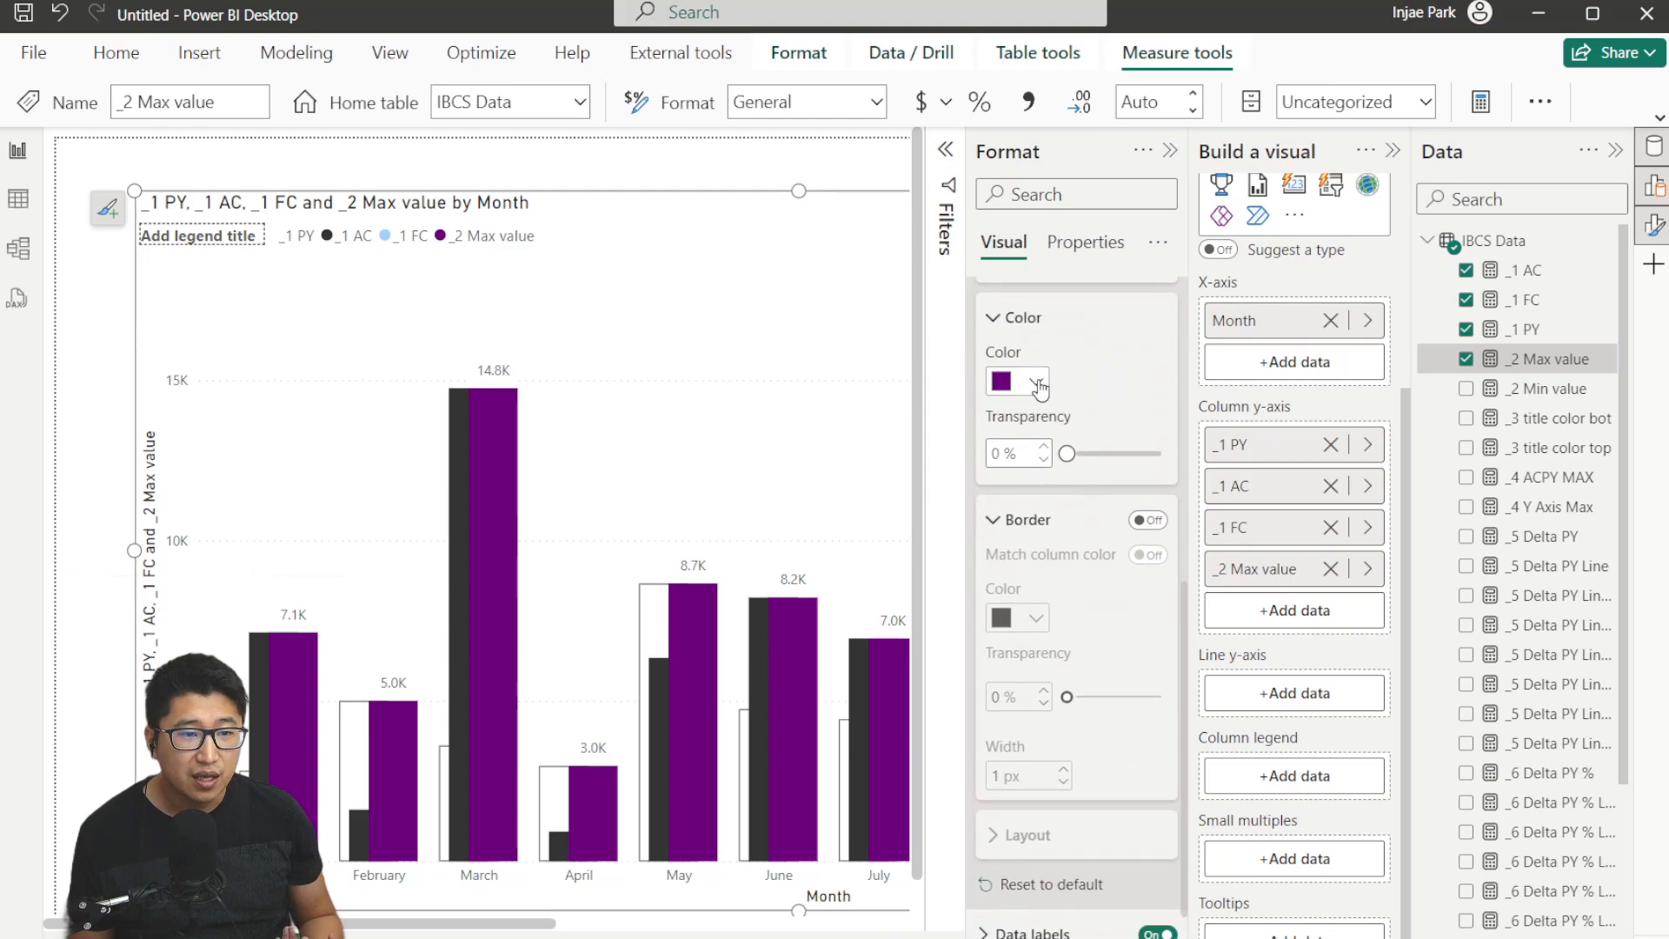
click(1036, 387)
click(1008, 462)
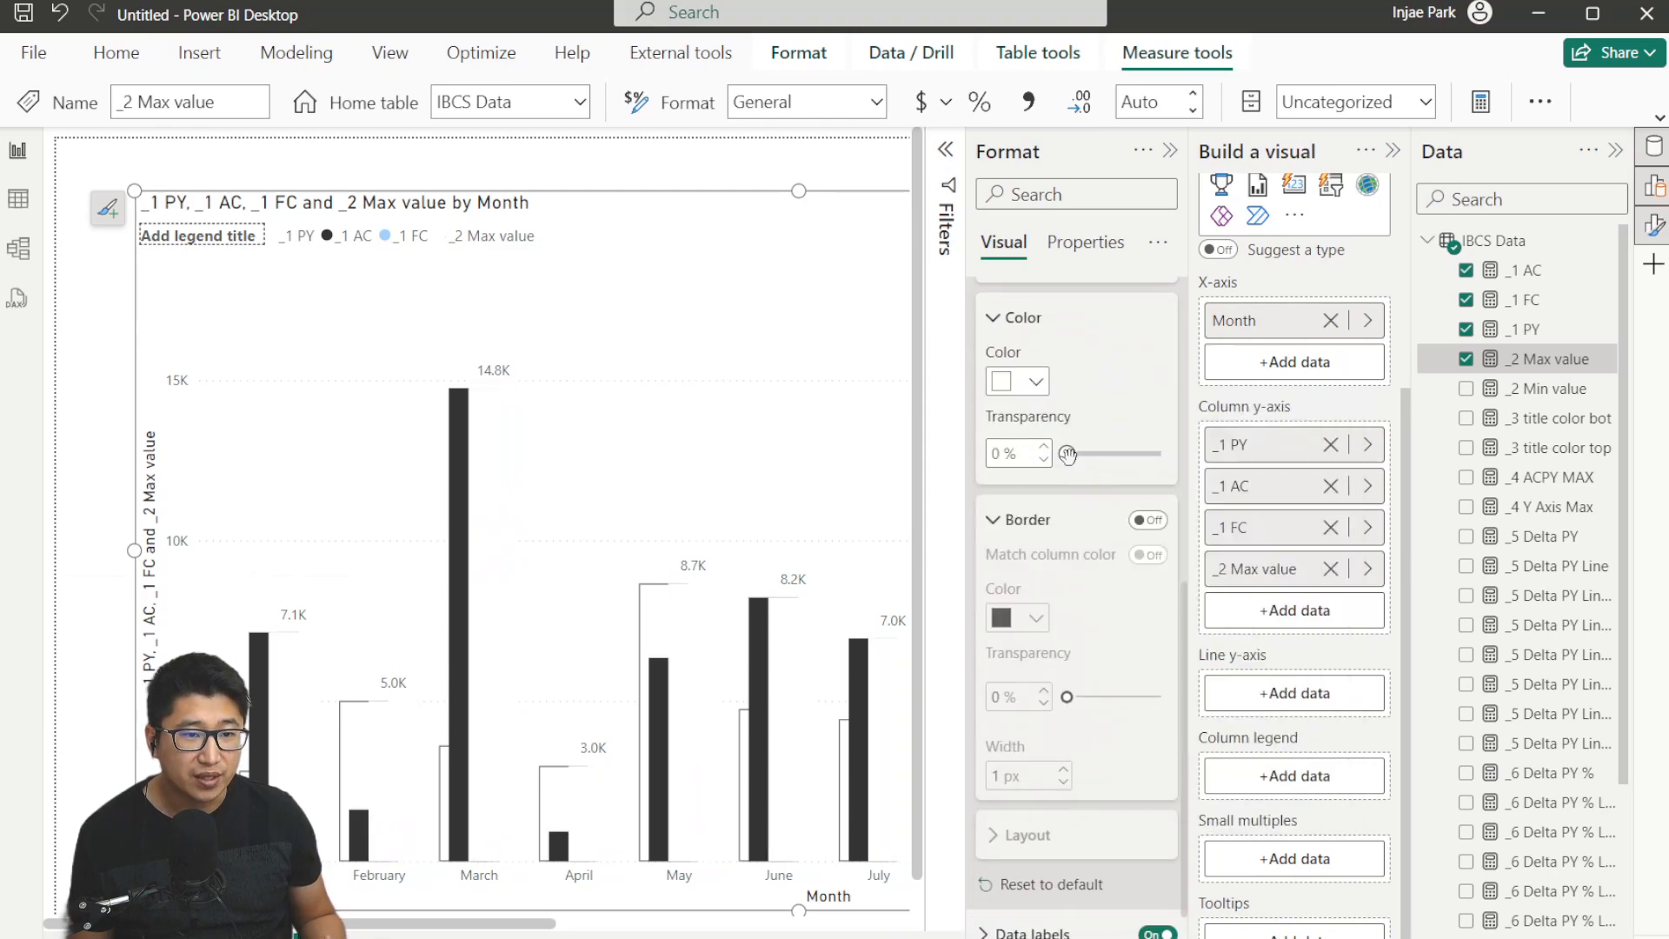
drag(1067, 453, 1160, 454)
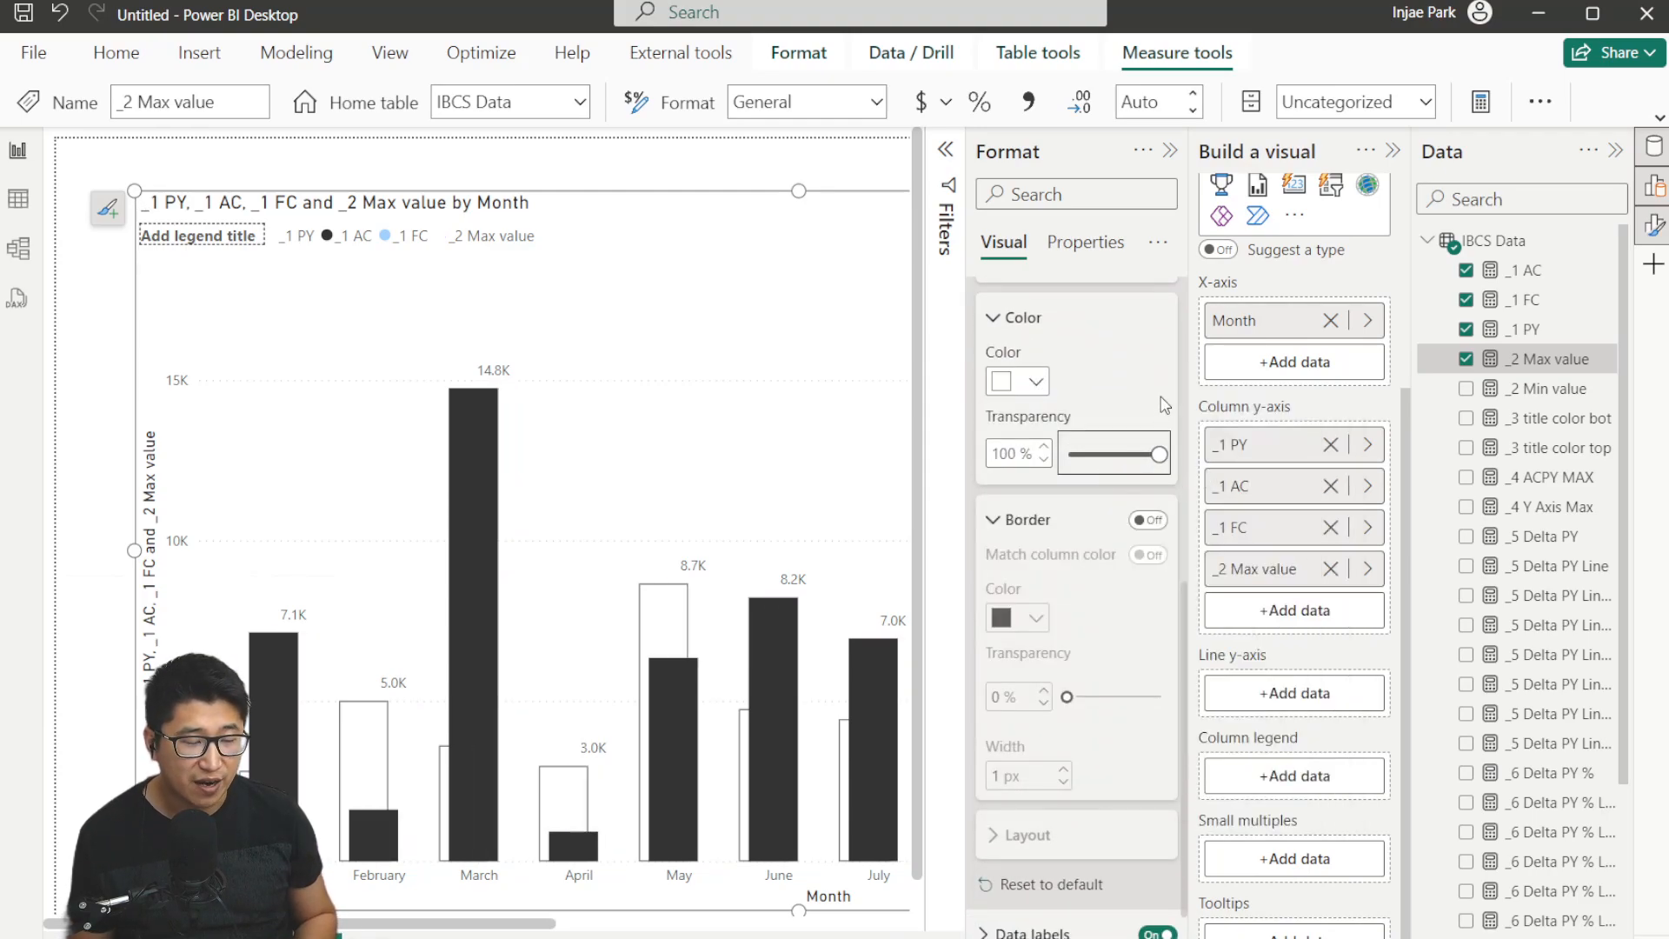
Set the data labels' value field to the _2 Max value measure.
scroll(1074, 507, up, 10)
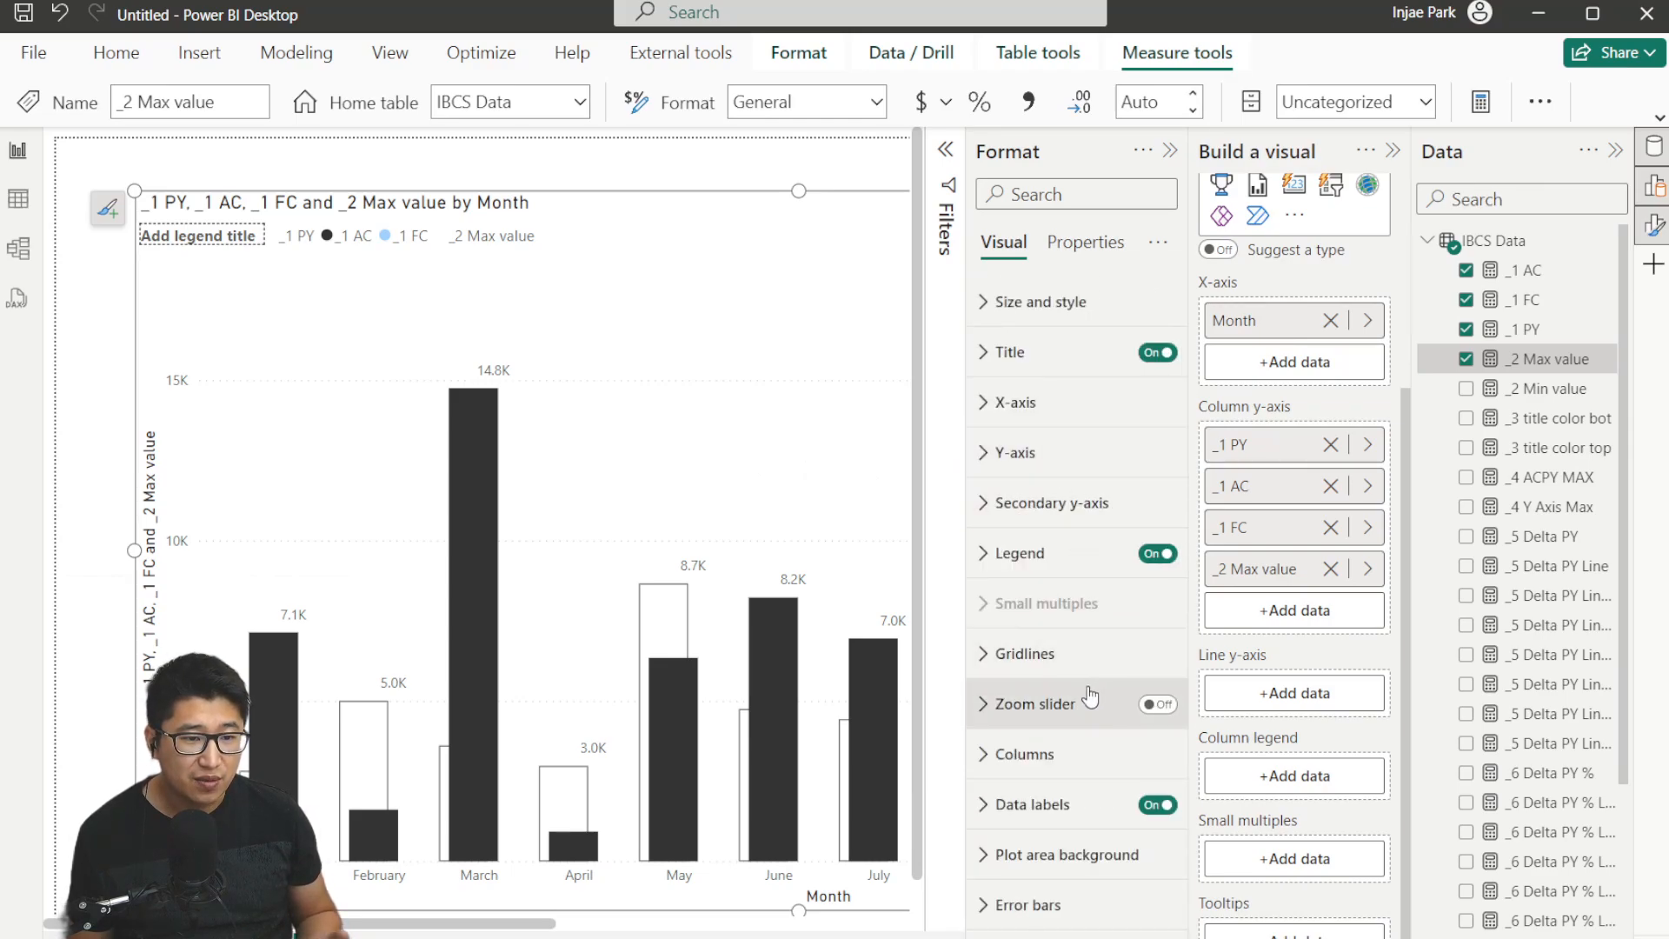
click(1052, 804)
scroll(1008, 522, down, 5)
scroll(1109, 600, down, 3)
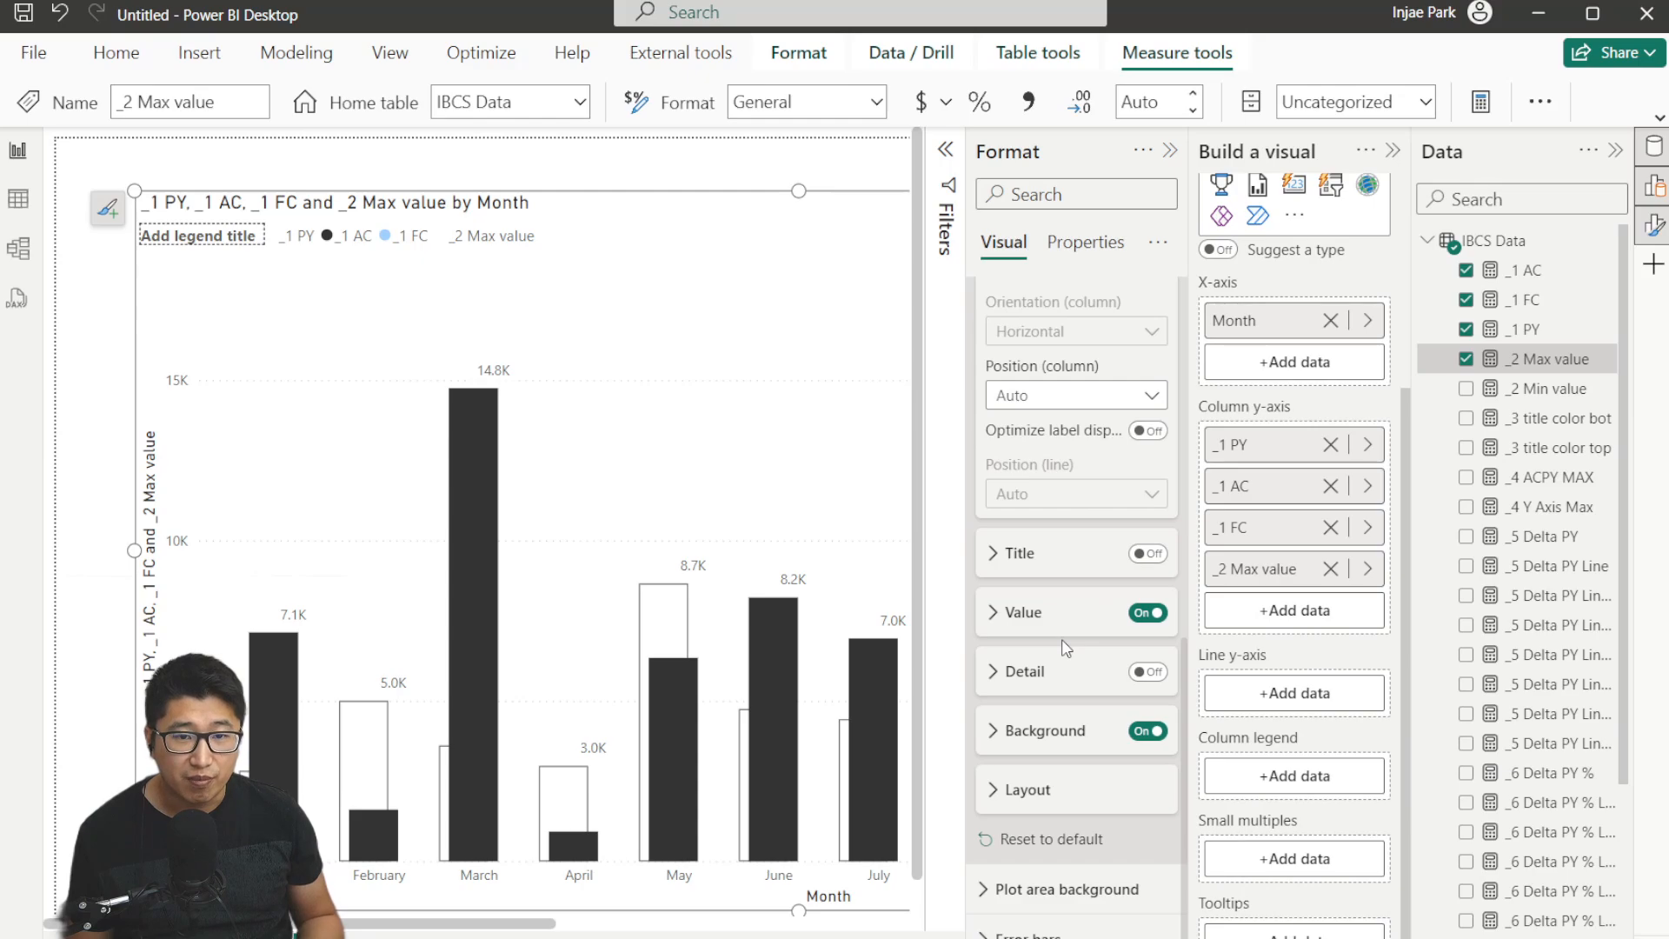
click(1046, 618)
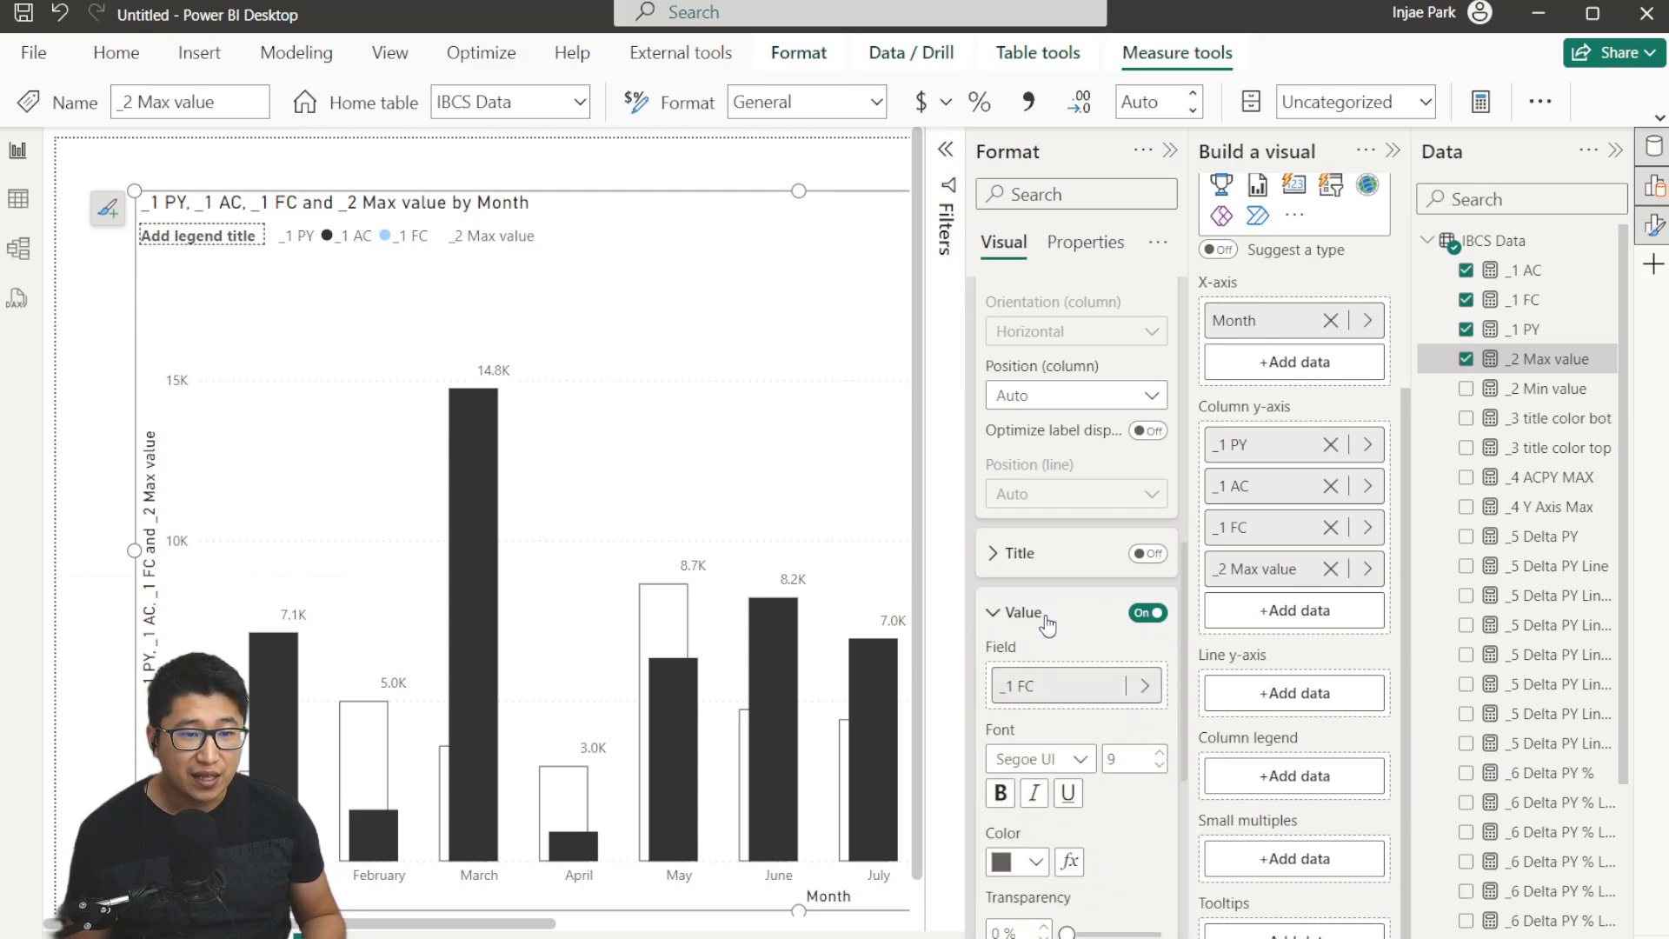
scroll(1062, 681, down, 1)
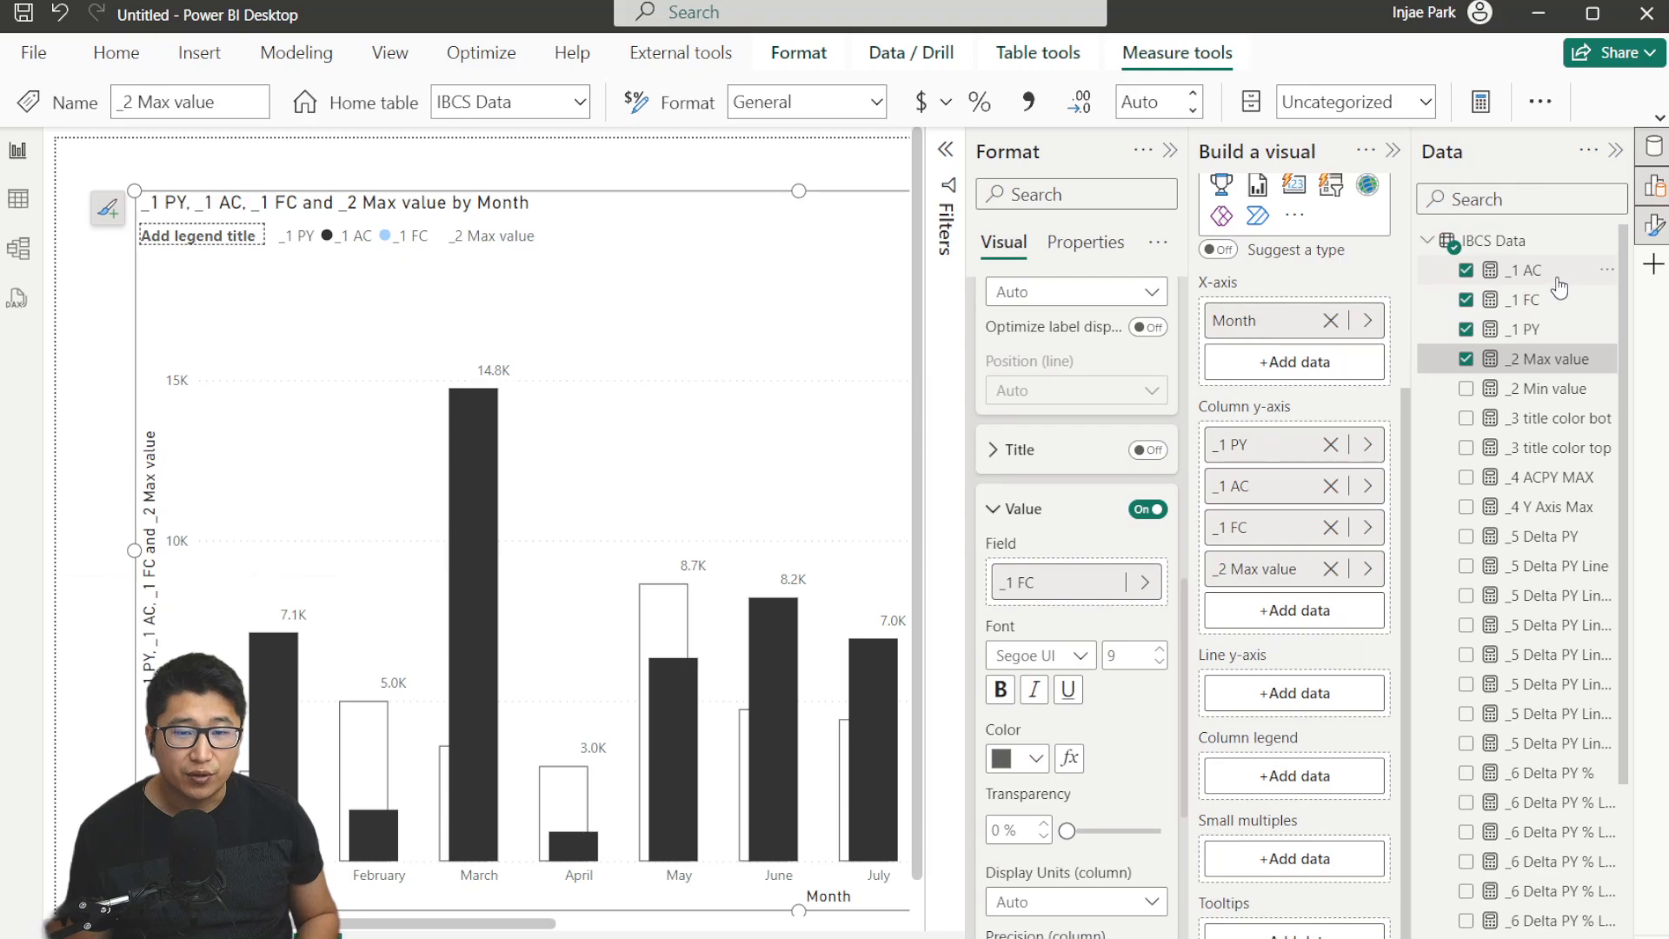
drag(1555, 359, 1071, 584)
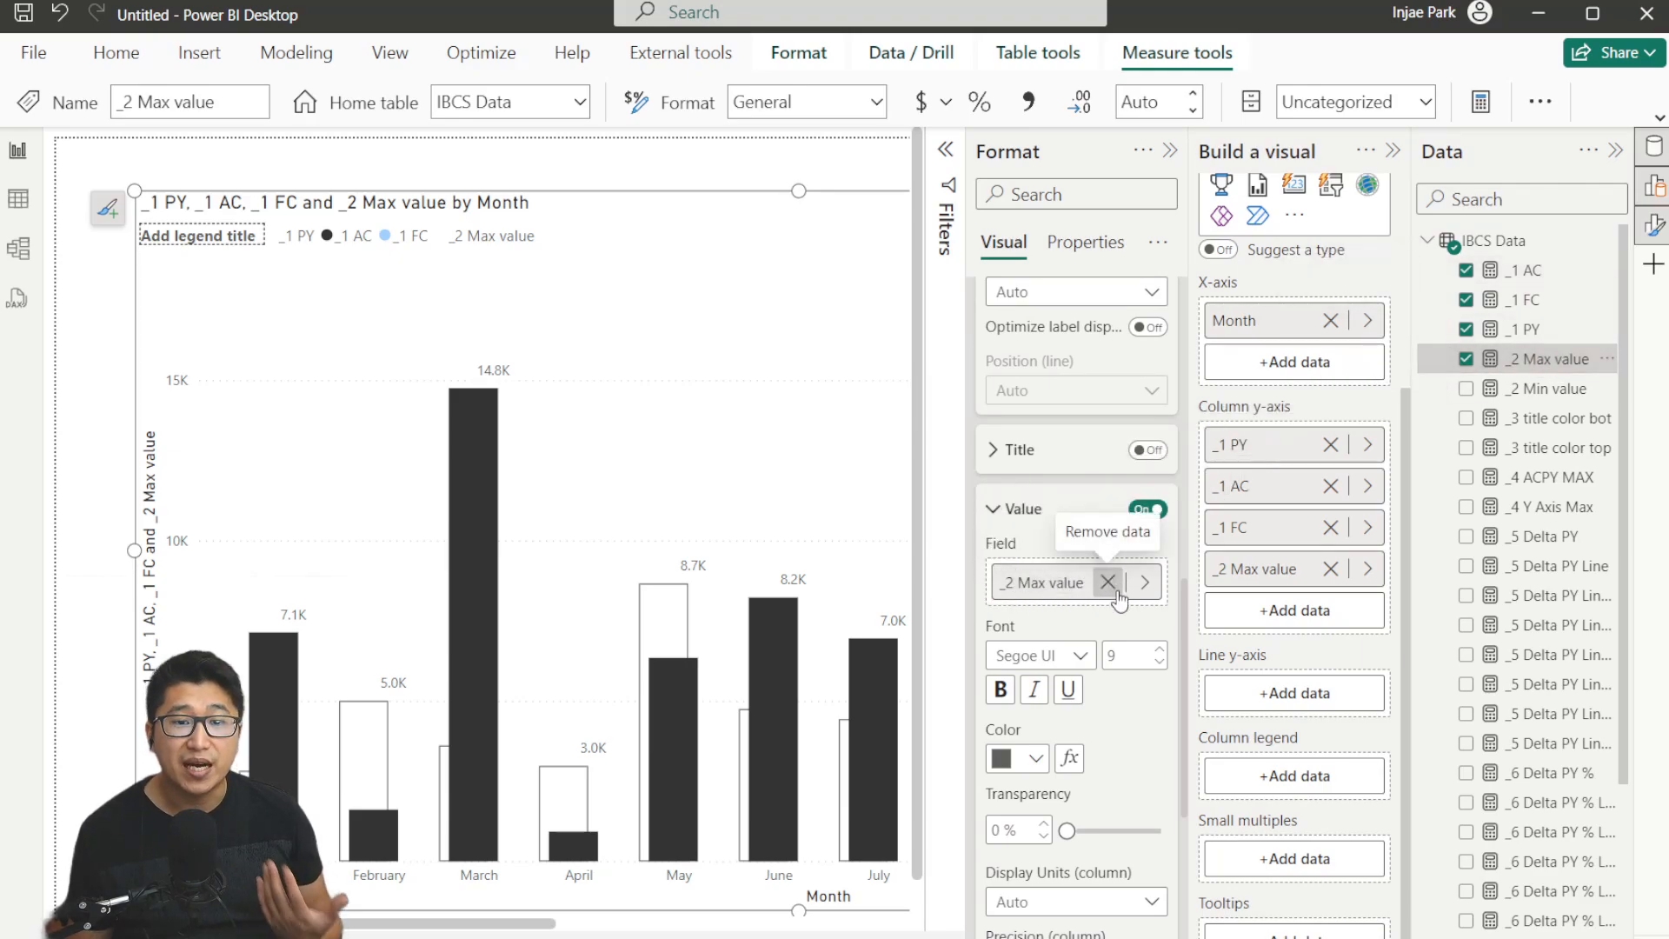
click(1022, 513)
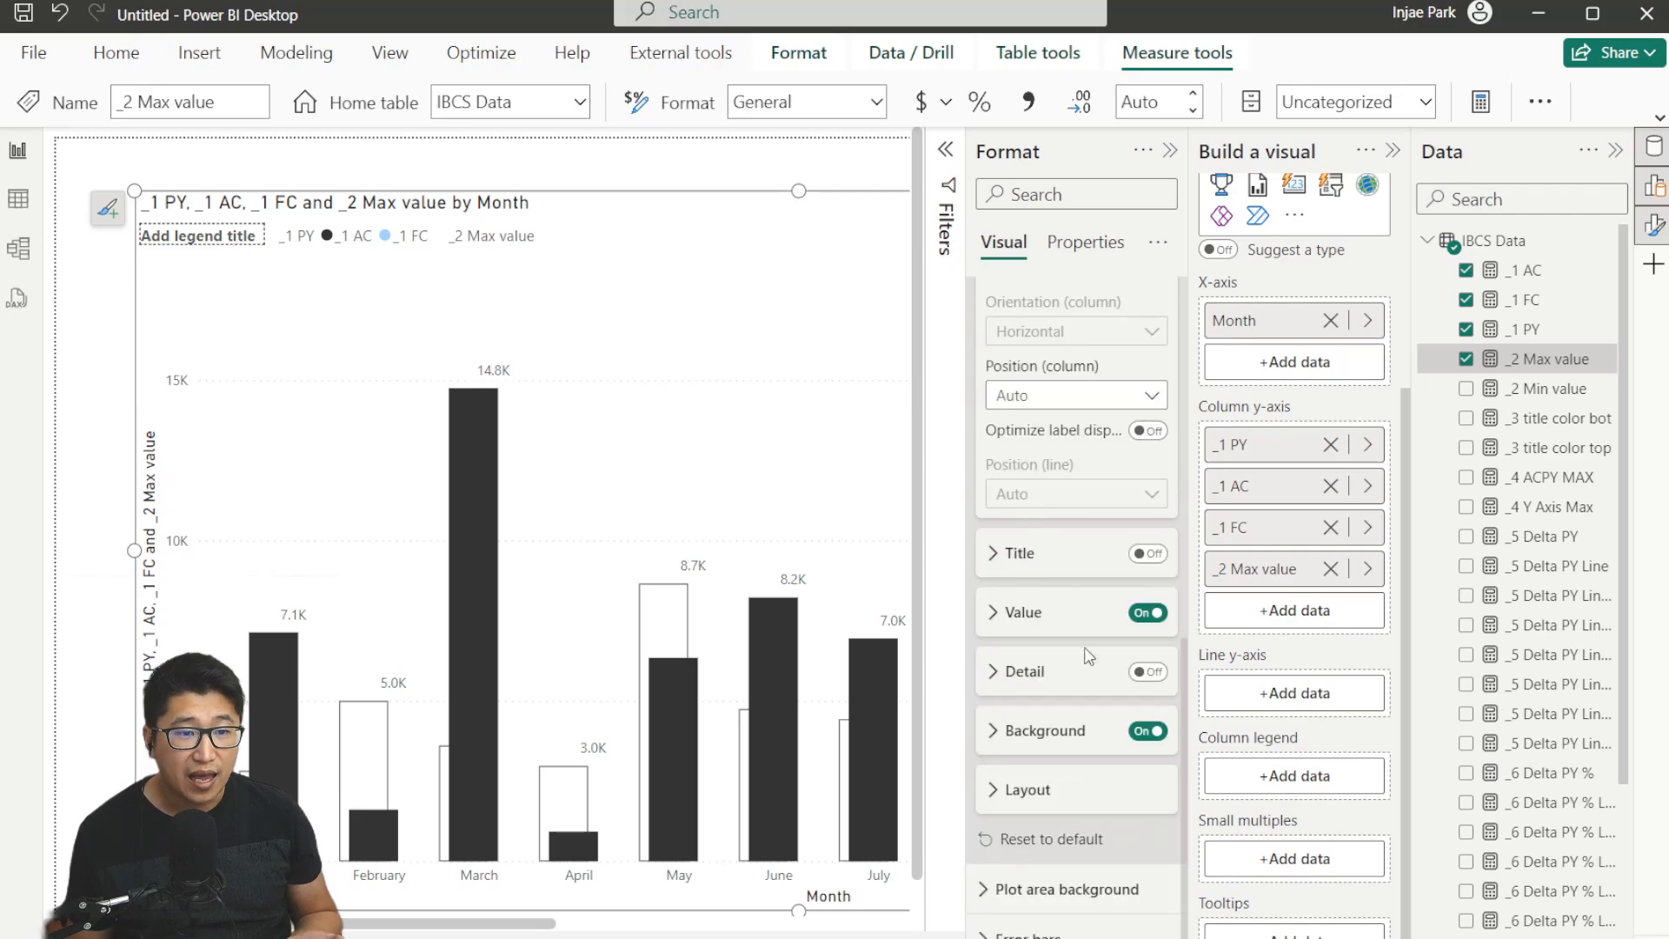
Turn on the data label detail and add the _2 Min value measure as its data.
click(1148, 672)
click(1015, 677)
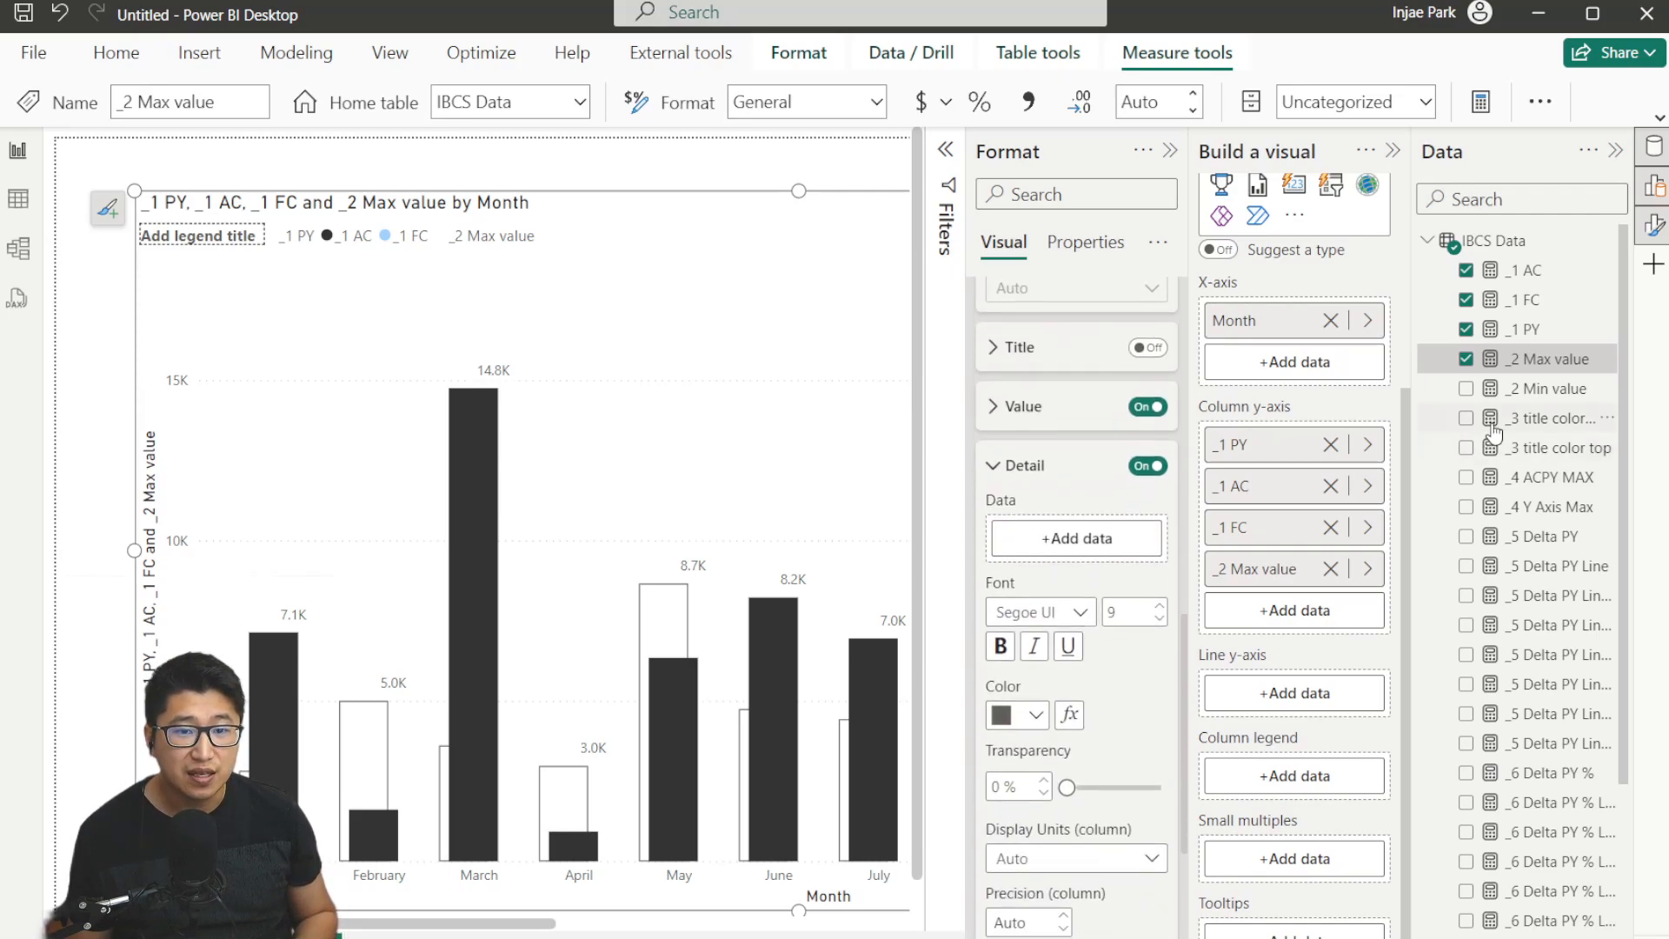
drag(1530, 389, 1077, 539)
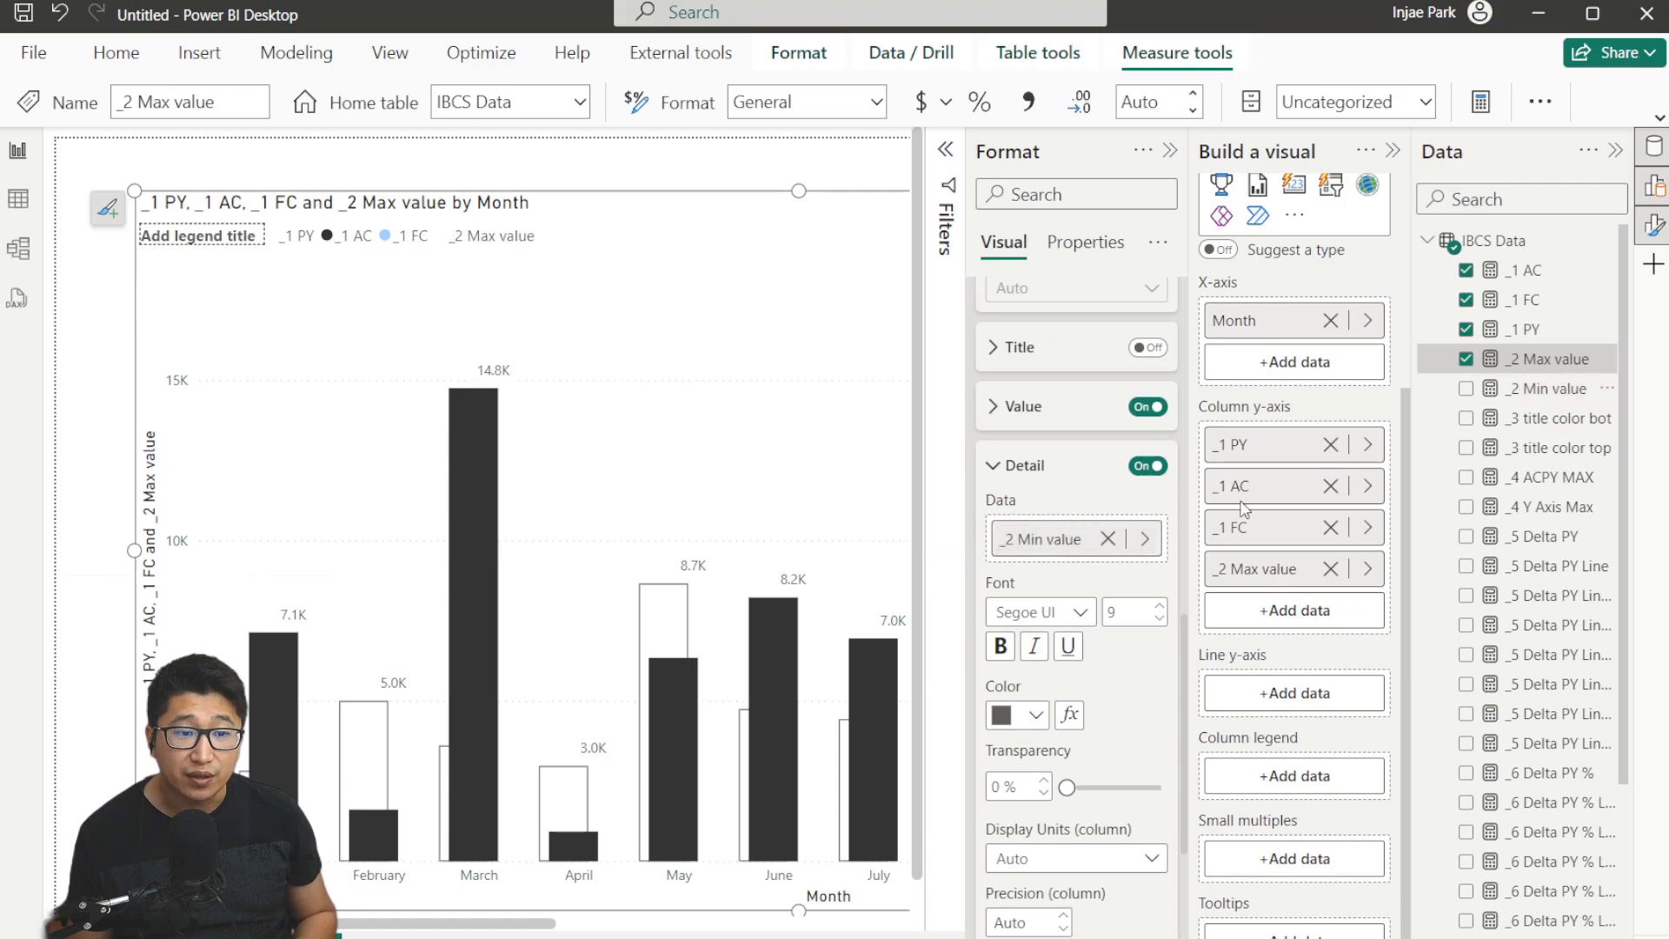
Review the _2 Min value measure's formula and the data label detail settings for individual series.
click(1543, 388)
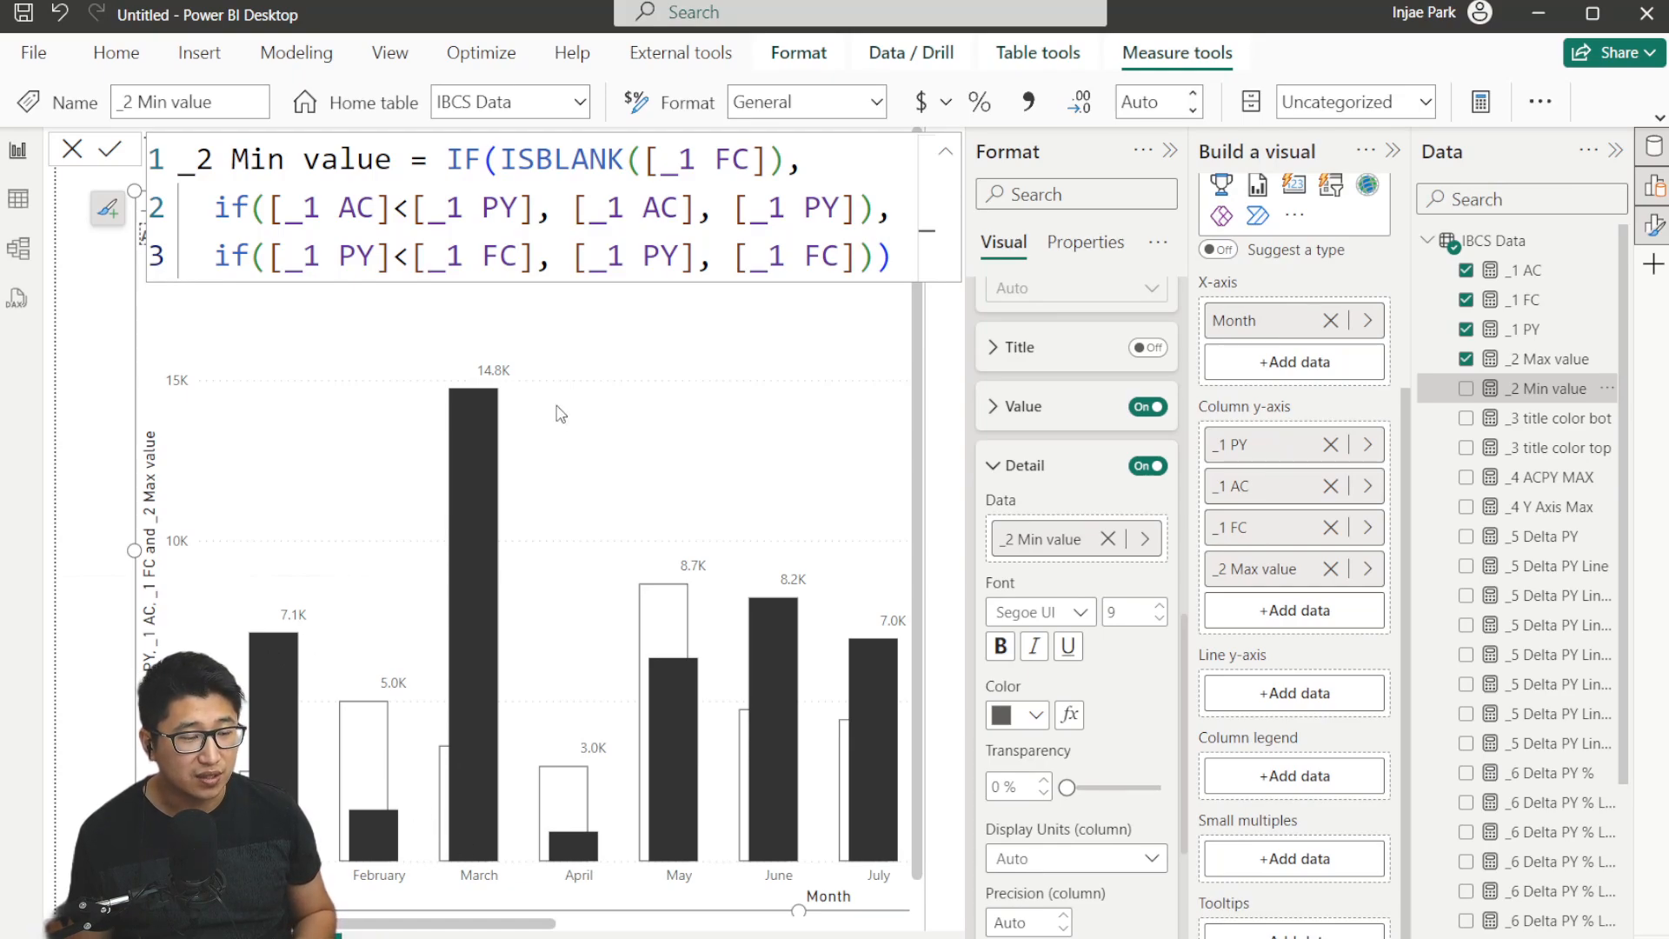
click(74, 150)
scroll(1093, 578, down, 2)
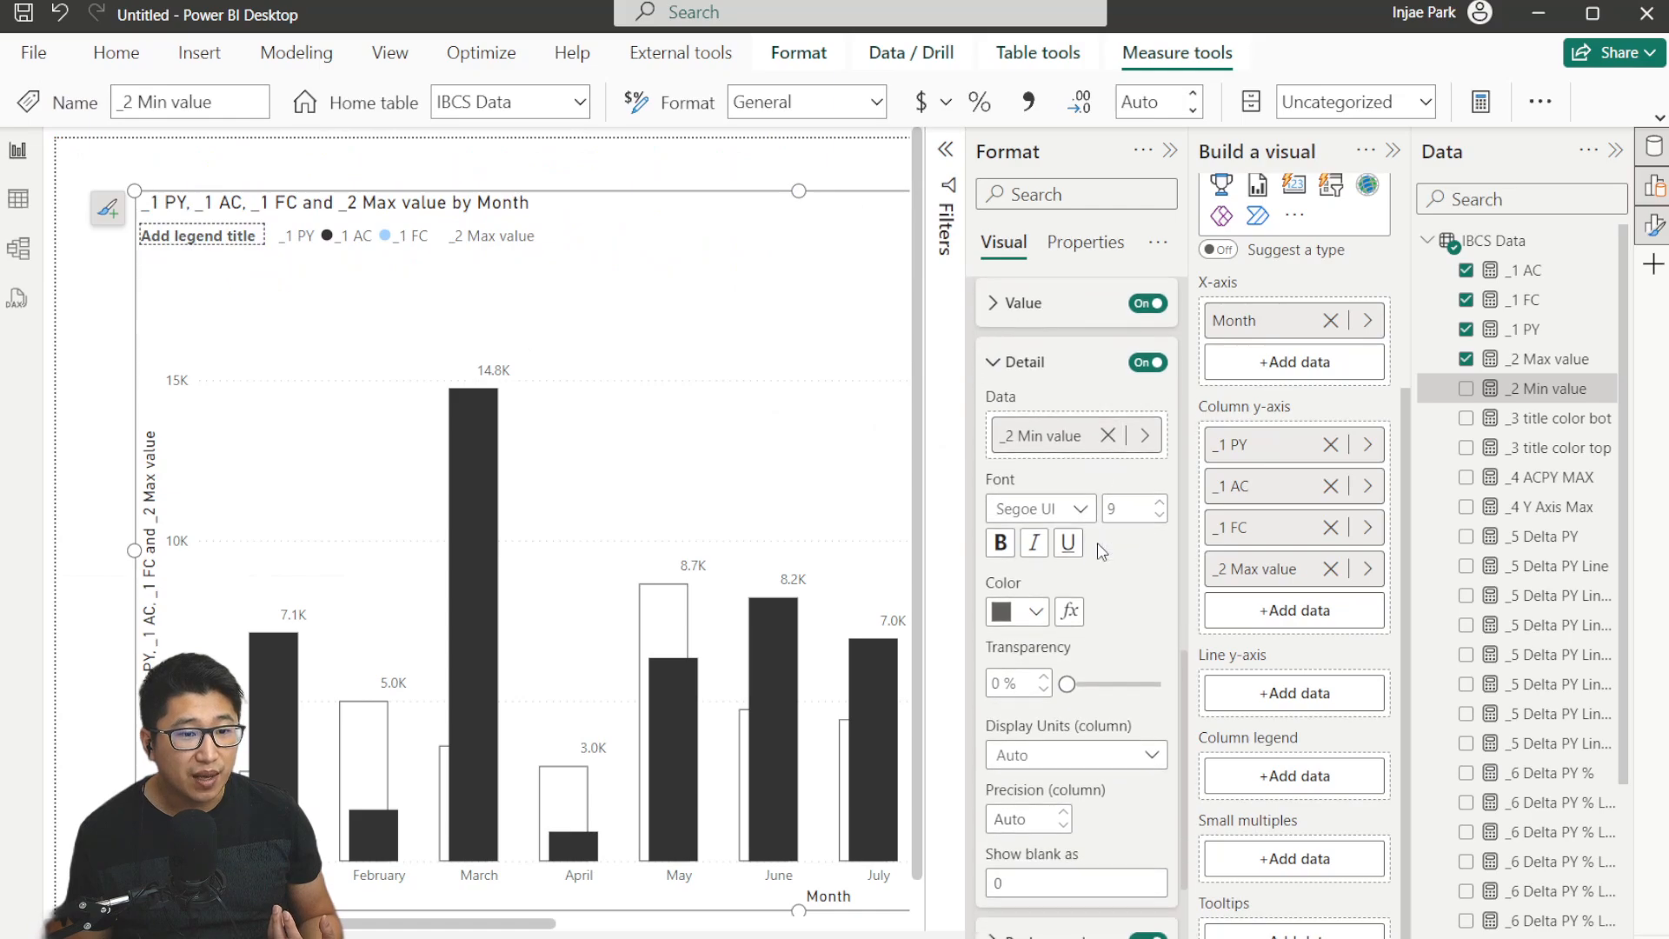
scroll(1019, 532, up, 3)
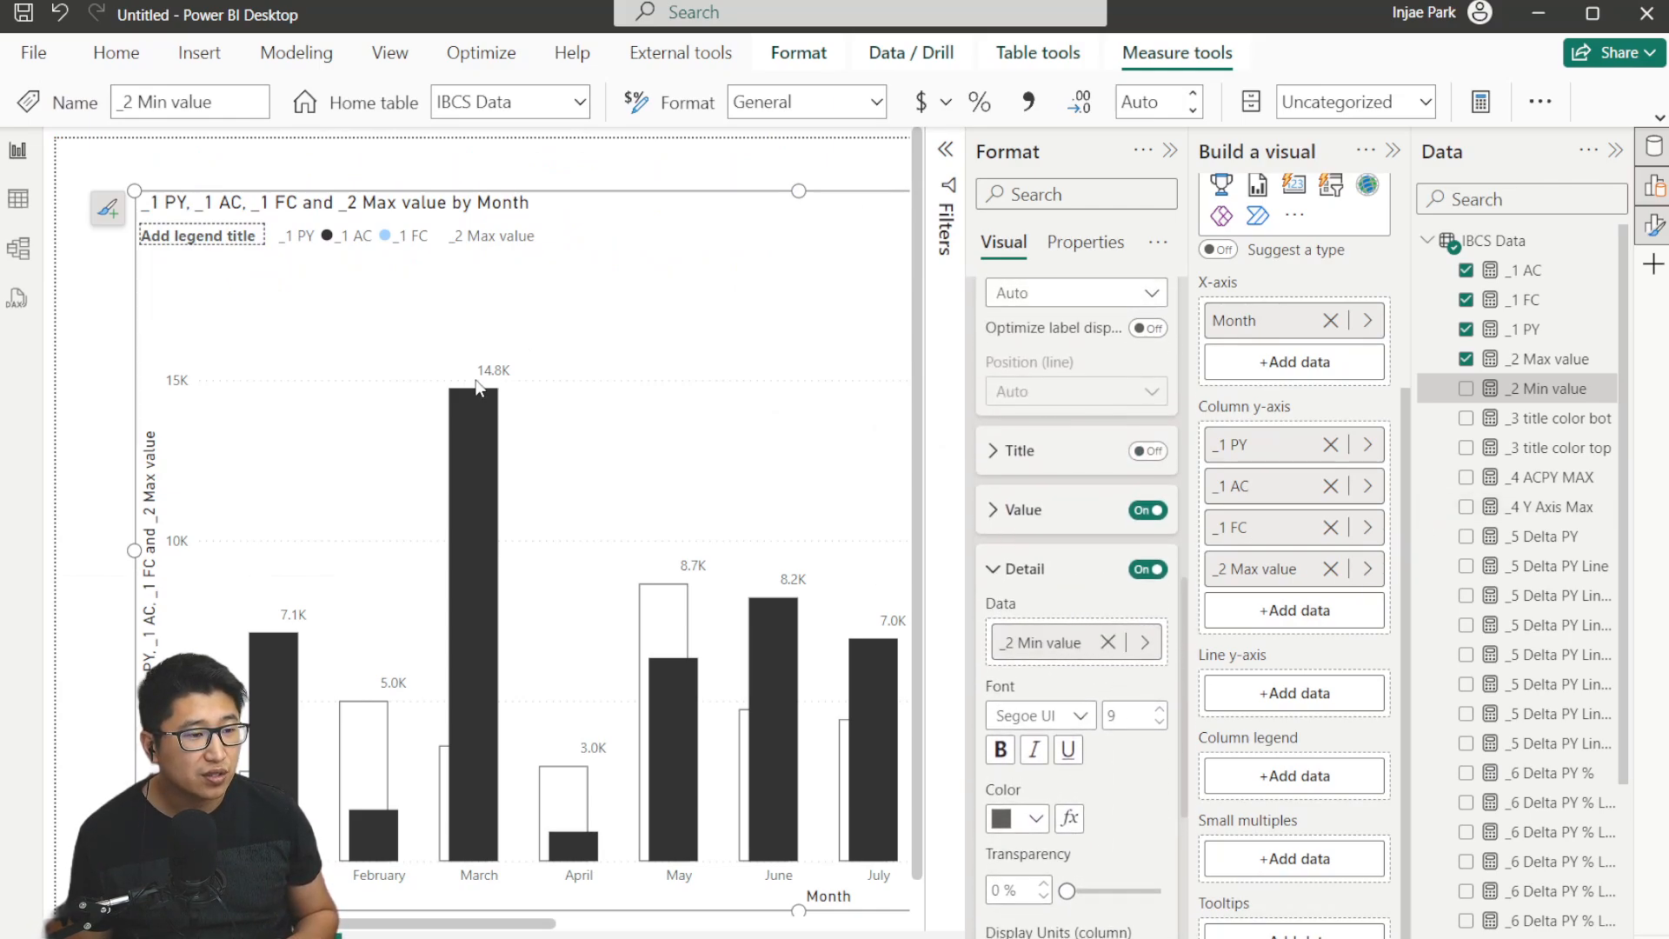
click(1169, 153)
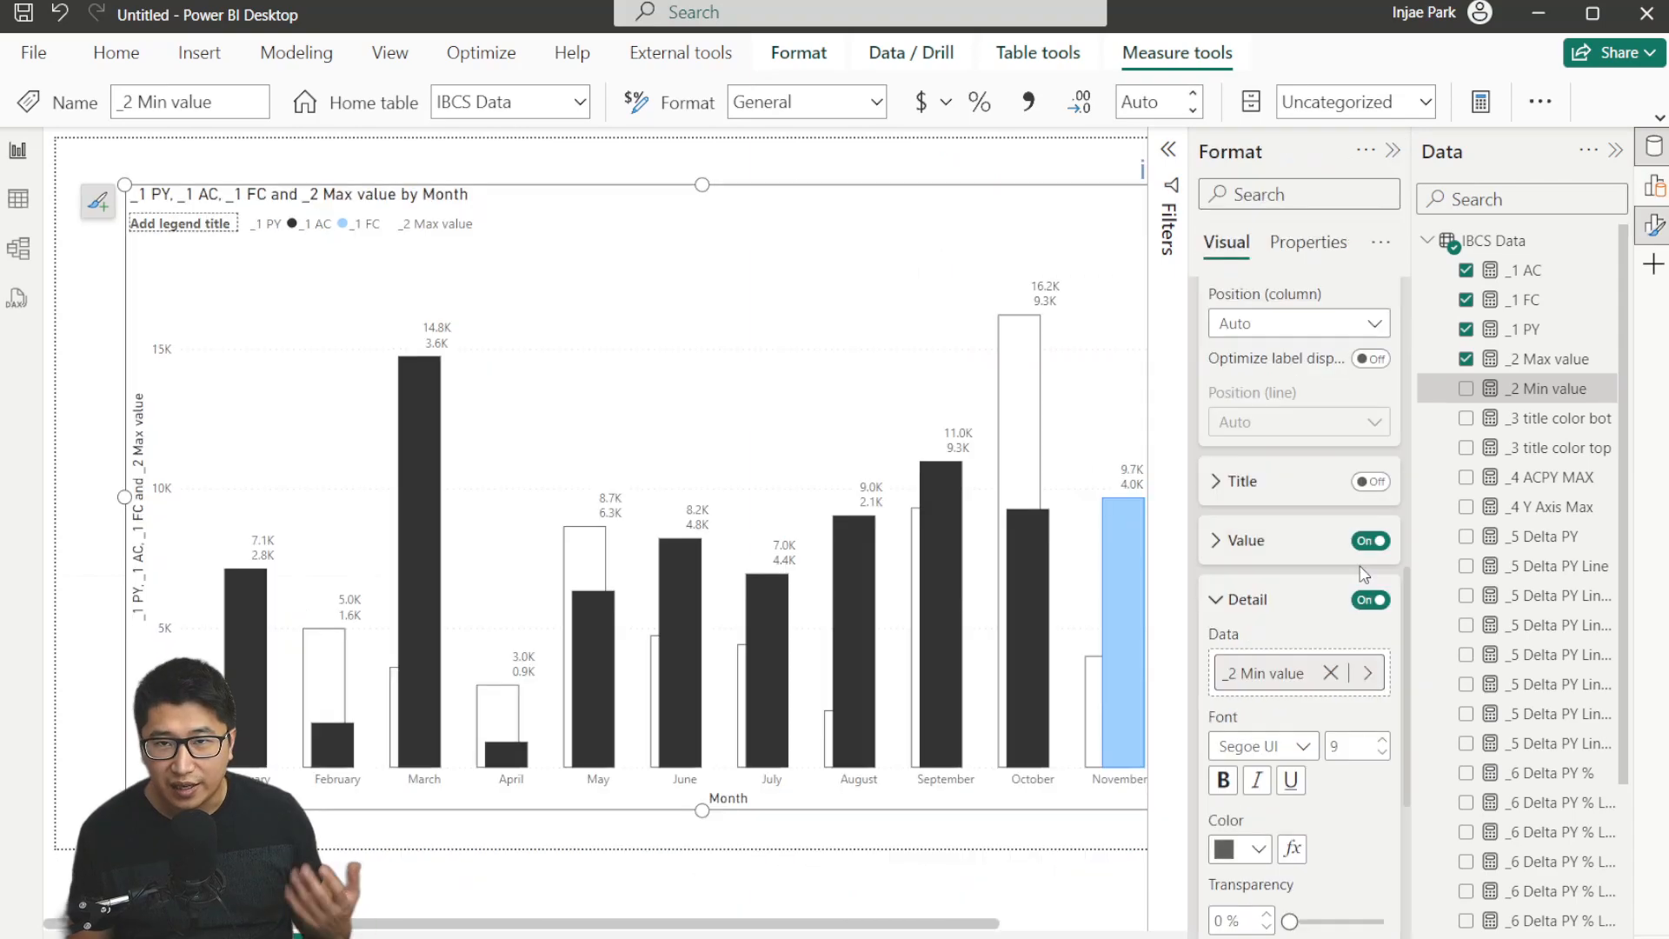
scroll(1283, 360, up, 5)
click(1299, 513)
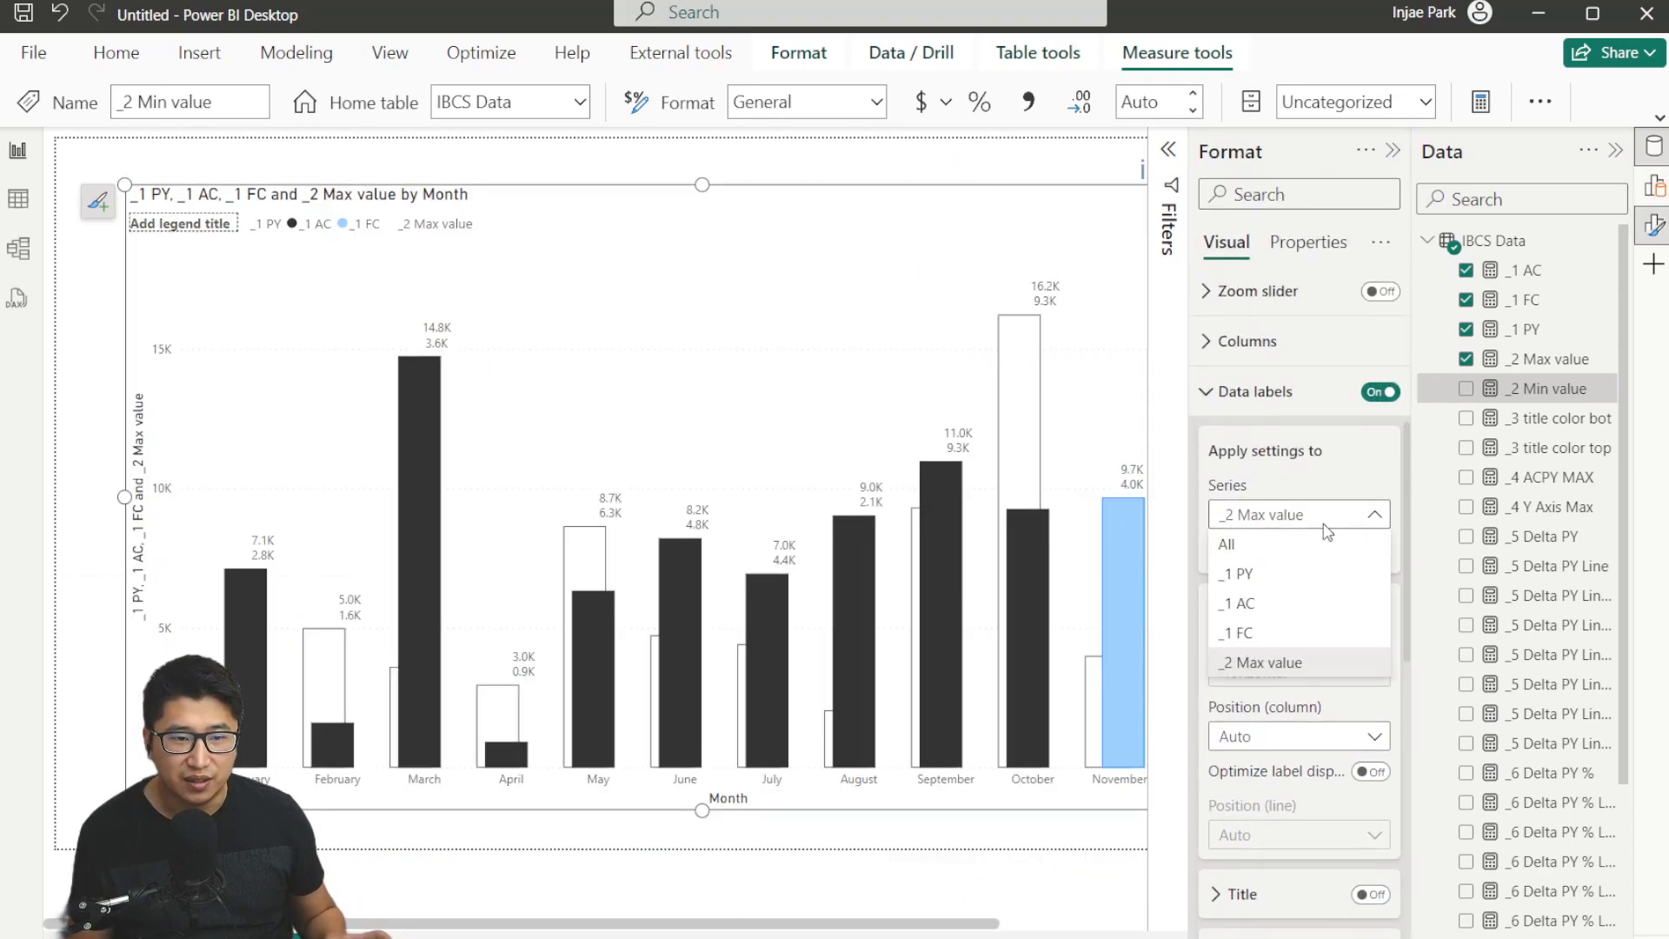
scroll(1307, 632, down, 4)
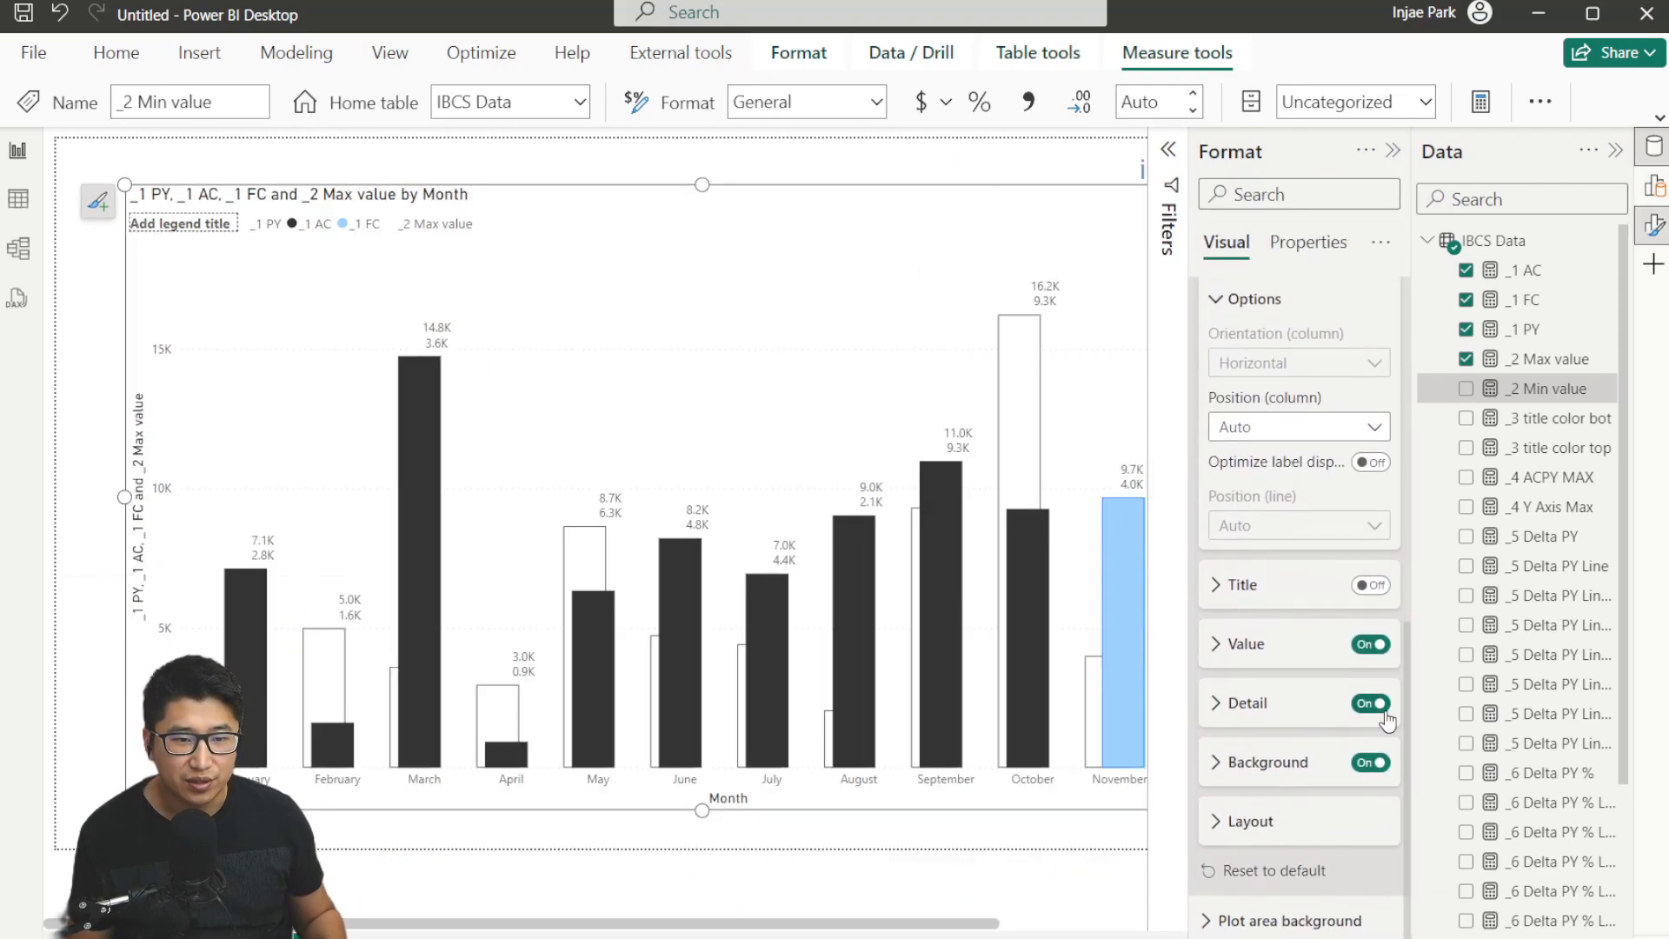
scroll(1369, 608, up, 3)
click(1371, 550)
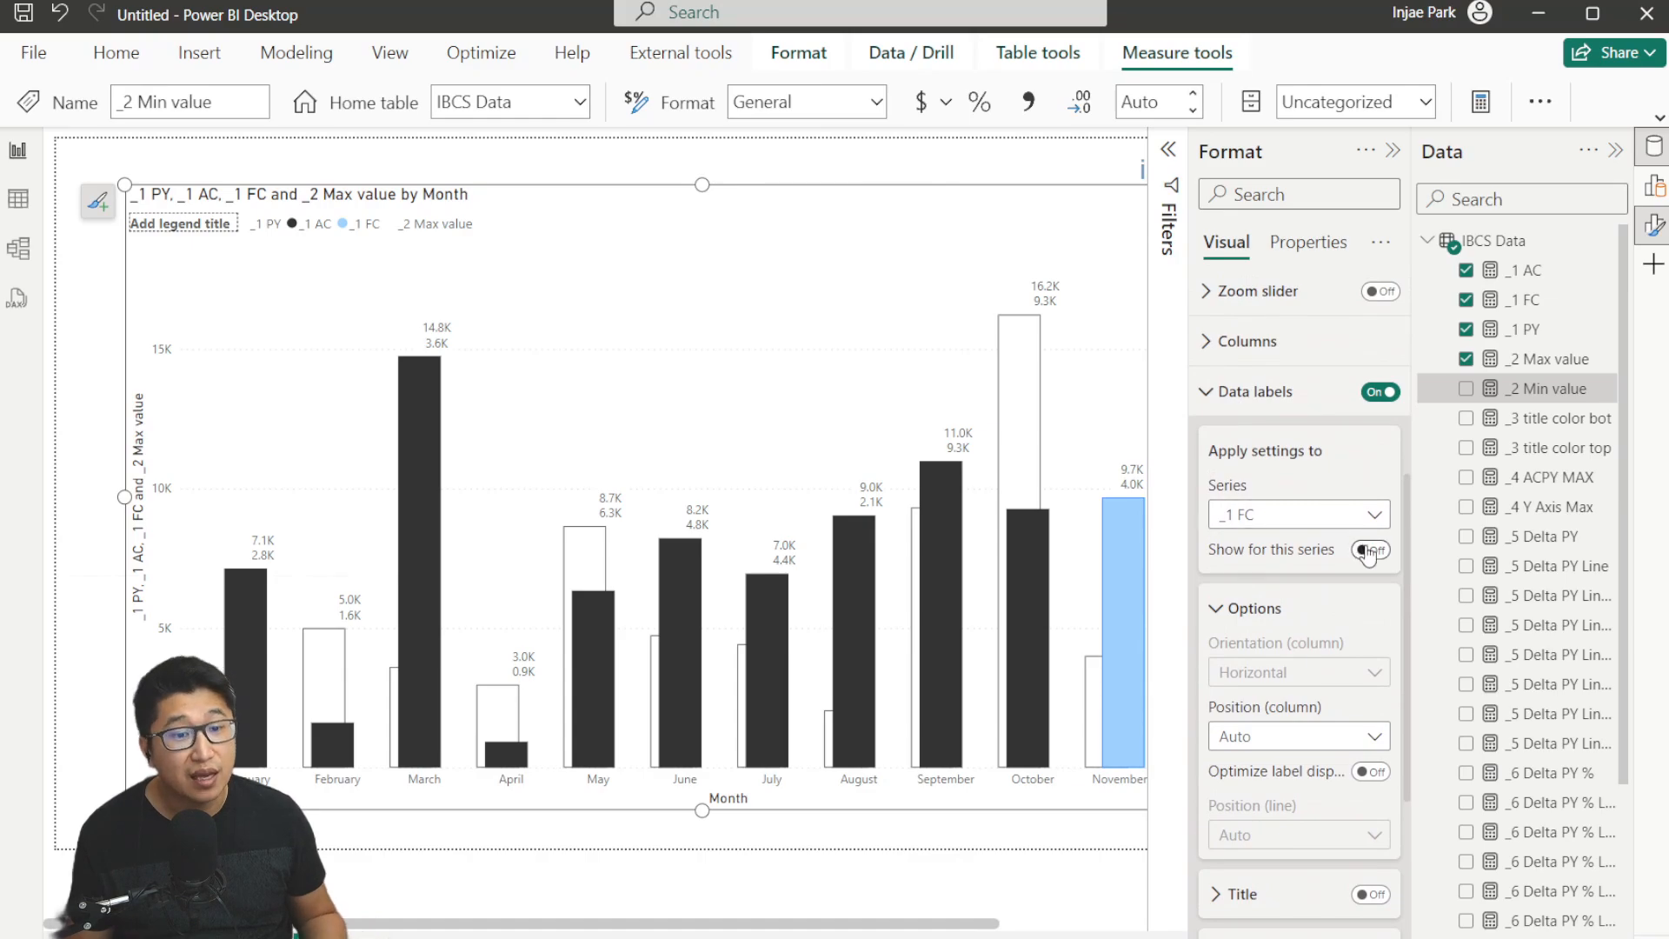
scroll(1357, 556, down, 4)
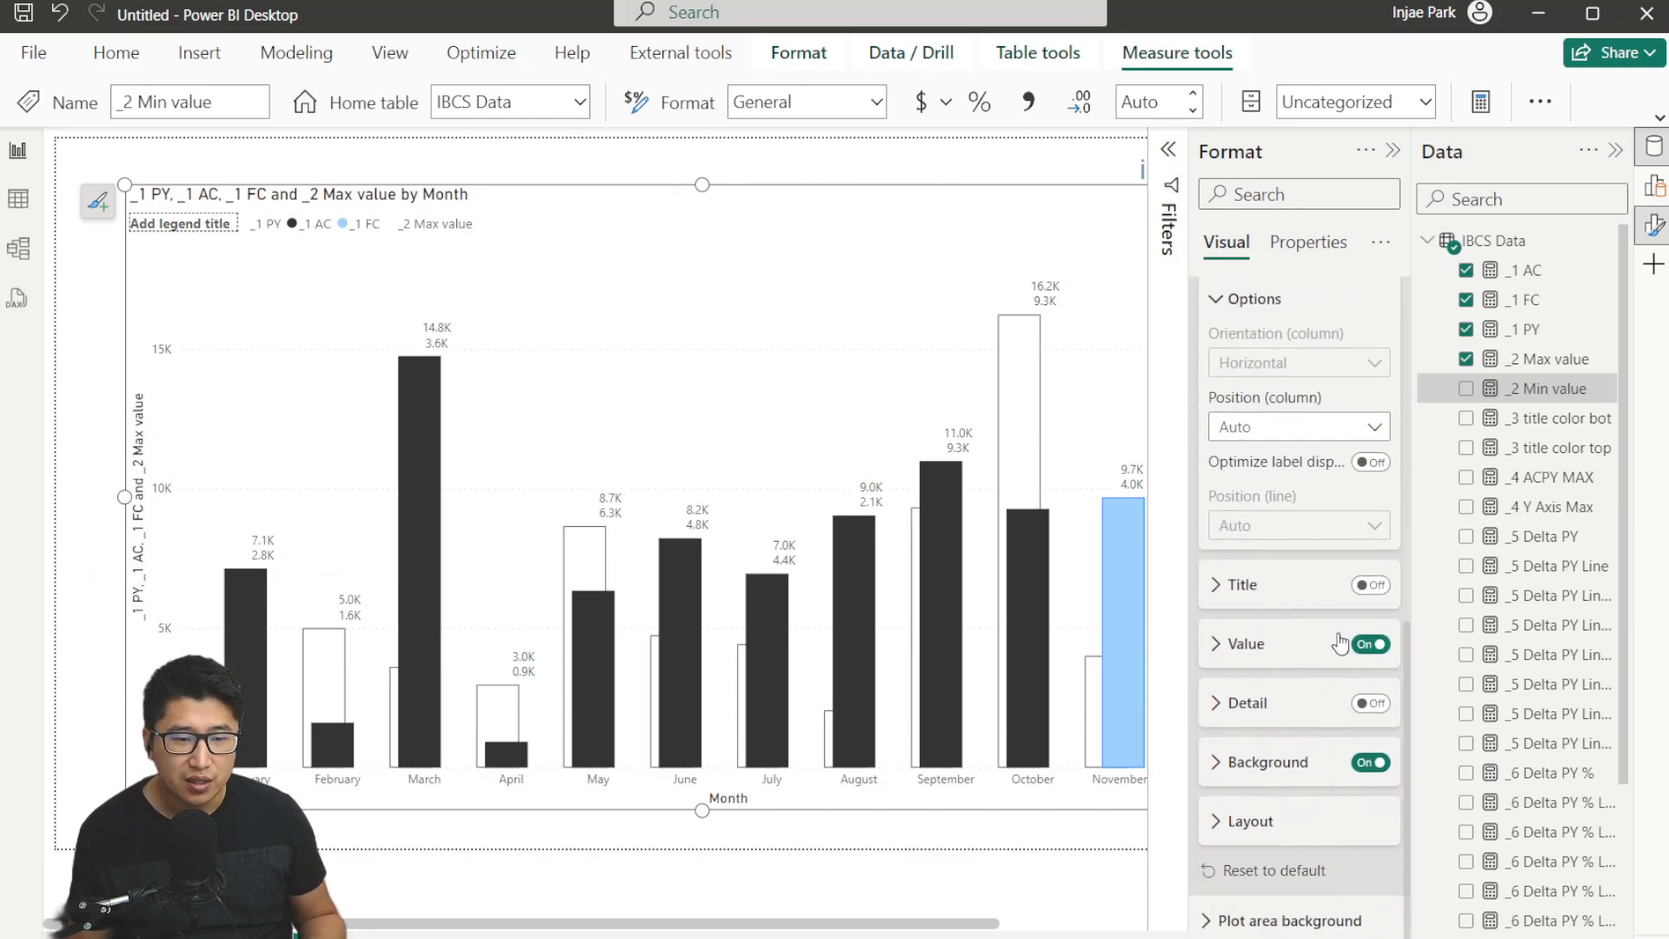
scroll(1349, 715, up, 3)
click(1304, 571)
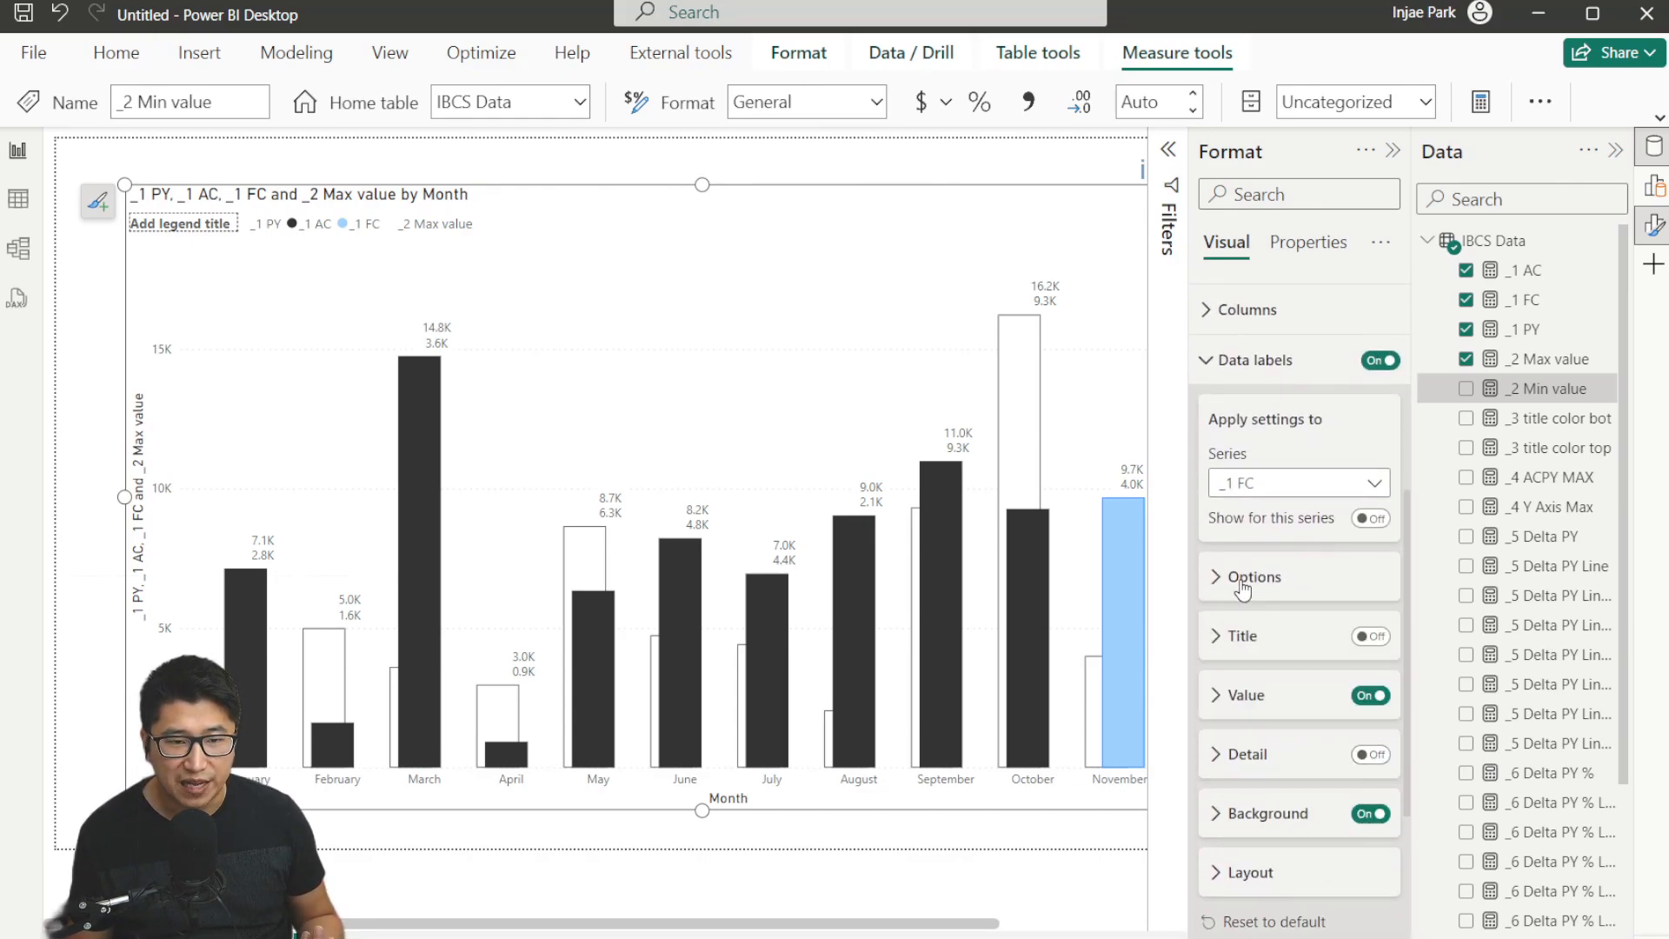
click(1339, 484)
click(1270, 630)
scroll(1330, 635, down, 5)
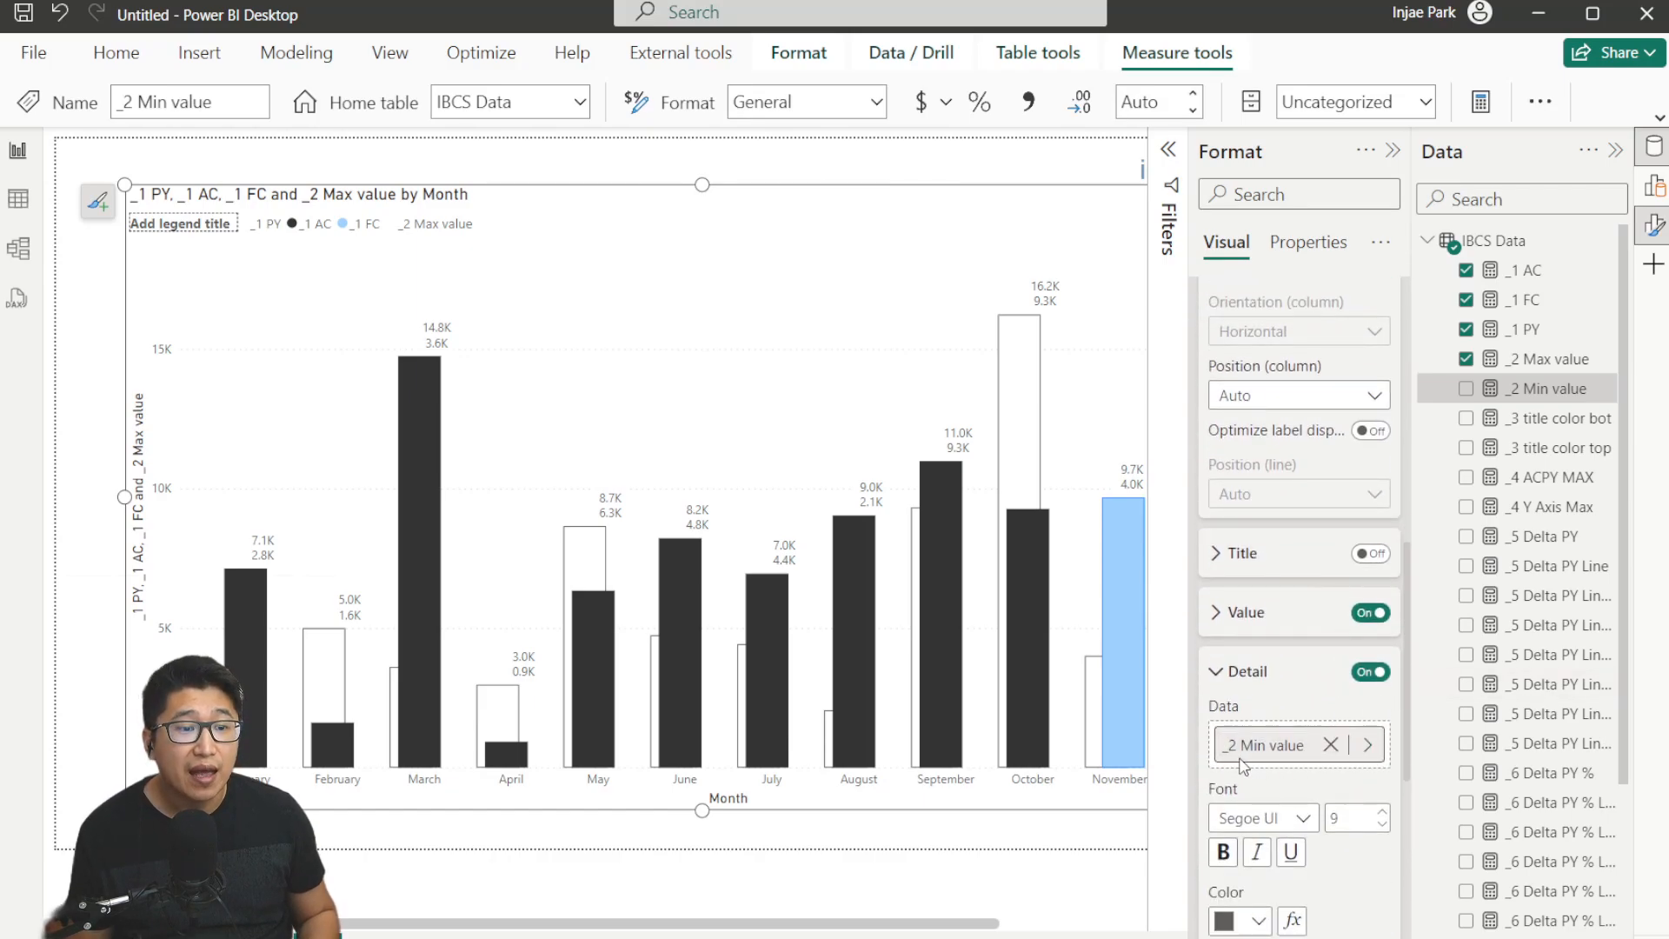
scroll(1265, 755, down, 2)
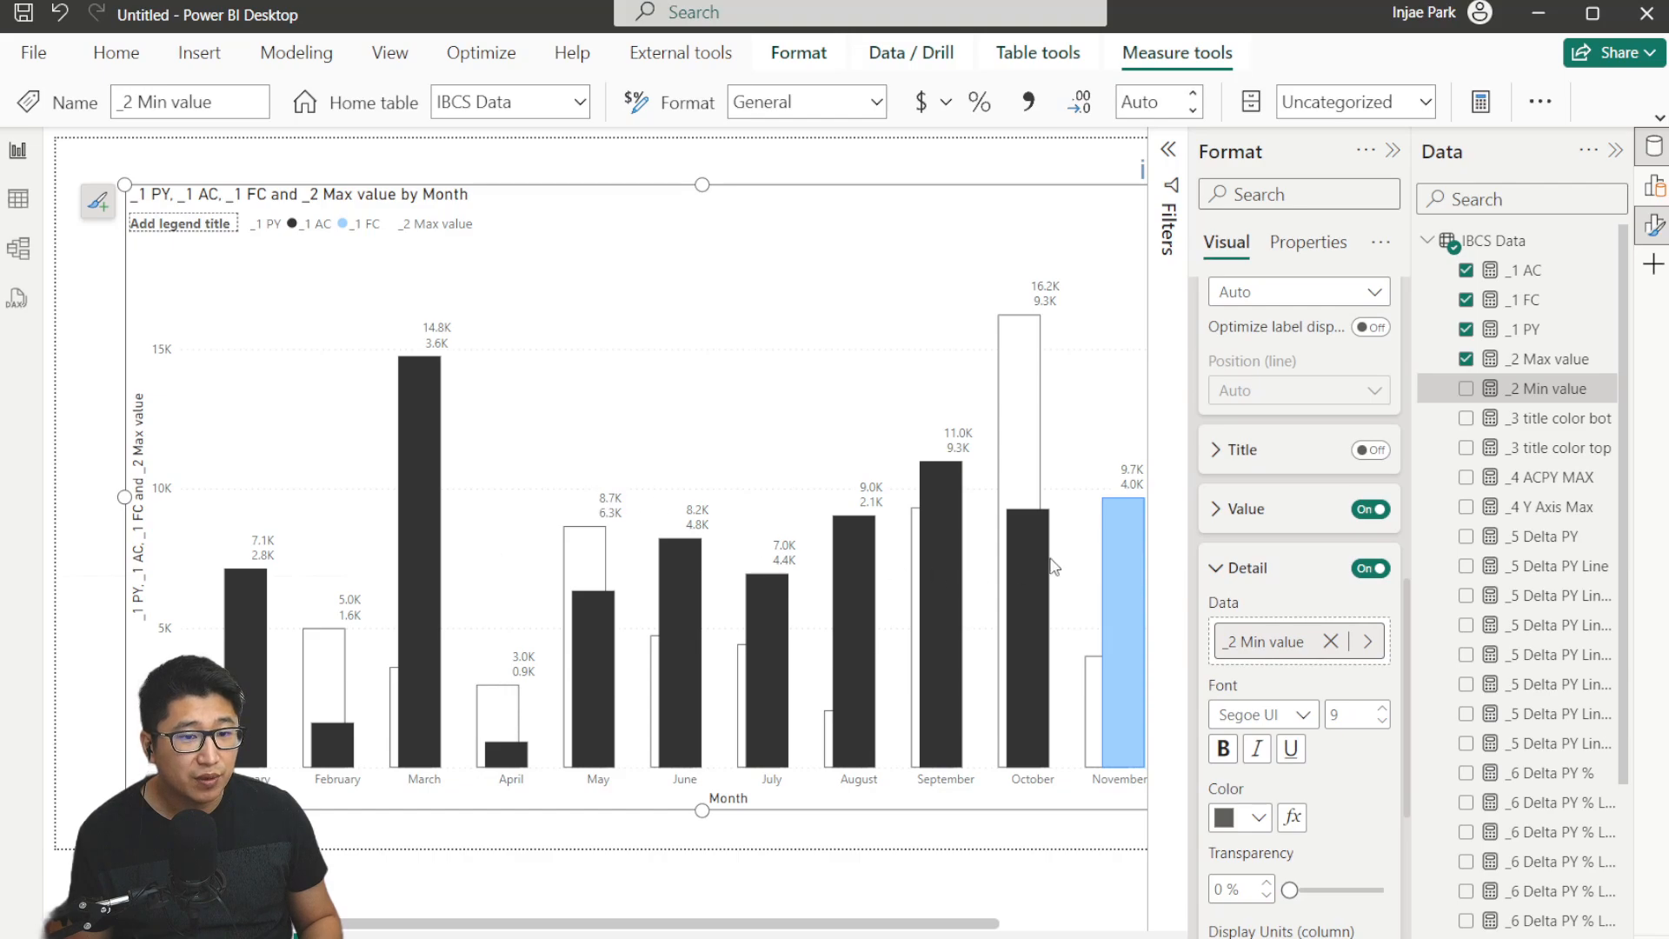
scroll(1368, 759, down, 1)
scroll(1368, 759, down, 1)
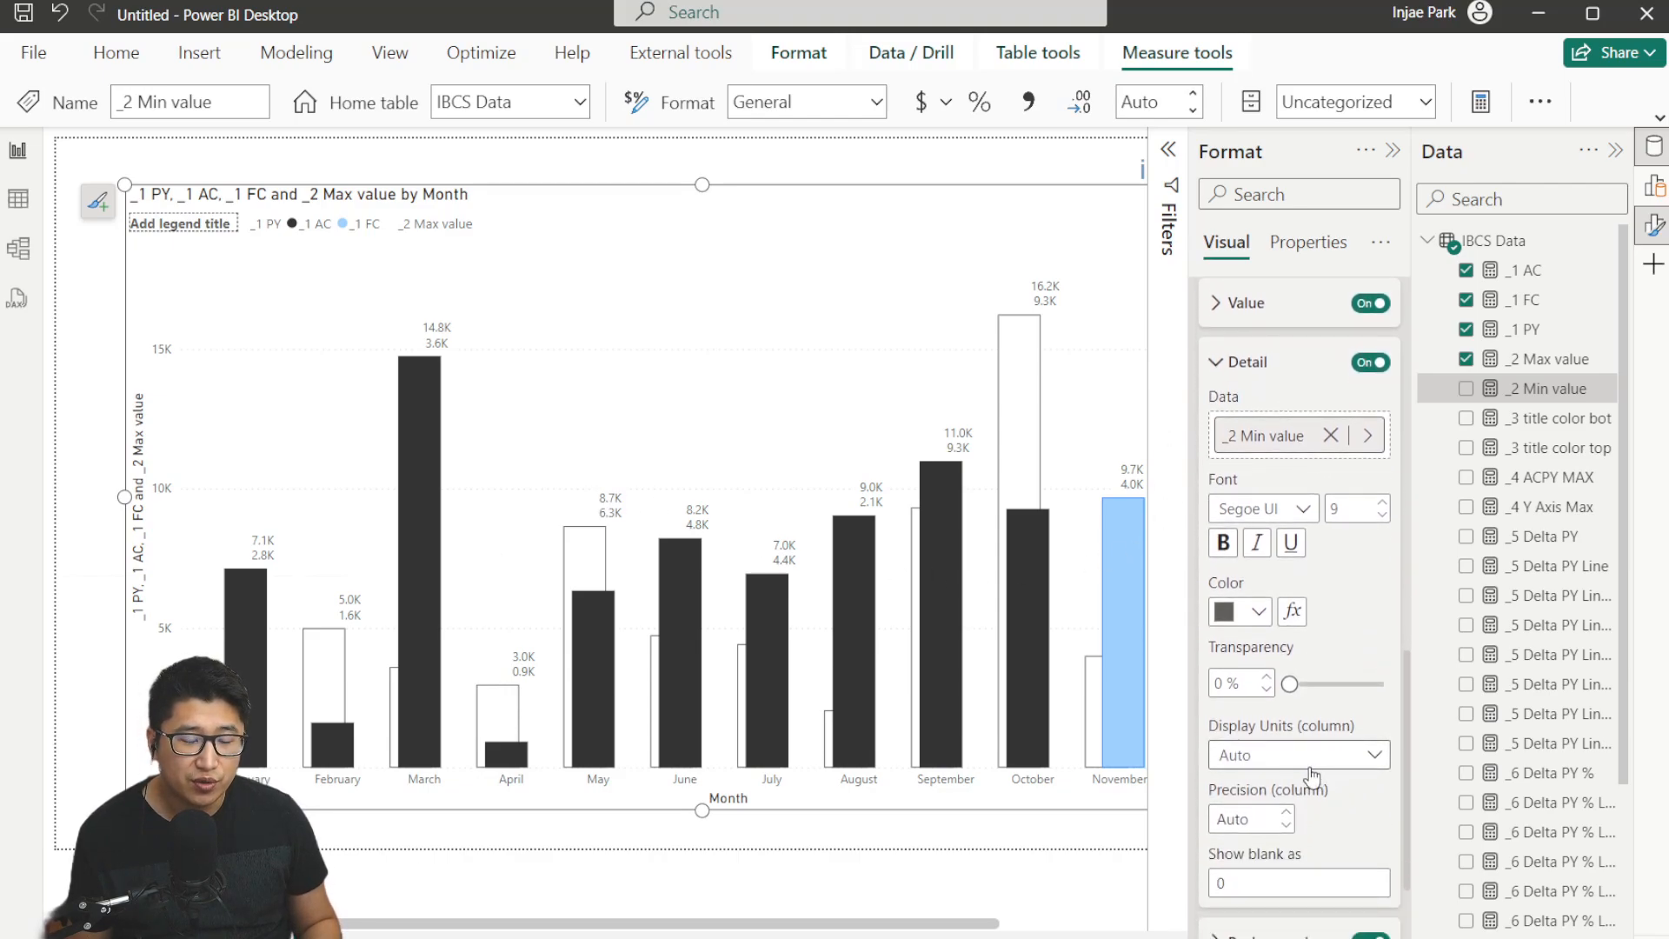
click(1251, 823)
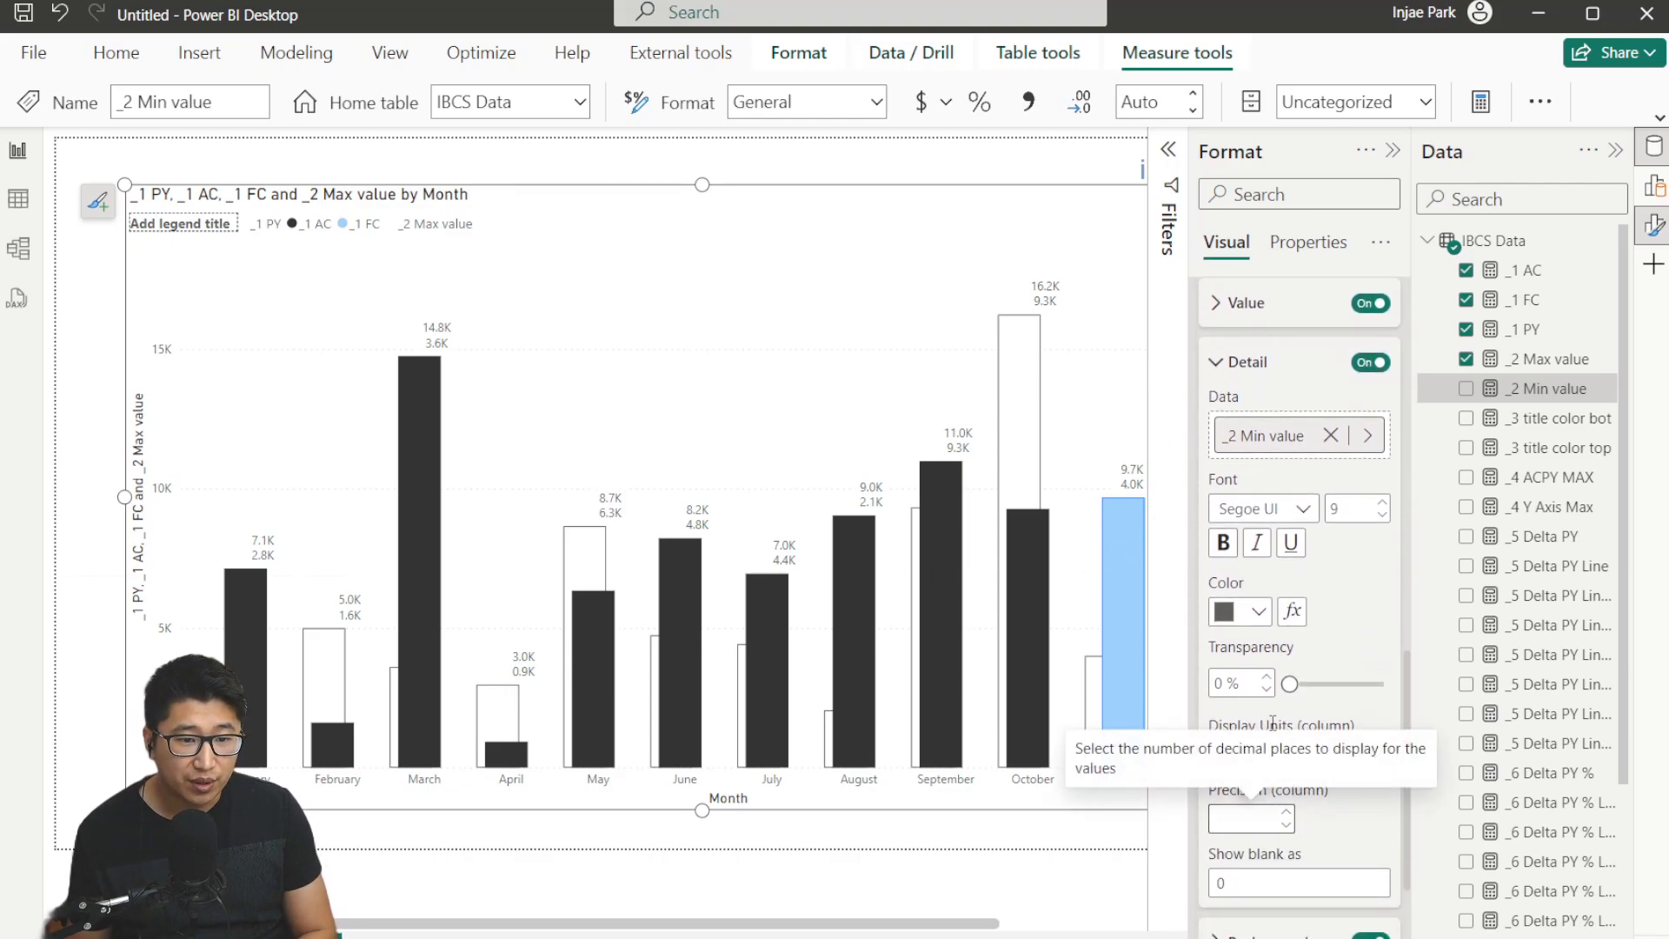
click(1309, 754)
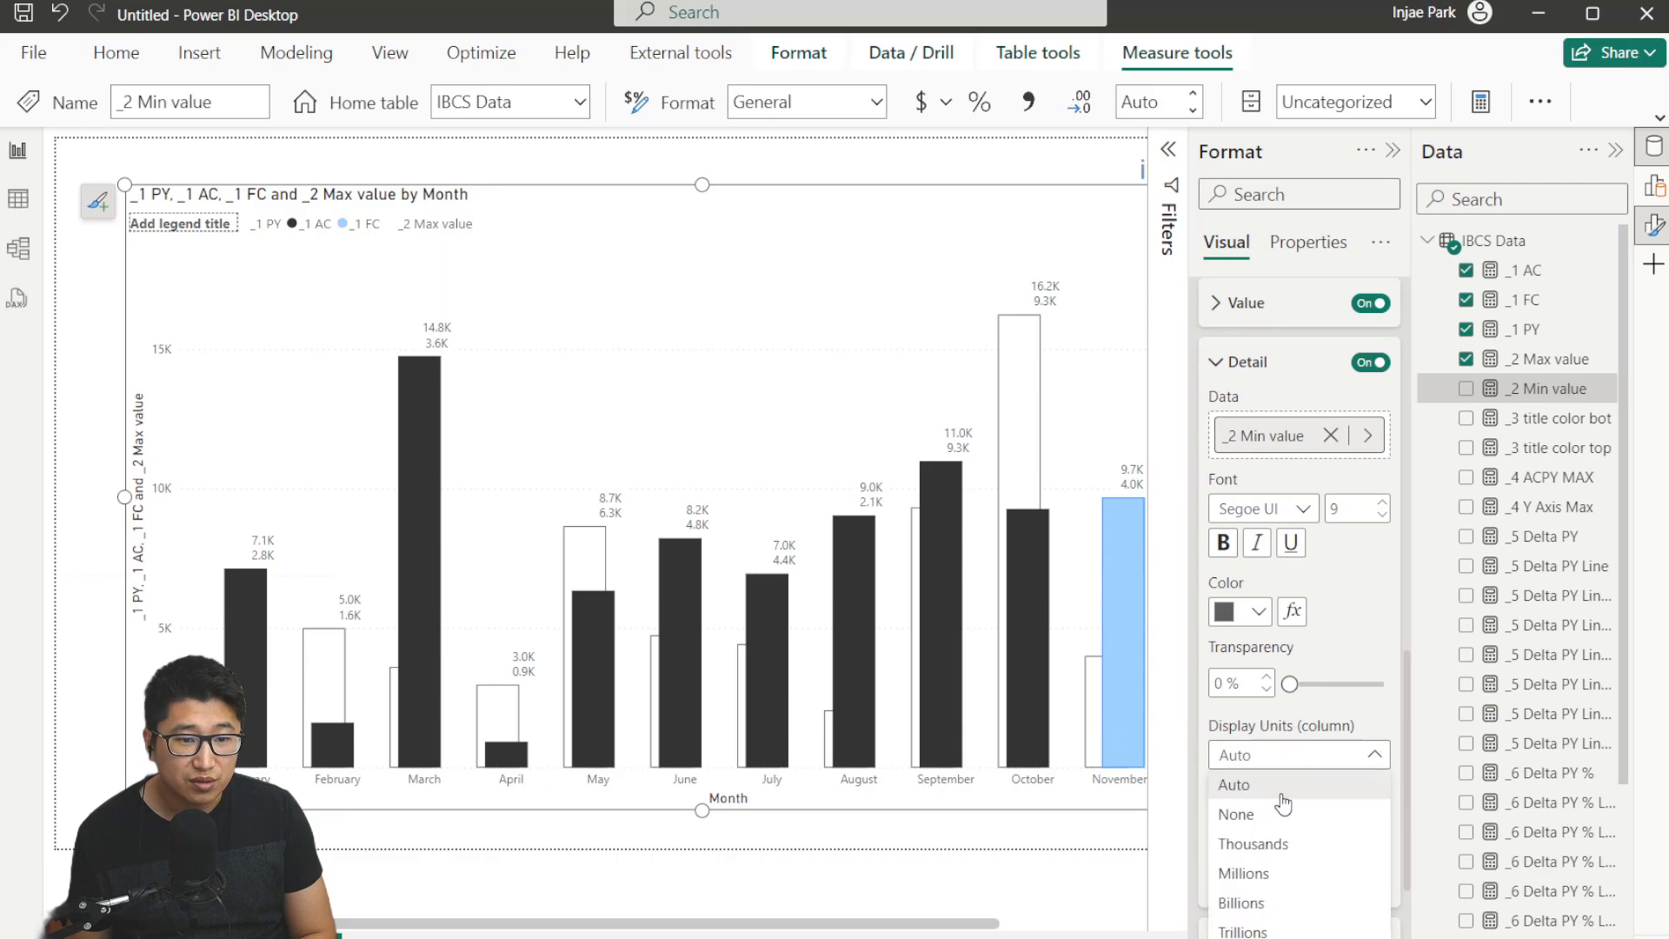
click(1349, 558)
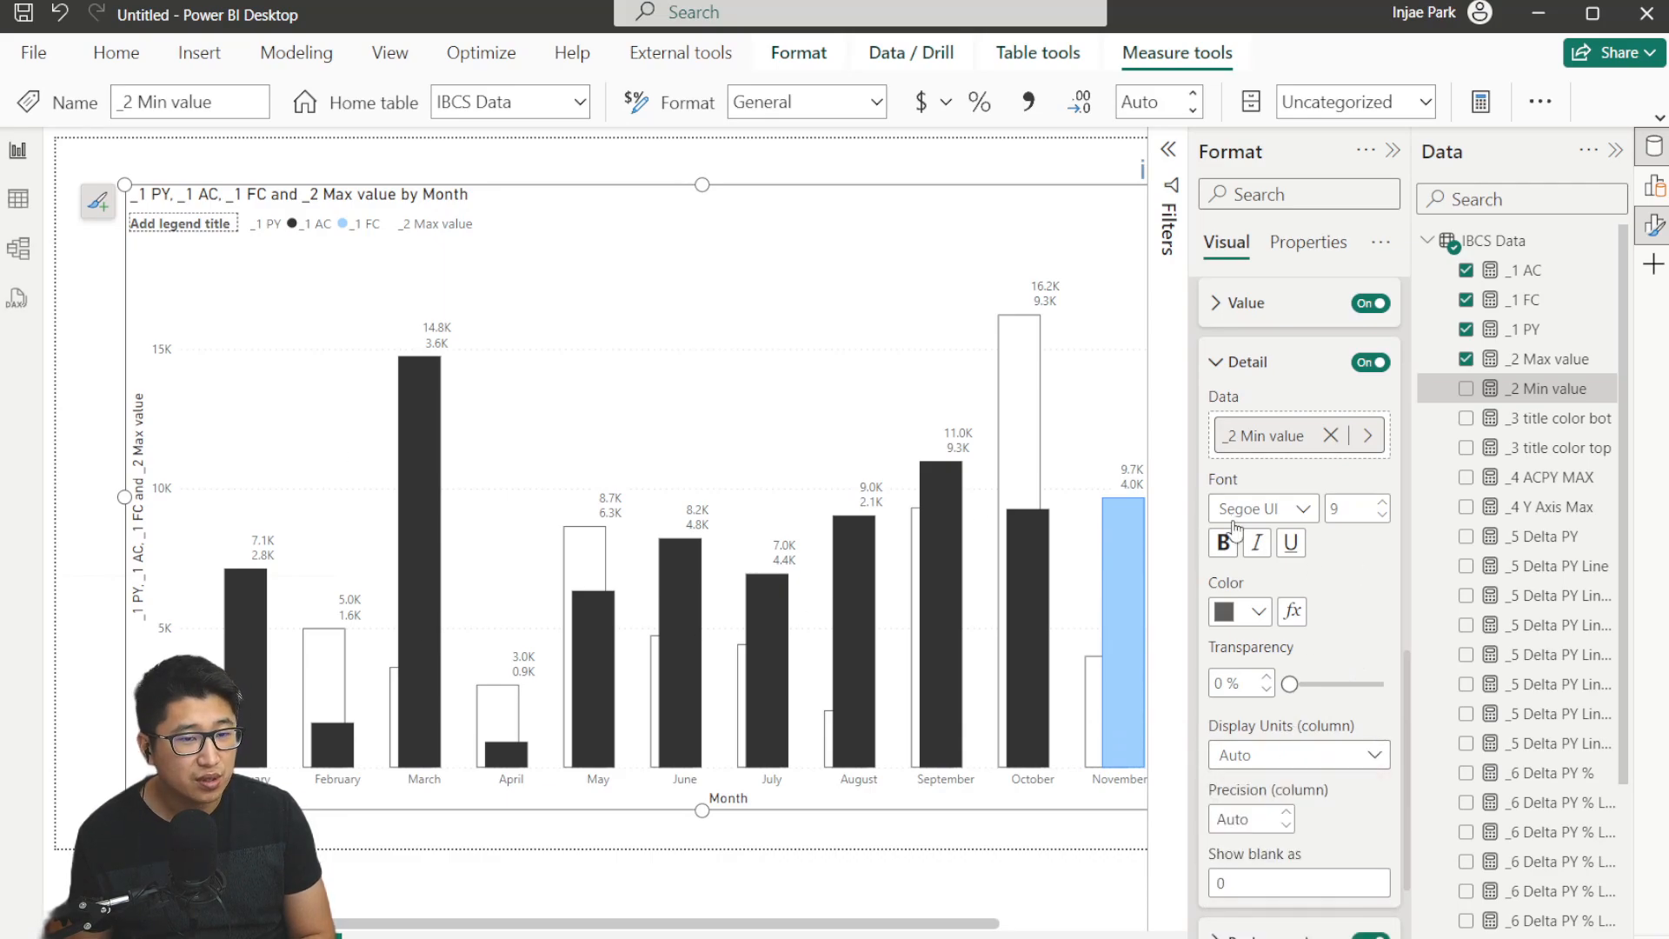
scroll(1304, 486, up, 2)
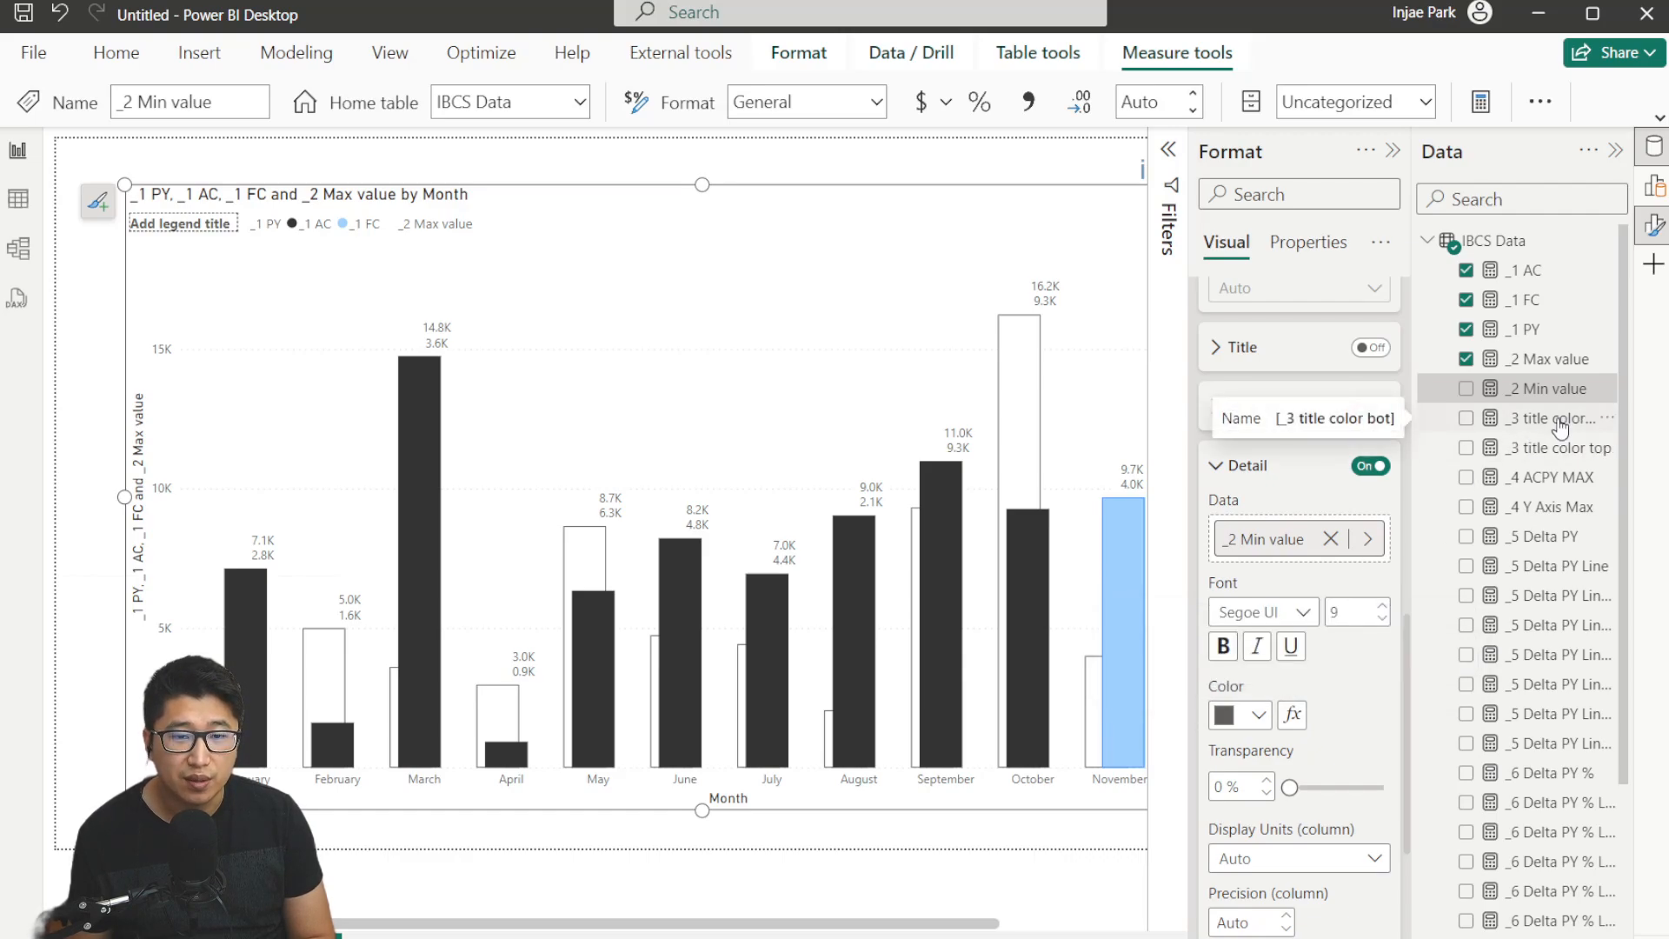
Inspect the DAX formula of the _3 title color bot measure.
drag(1412, 382, 1375, 382)
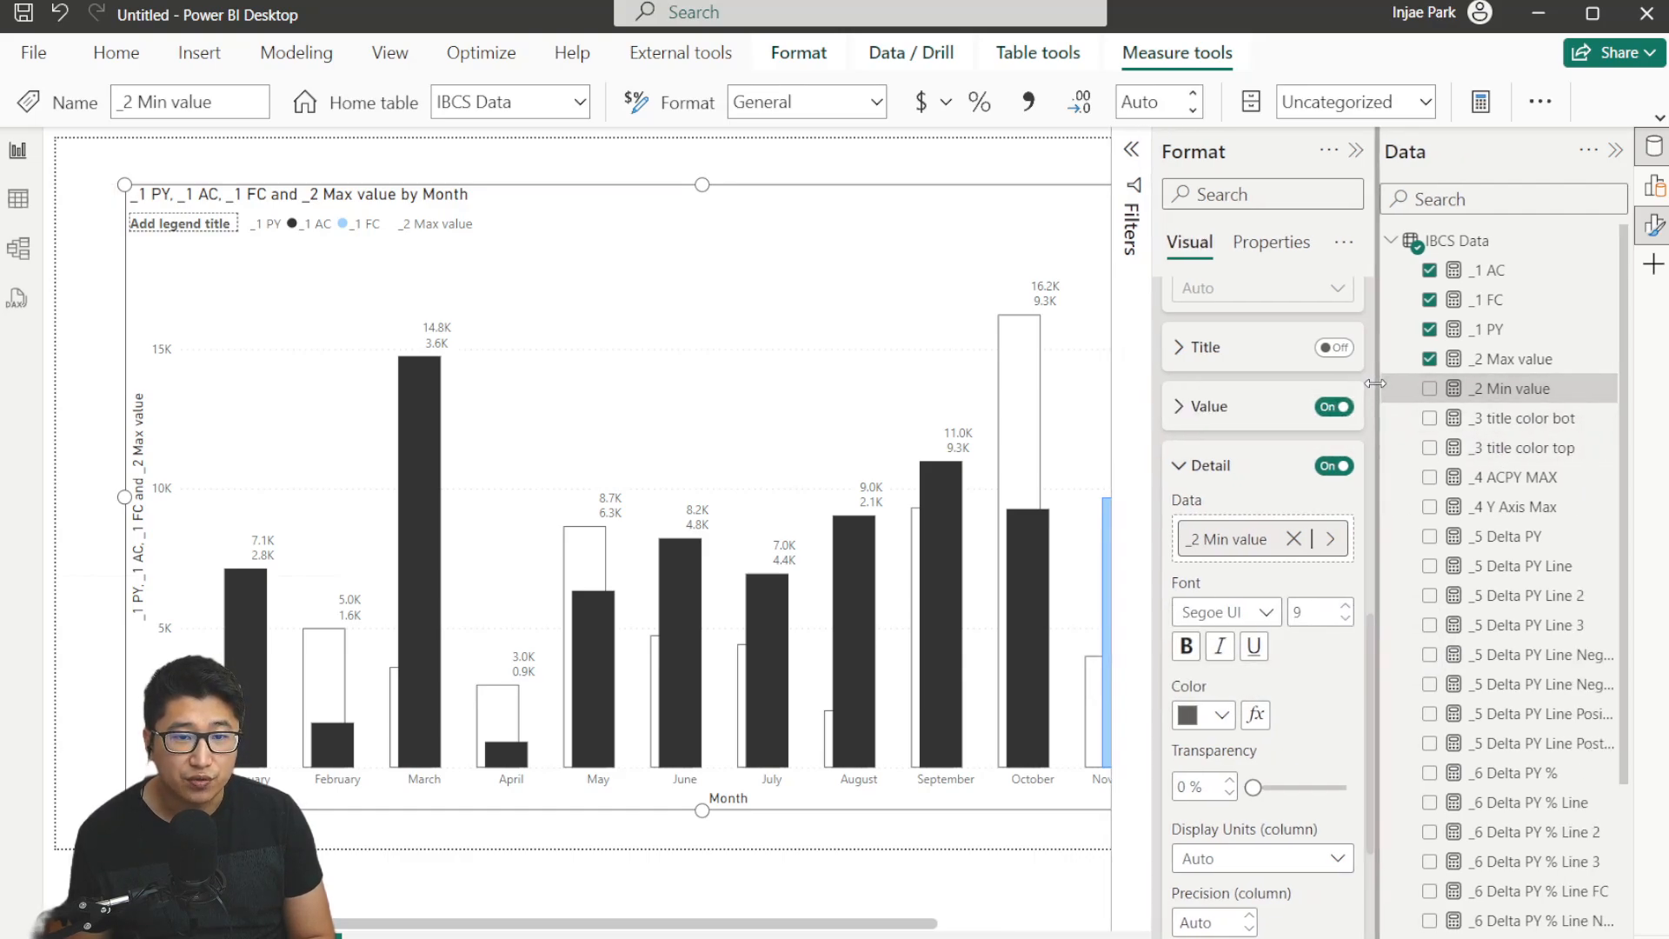
click(1482, 419)
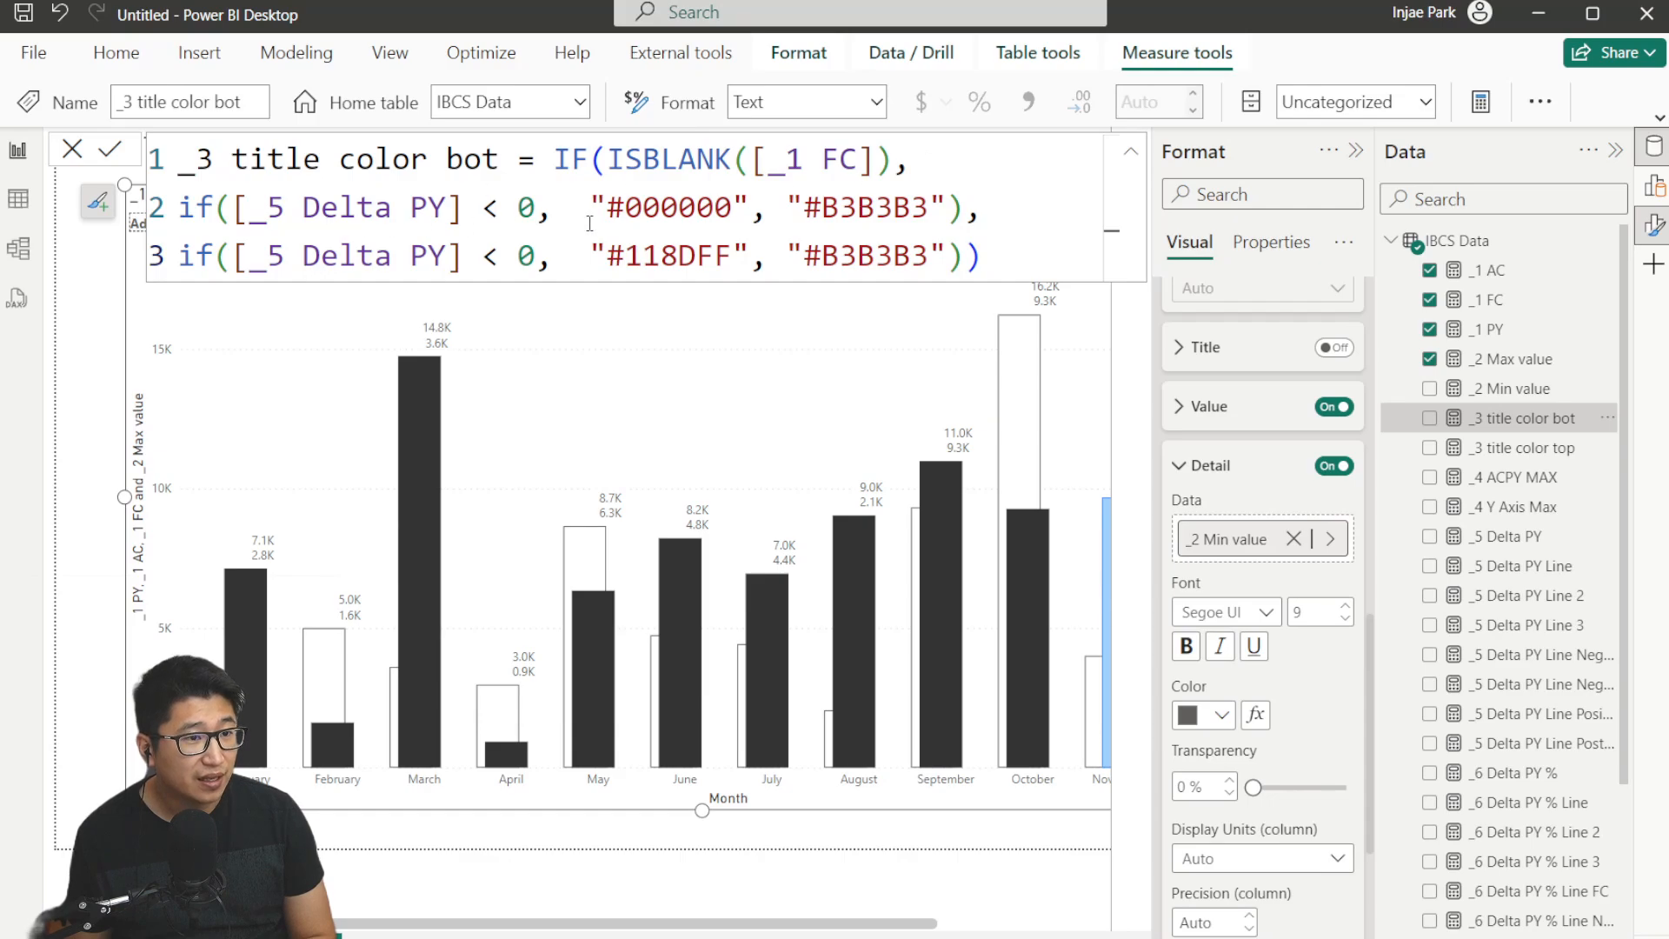
drag(591, 207, 930, 209)
click(637, 256)
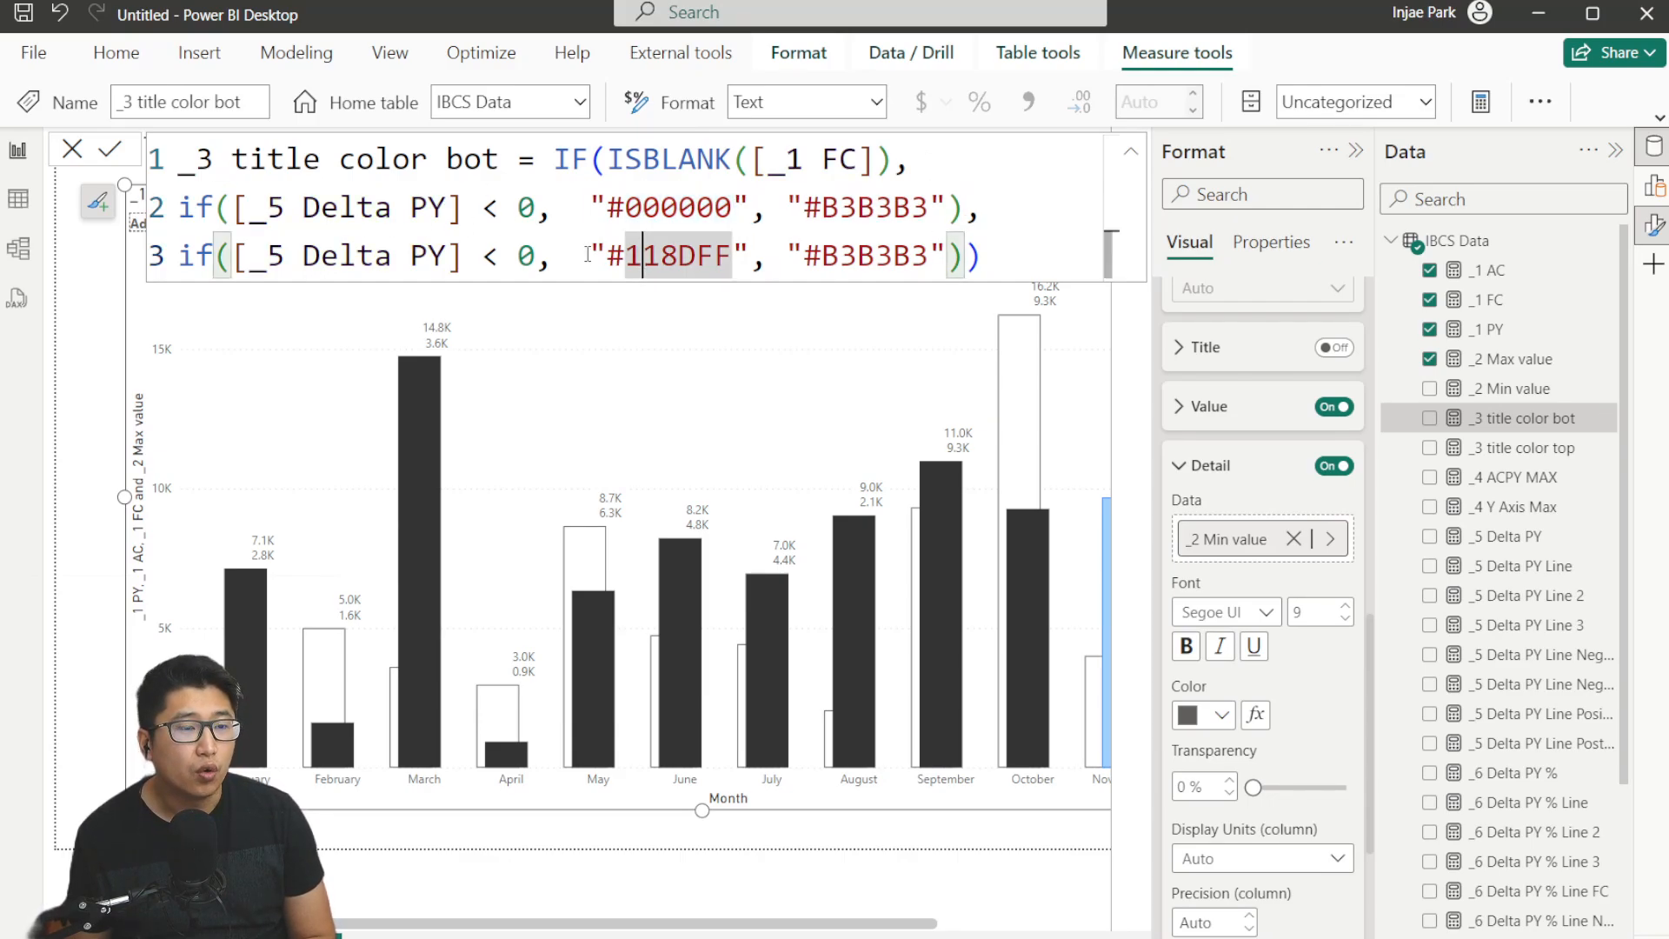
drag(591, 255, 929, 255)
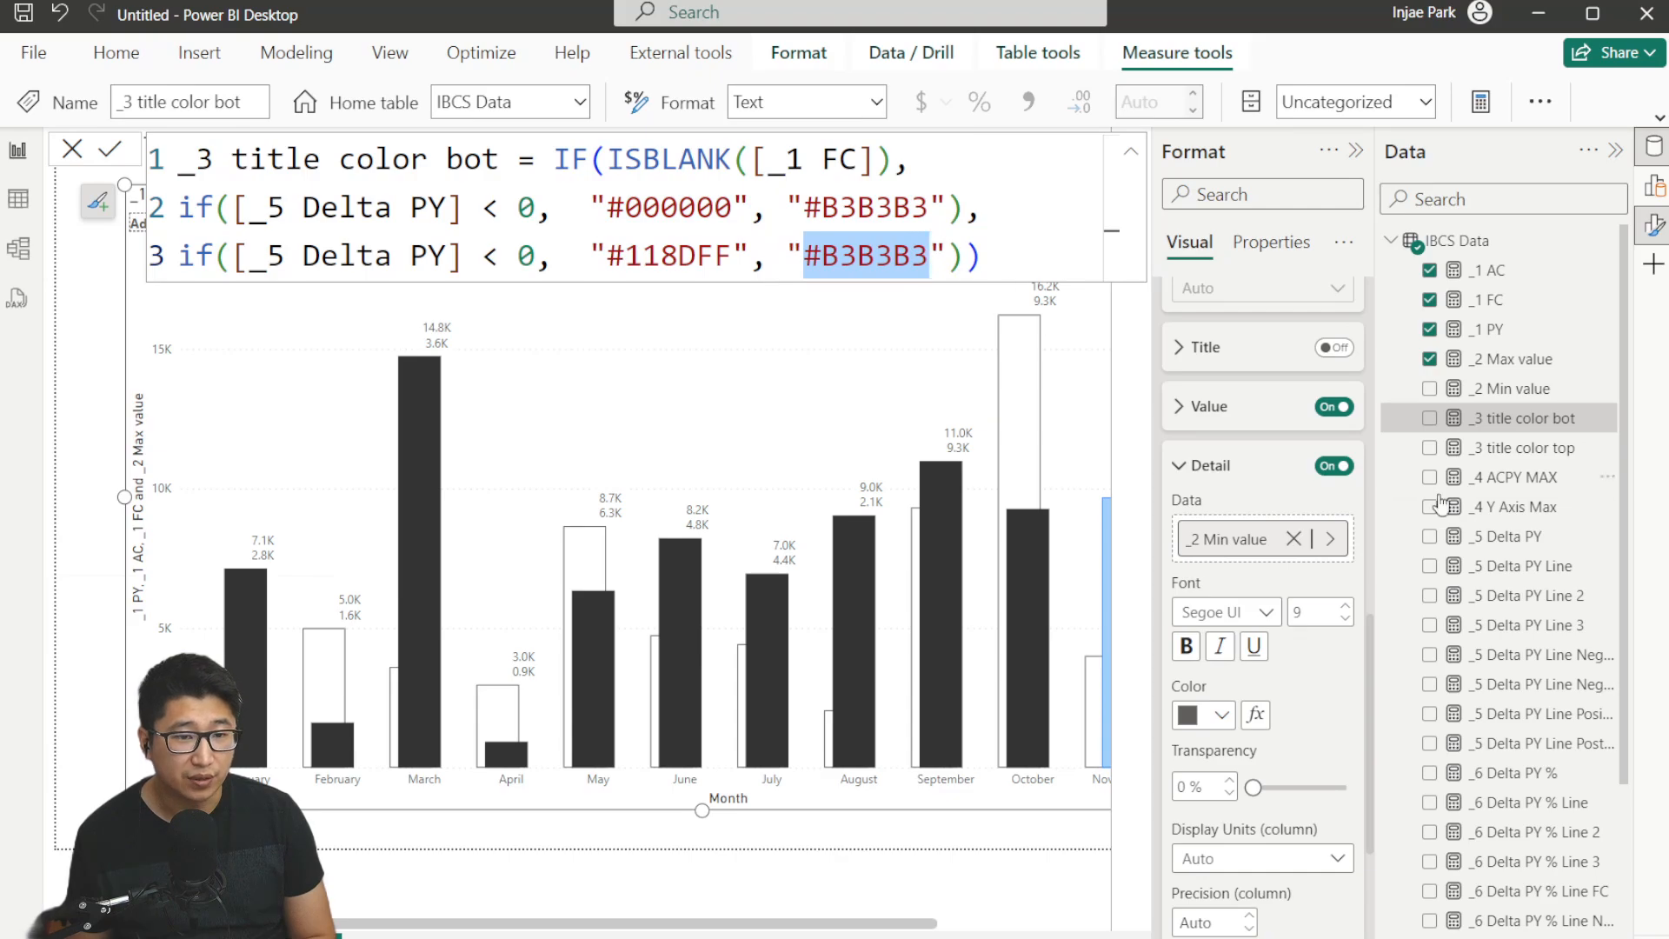
Color the detail labels by field value using _3 title color bot, and make the detail labels bold.
click(1261, 714)
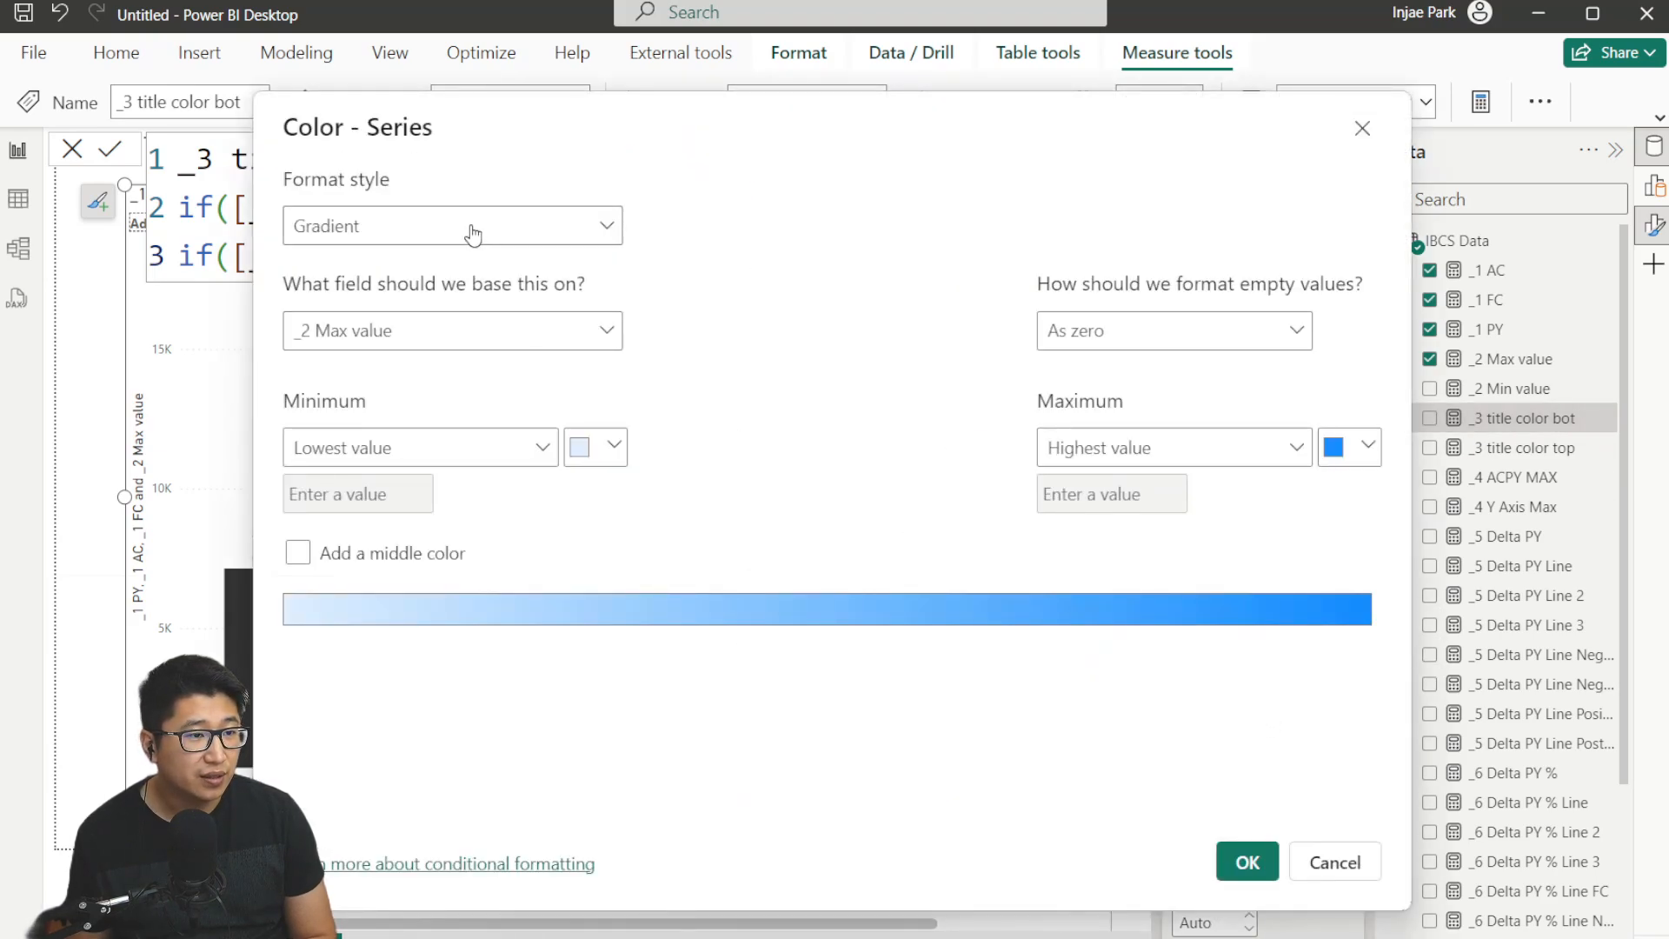
click(477, 230)
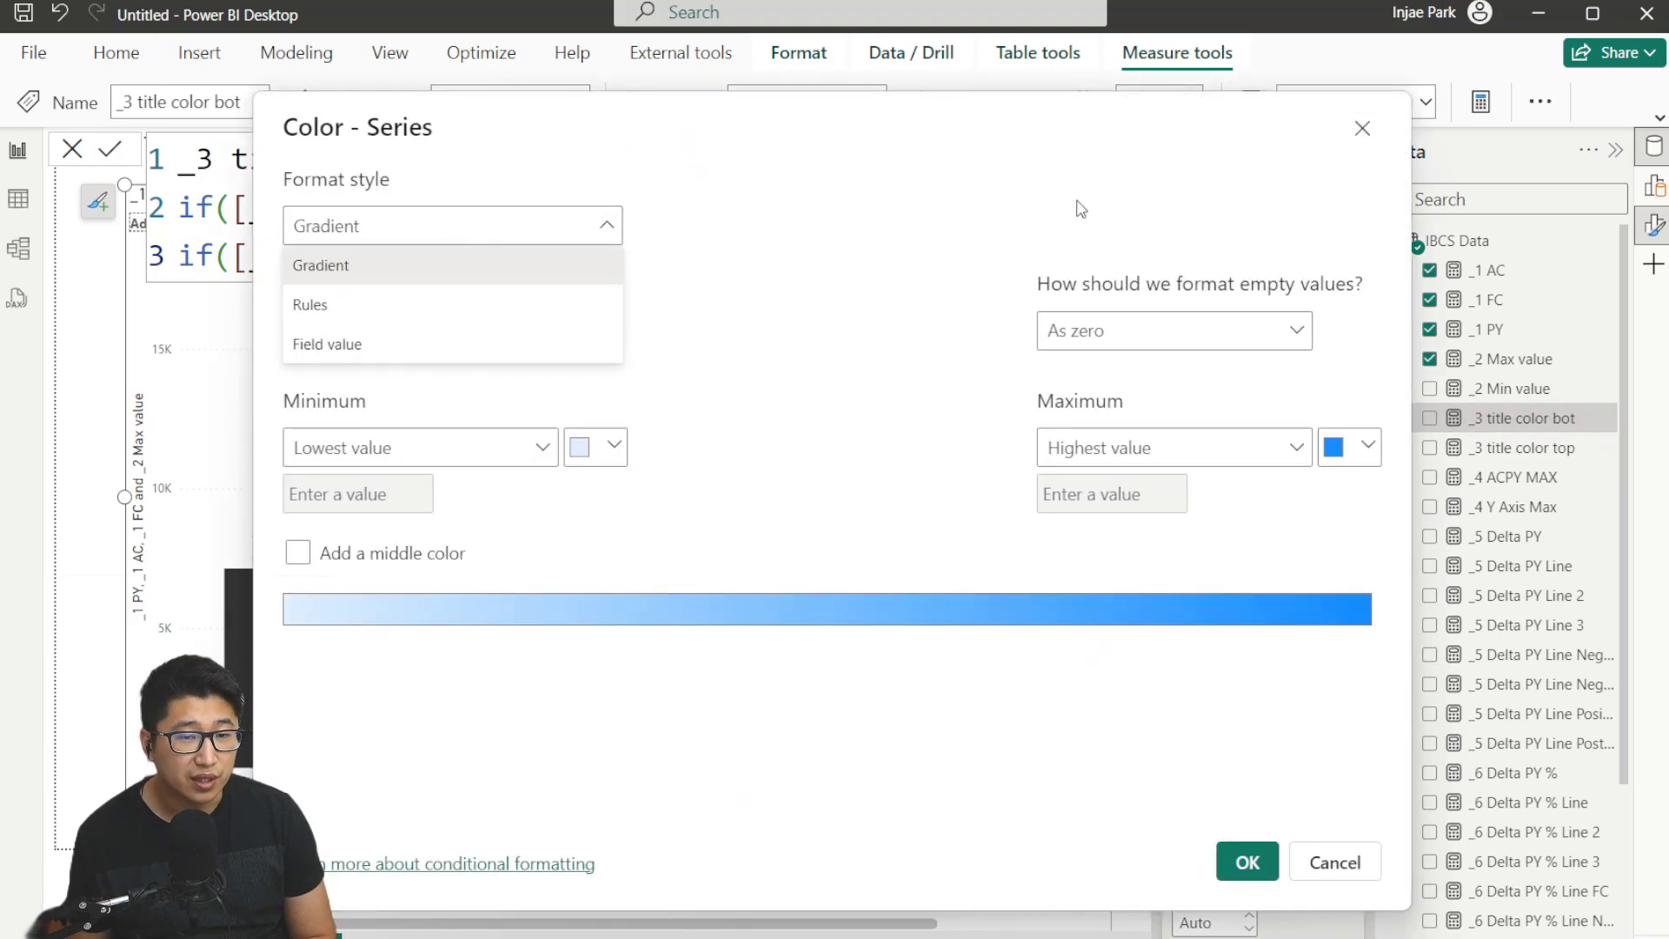
click(426, 344)
click(422, 334)
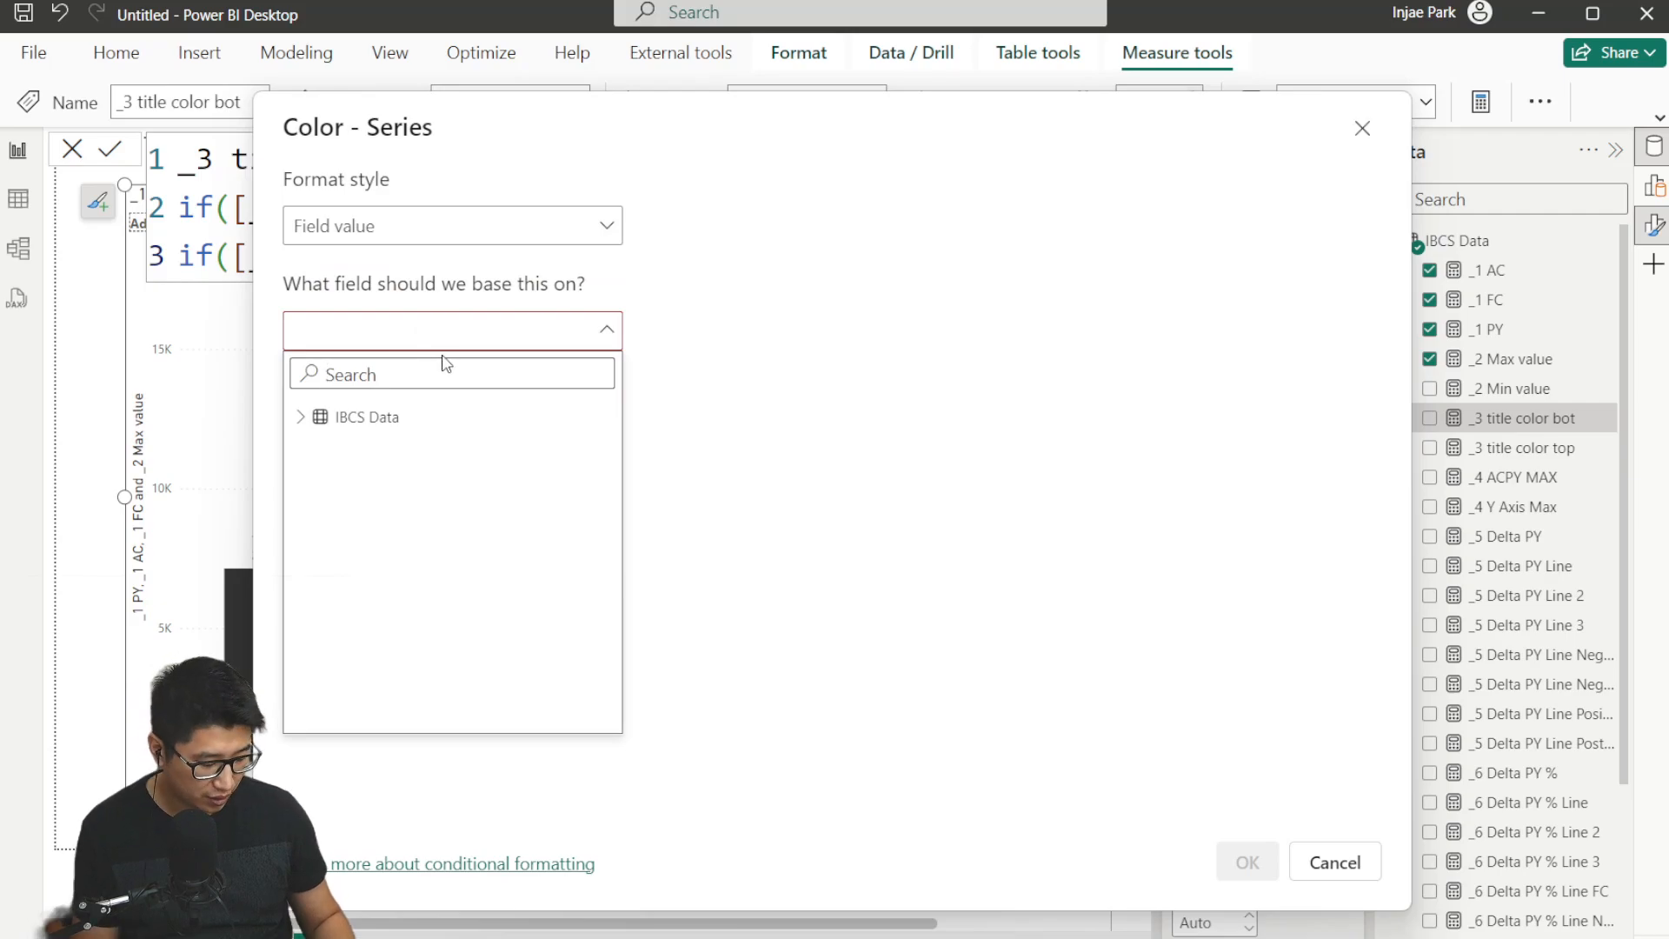
text(colo)
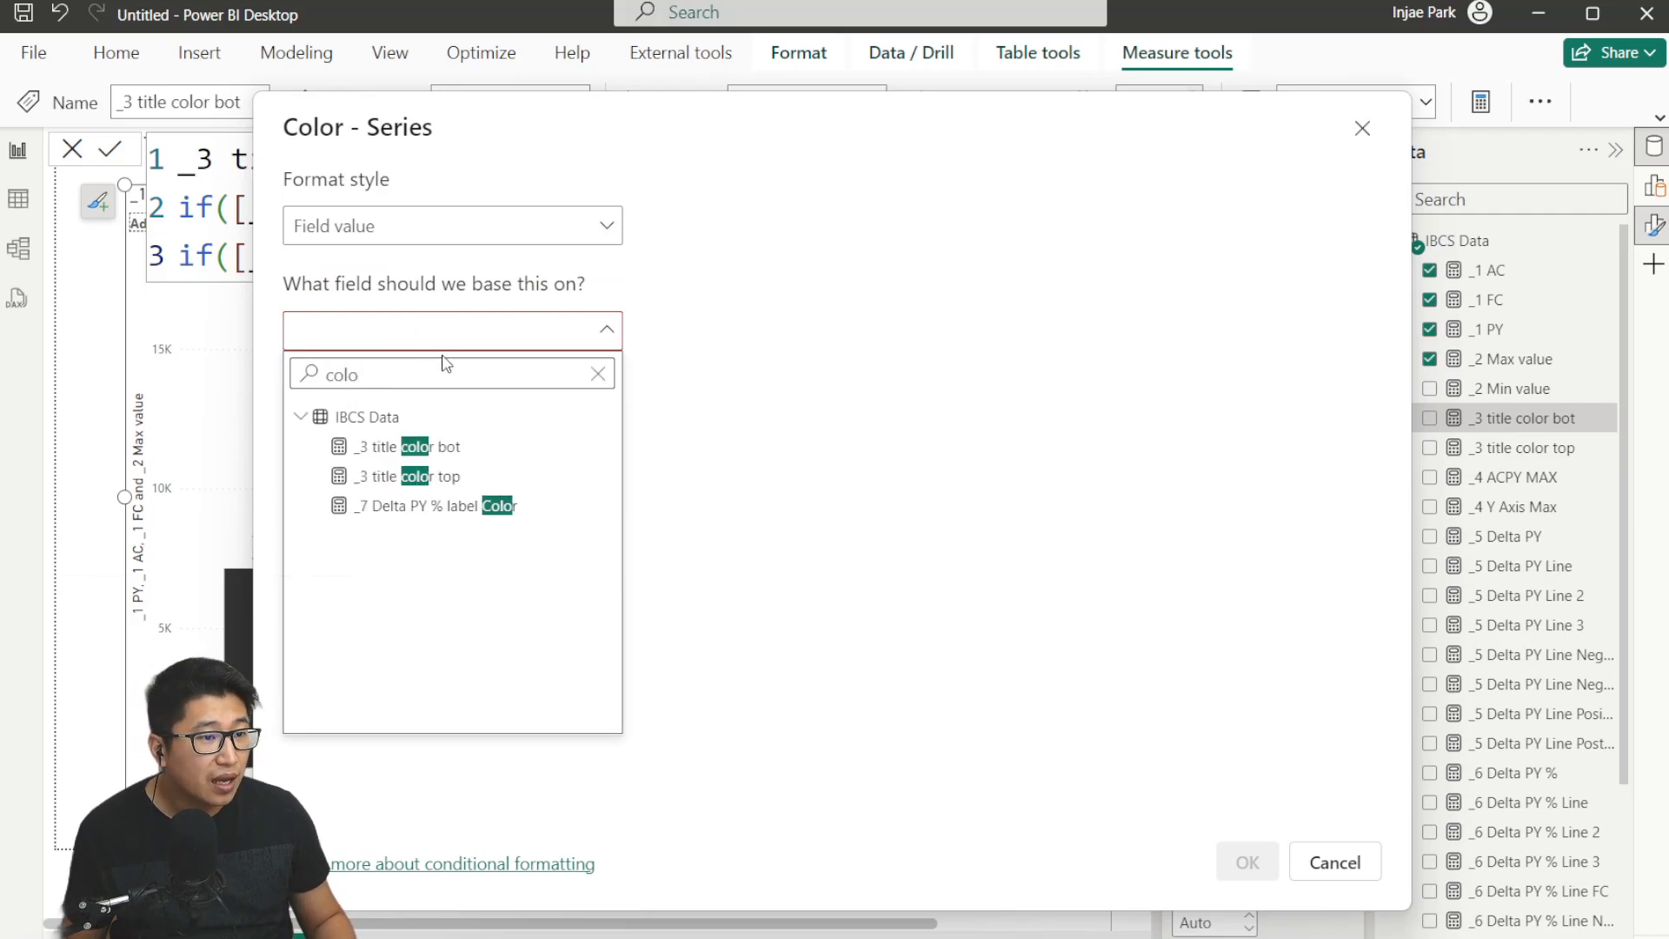
click(504, 446)
click(1262, 863)
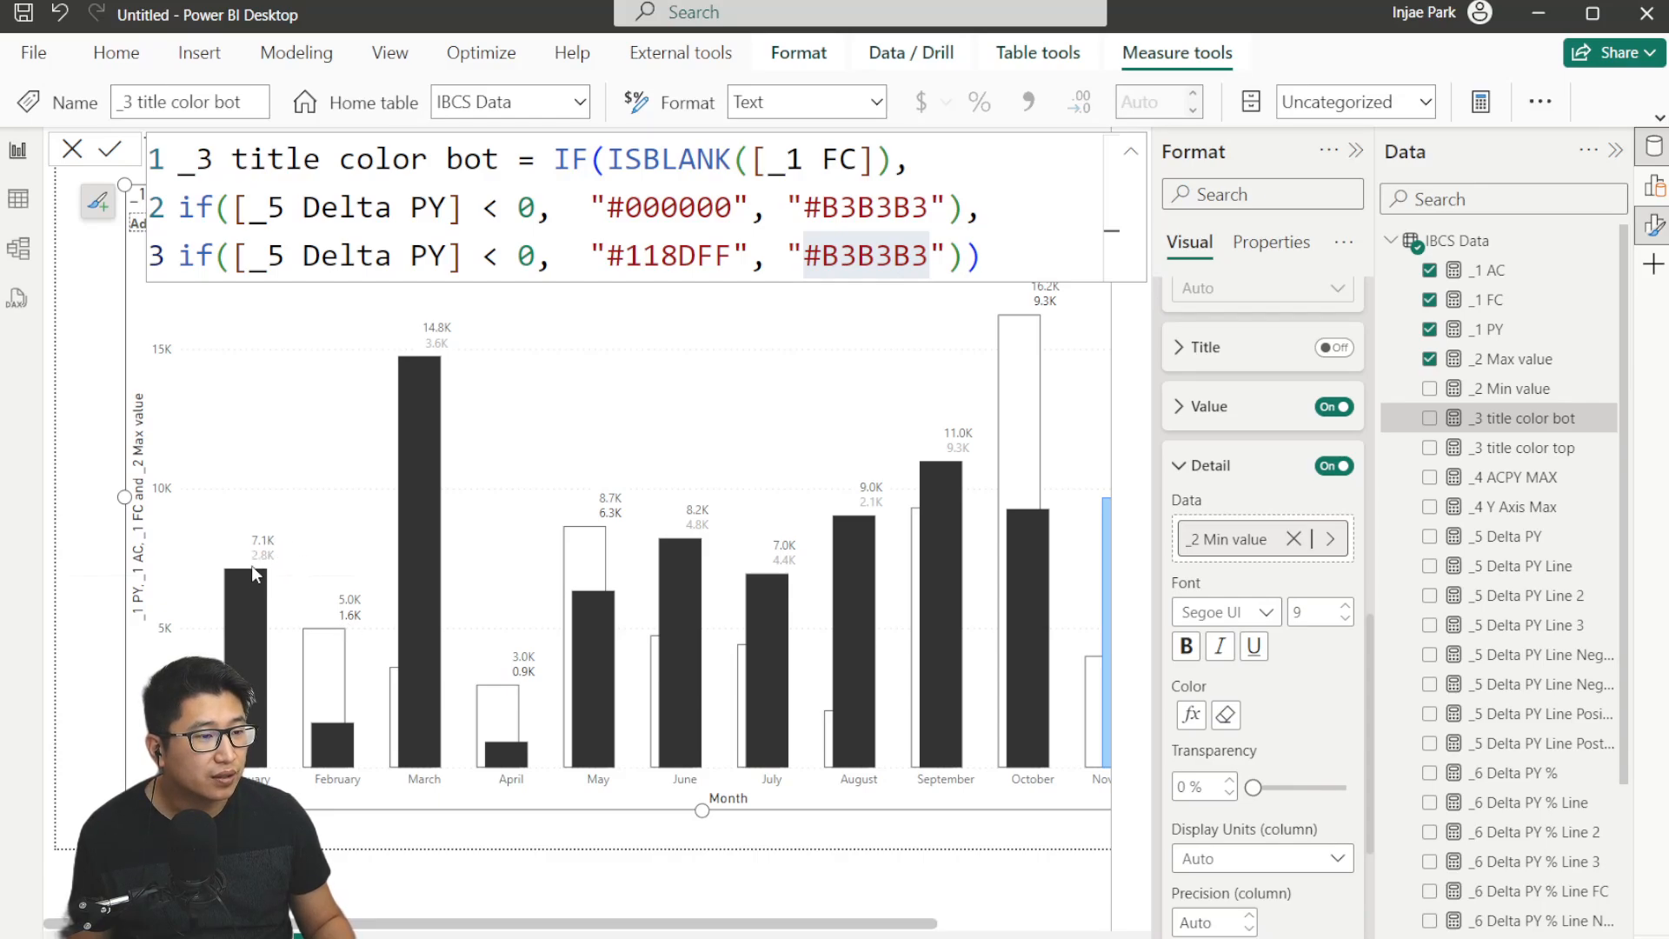
click(1187, 646)
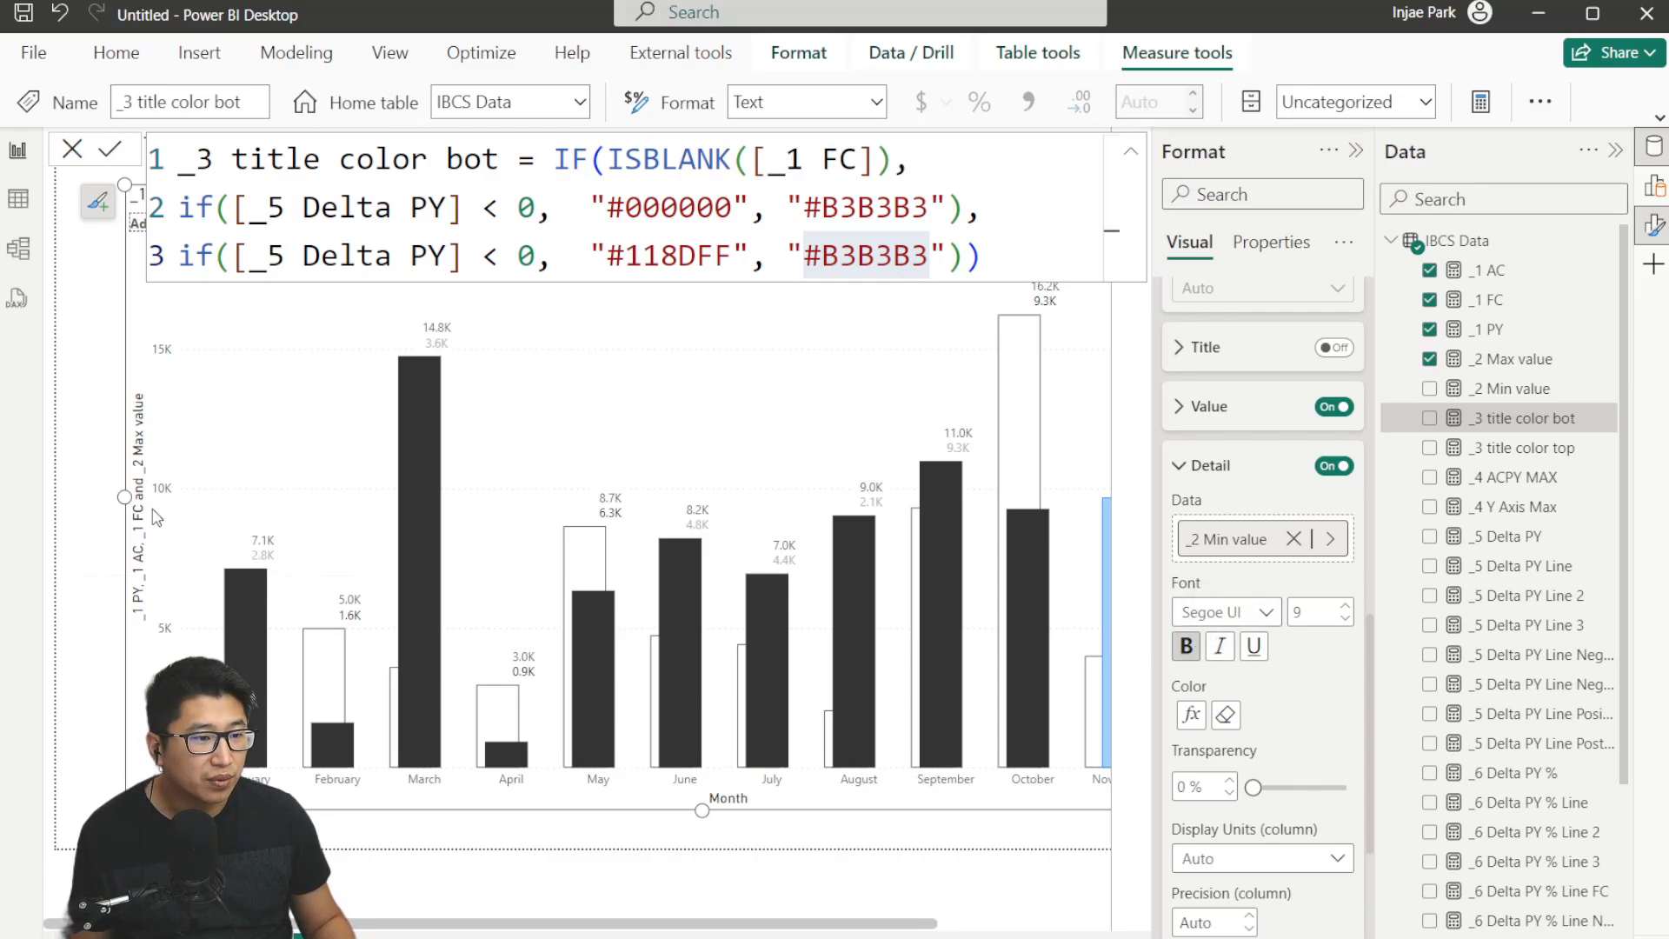
drag(574, 923, 808, 812)
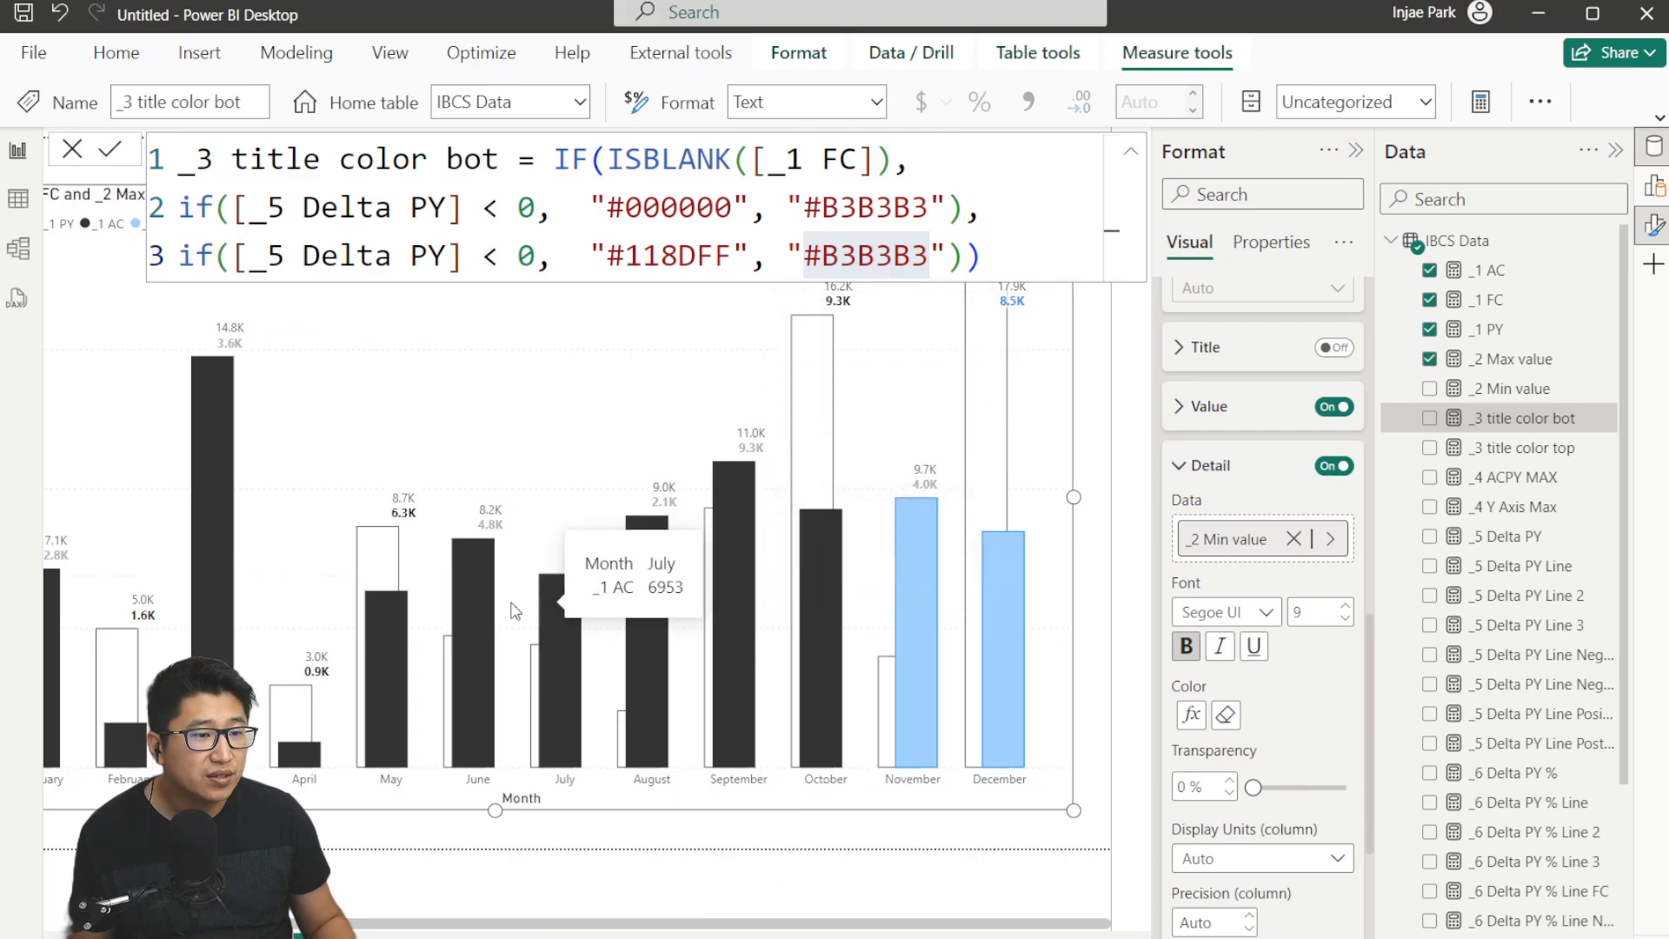
Color the value labels by field value using the _3 title color top measure.
click(1250, 466)
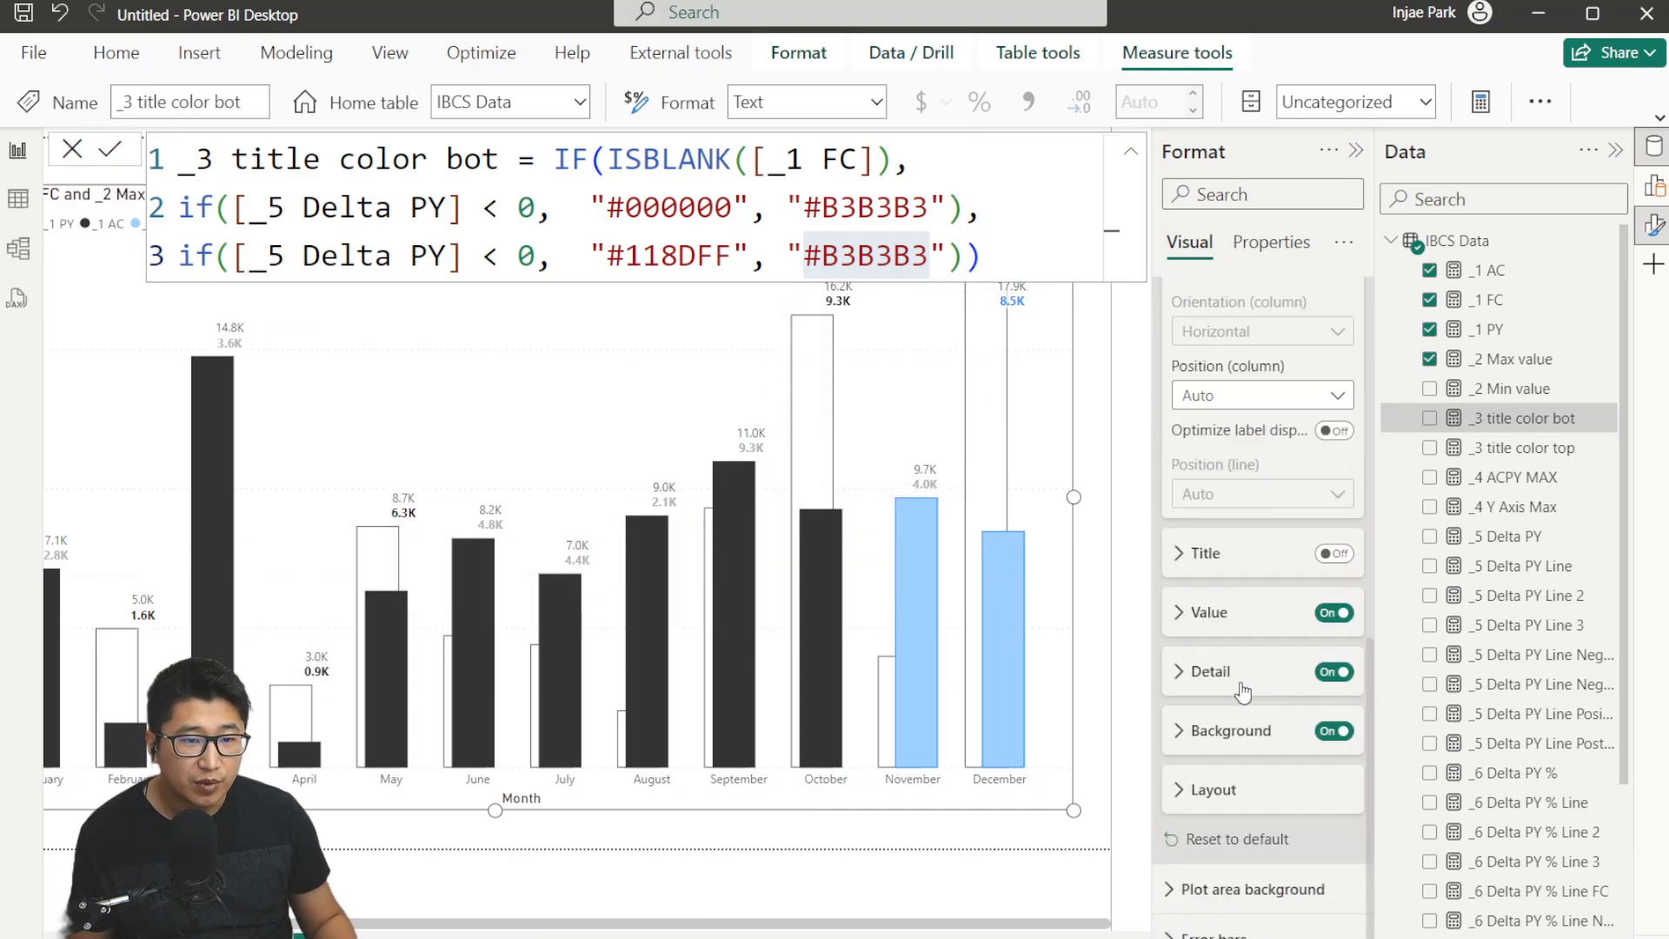
click(1207, 628)
scroll(1364, 712, down, 3)
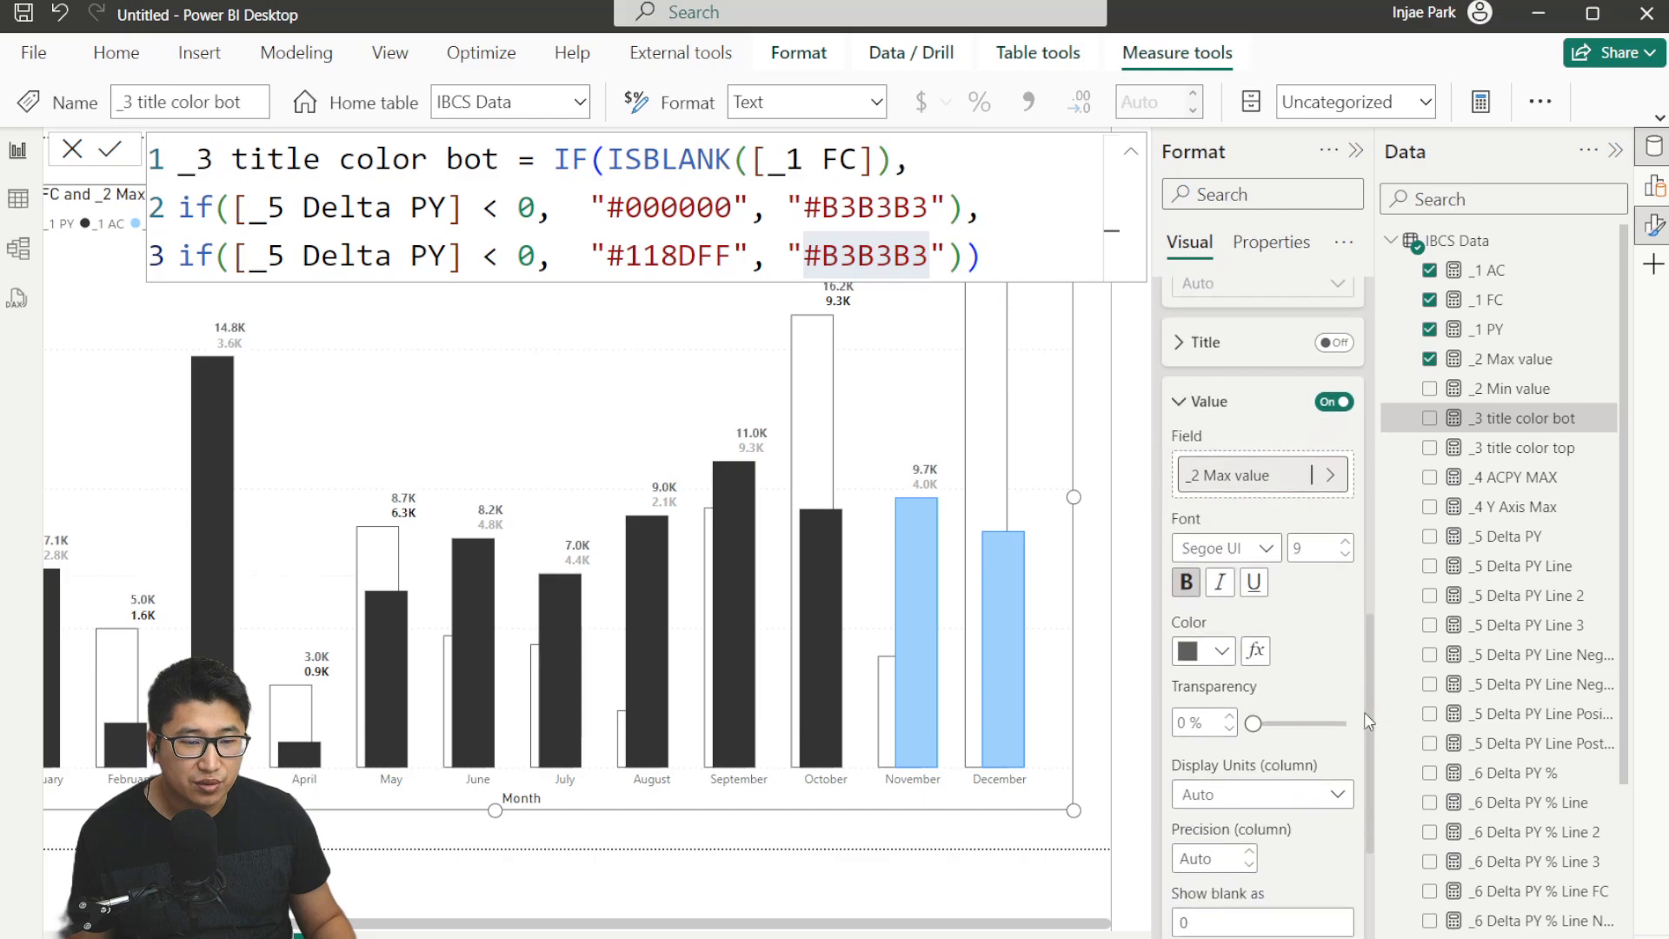
scroll(1364, 712, down, 1)
click(1255, 575)
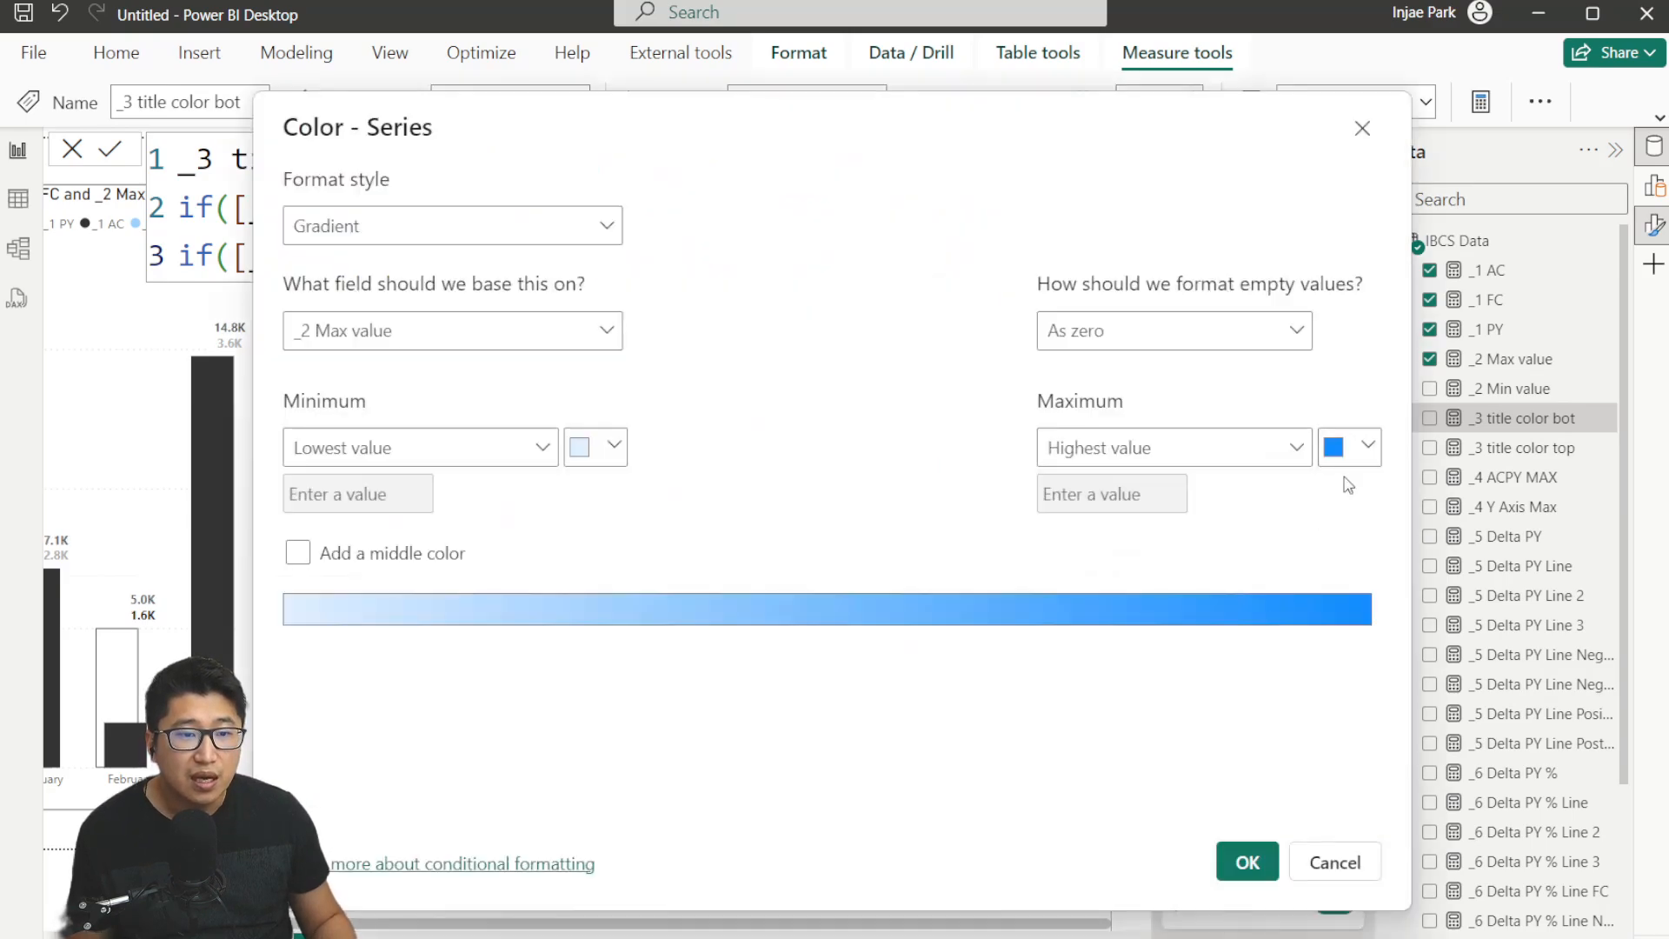
click(514, 252)
click(393, 348)
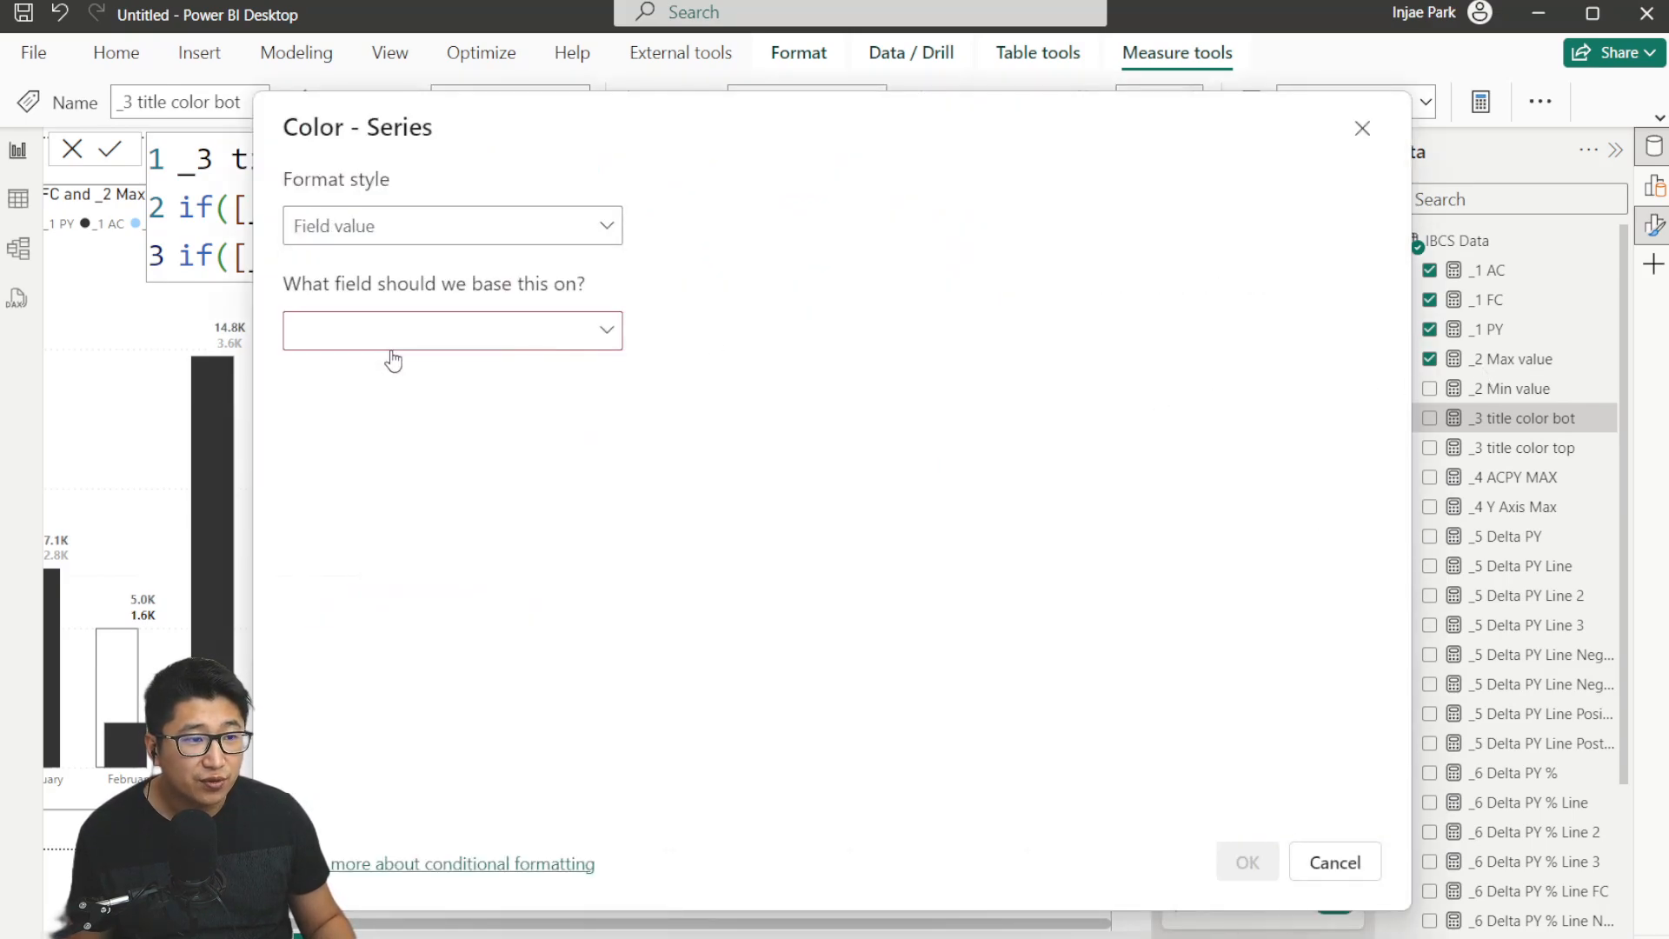
click(404, 338)
text(tit)
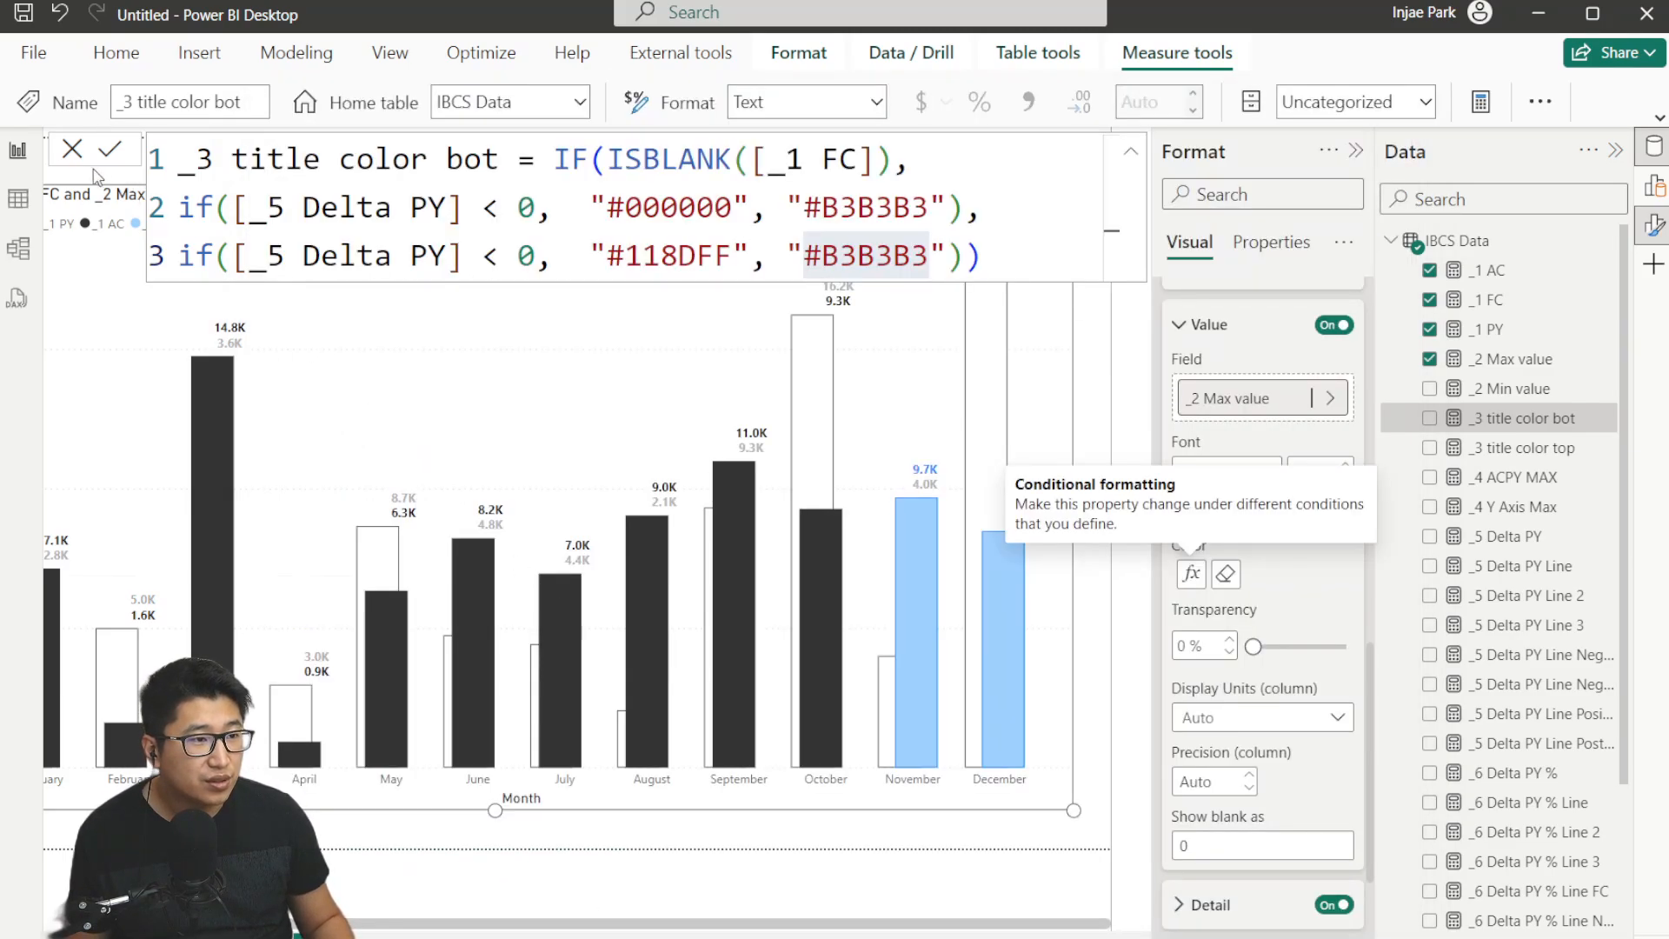
click(73, 156)
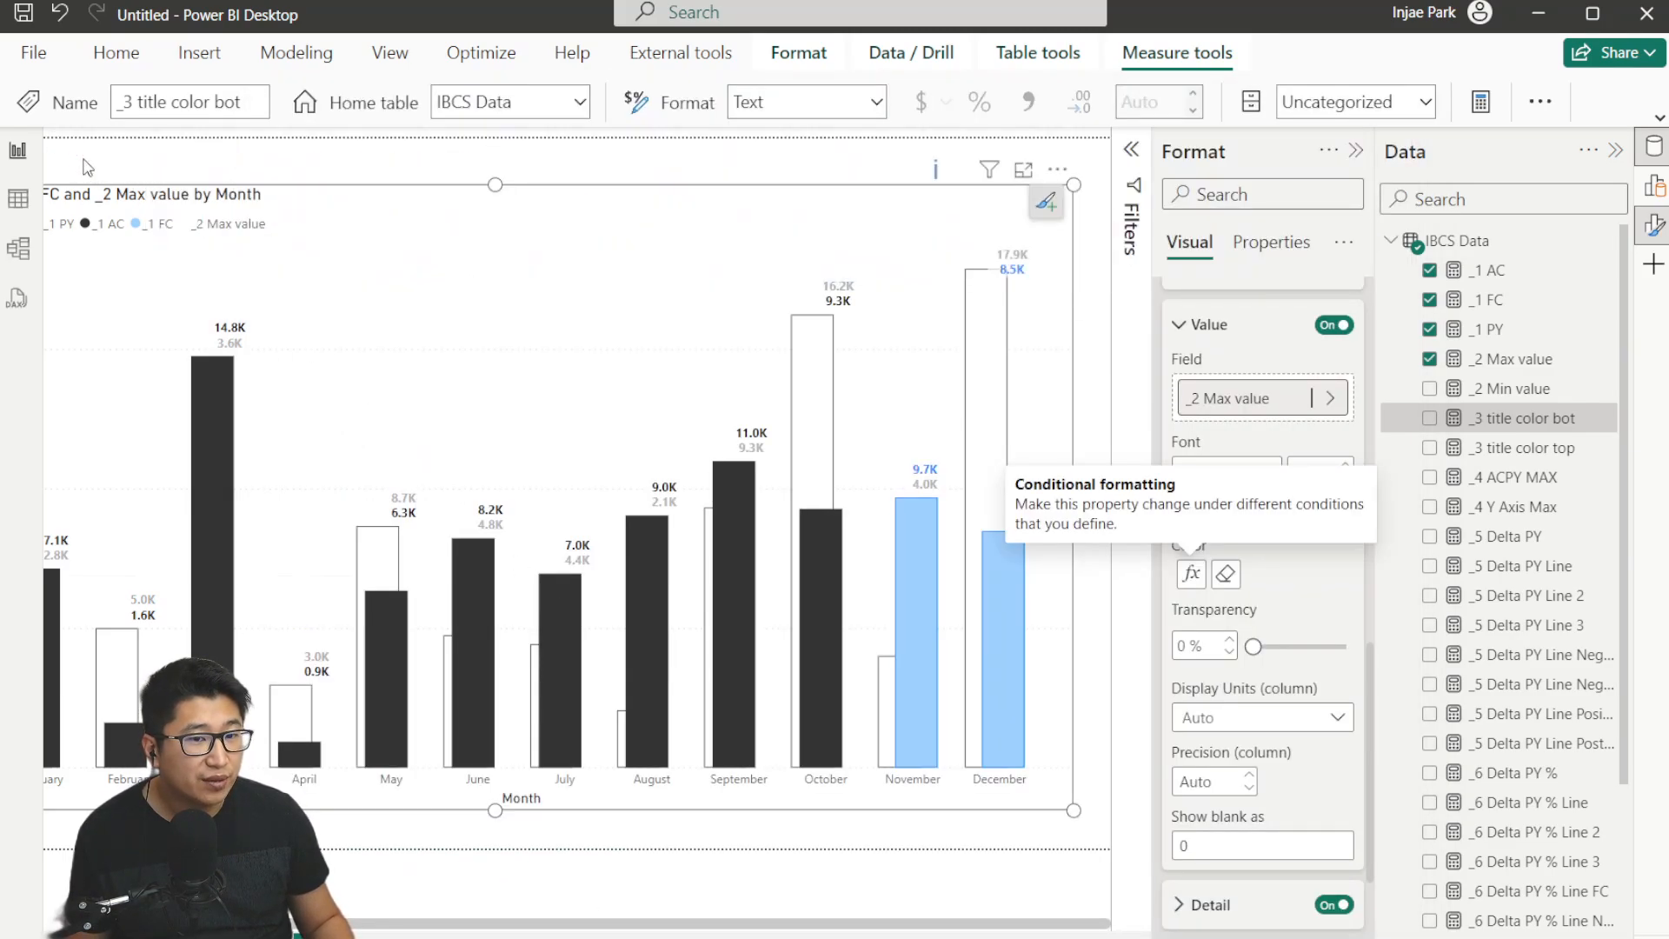
Inspect the DAX formula of the _3 title color top measure.
click(1530, 448)
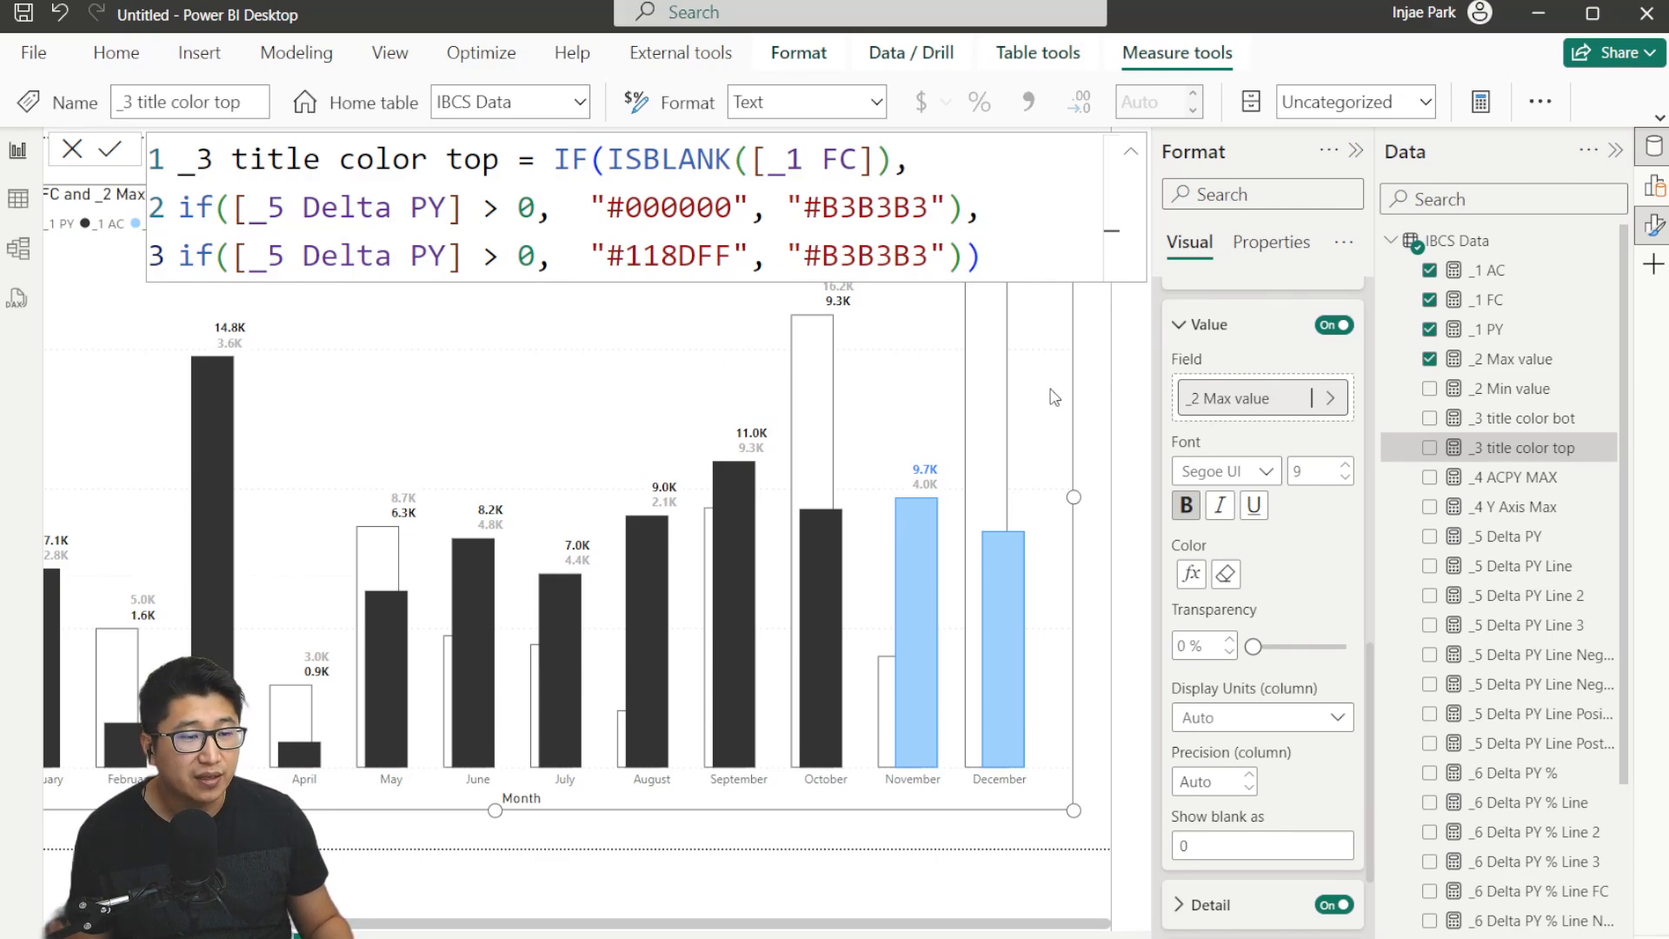
click(73, 152)
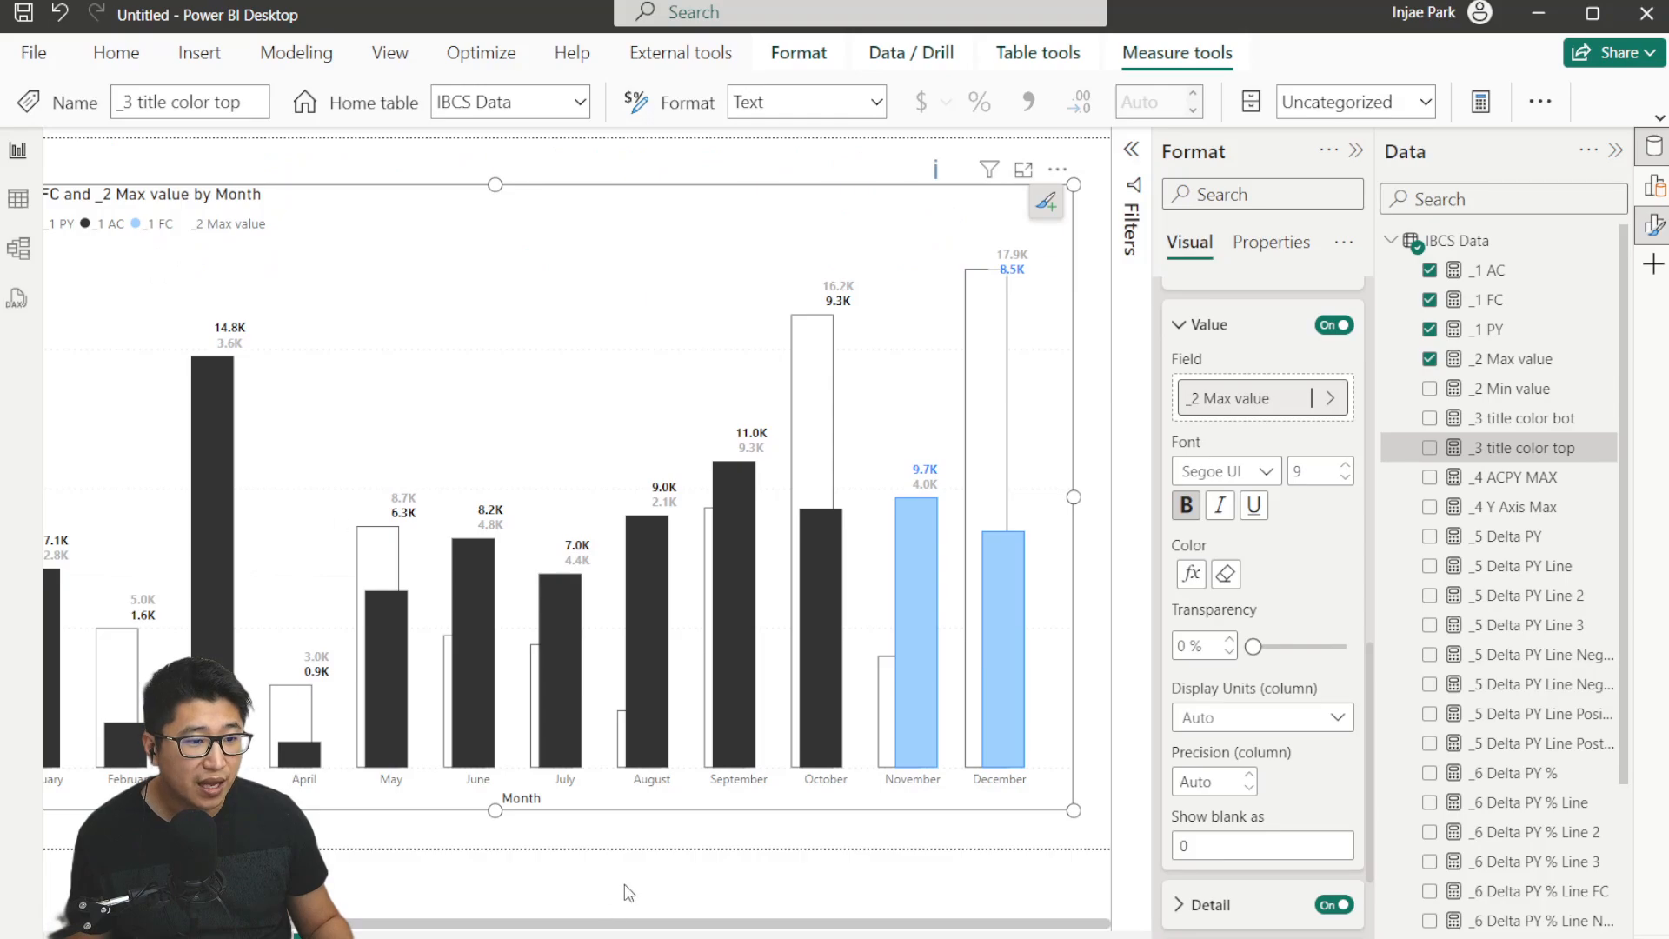
drag(639, 924, 493, 922)
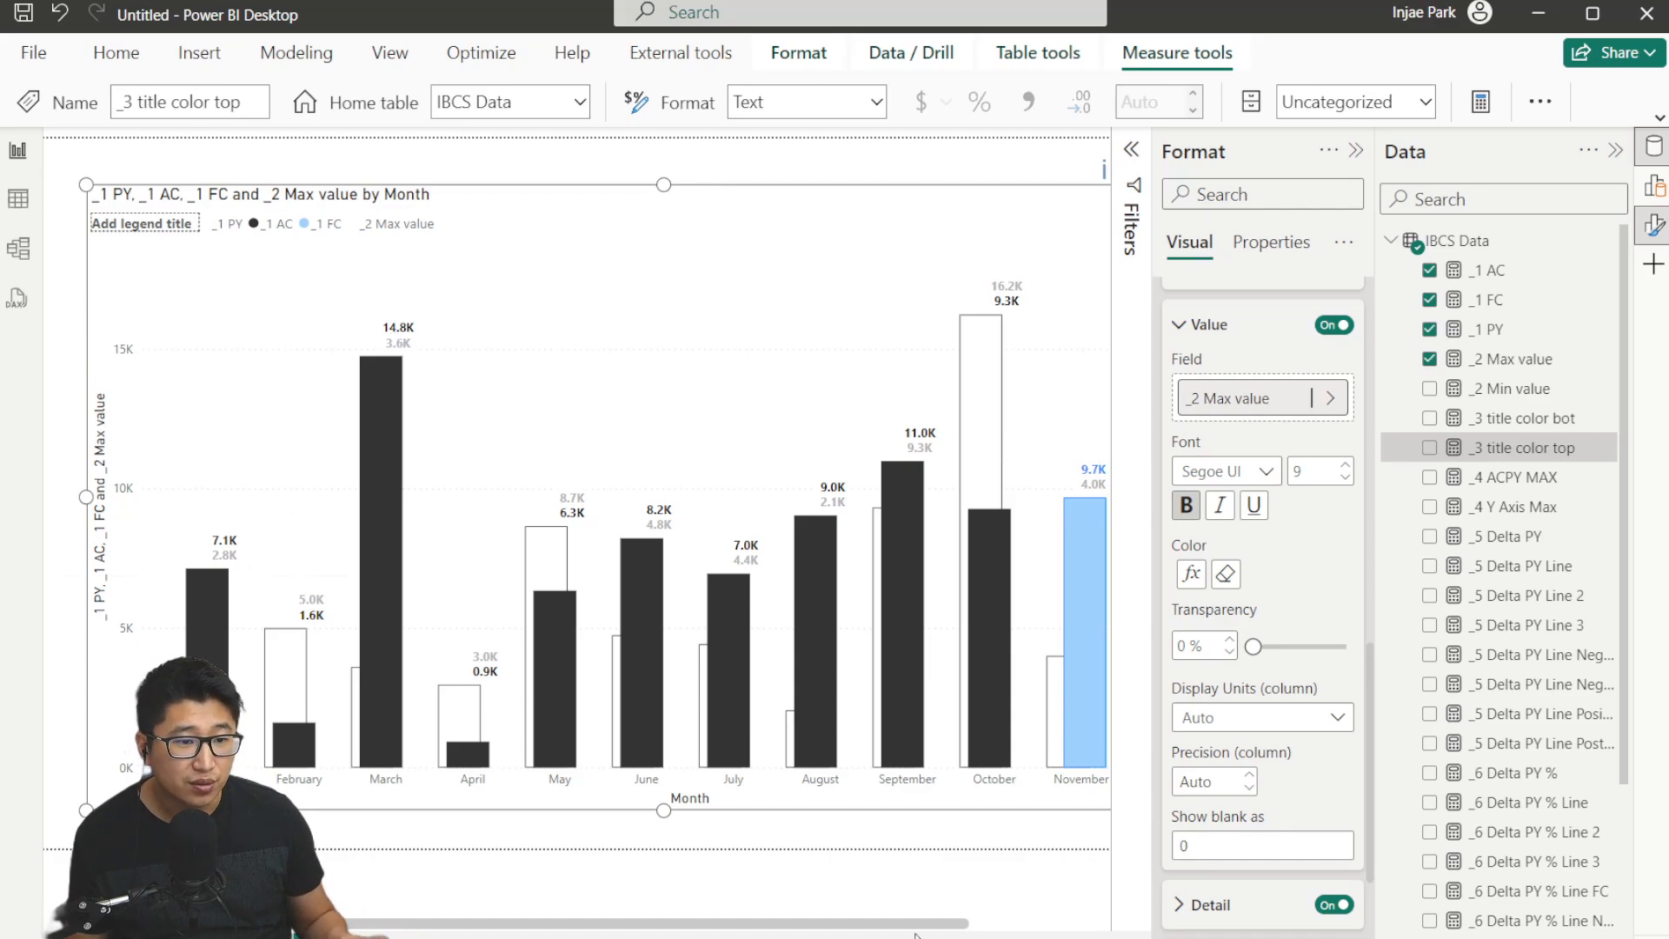
drag(915, 926, 1069, 907)
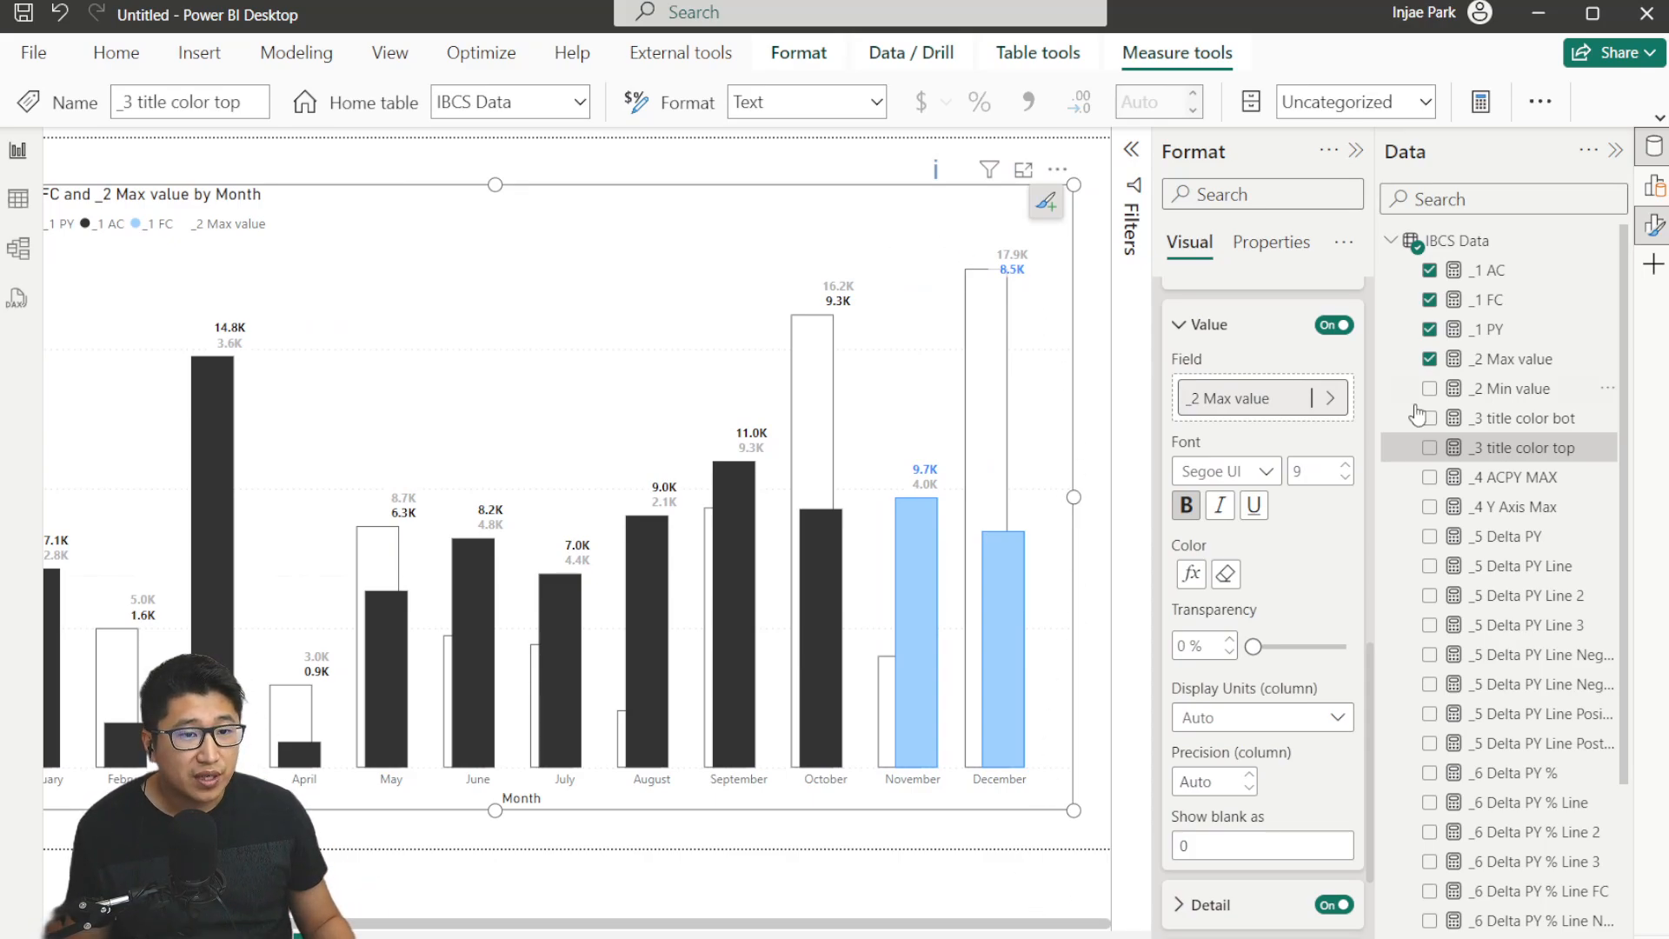
Inspect the _4 ACPY MAX measure's formula and open the visual's field wells.
click(1513, 483)
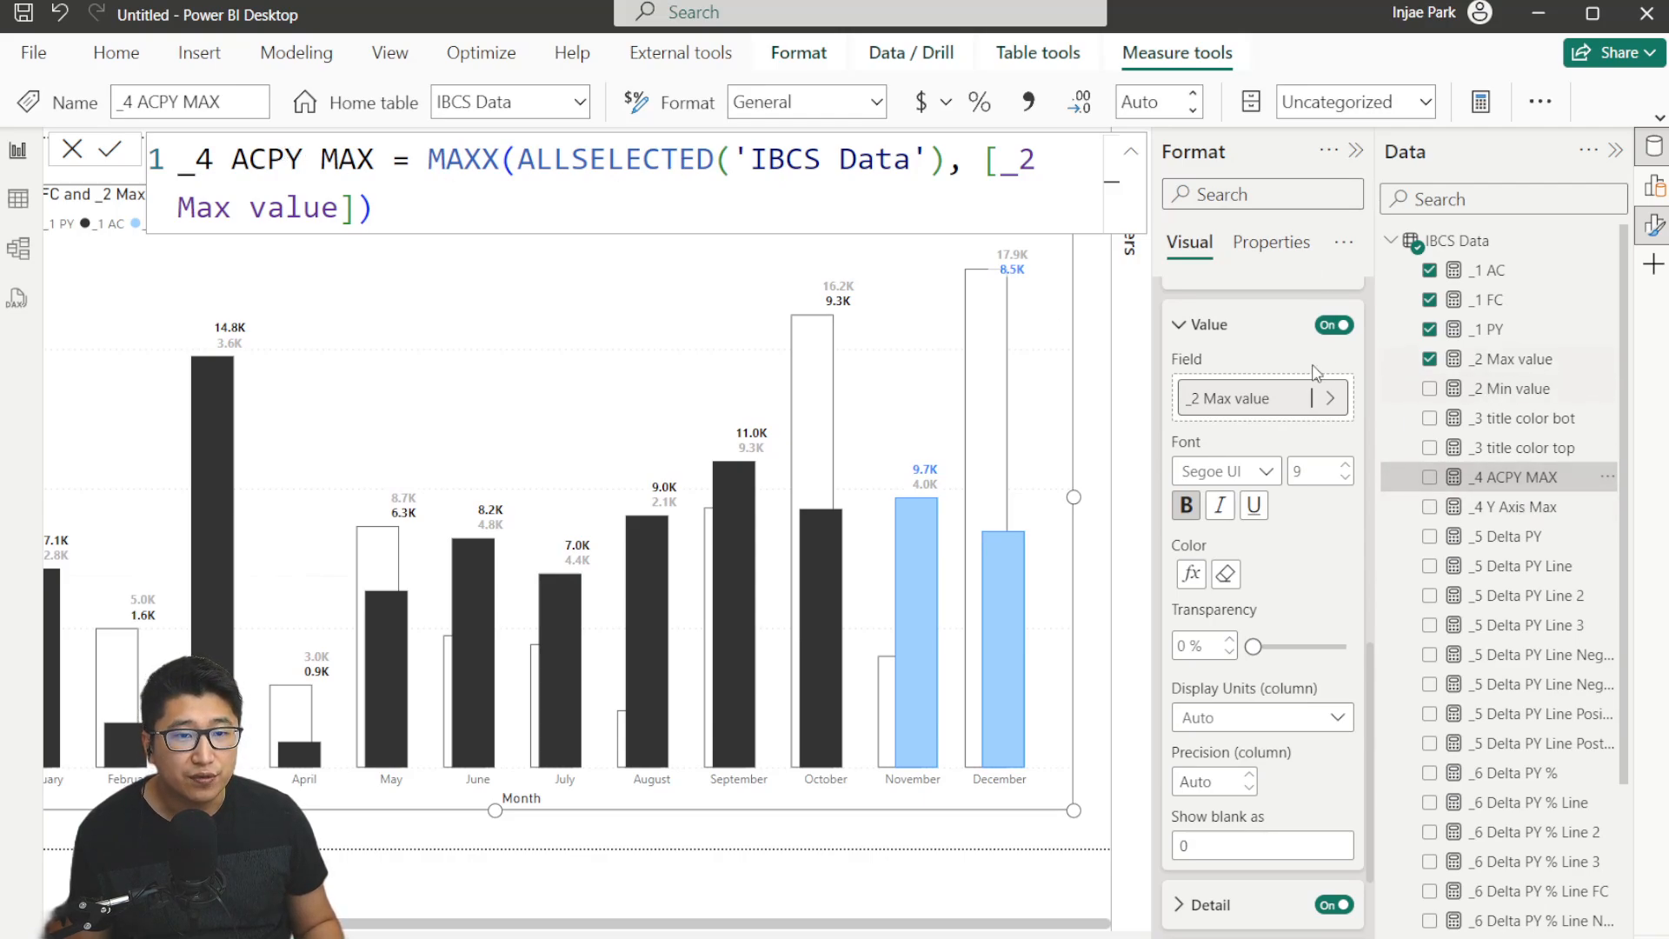
scroll(1318, 374, up, 10)
click(1654, 186)
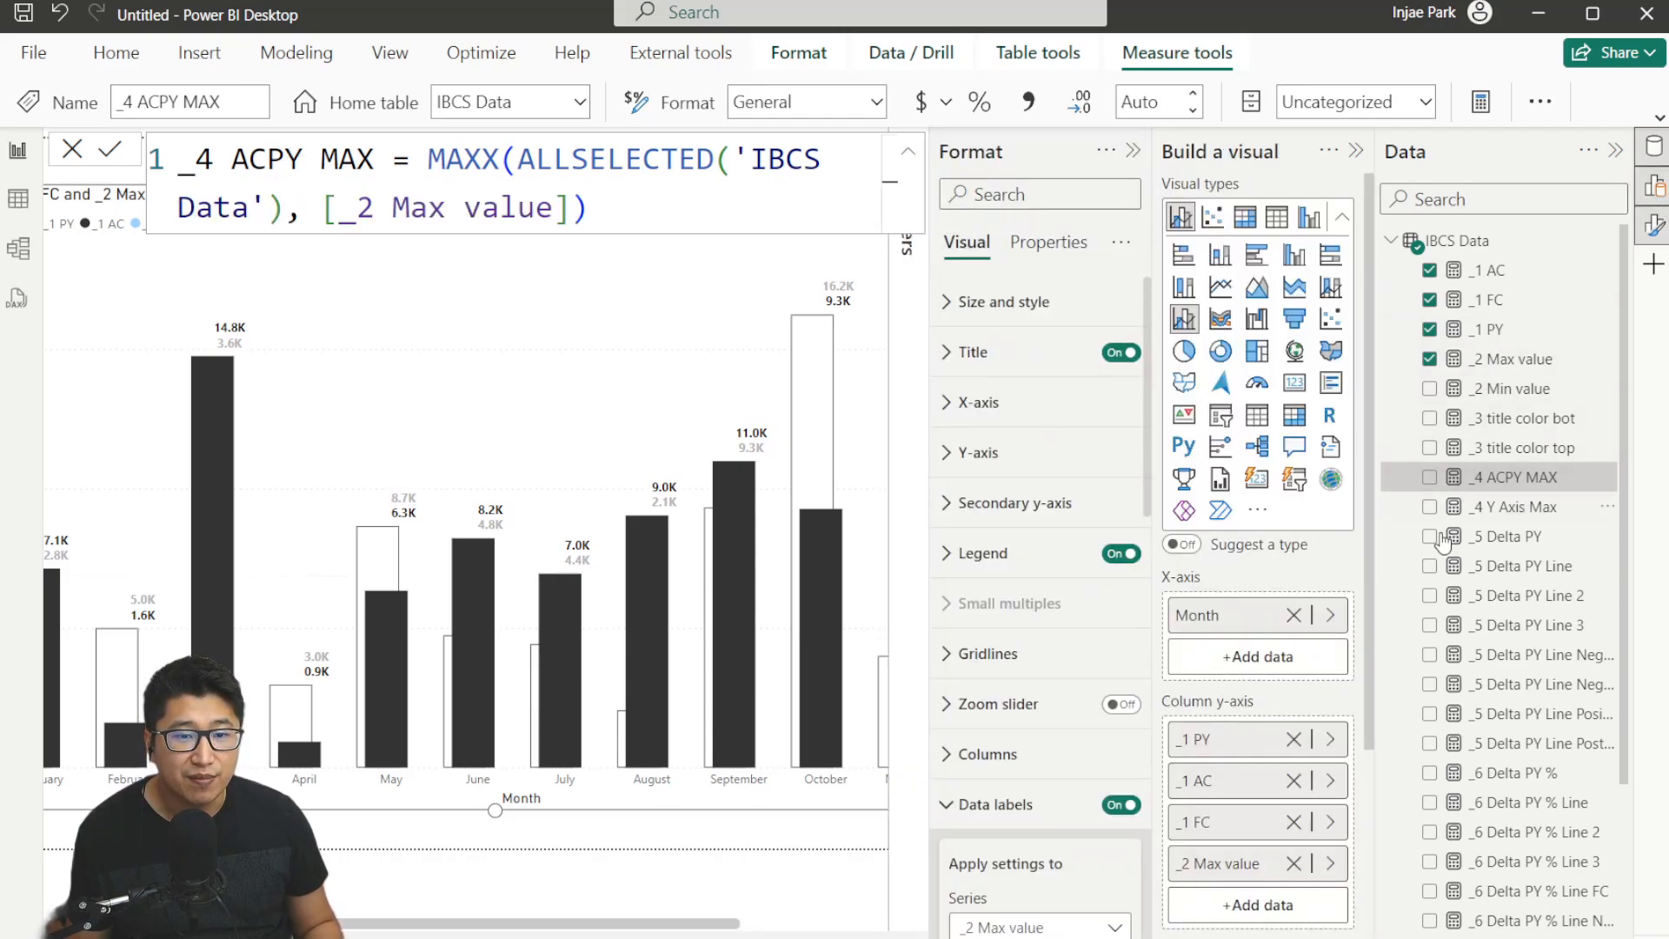
click(1133, 150)
Temporarily add _4 ACPY MAX to the column y-axis and remove it again.
drag(1535, 484, 1157, 668)
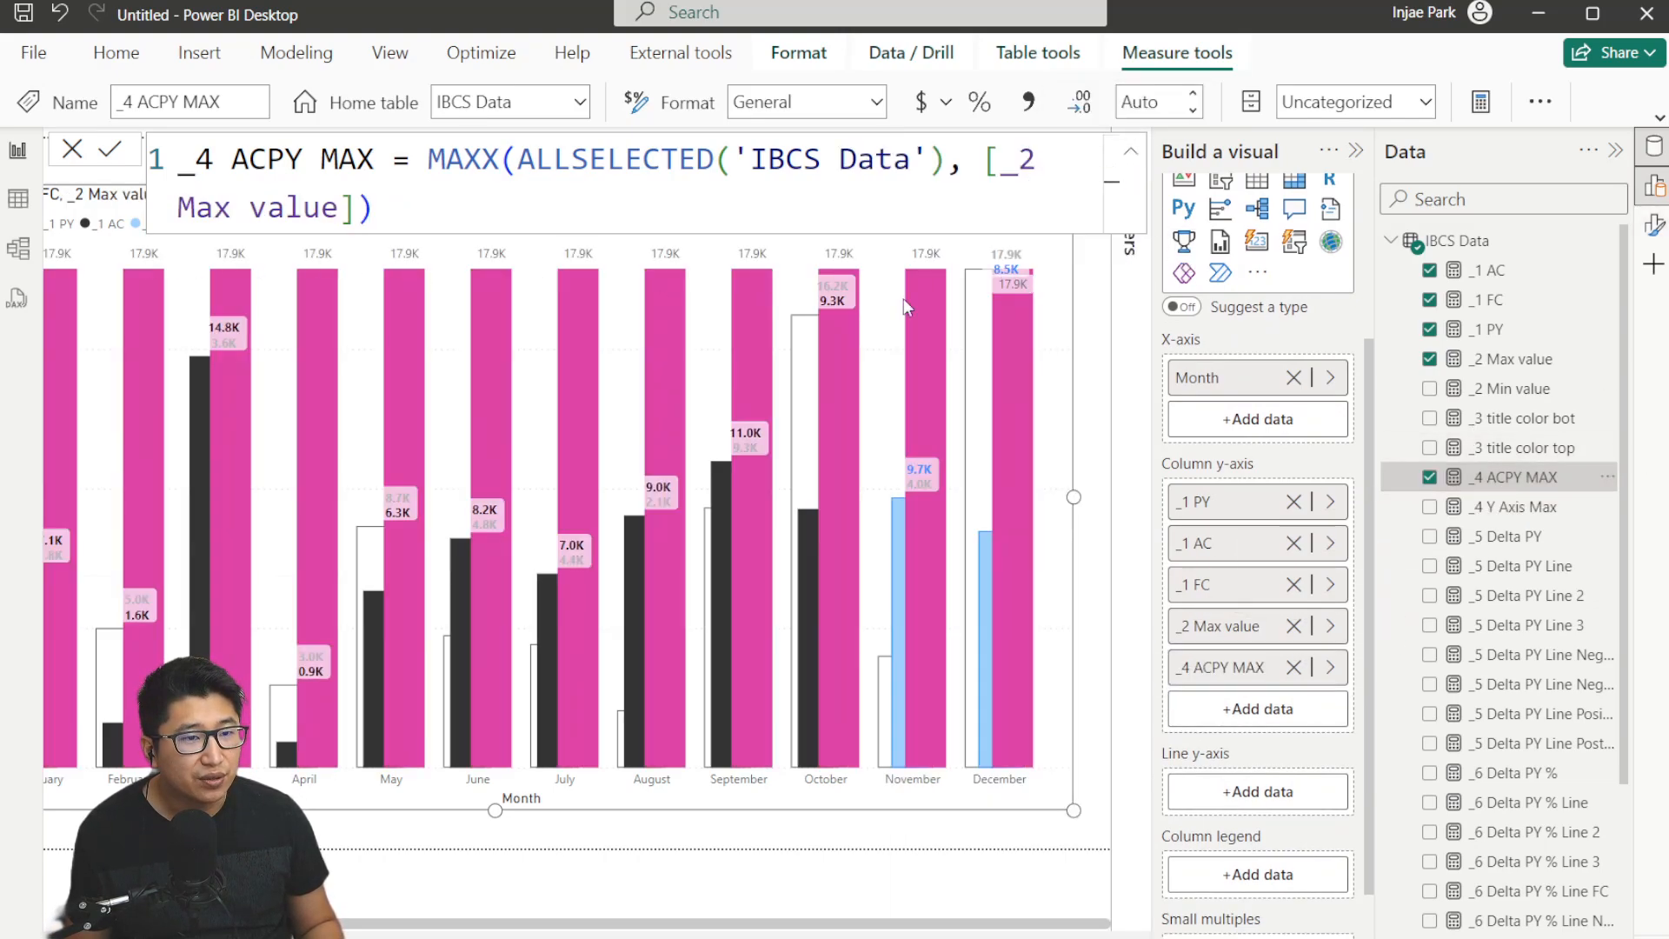
click(1293, 667)
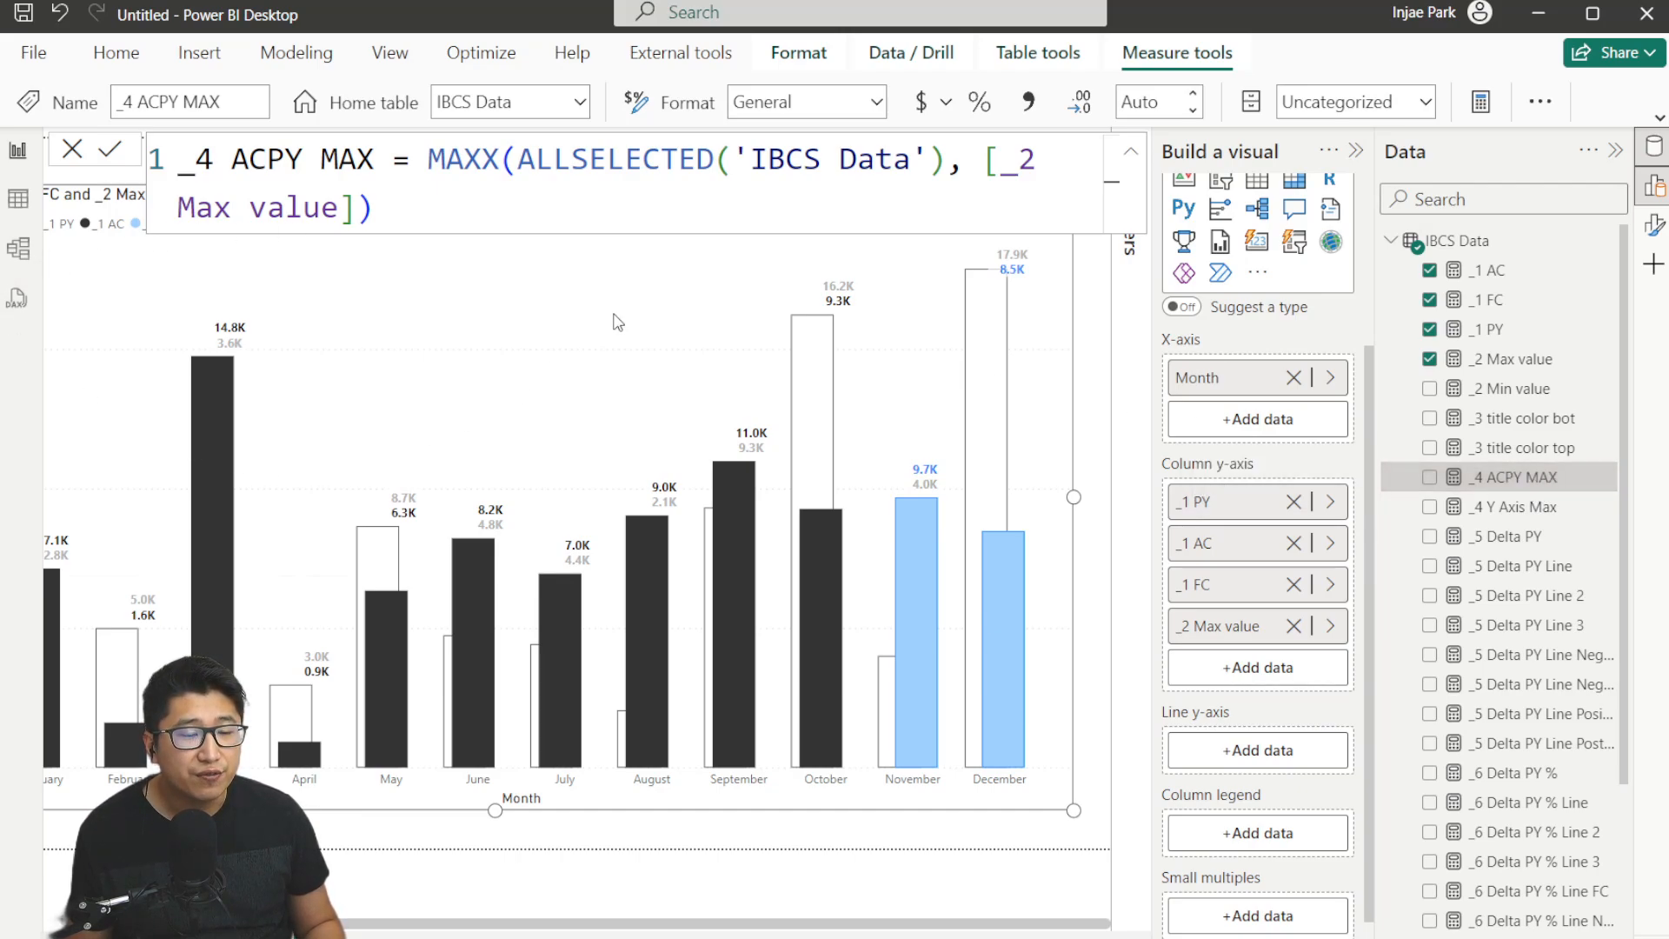
click(102, 153)
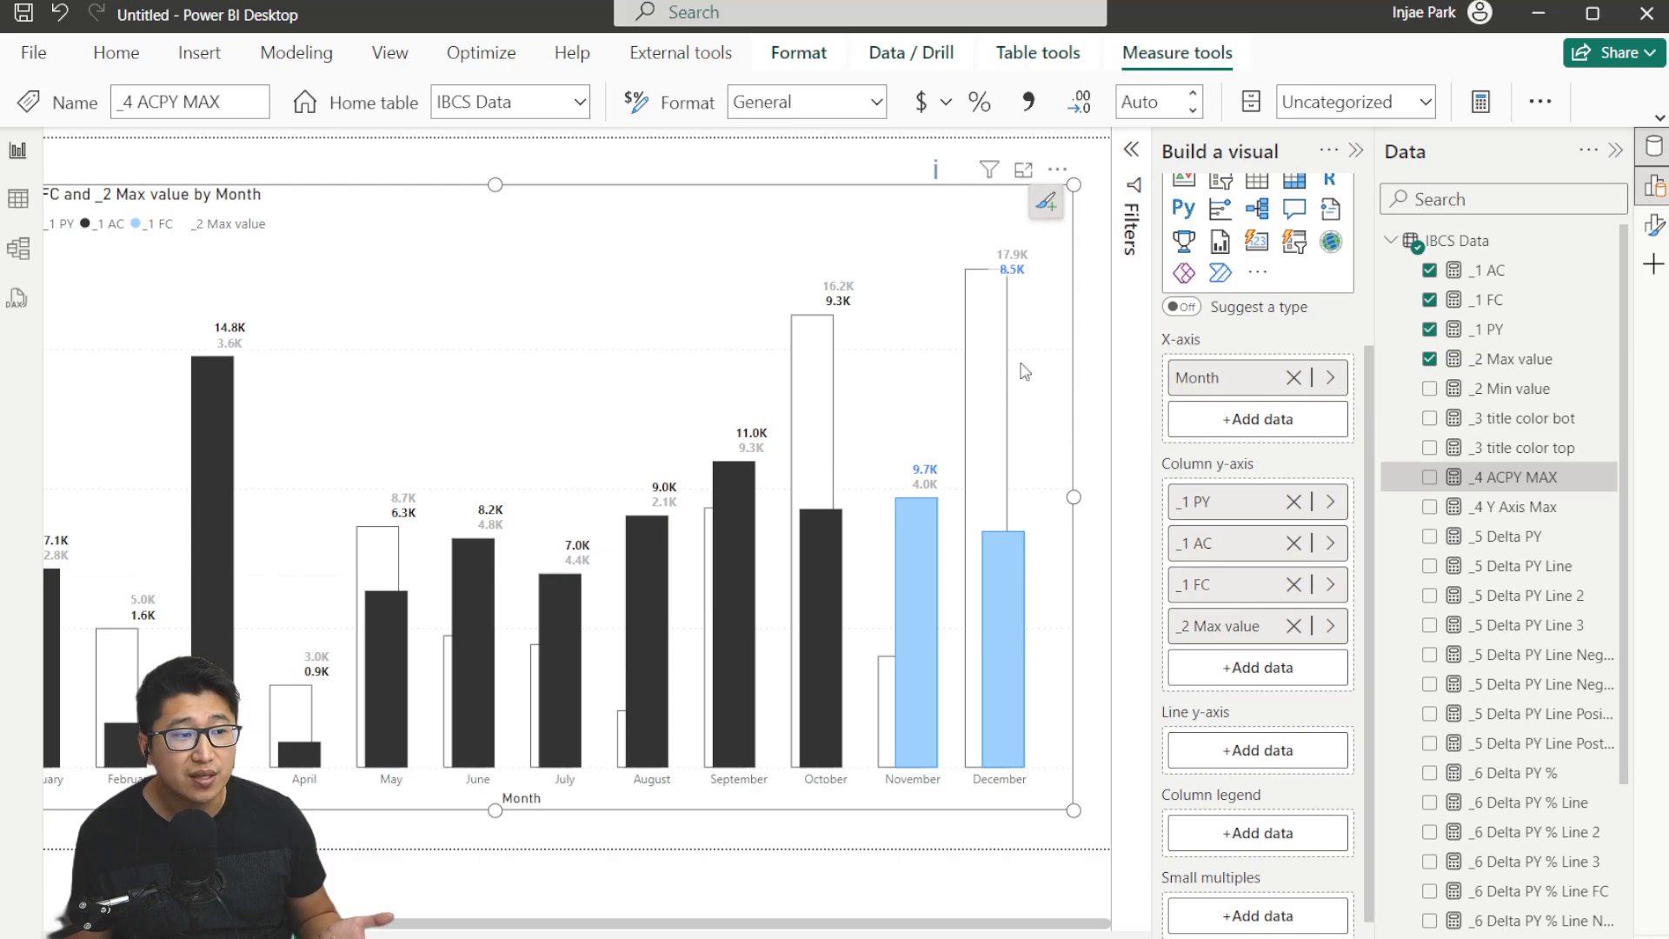
Set the y-axis range minimum to 0 and base its maximum on the _4 Y Axis Max field value.
click(1654, 225)
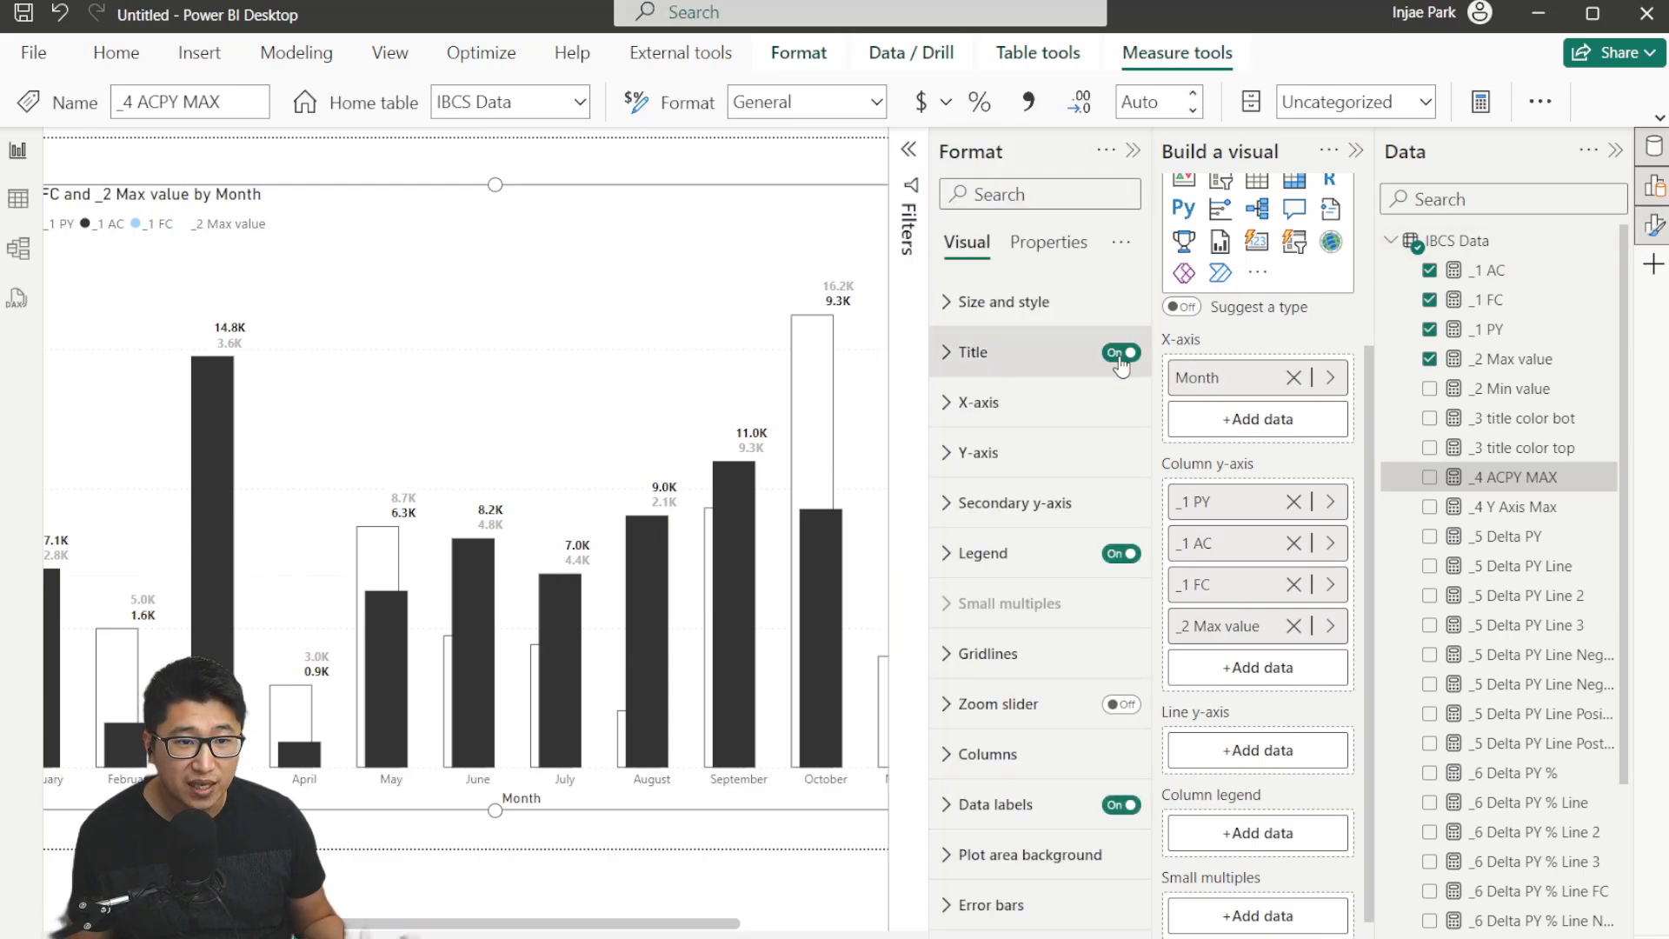
click(1103, 460)
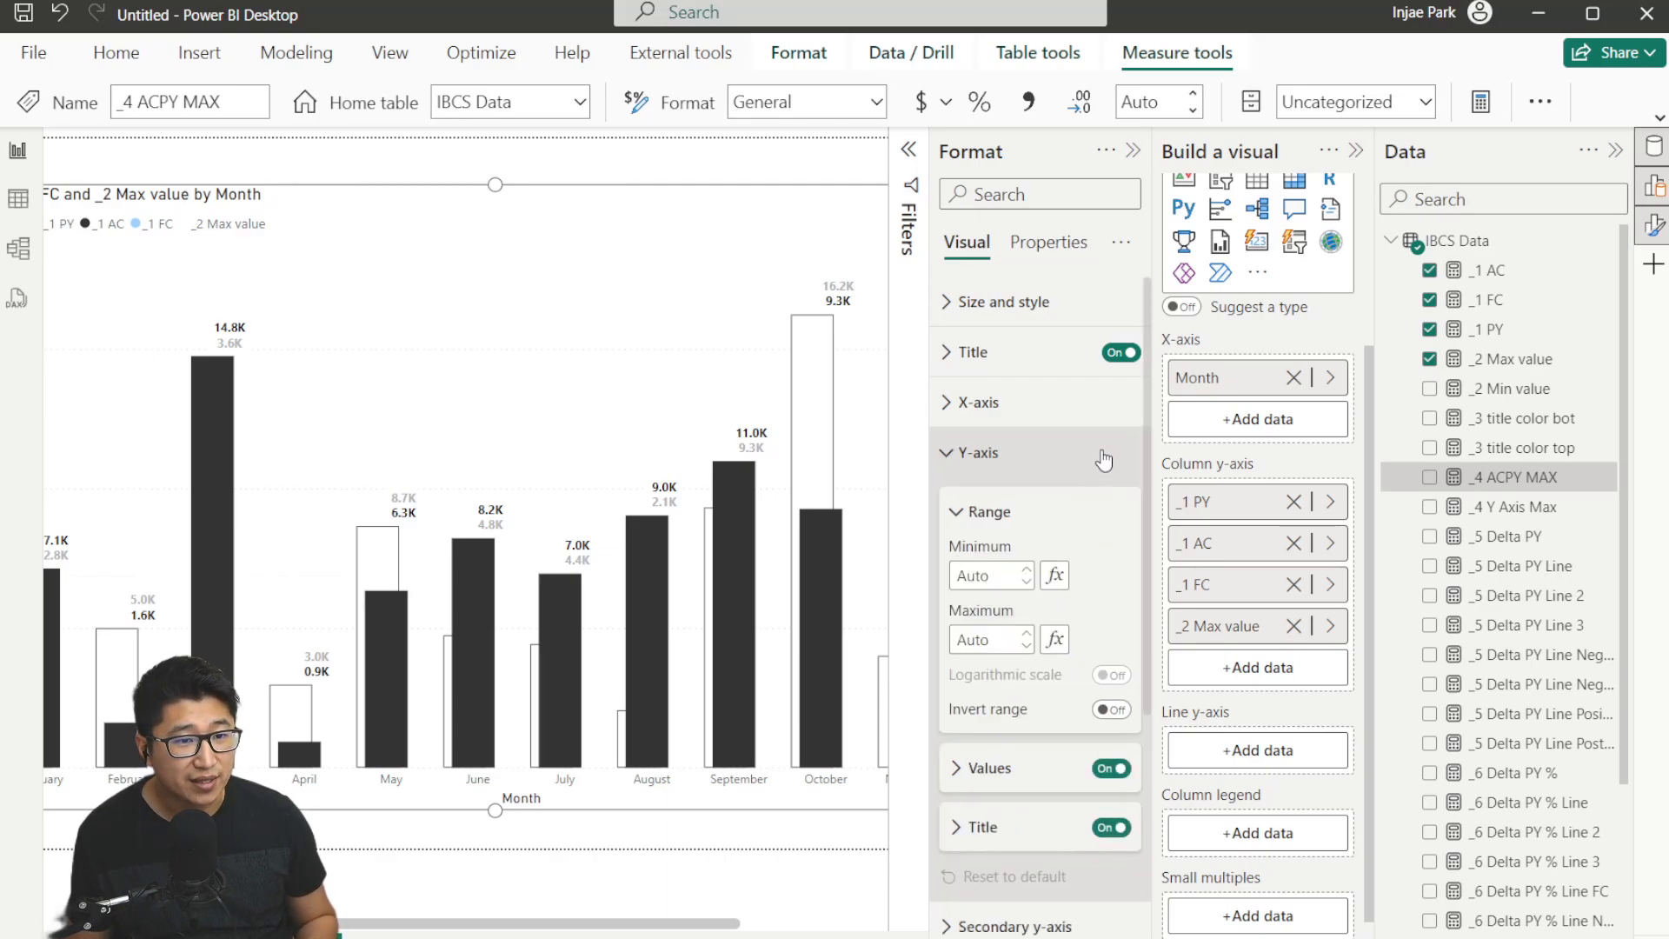
click(980, 579)
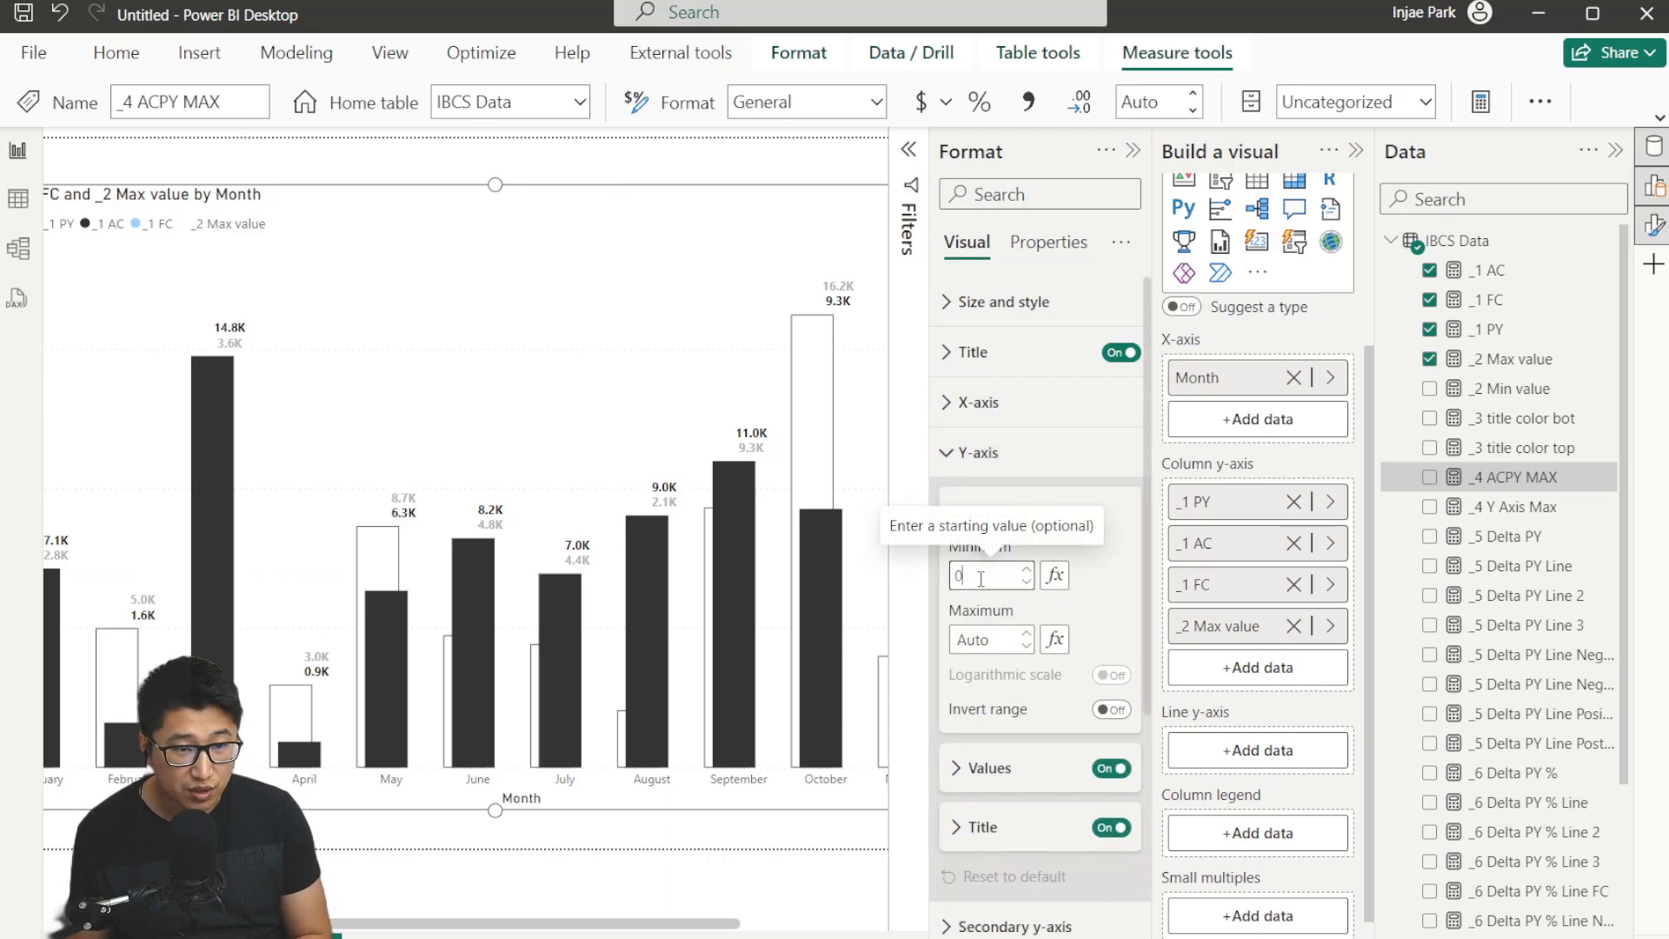
click(1054, 640)
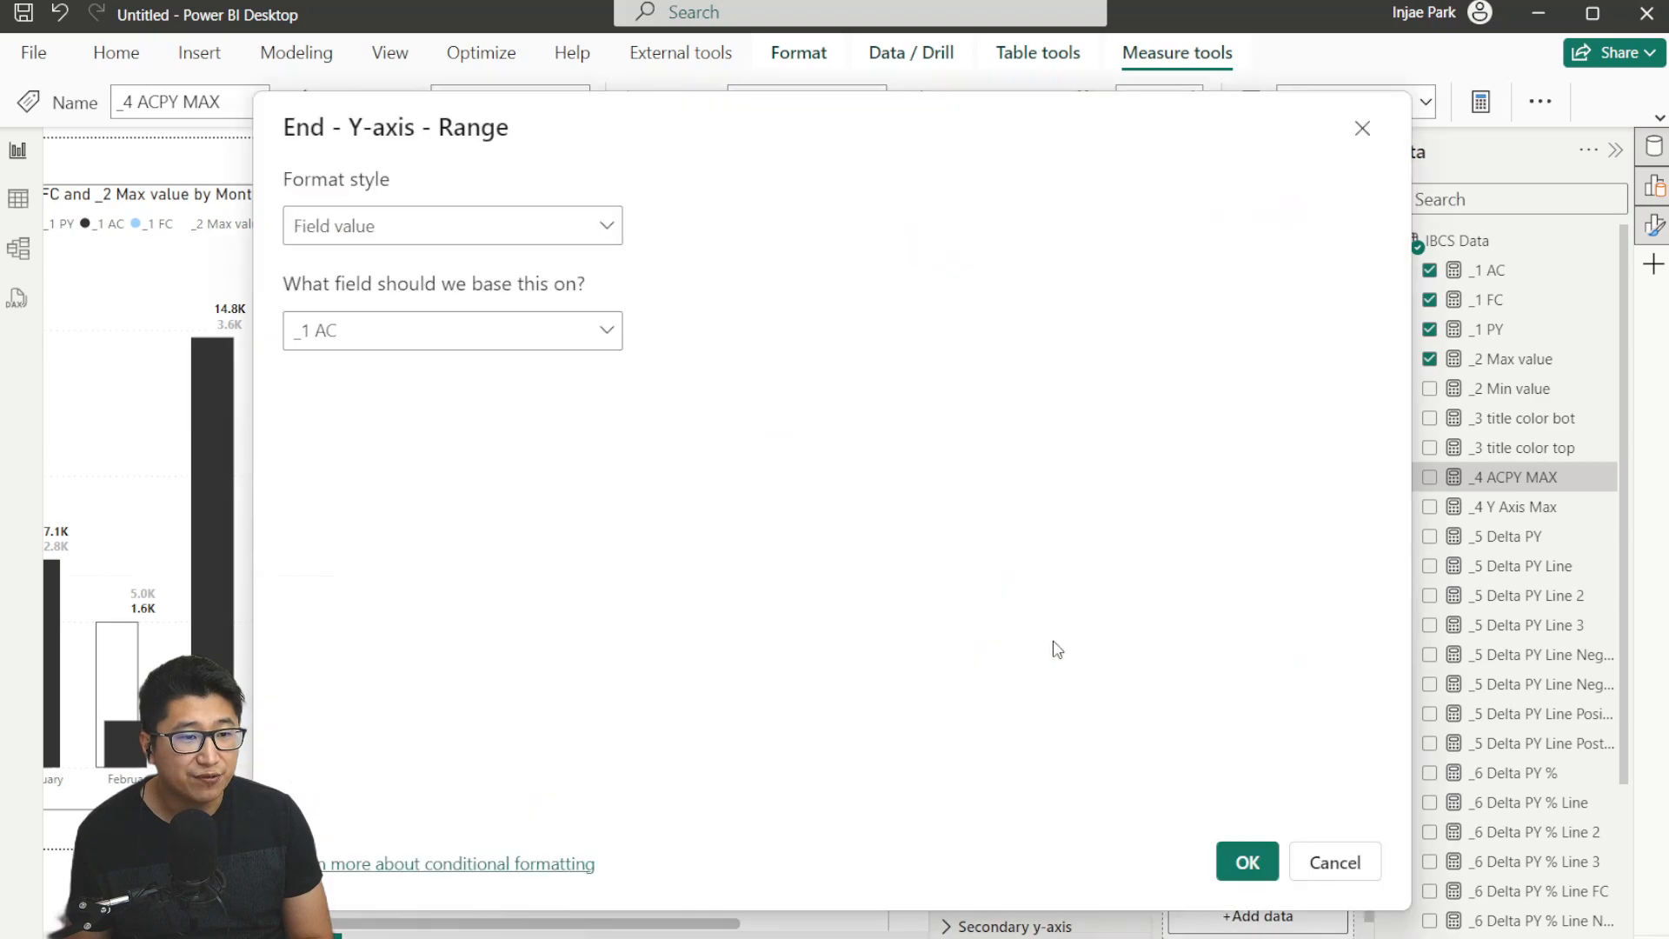
click(468, 339)
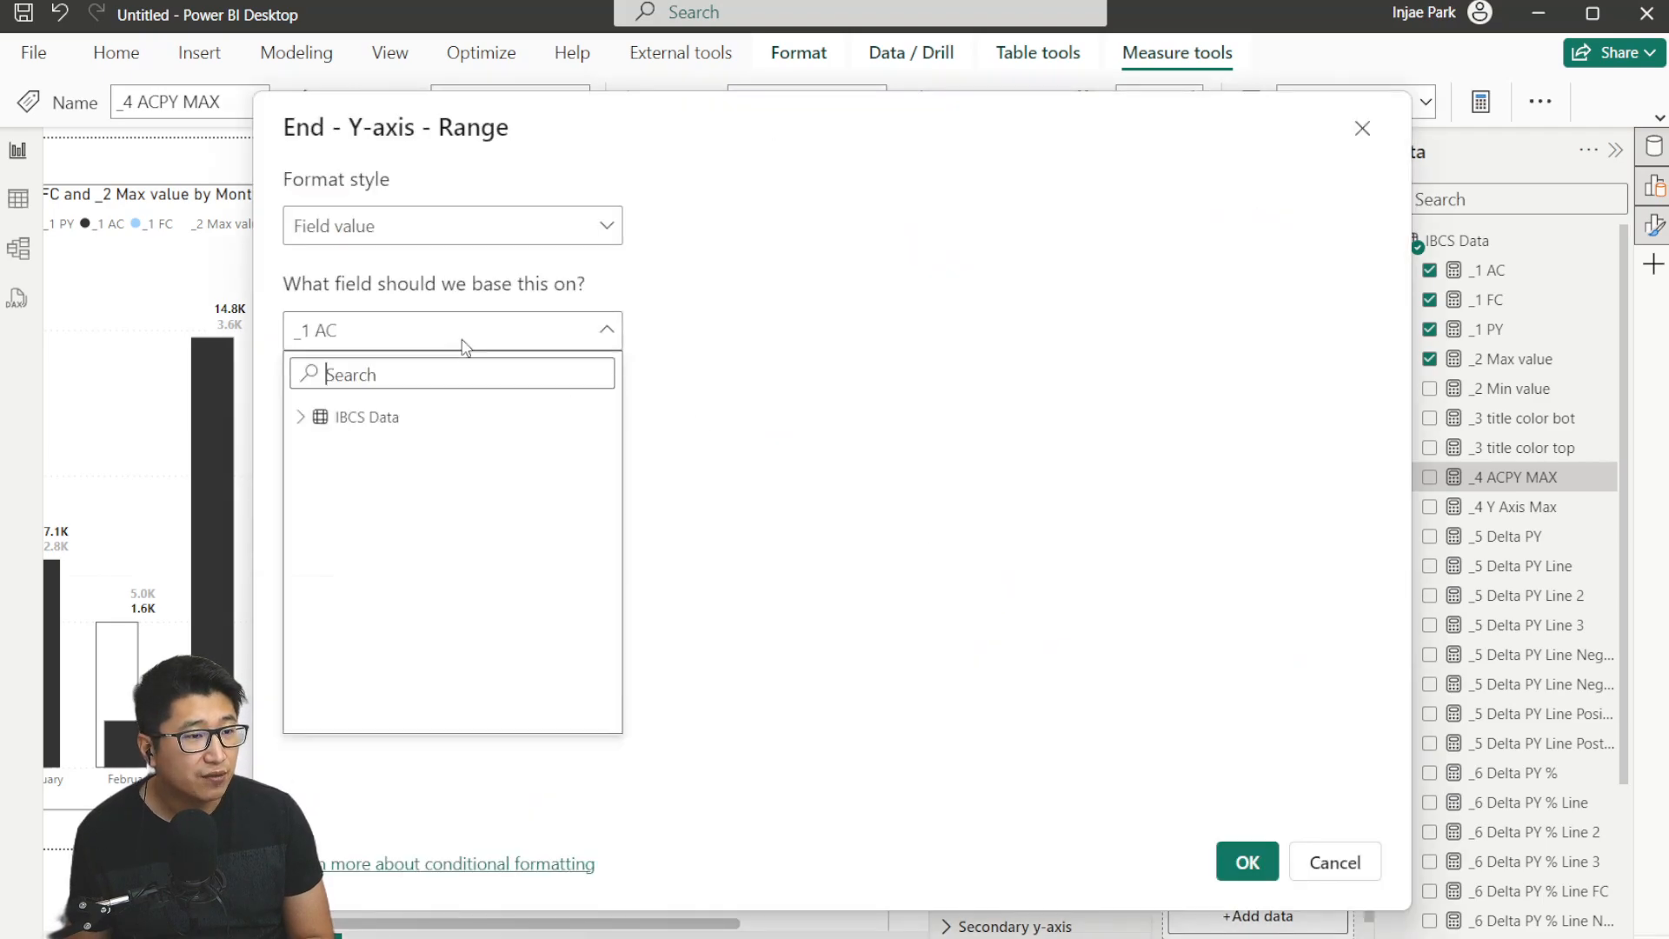
click(355, 416)
text(4)
click(439, 481)
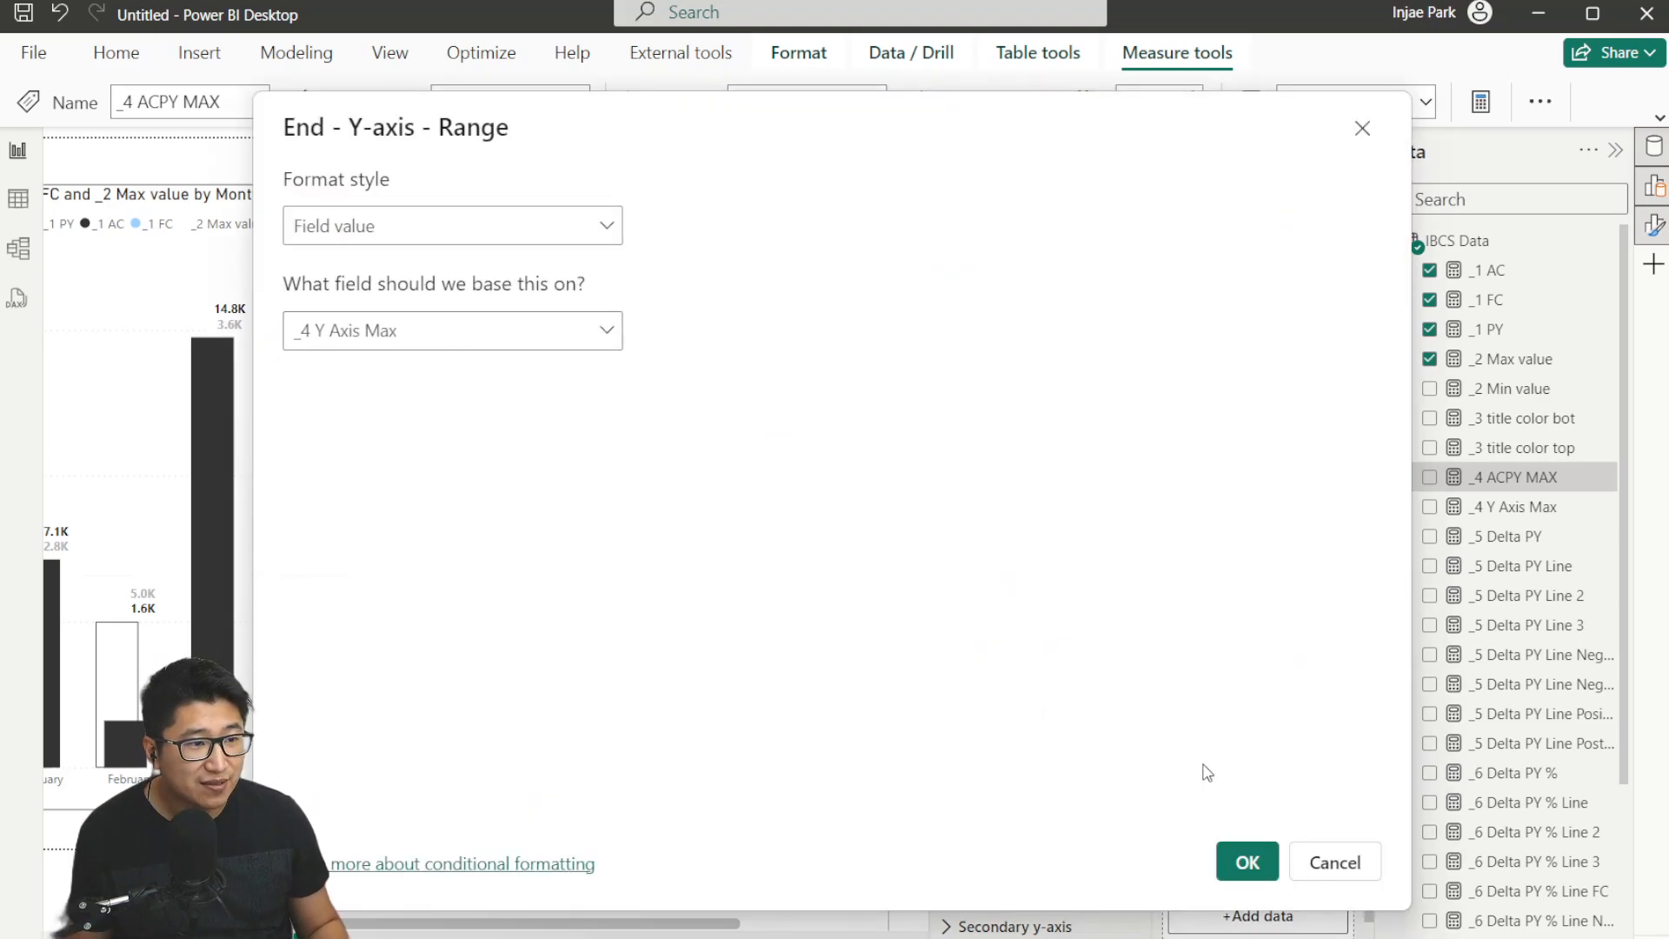
click(1259, 869)
Inspect the DAX formula of the _4 Y Axis Max measure.
click(1521, 507)
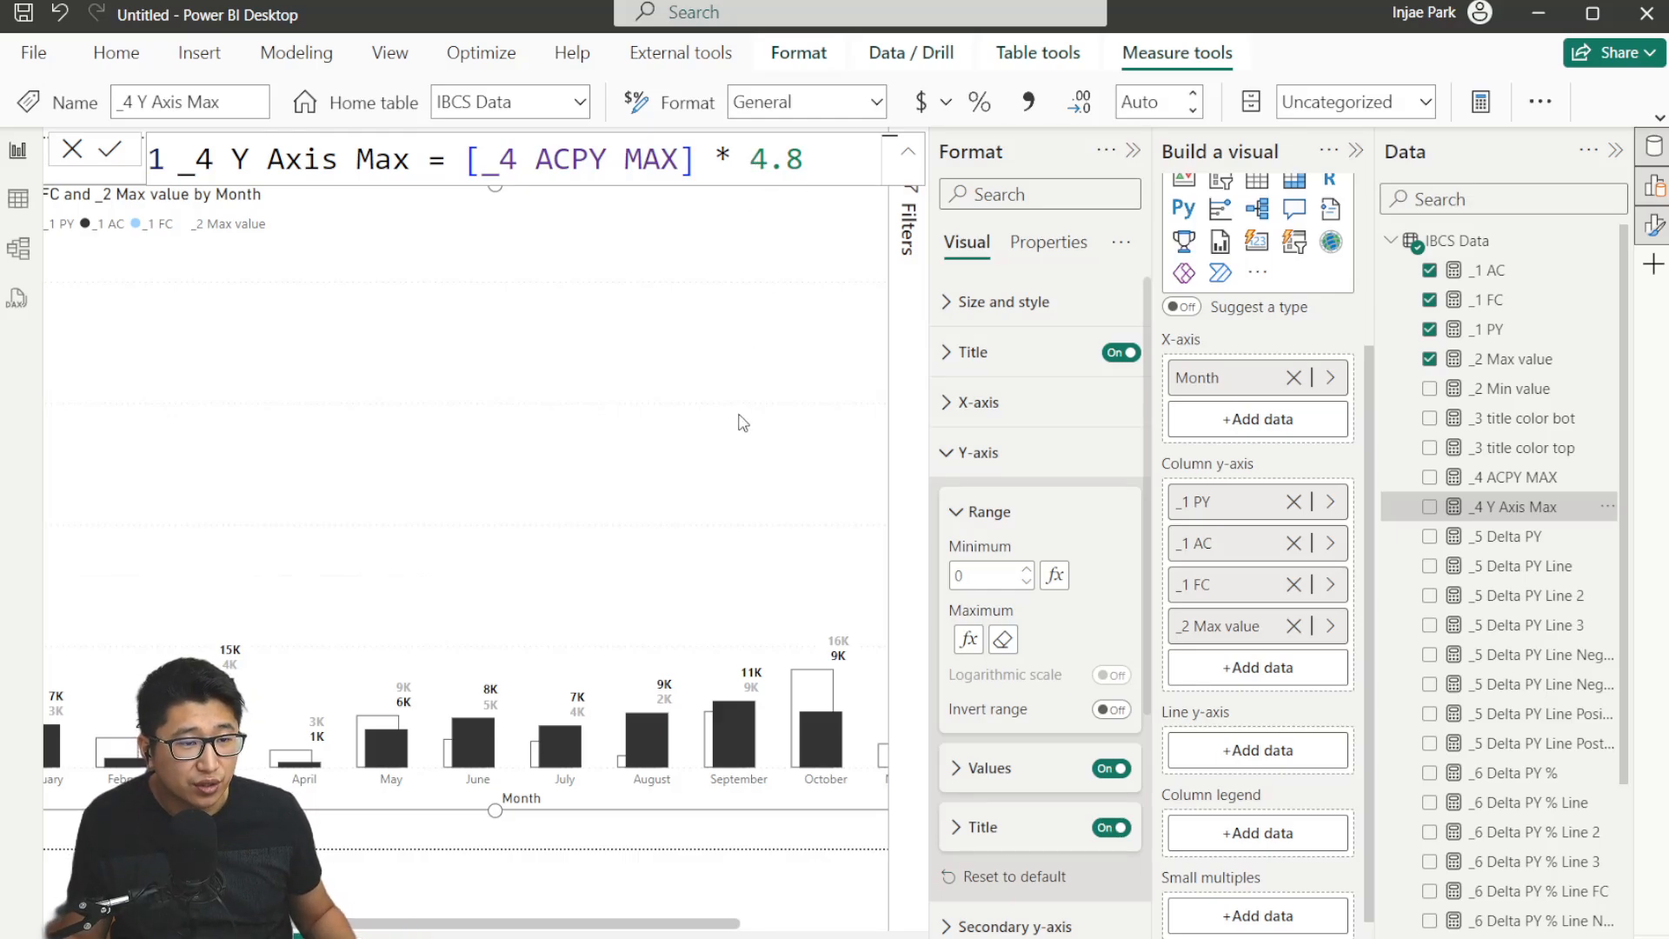
scroll(743, 423, down, 2)
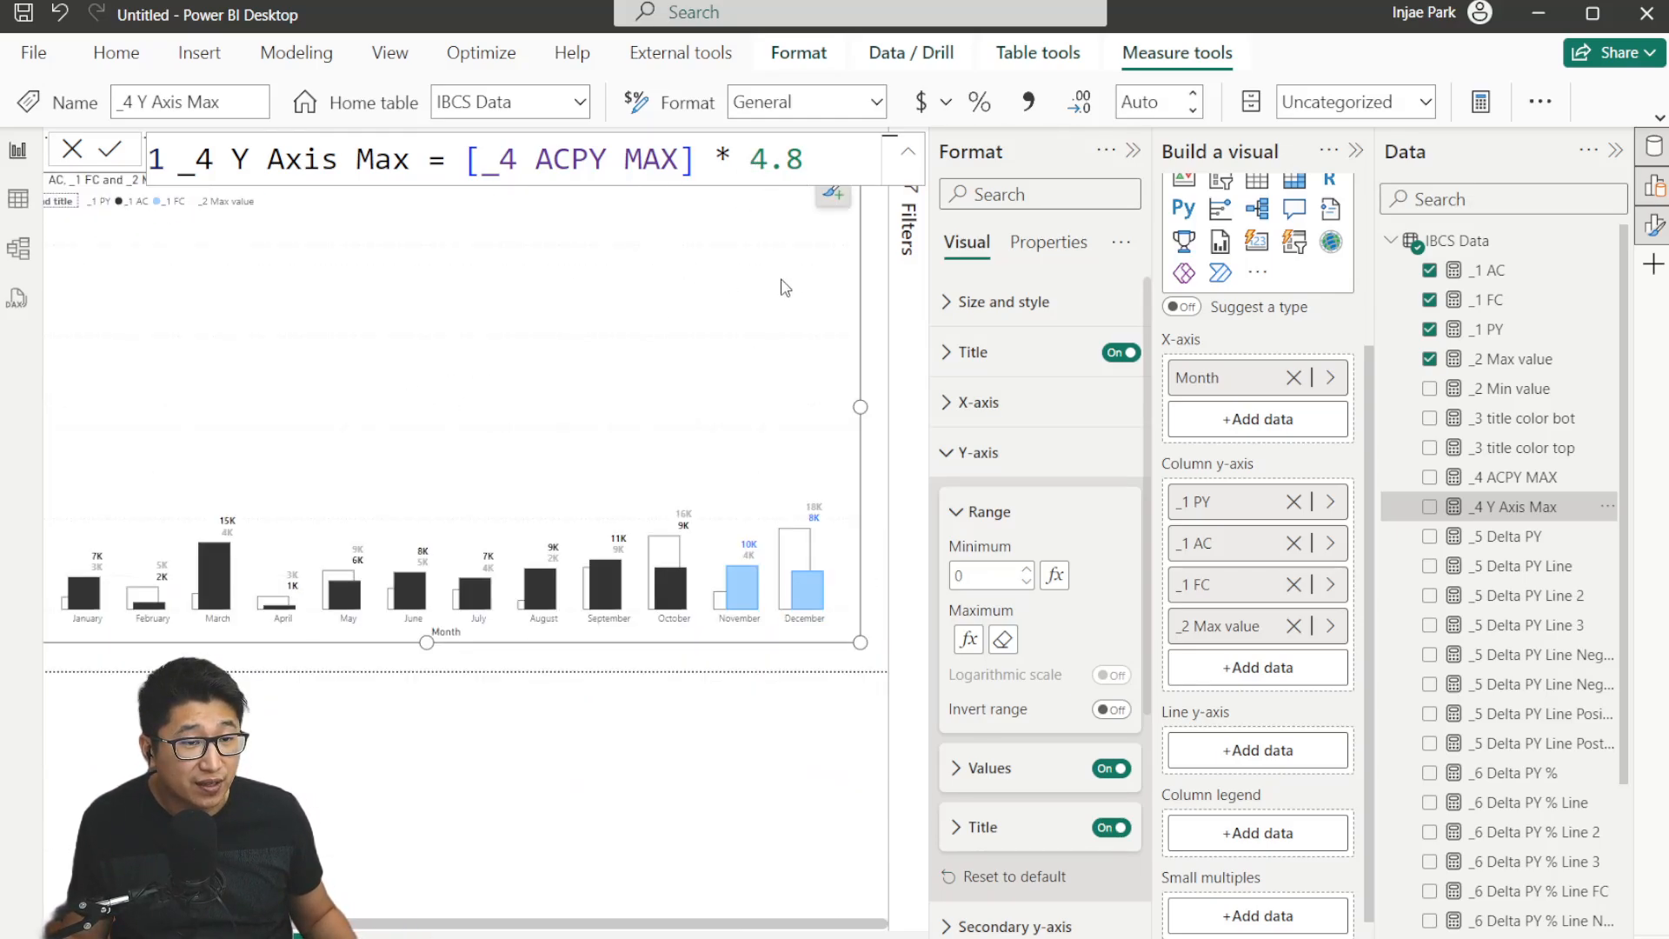
click(73, 149)
drag(506, 926, 372, 928)
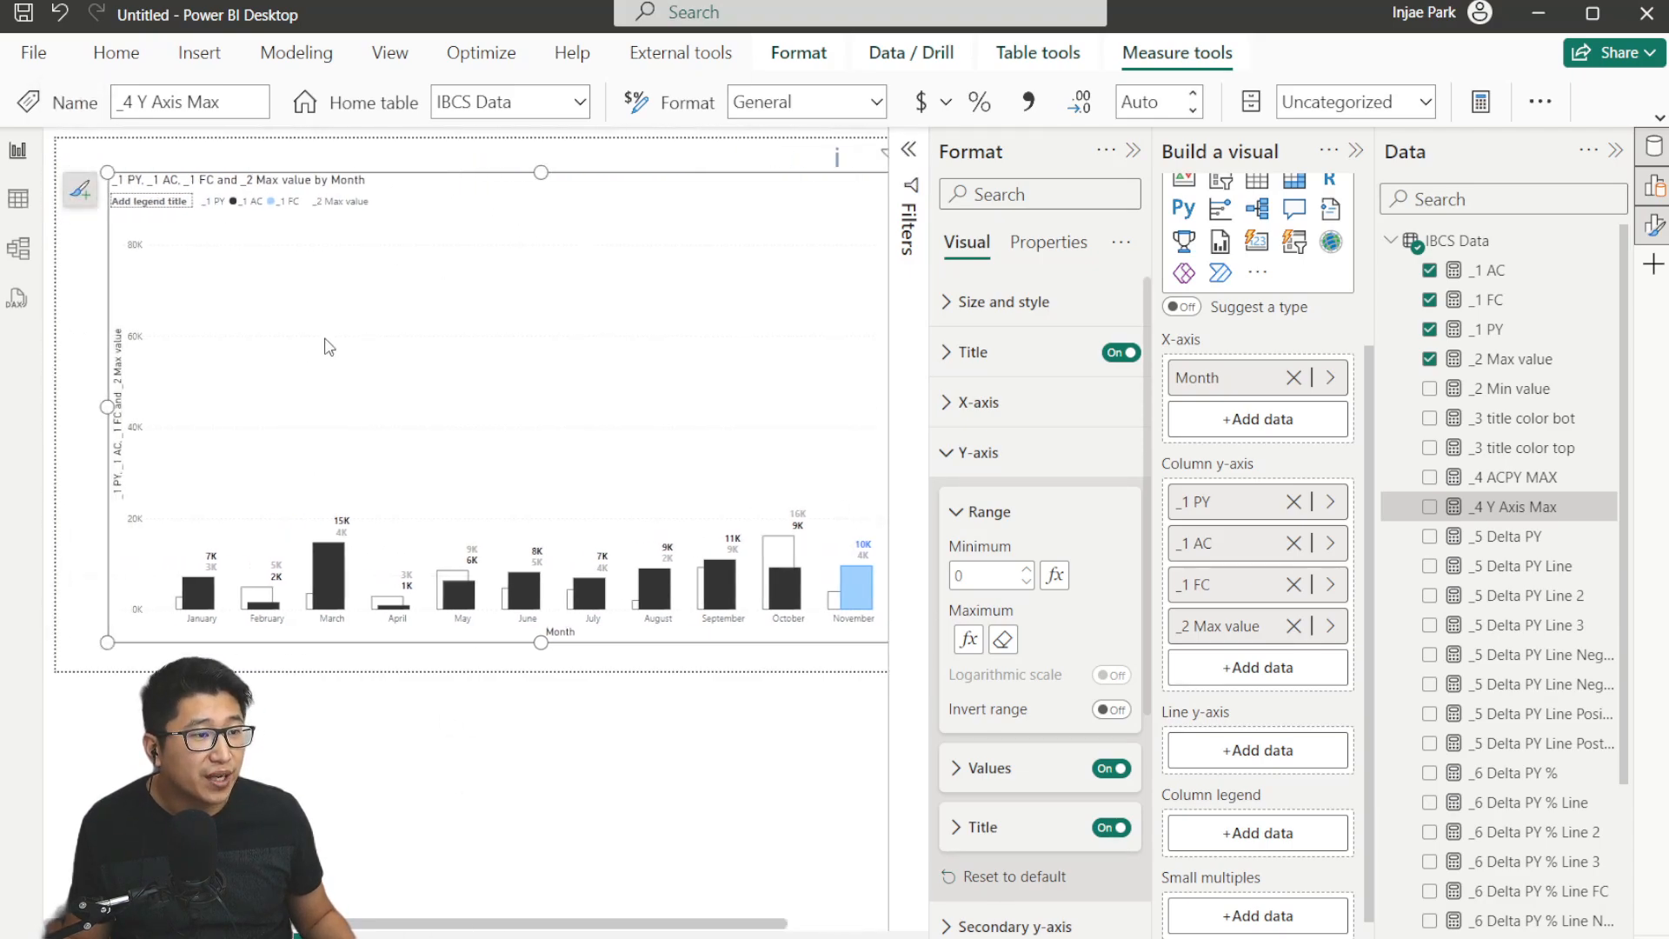
drag(570, 926, 650, 926)
scroll(790, 339, down, 1)
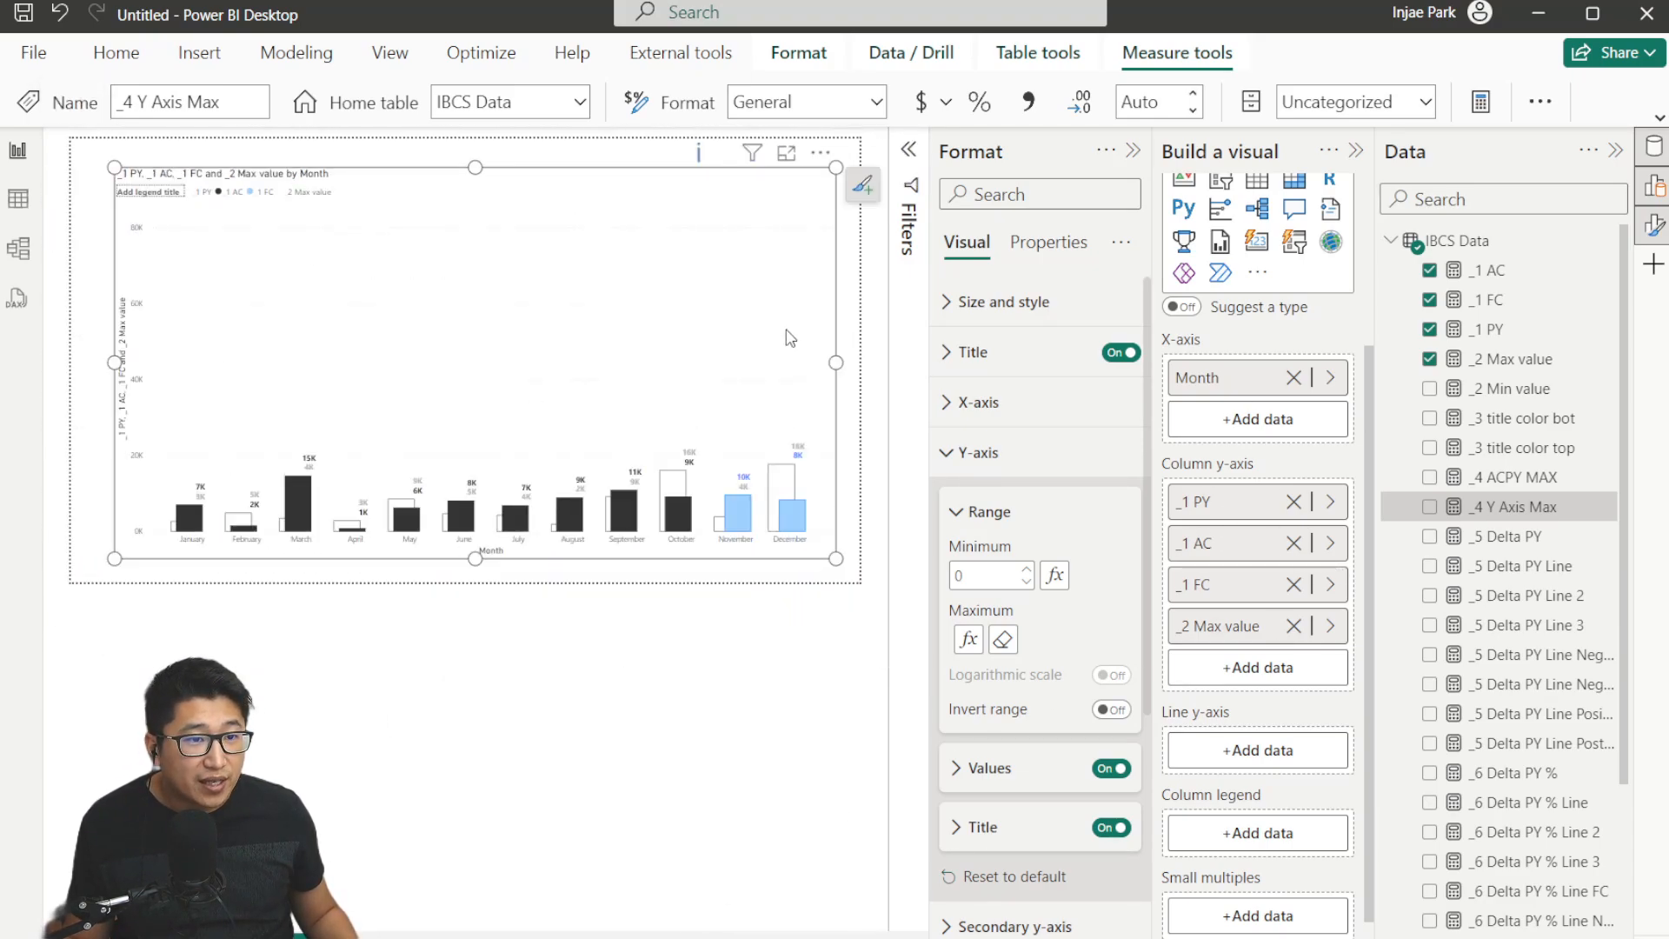
click(1137, 153)
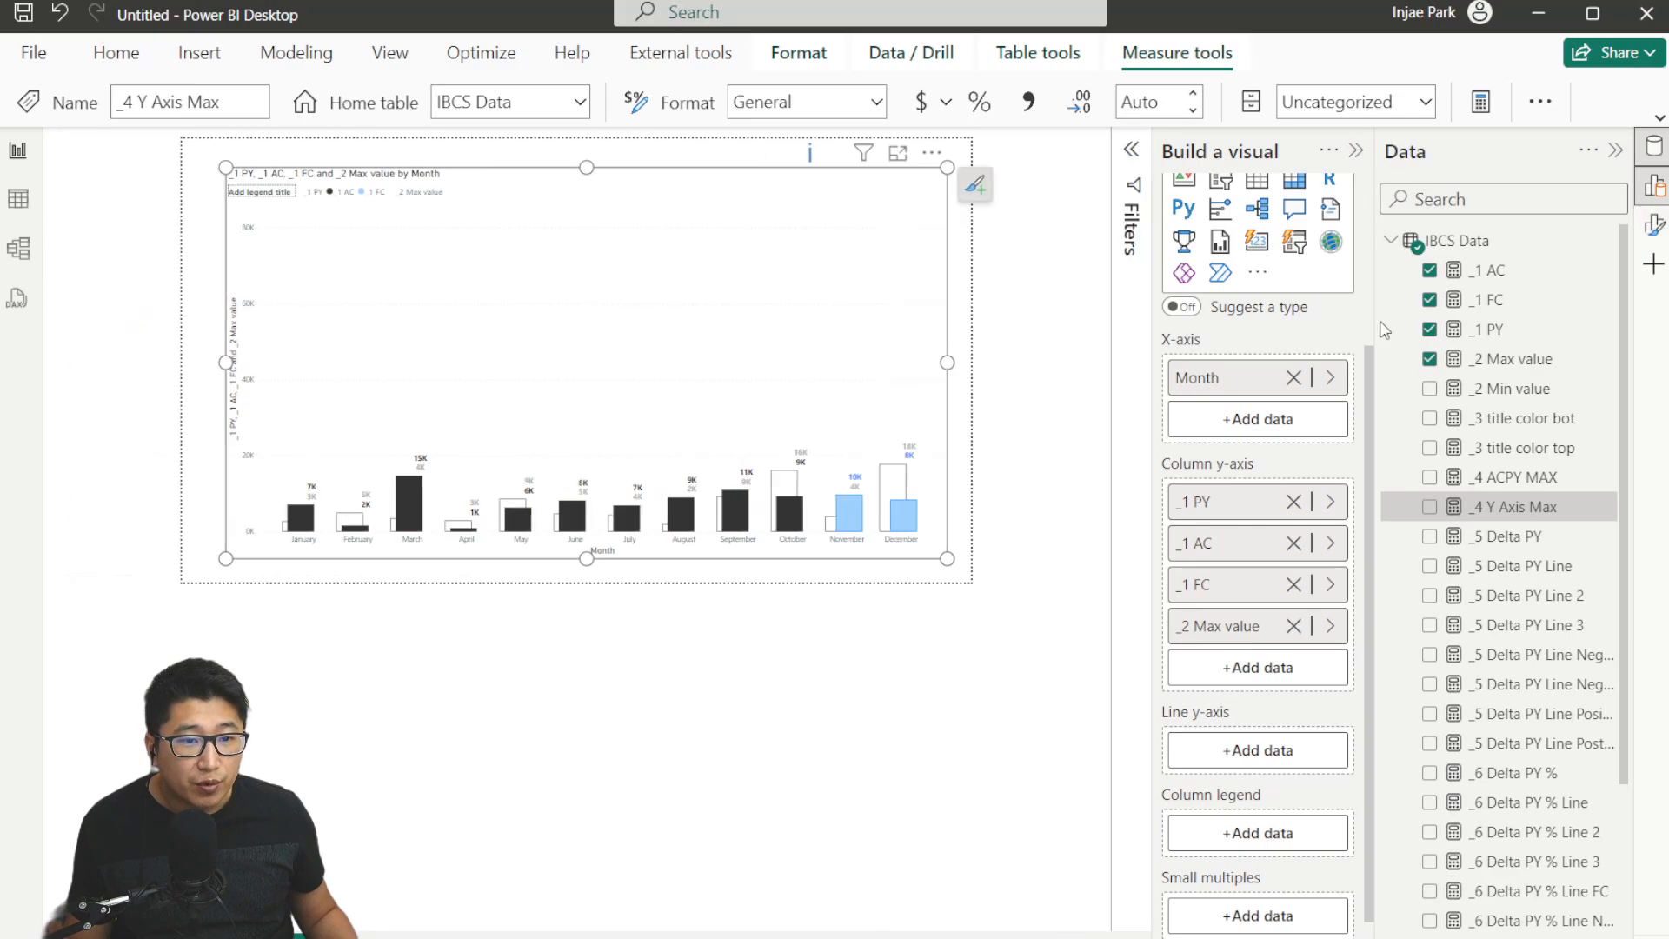
Inspect the formulas of the _5 Delta PY and _5 Delta PY Line measures.
click(1537, 546)
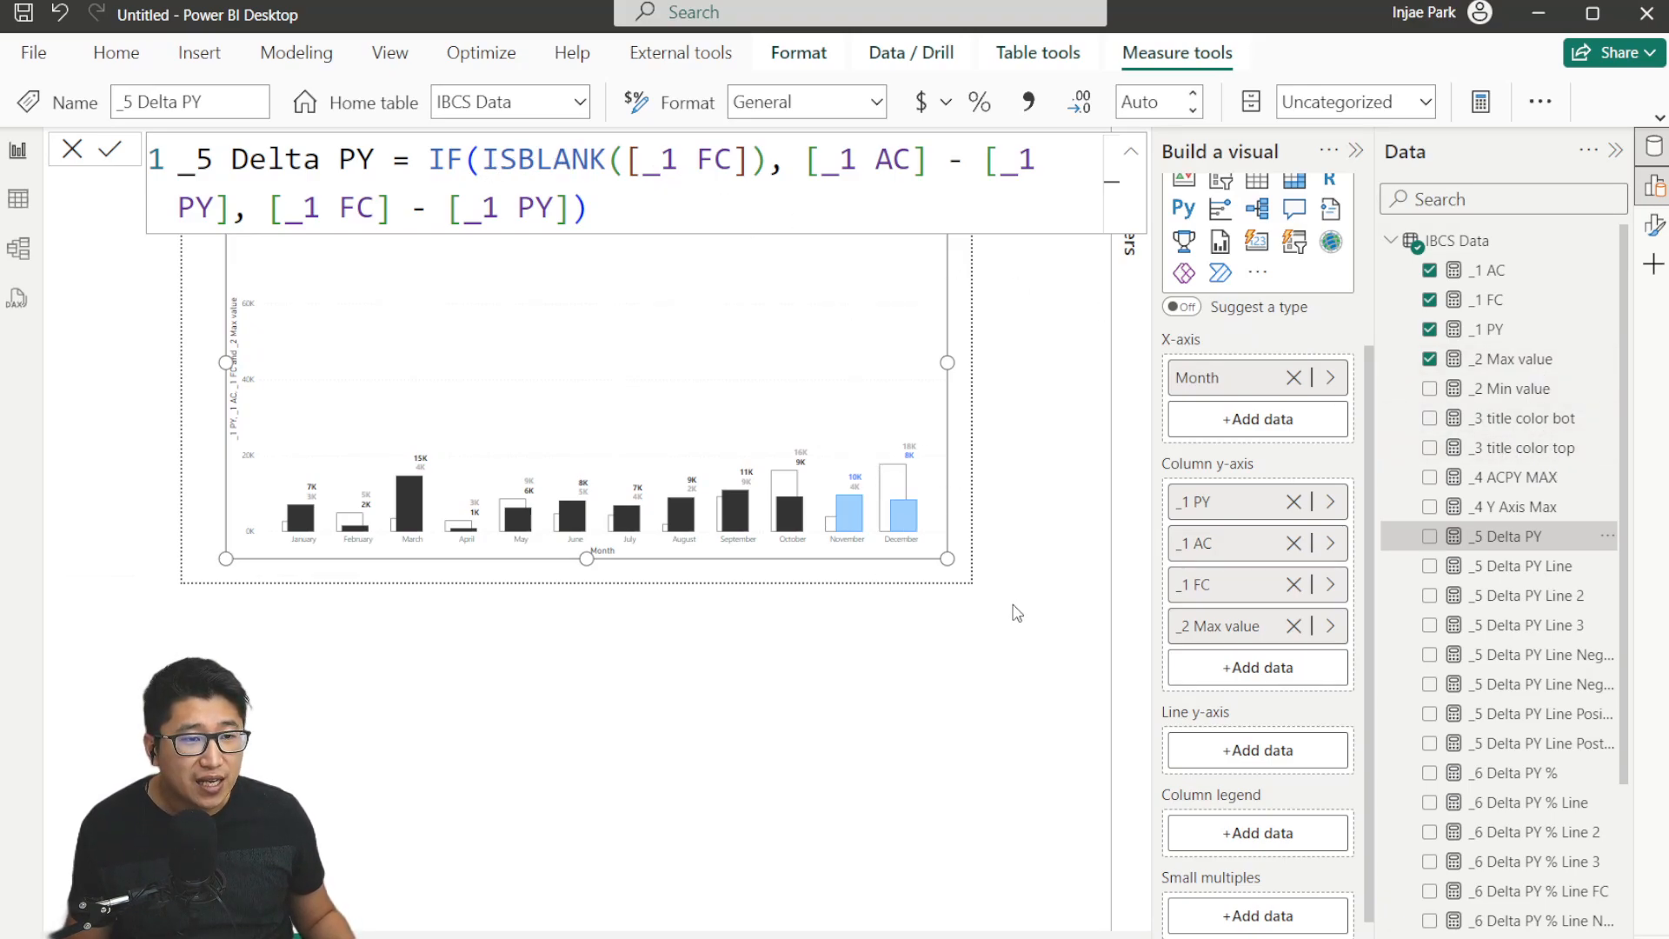
scroll(1013, 610, up, 1)
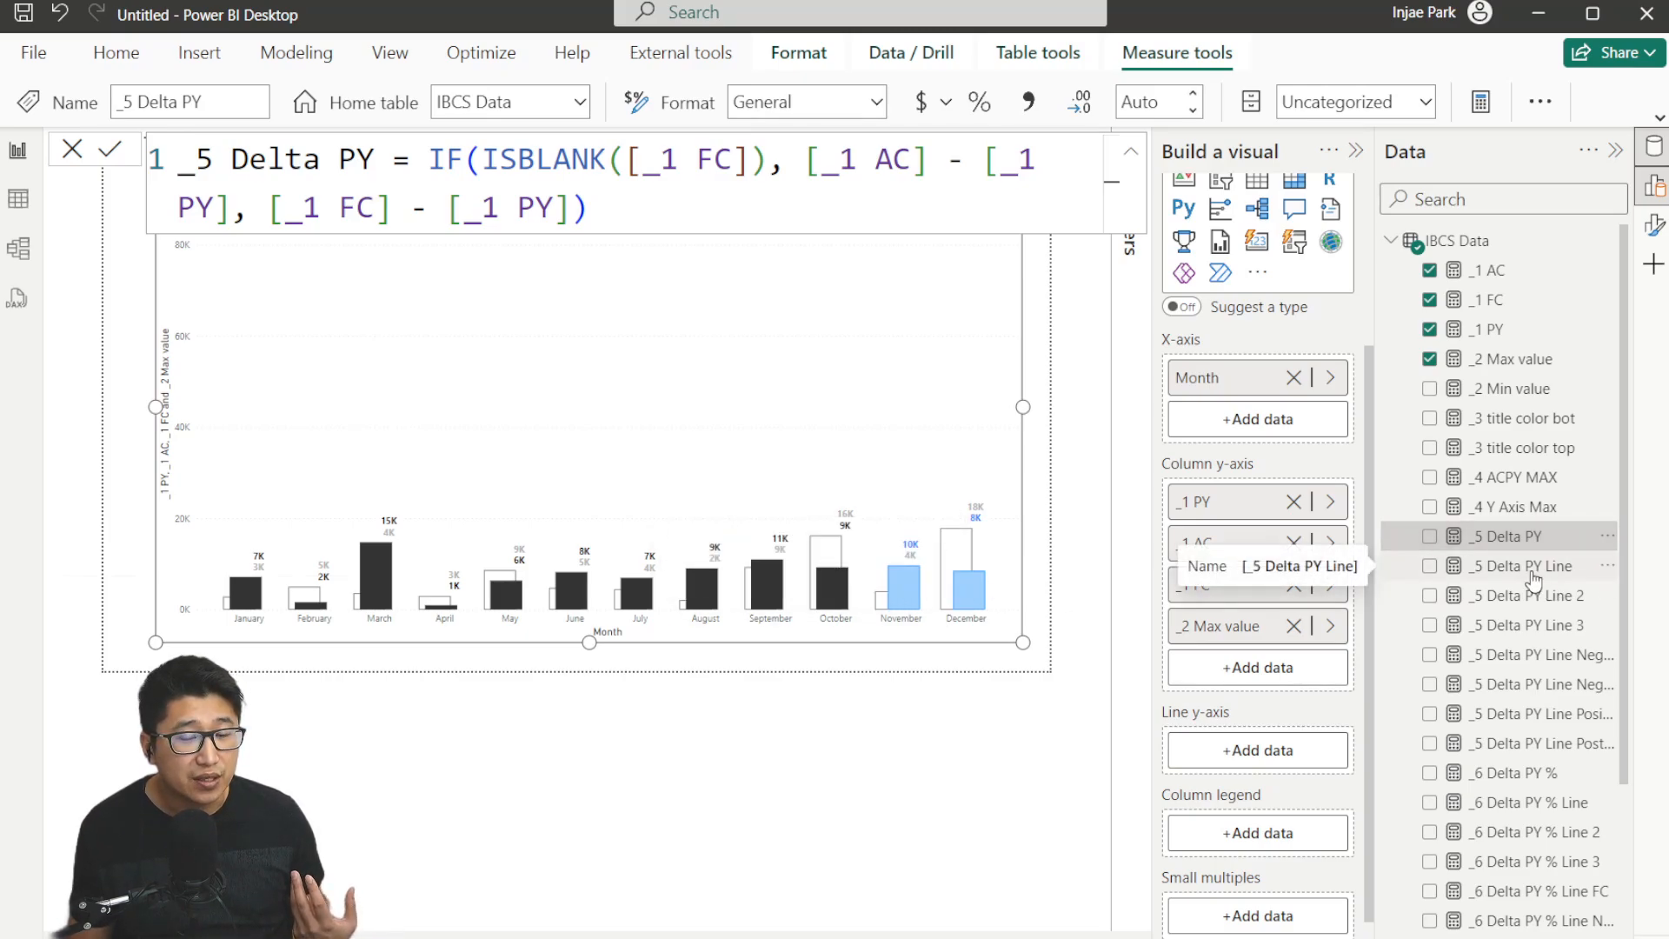
click(1532, 573)
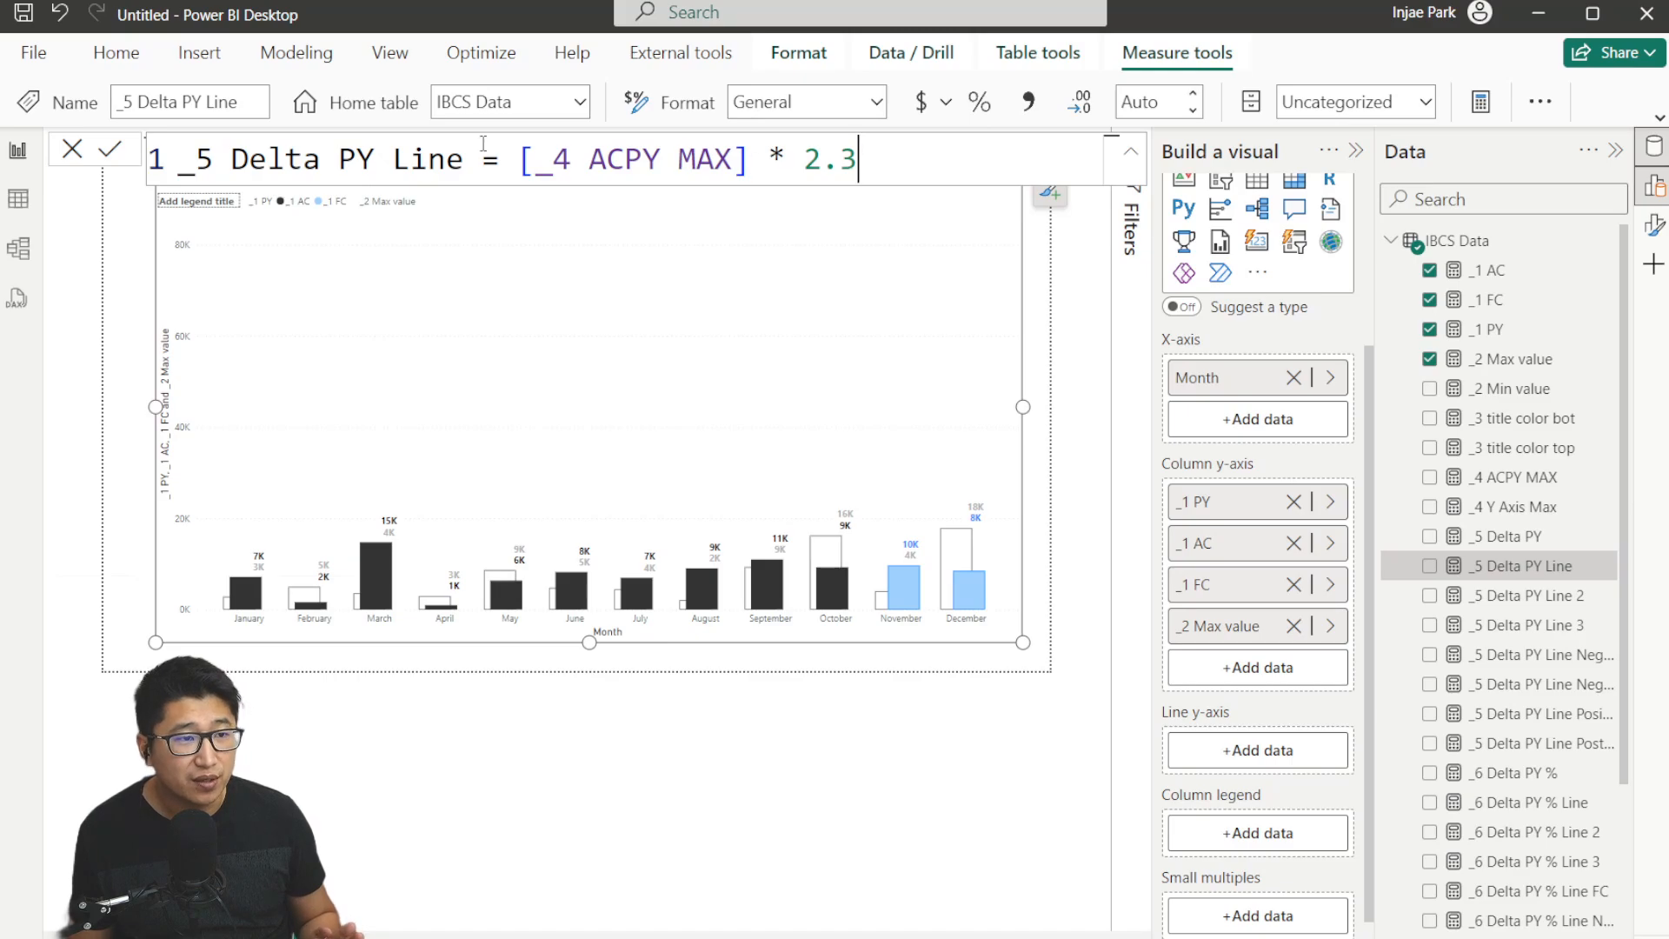
drag(891, 163, 802, 163)
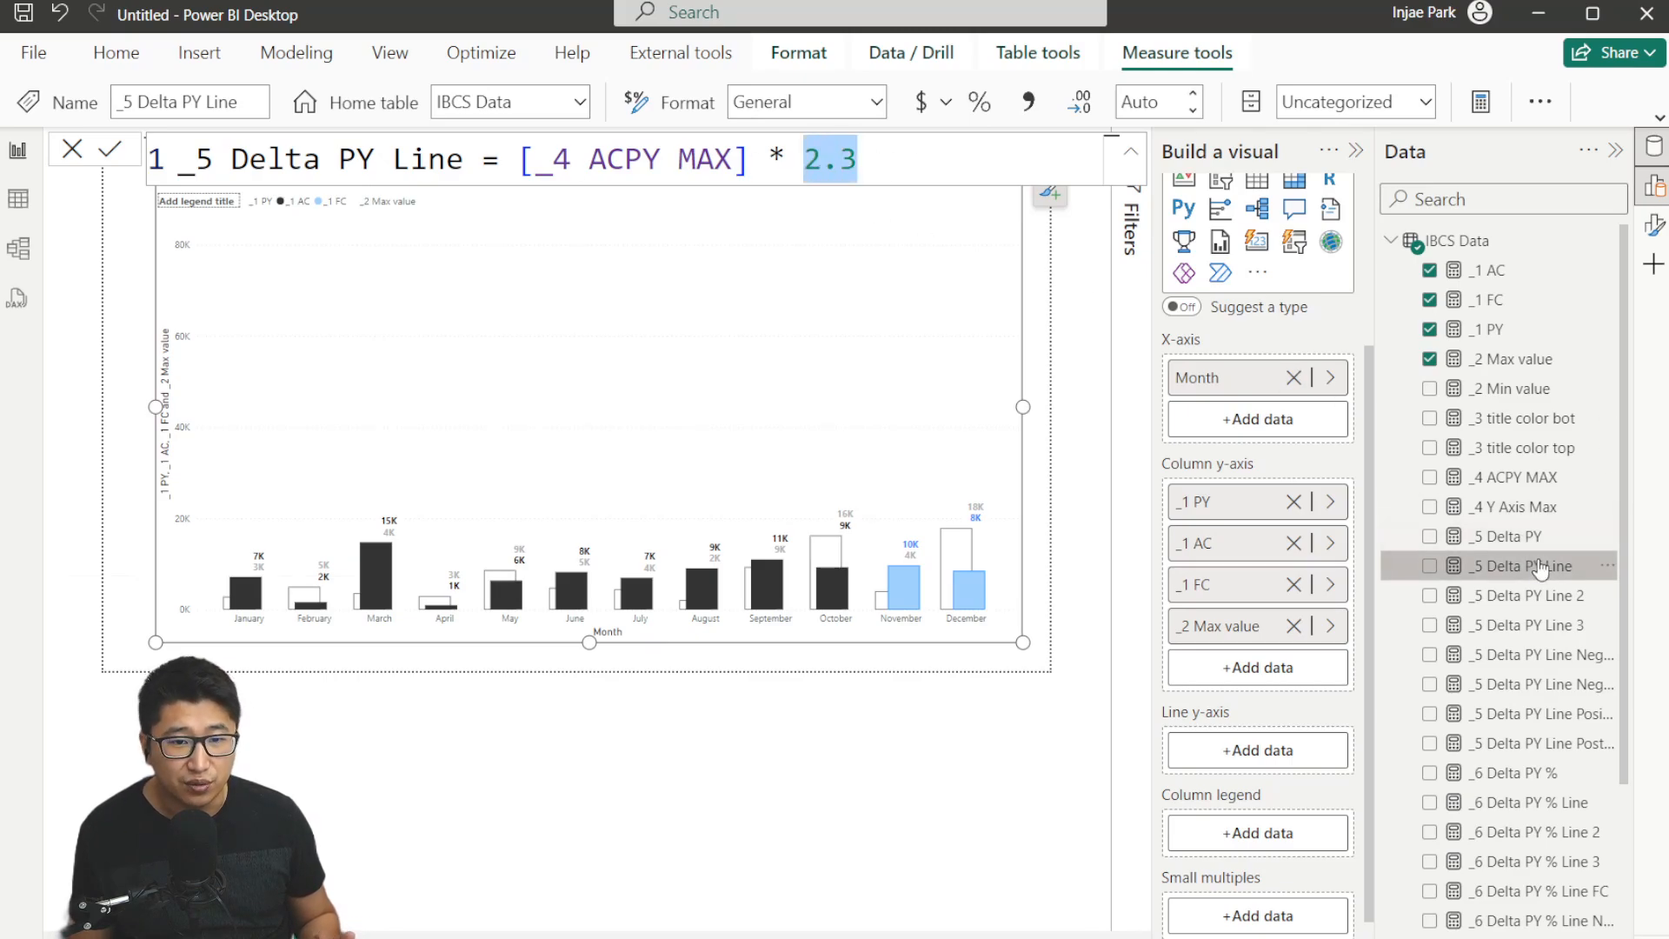
Add the _5 Delta PY Line measure to the chart's line y-axis.
drag(1543, 569, 1244, 759)
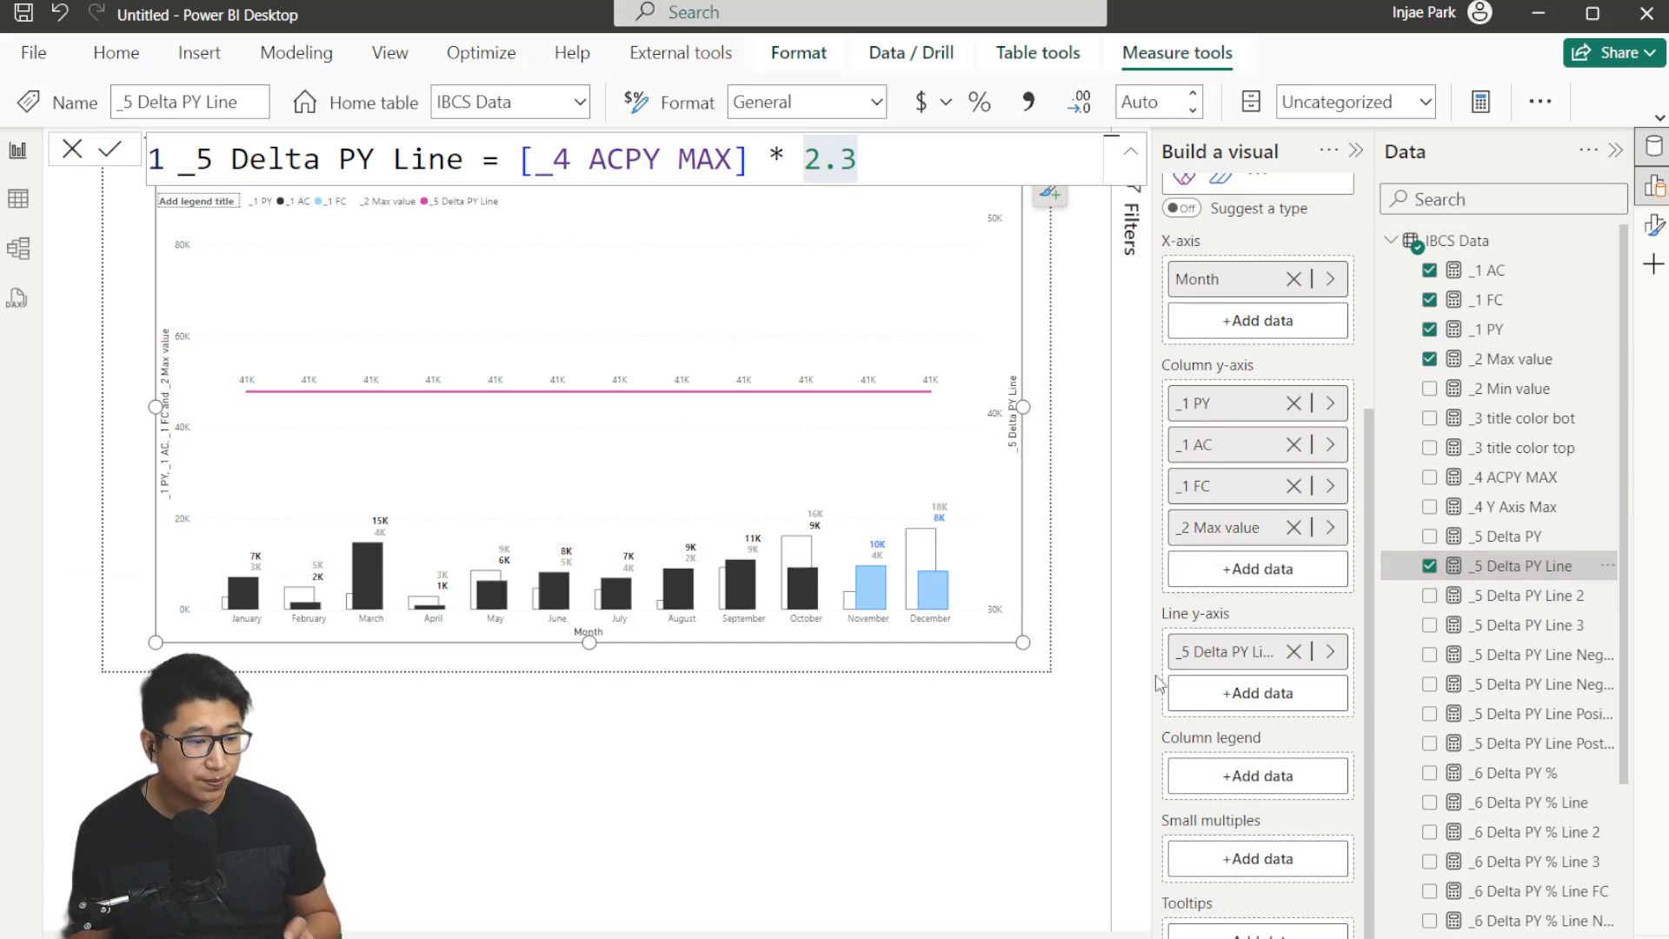
key(alt+Tab)
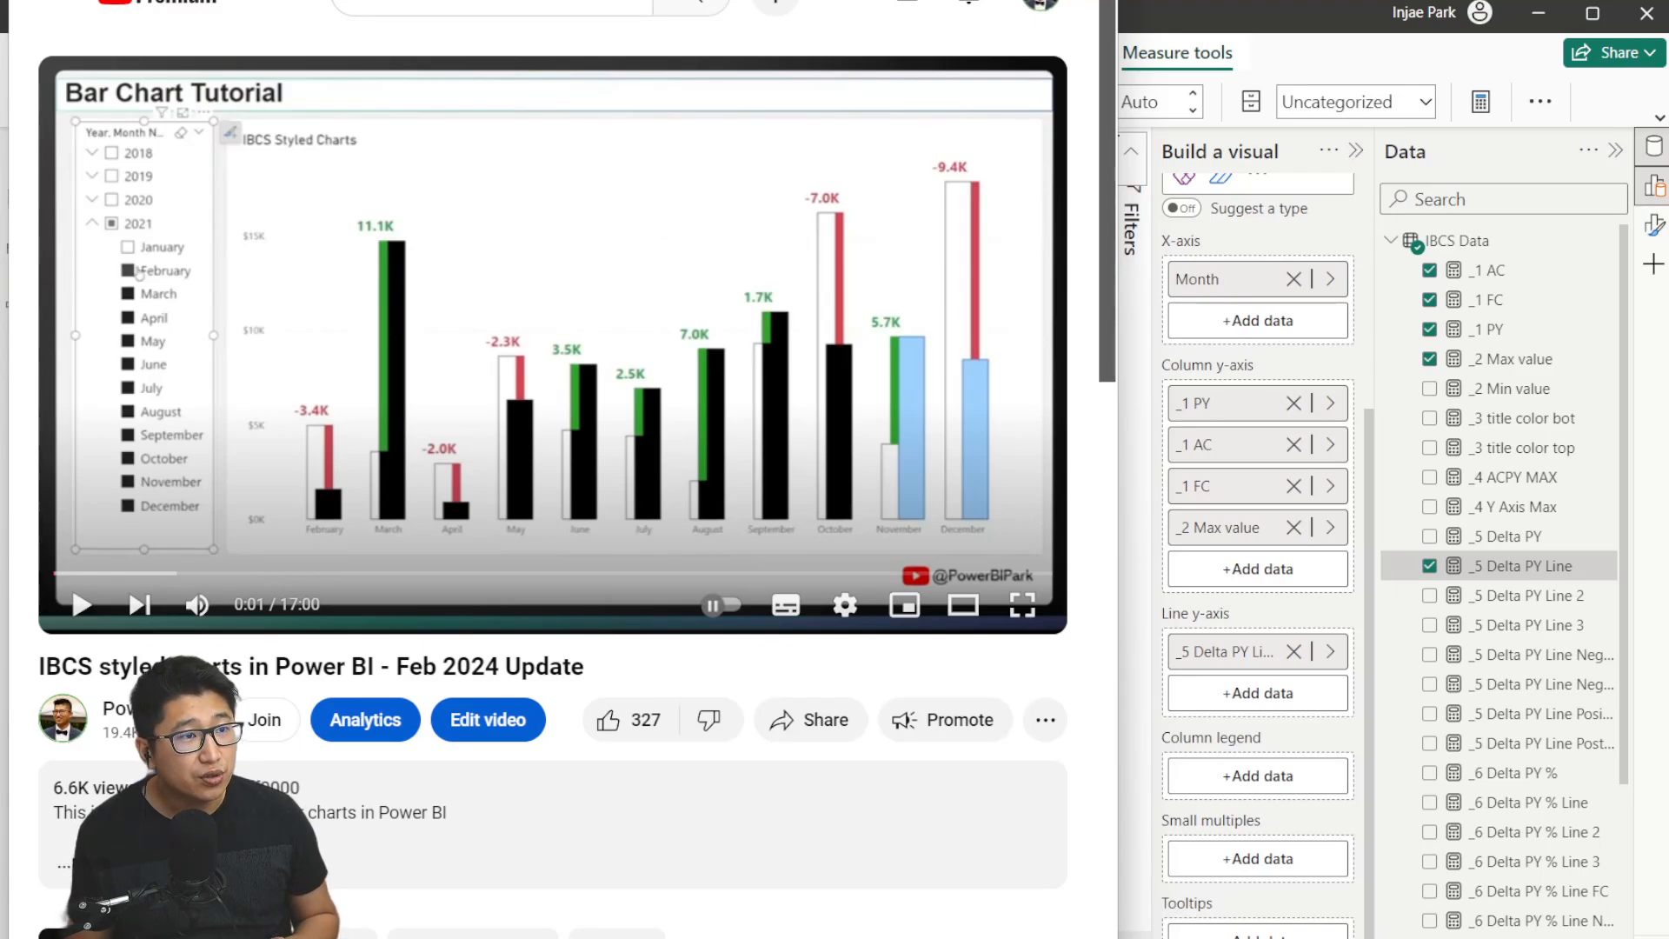
click(1059, 1)
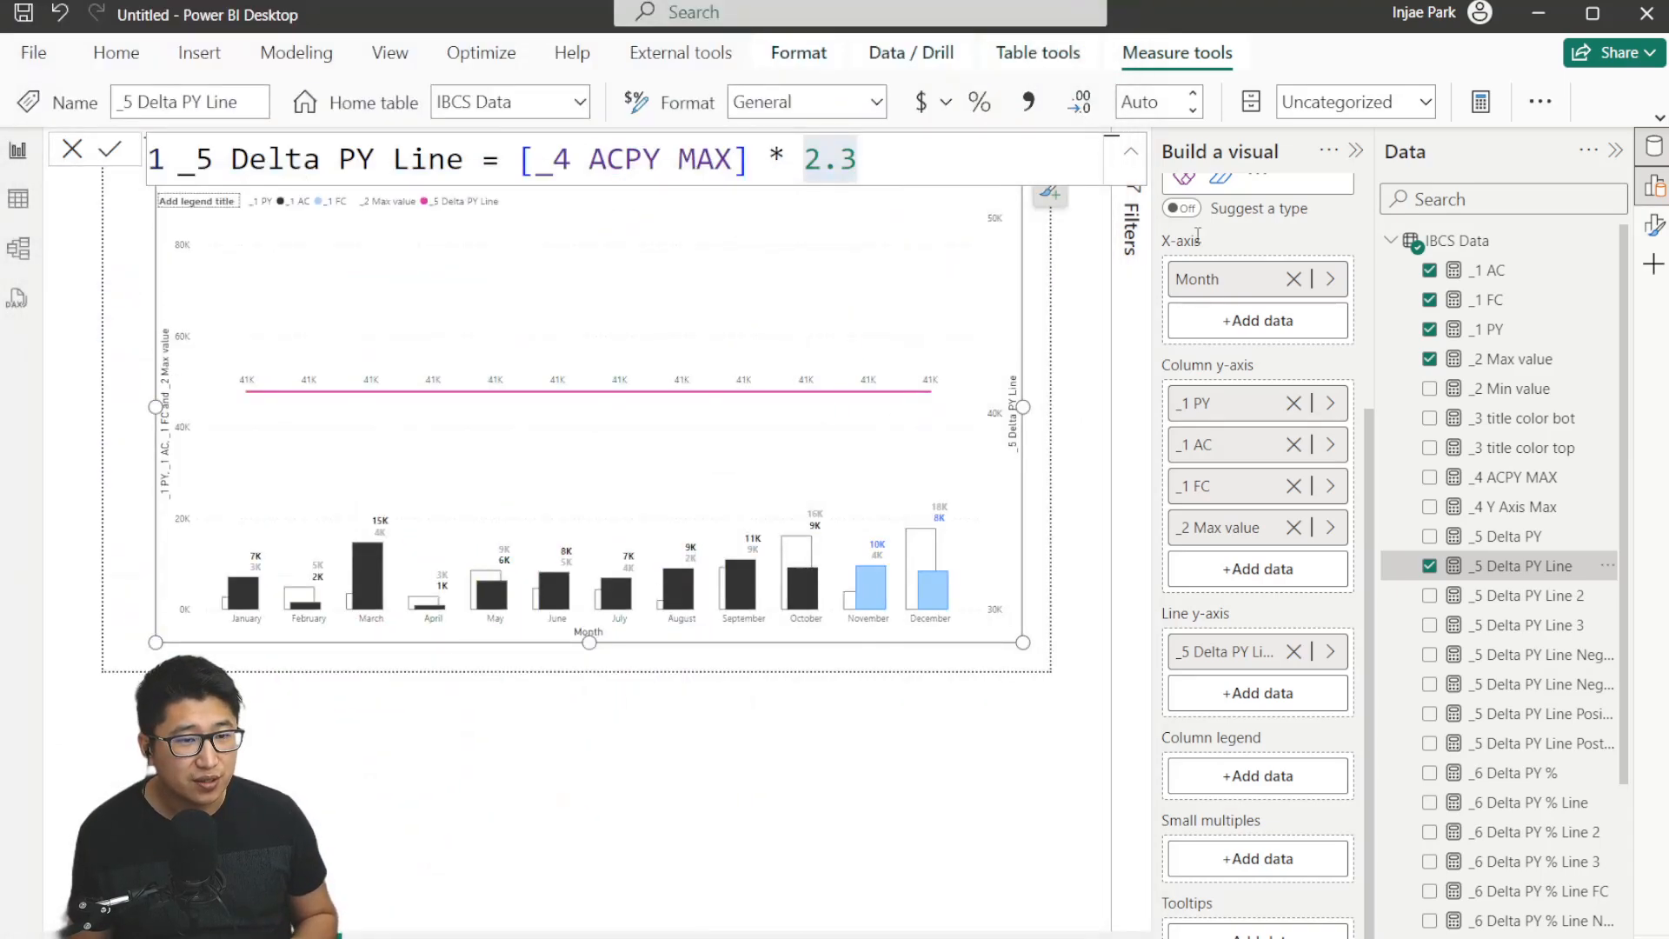
Inspect the formulas of the _5 Delta PY Line 2 and _5 Delta PY Line 3 measures.
click(1556, 597)
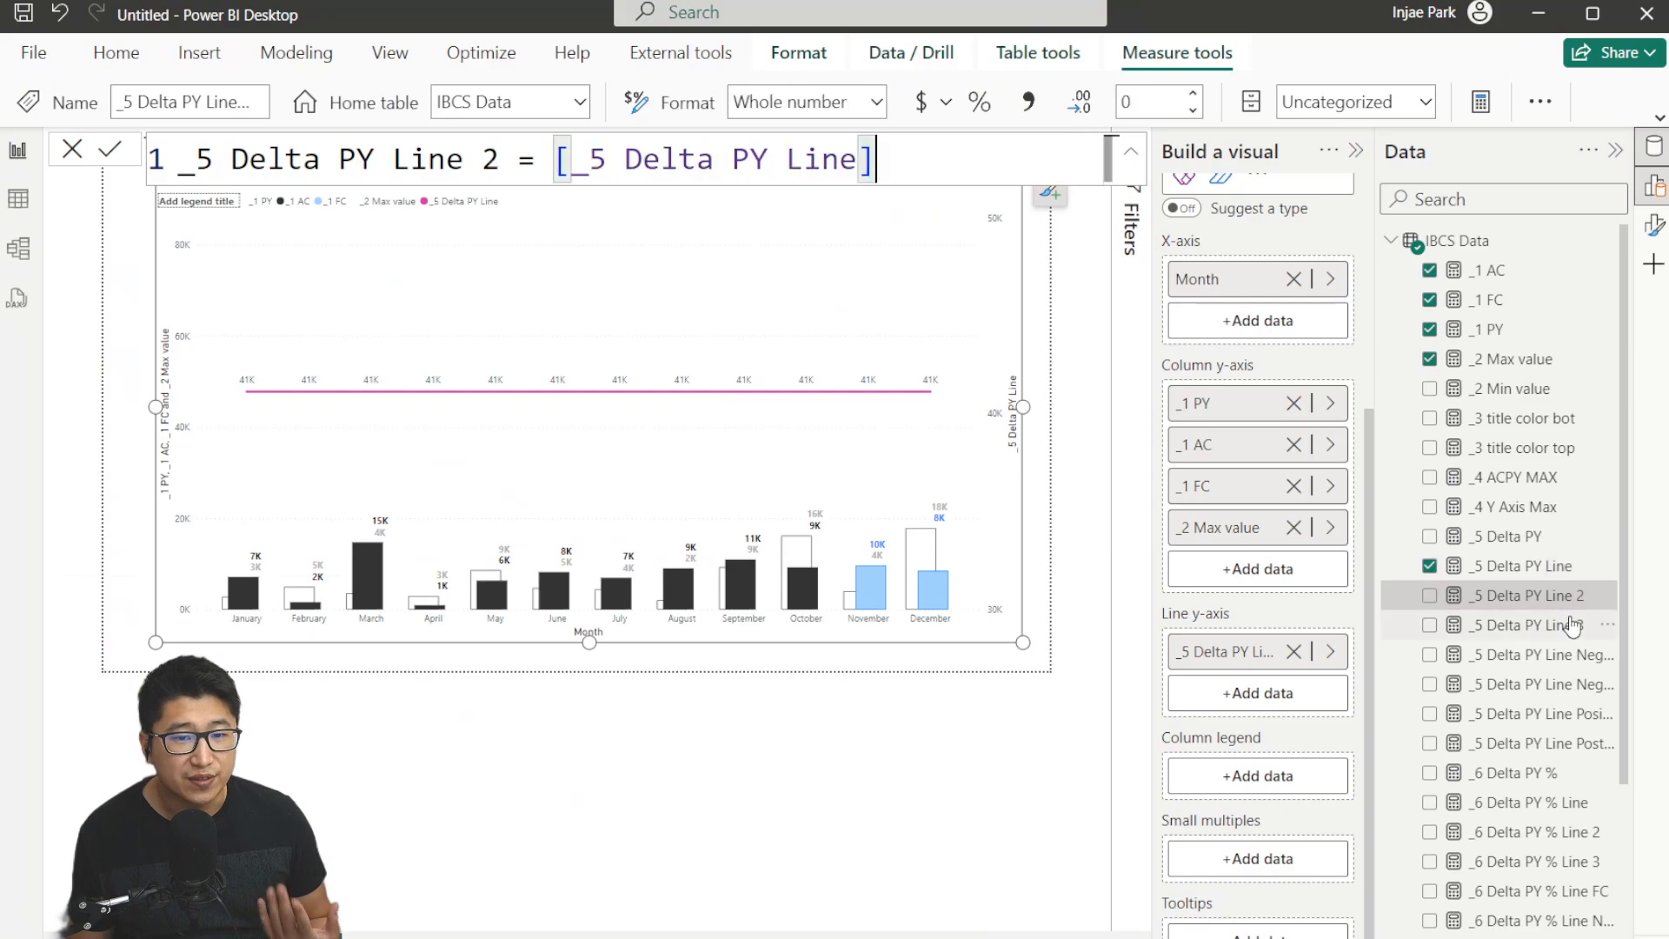
click(1541, 624)
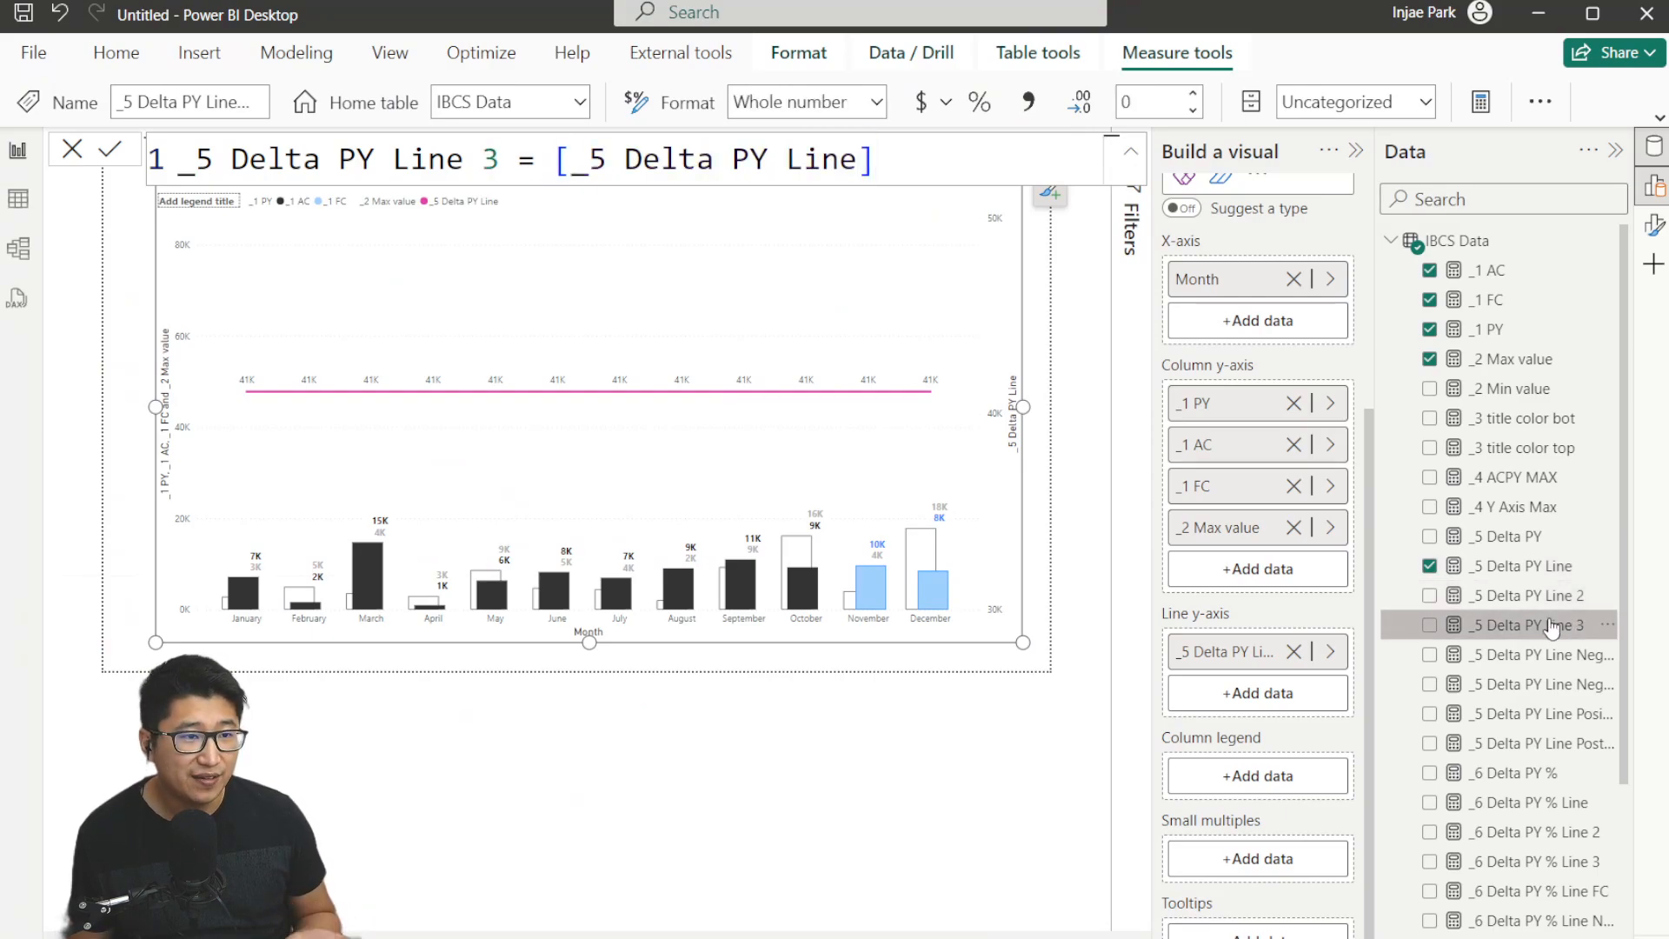
Add the _5 Delta PY Line 2 and _5 Delta PY Line 3 measures to the chart's line y-axis.
drag(1535, 597, 1252, 696)
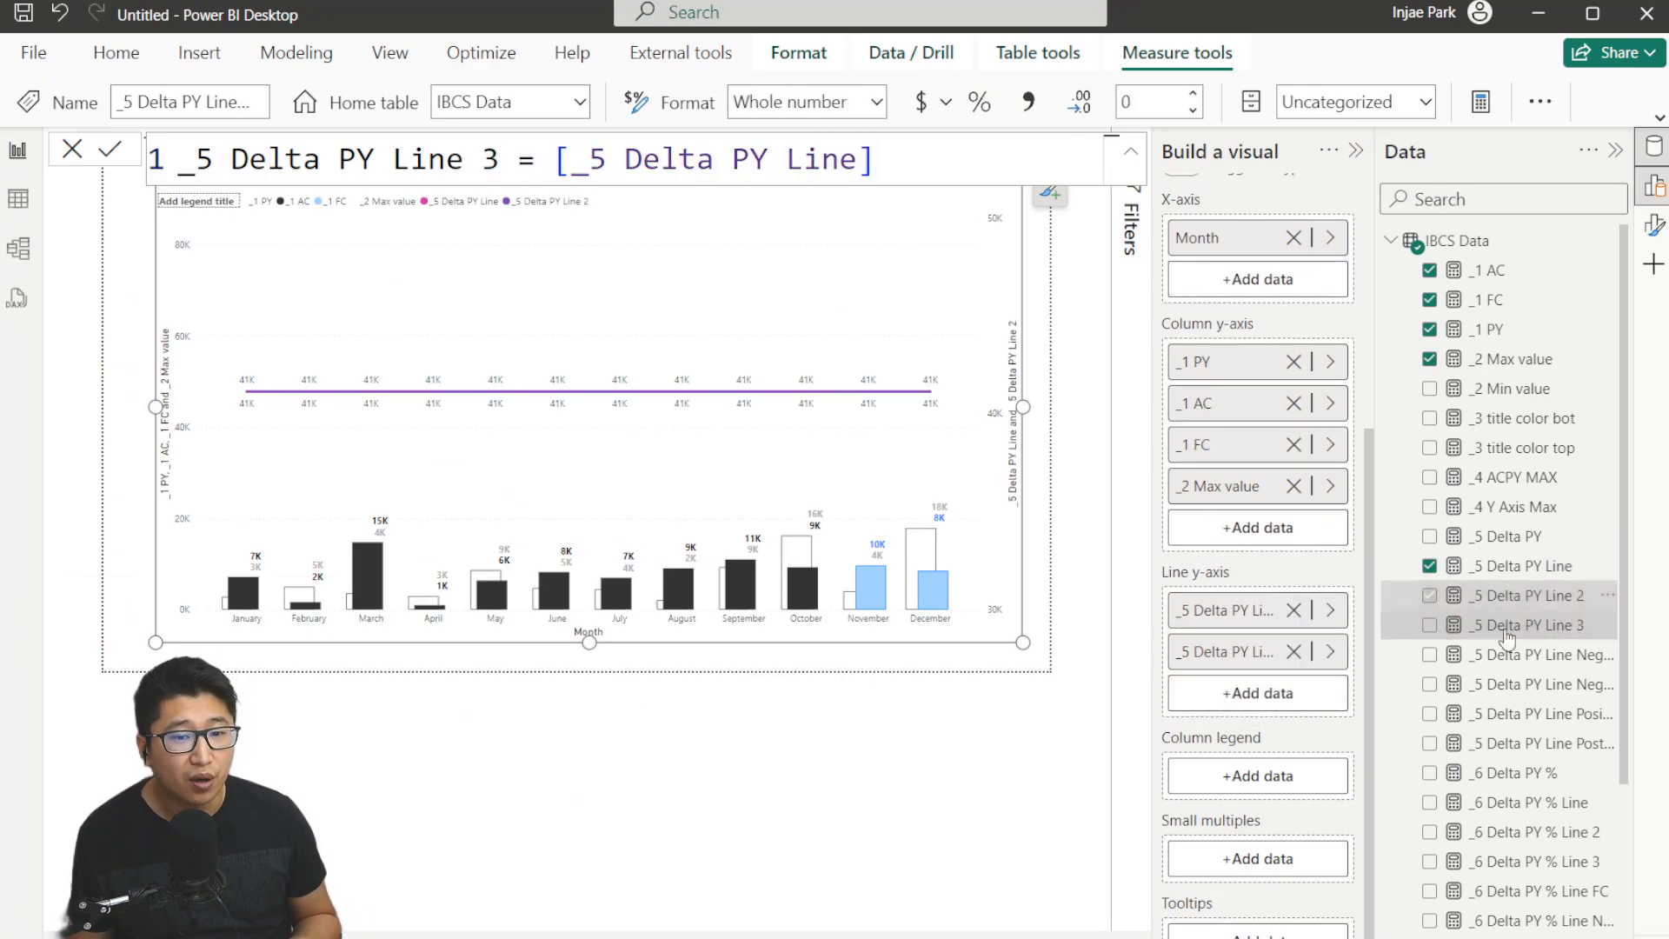
drag(1525, 626, 1252, 729)
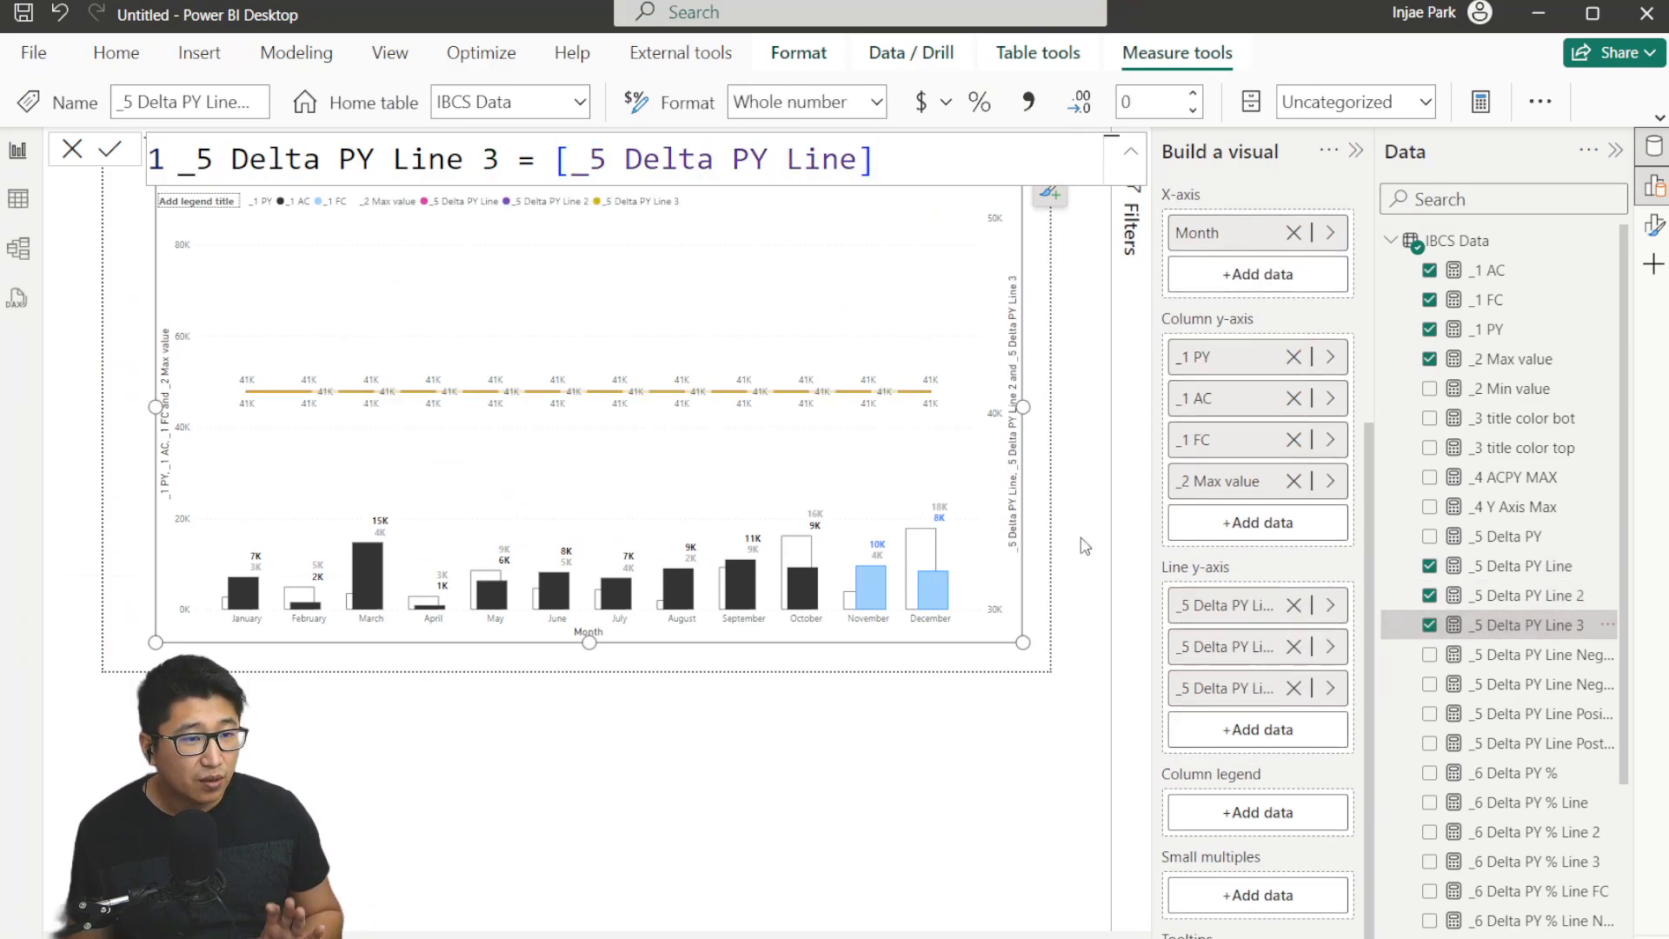
Turn off data labels for the delta line series in the chart's format settings.
click(1654, 225)
scroll(1074, 540, down, 3)
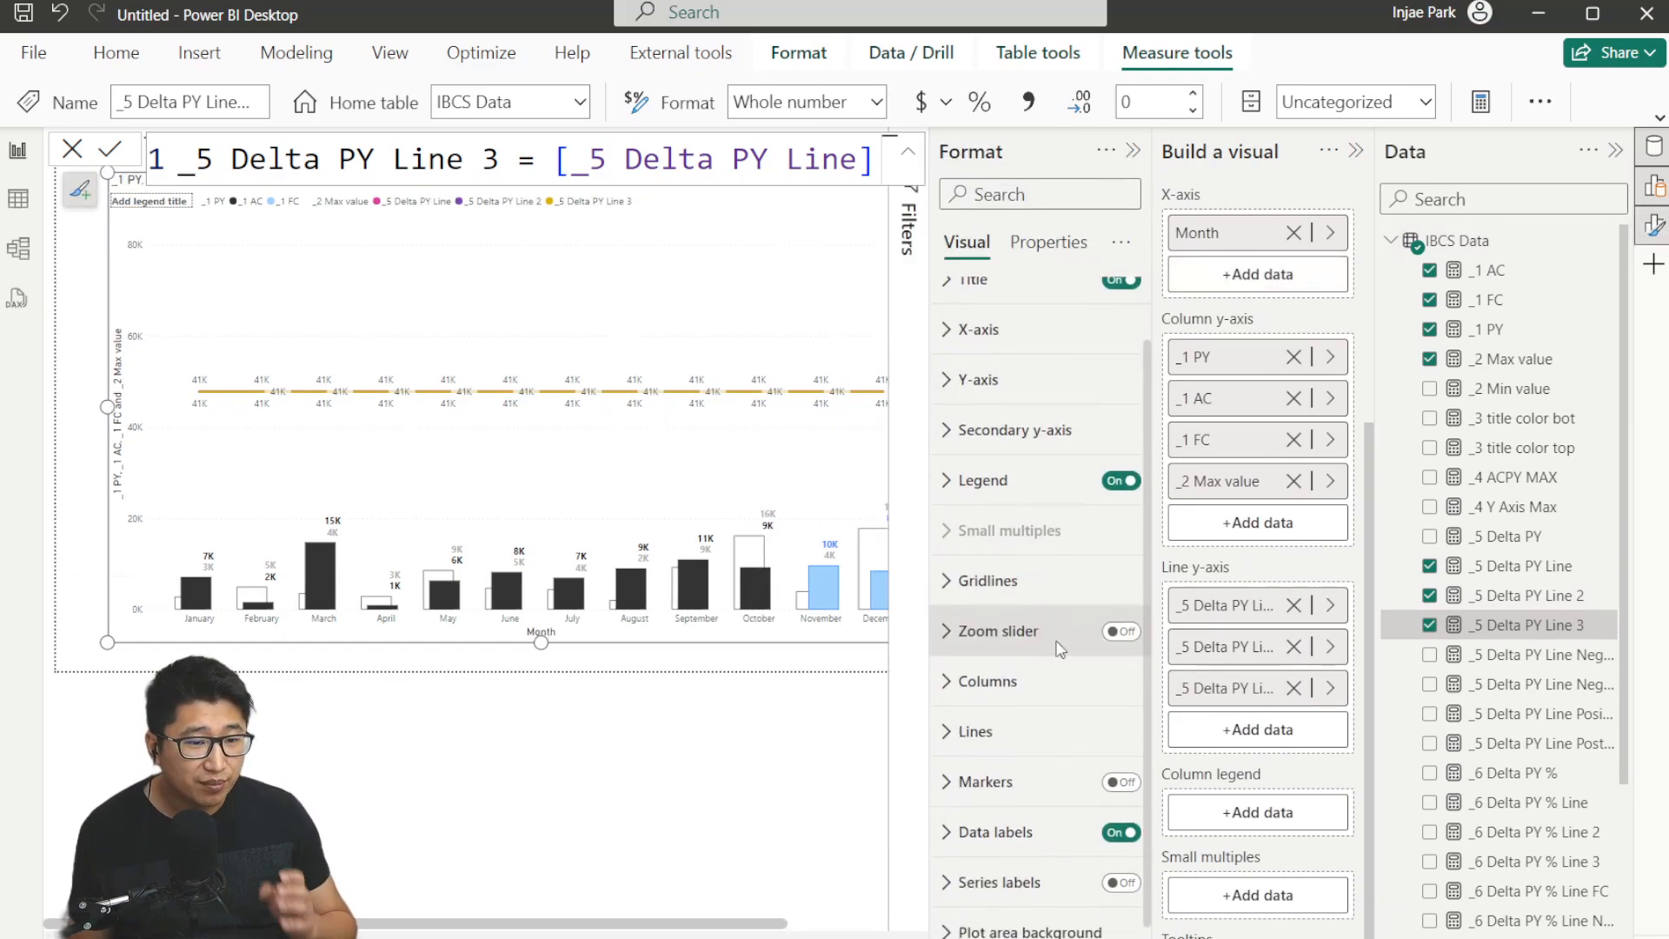
click(1039, 791)
scroll(1049, 772, down, 2)
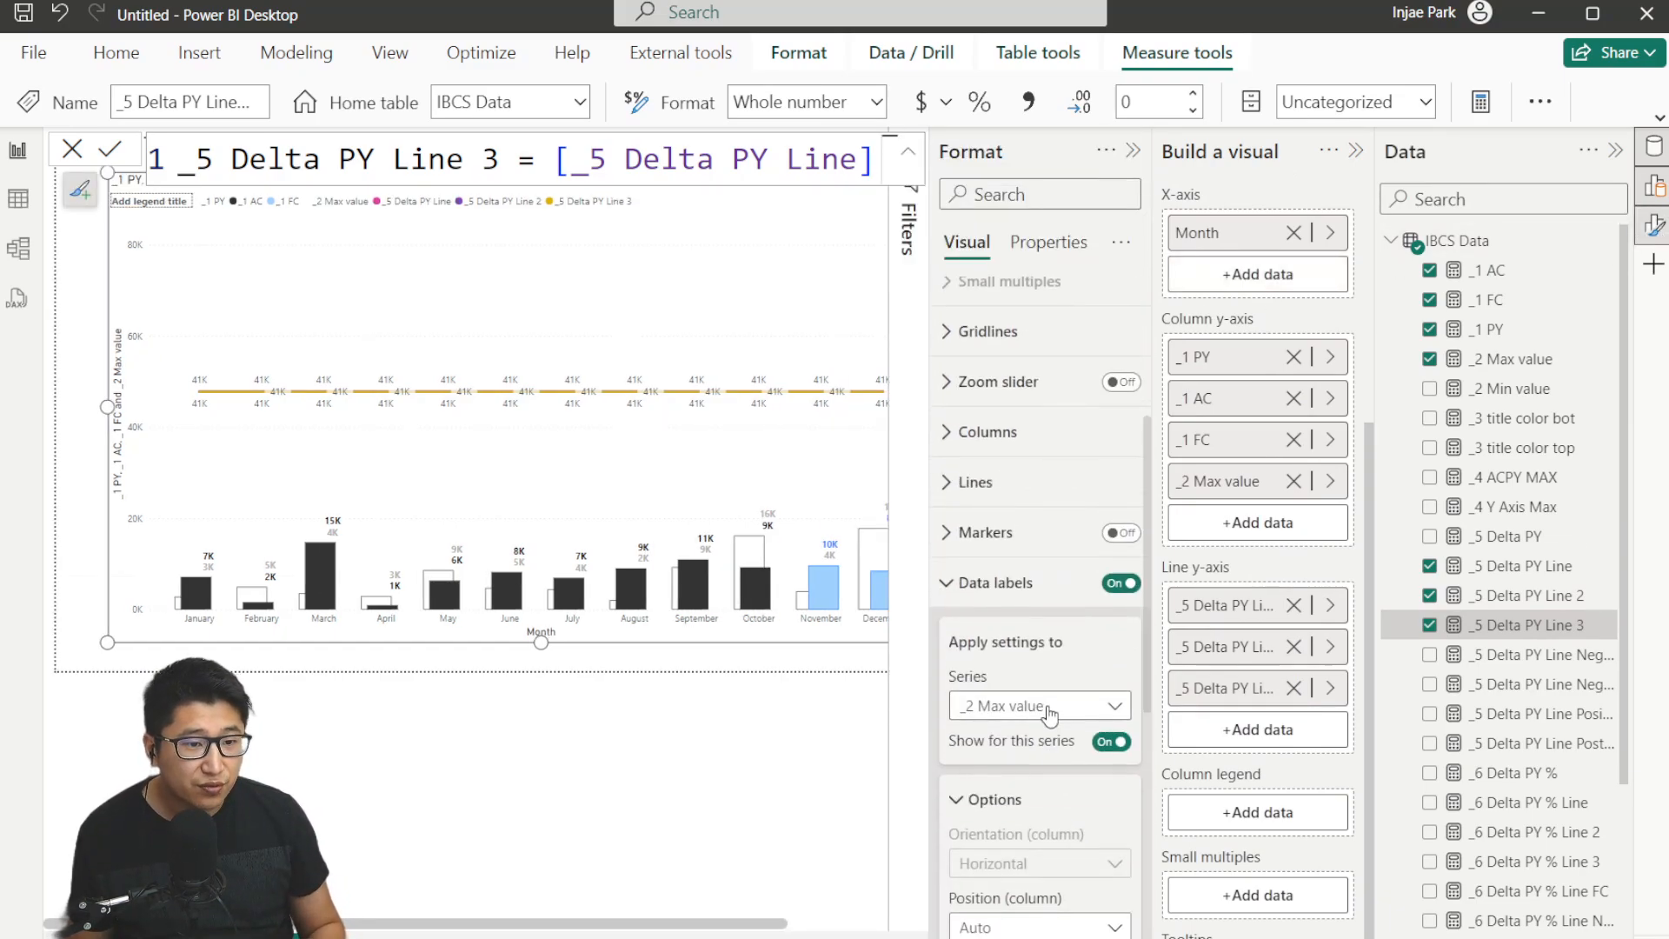
click(1050, 708)
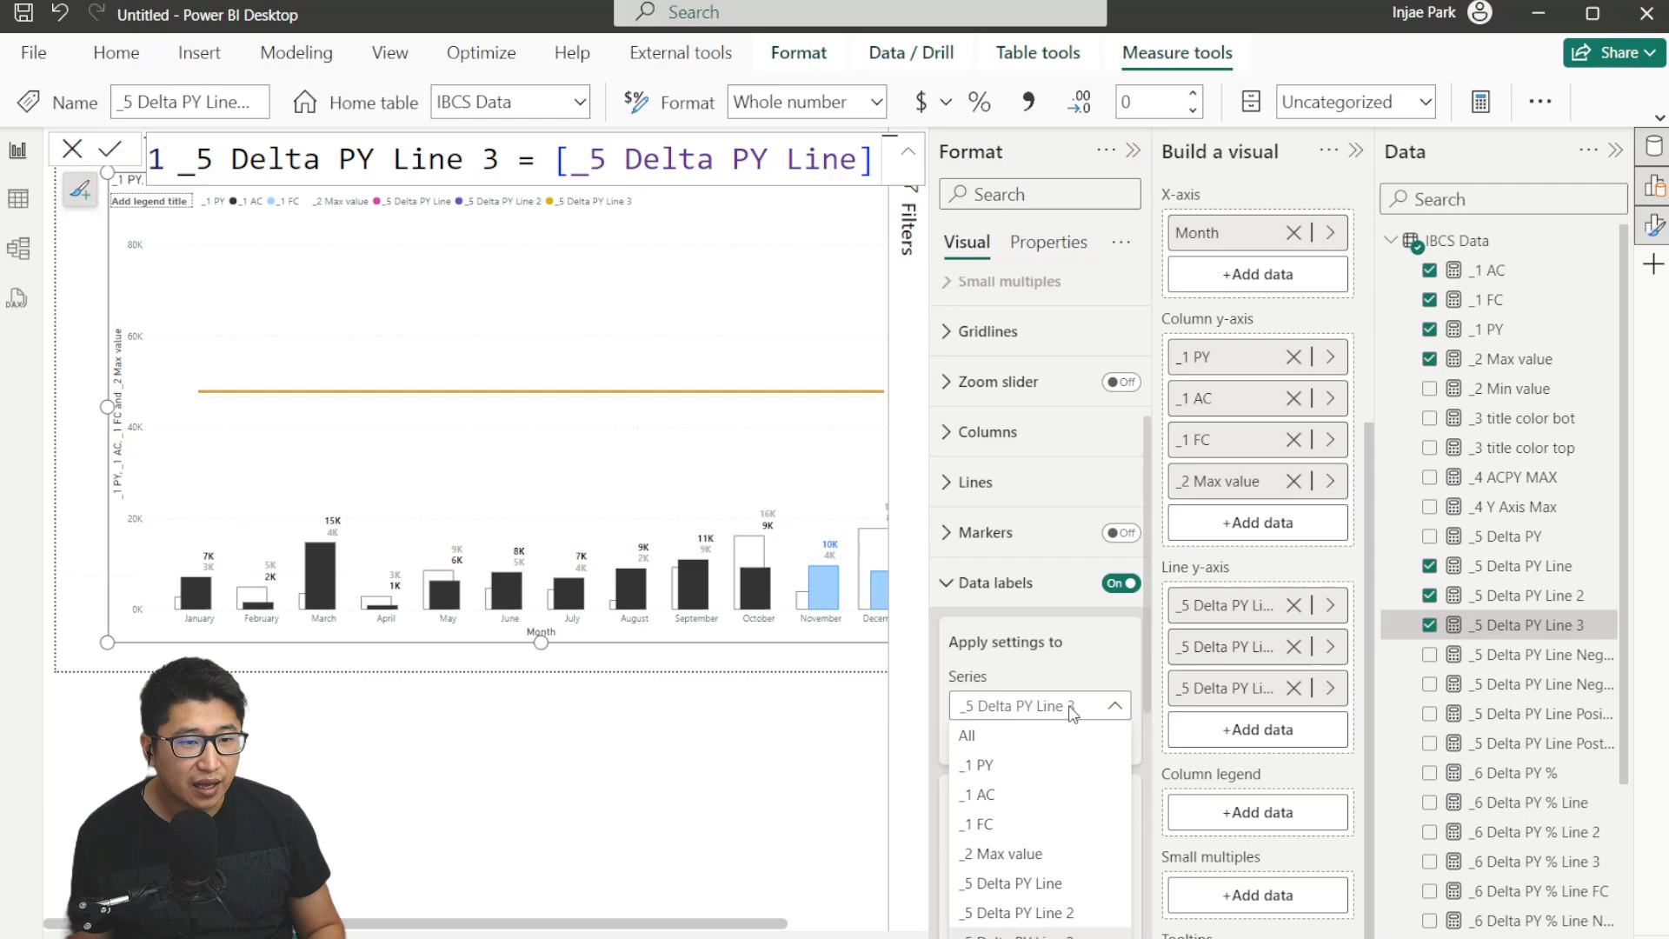
click(1071, 709)
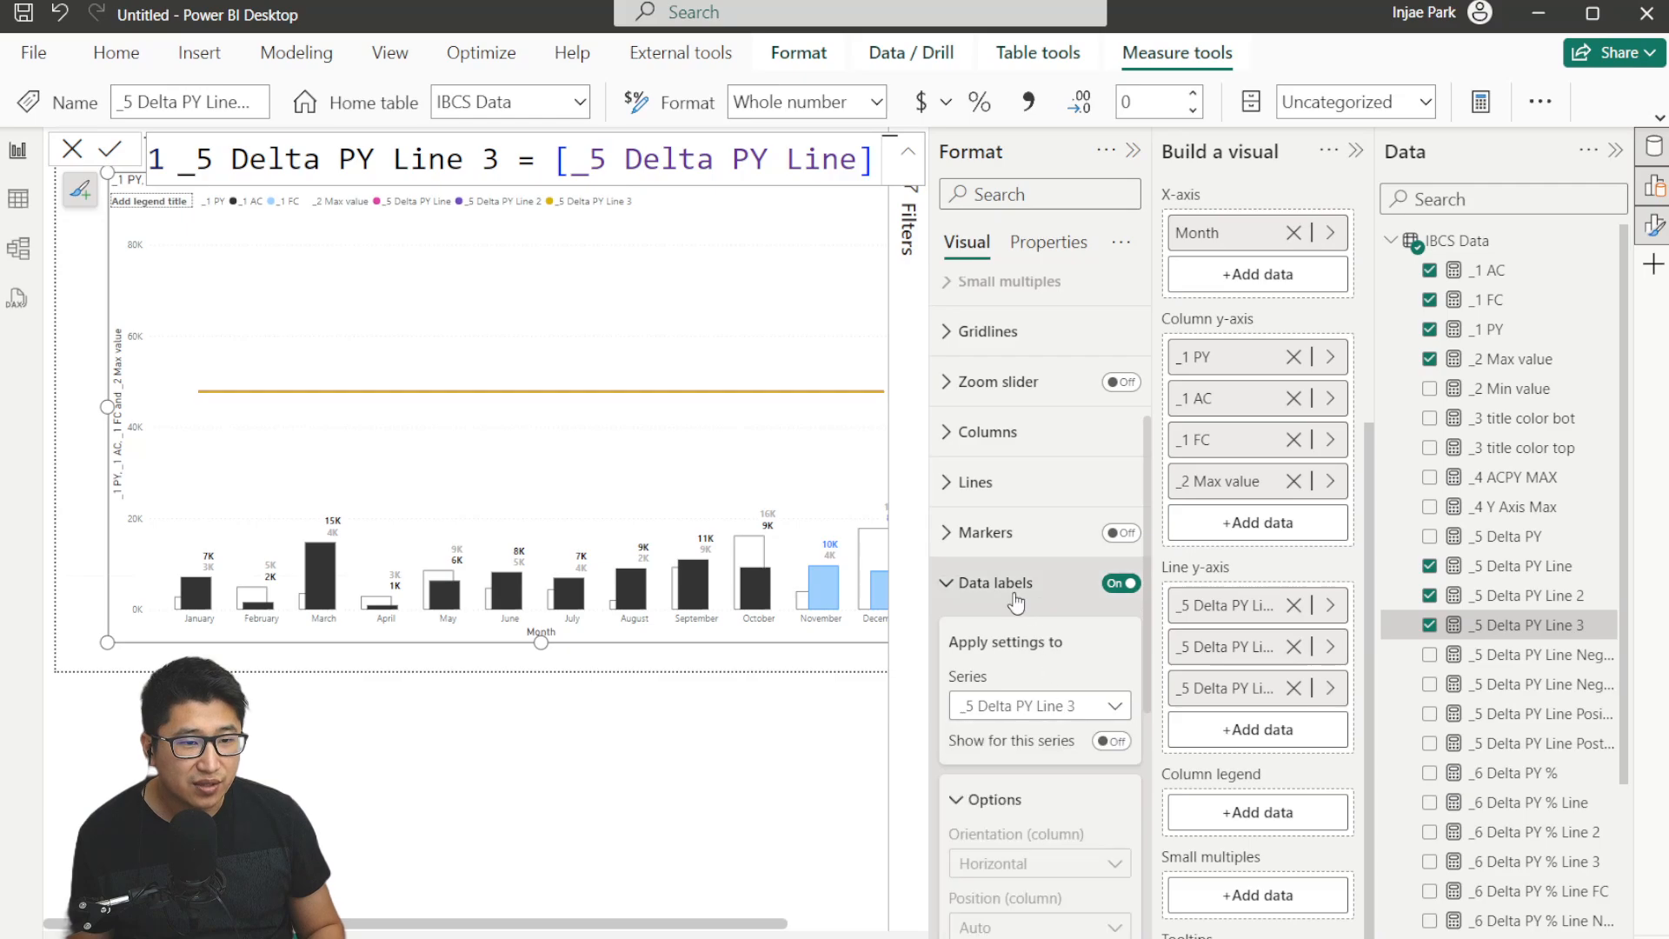
click(1000, 583)
Color the _5 Delta PY Line, Line 2 and Line 3 series gray with a 1 px stroke width.
click(1037, 695)
scroll(1039, 707, down, 5)
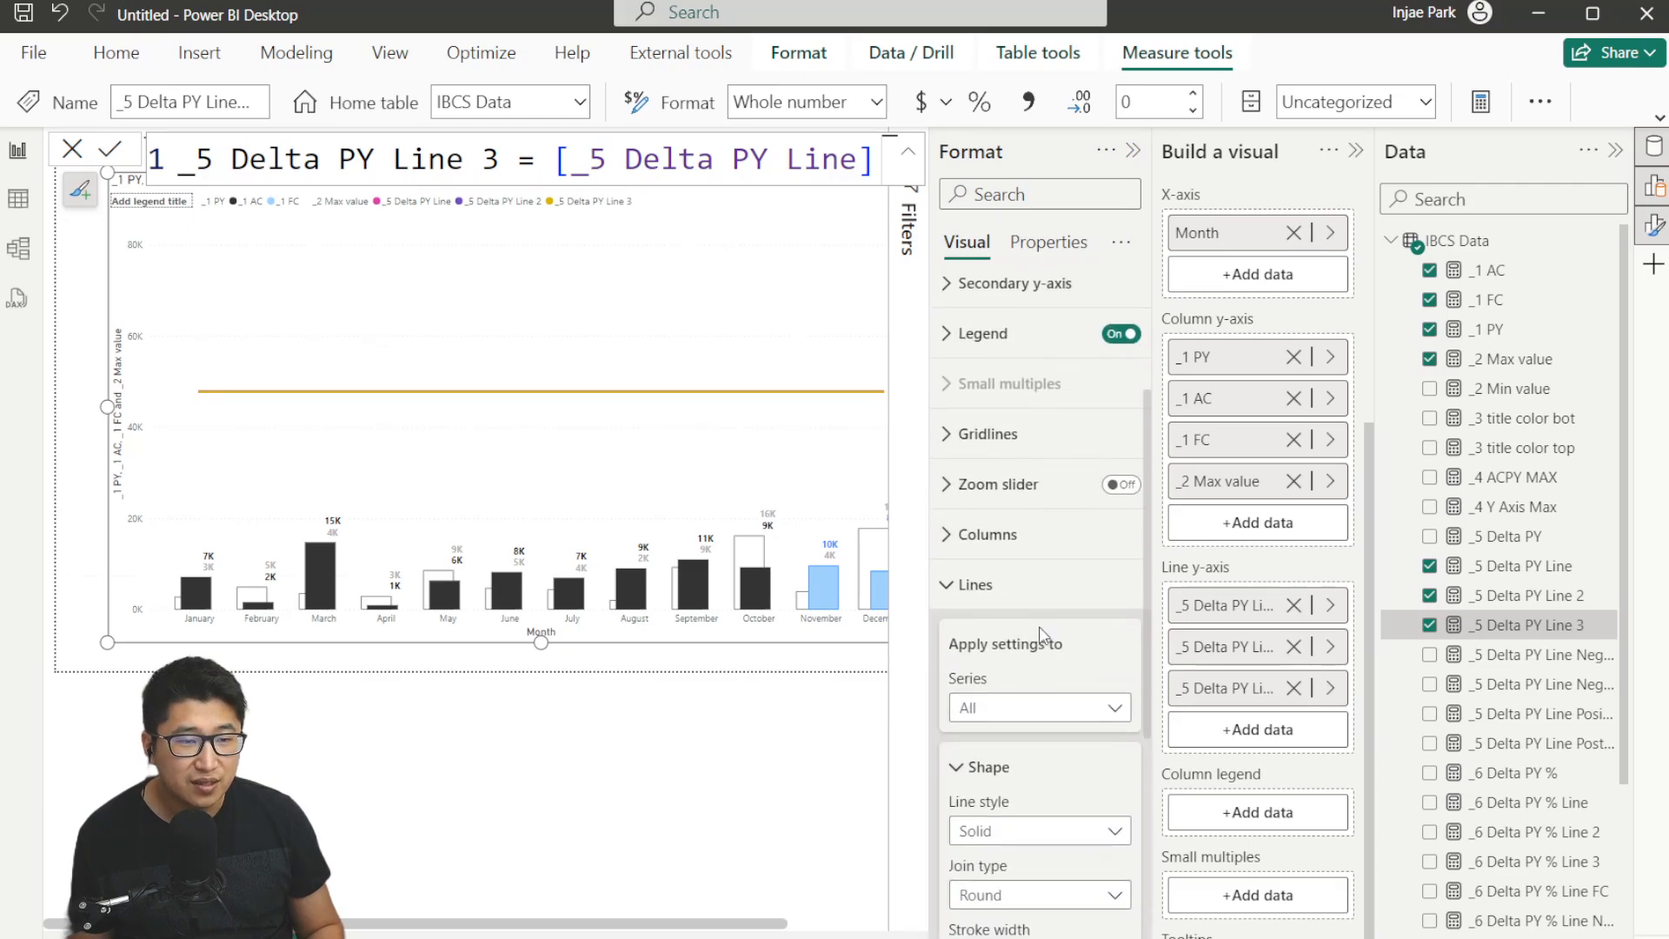
click(1045, 399)
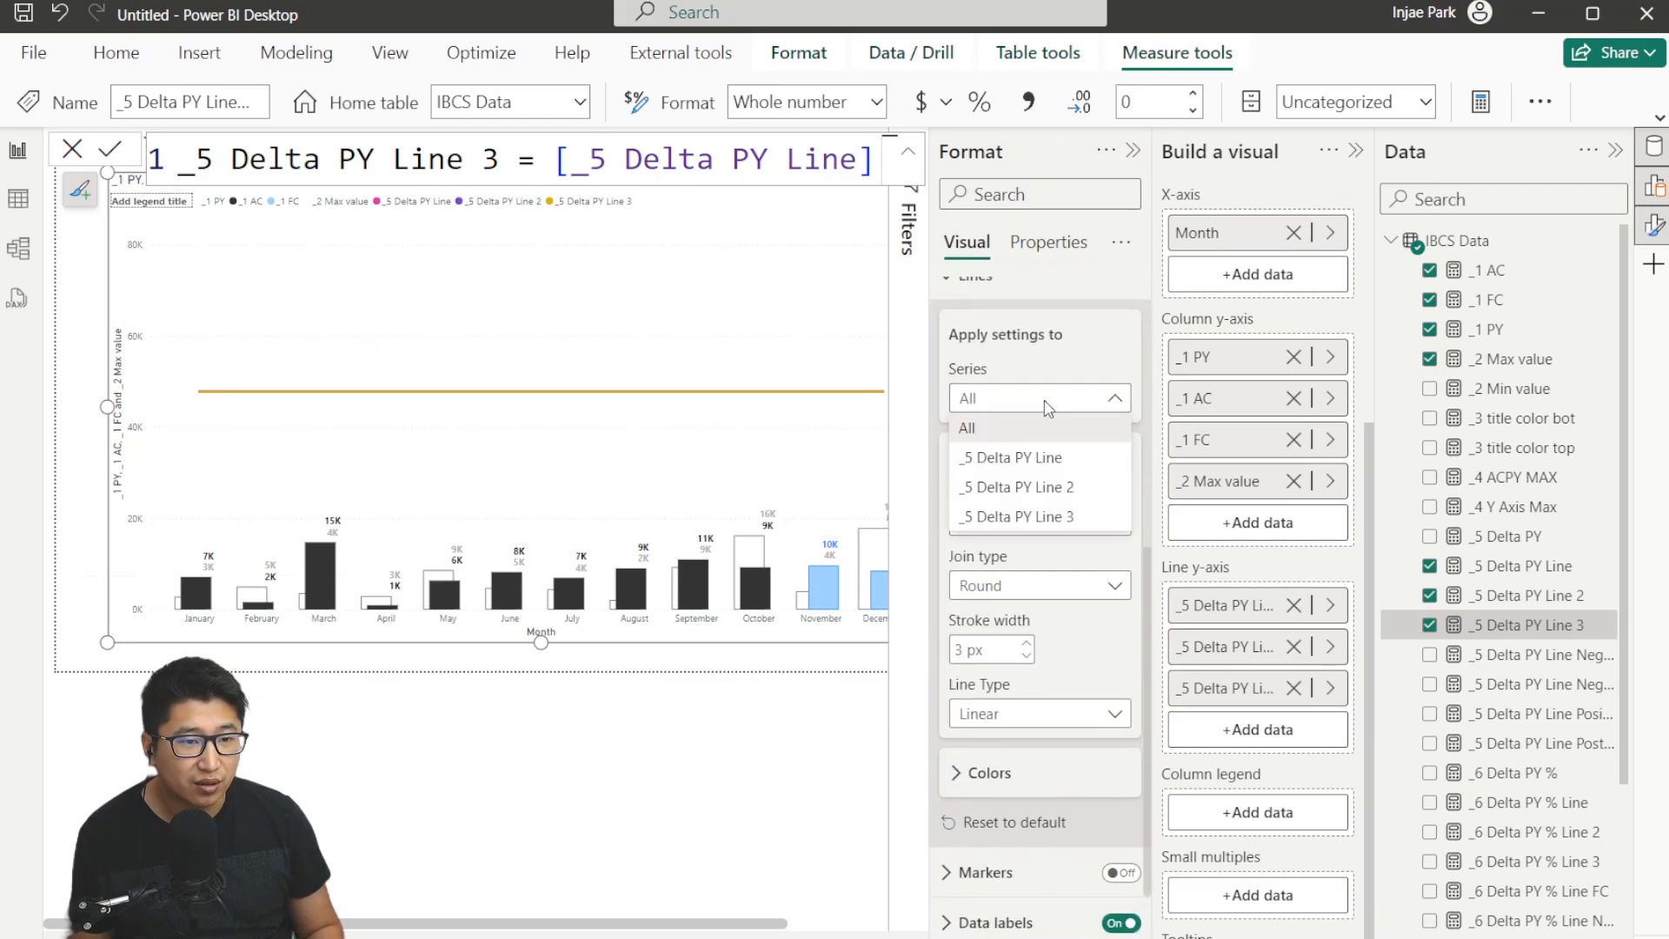
click(990, 772)
click(980, 476)
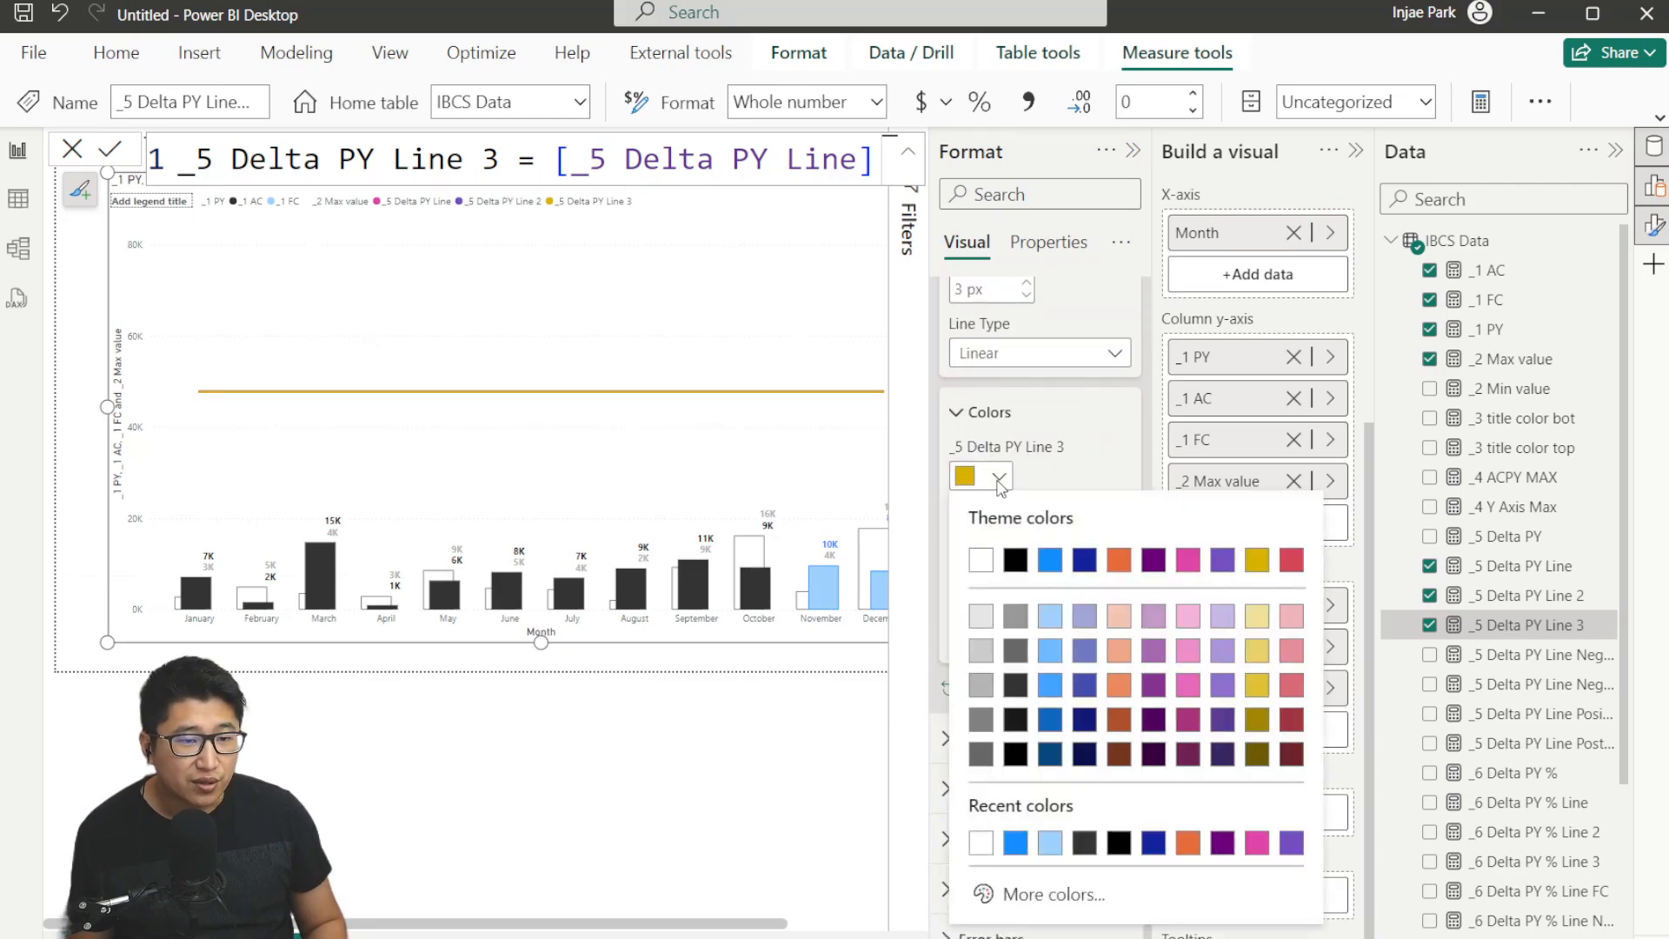
click(988, 687)
click(982, 540)
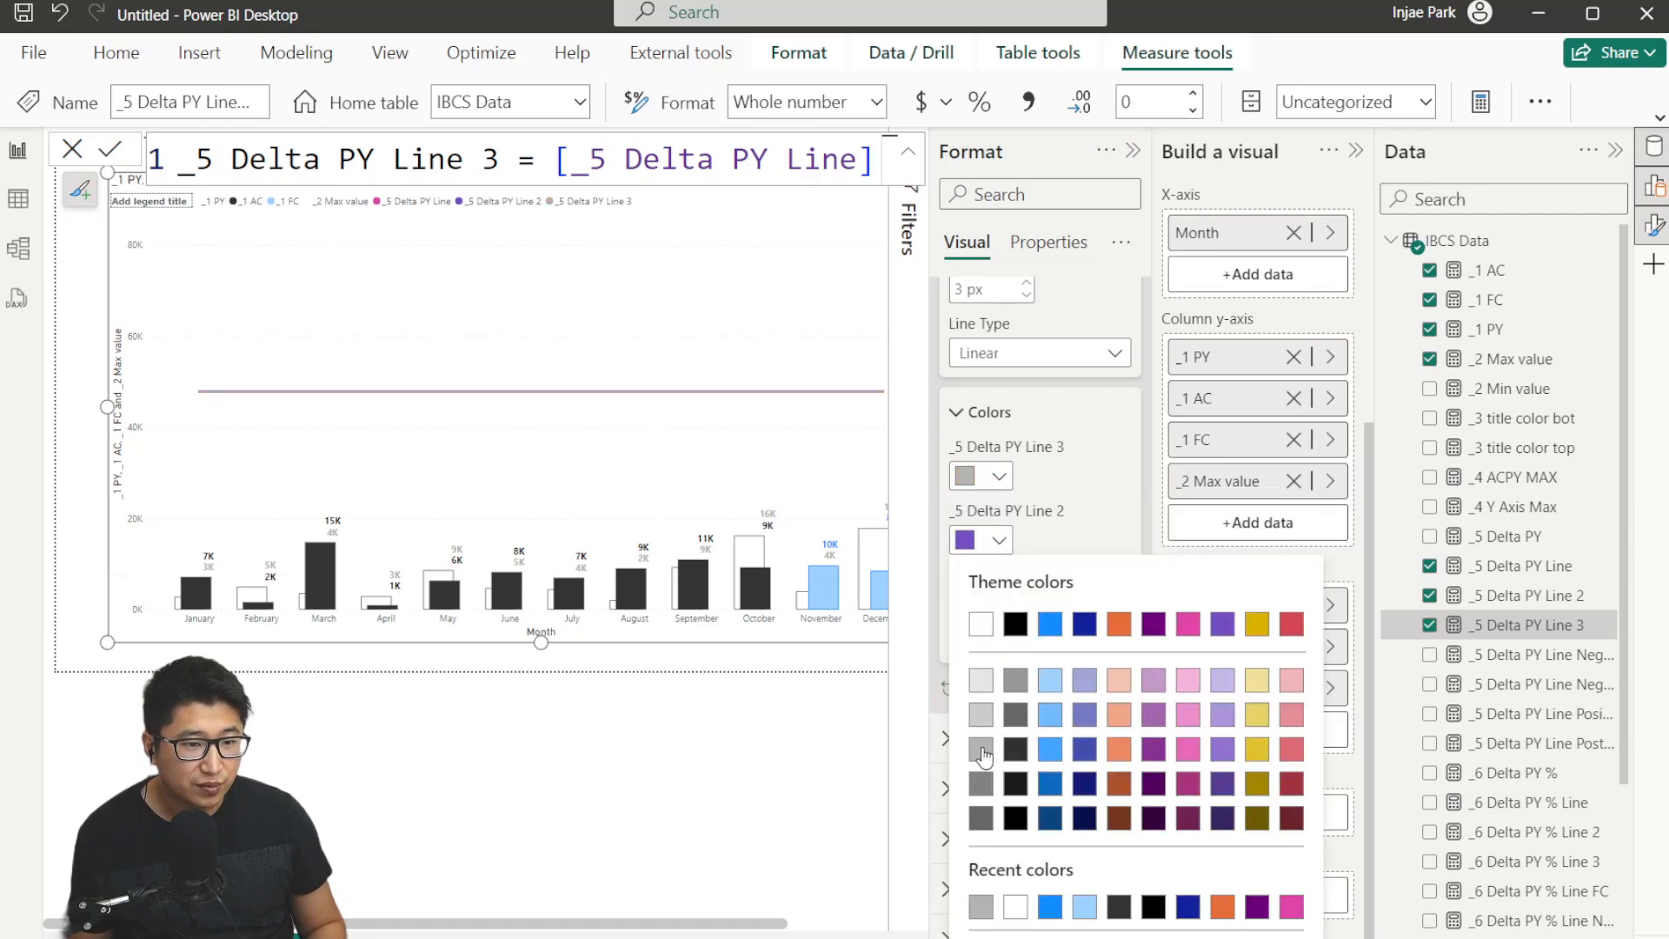
click(982, 749)
click(982, 604)
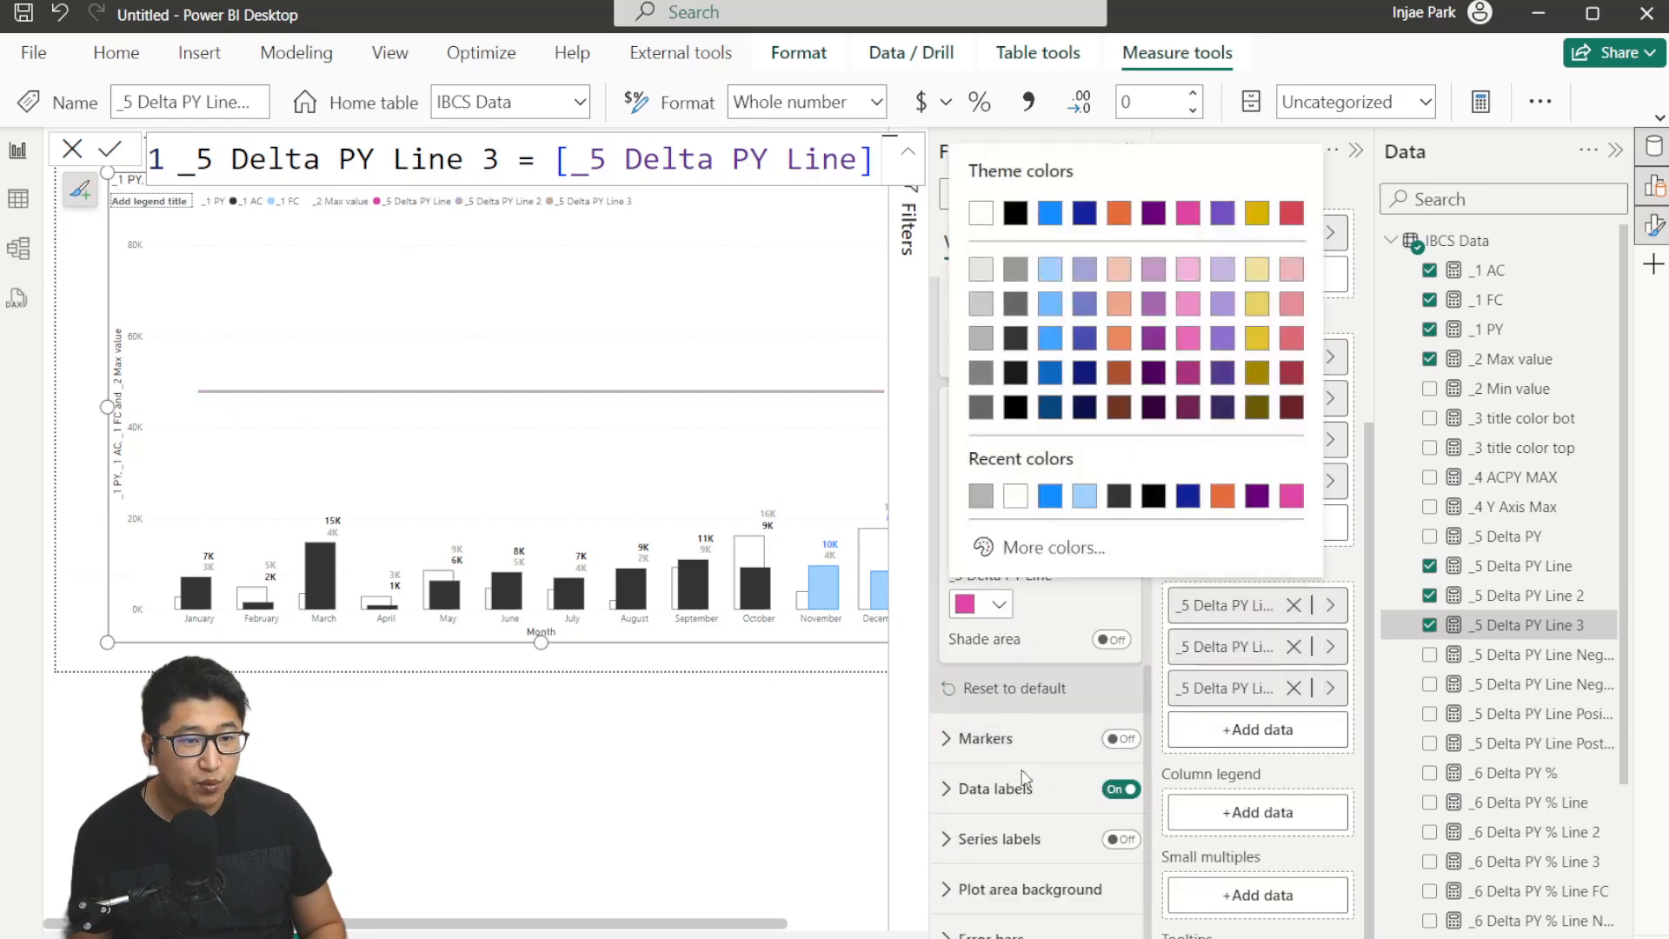
click(982, 342)
scroll(1035, 487, up, 2)
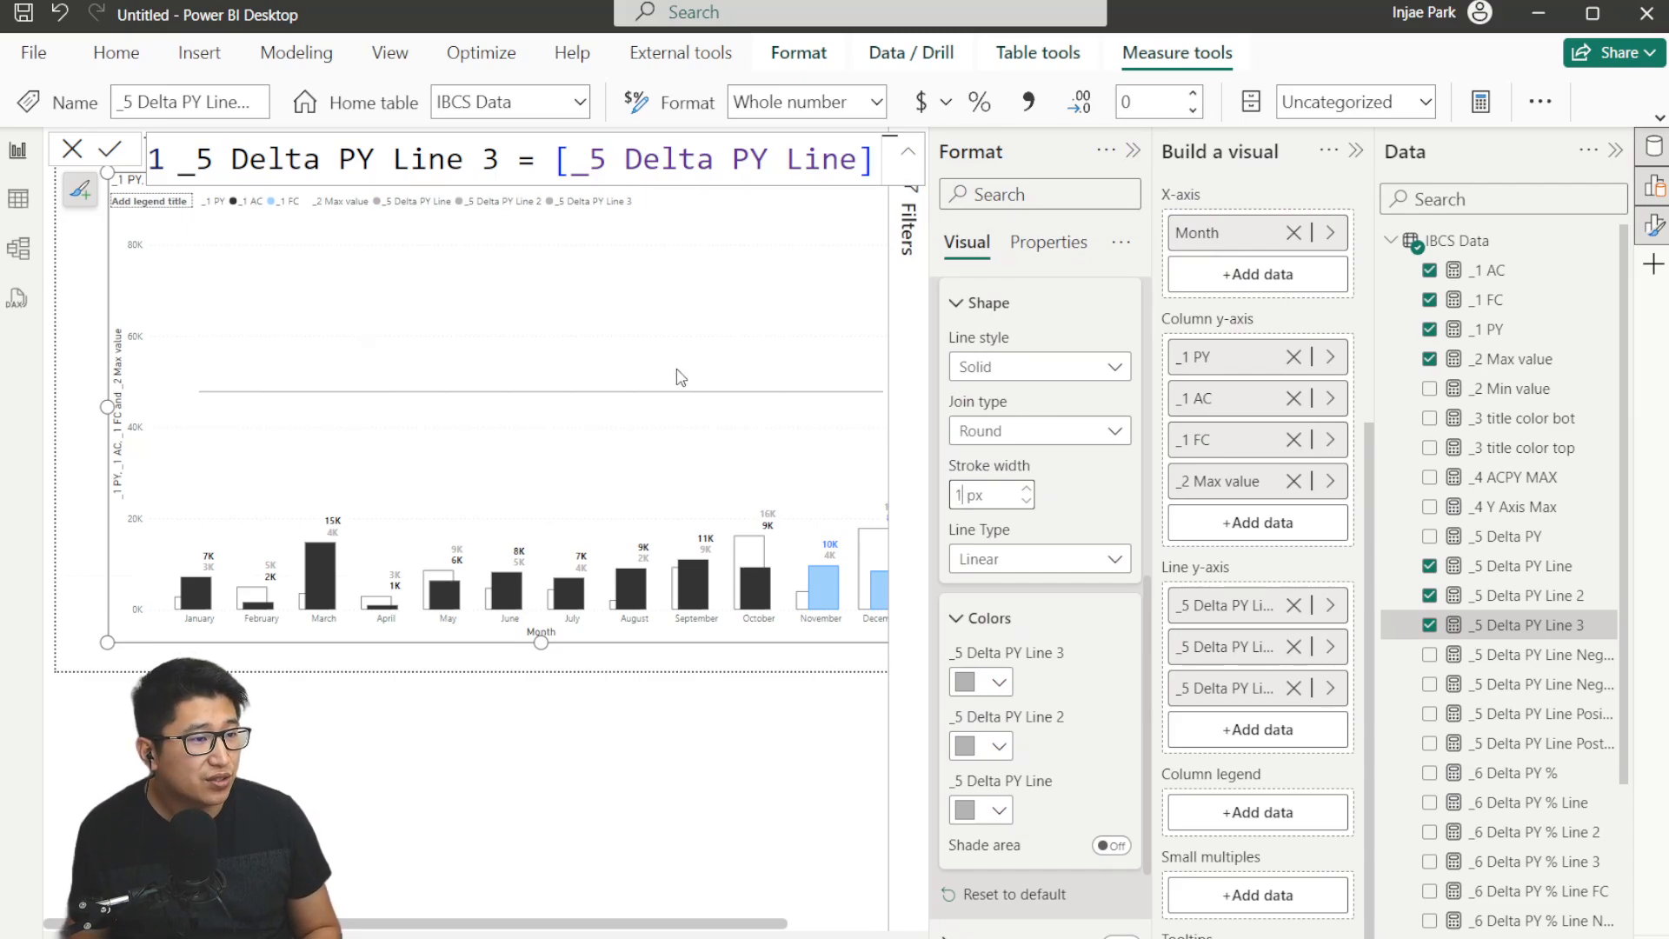
click(1131, 147)
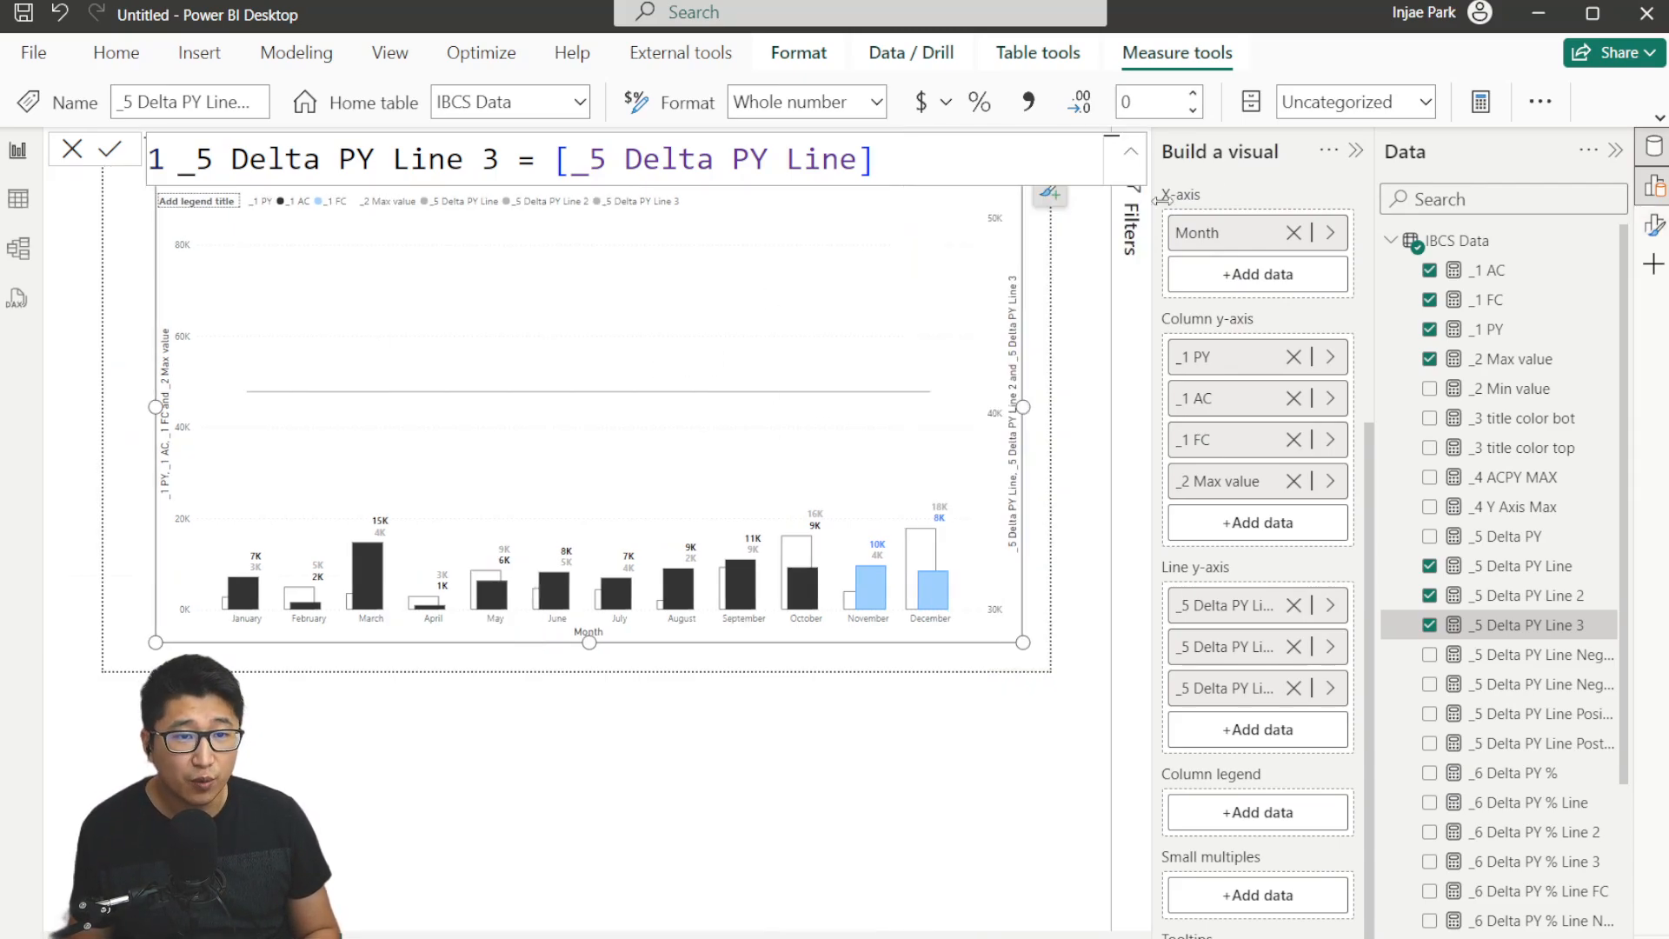
Enable error bars on the _5 Delta PY Line series with _5 Delta PY Line Negative AC as the lower bound.
click(1647, 183)
scroll(1056, 556, down, 2)
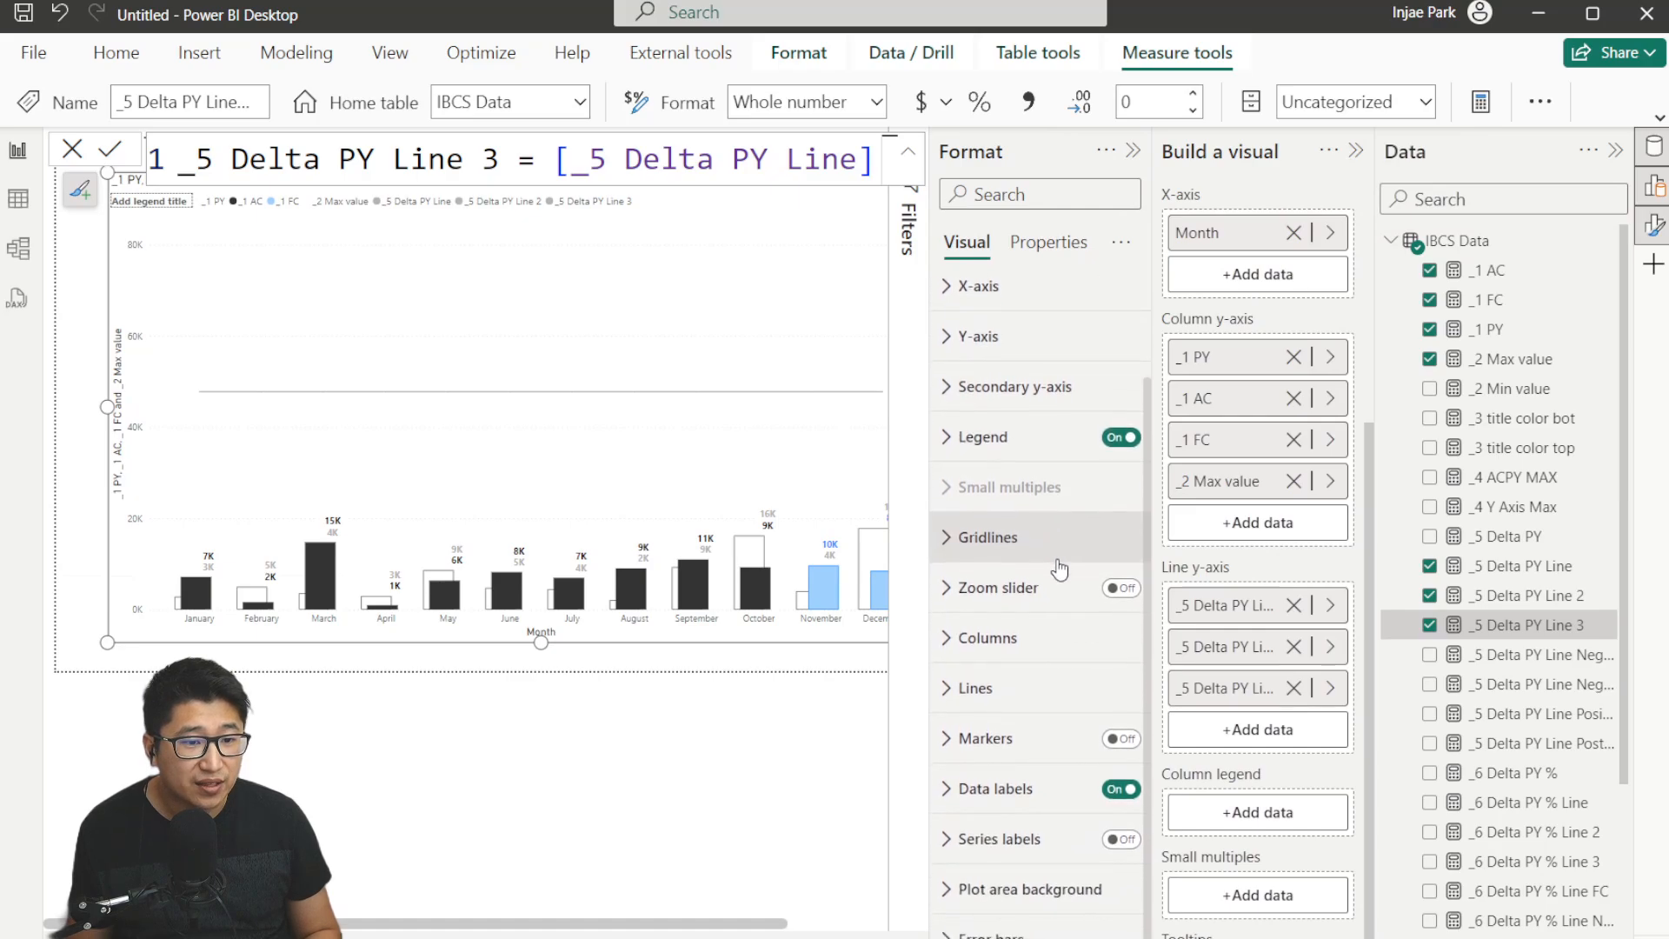
click(991, 932)
scroll(1050, 628, down, 5)
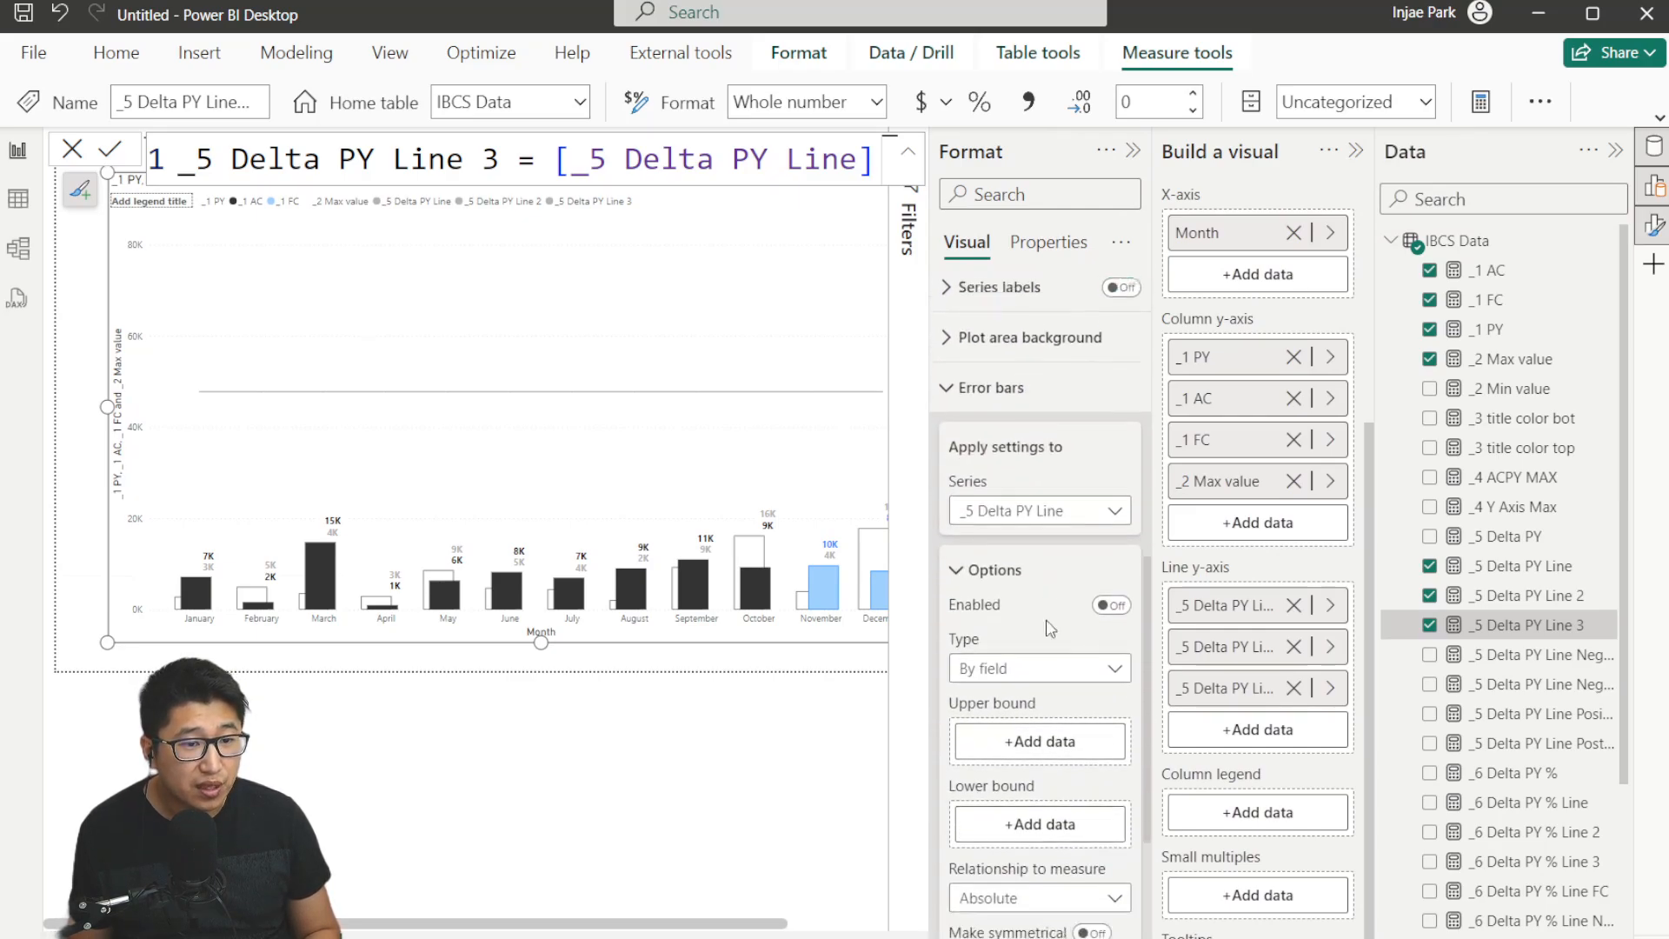
scroll(1050, 628, down, 3)
click(1053, 346)
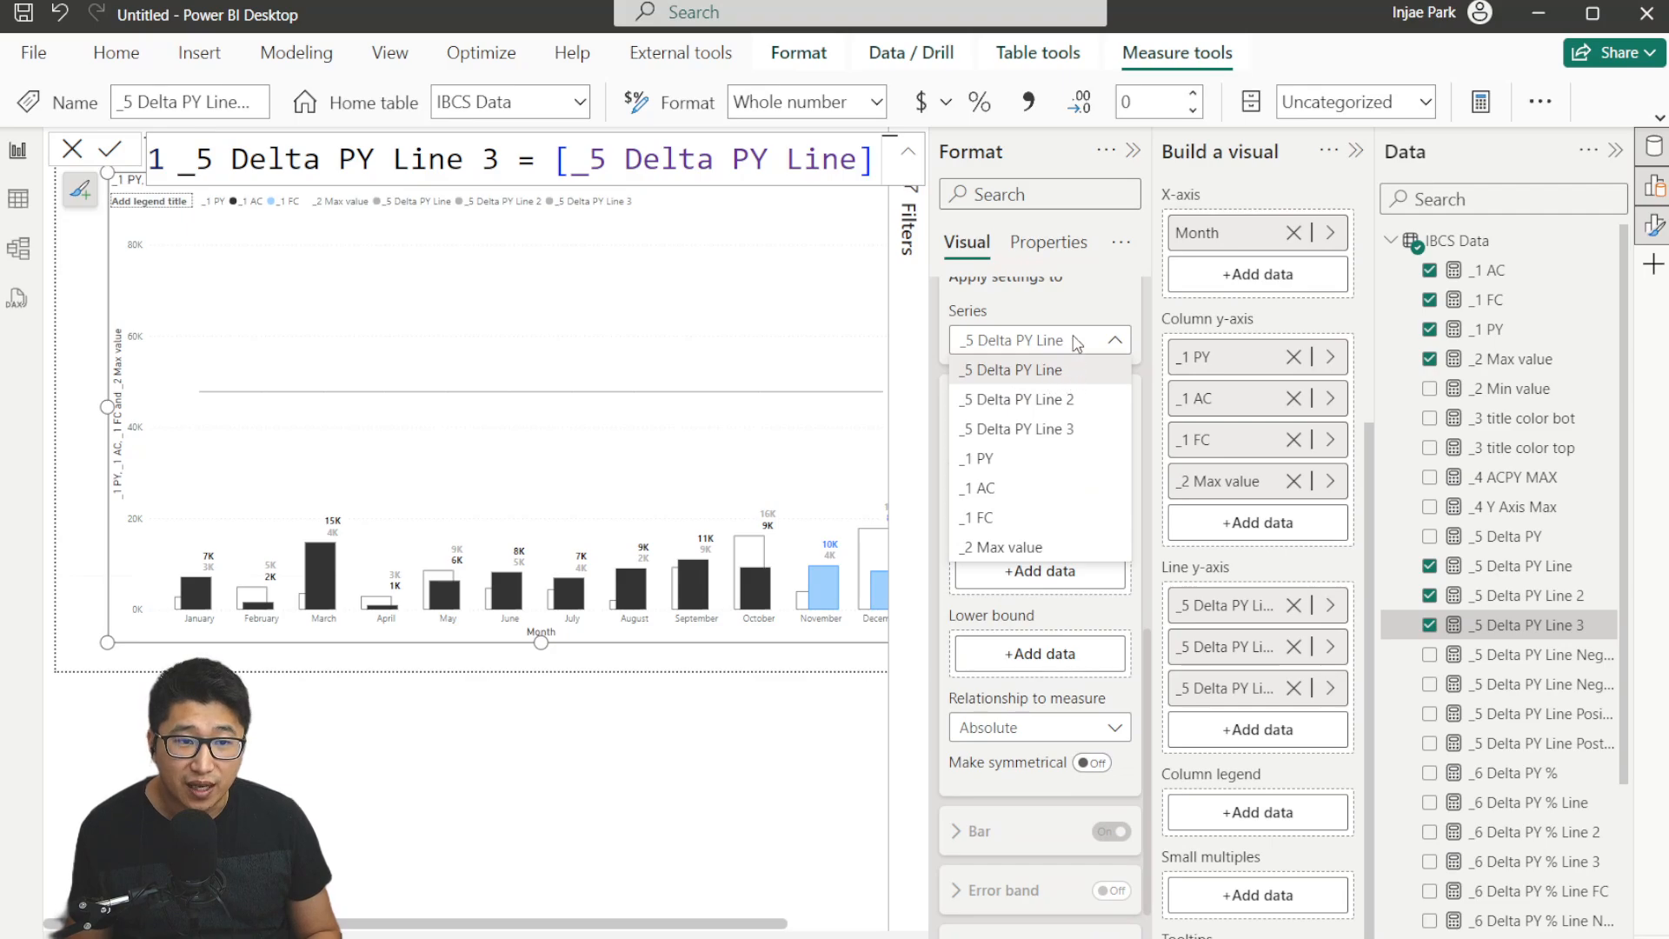
click(1077, 344)
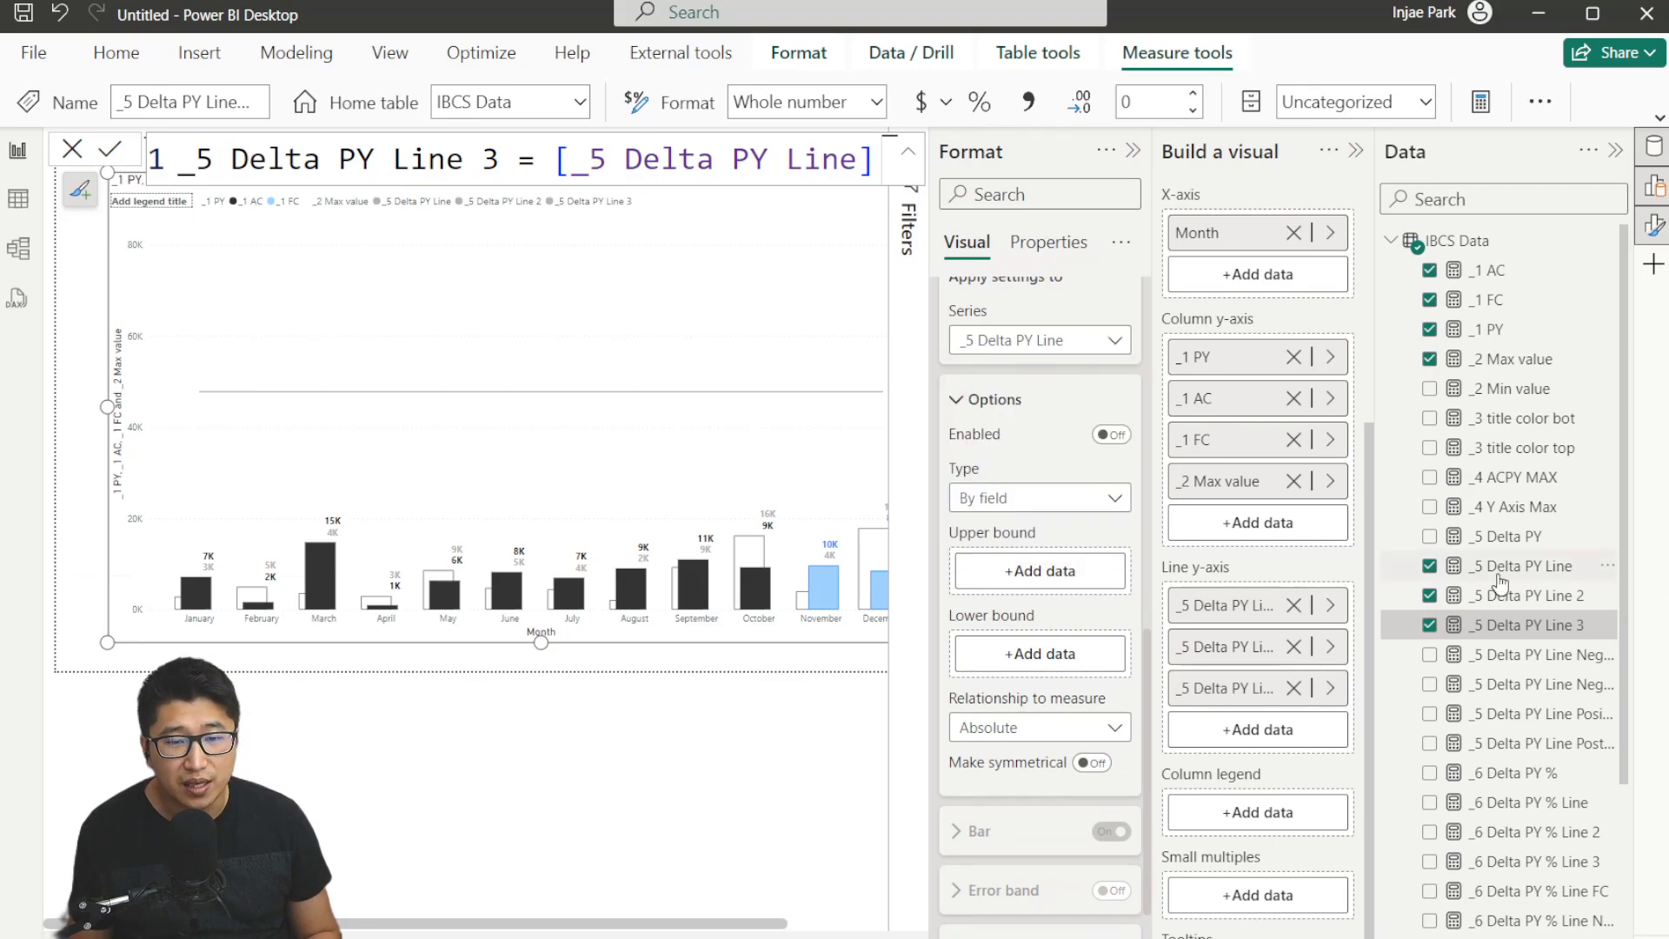
drag(1373, 452, 1287, 448)
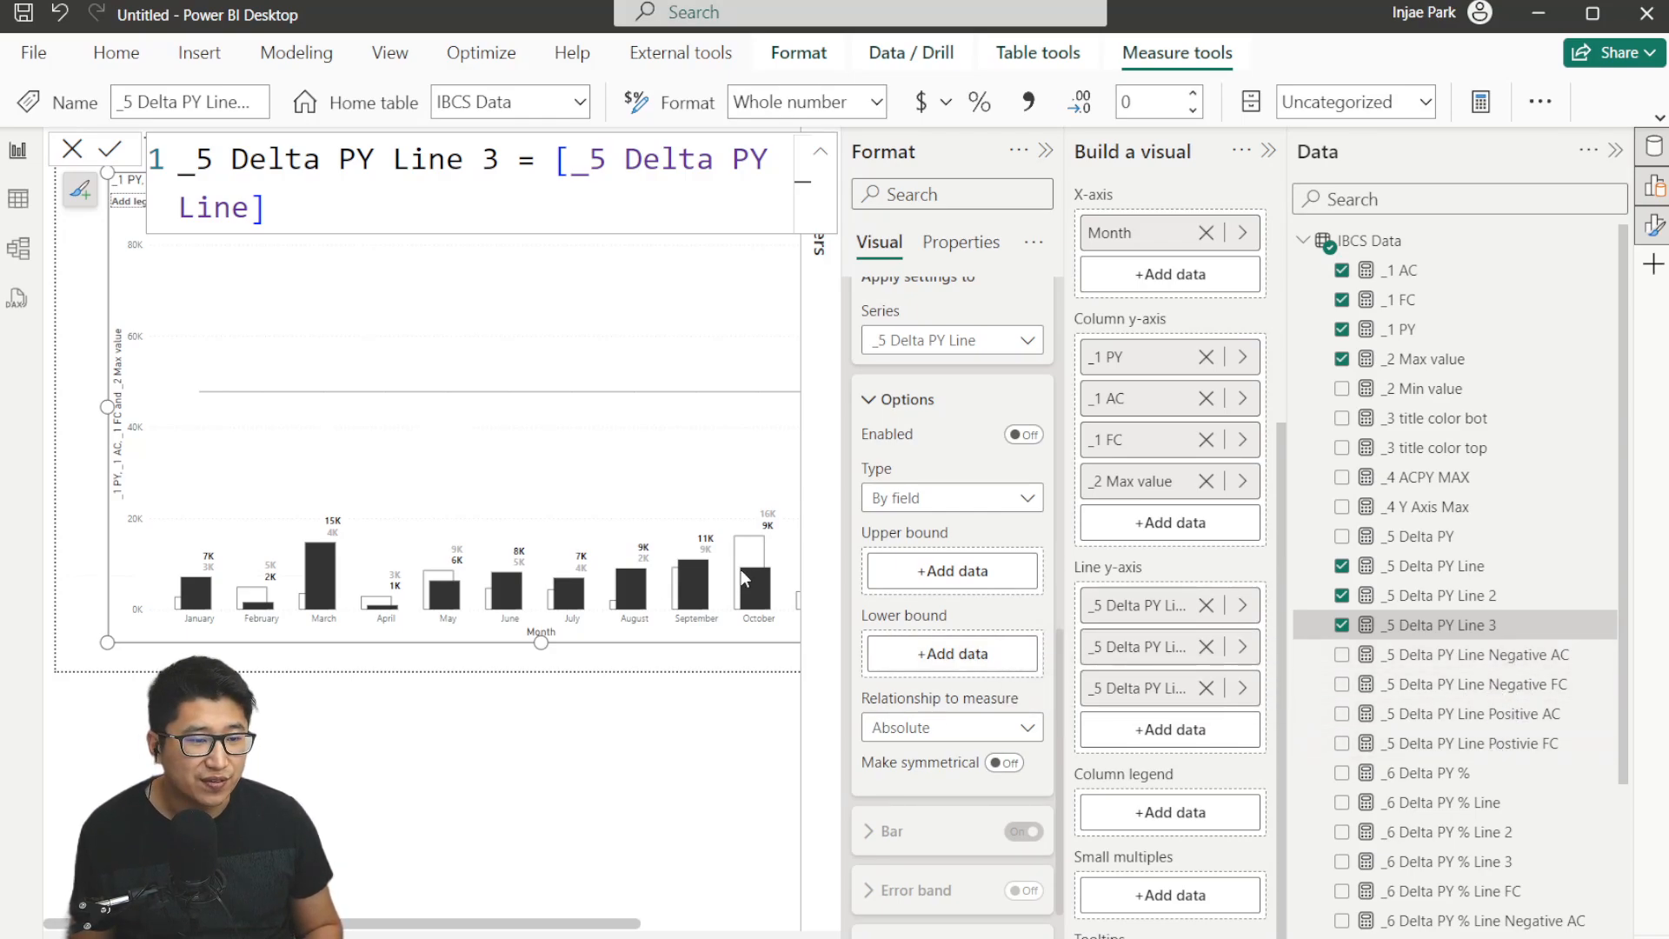
click(684, 918)
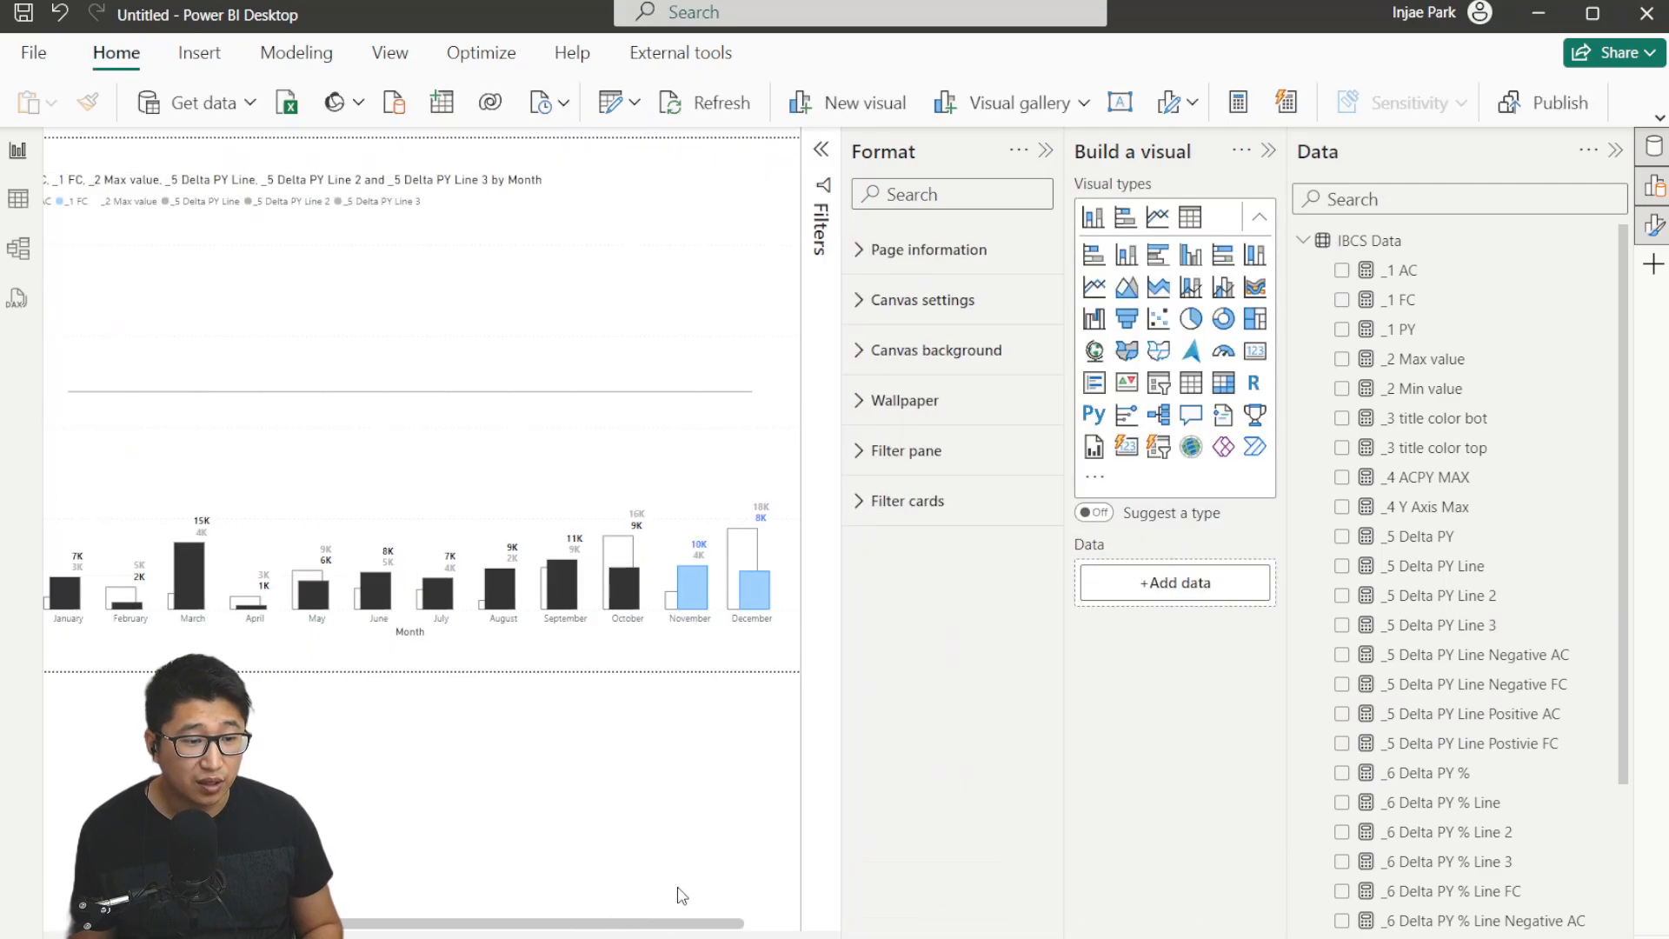
click(652, 466)
scroll(1009, 711, down, 10)
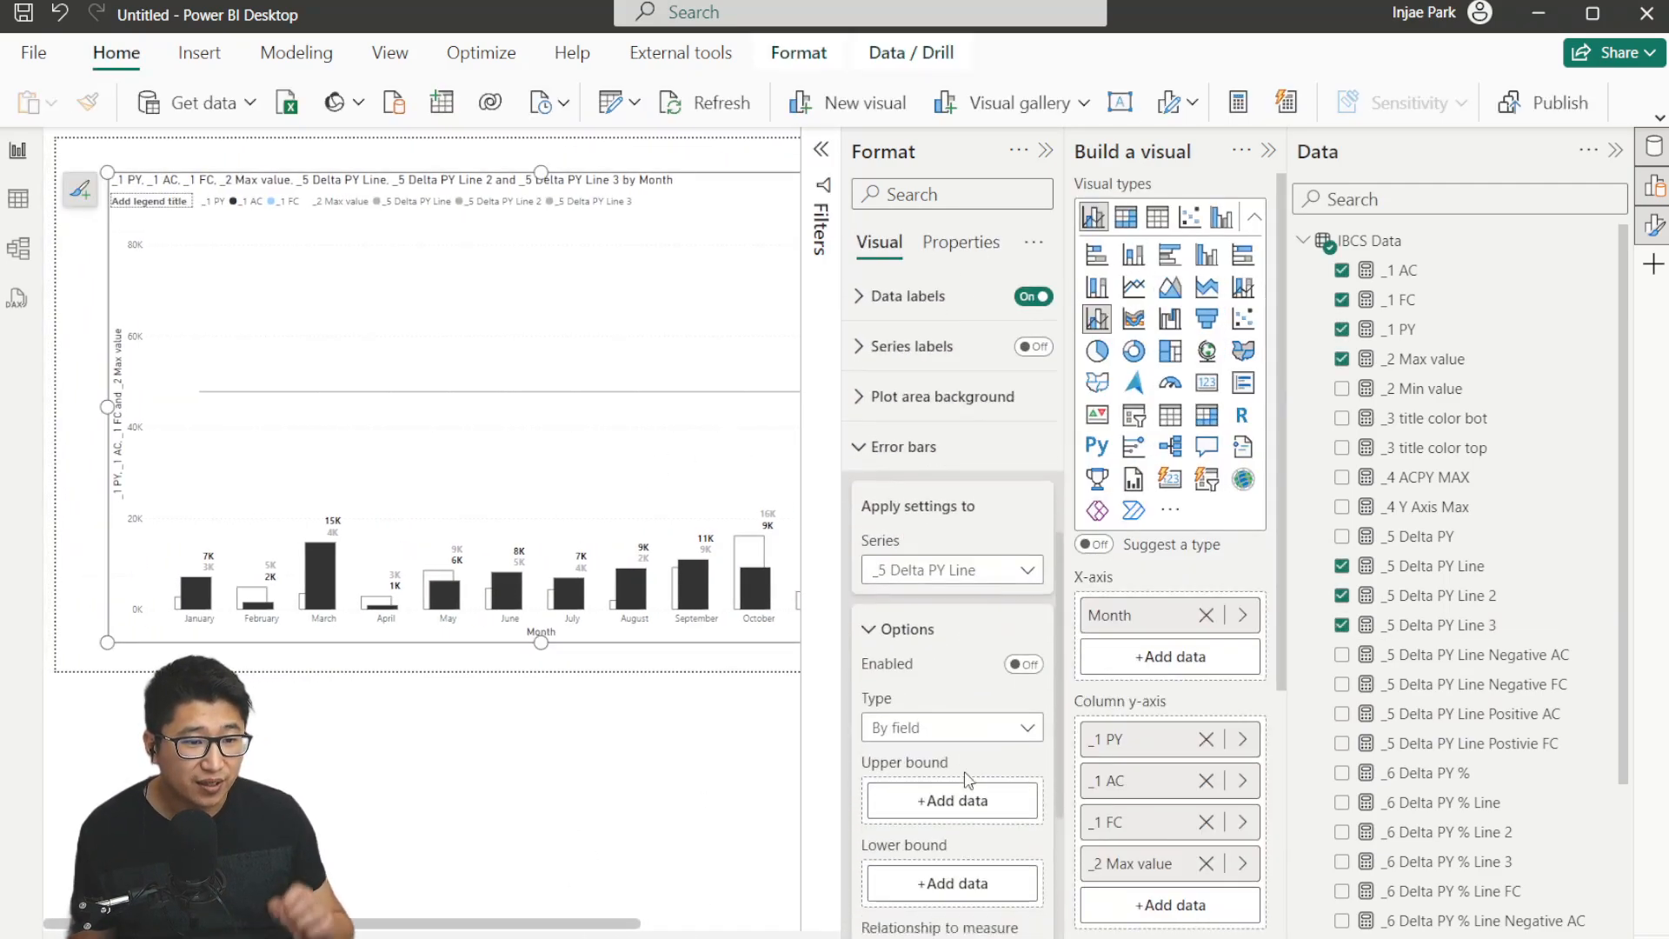
scroll(997, 576, up, 1)
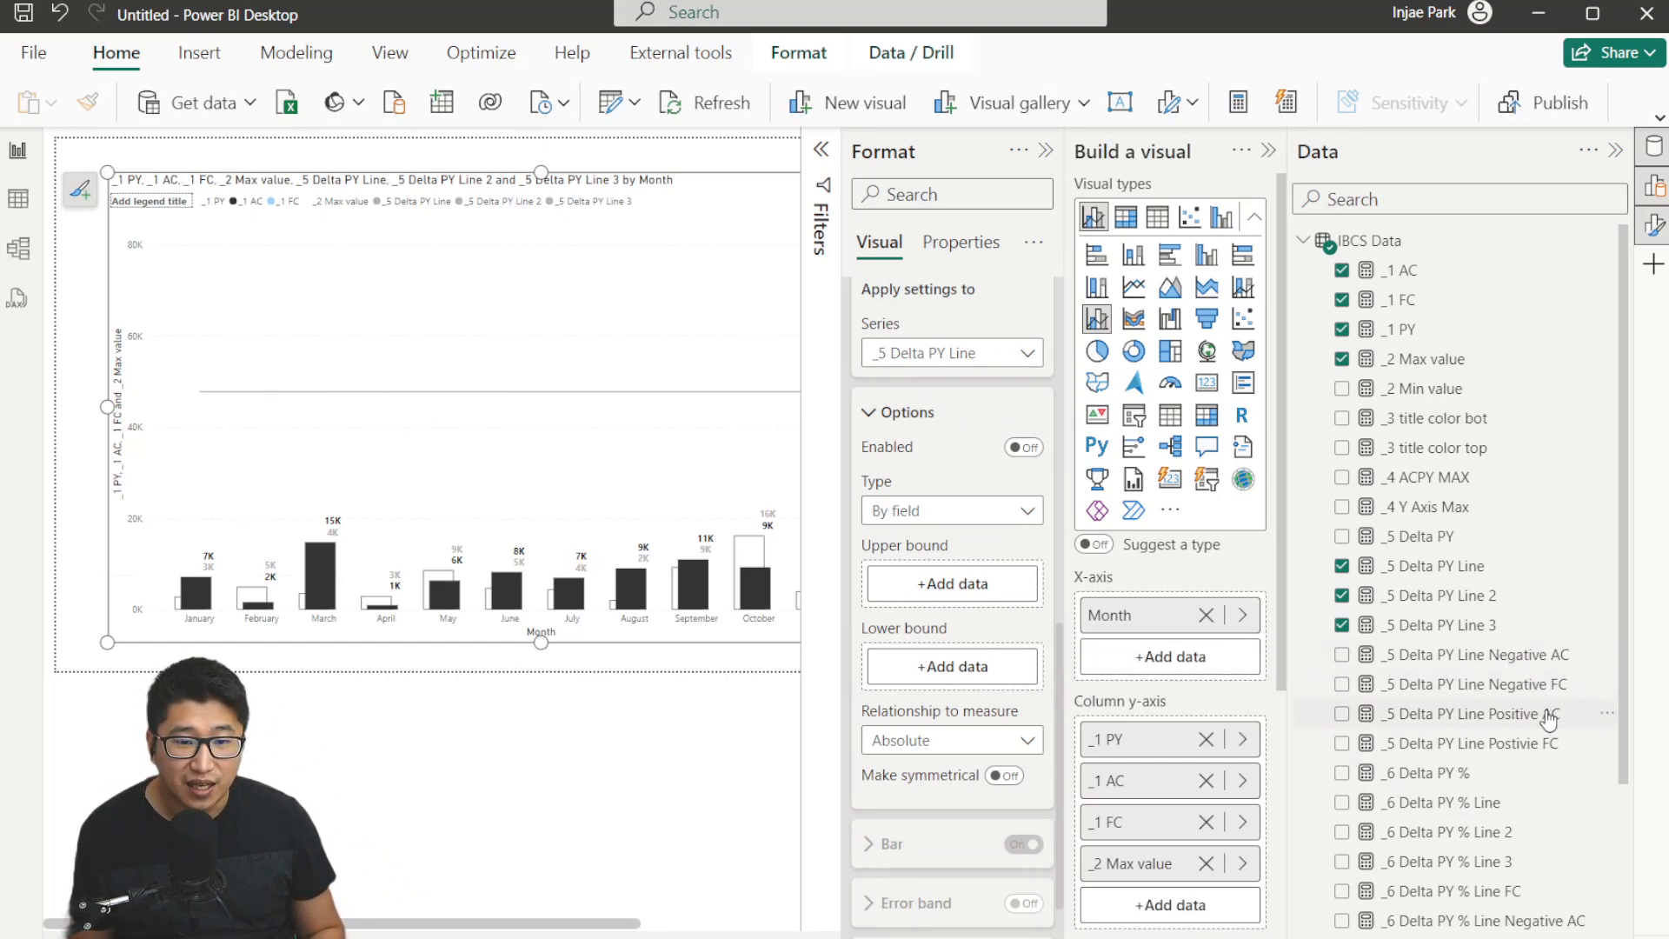
drag(1518, 665, 938, 670)
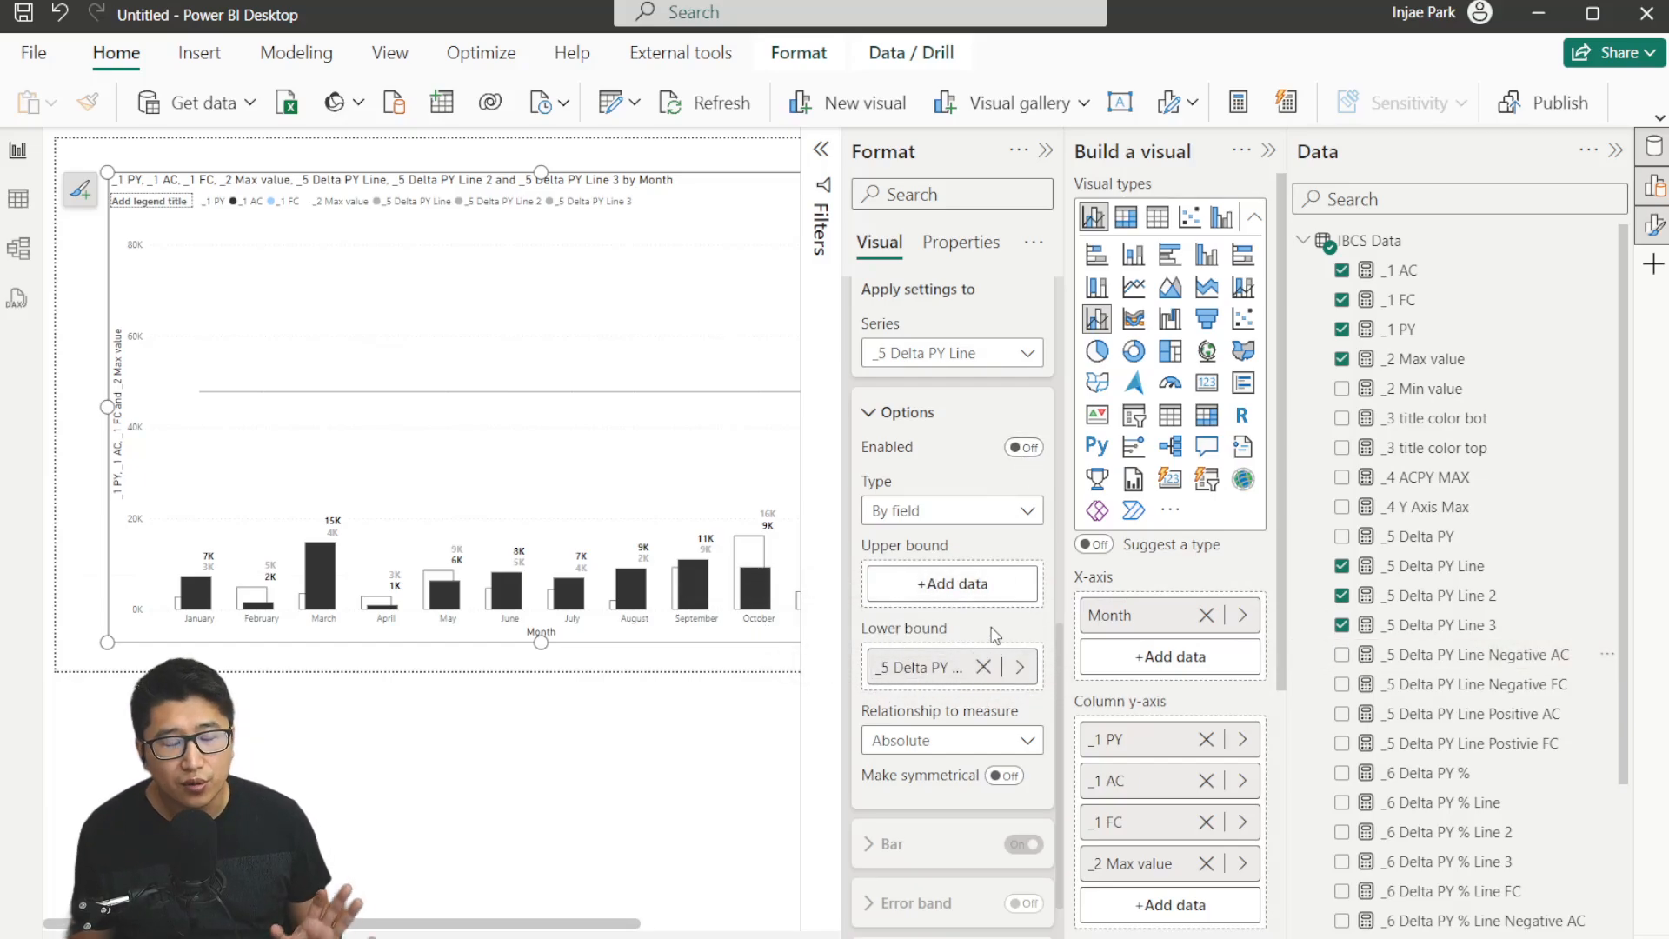
click(1025, 454)
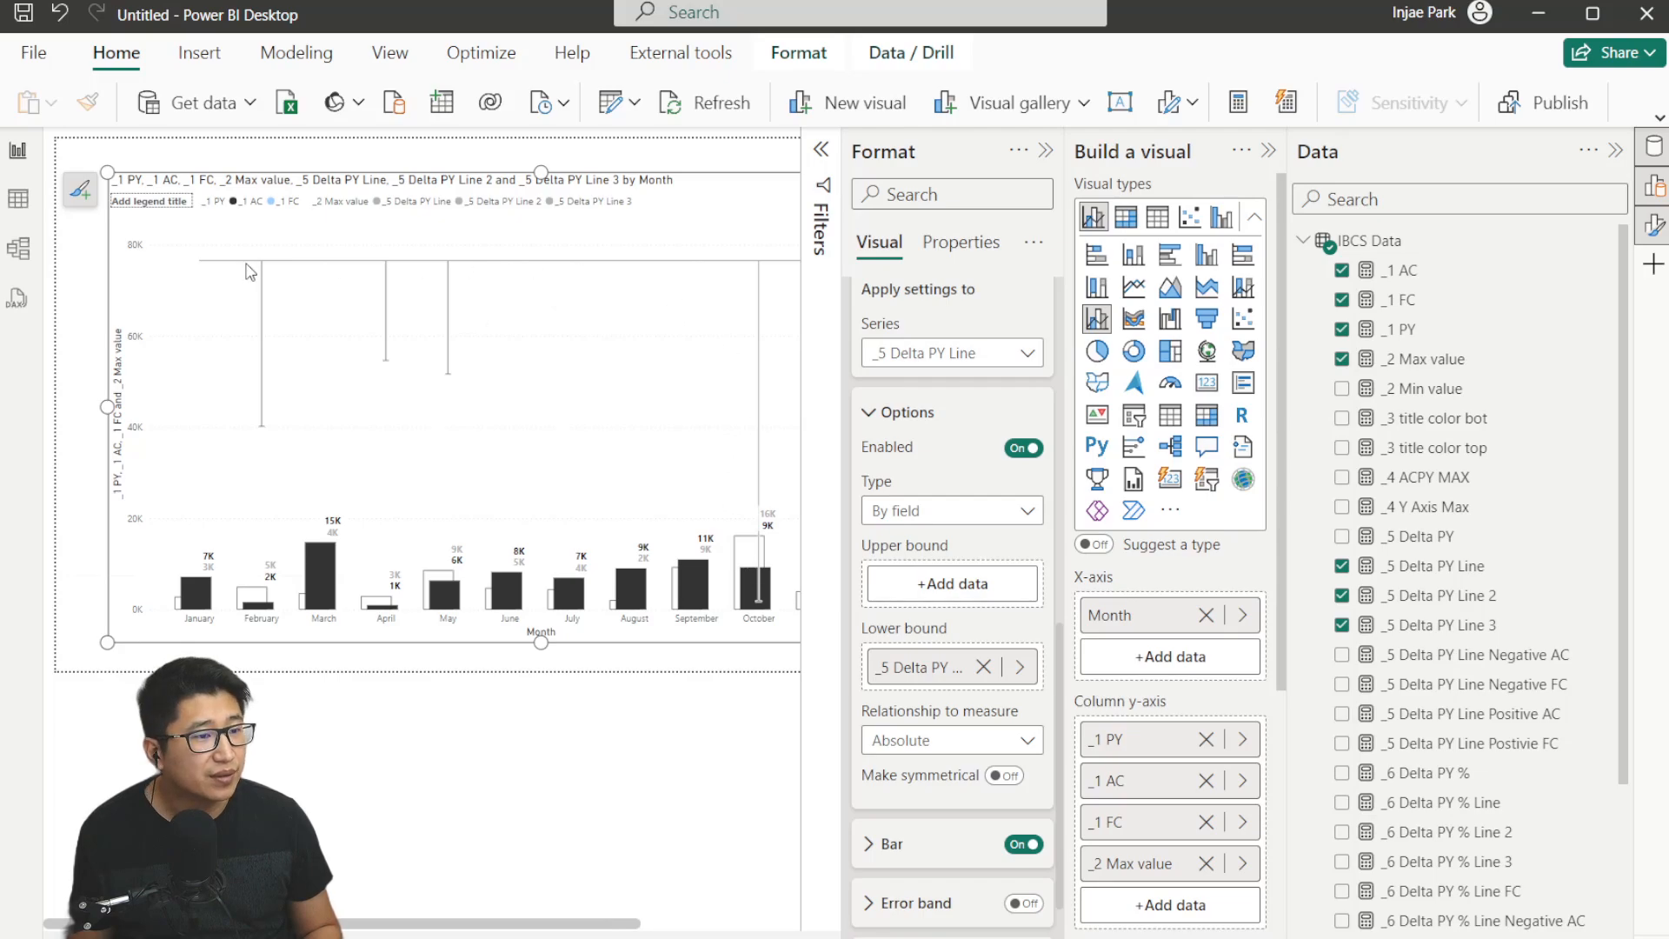
Set the secondary y-axis range minimum to 0.
scroll(954, 568, up, 3)
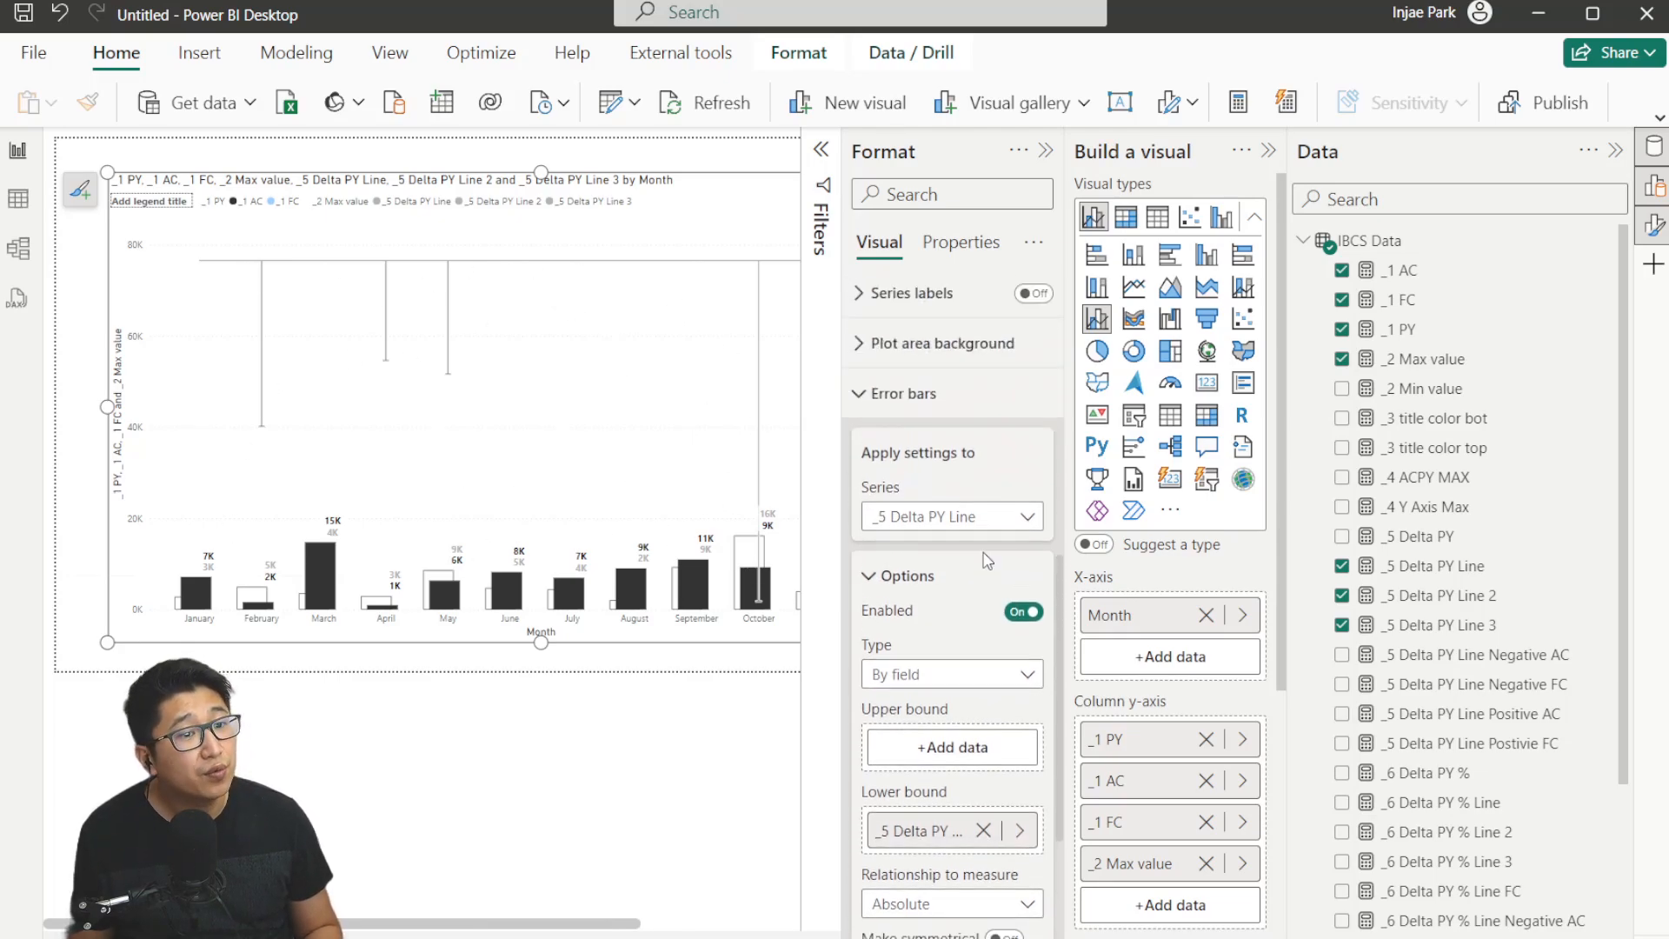
click(977, 439)
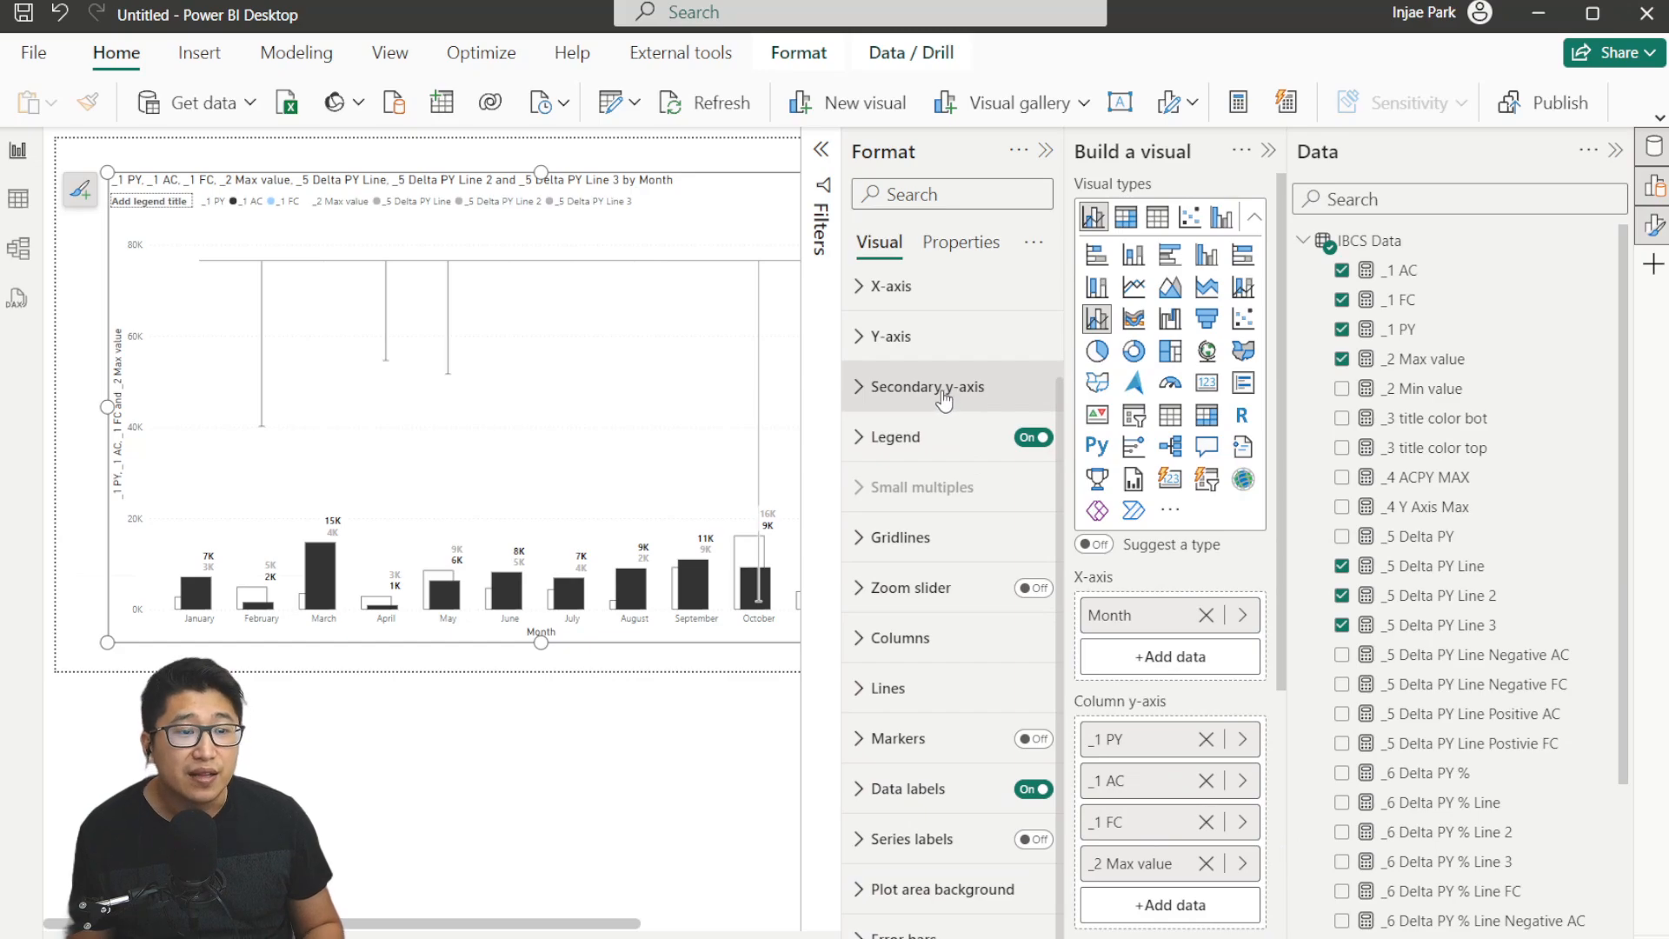
drag(606, 924, 773, 925)
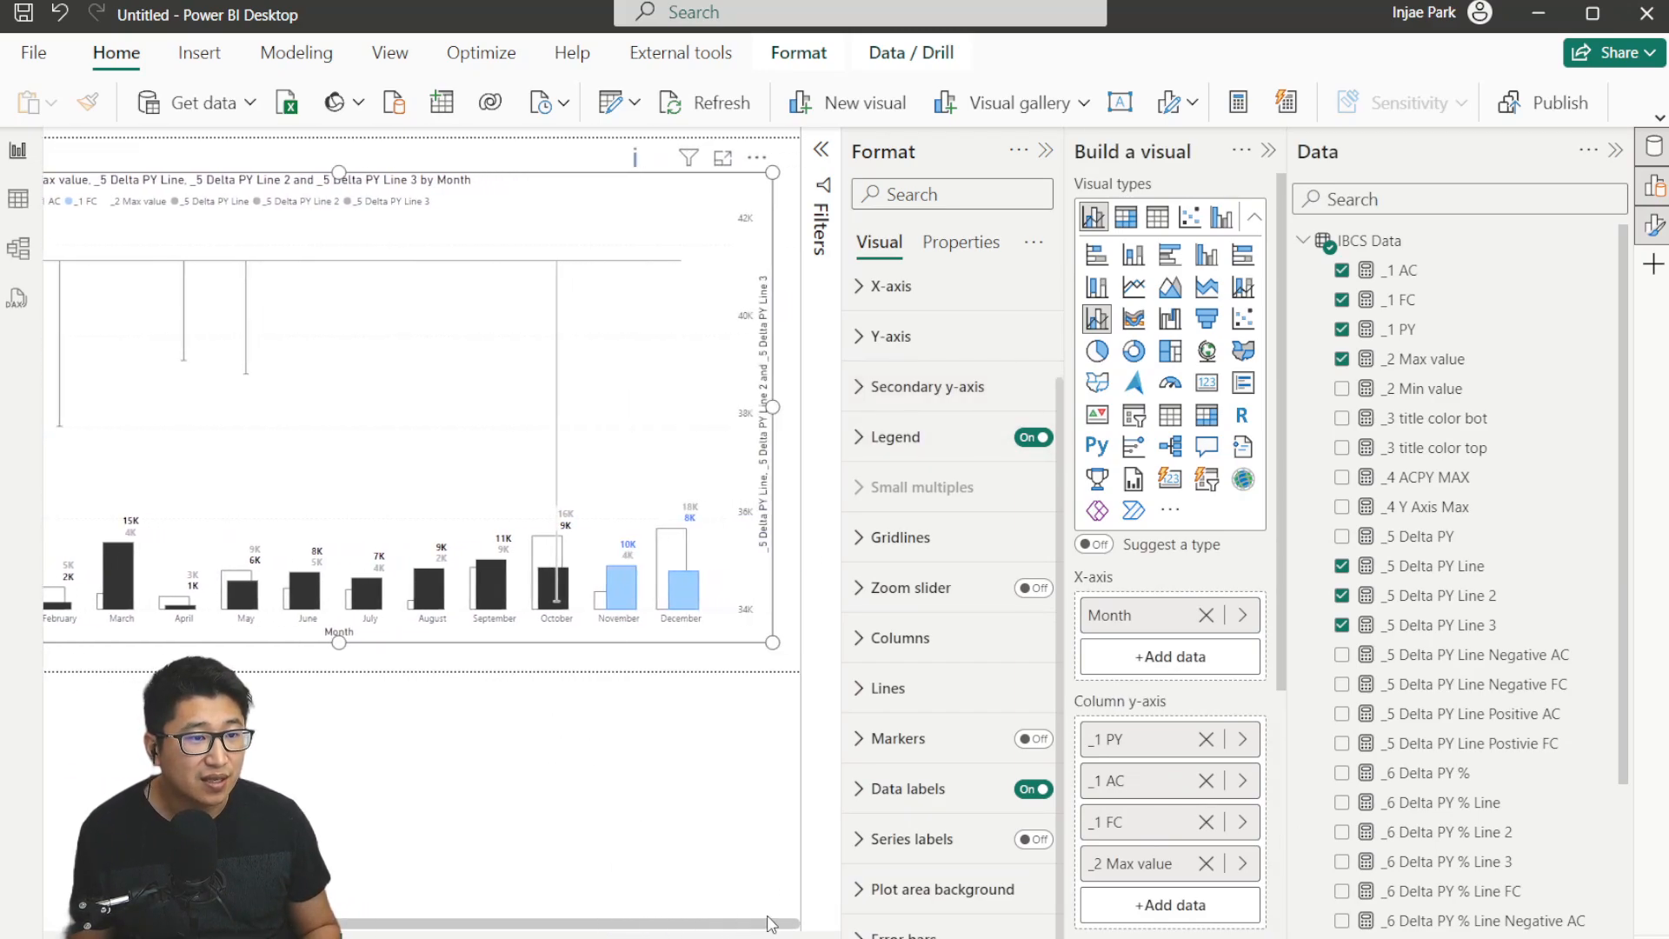
click(986, 362)
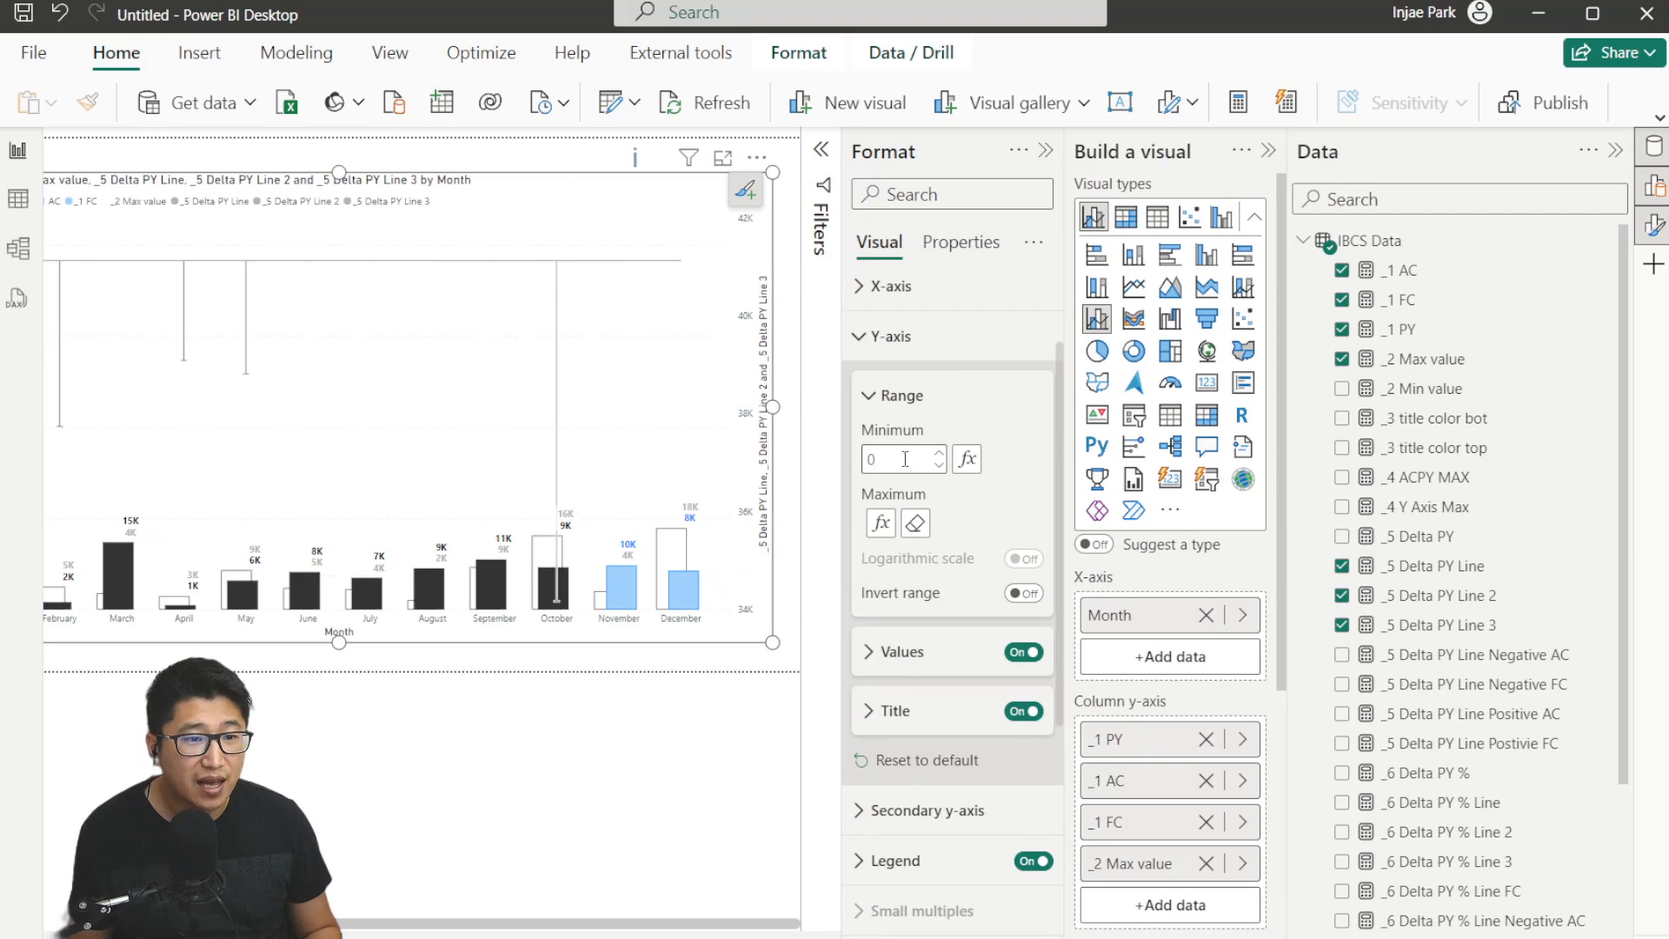
click(891, 337)
click(927, 386)
click(907, 510)
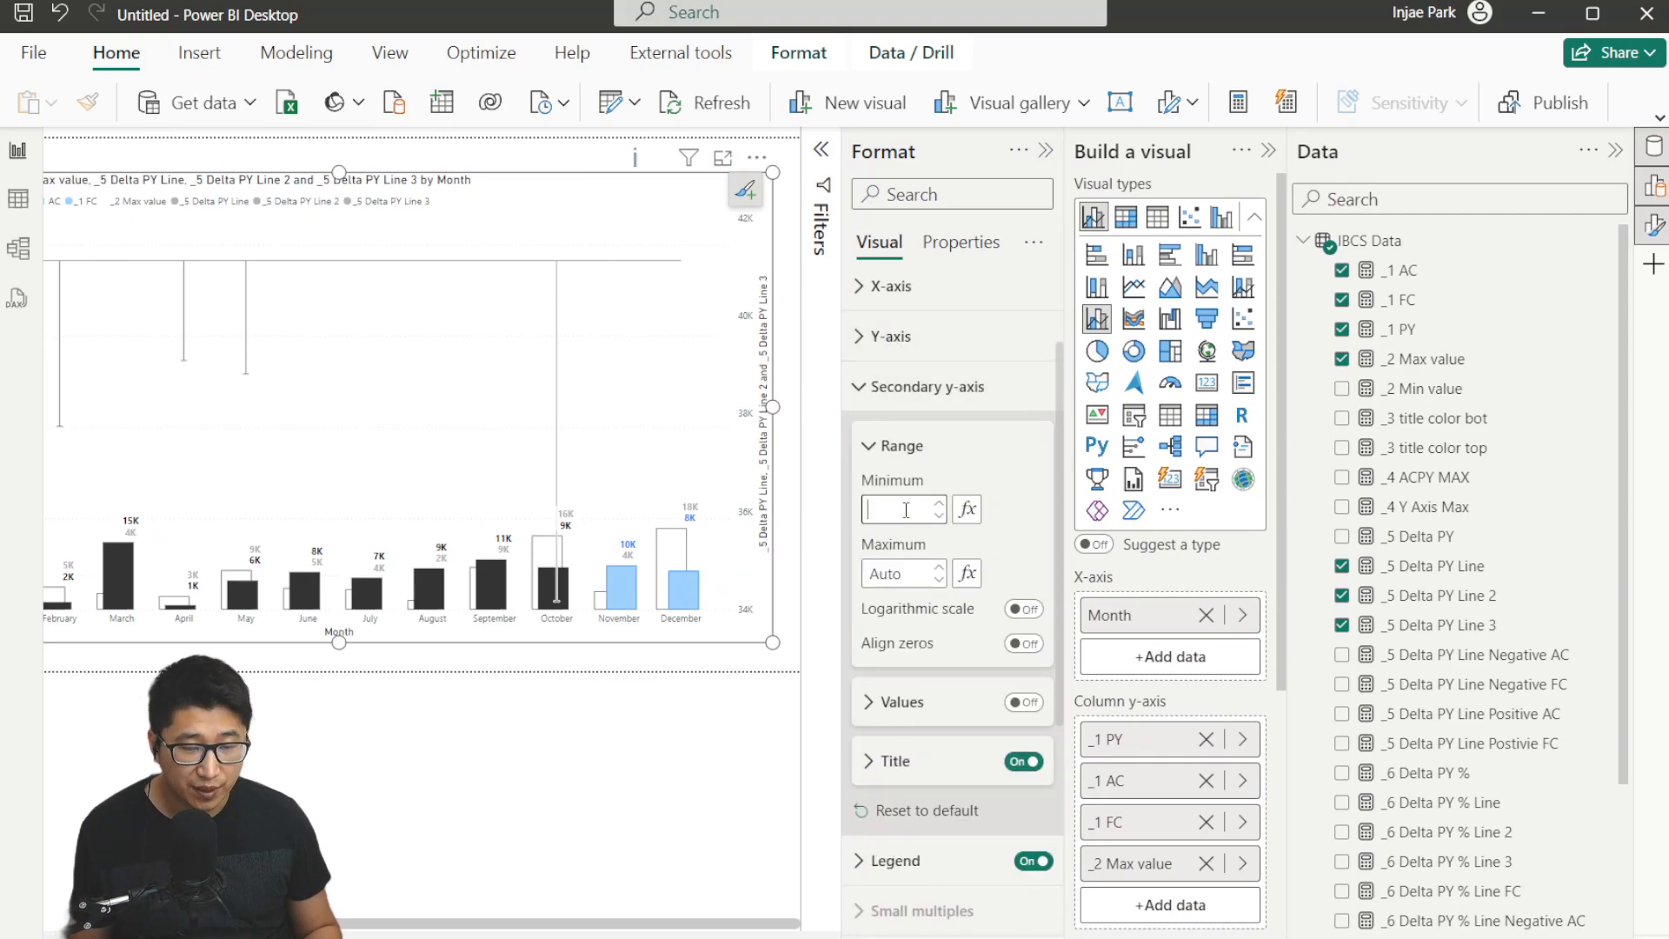
text(0)
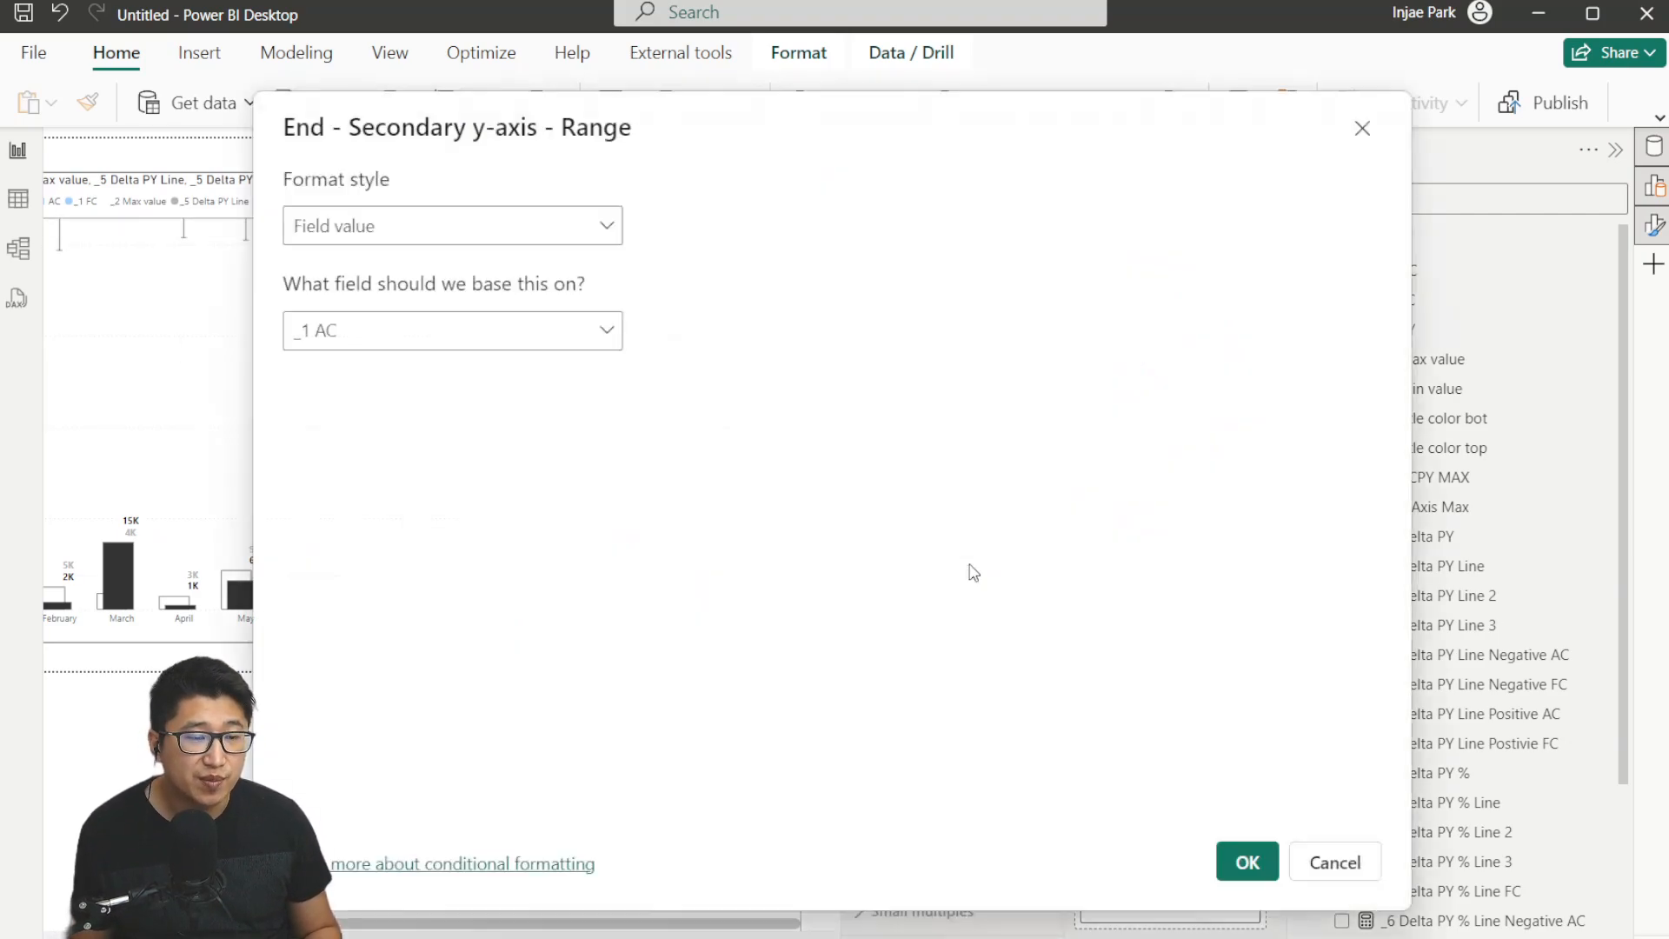
Base the secondary y-axis range maximum on a field value through conditional formatting.
click(968, 573)
click(456, 333)
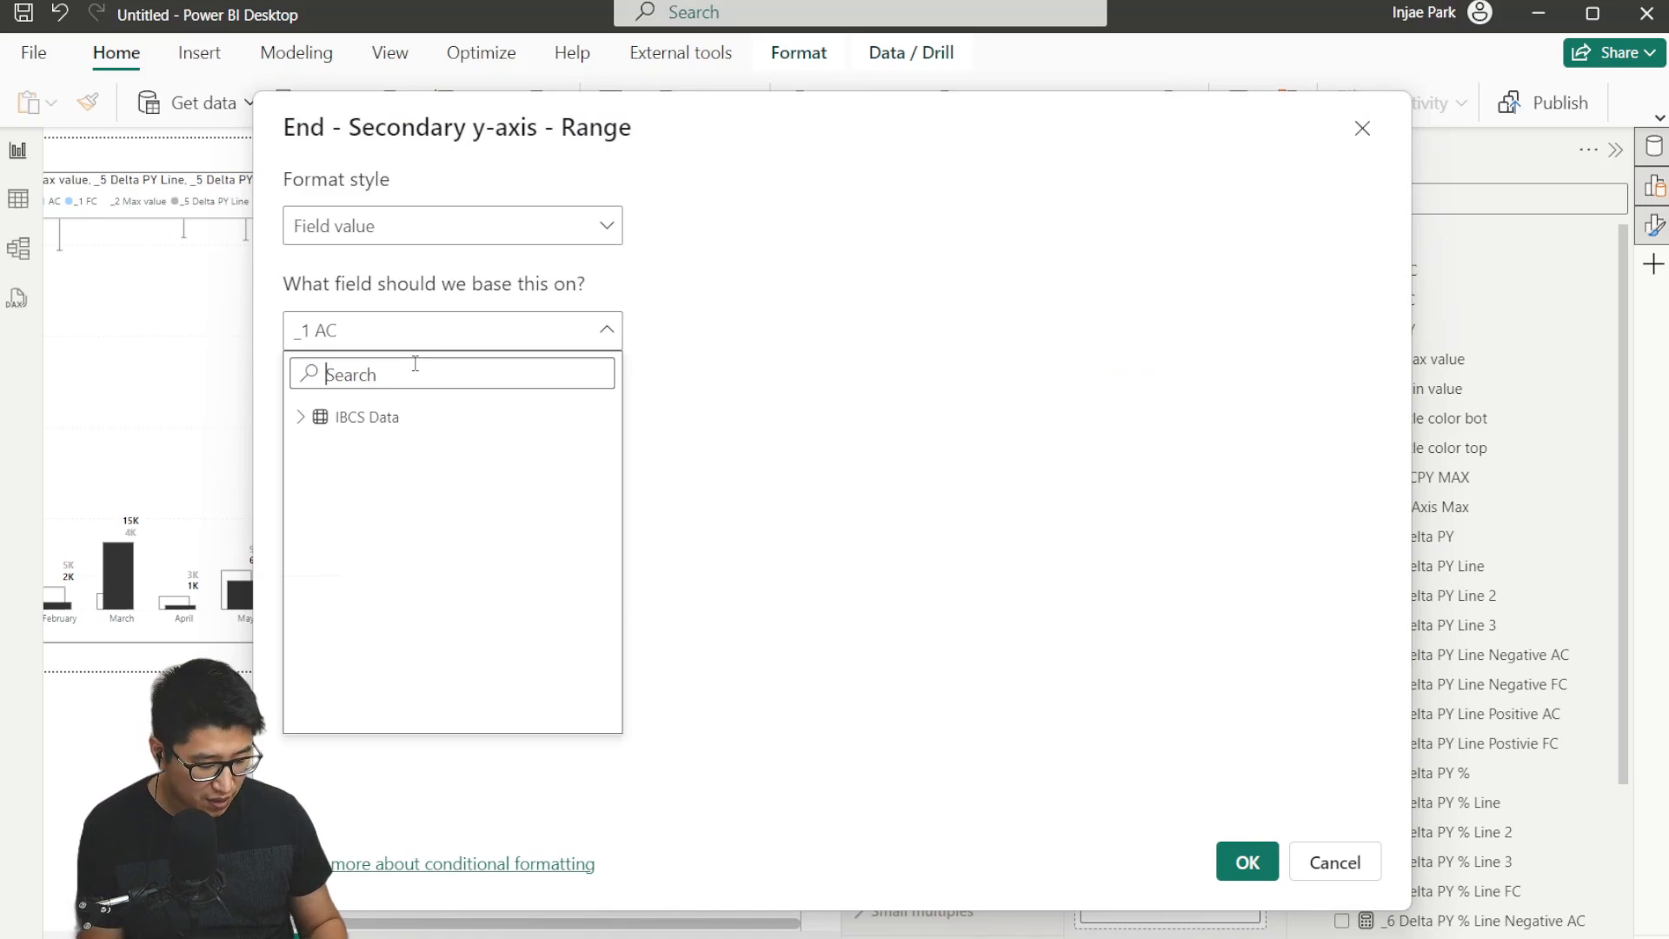
click(1245, 869)
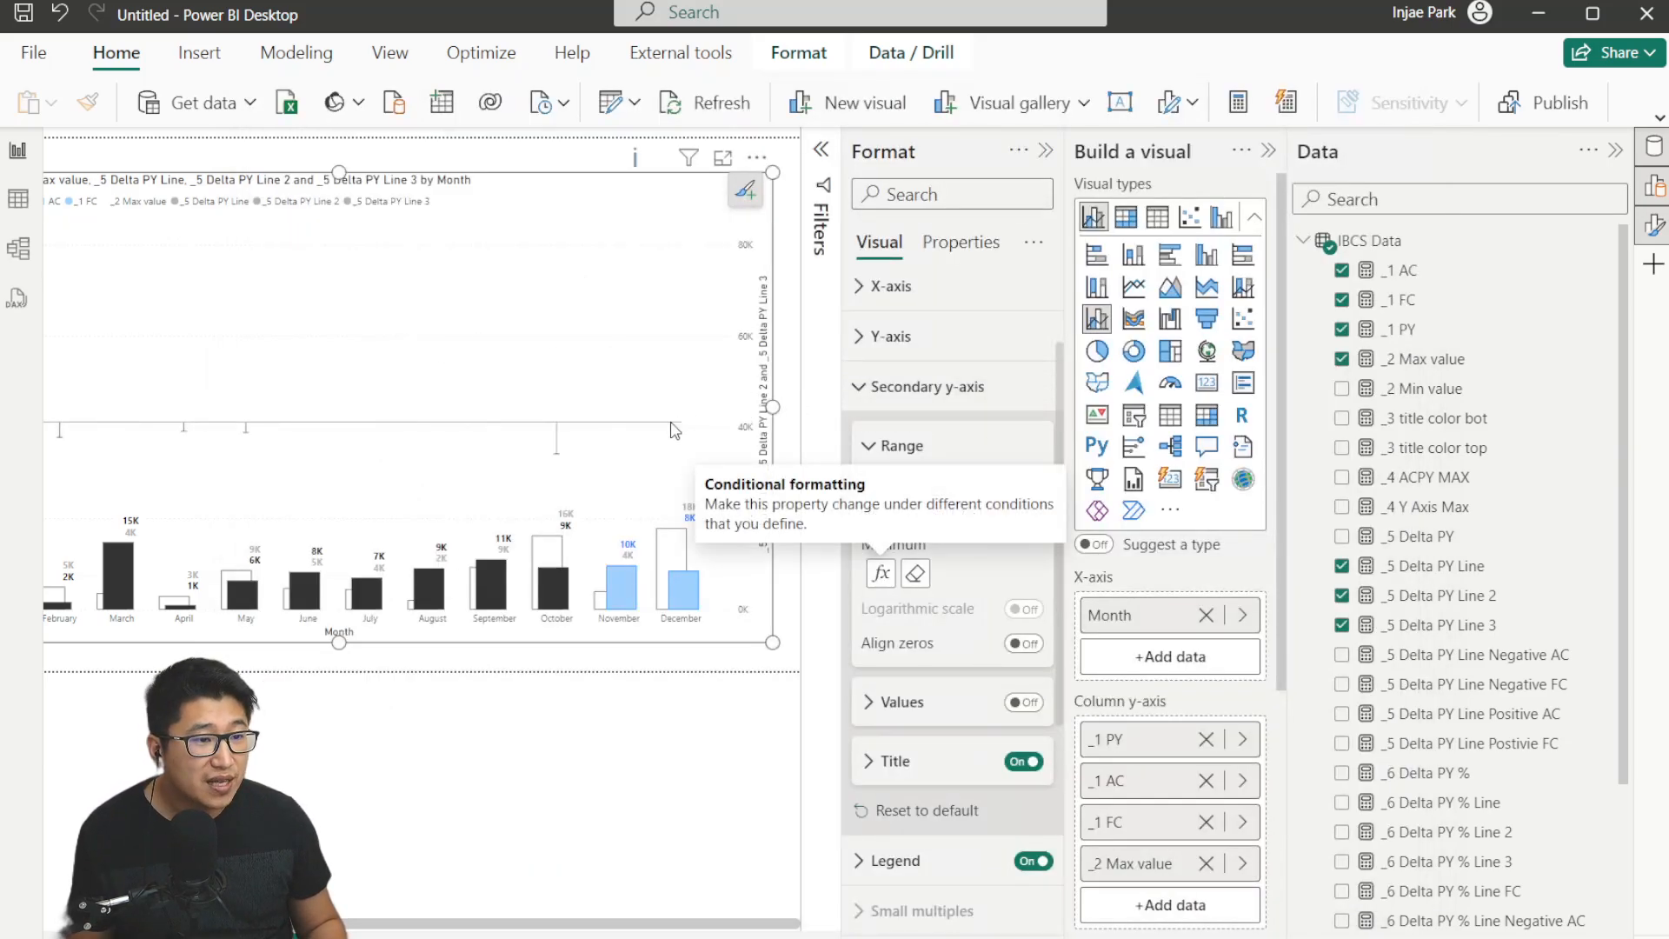
drag(621, 932, 416, 924)
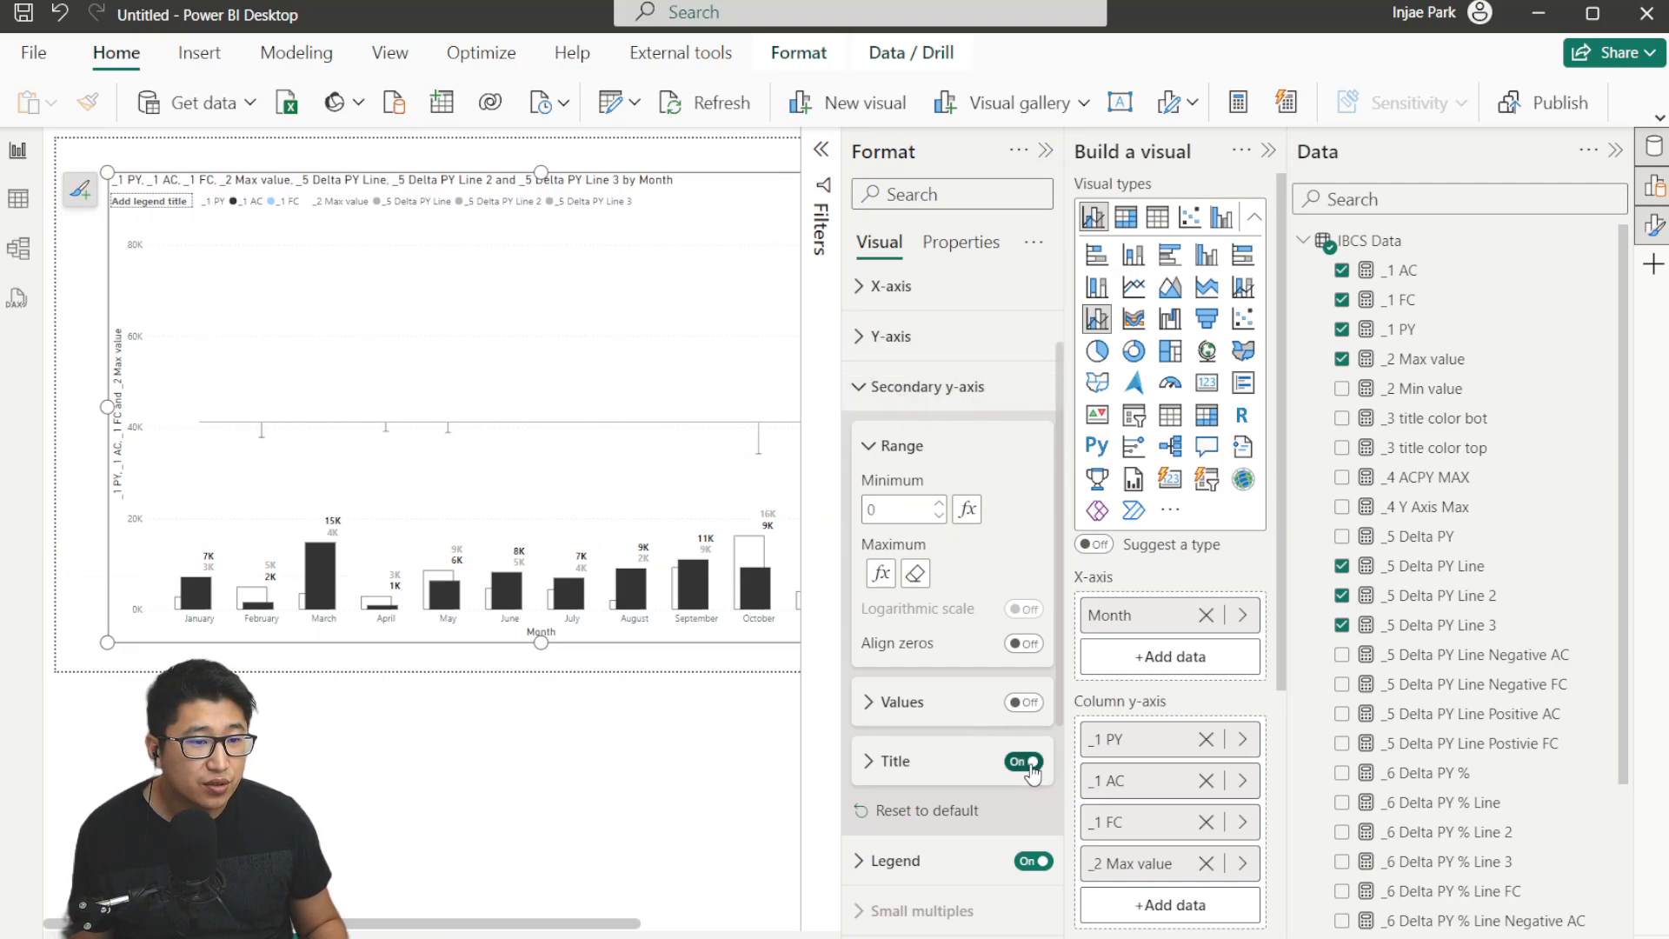
Hide the primary y-axis values and title.
click(891, 335)
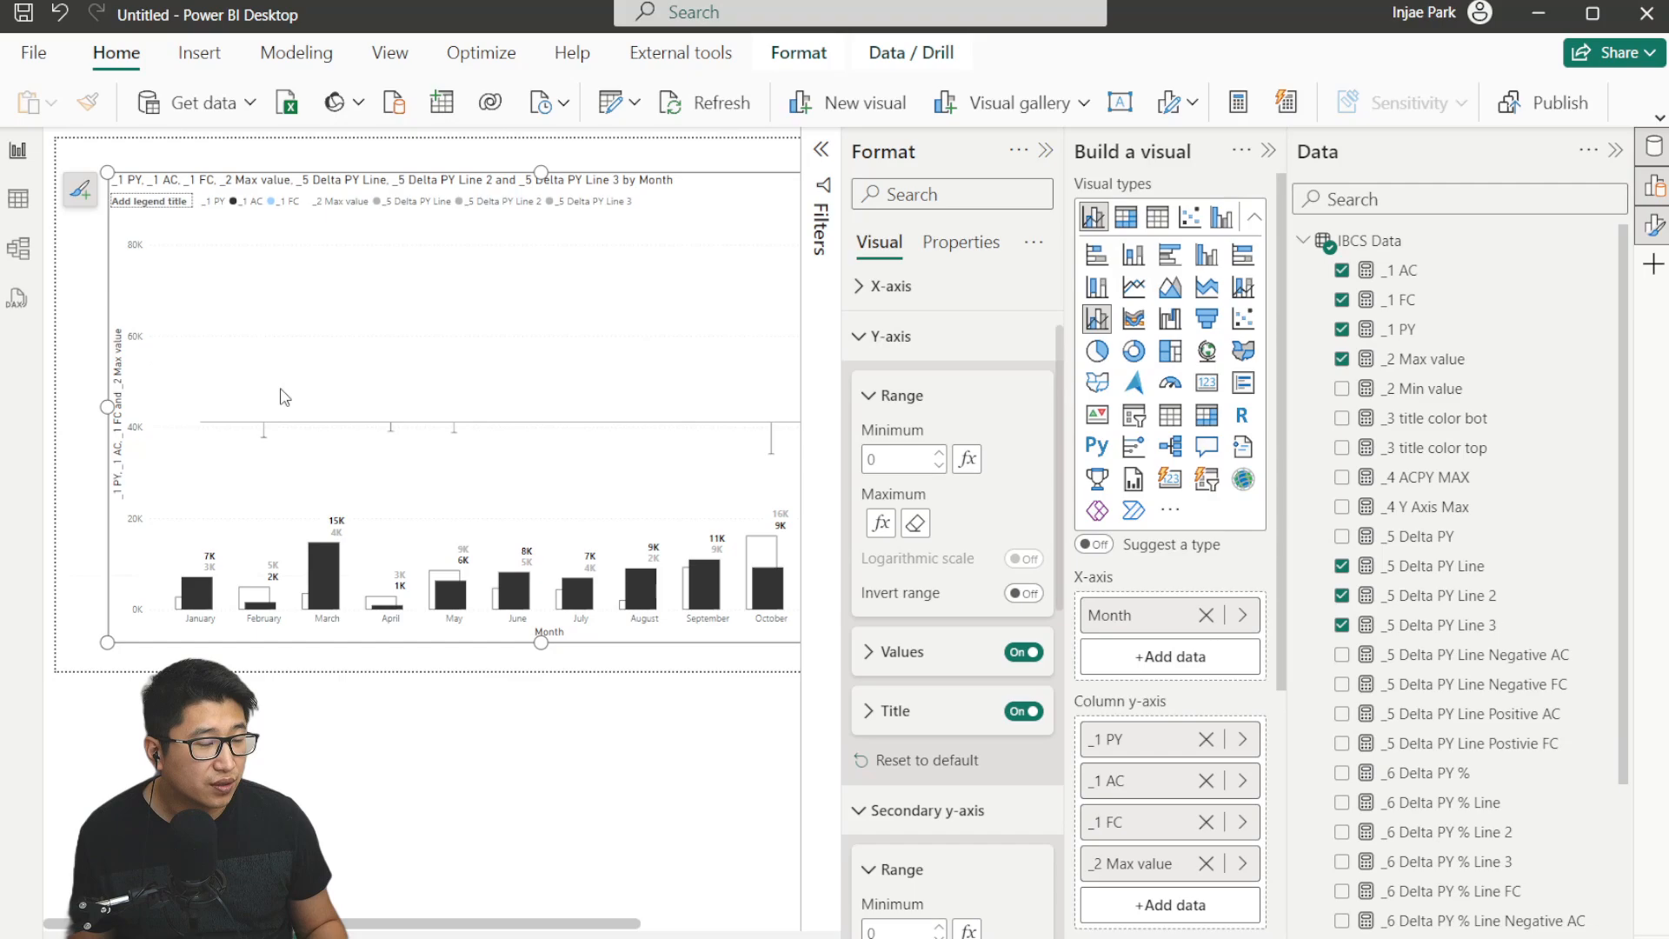
click(1023, 652)
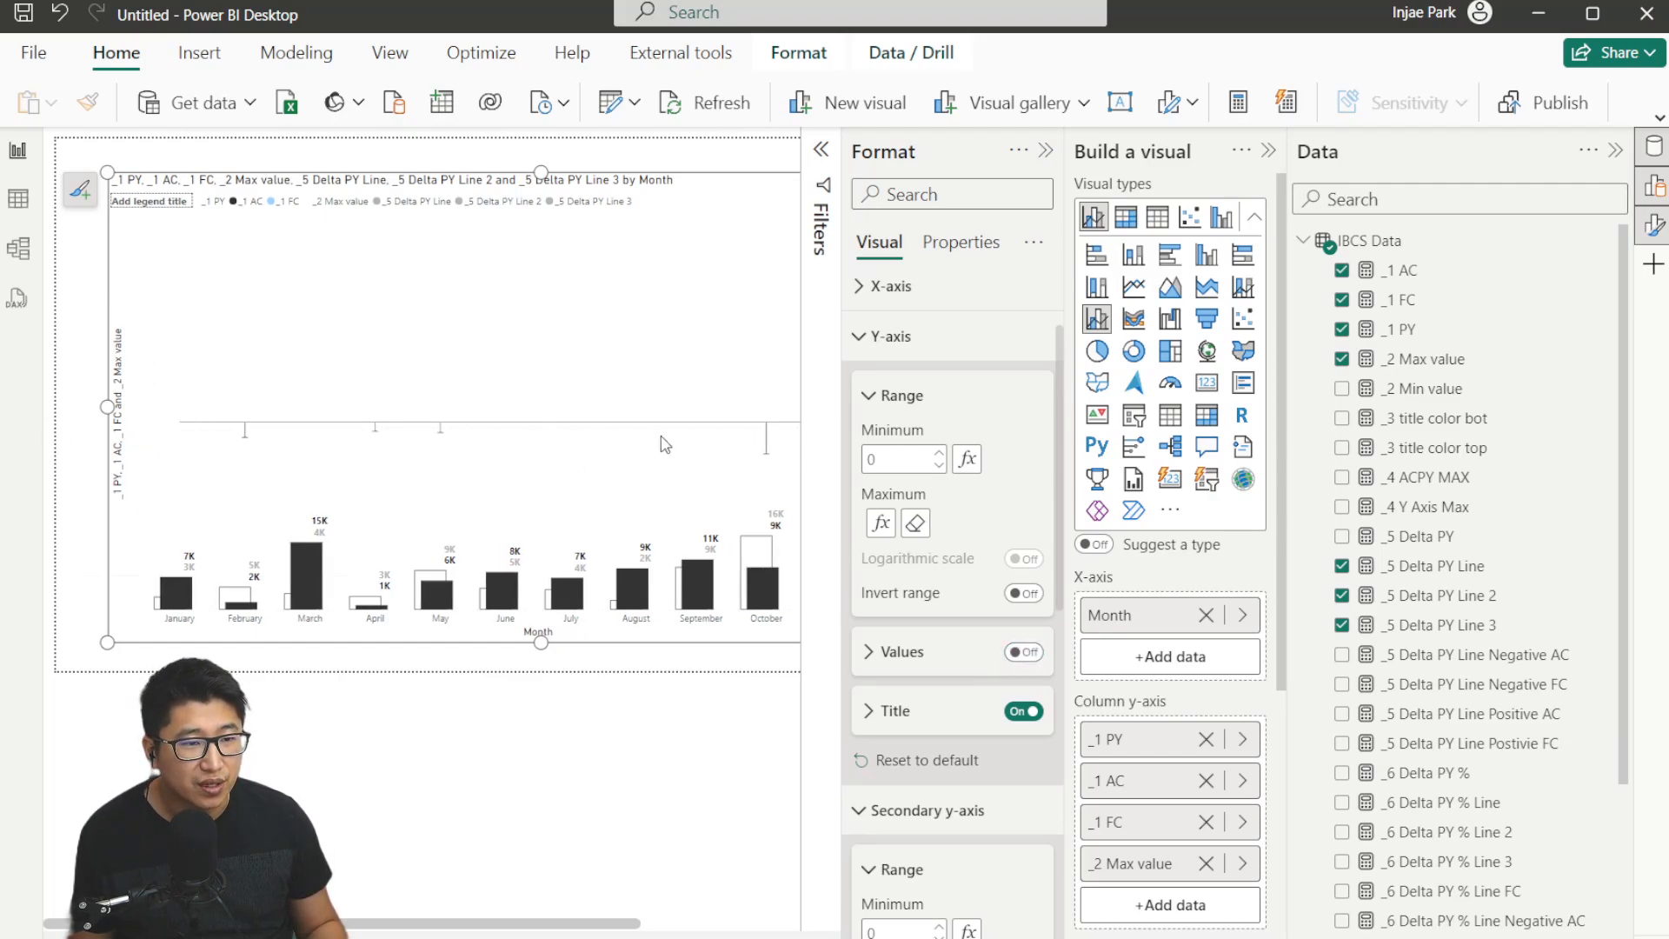
click(1023, 711)
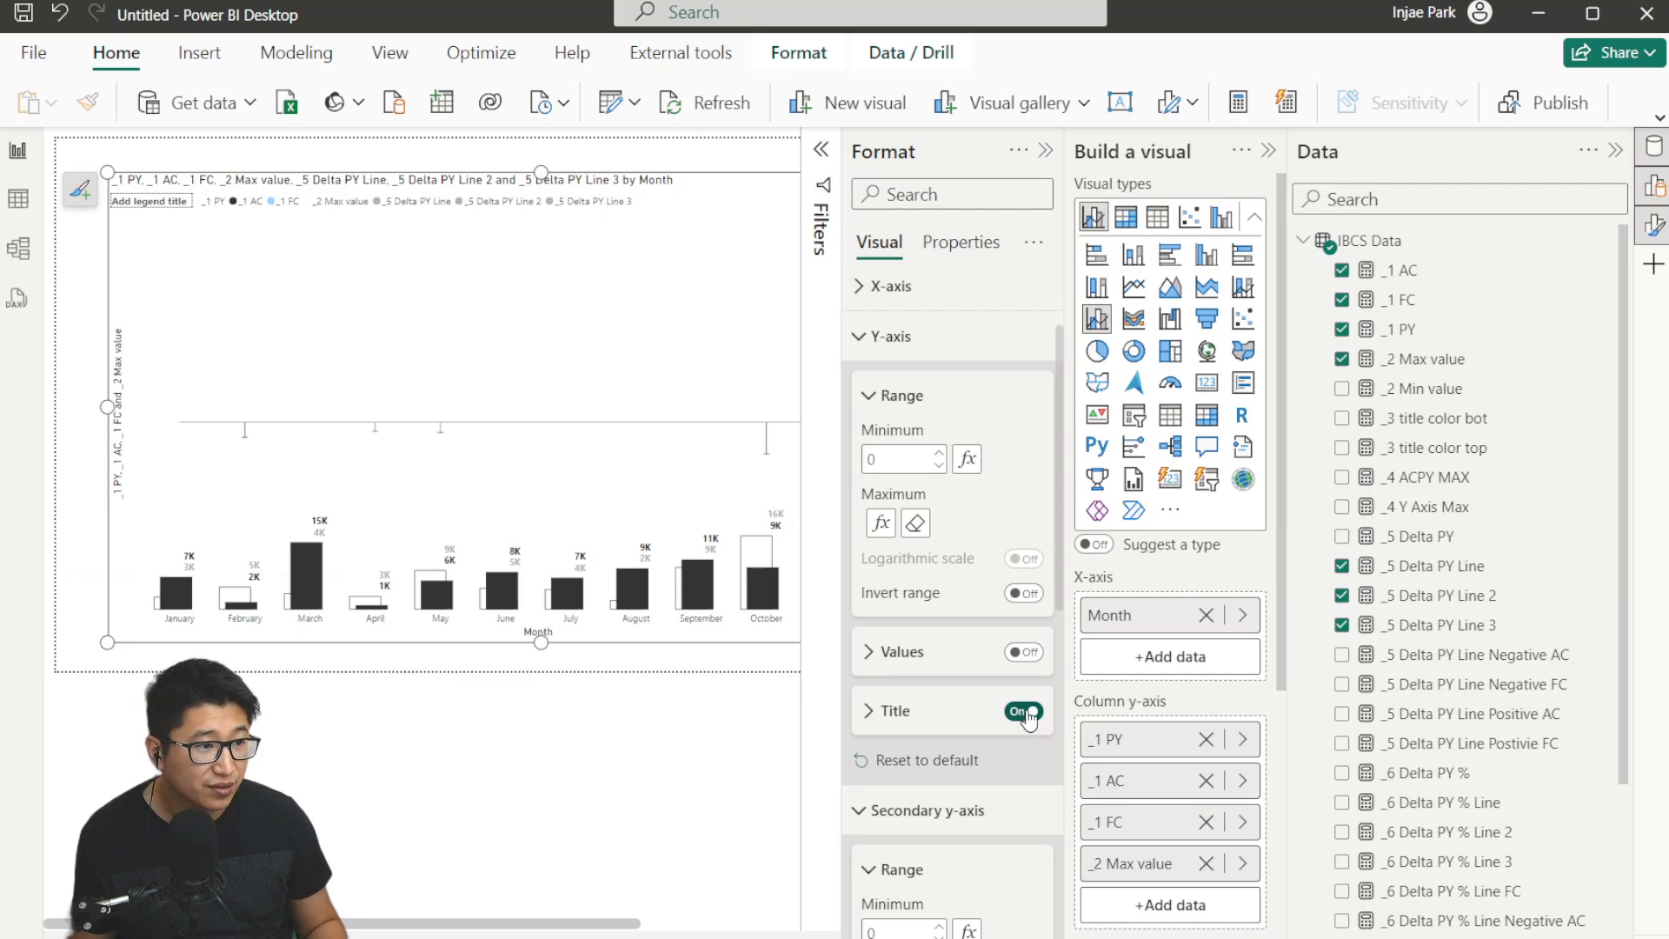
click(917, 345)
scroll(948, 487, down, 5)
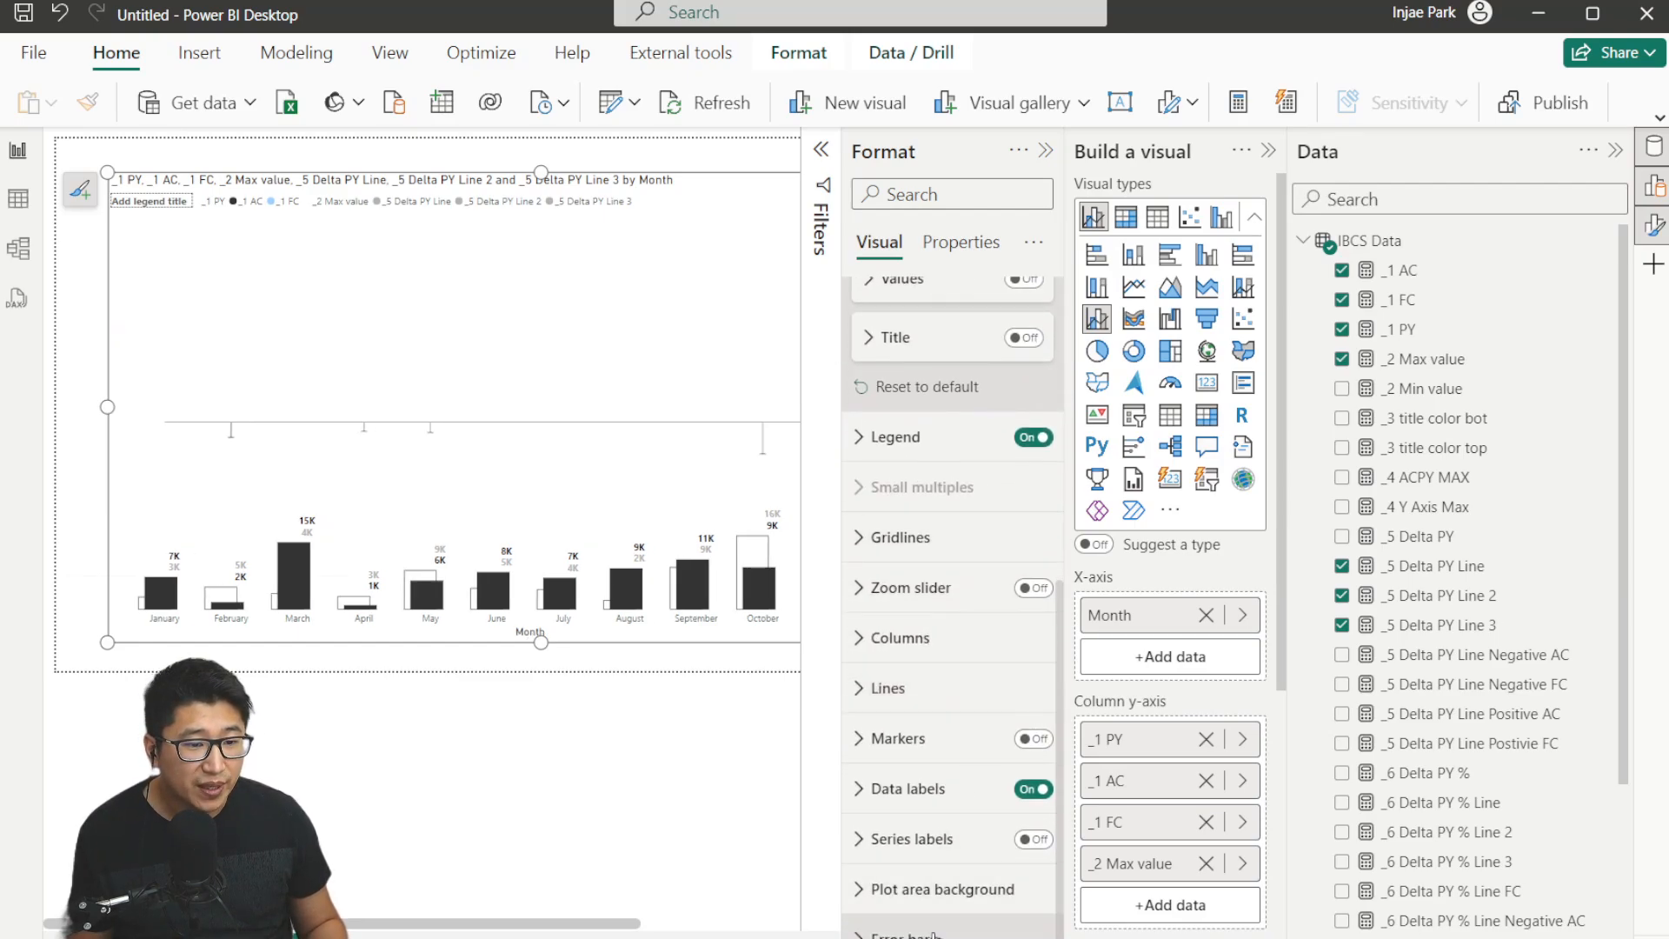
Set the _5 Delta PY Line error bars to a red color with a width of 10.
scroll(973, 594, down, 10)
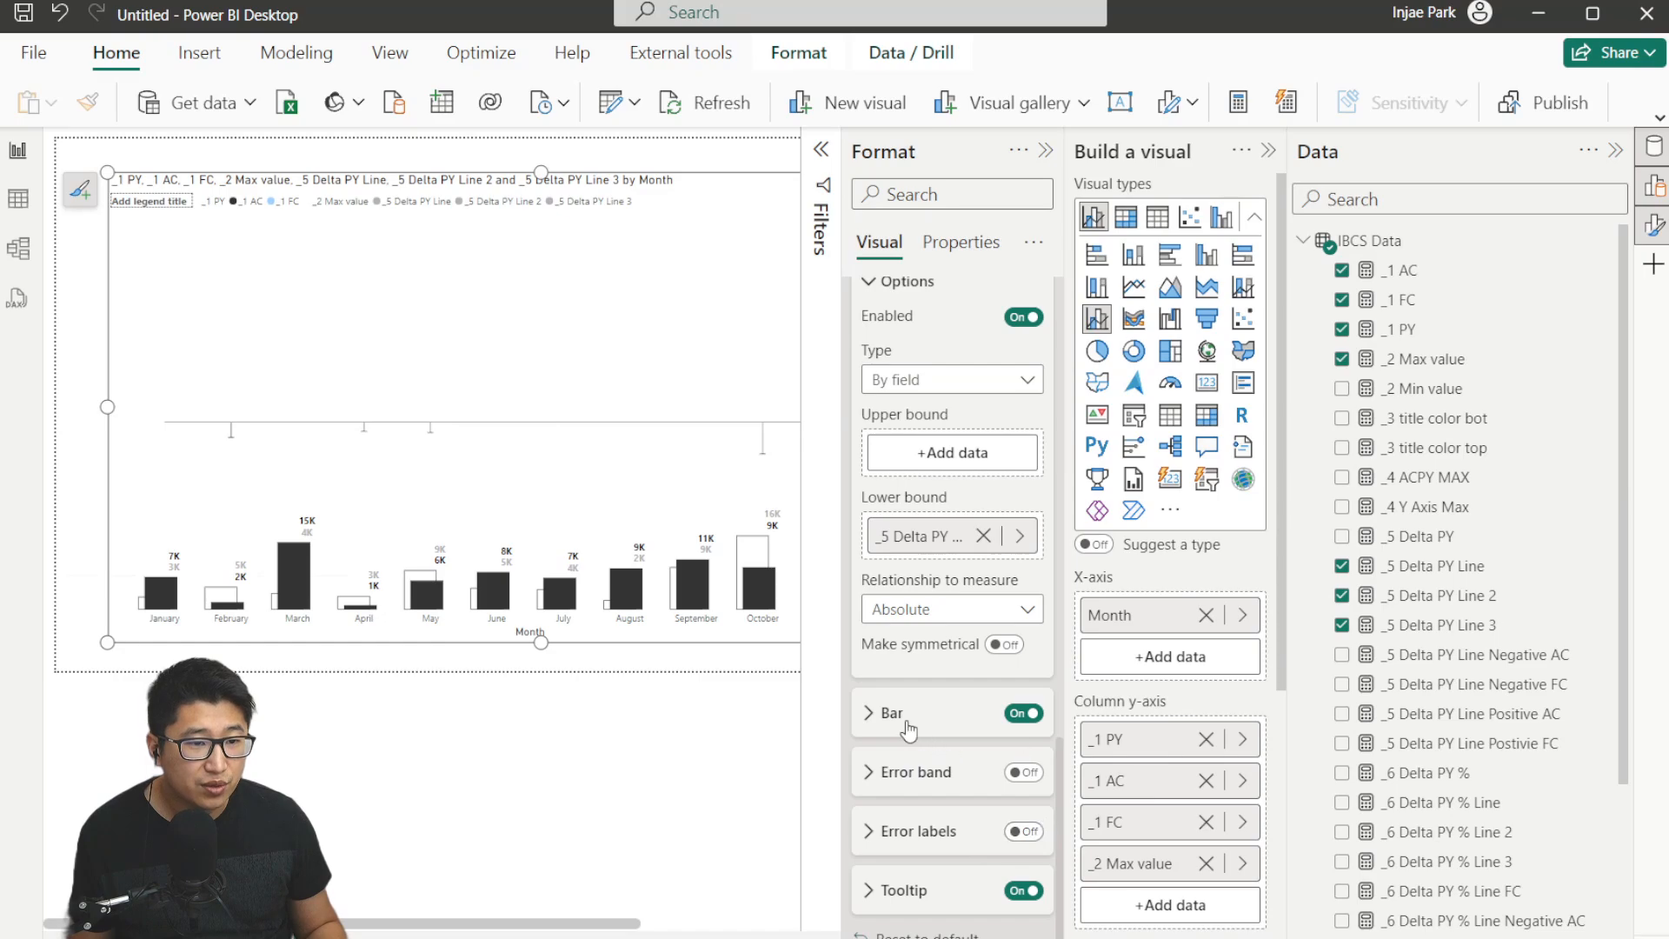
click(890, 712)
scroll(908, 522, down, 5)
click(907, 401)
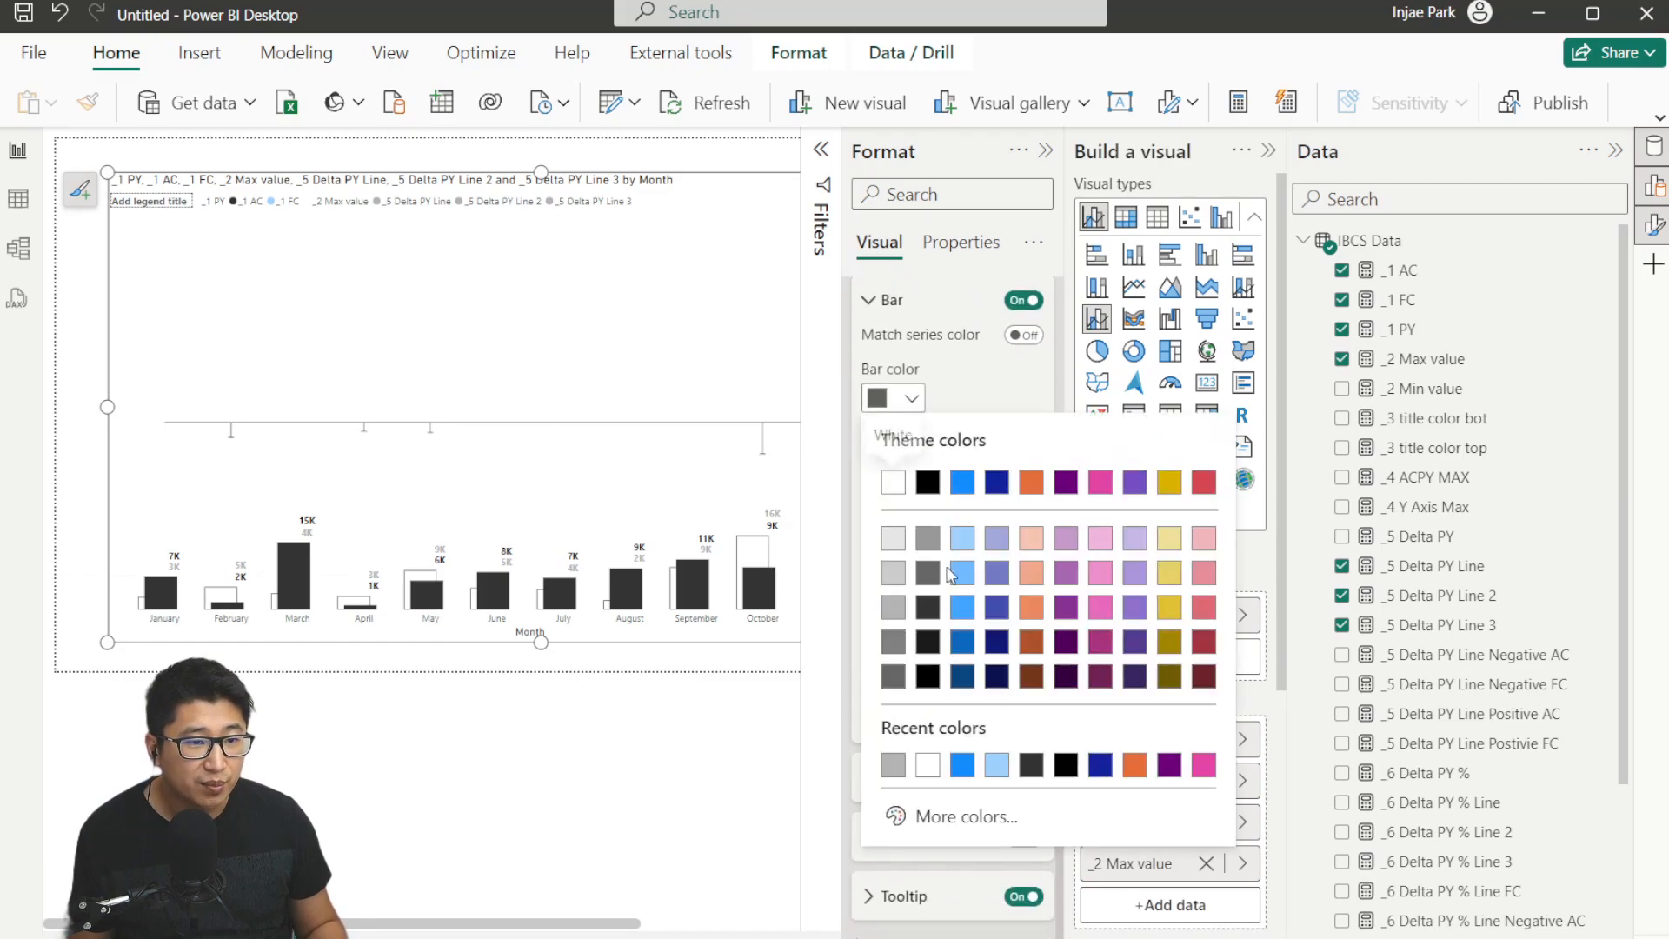
click(1205, 483)
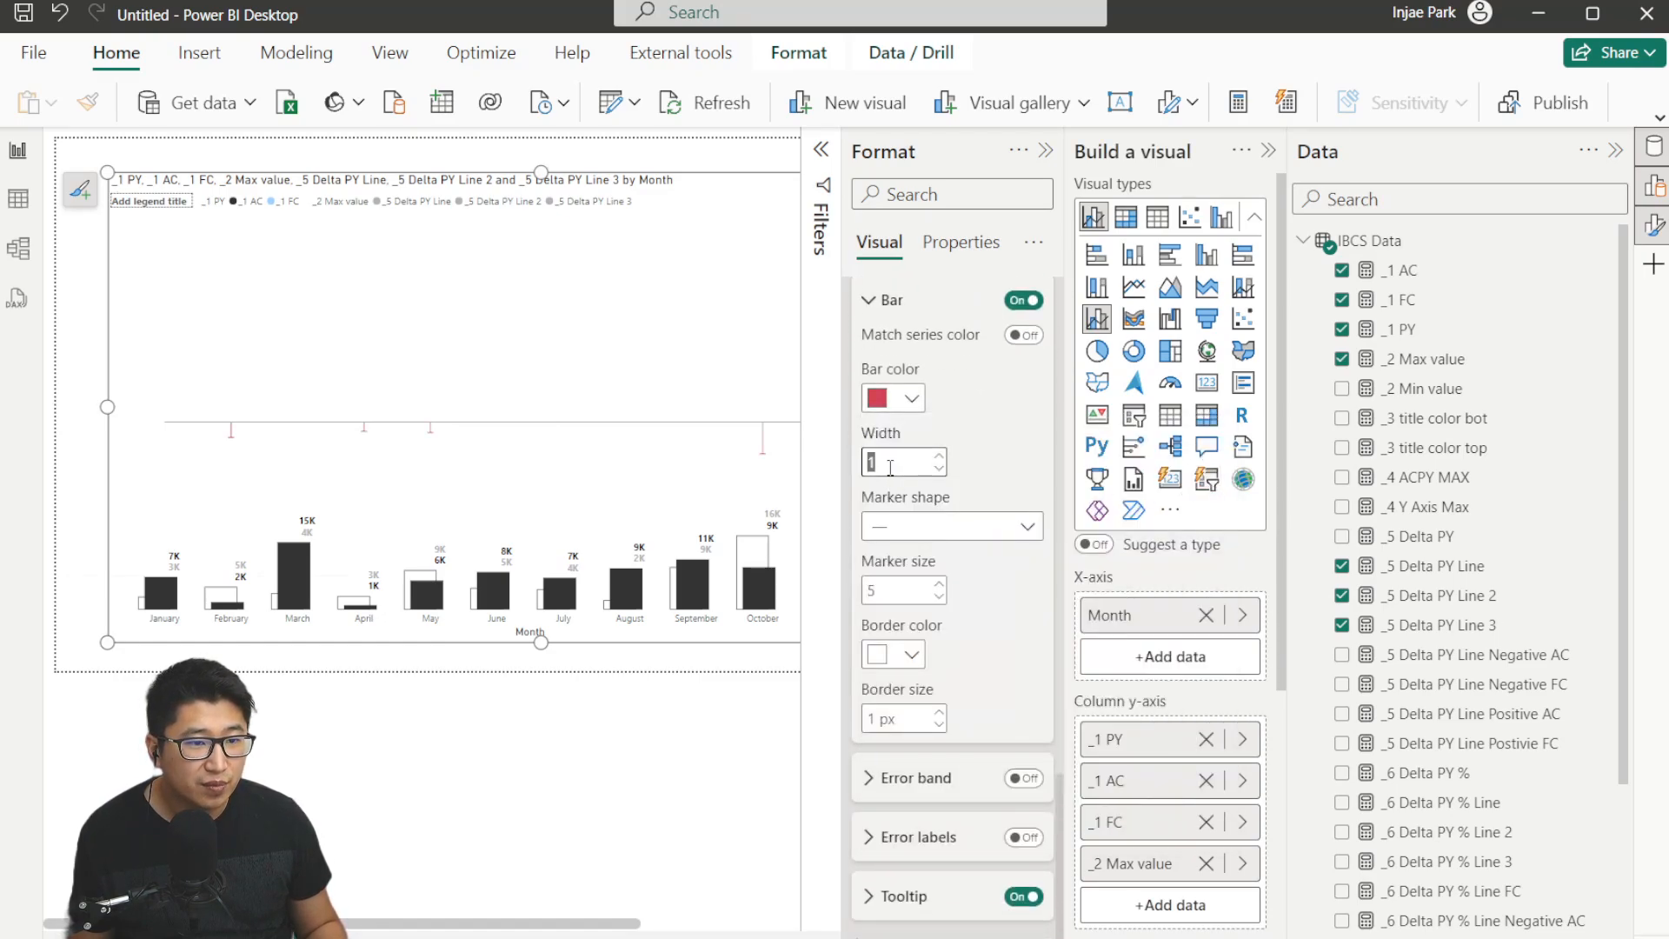
key(Return)
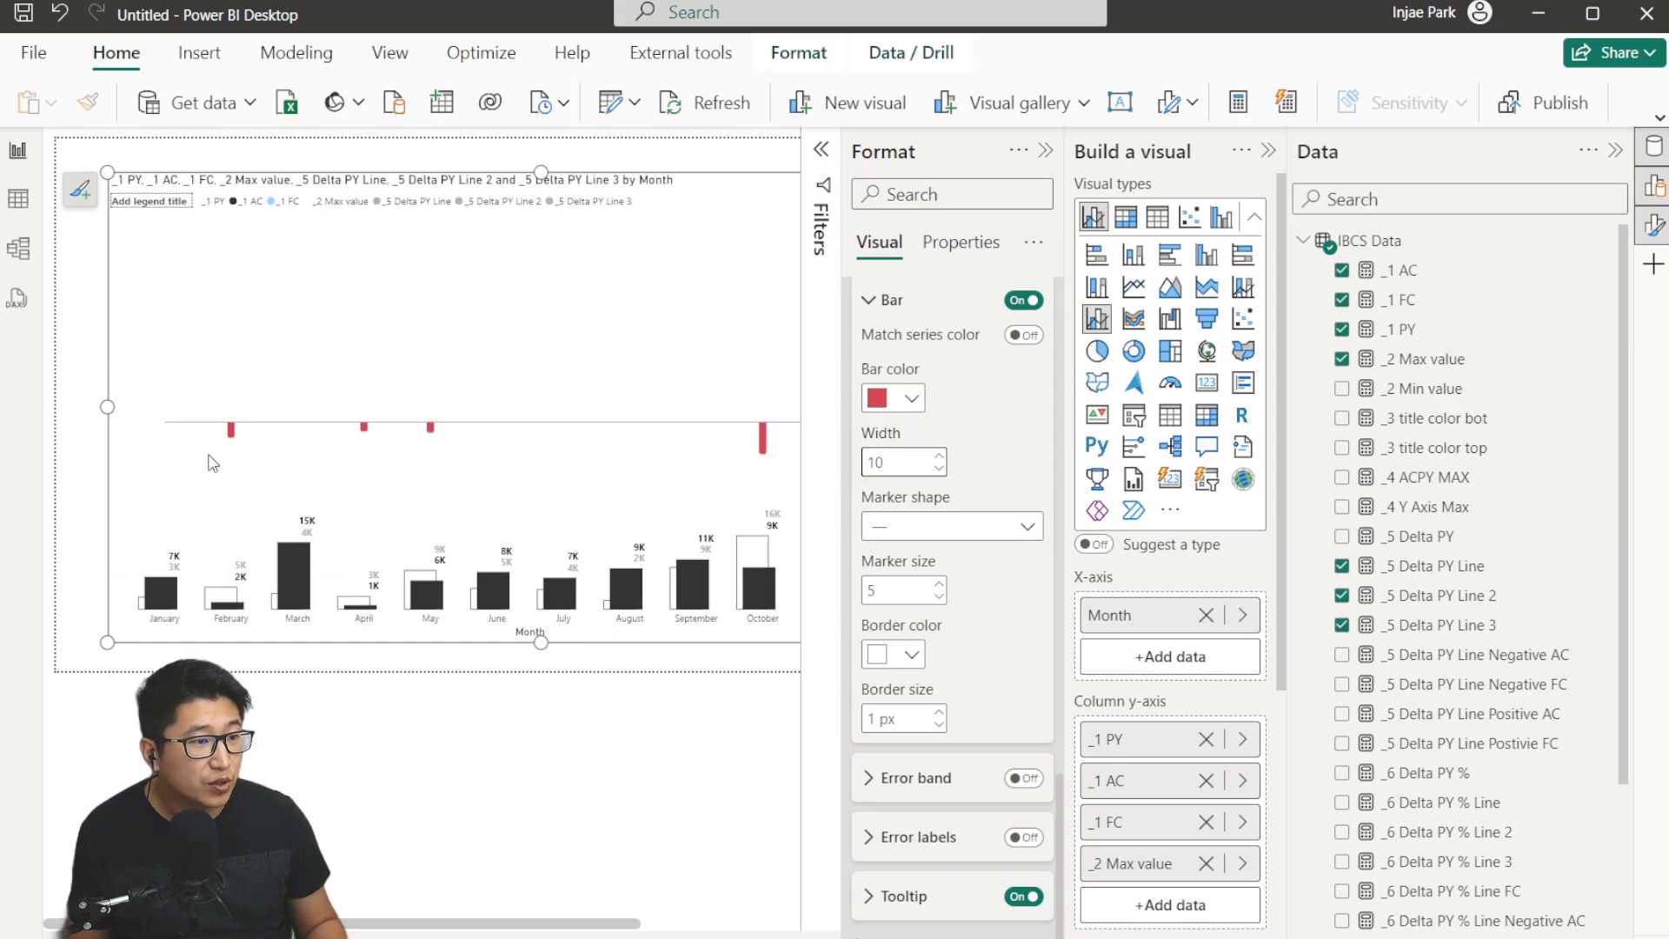
Set the error bar marker shape to None and border size to 0 px.
click(878, 526)
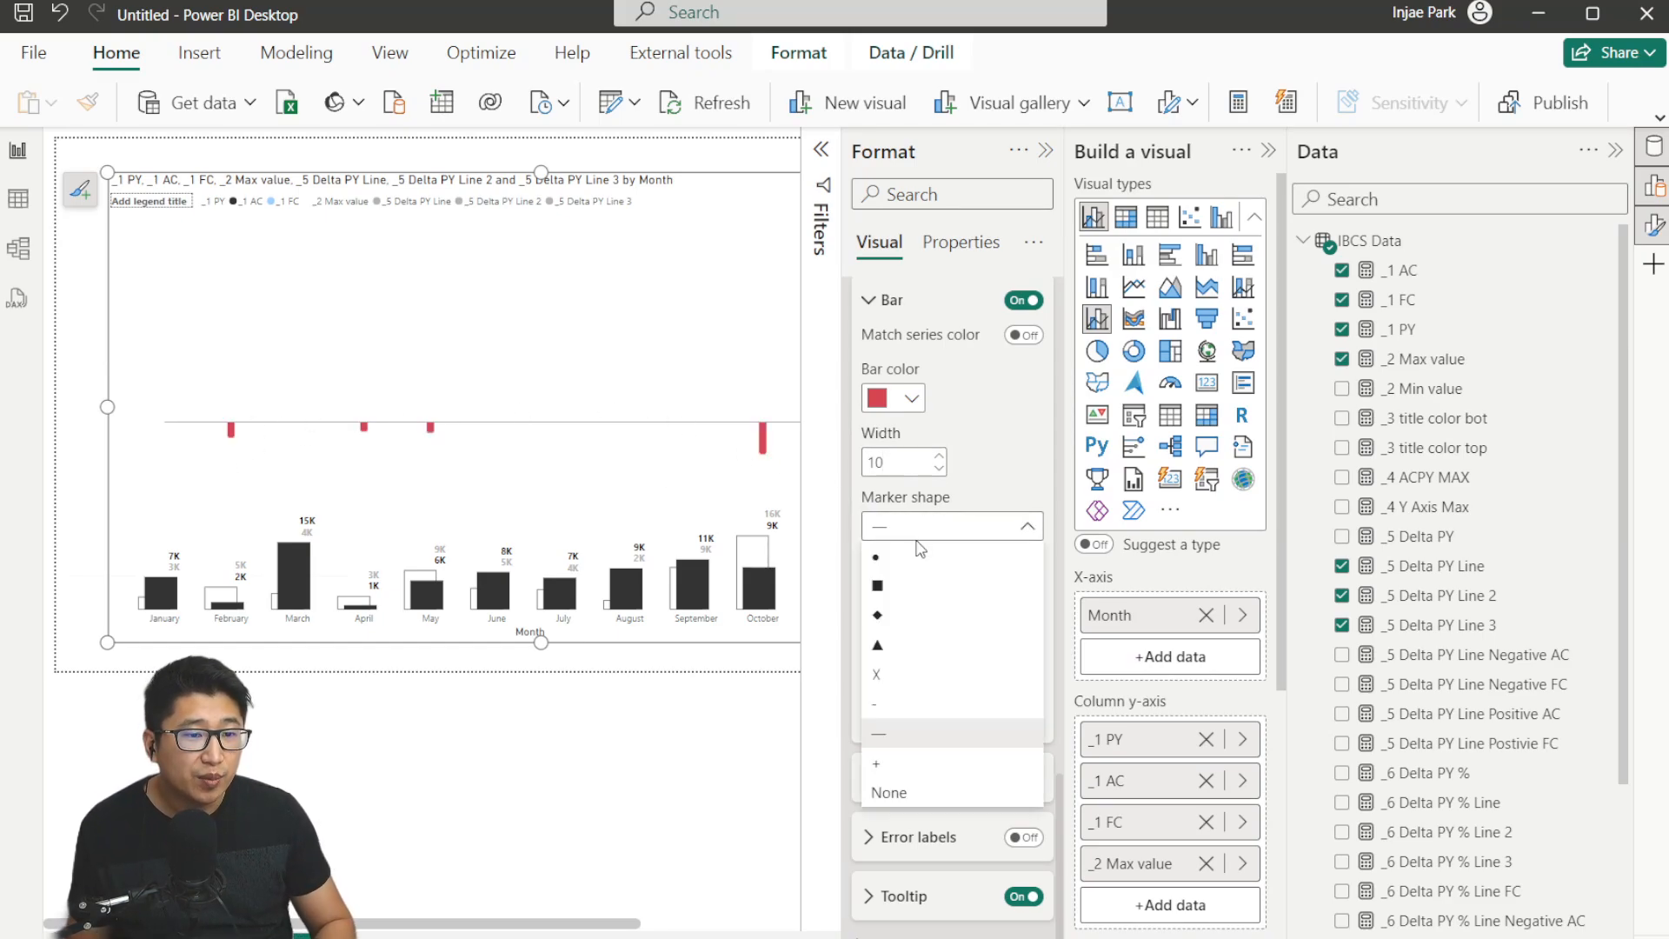
click(948, 794)
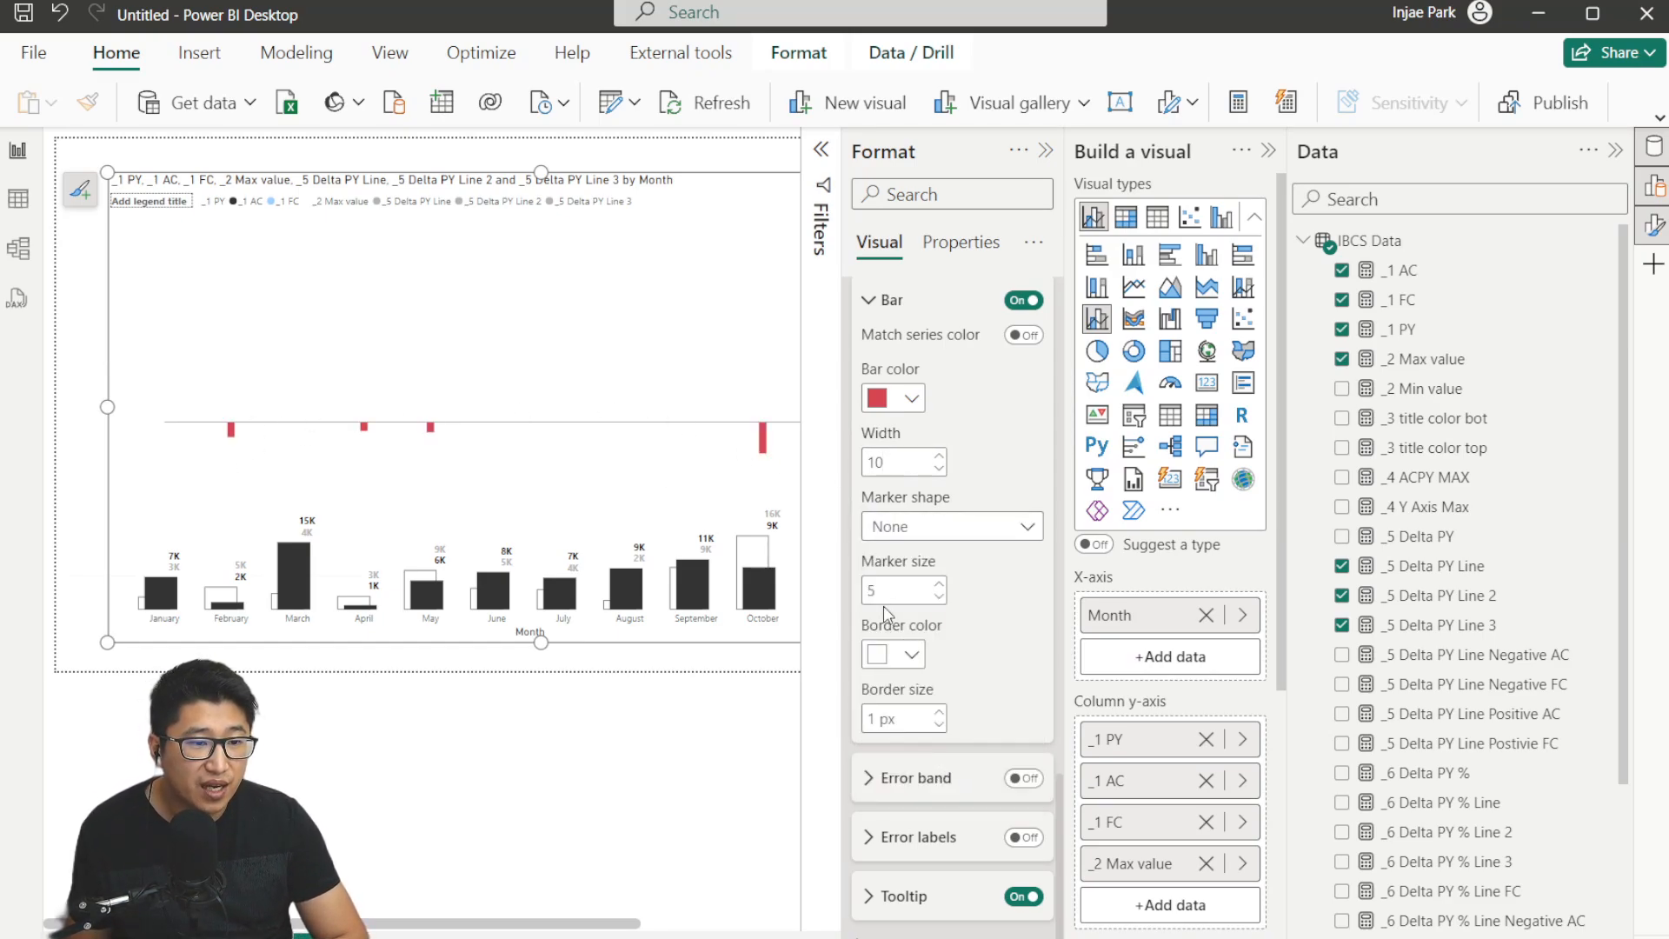
click(880, 718)
text(0)
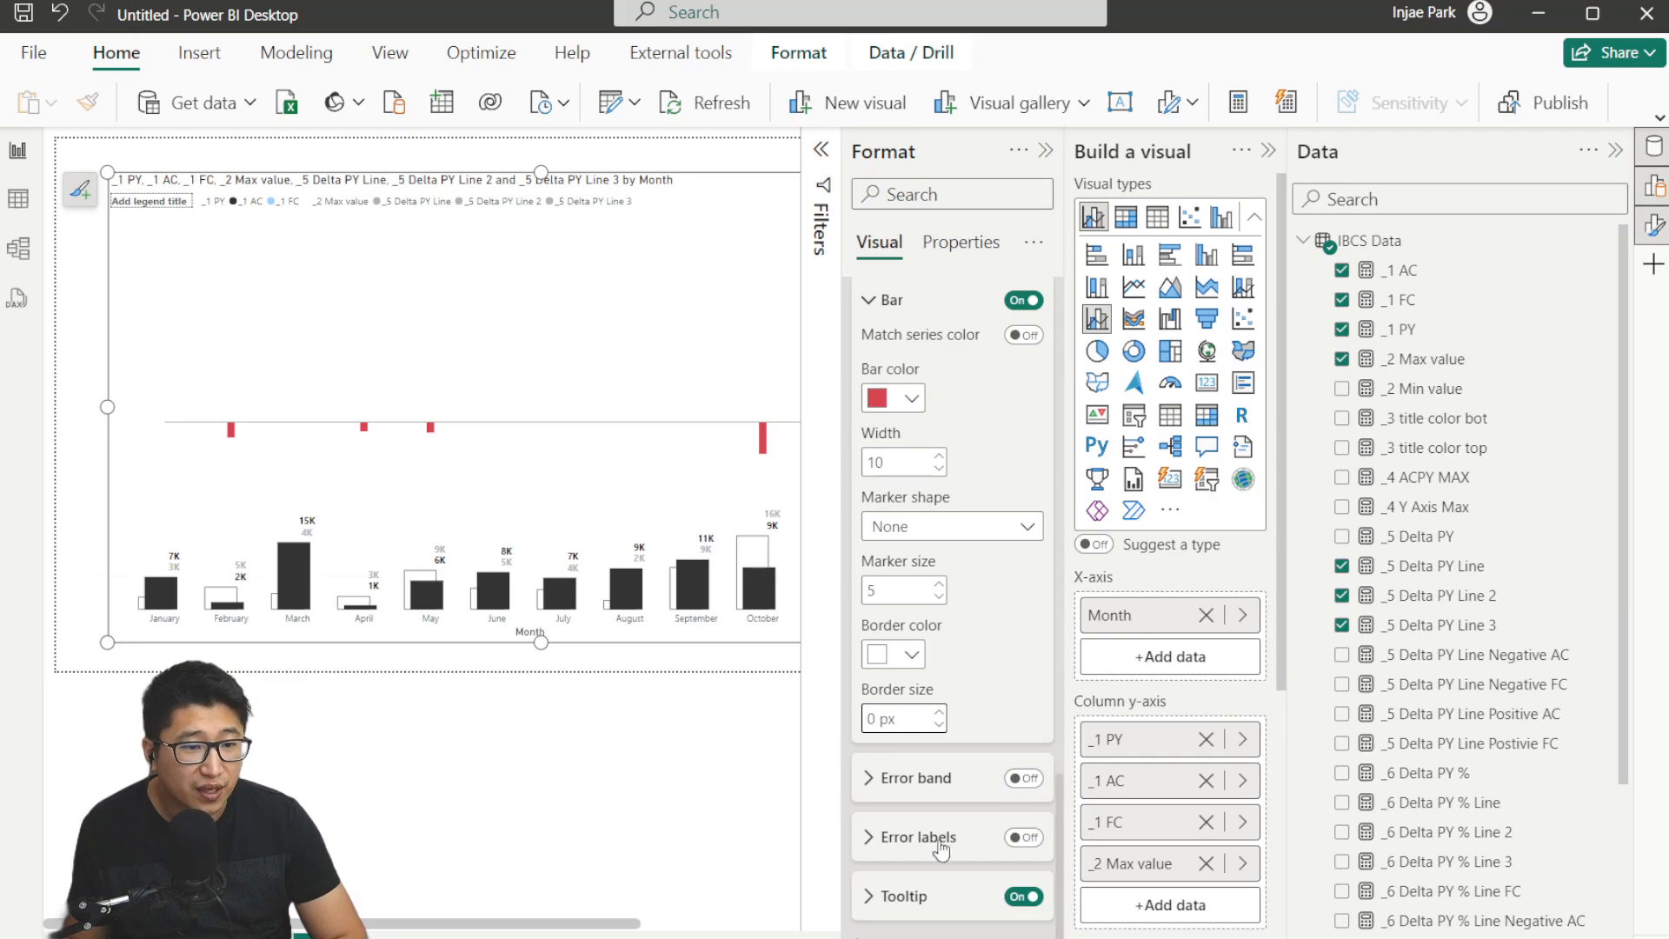
Turn on error labels and set their label format to Relative (numeric).
click(1019, 838)
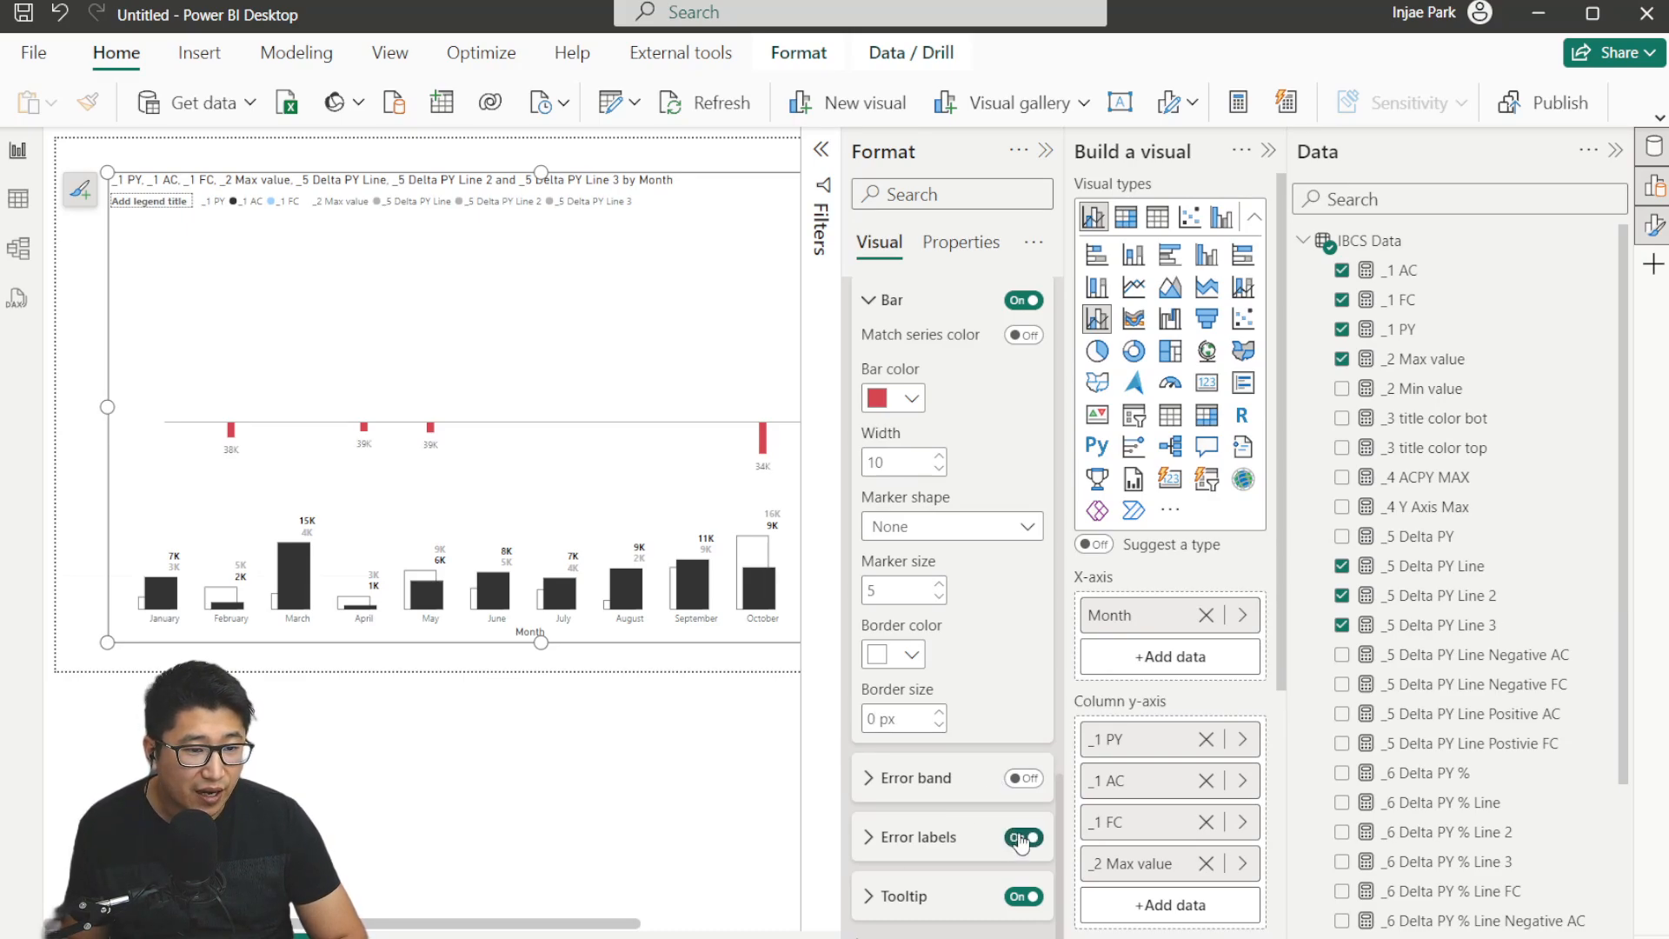
click(887, 844)
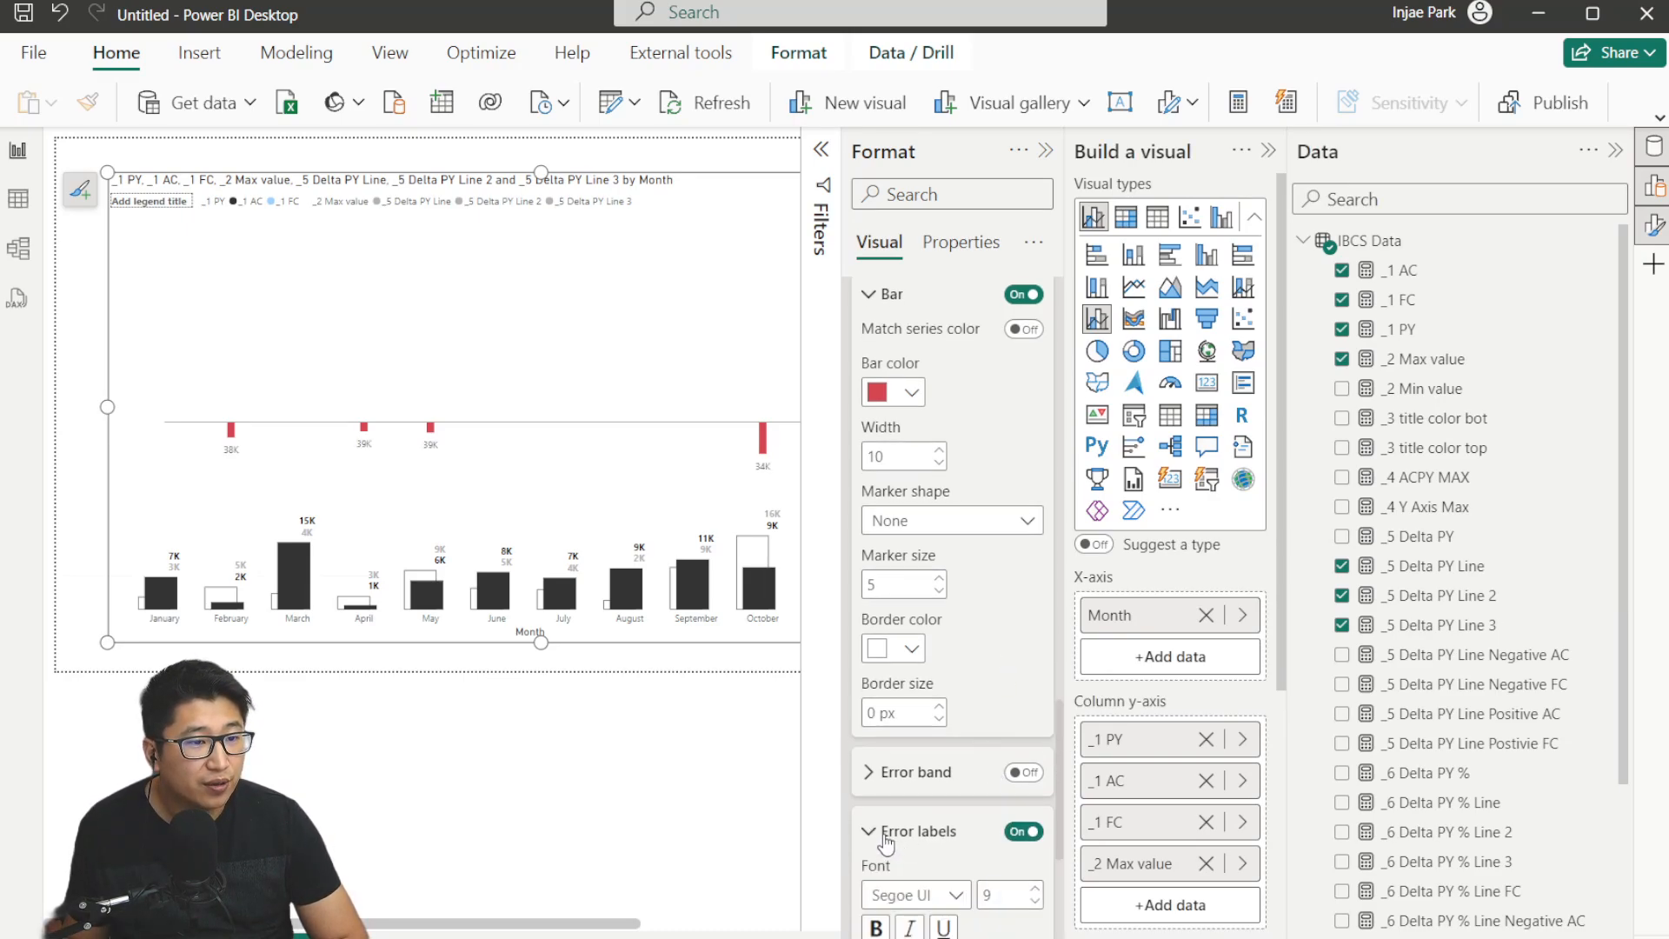
scroll(957, 699, down, 5)
click(955, 694)
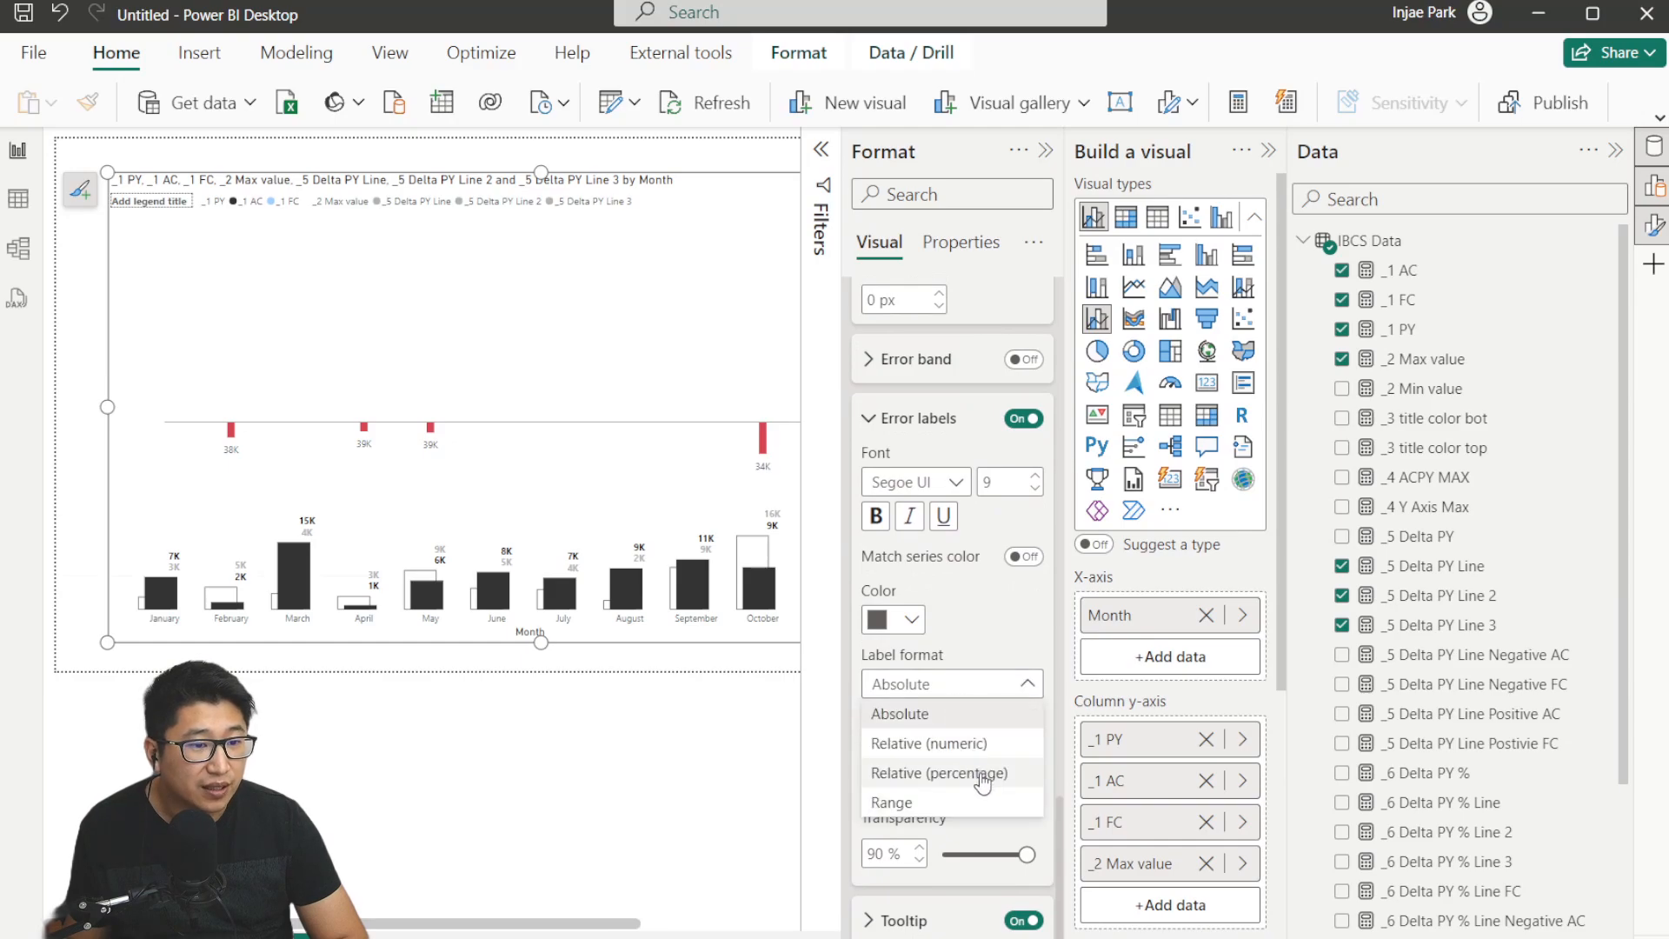
click(1019, 748)
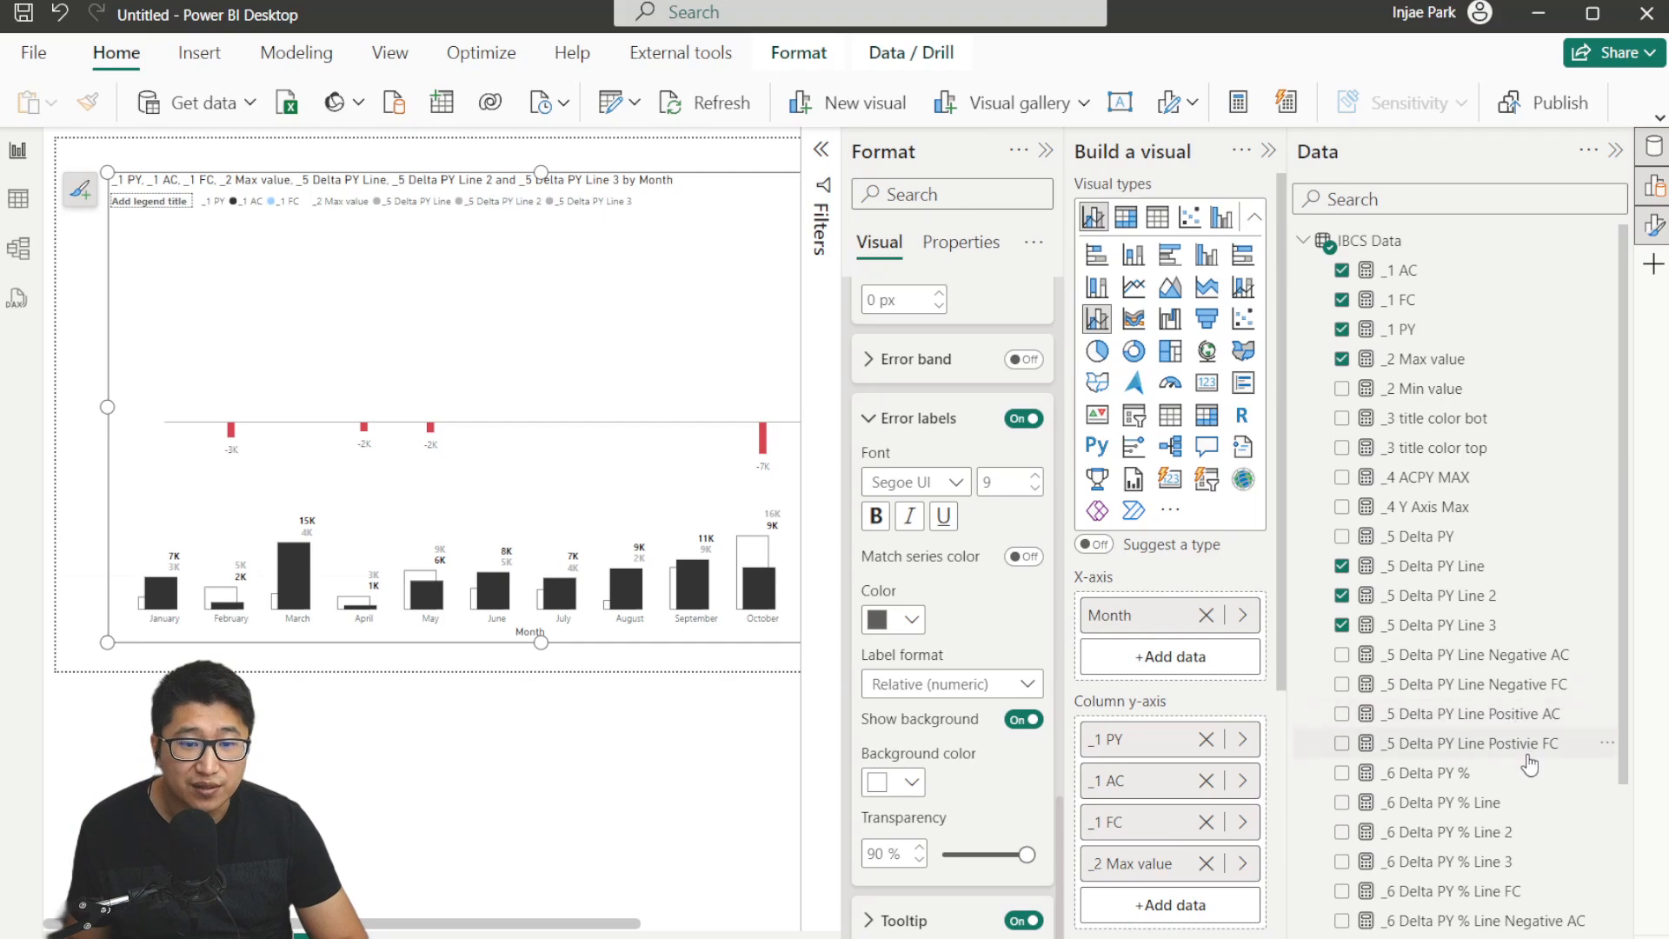
Review the DAX formulas of the _5 Delta PY Line Negative AC, Positive AC and Negative FC measures.
click(1520, 656)
click(466, 175)
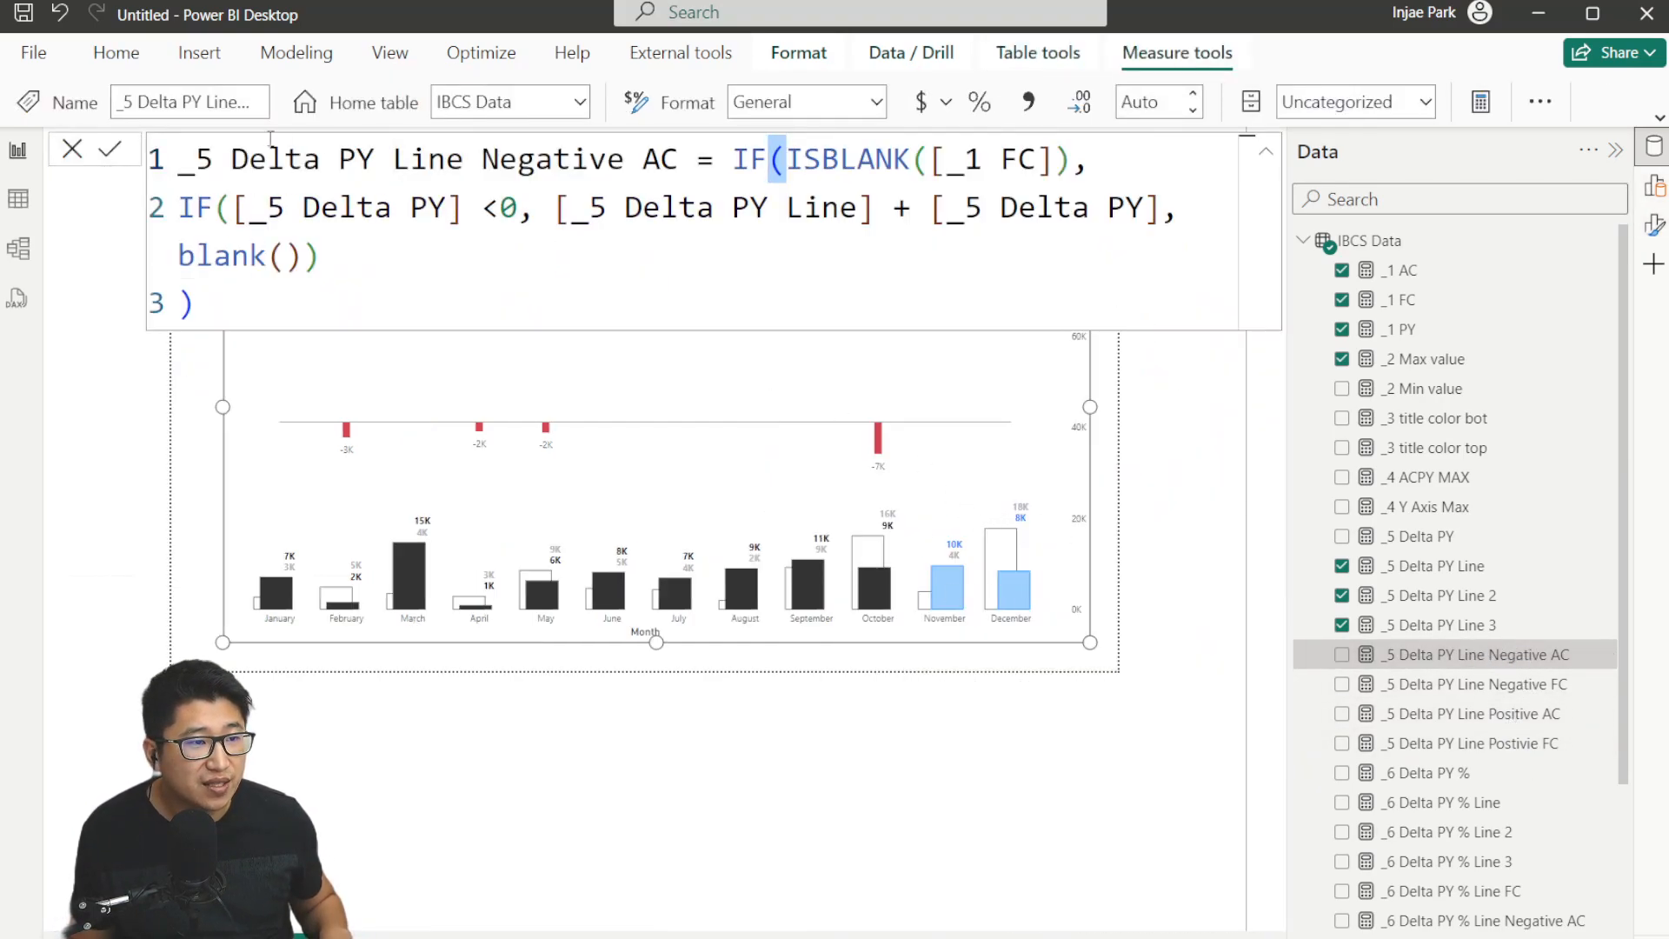
drag(228, 207, 463, 209)
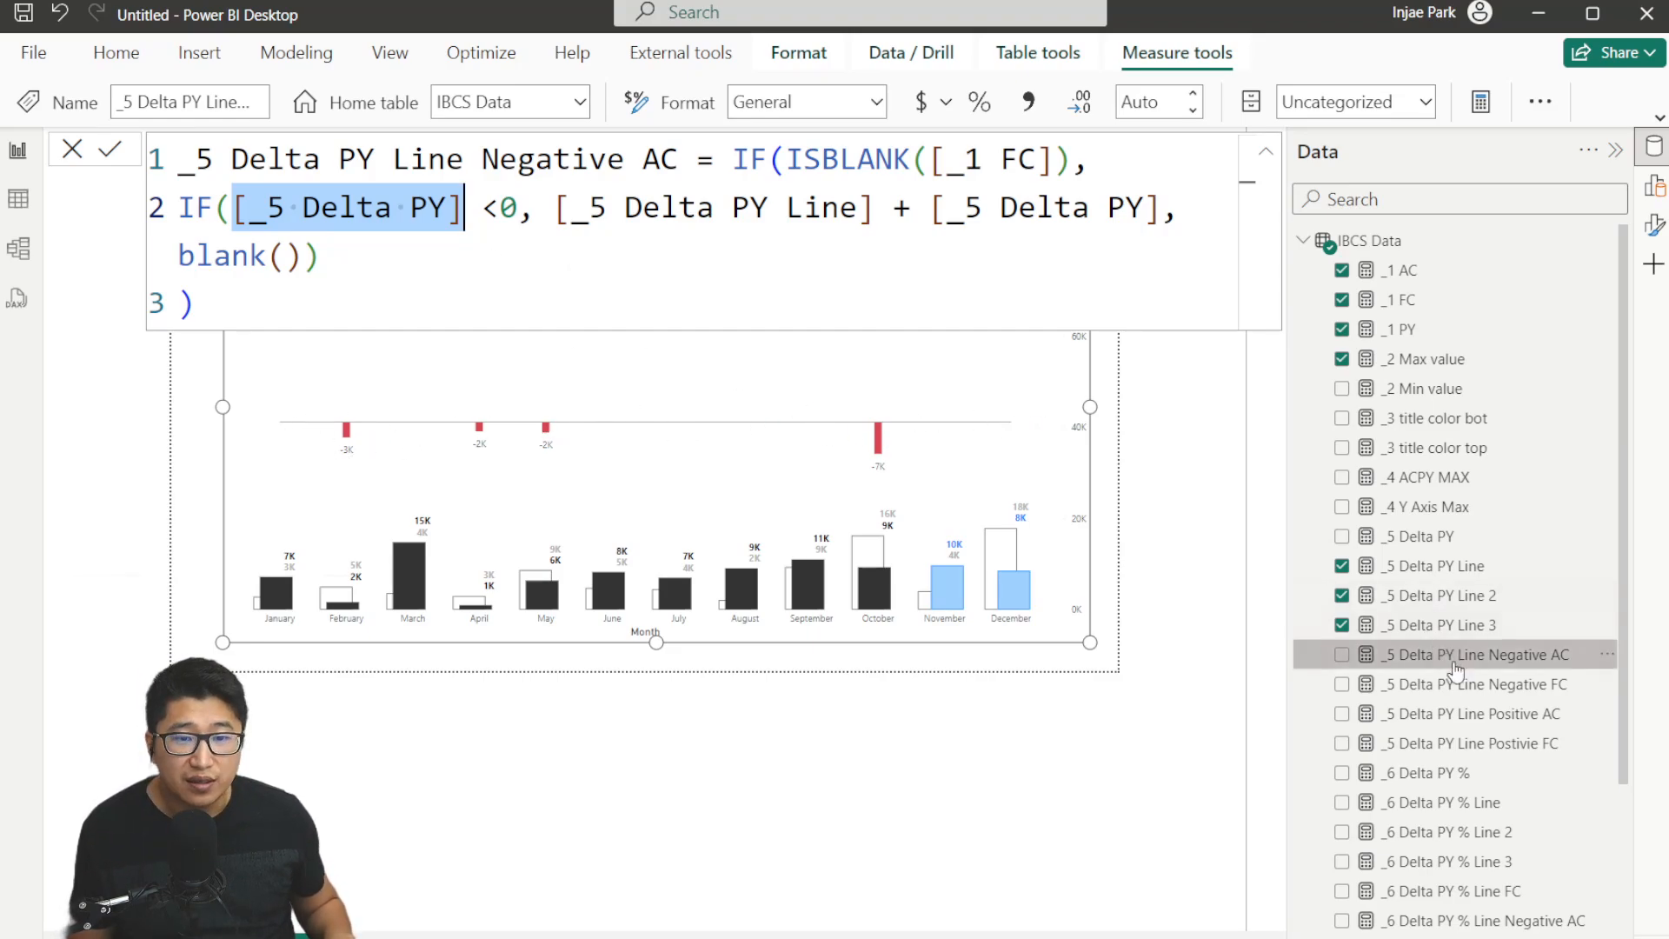
click(1482, 712)
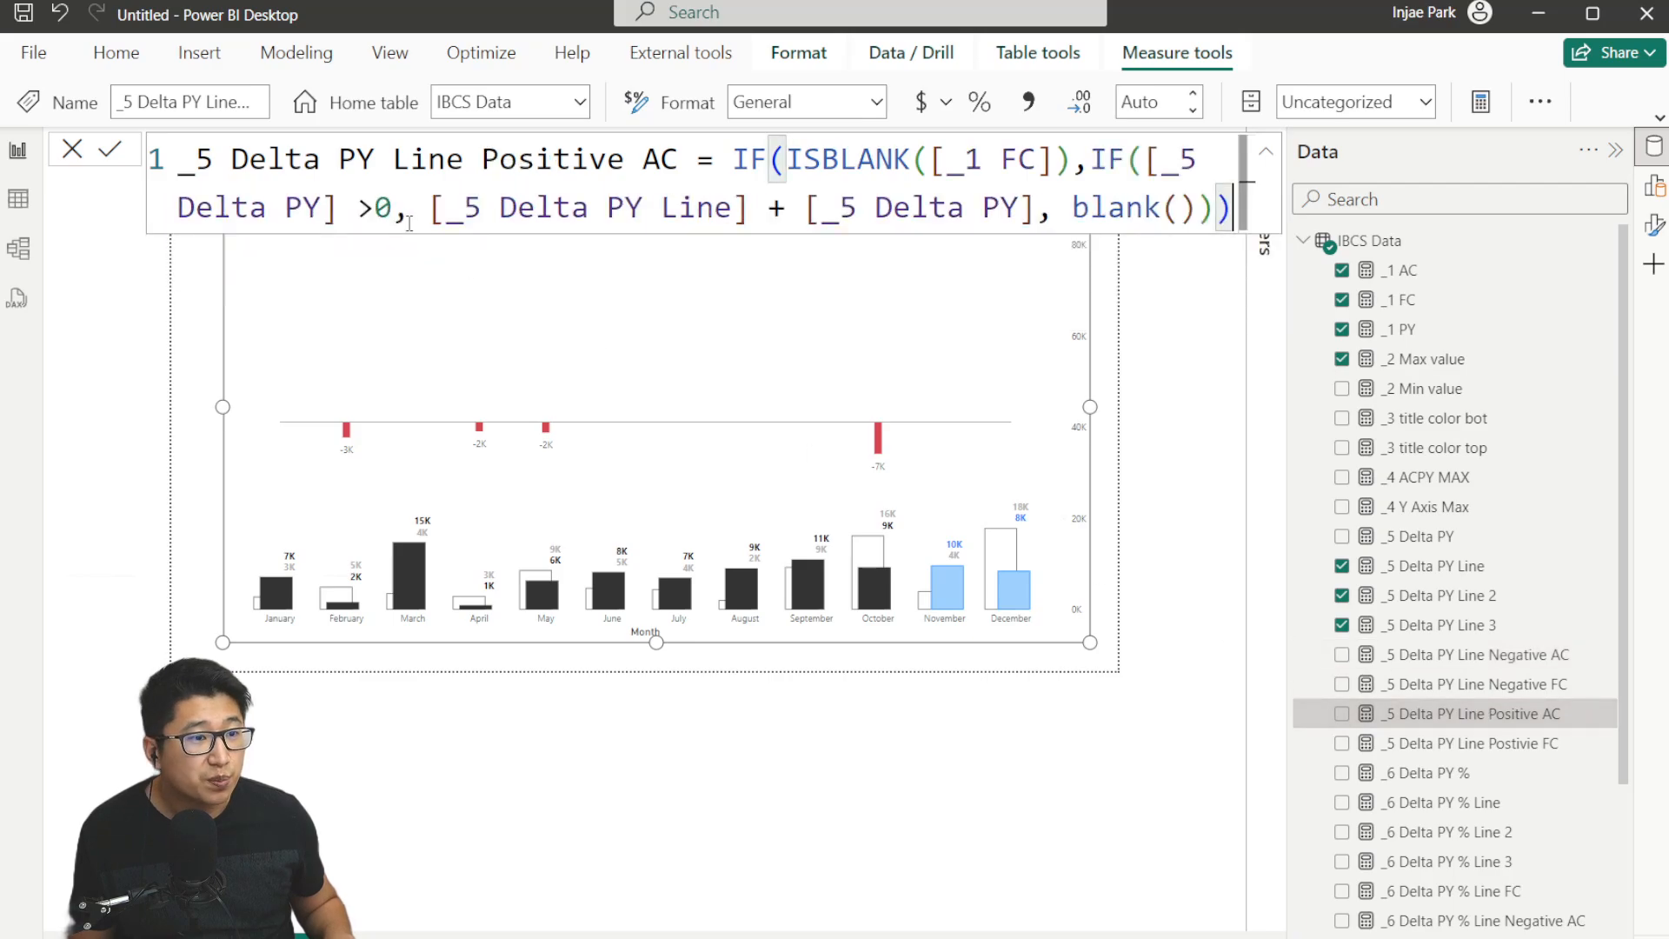
click(1526, 687)
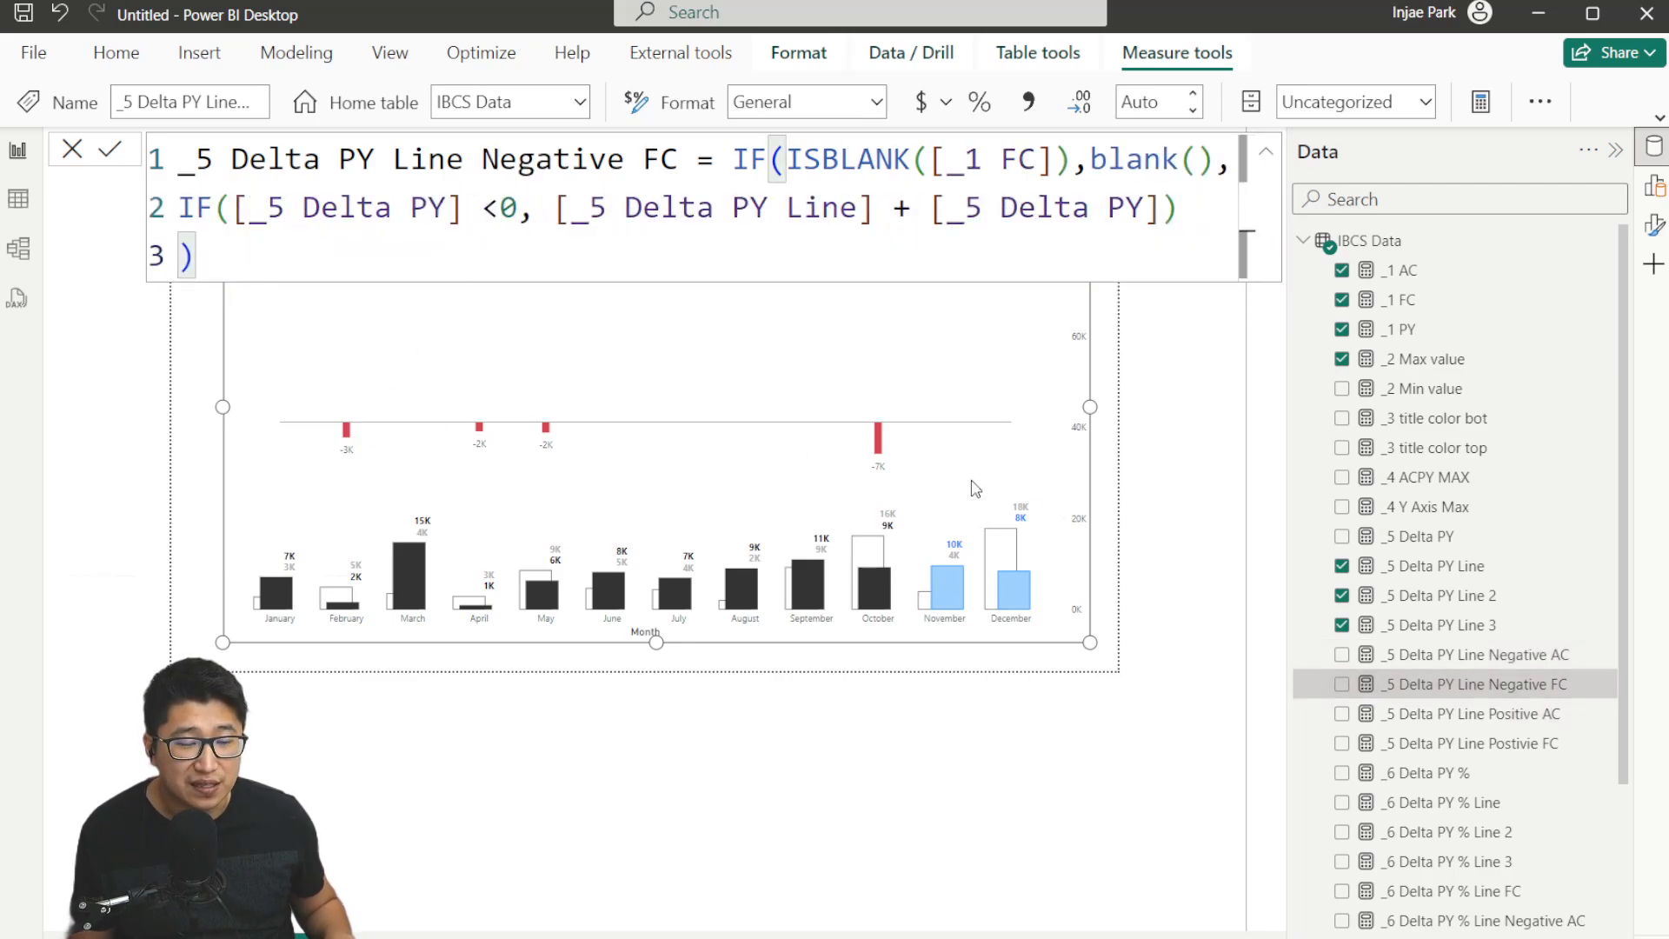
click(478, 273)
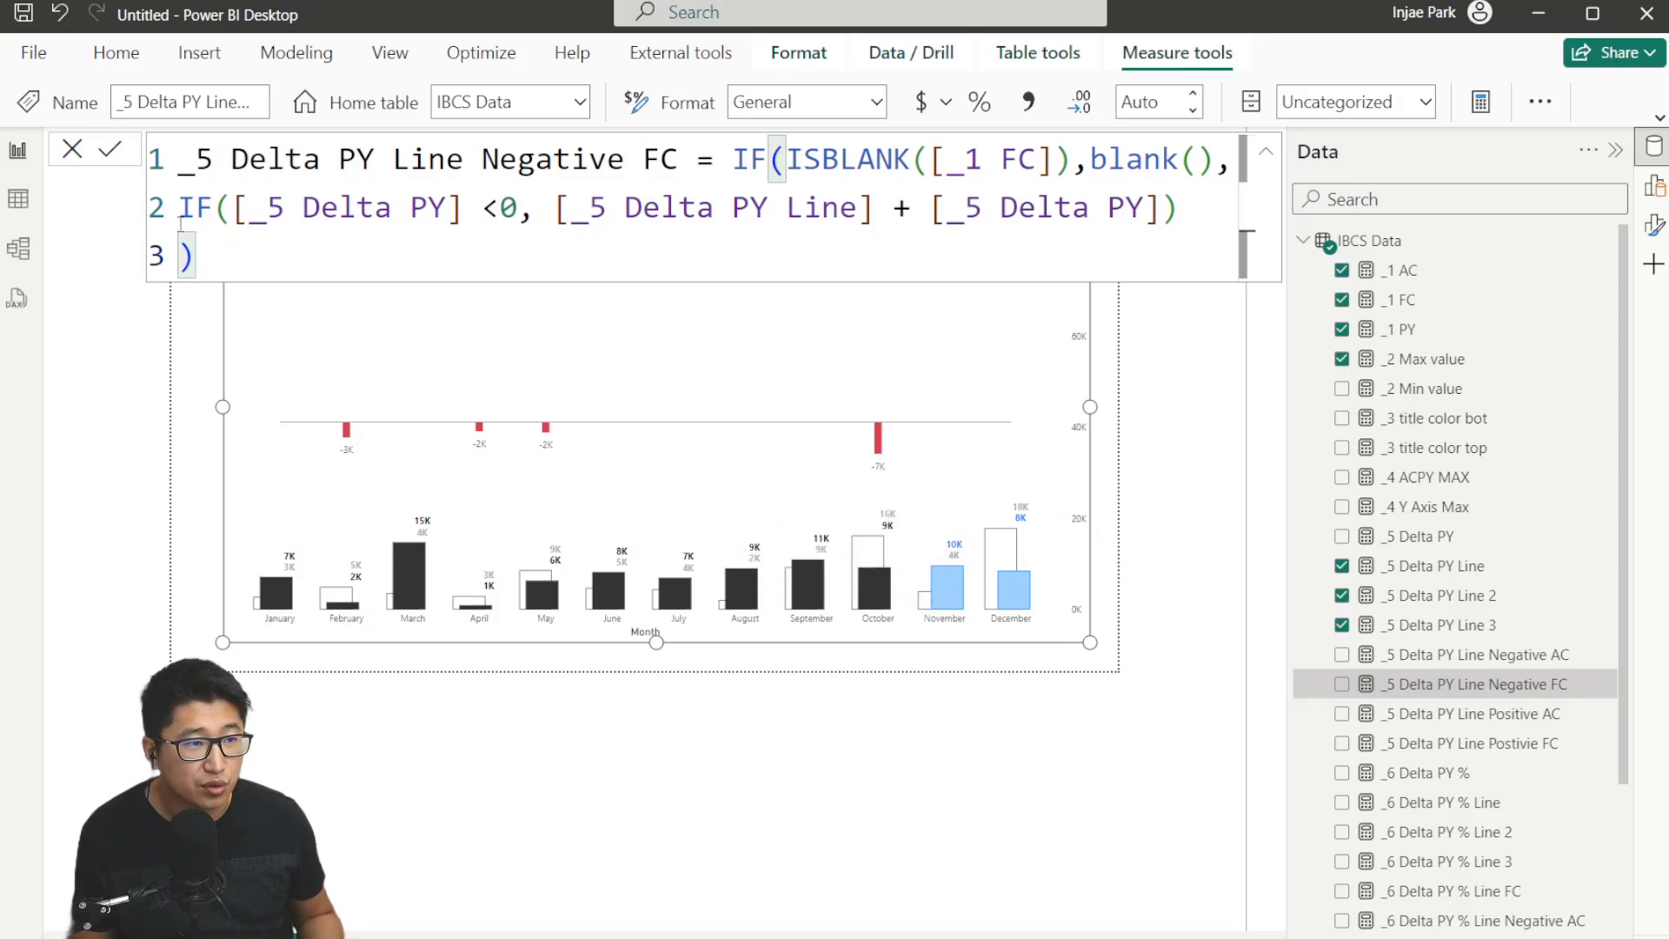
click(73, 157)
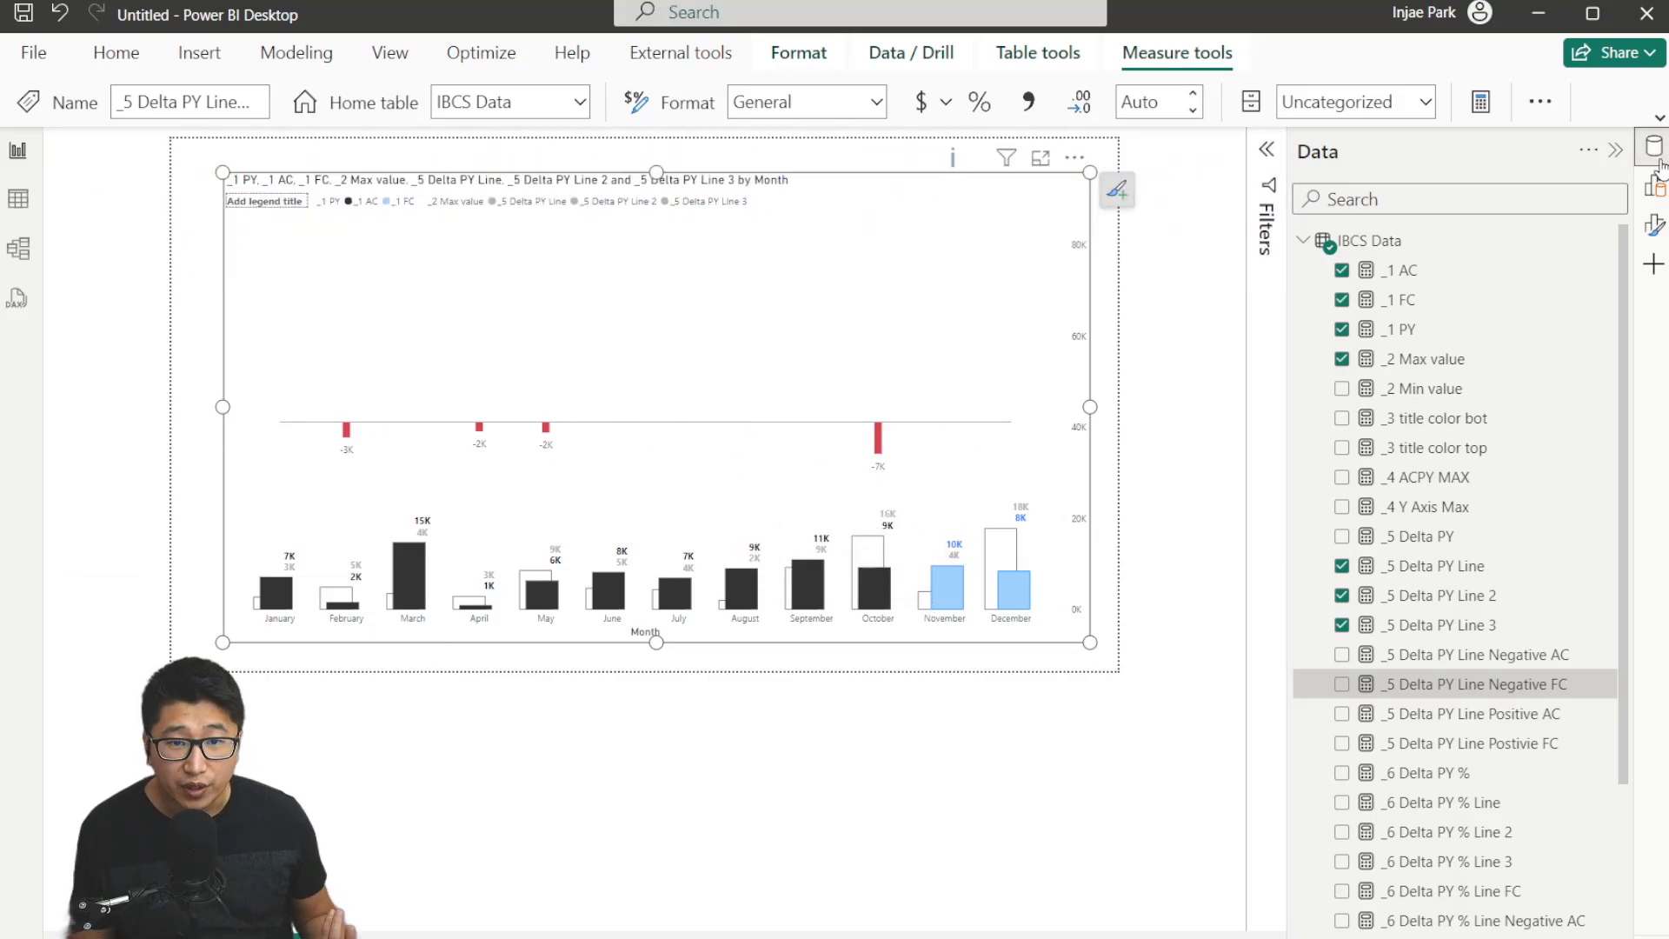
Enable error bars on the _5 Delta PY Line 2 series with _5 Delta PY Line Positive AC as the upper bound.
click(1651, 228)
scroll(1199, 504, down, 2)
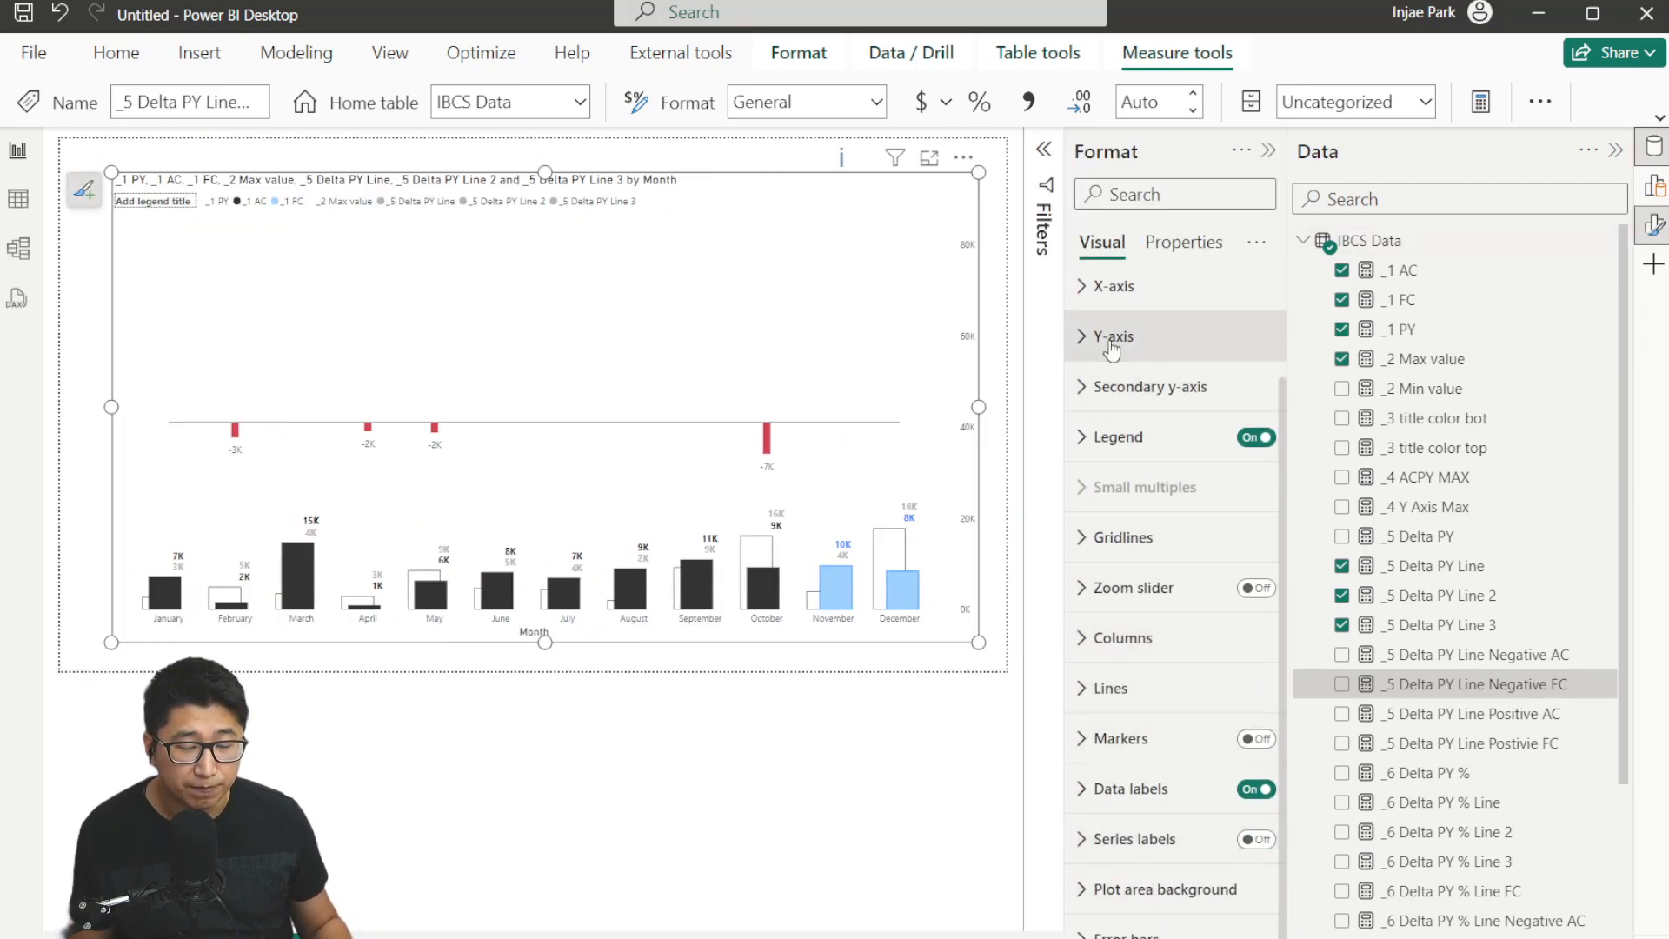
scroll(1206, 935, down, 1)
click(1206, 891)
scroll(1200, 678, down, 3)
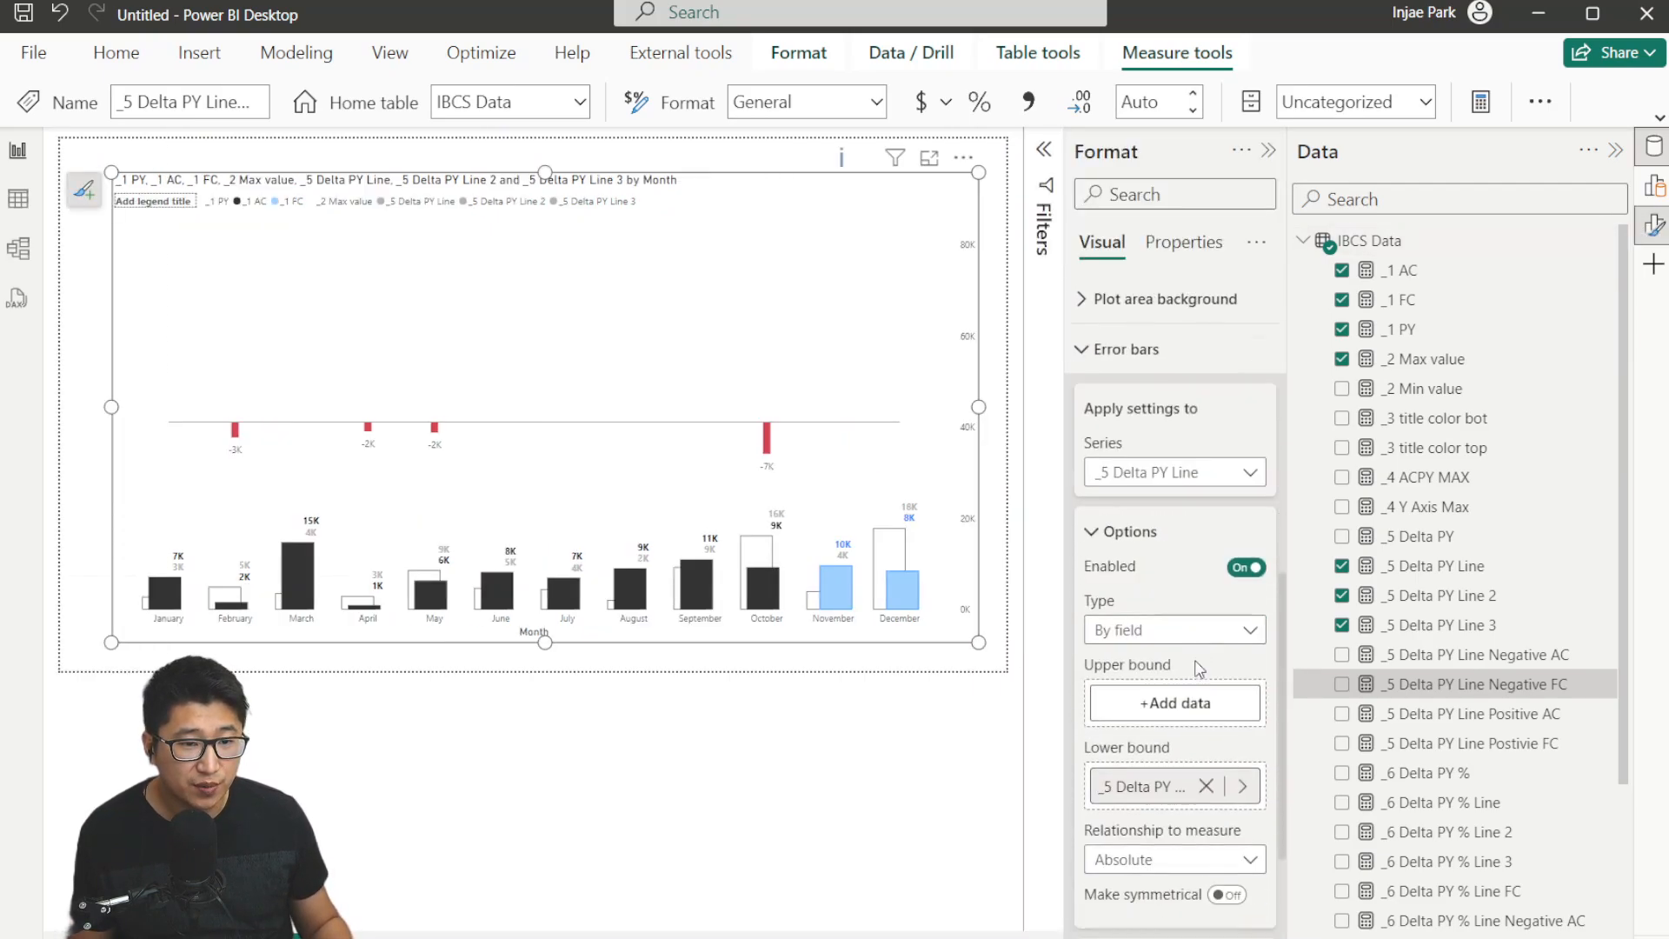
click(1165, 450)
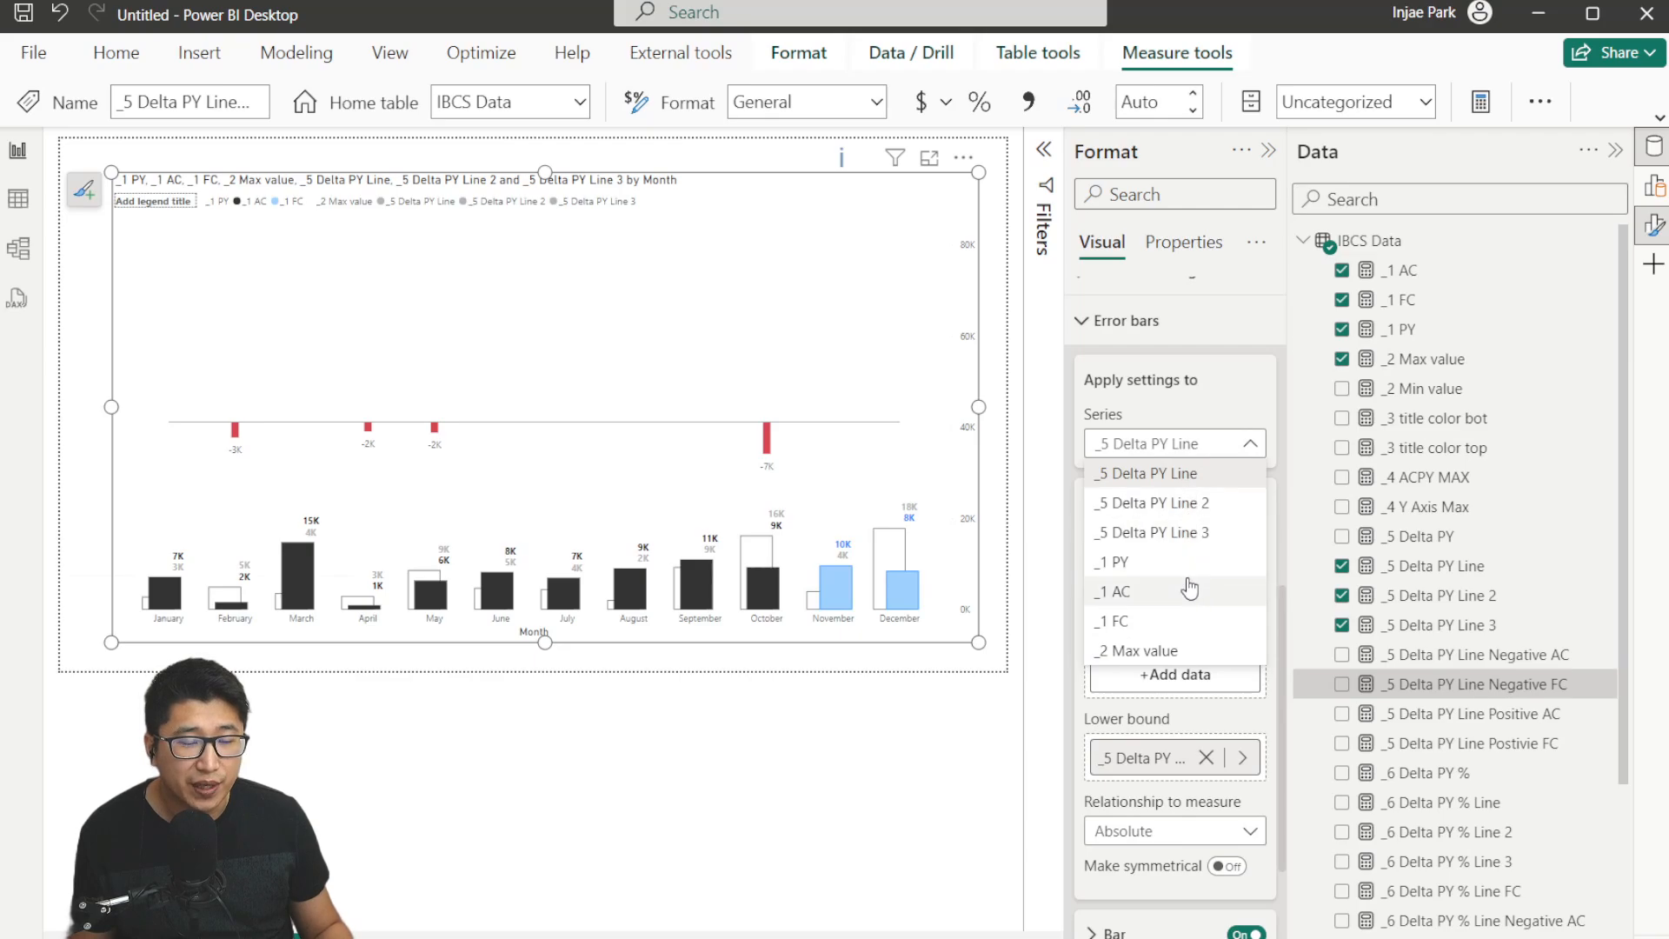
click(1191, 504)
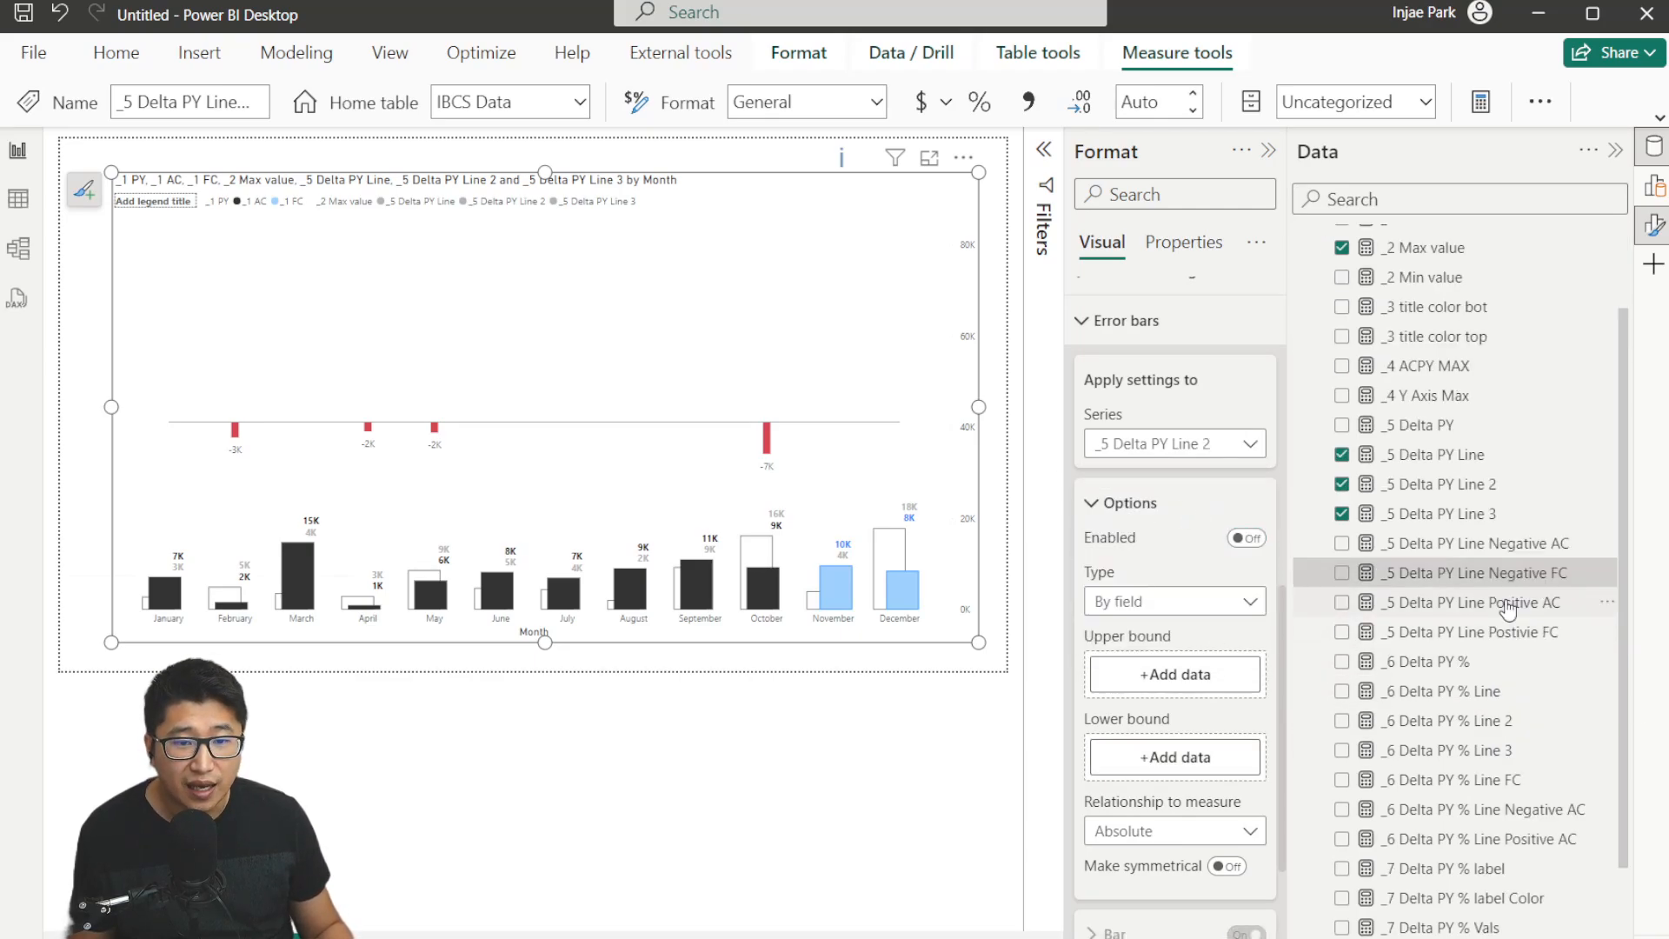
scroll(1487, 678, down, 2)
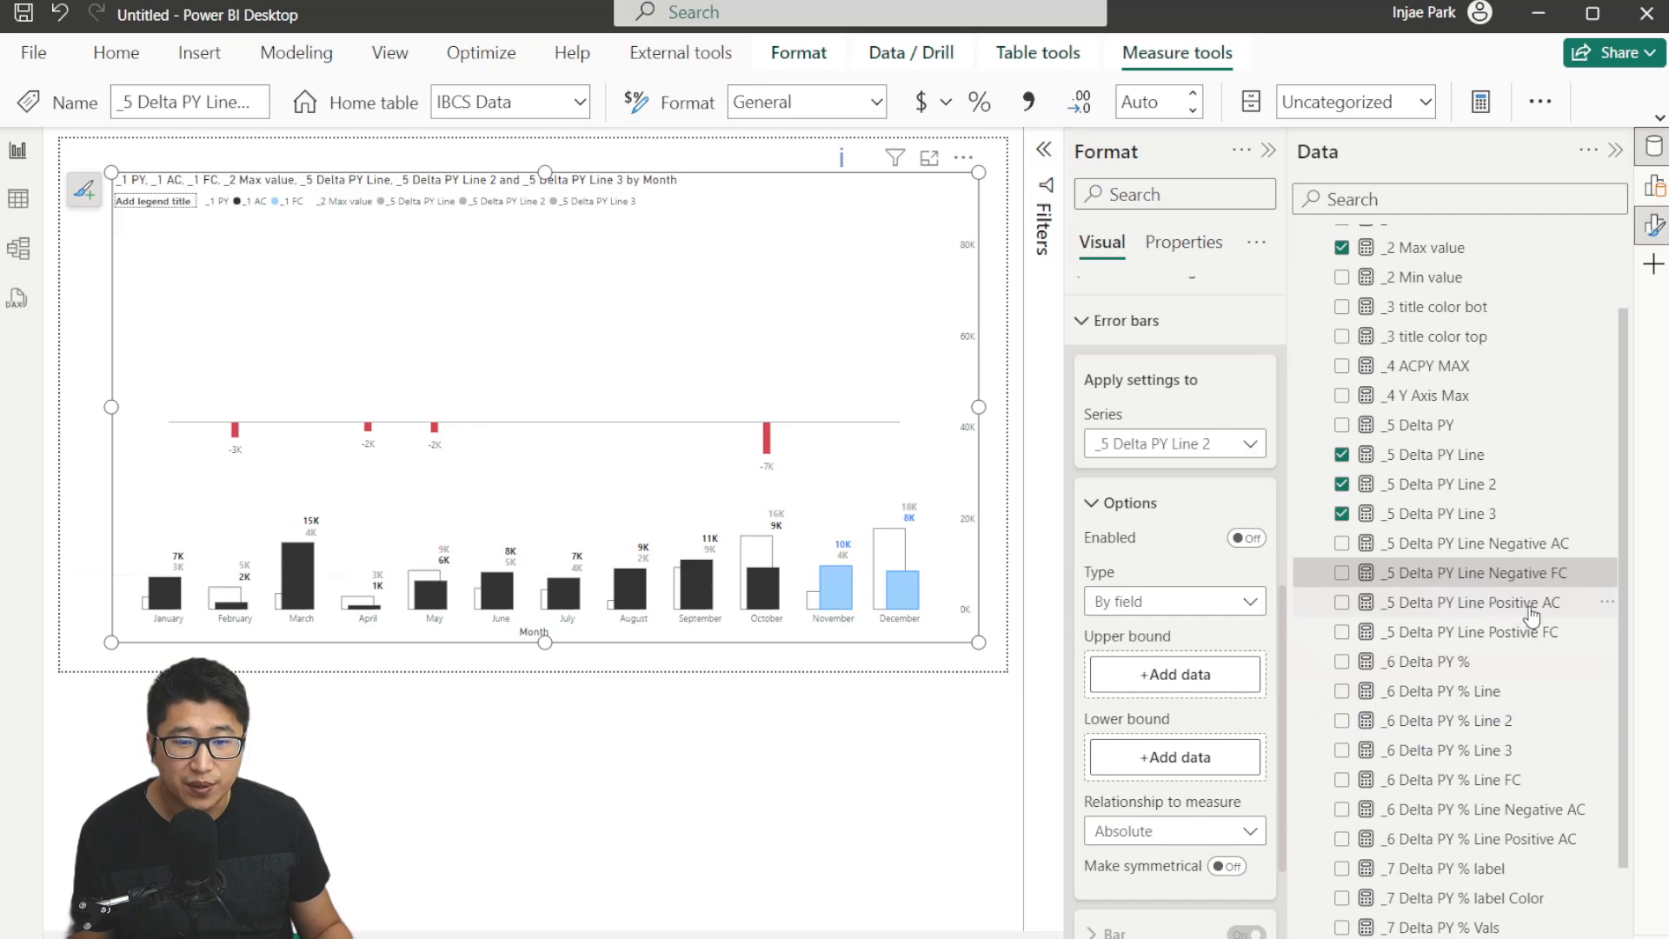
drag(1523, 608, 1165, 676)
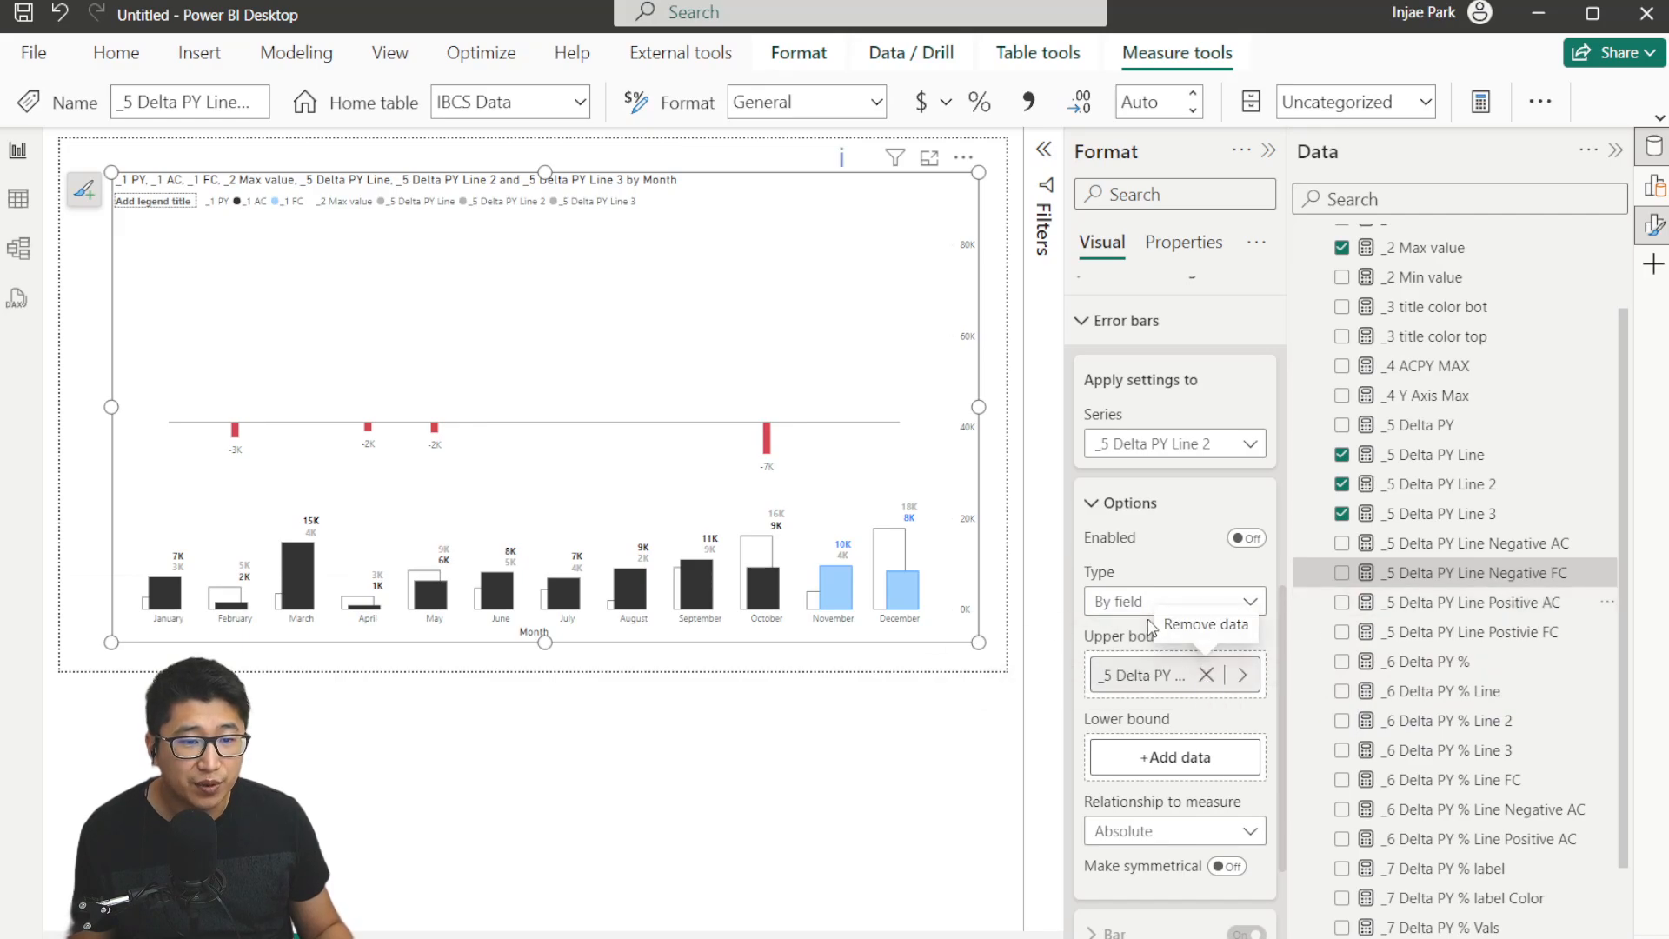
click(1246, 538)
Set the _5 Delta PY Line 2 error bar color to green #32AC22.
scroll(1157, 696, down, 3)
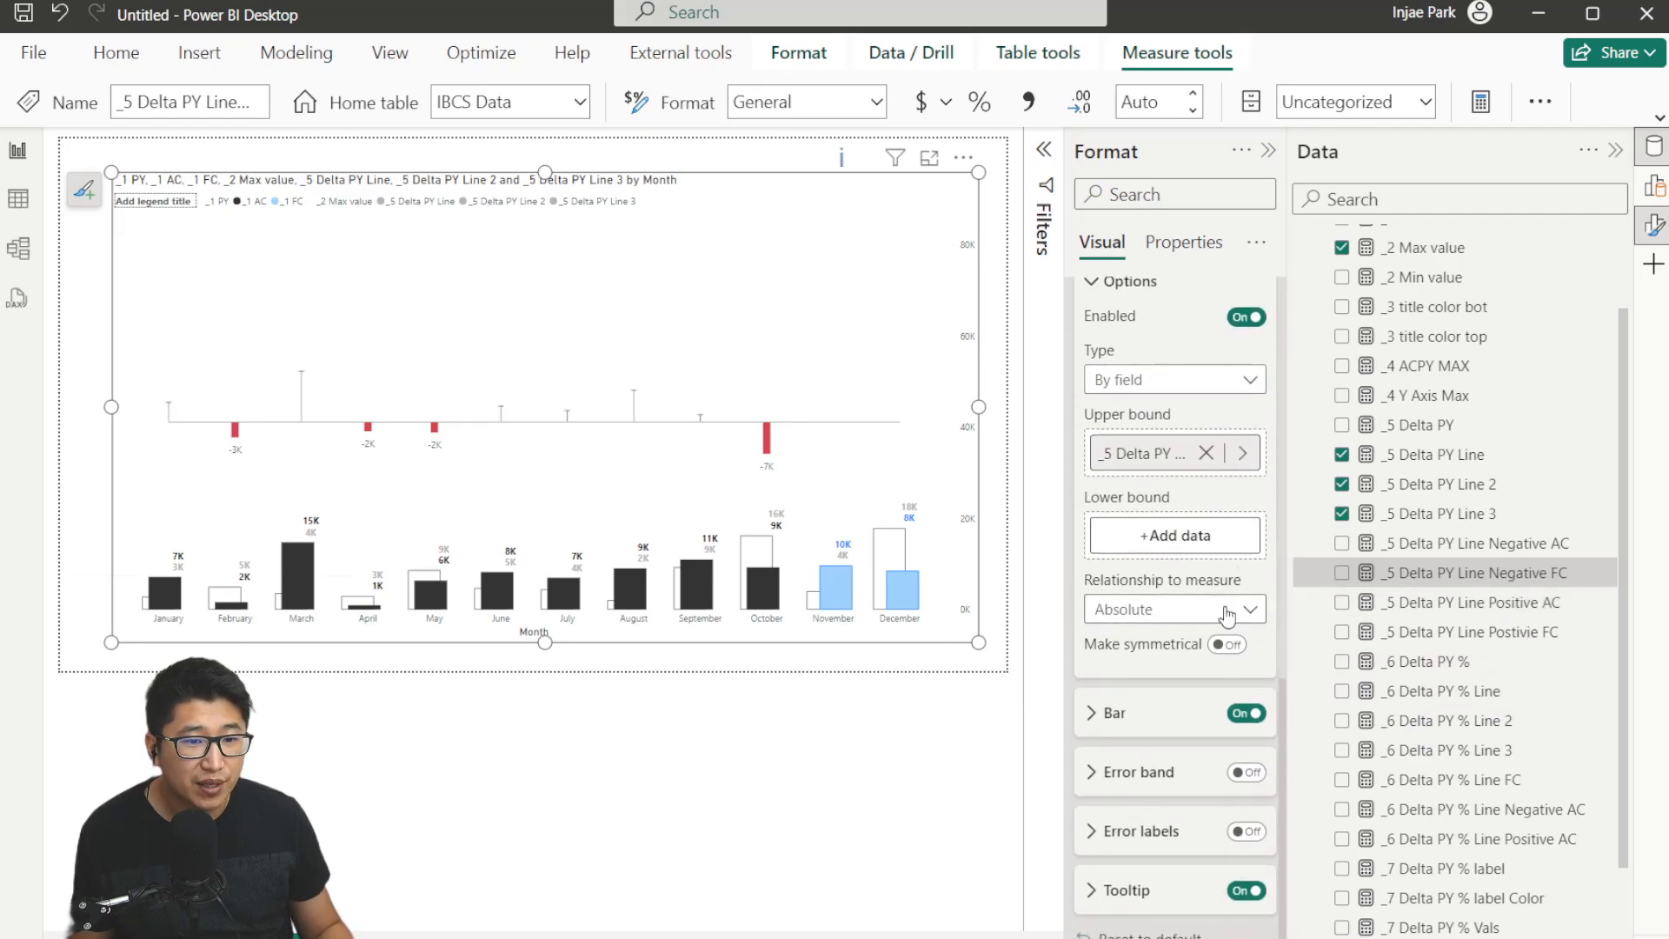
click(1150, 726)
click(1121, 502)
click(1213, 911)
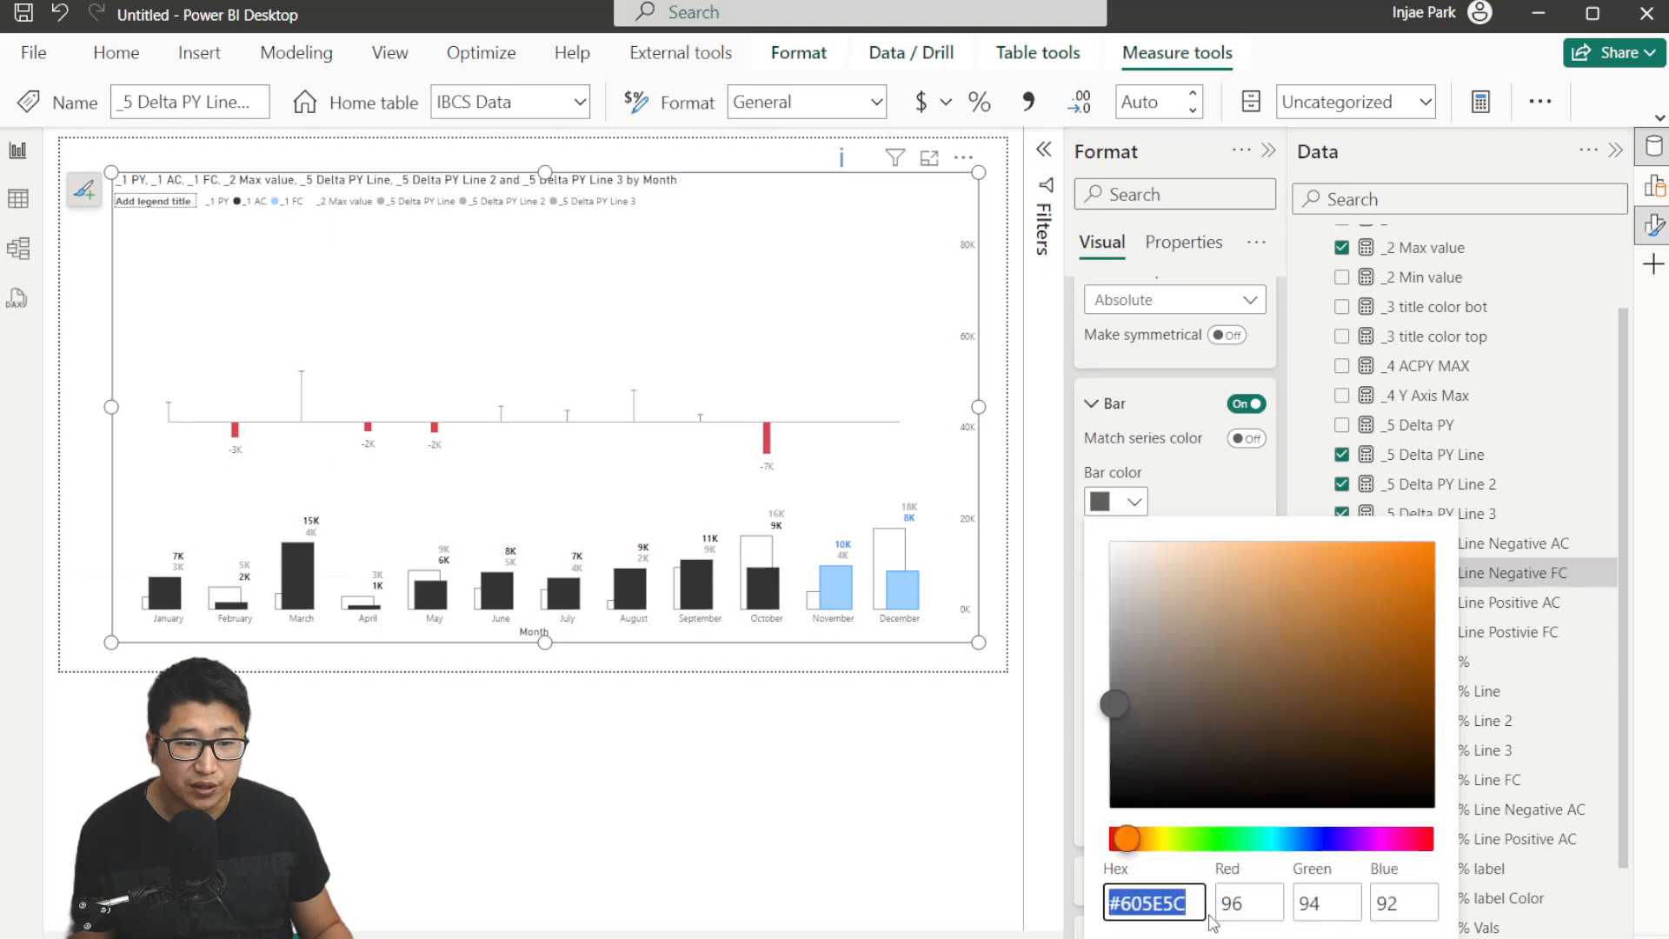
click(1203, 837)
drag(1301, 629, 1361, 624)
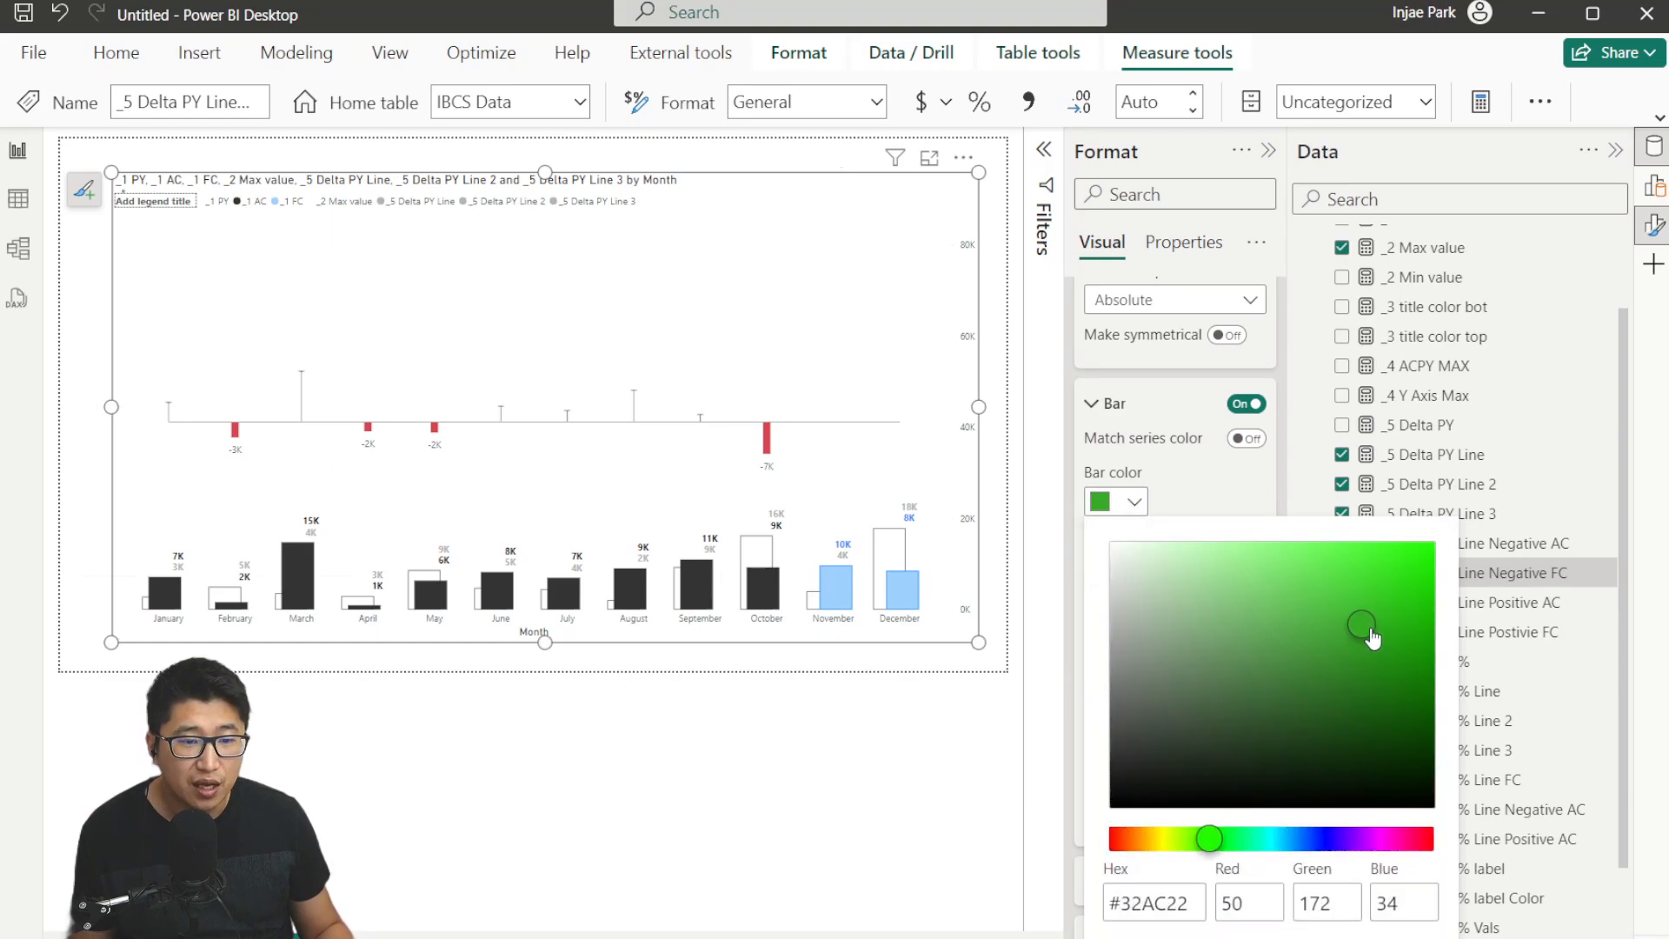
click(1220, 507)
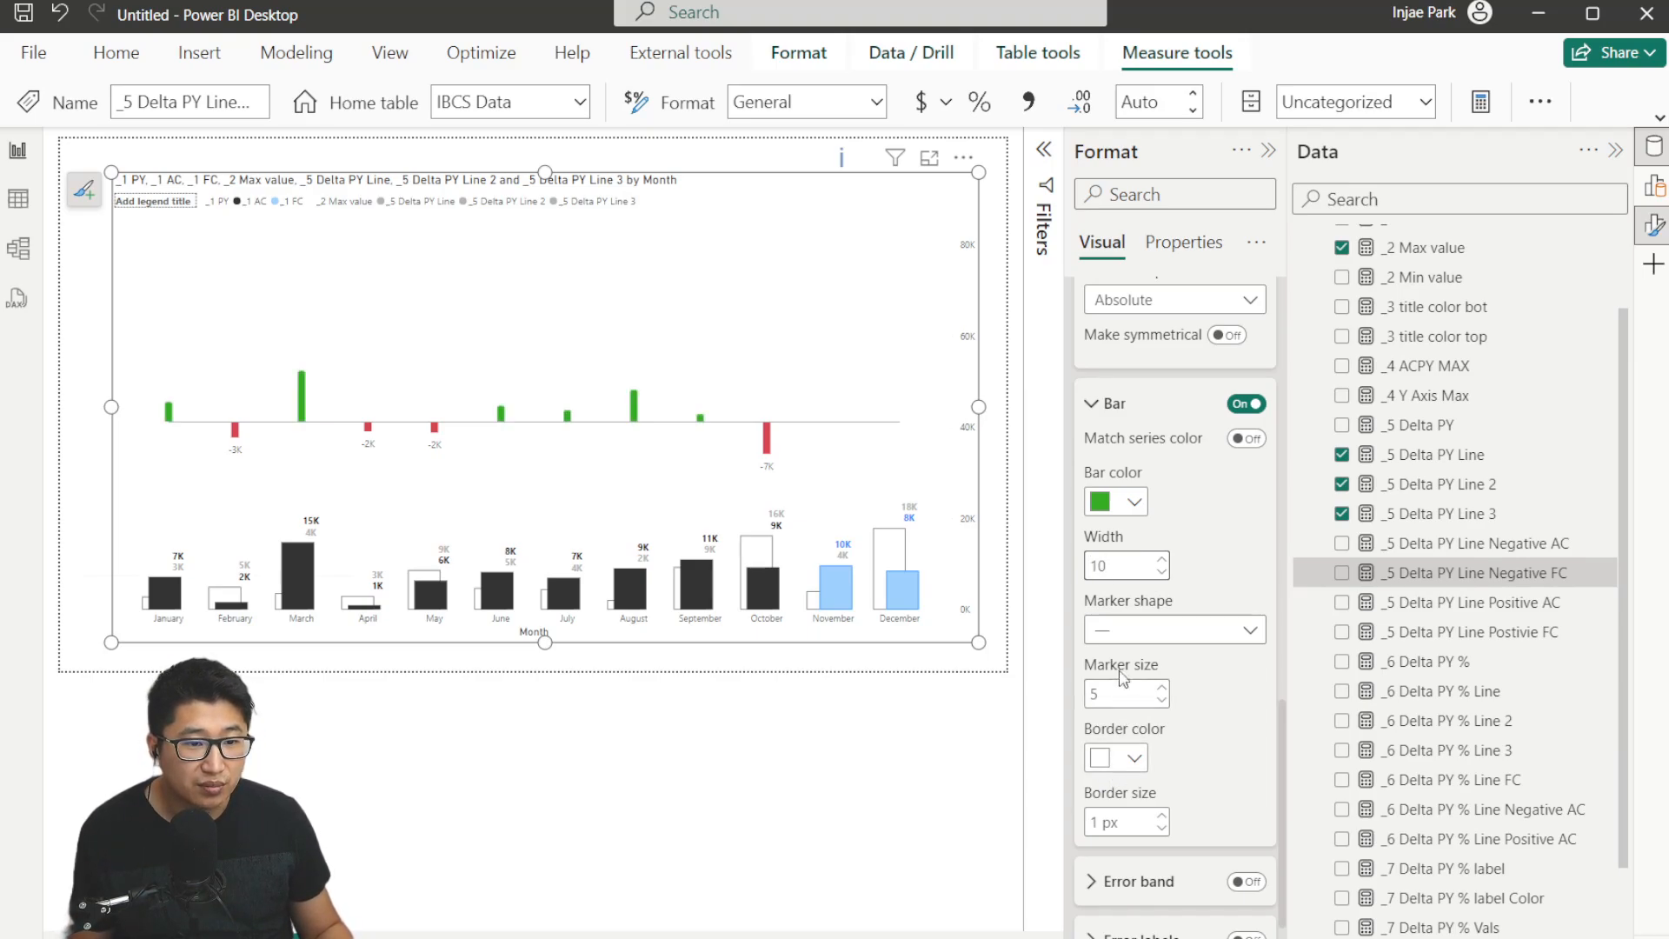
Set this series' error bar marker shape to None and border size to 0 px.
click(1130, 629)
click(1150, 897)
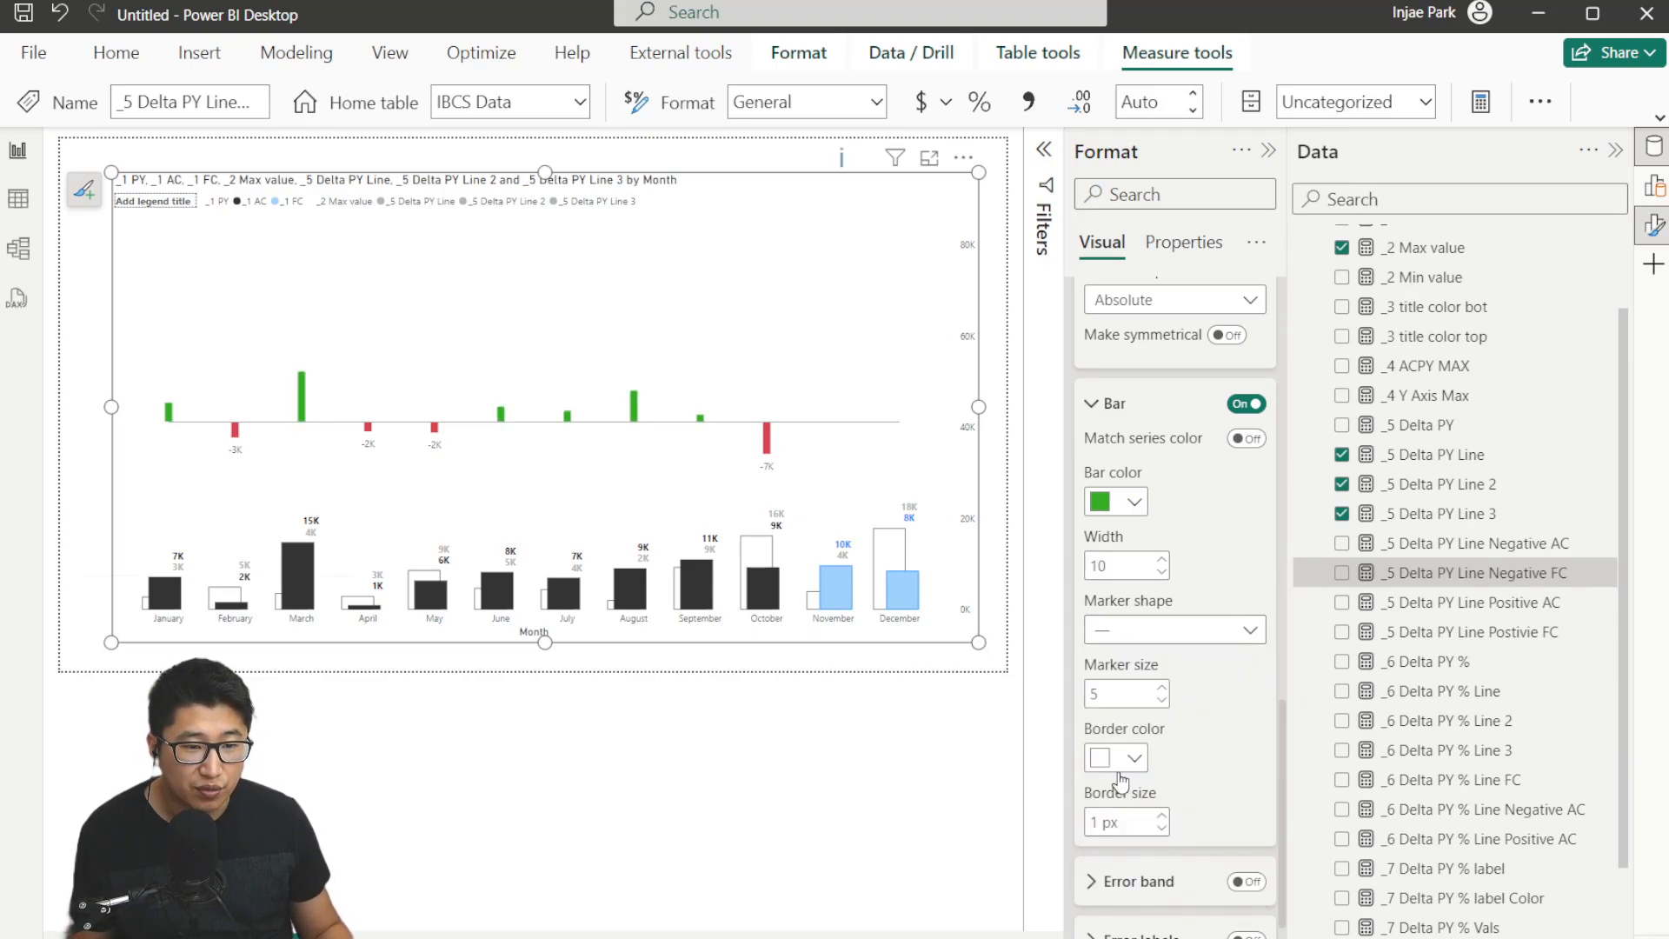
double_click(1096, 821)
text(0)
Turn on error labels for the _5 Delta PY Line 2 series with Relative (numeric) label format.
scroll(1219, 684, down, 1)
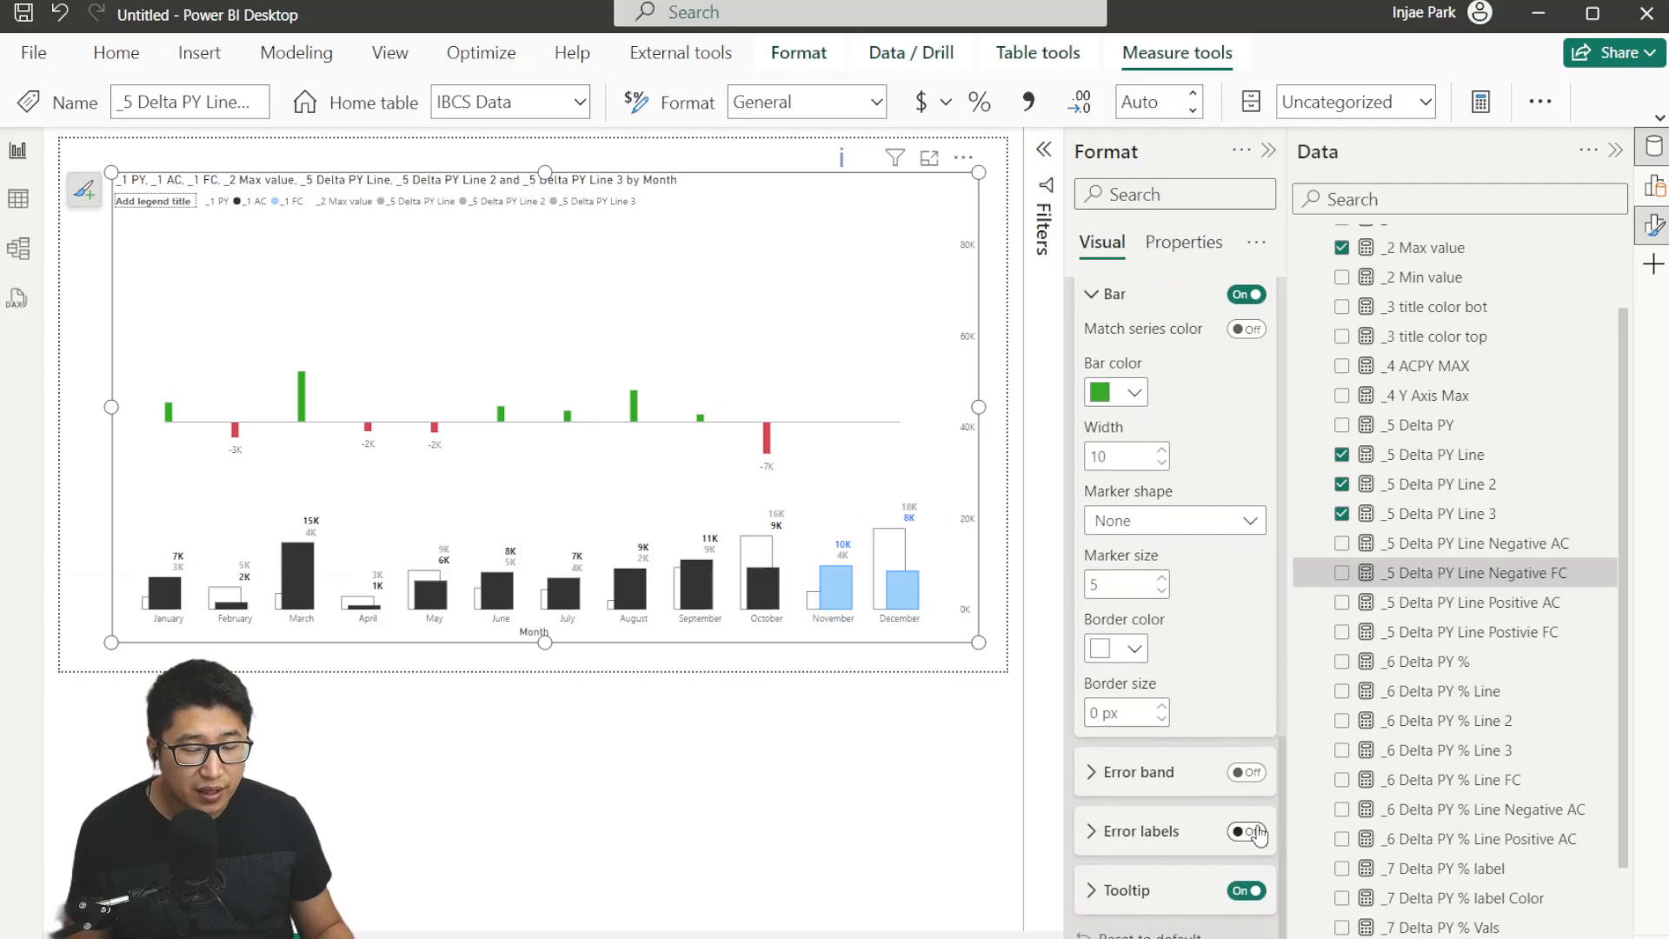
click(1102, 831)
scroll(1130, 765, down, 4)
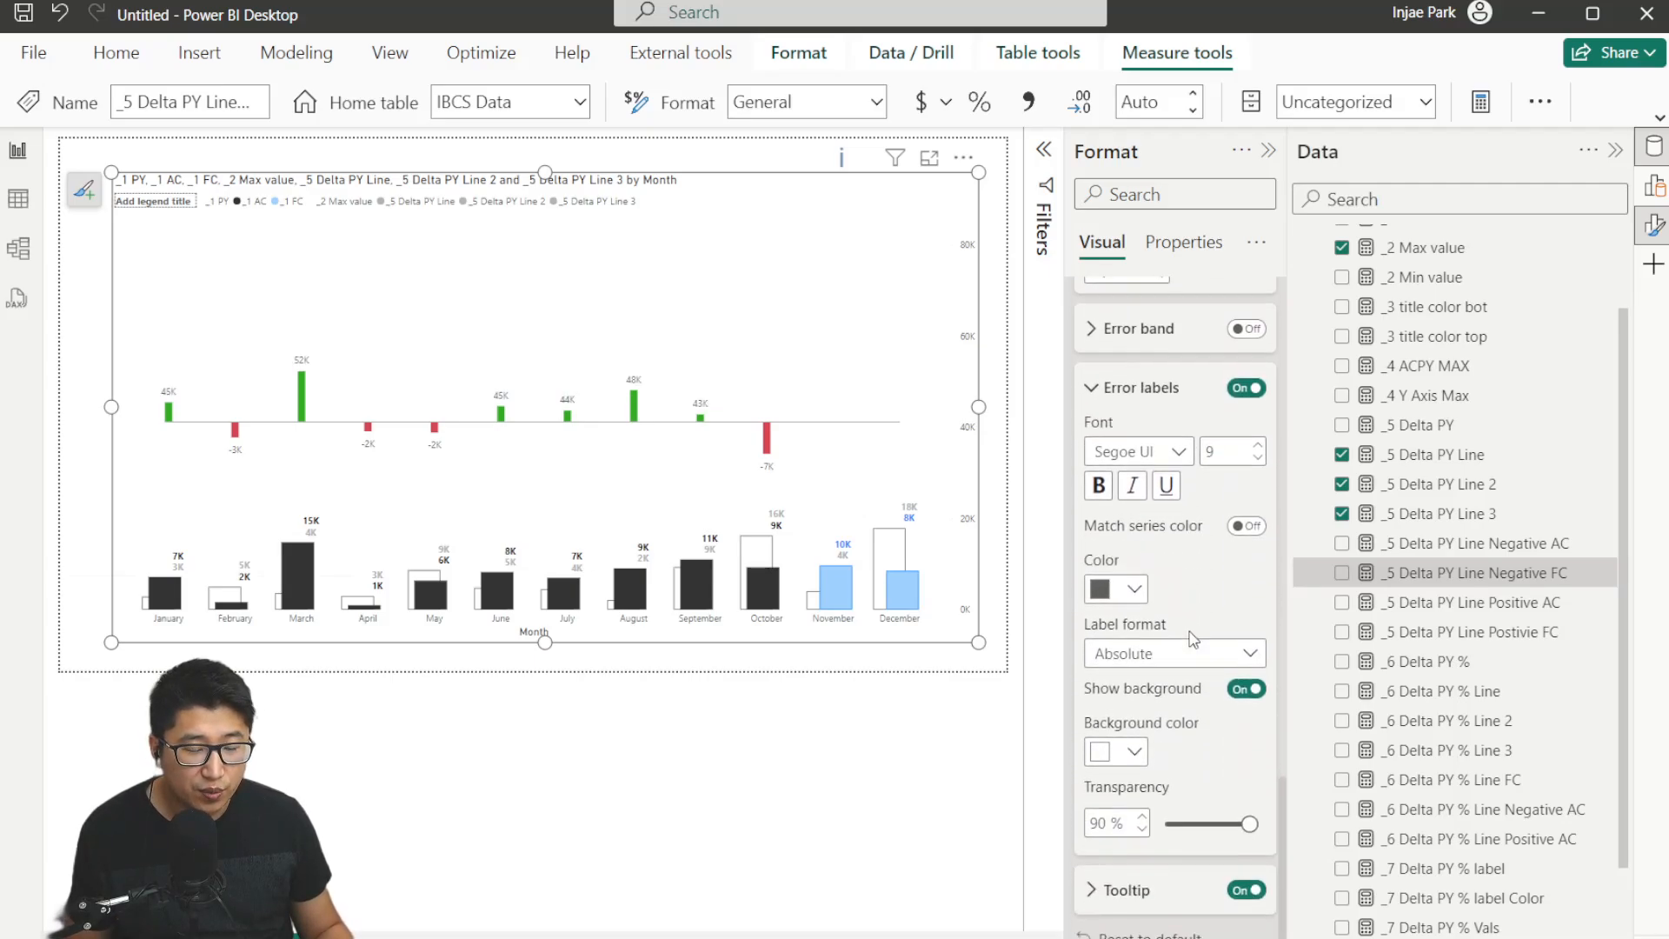
click(1153, 659)
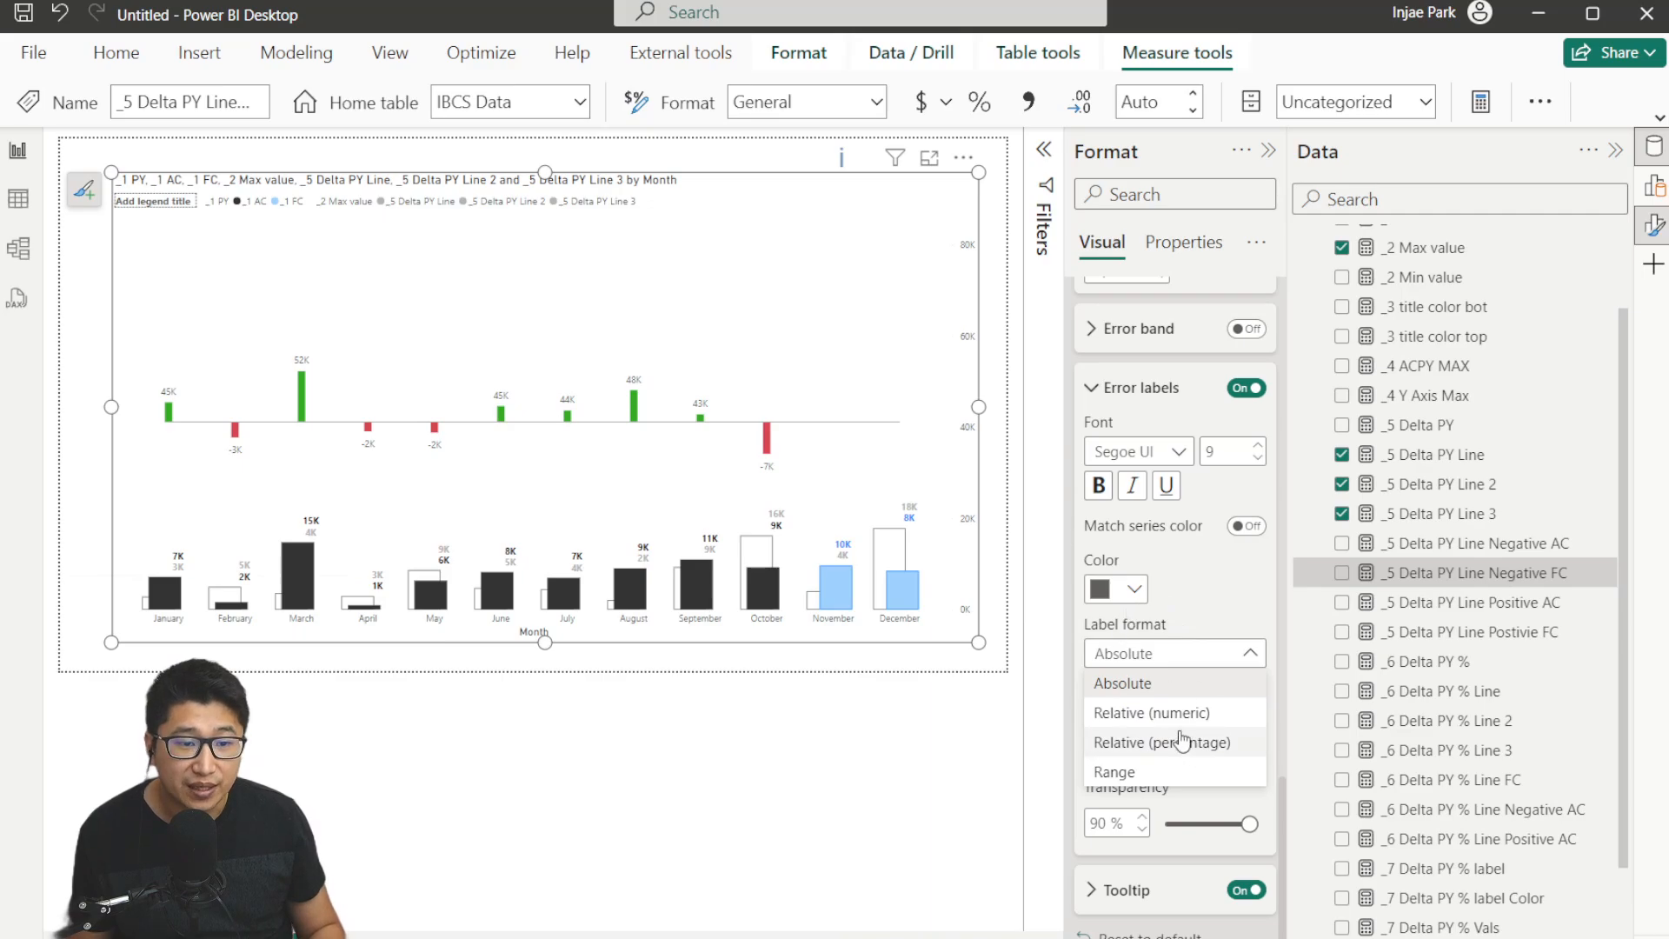
click(1160, 713)
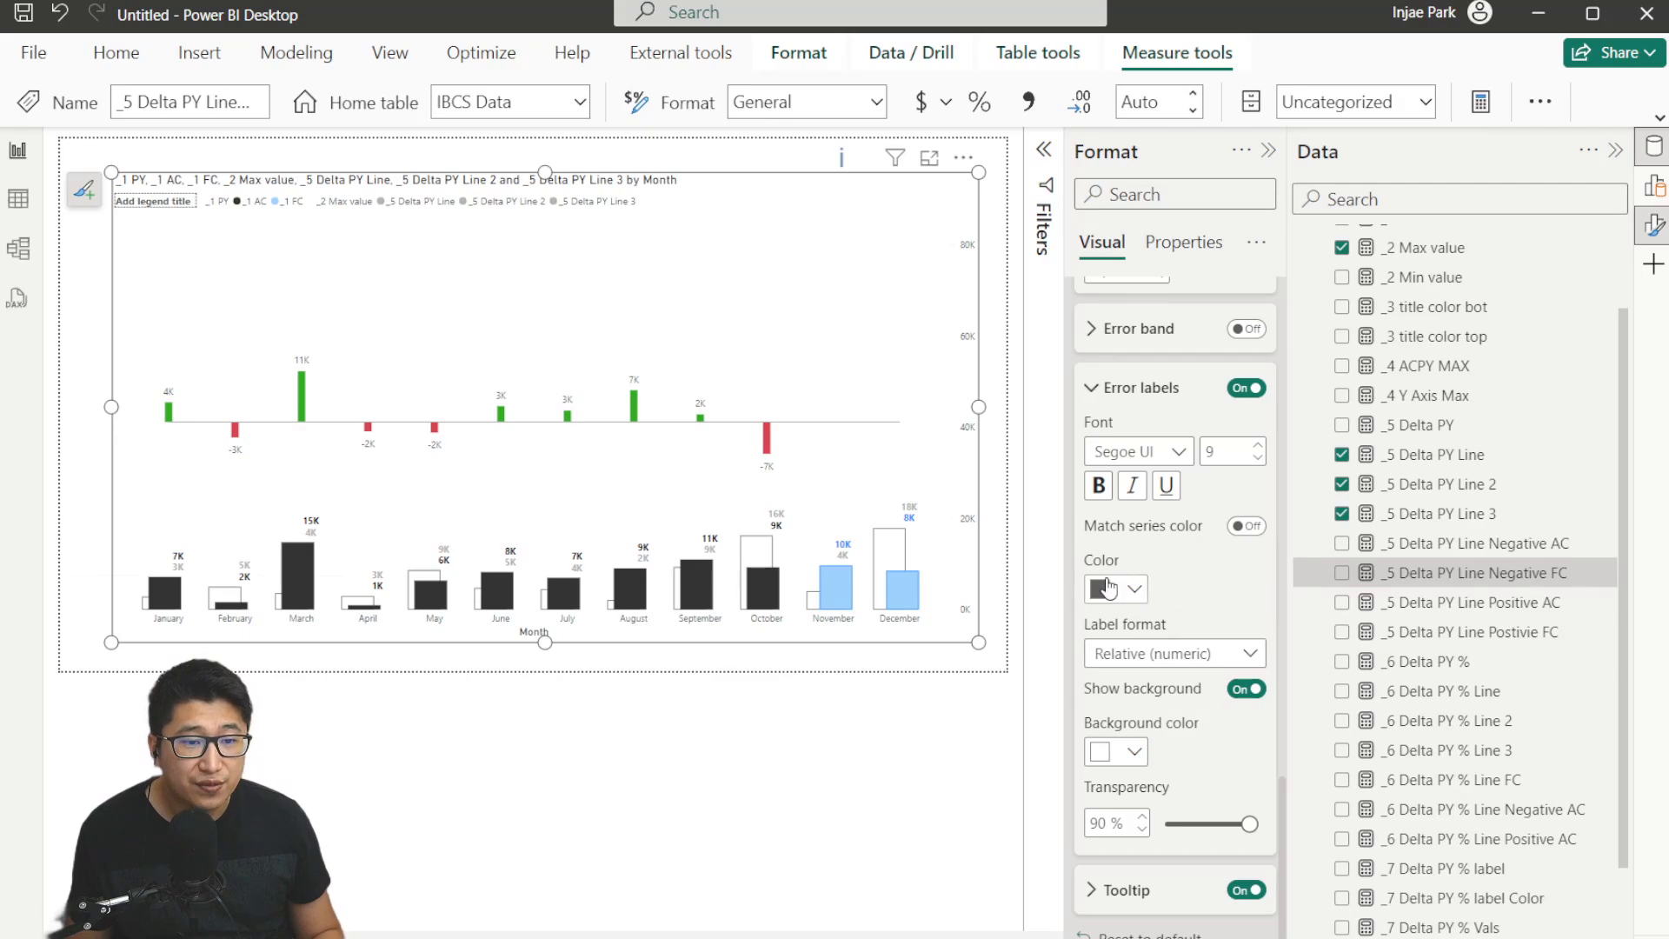
Set the error label color to the recent green.
click(1247, 526)
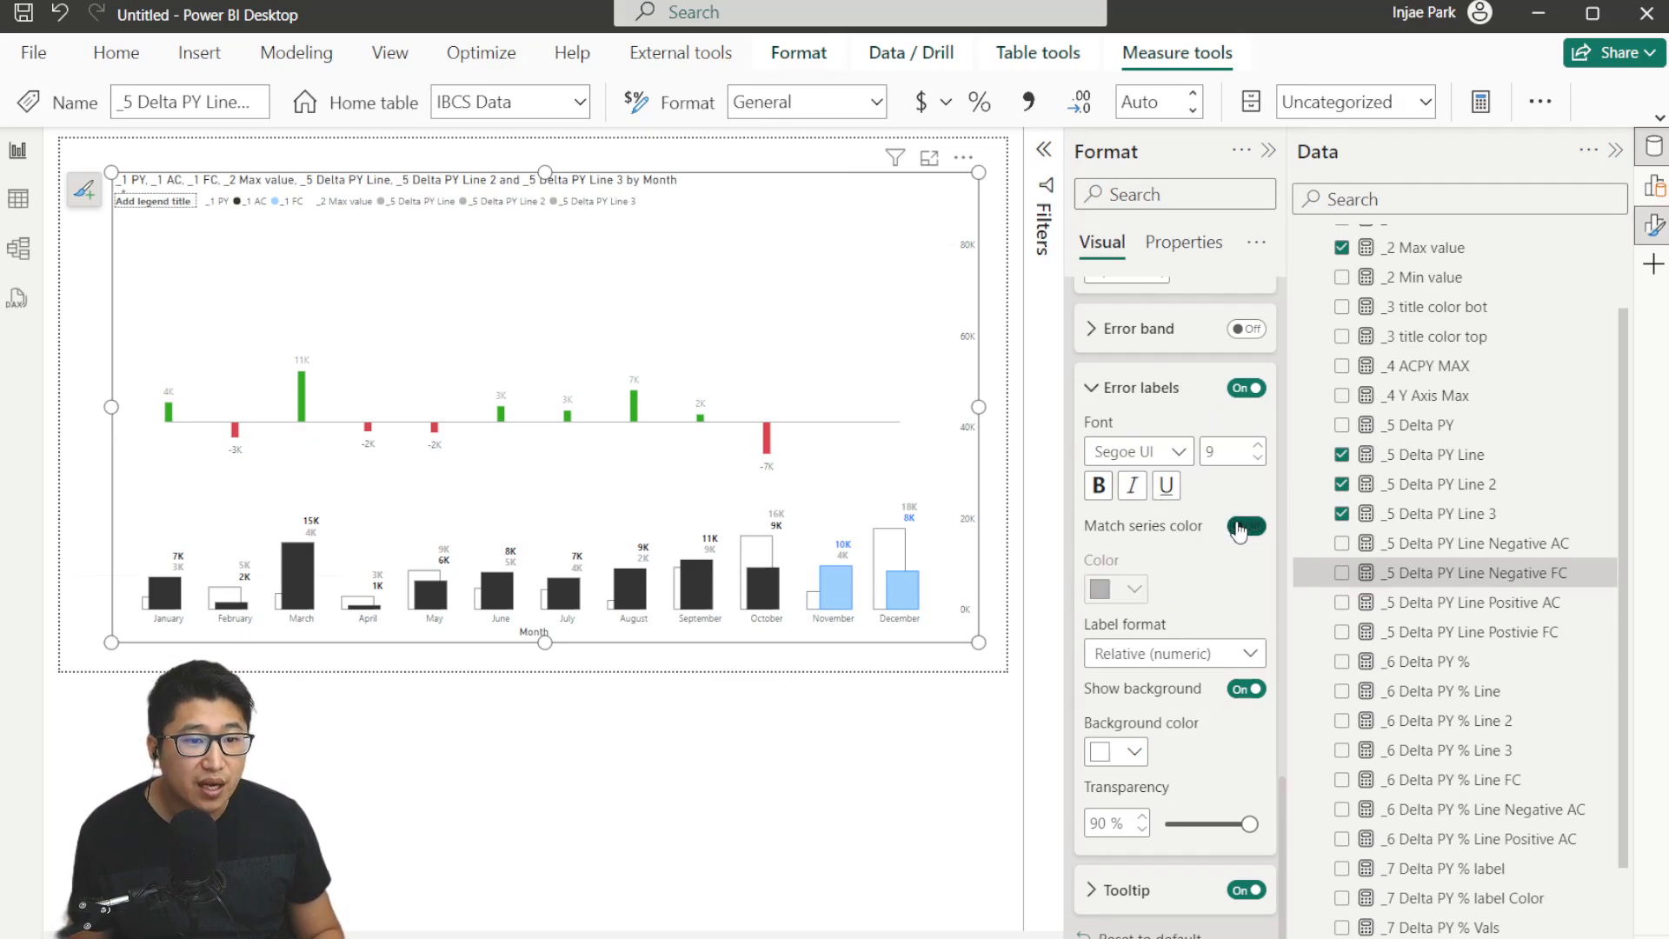
click(1246, 526)
click(1121, 589)
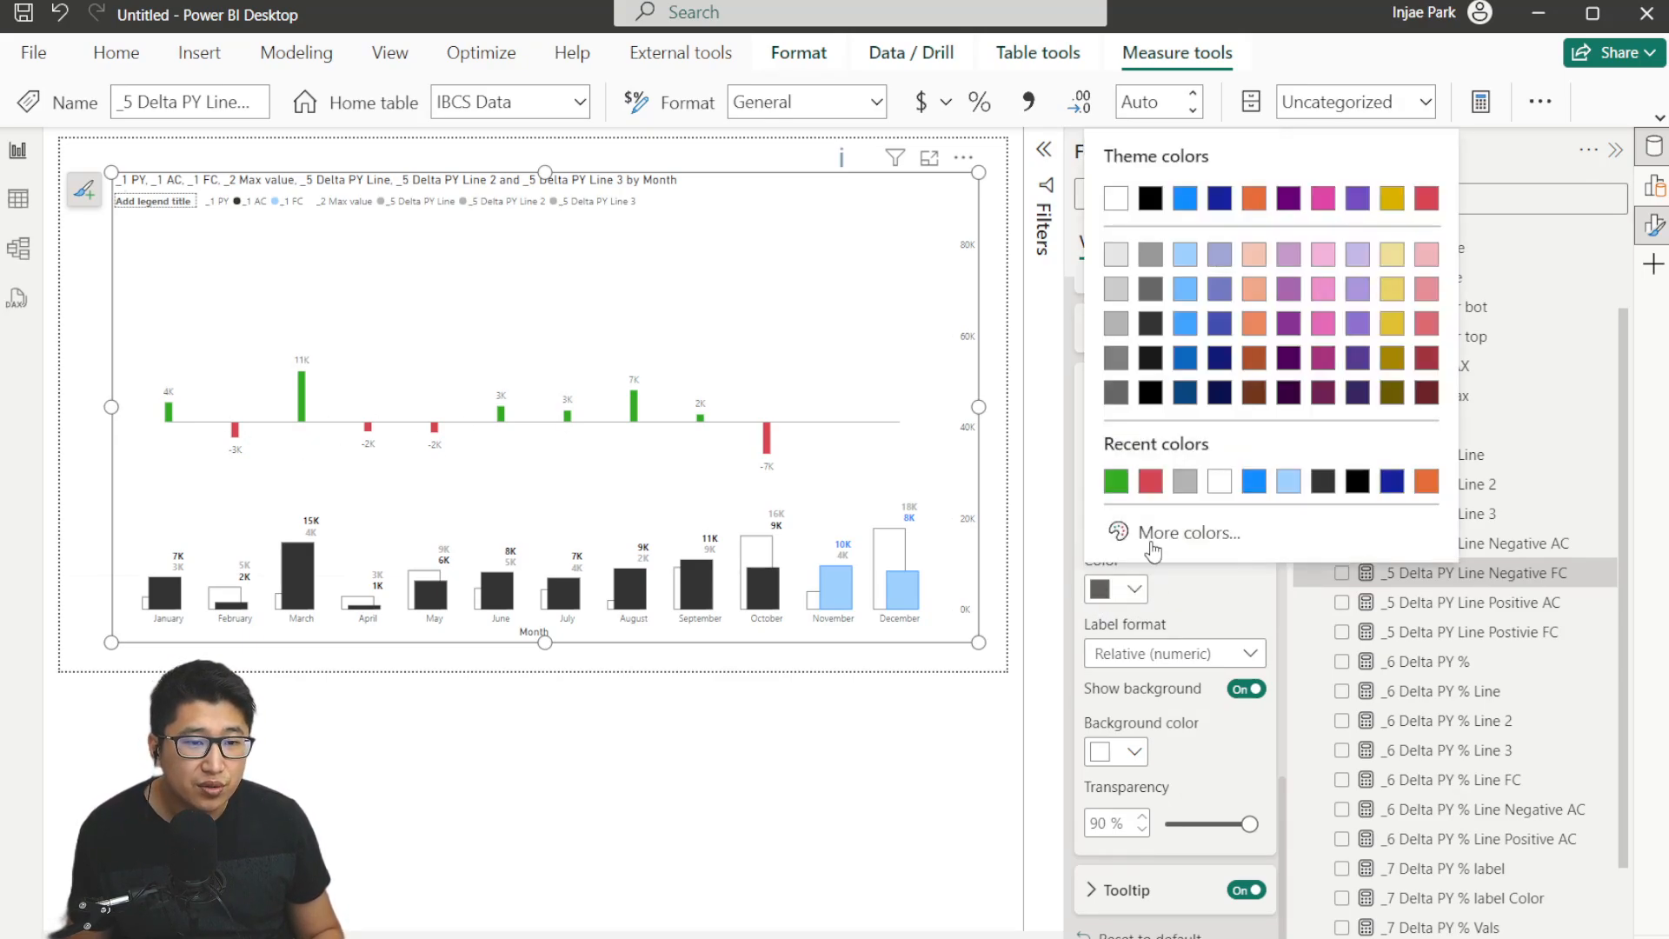
click(1116, 481)
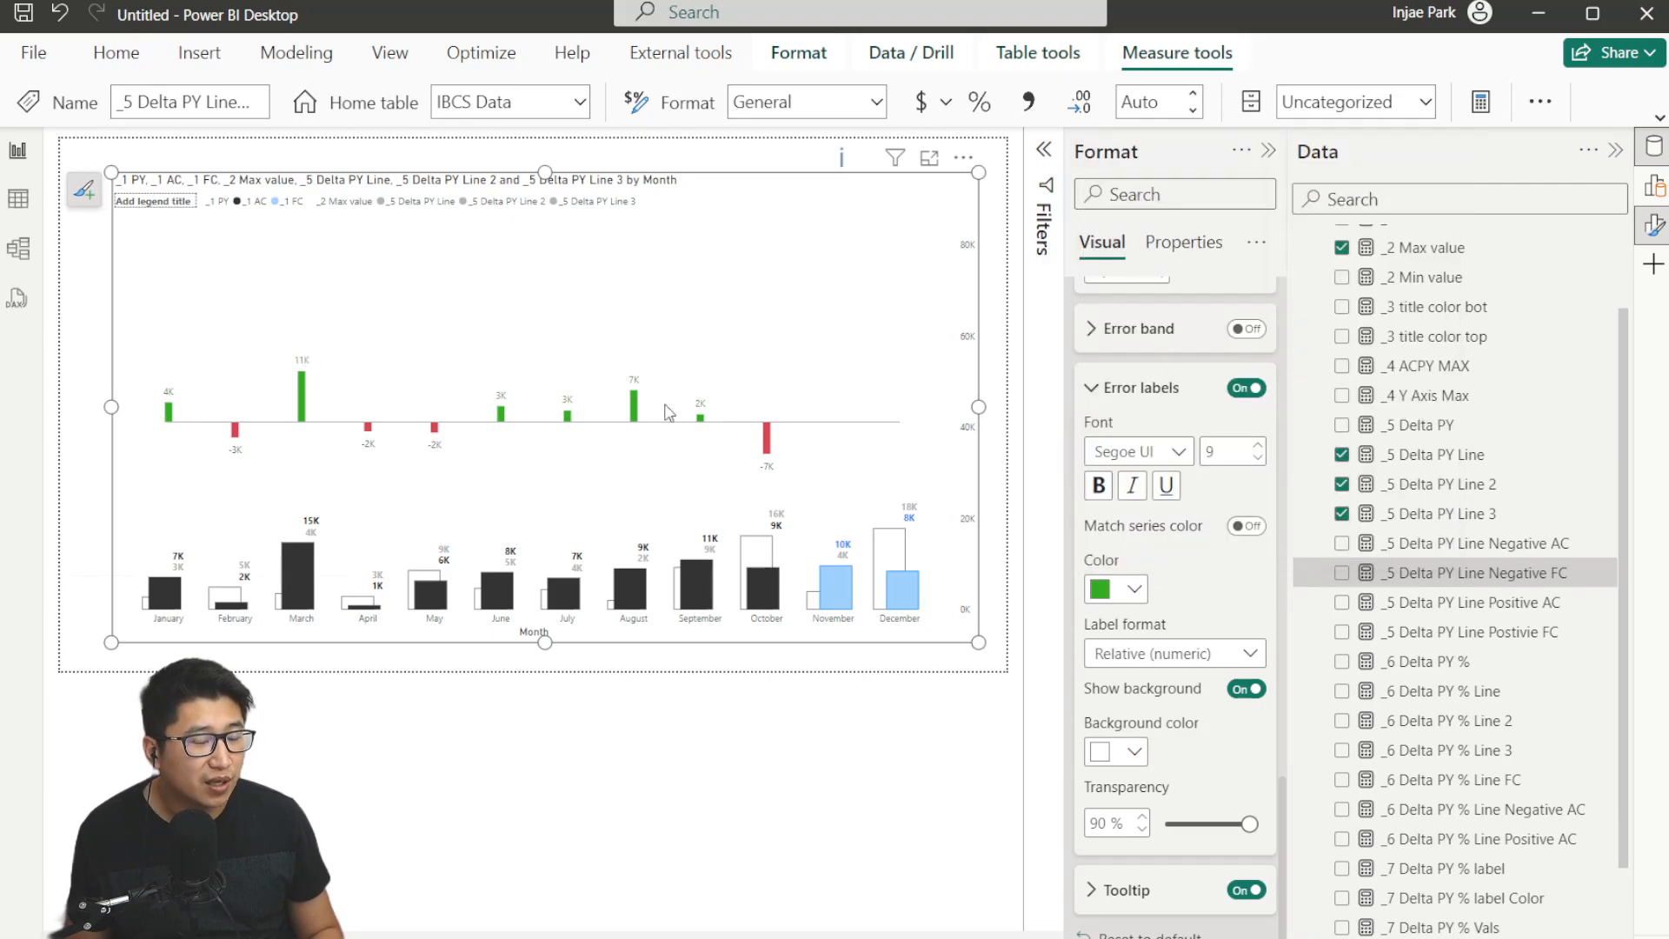
Switch the error bar settings to the _5 Delta PY Line 3 series.
scroll(1149, 389, up, 6)
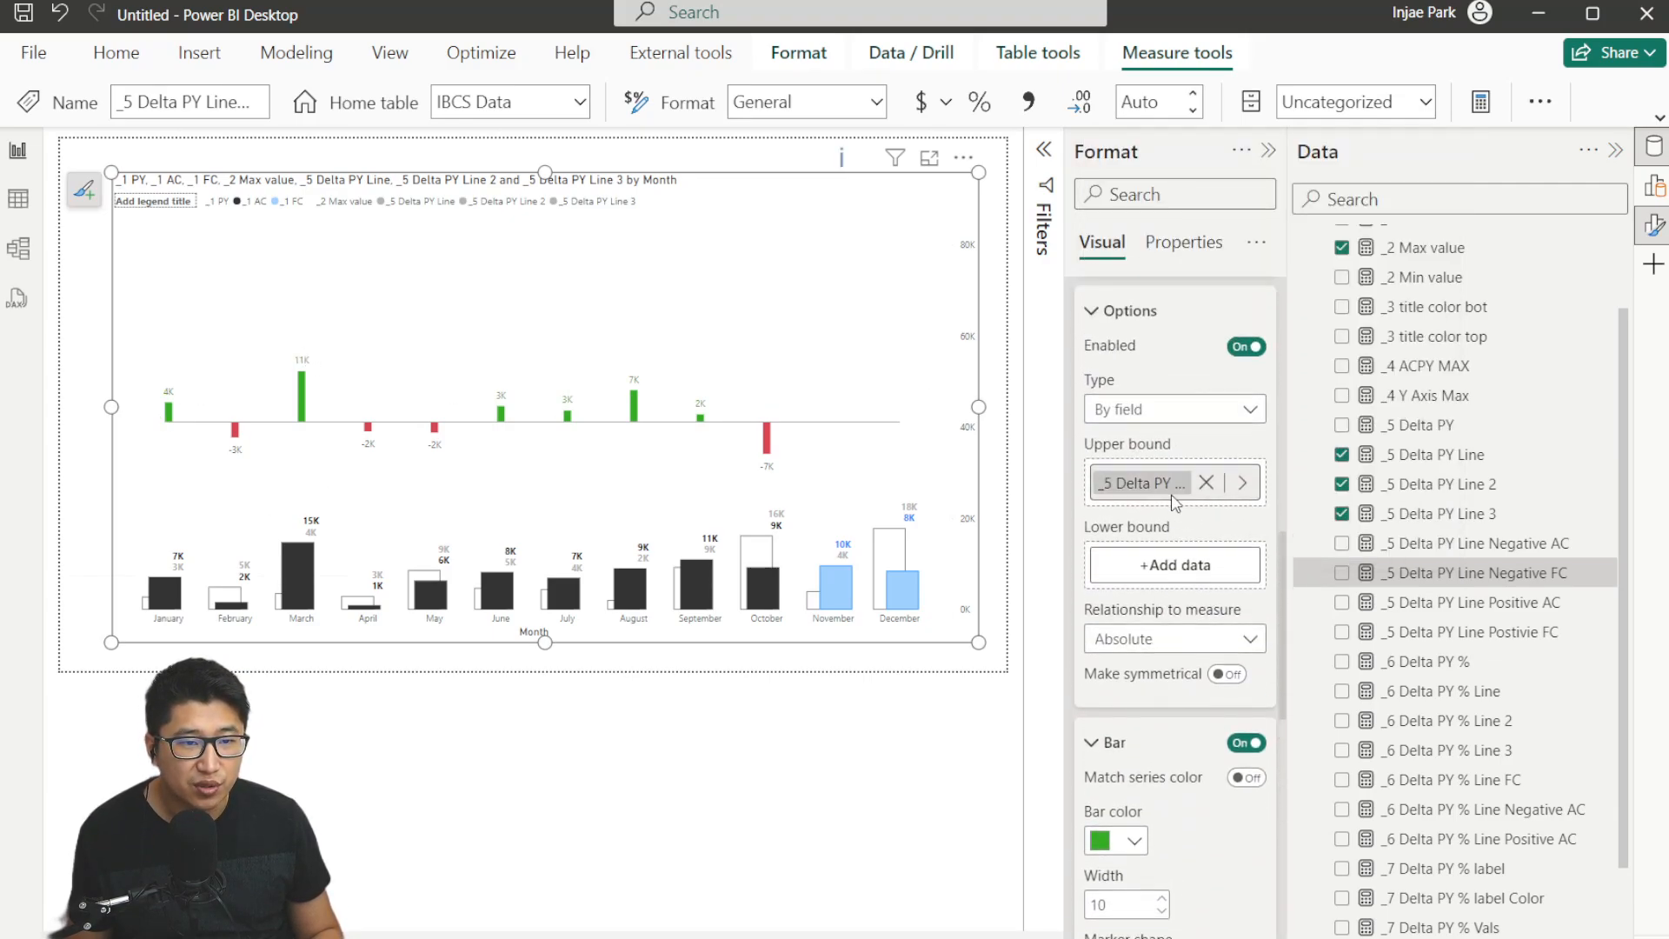
click(1165, 392)
click(1148, 477)
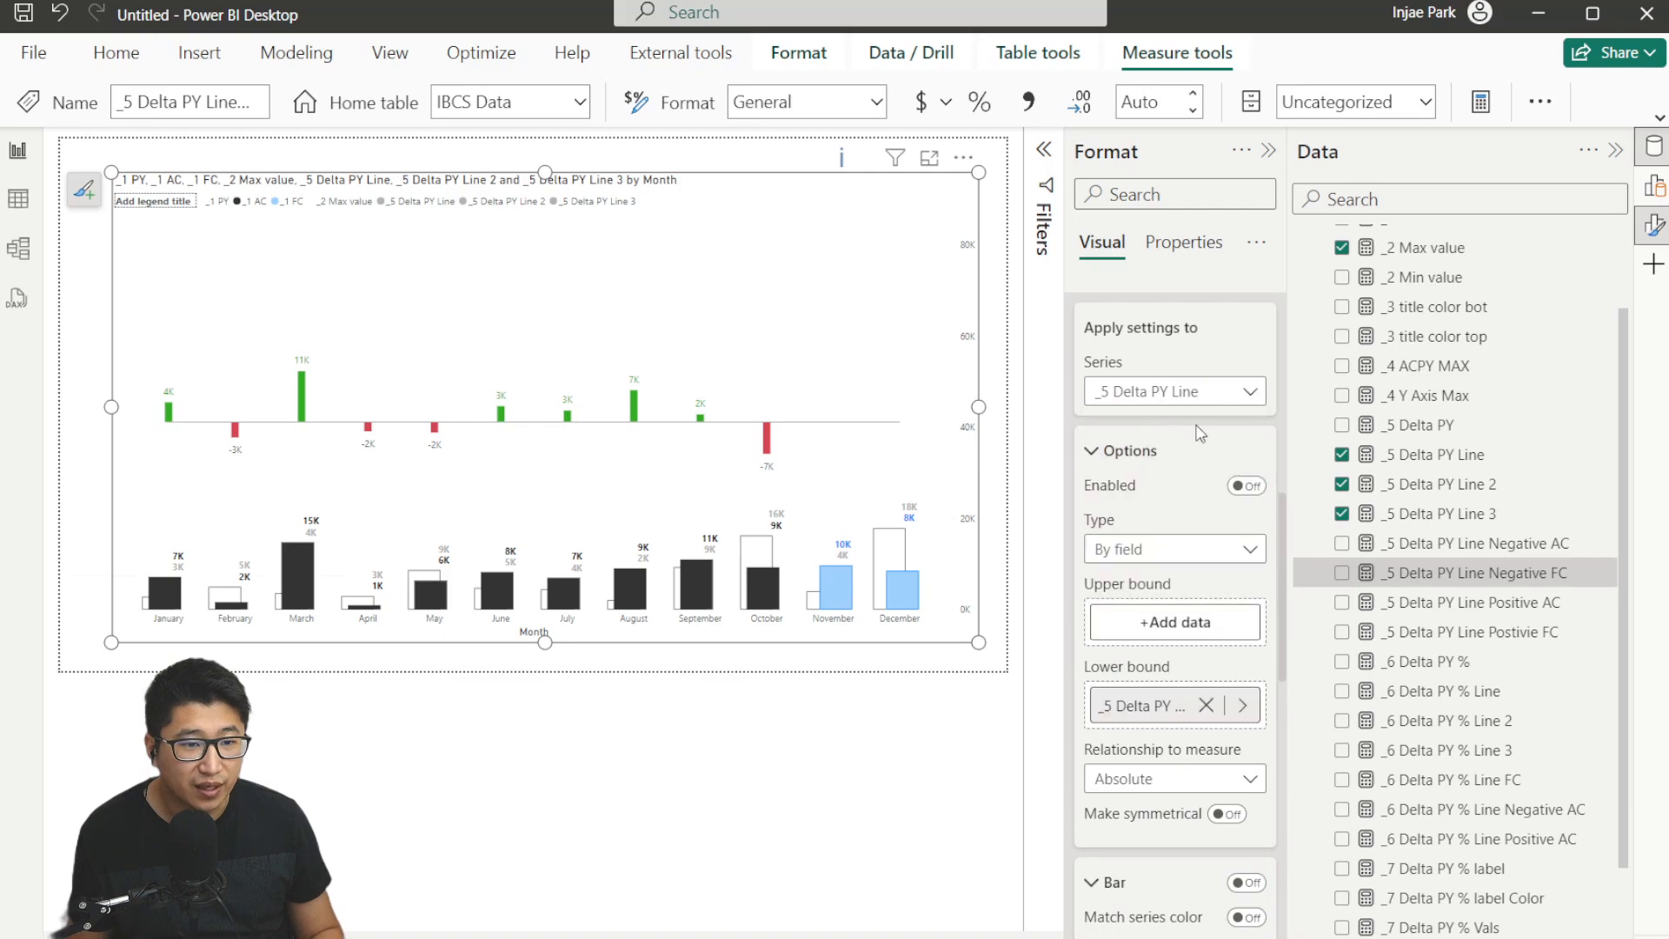
scroll(1134, 639, down, 3)
scroll(1135, 638, down, 10)
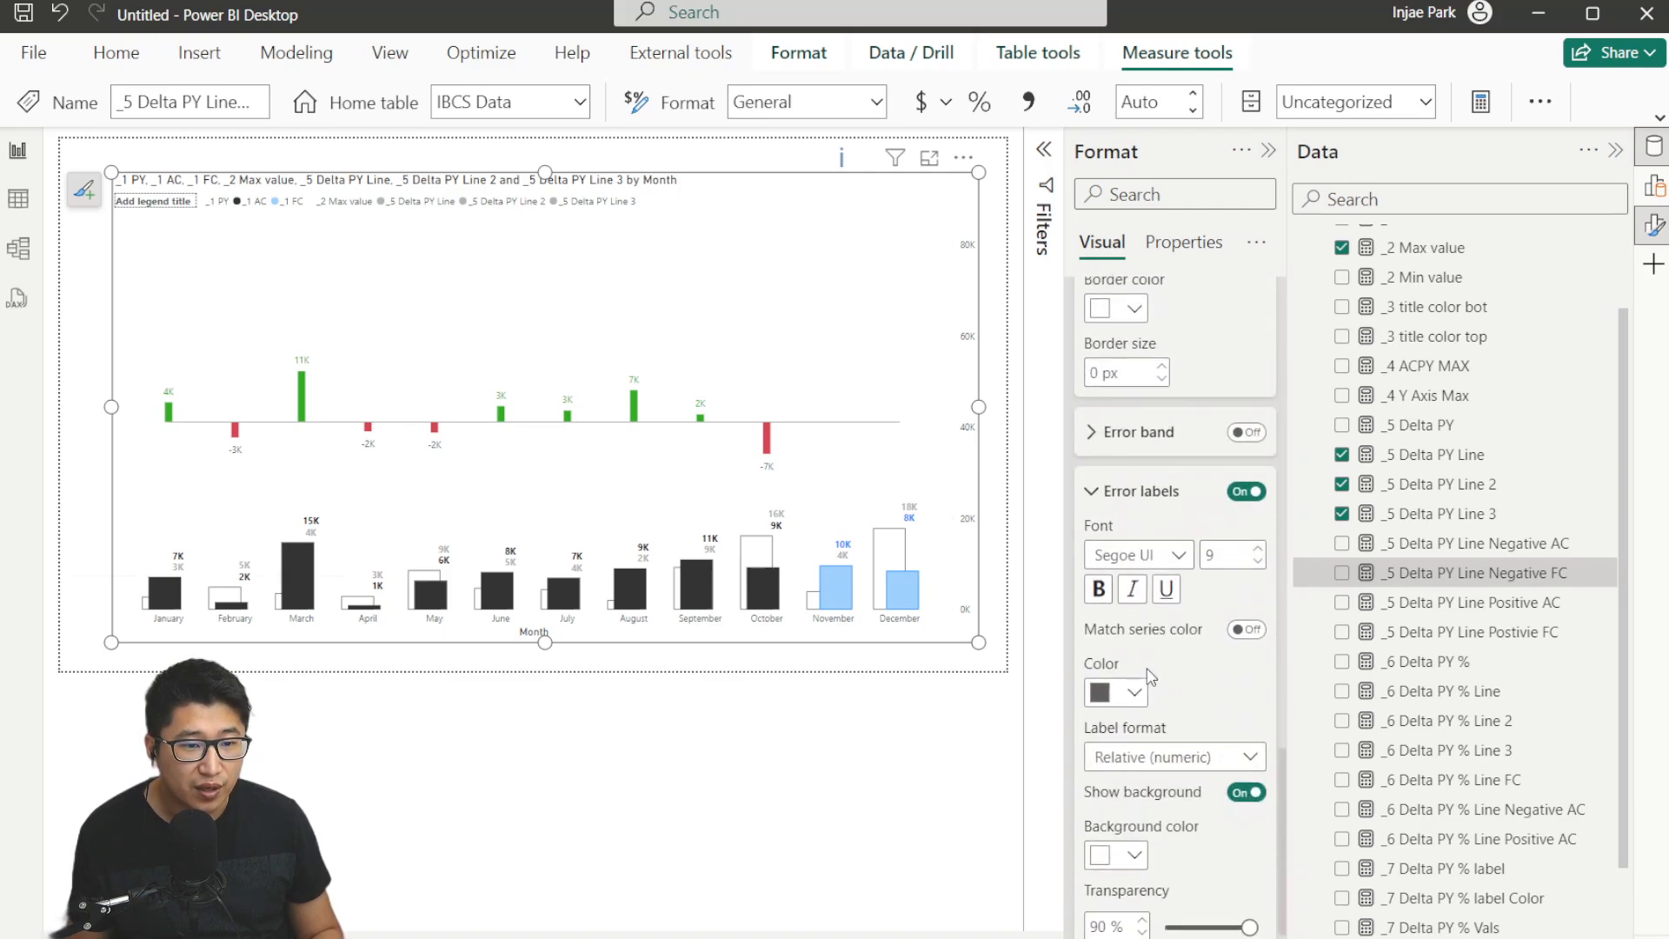
click(1135, 691)
click(1115, 302)
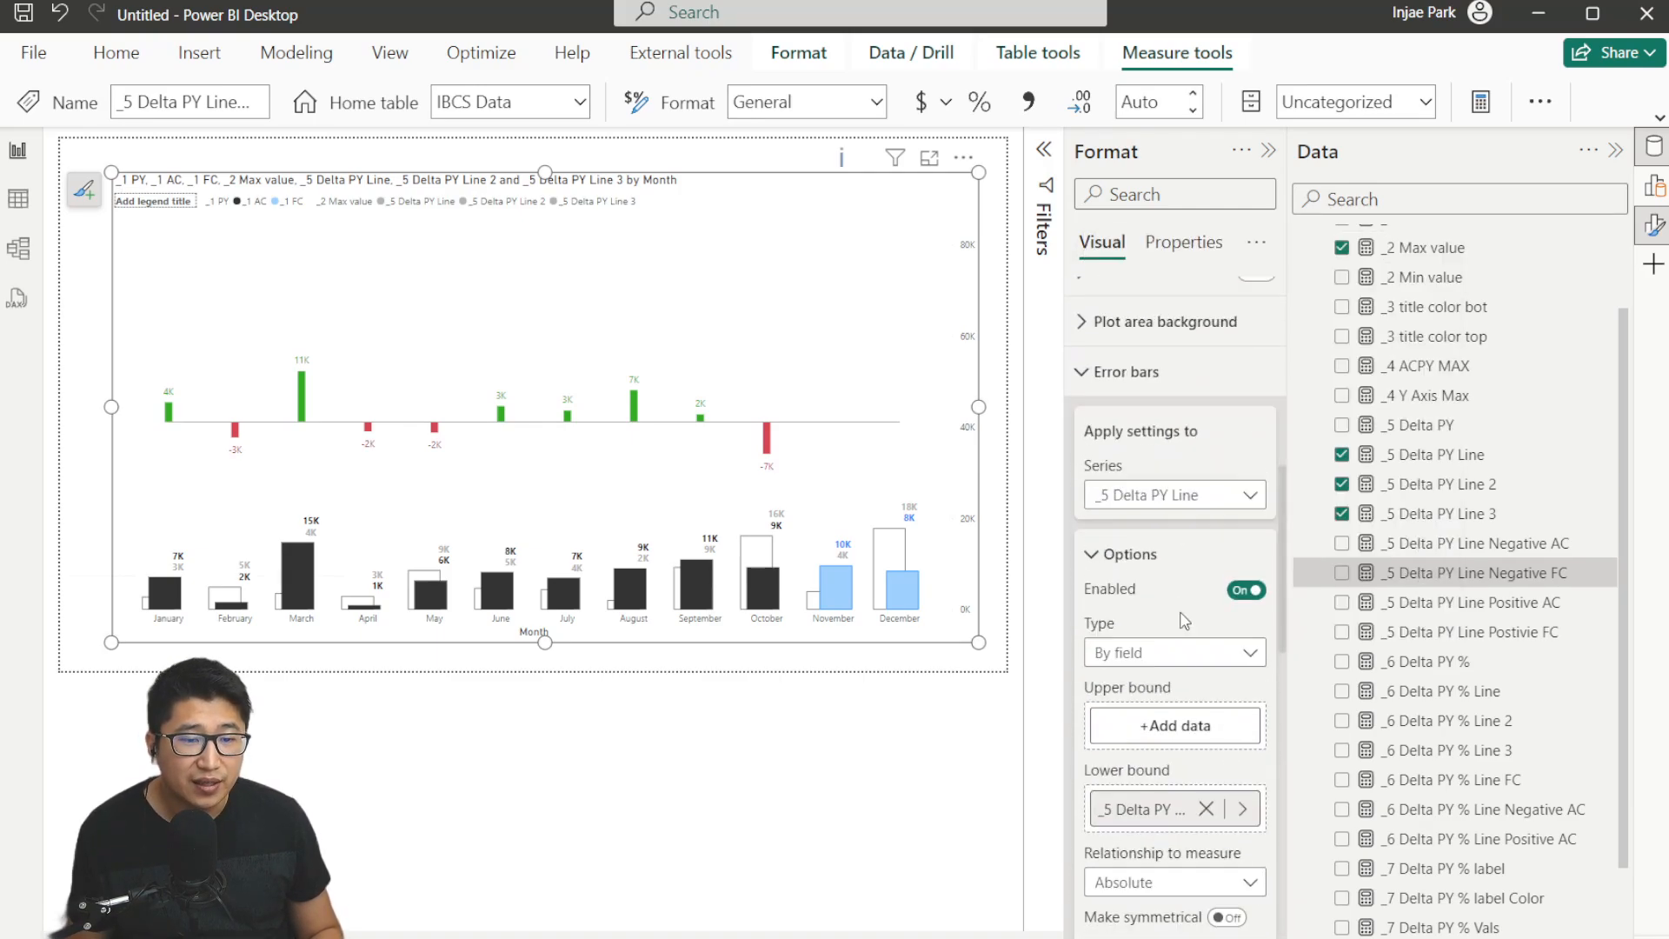
click(1193, 495)
click(1159, 578)
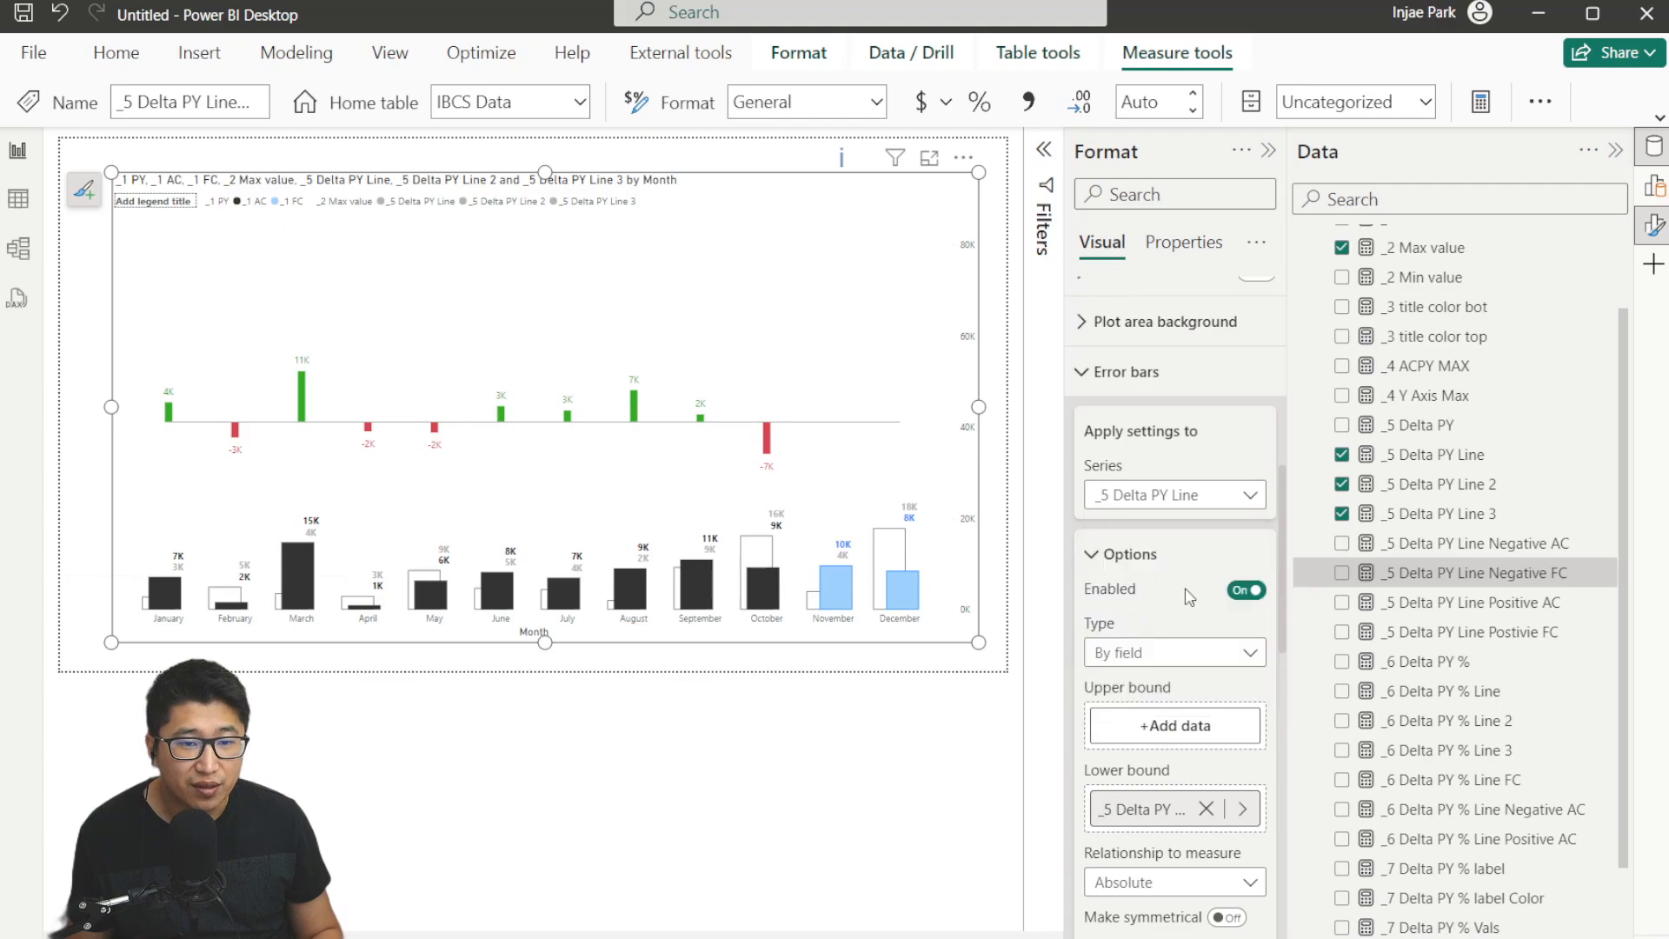
scroll(1189, 596, down, 3)
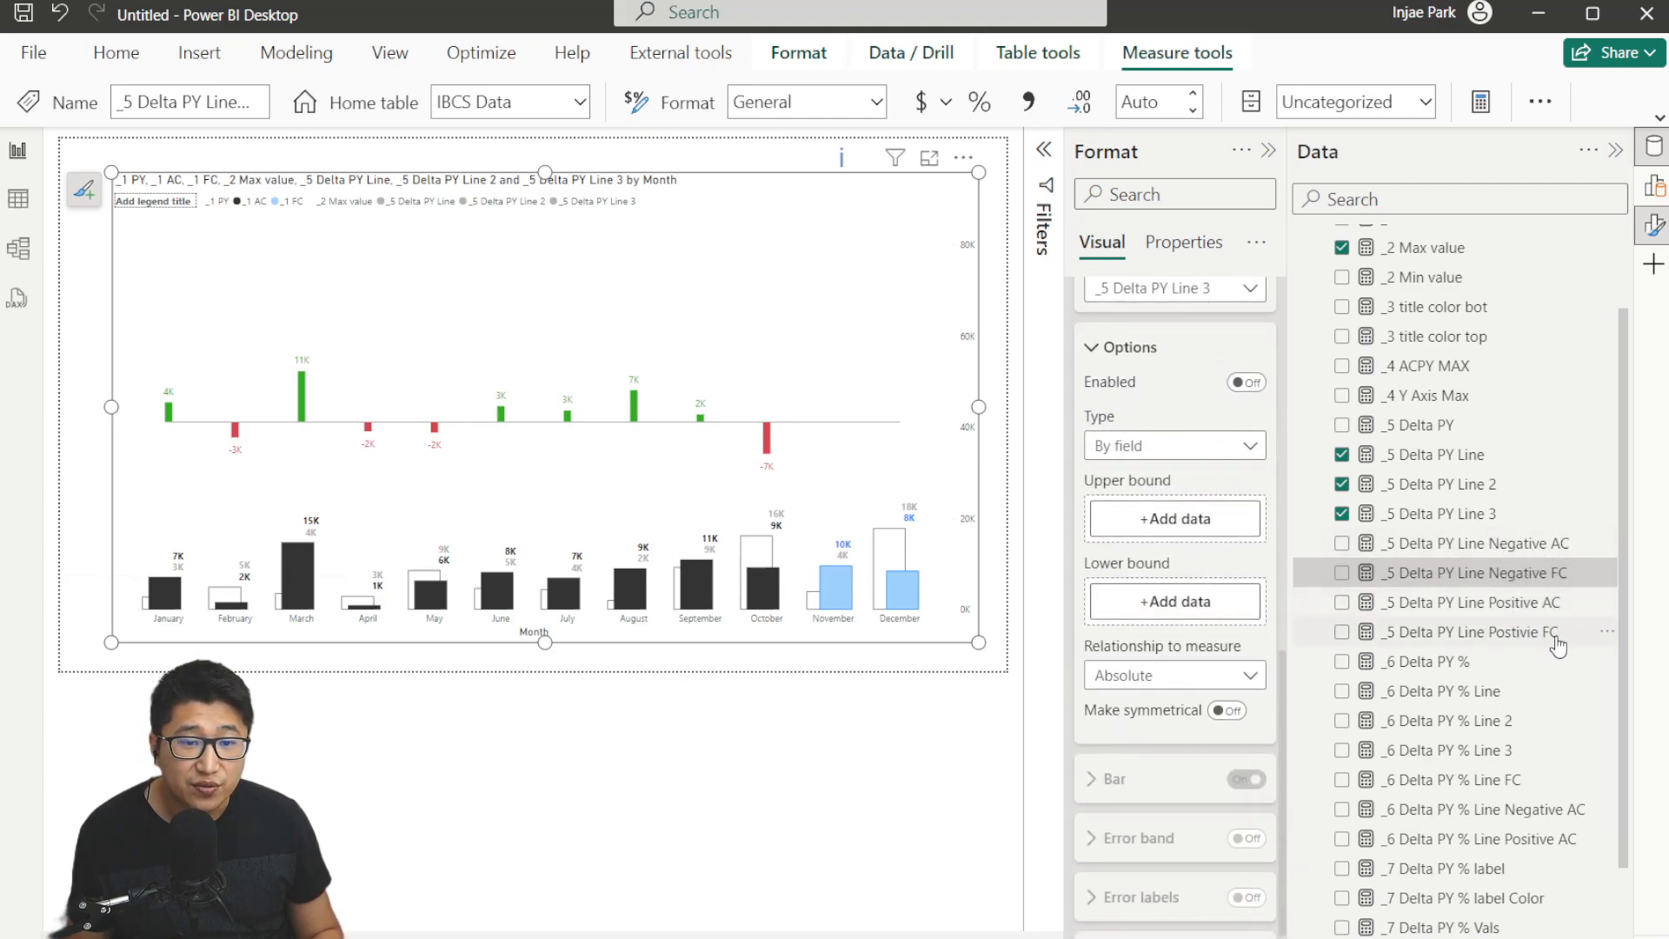
Rewrite the _5 Delta PY Line Negative FC measure as [_5 Delta PY Line] + [_5 Delta PY], commenting out its original formula.
click(1562, 576)
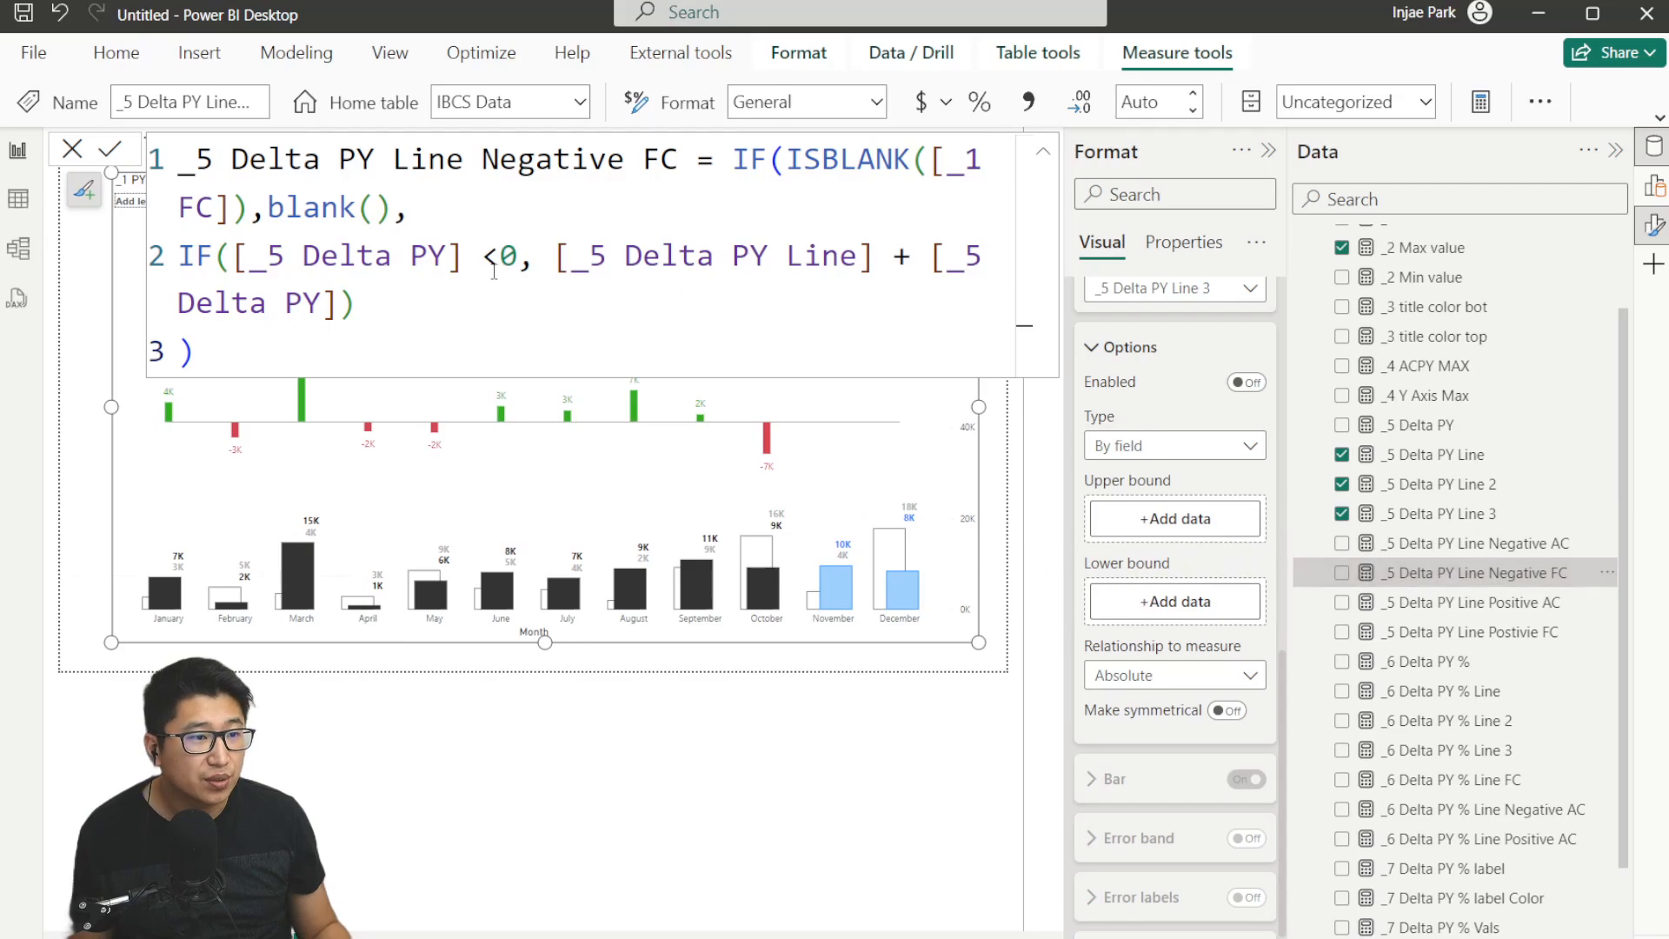
drag(554, 262, 593, 303)
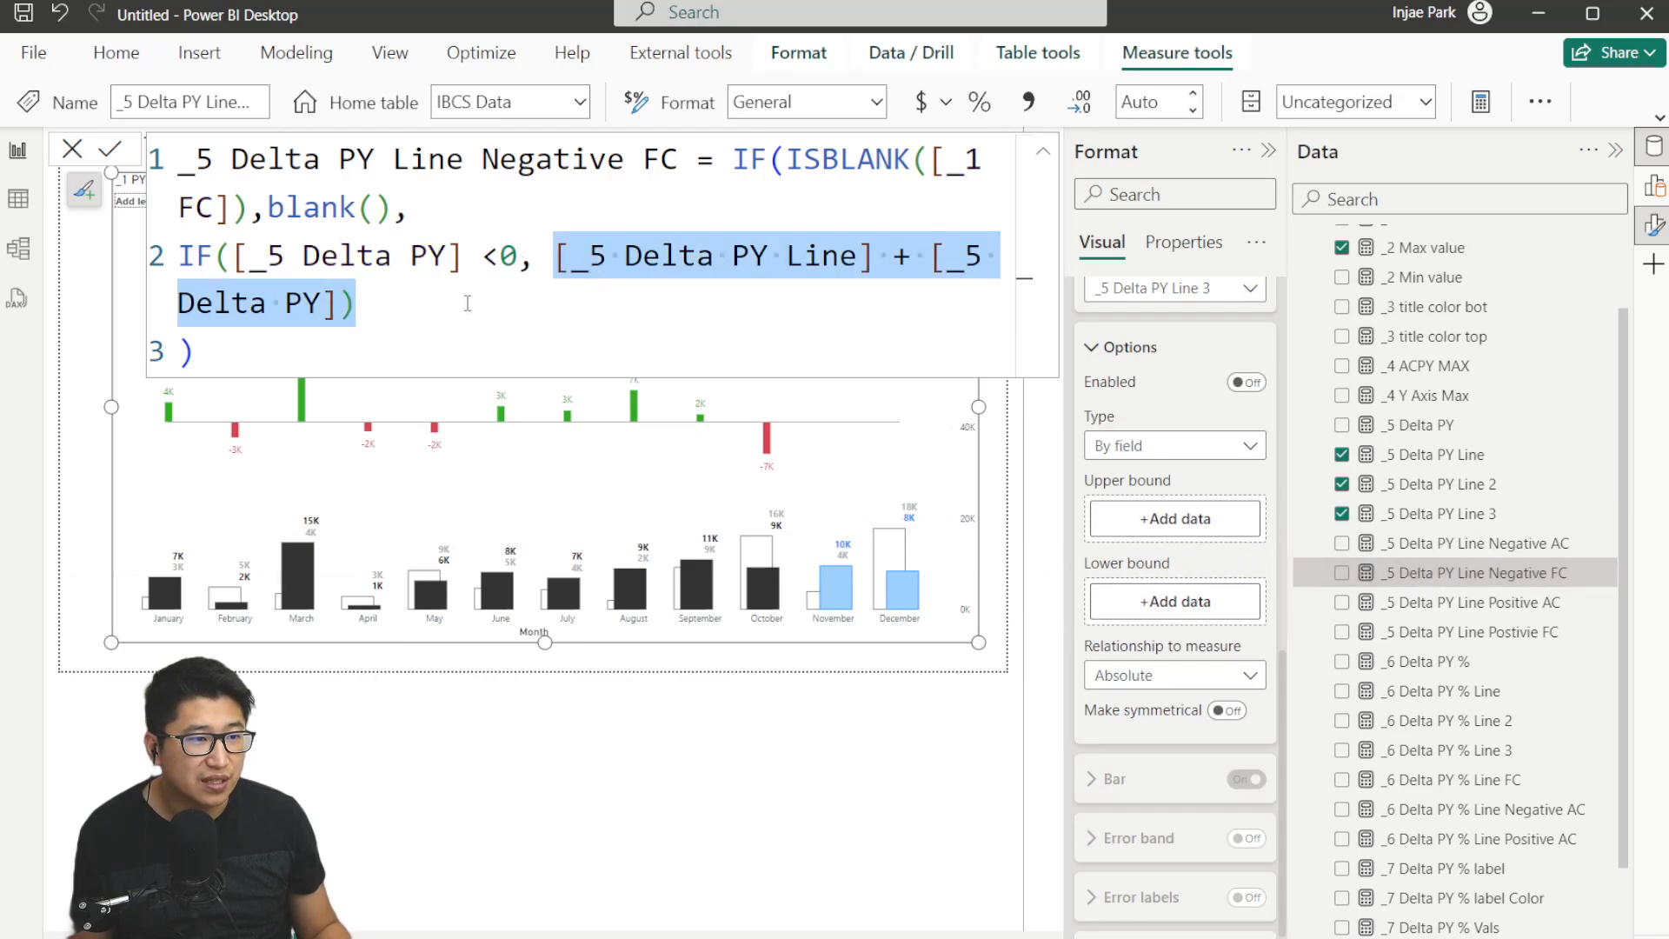
drag(467, 303, 341, 308)
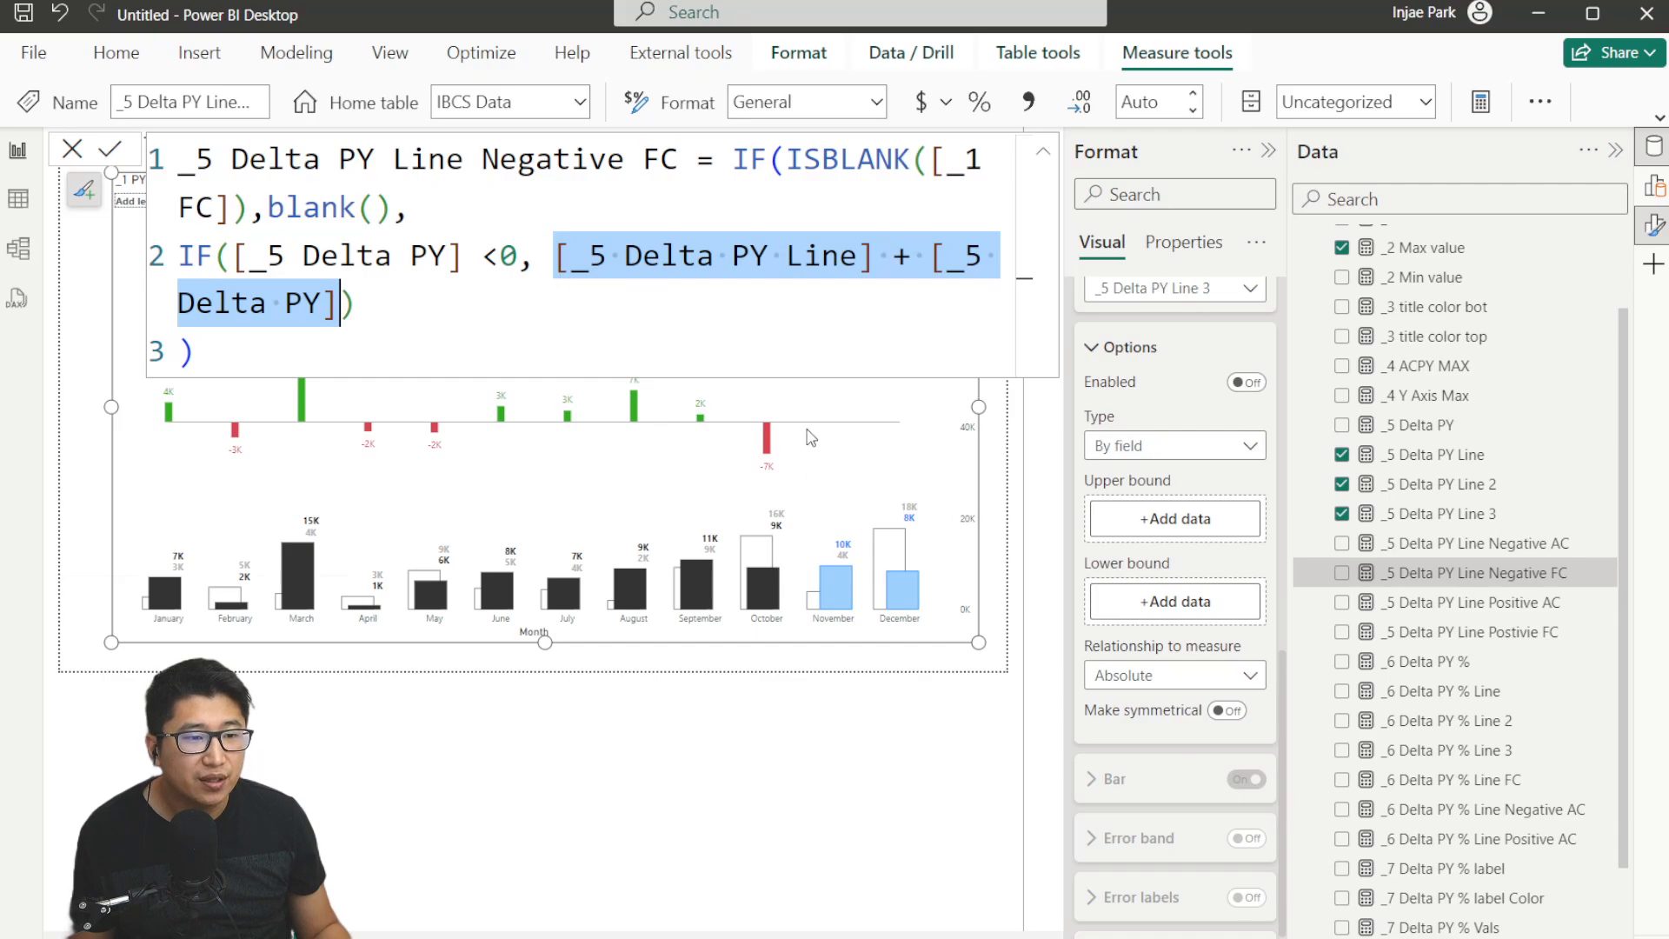
click(731, 155)
key(Return)
key(Return)
key(Return)
drag(197, 447, 179, 300)
key(ctrl+slash)
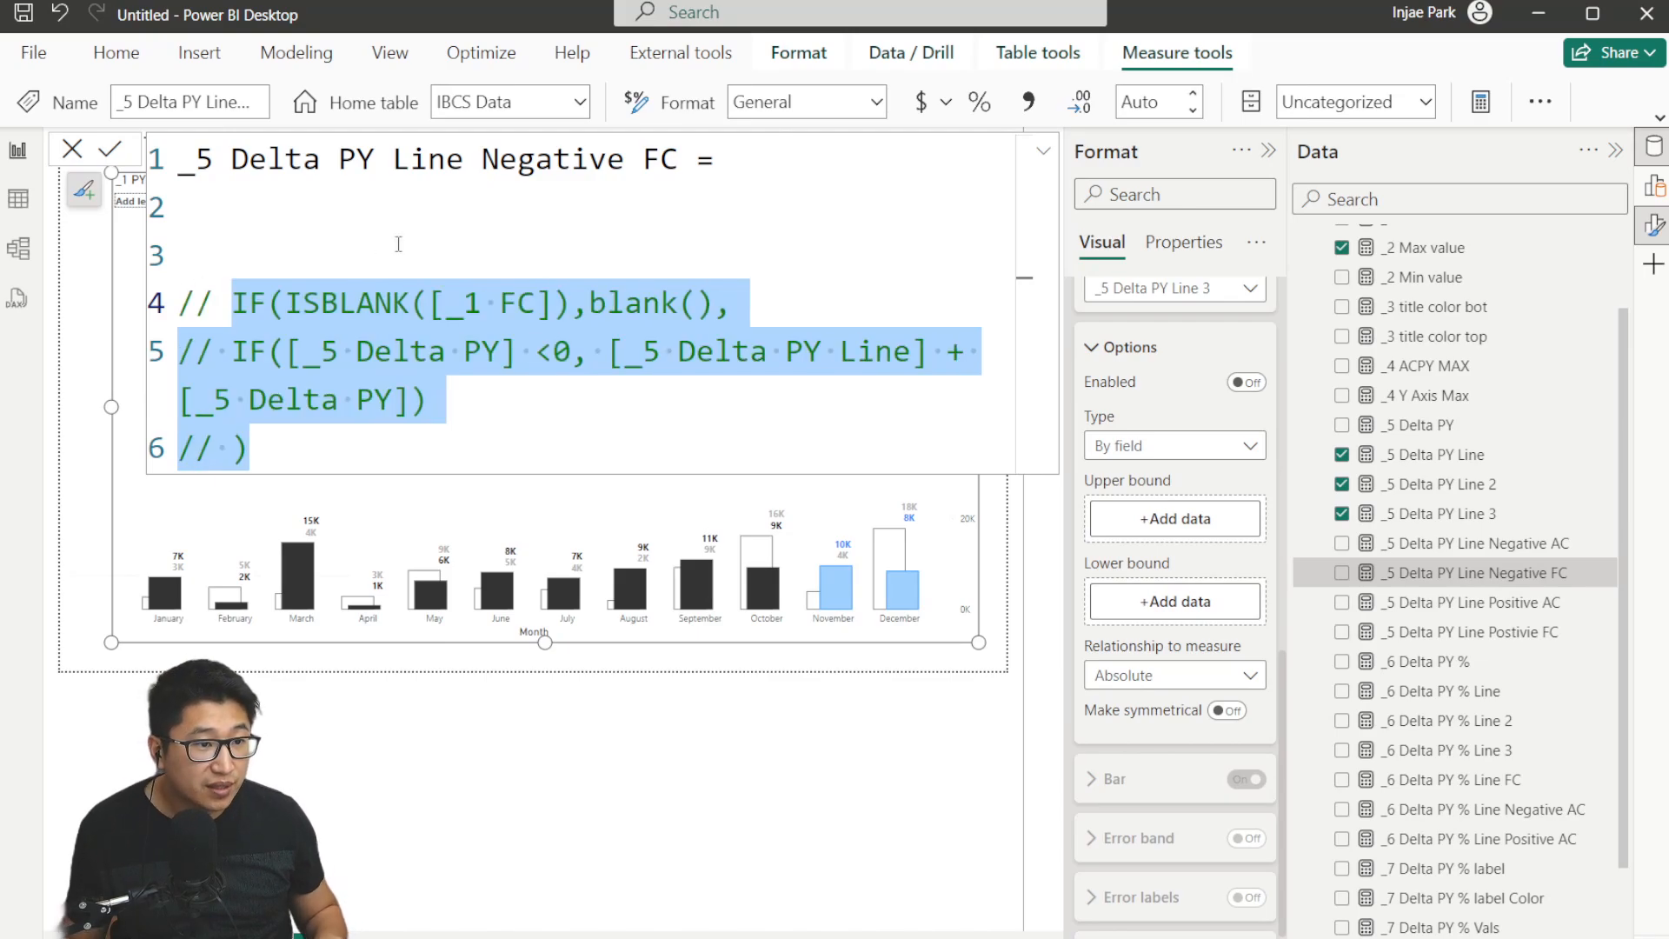
click(519, 351)
drag(611, 344, 416, 400)
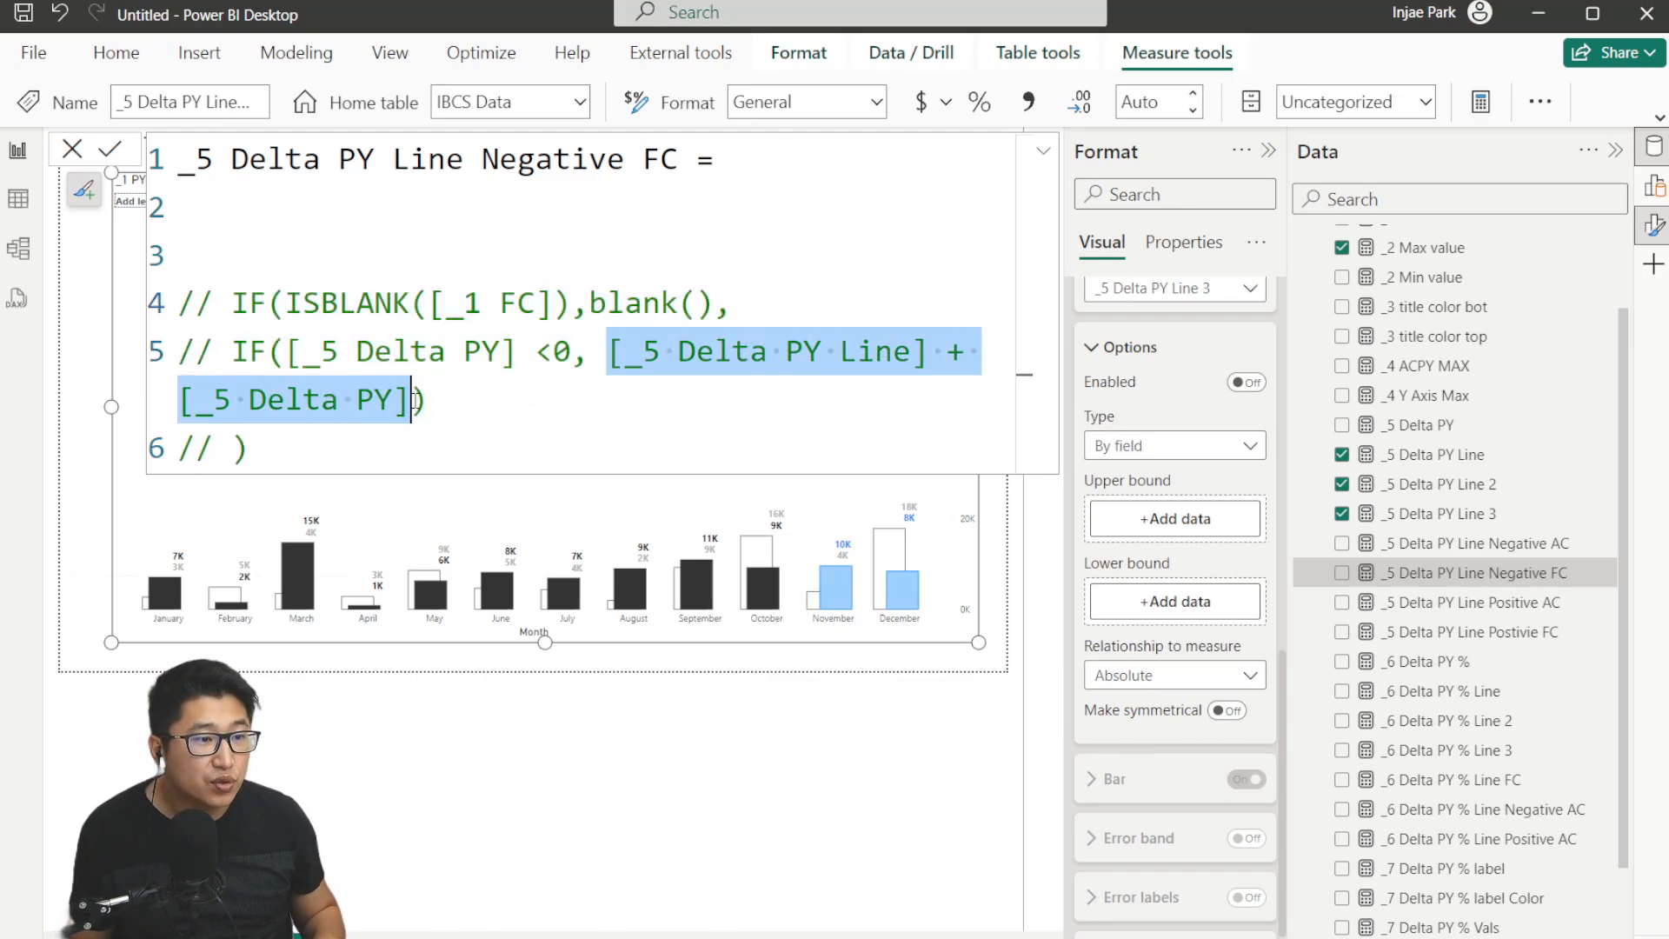
key(ctrl+c)
click(382, 208)
key(ctrl+v)
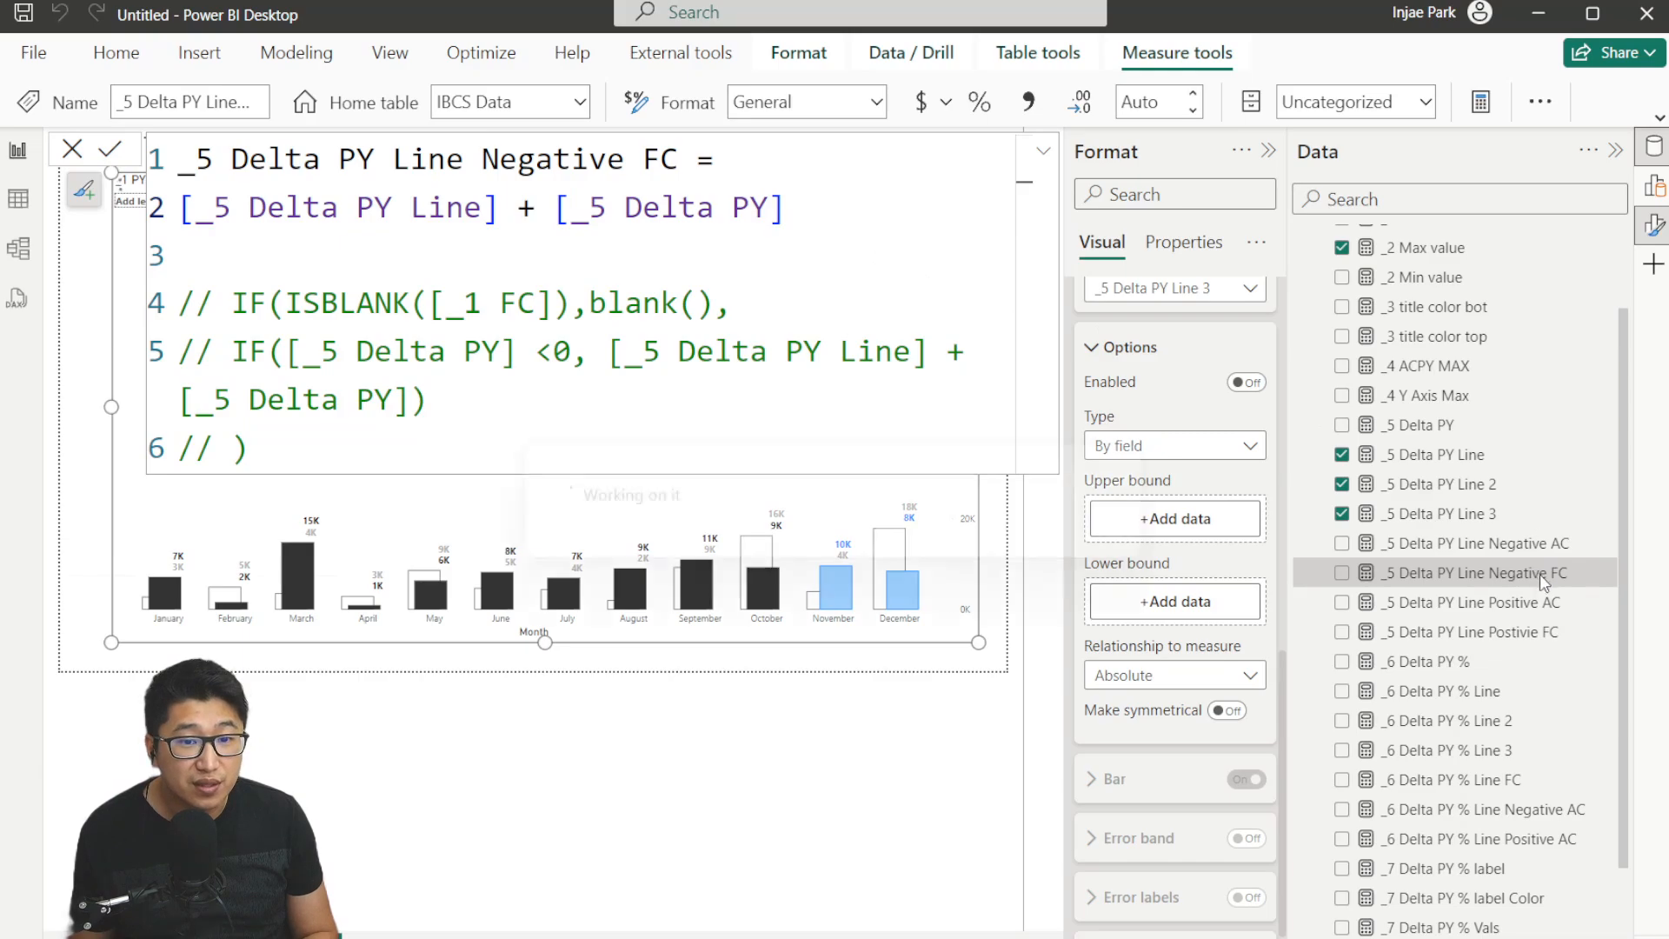
Use _5 Delta PY Line Negative FC as this series' error bar upper bound and turn on its error labels.
drag(1530, 572, 1175, 522)
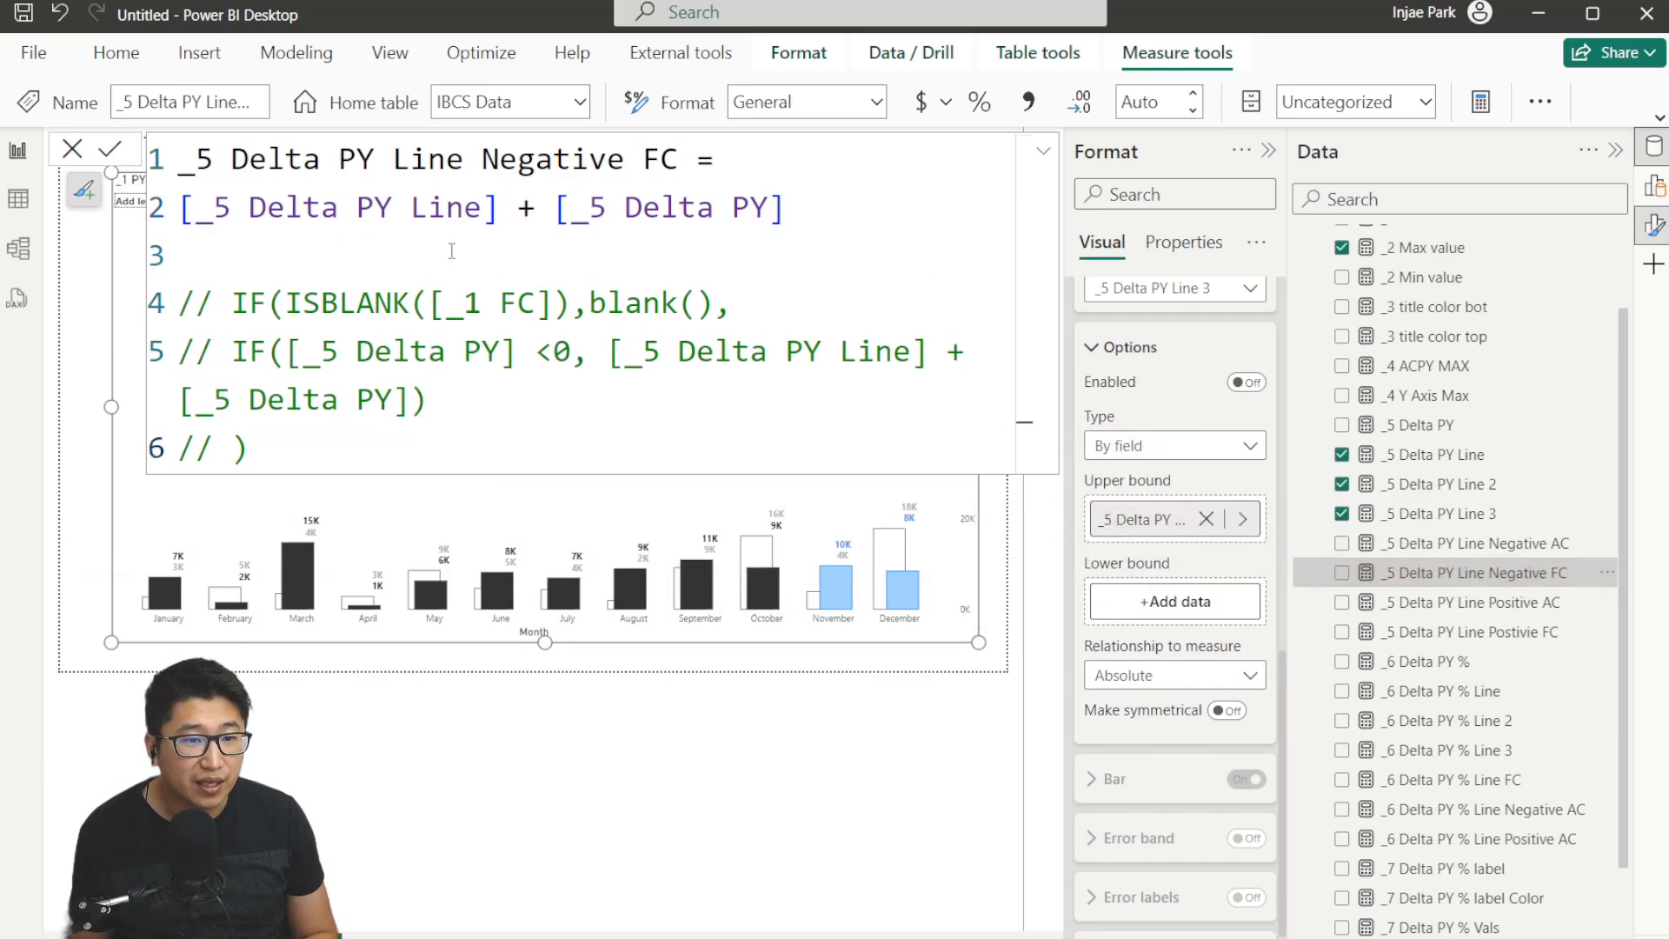
click(68, 146)
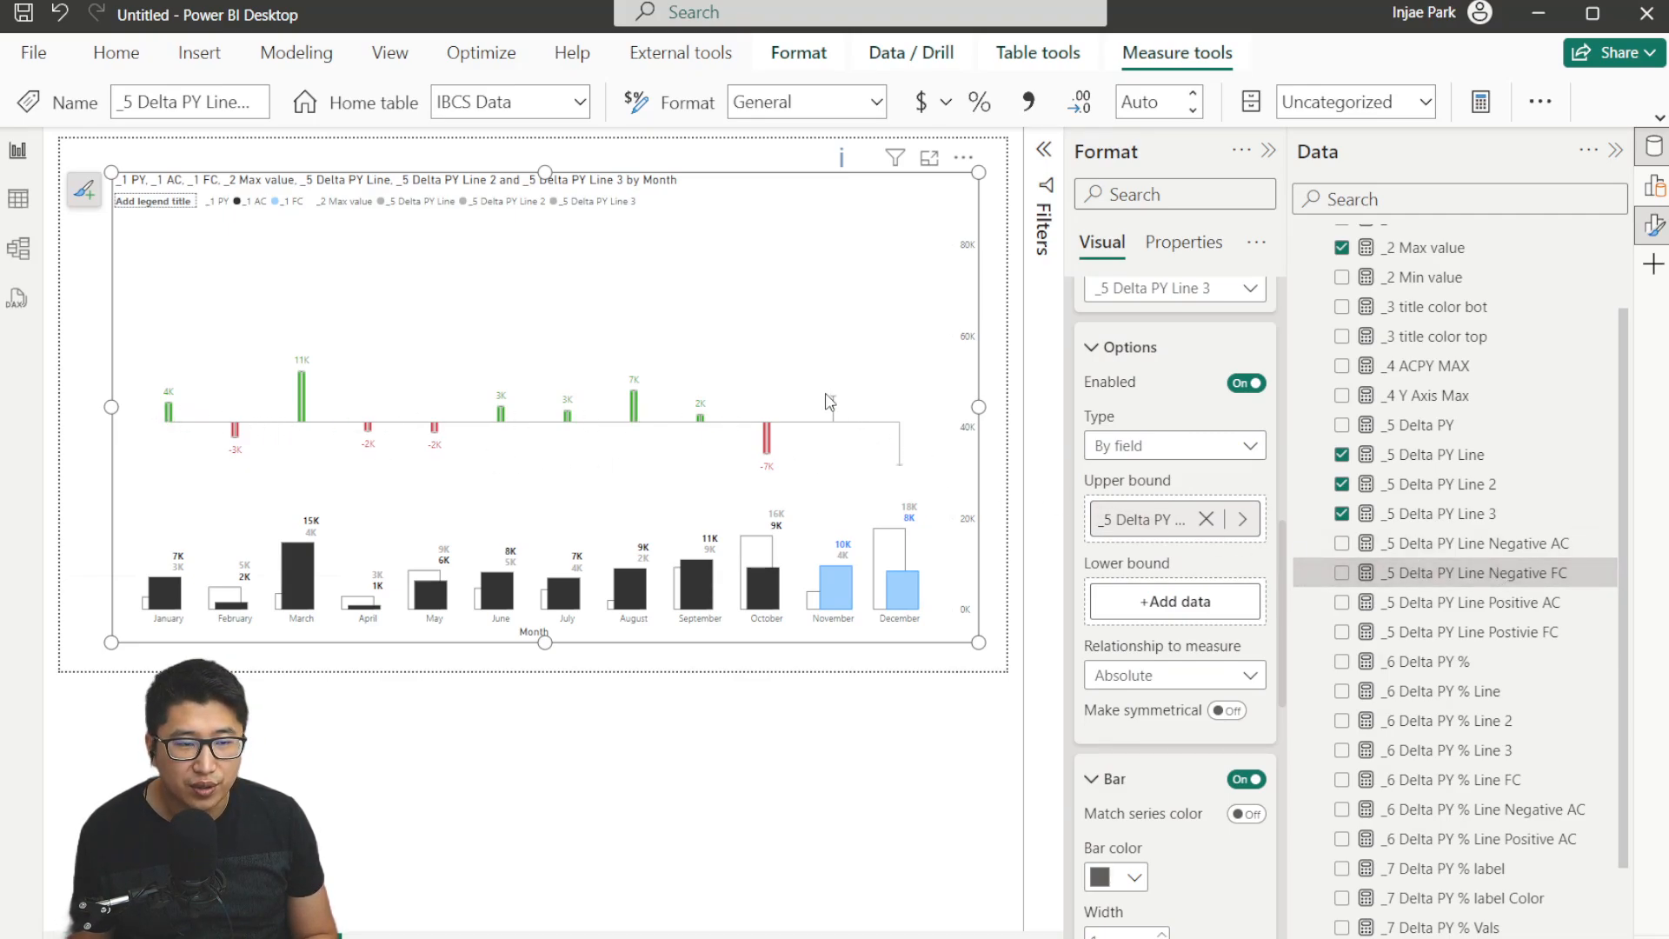
scroll(1252, 765, down, 8)
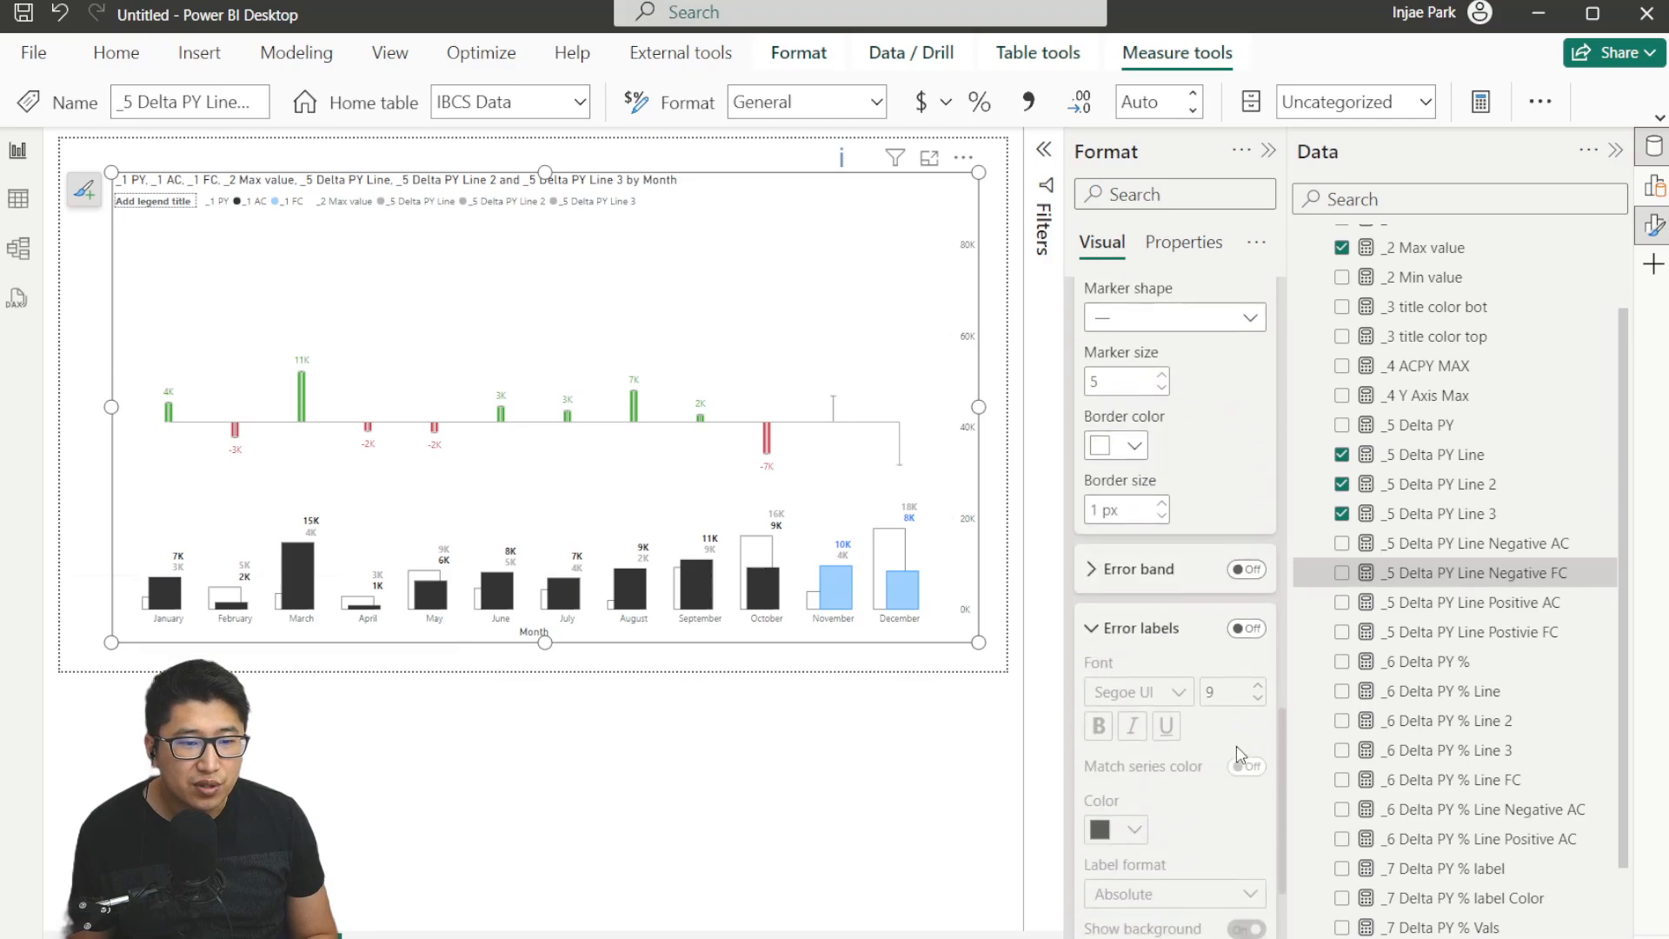
click(1248, 596)
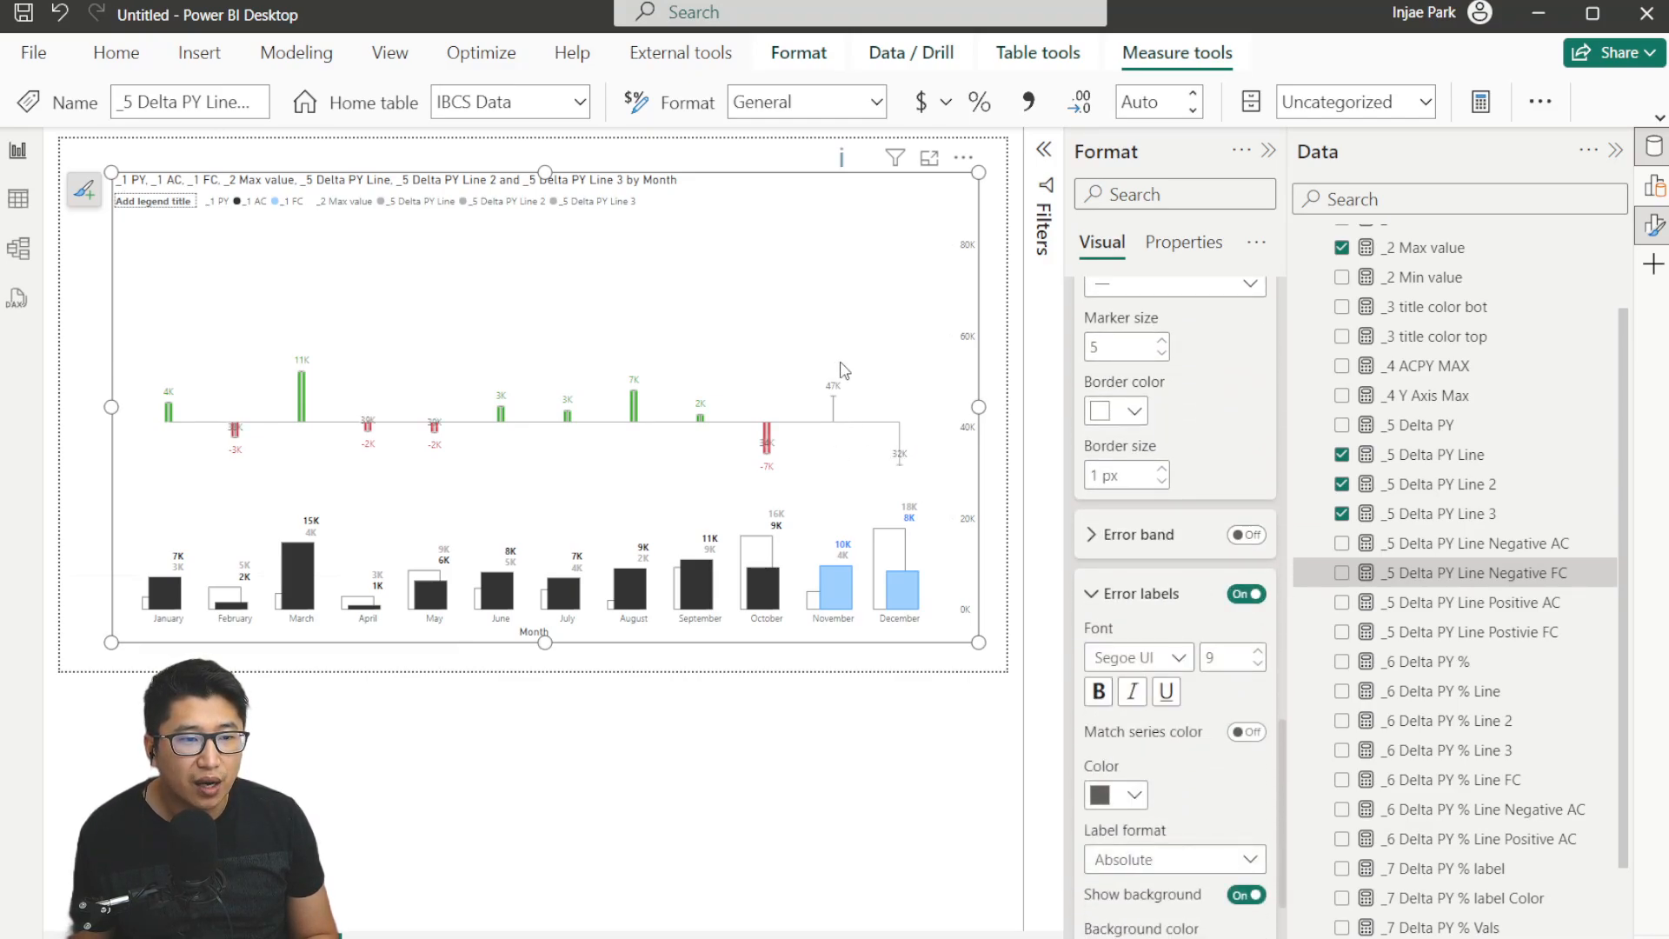
Turn the error labels for the _5 Delta PY Line 3 series off again.
scroll(1225, 565, up, 8)
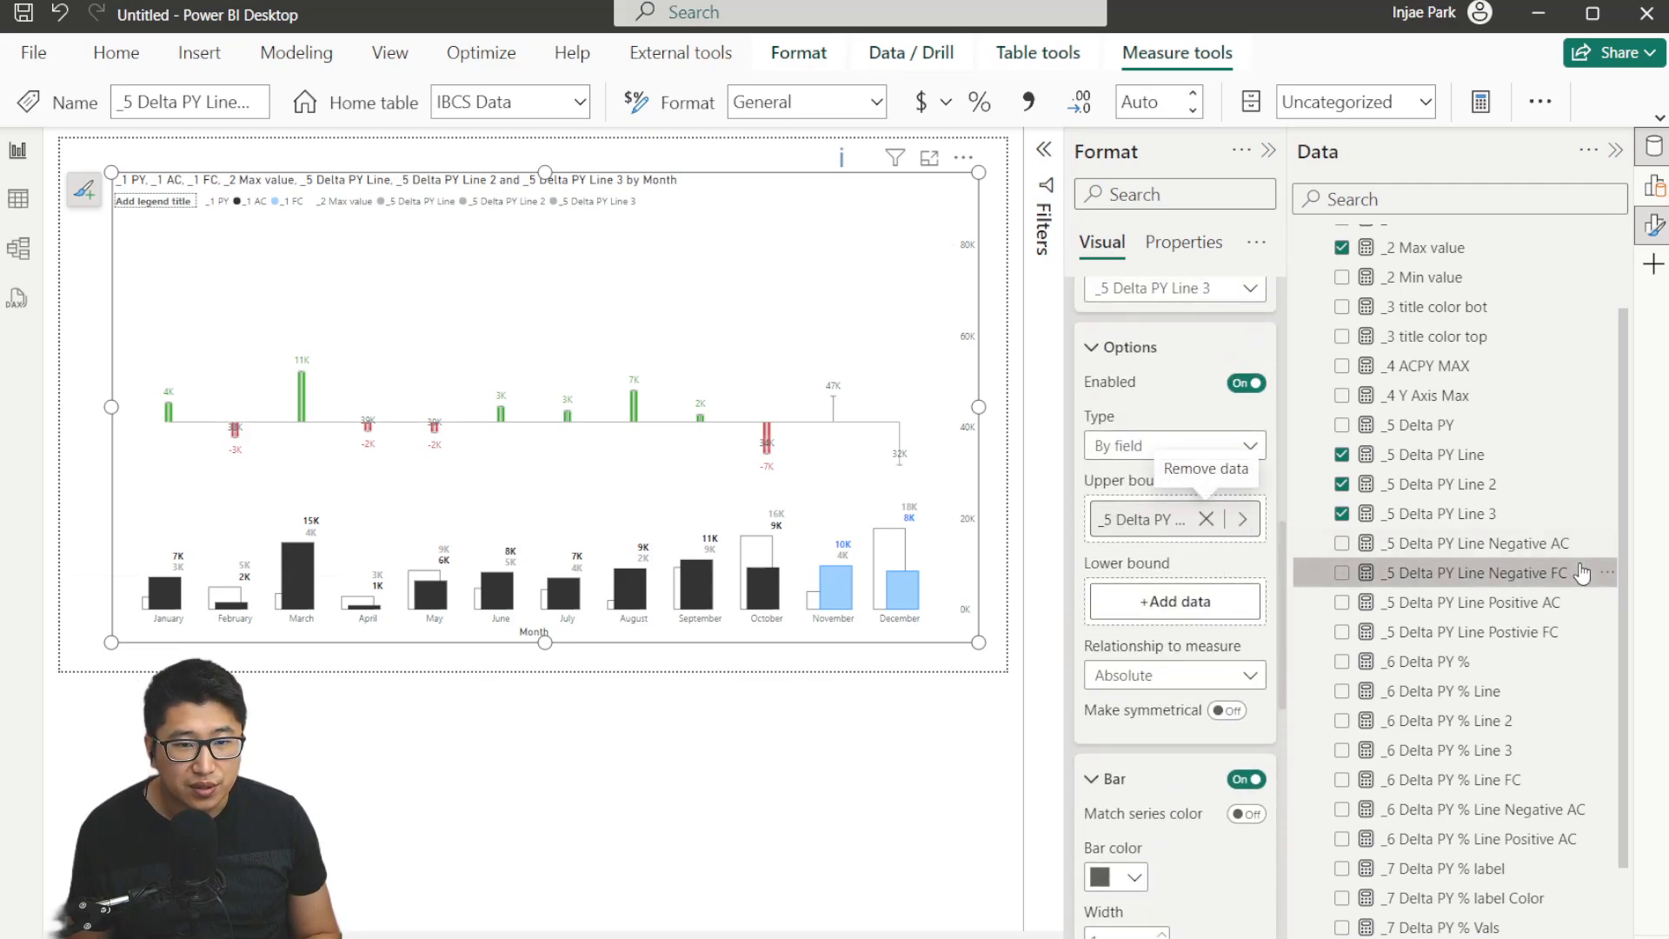
scroll(1226, 553, down, 7)
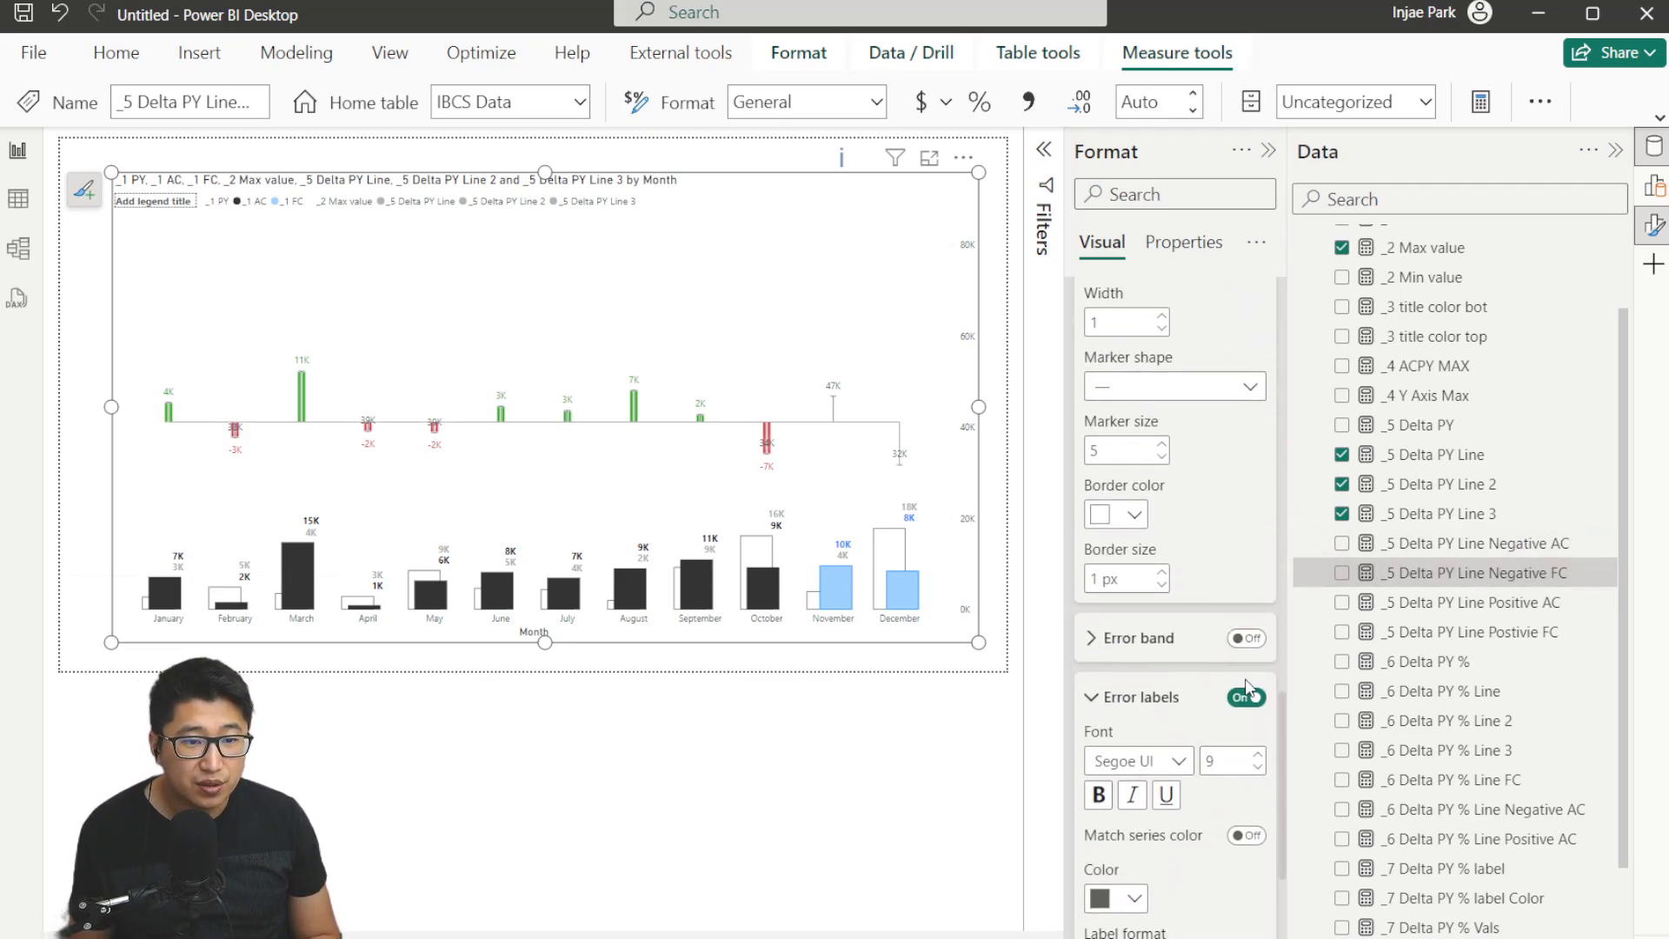
click(1246, 697)
scroll(1232, 642, up, 5)
scroll(1391, 661, up, 2)
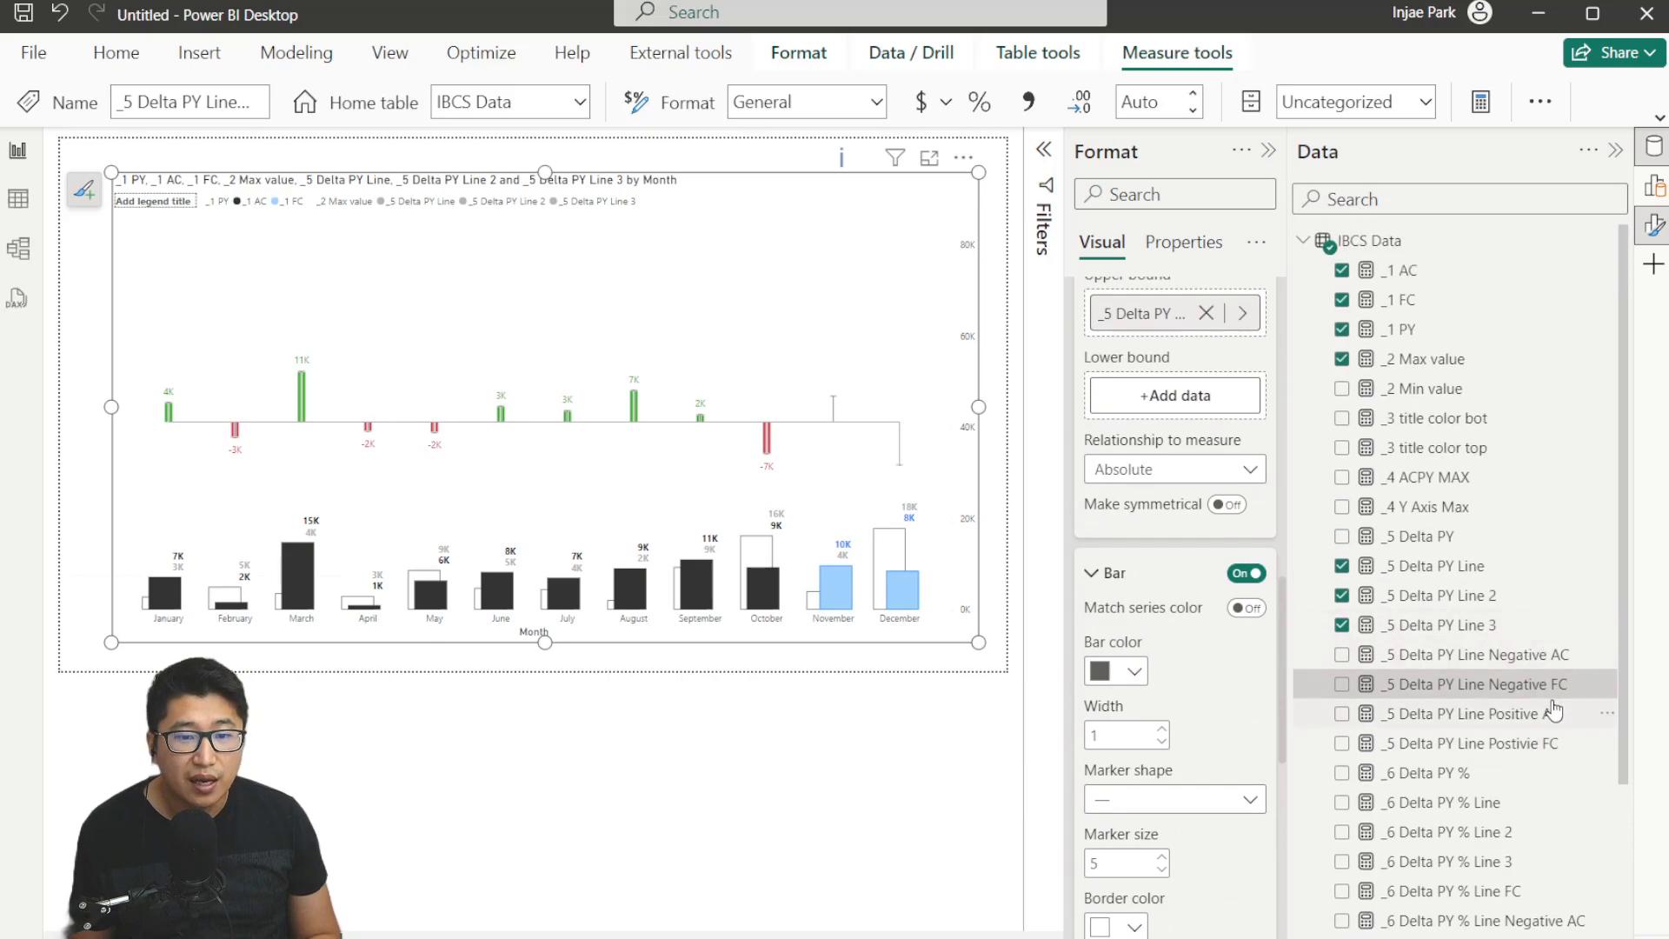
Restore the original IF formula of the _5 Delta PY Line Negative FC measure by uncommenting it.
click(1425, 684)
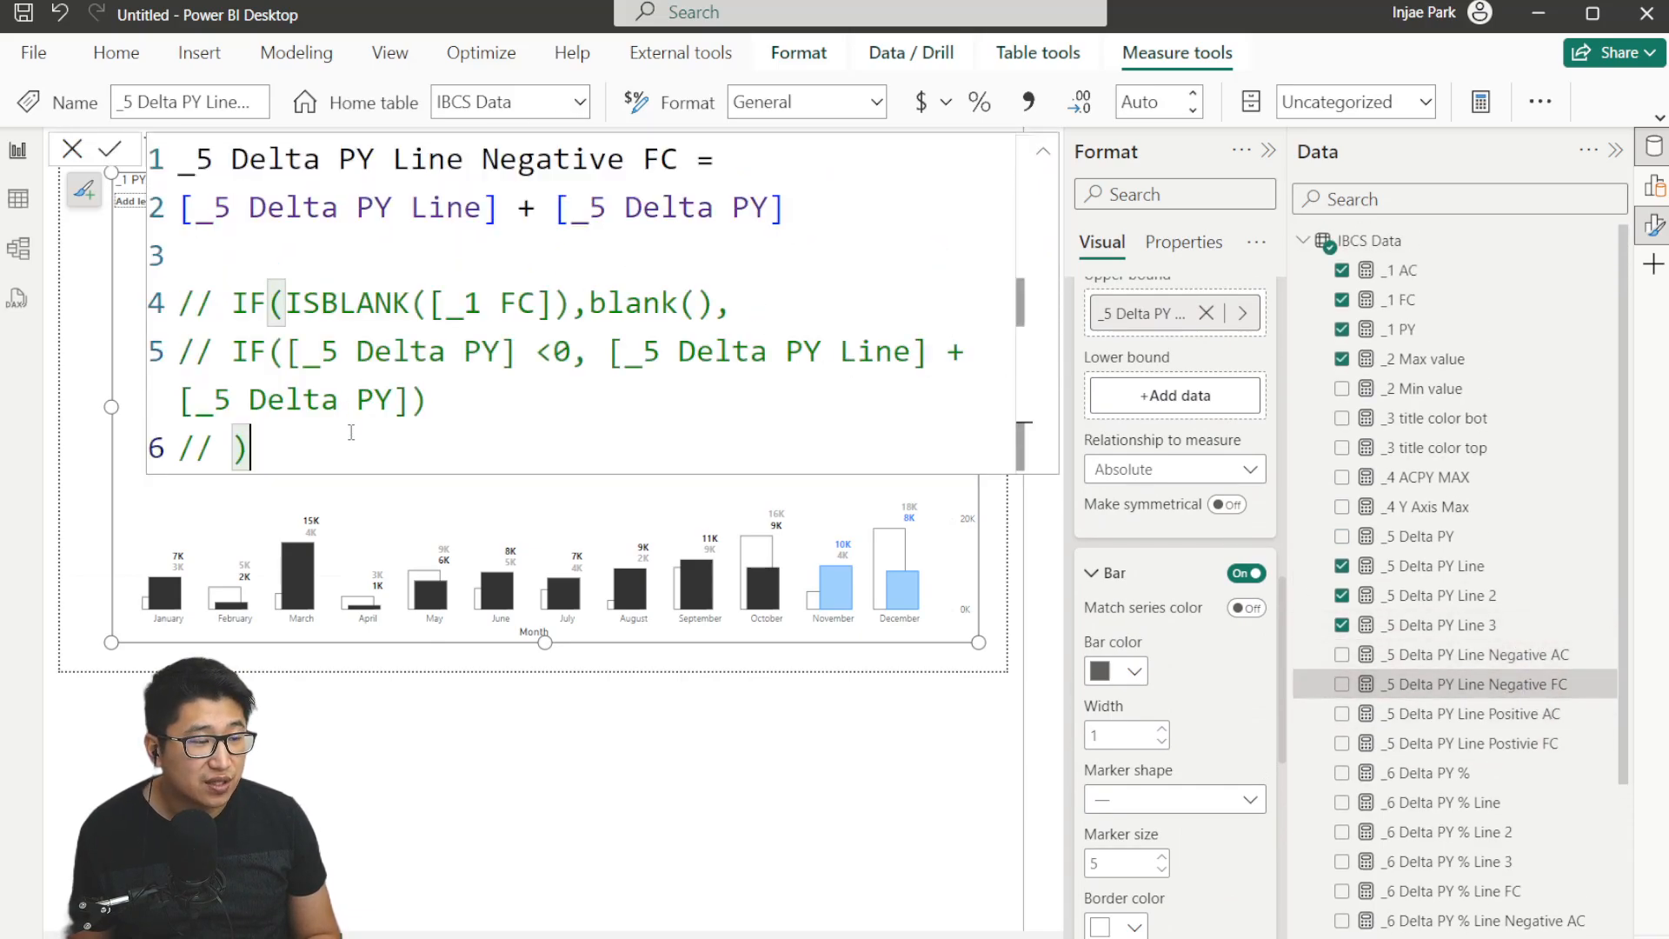
drag(351, 432, 178, 302)
key(ctrl+slash)
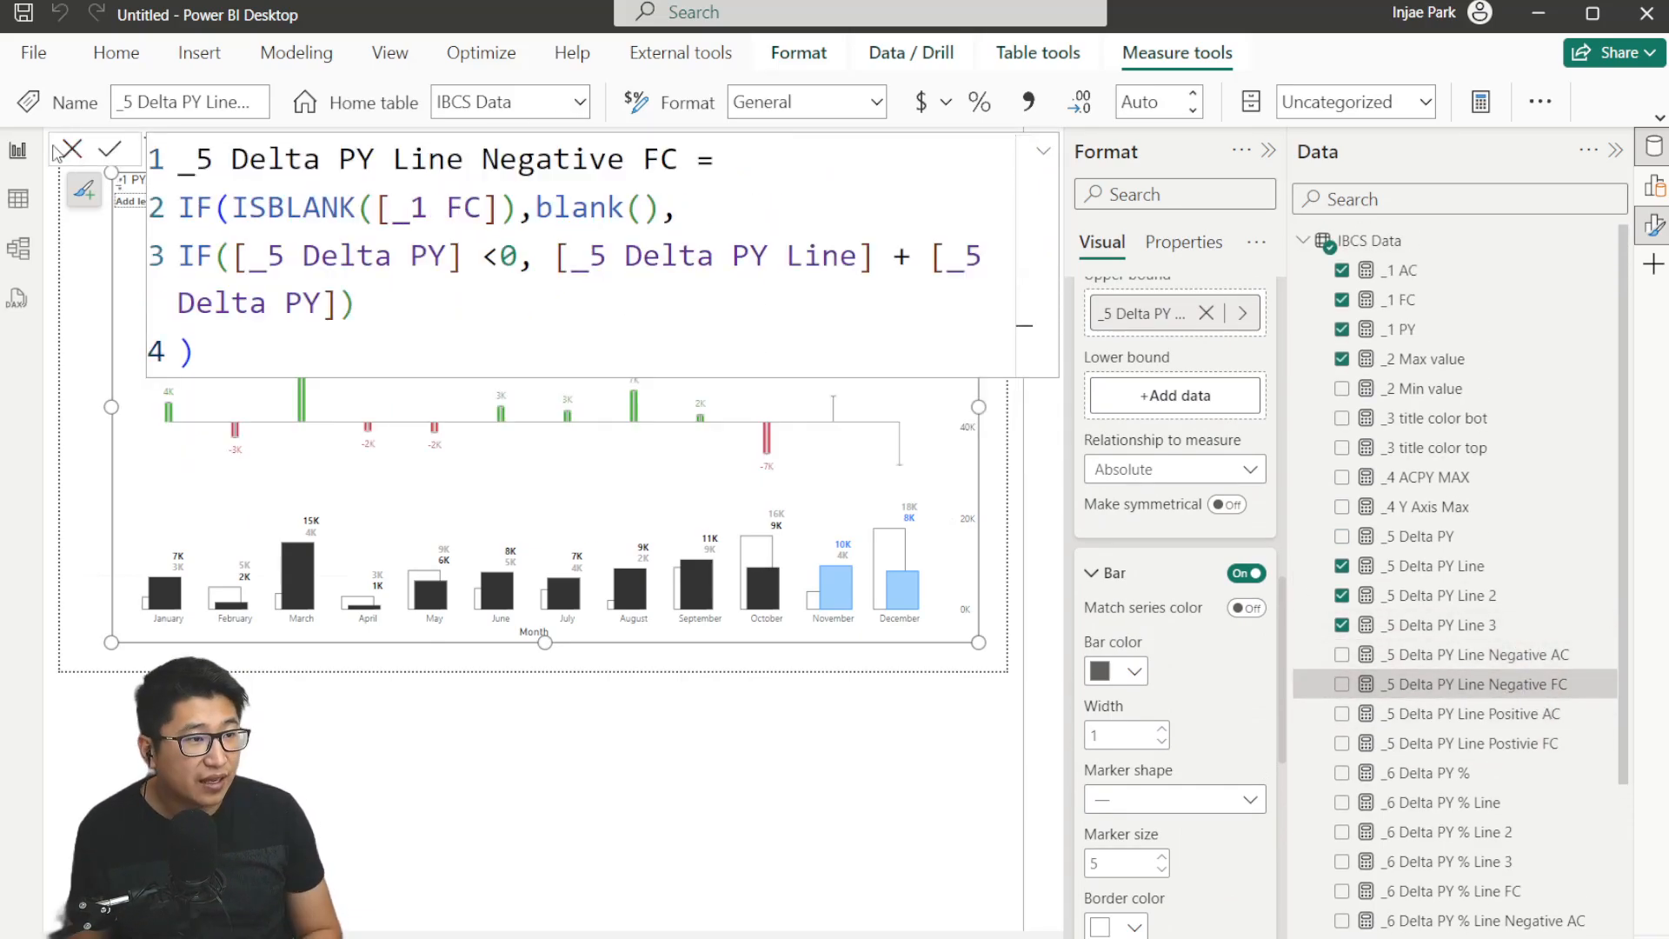
click(70, 150)
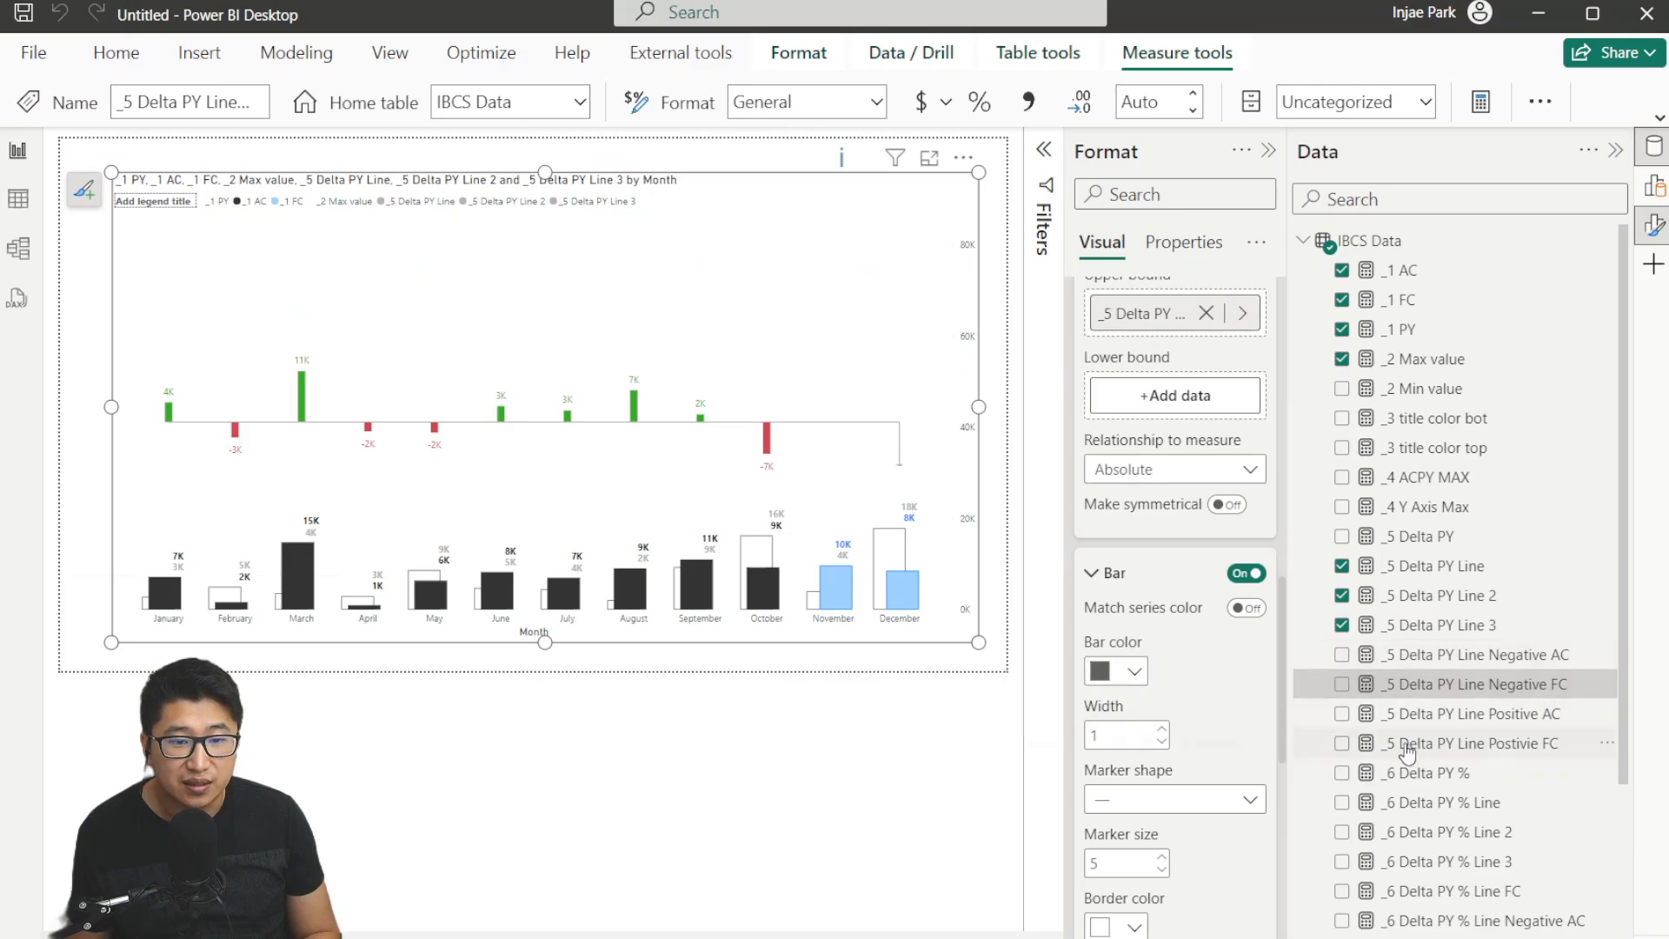
Set this series' error bar lower bound to _5 Delta PY Line Postivie FC and turn error labels back on.
scroll(1168, 491, up, 1)
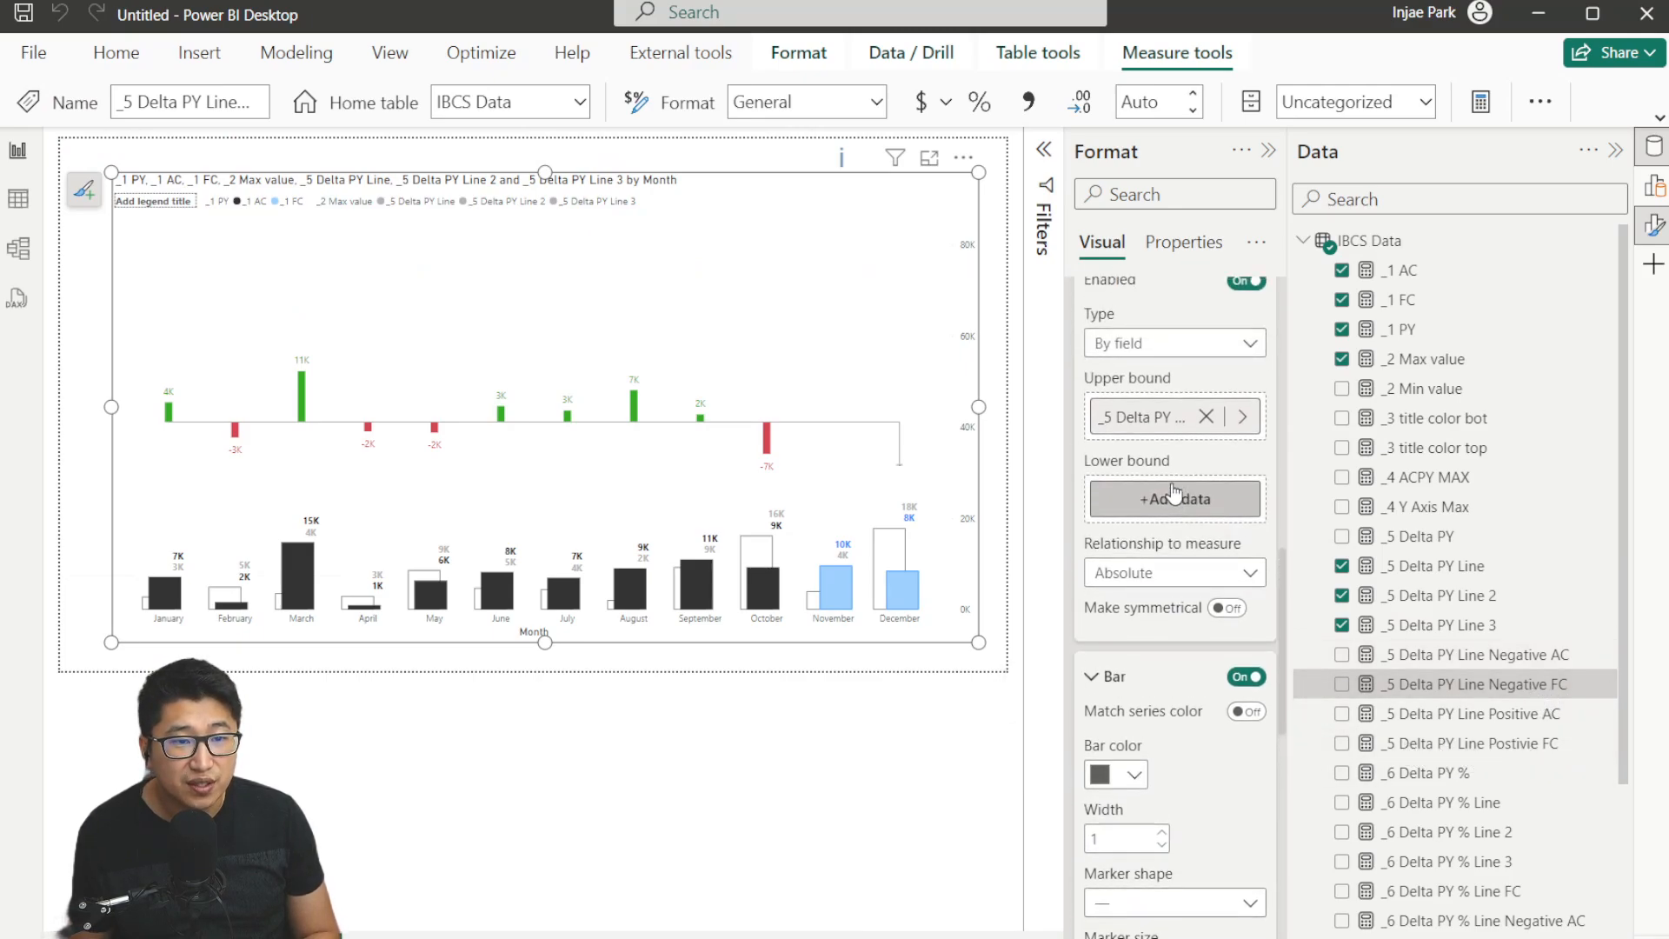
drag(1522, 750, 1166, 497)
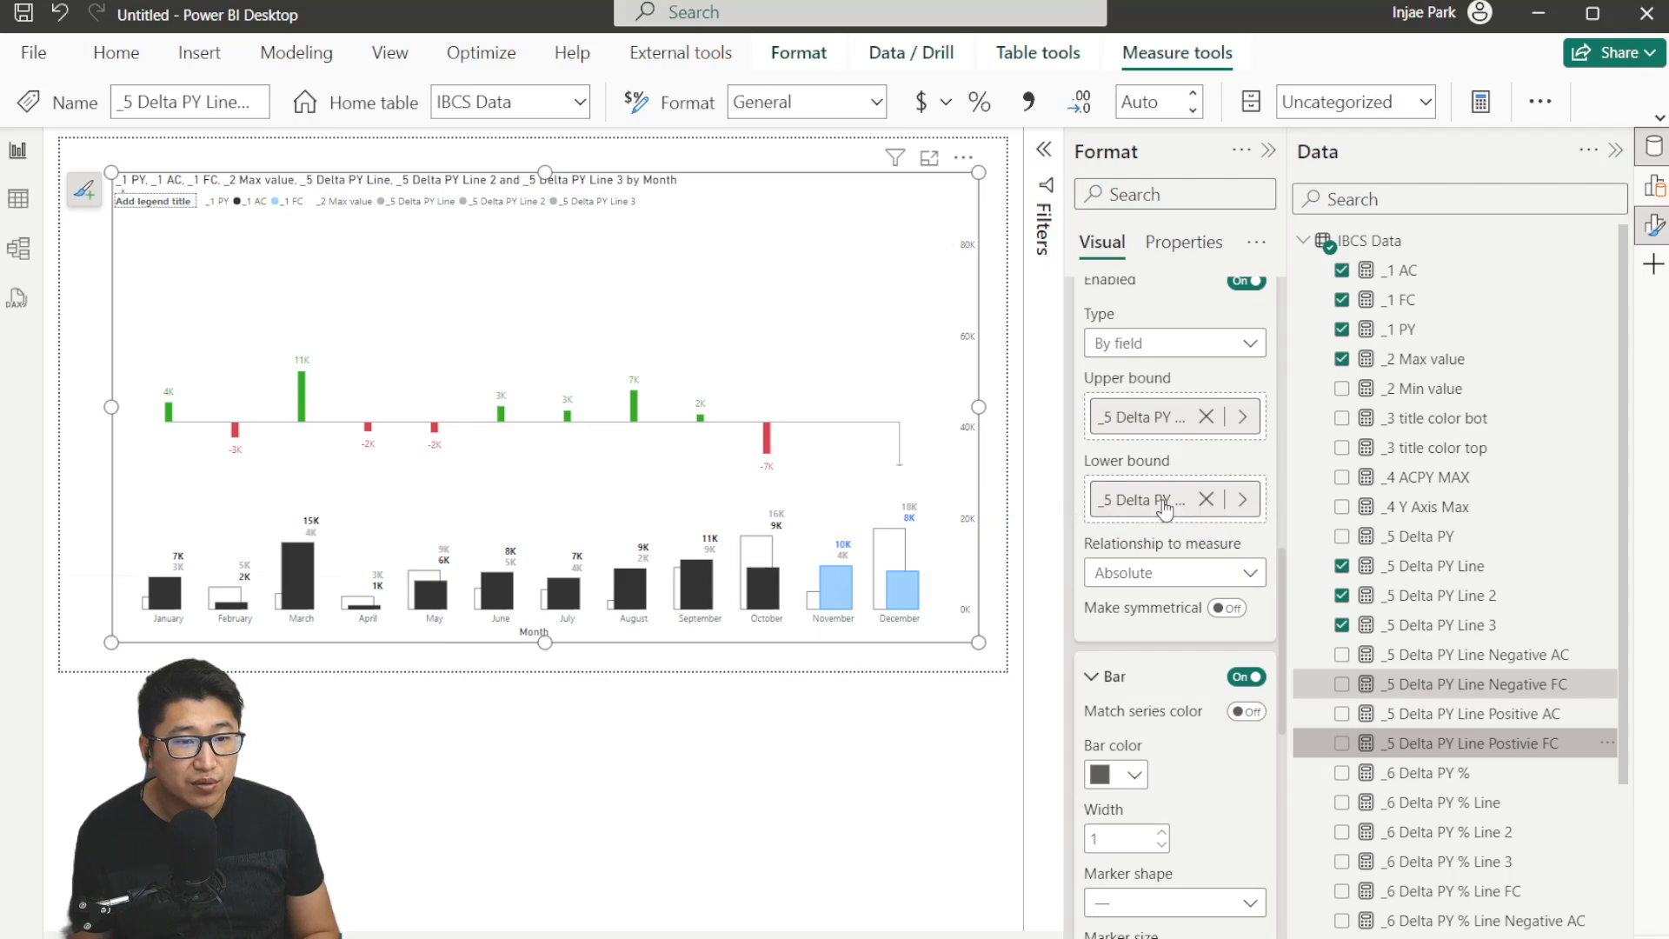
scroll(1181, 588, down, 4)
scroll(1252, 539, down, 3)
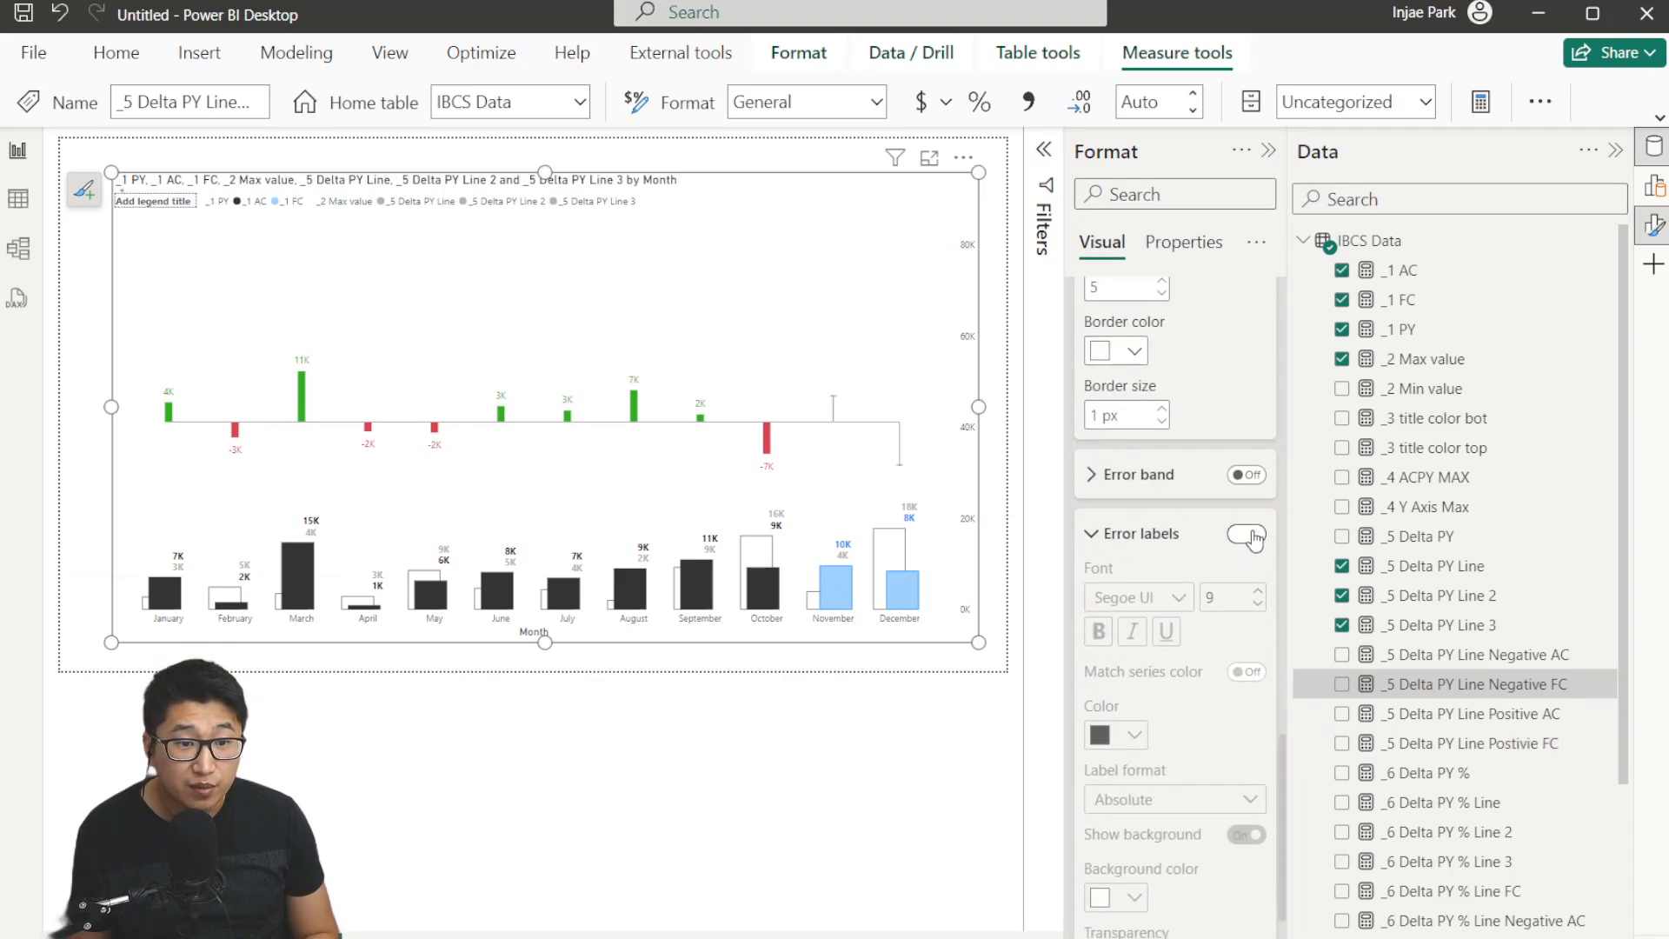
click(1253, 536)
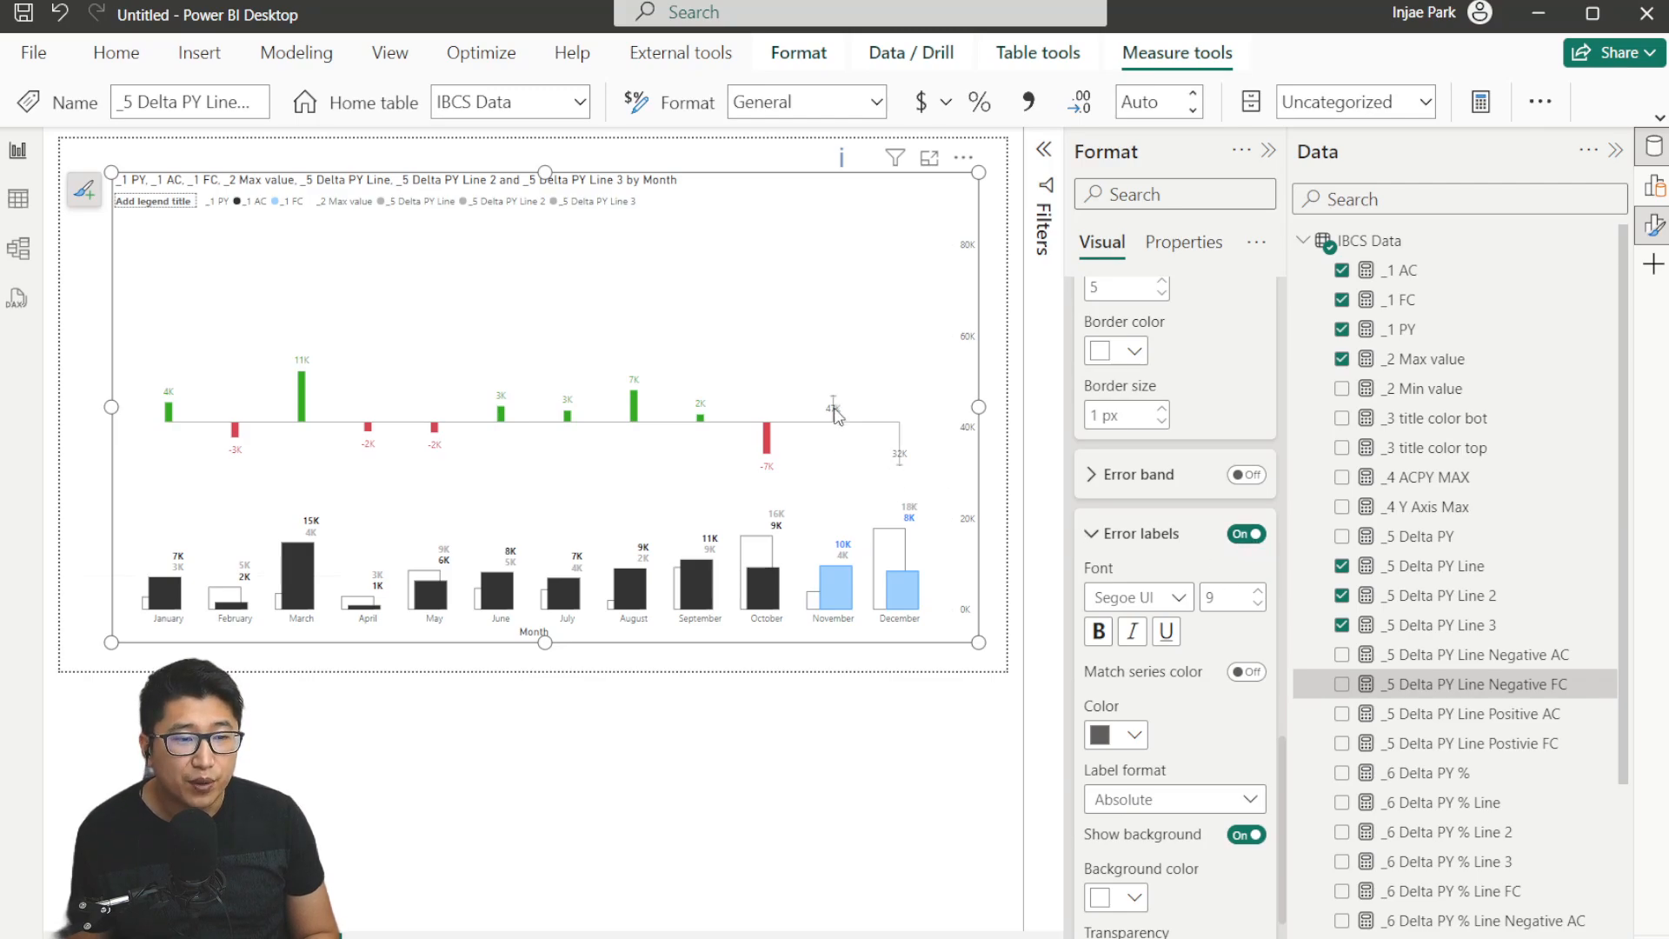
scroll(1214, 543, up, 10)
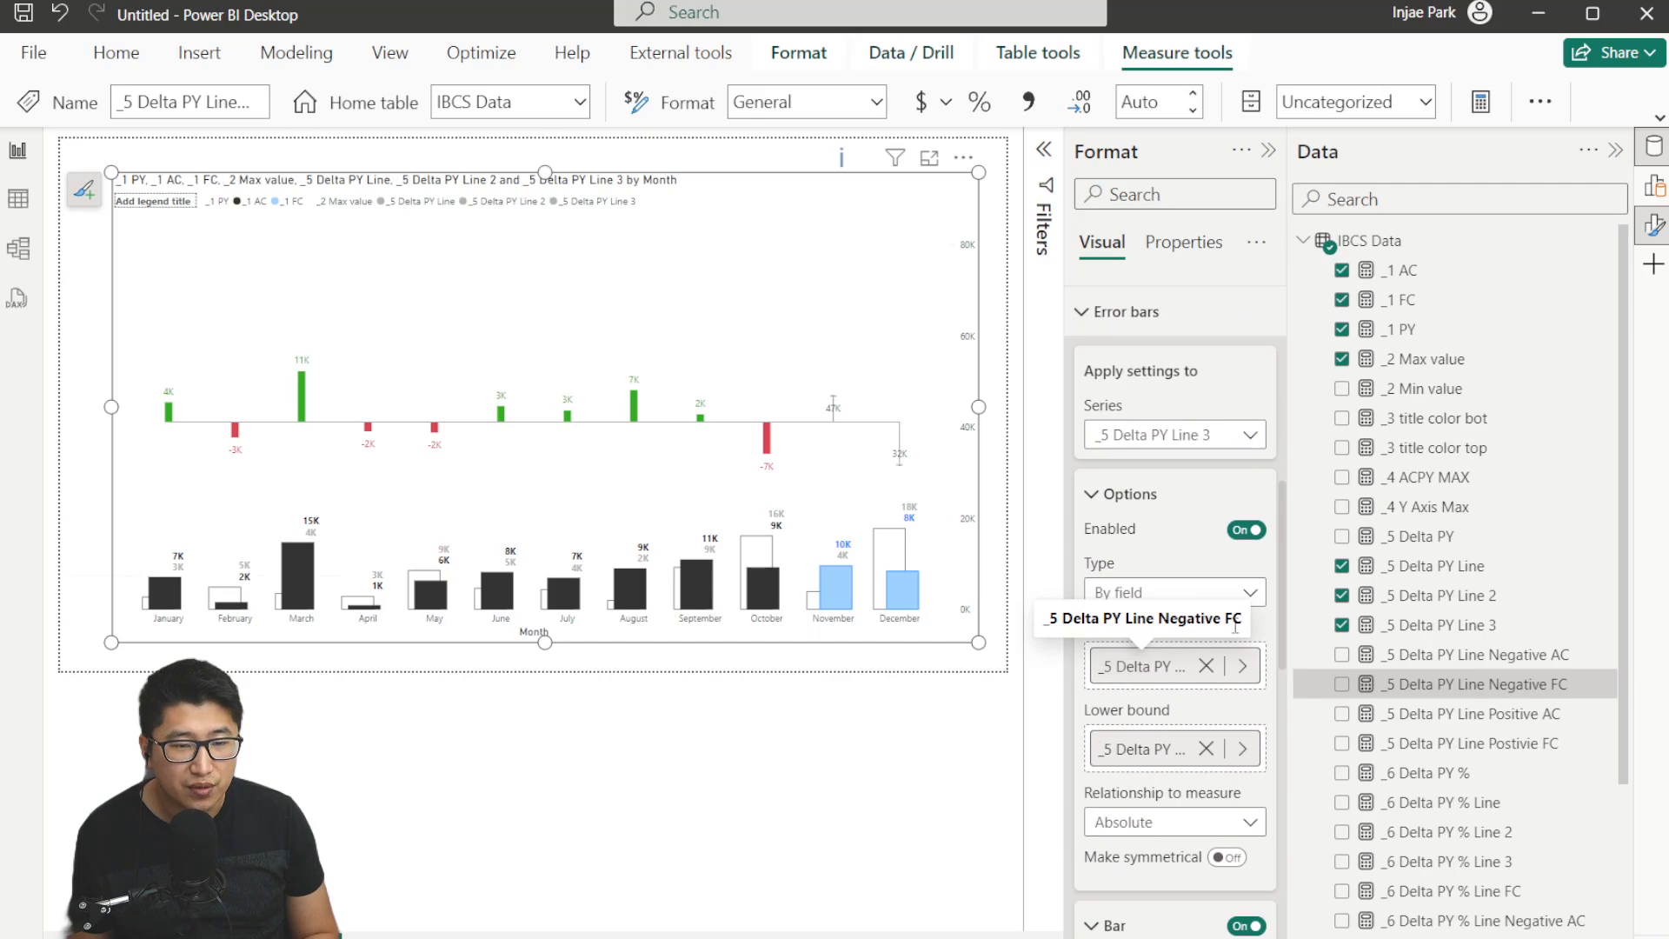
Replace the error bar upper bound with the _5 Delta PY Line Postivie FC measure.
click(1206, 666)
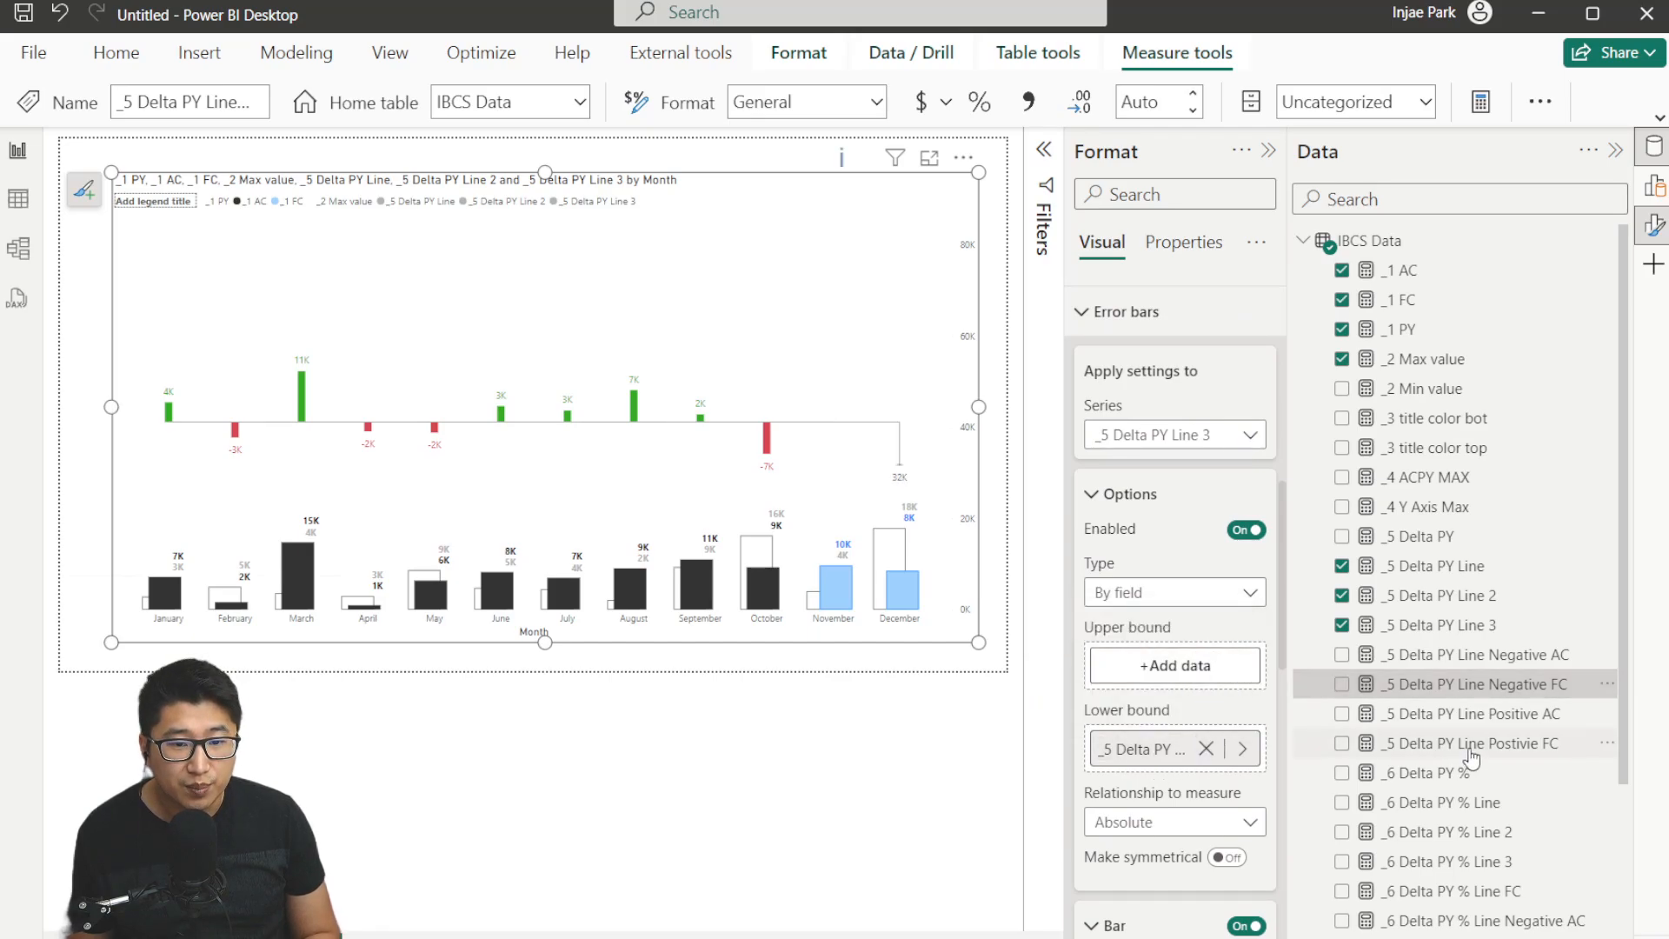
drag(1469, 744, 1199, 665)
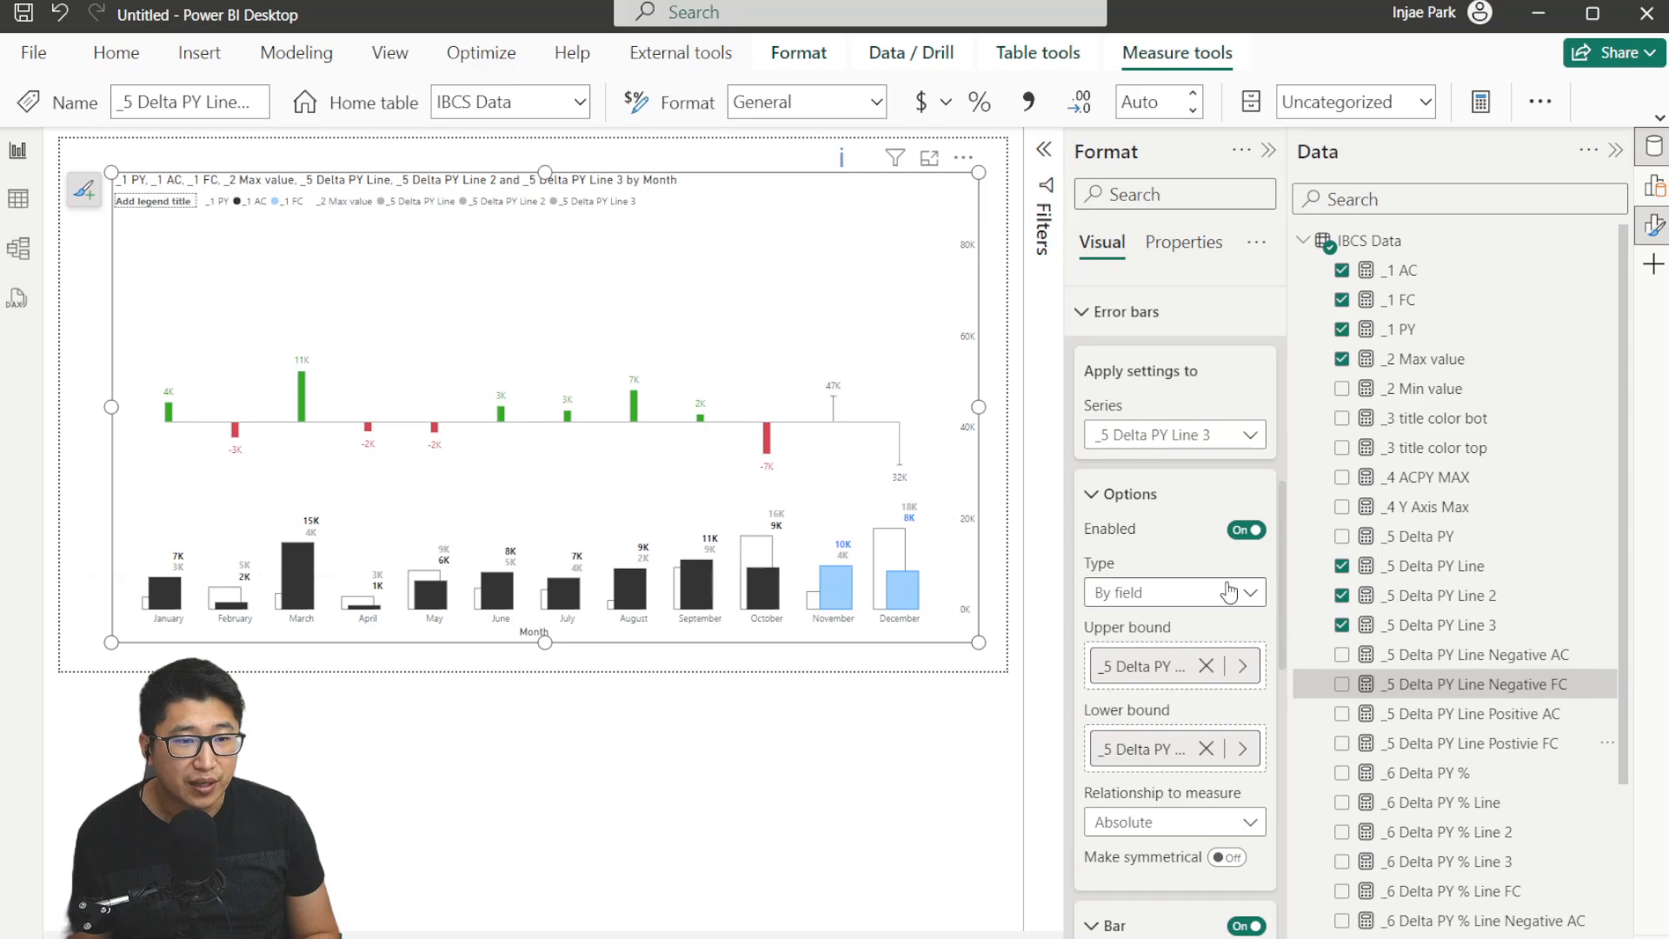
scroll(1165, 539, down, 1)
click(1167, 387)
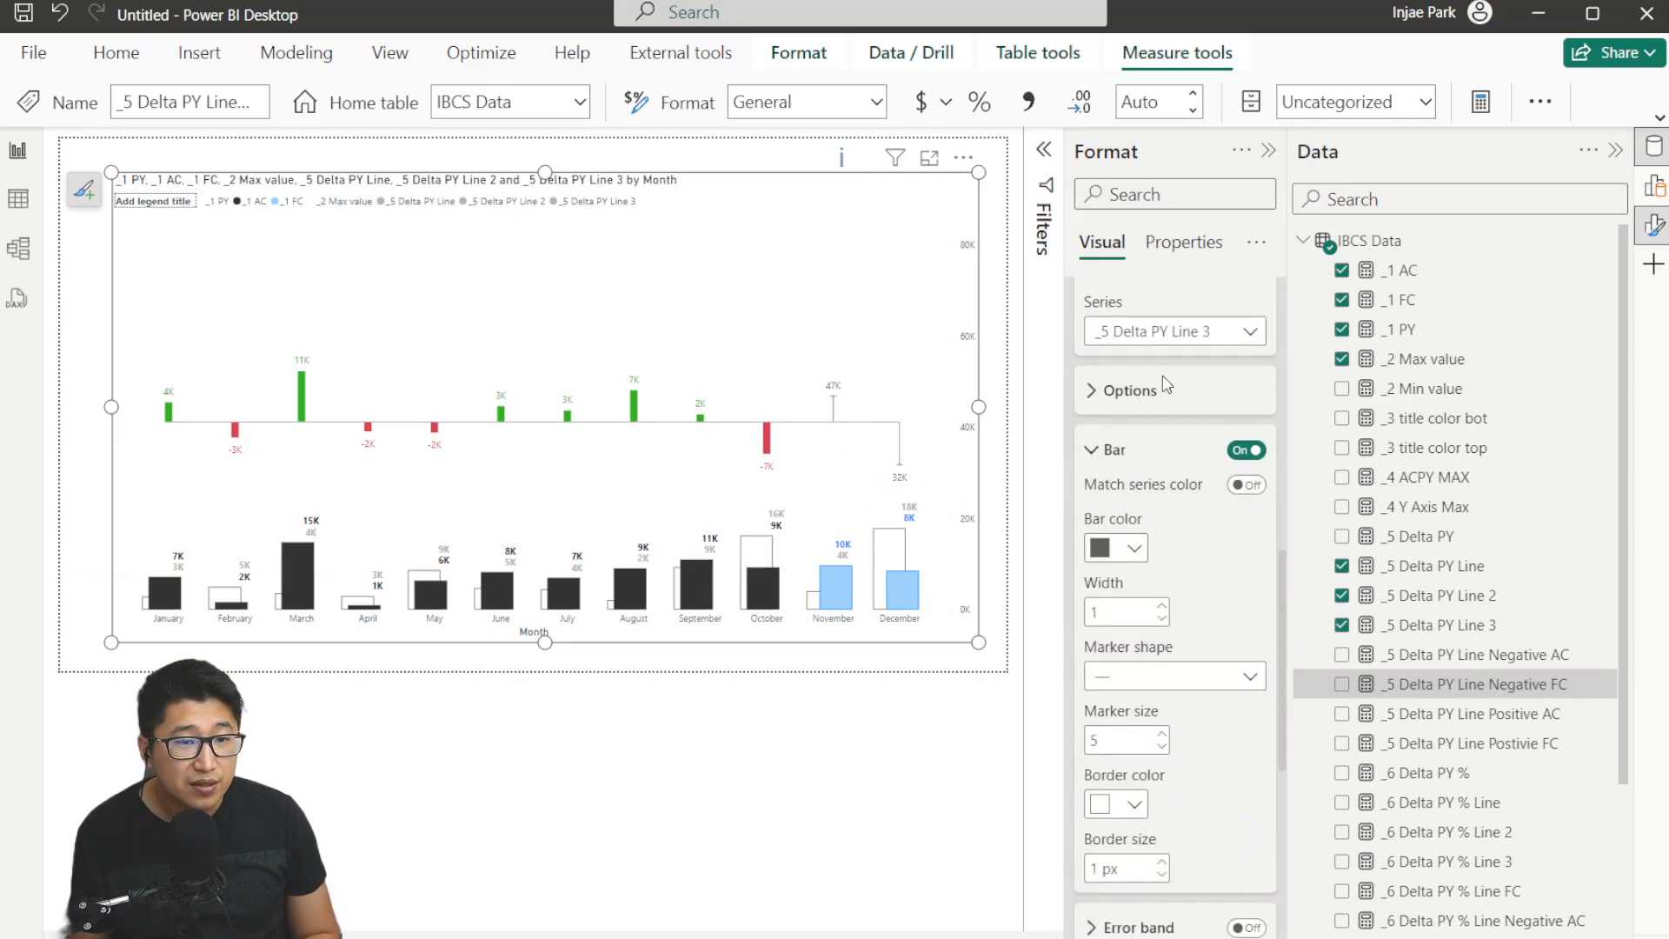
Set the _5 Delta PY Line 3 error bar color to blue and its width to 10.
click(1115, 548)
click(1253, 441)
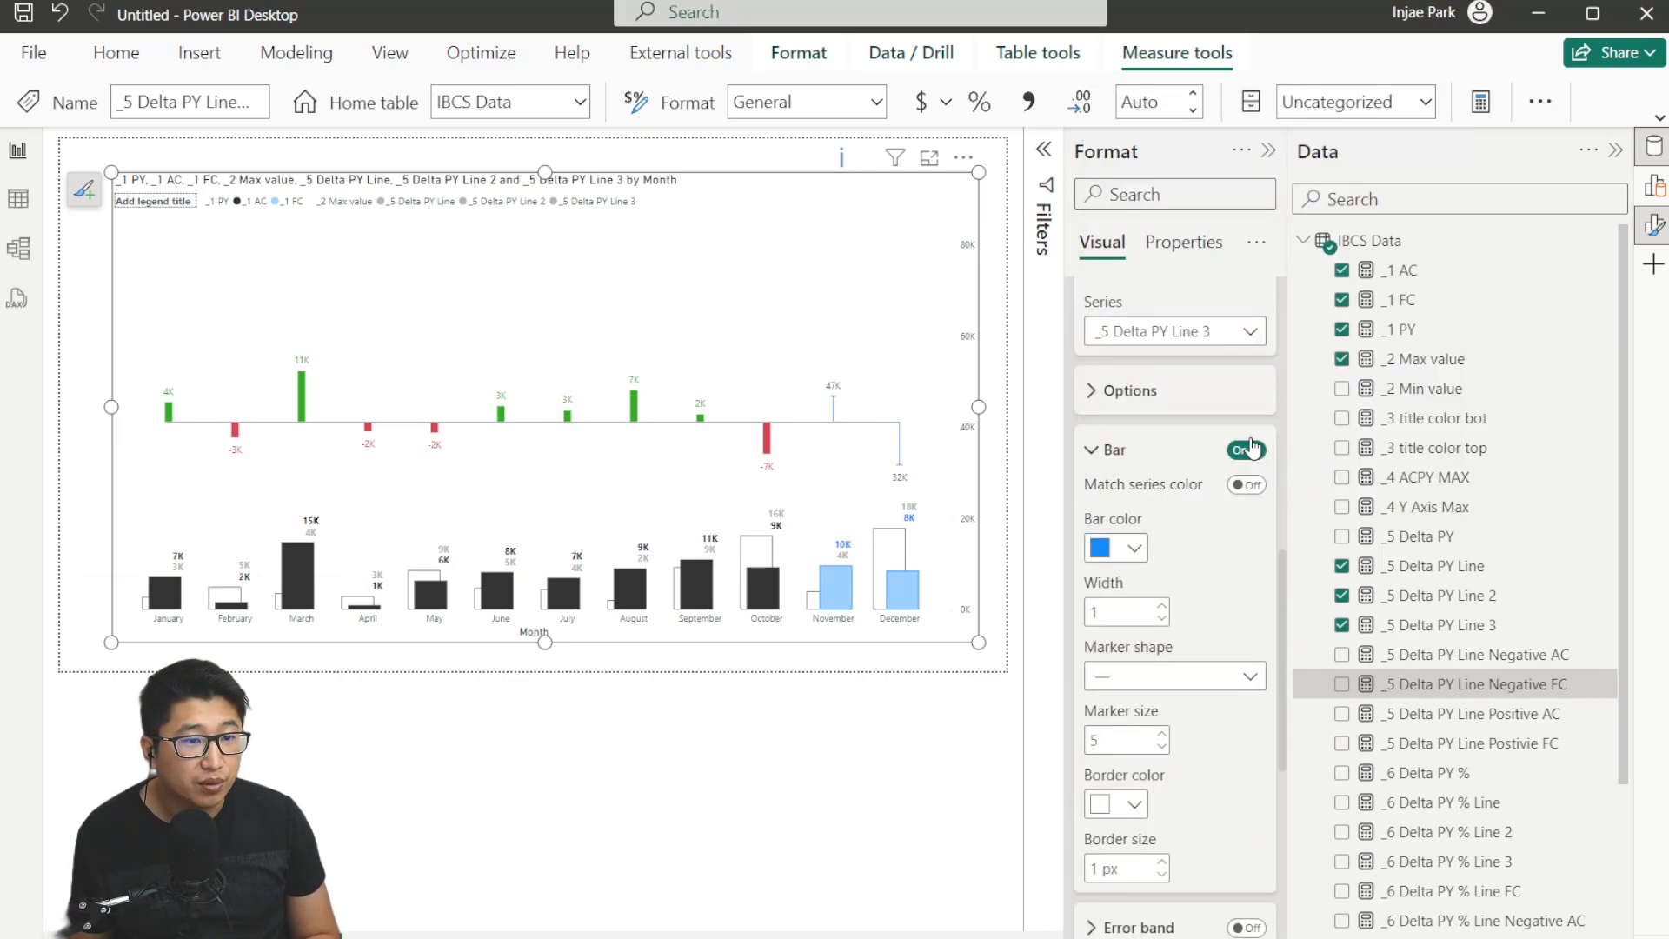
click(1119, 609)
text(10)
Set this series' error bar marker shape to None and border size to 0 px.
click(1174, 676)
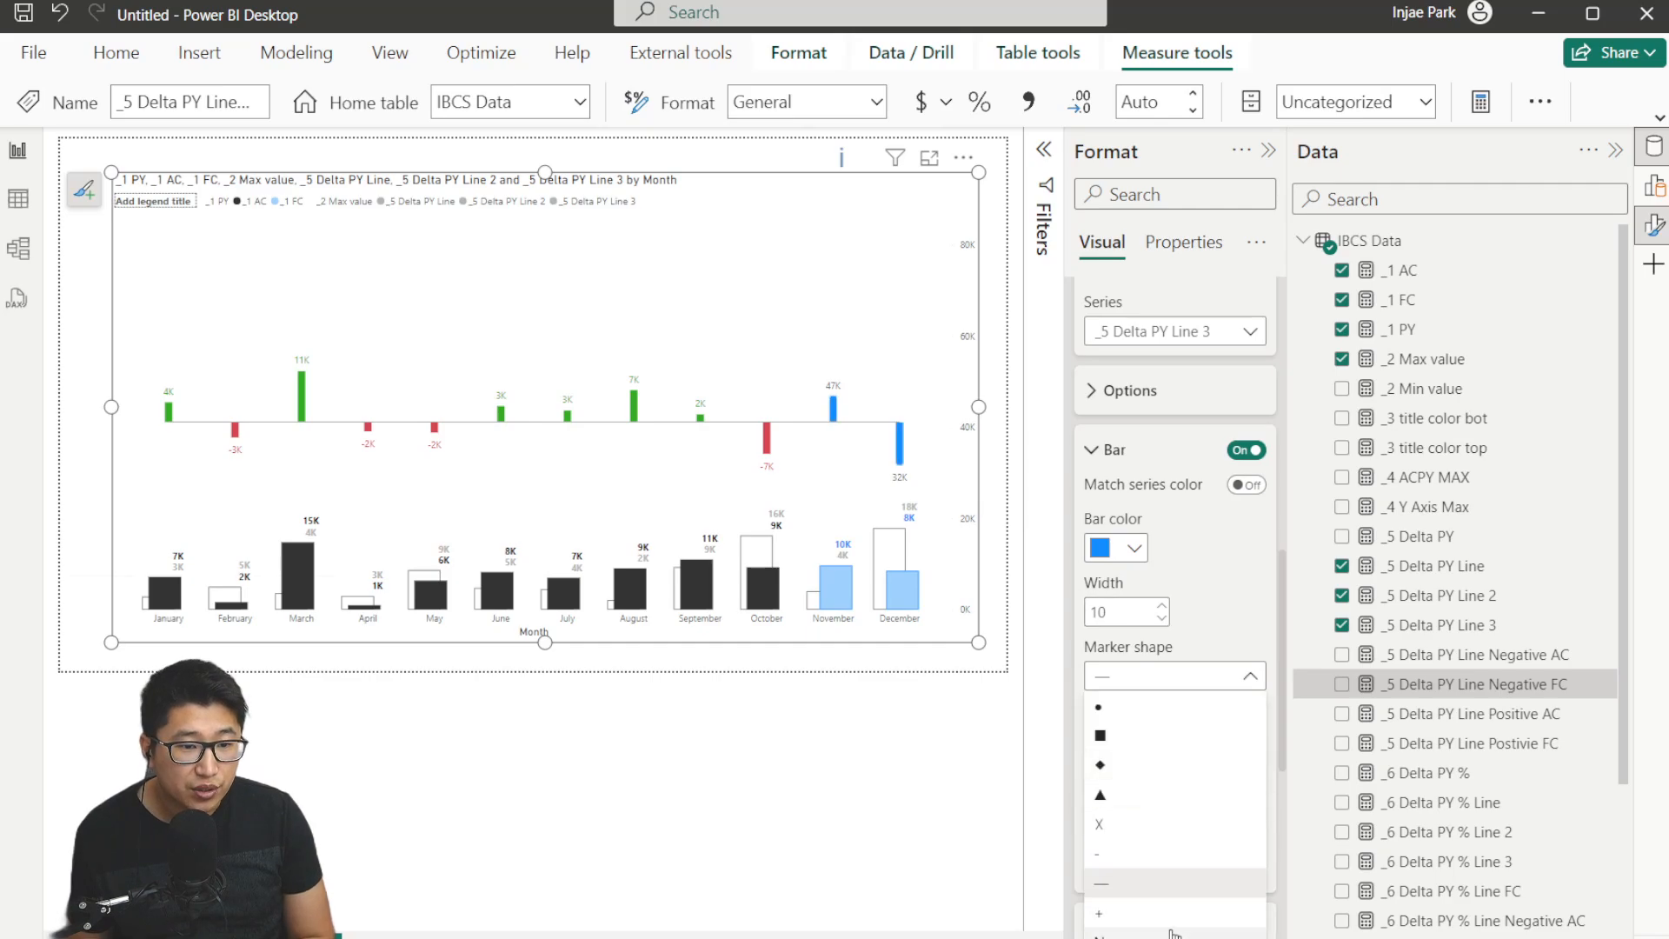
click(1130, 705)
scroll(1178, 693, down, 2)
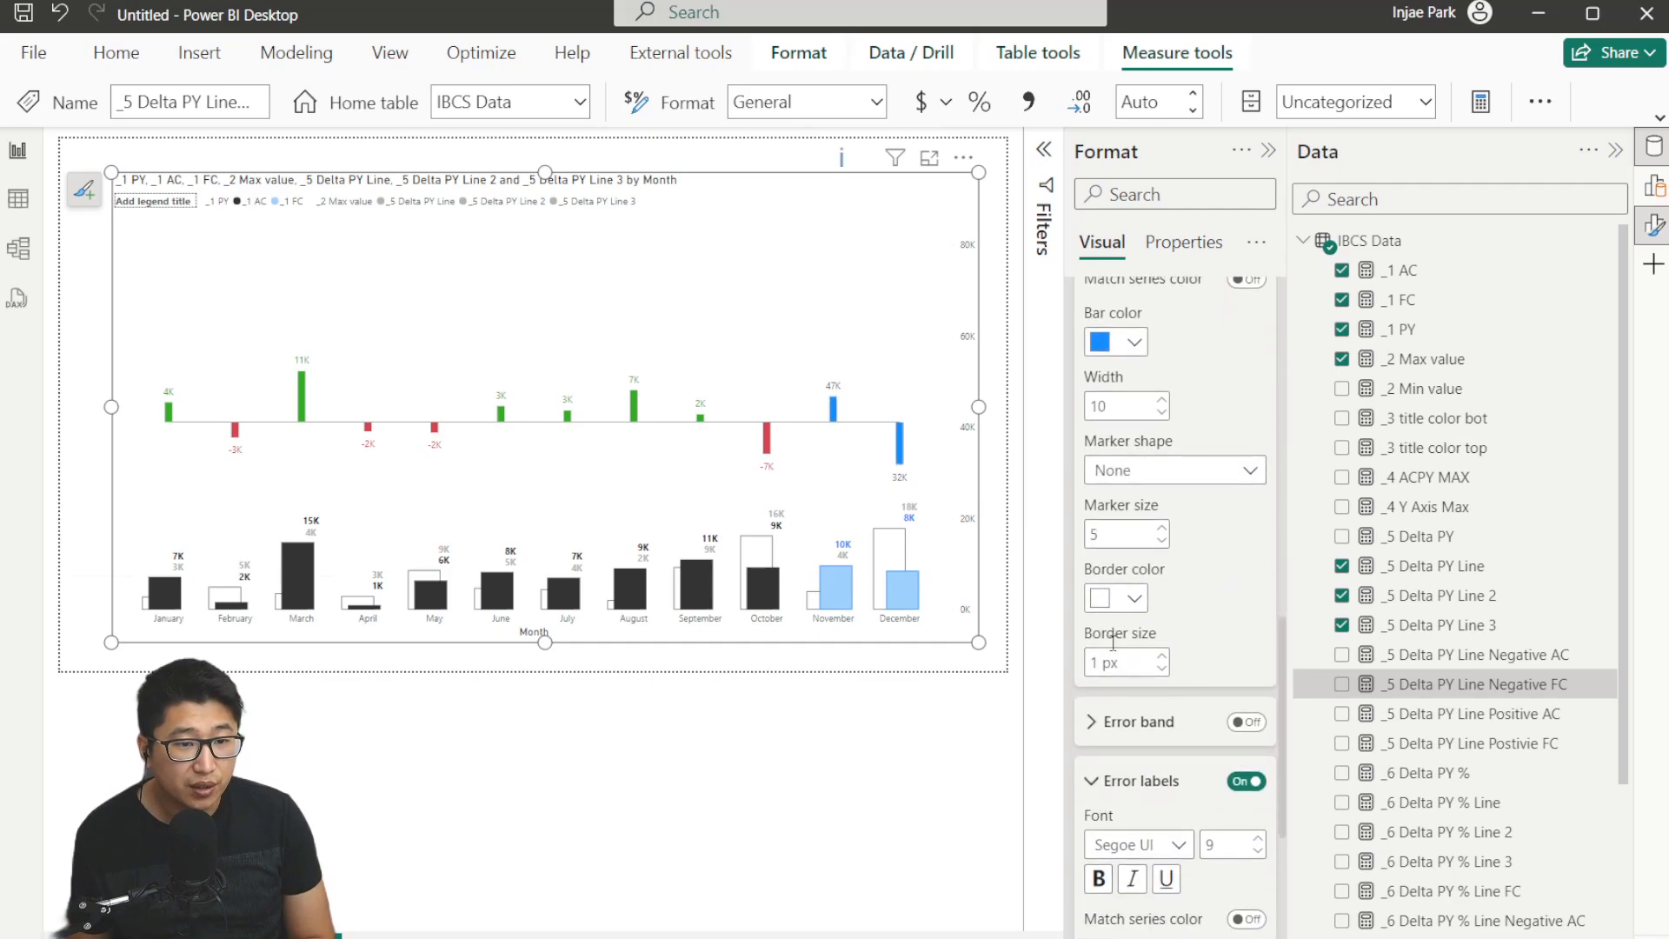
text(0)
Set the error label color for the _5 Delta PY Line 3 series to blue.
scroll(1197, 644, down, 2)
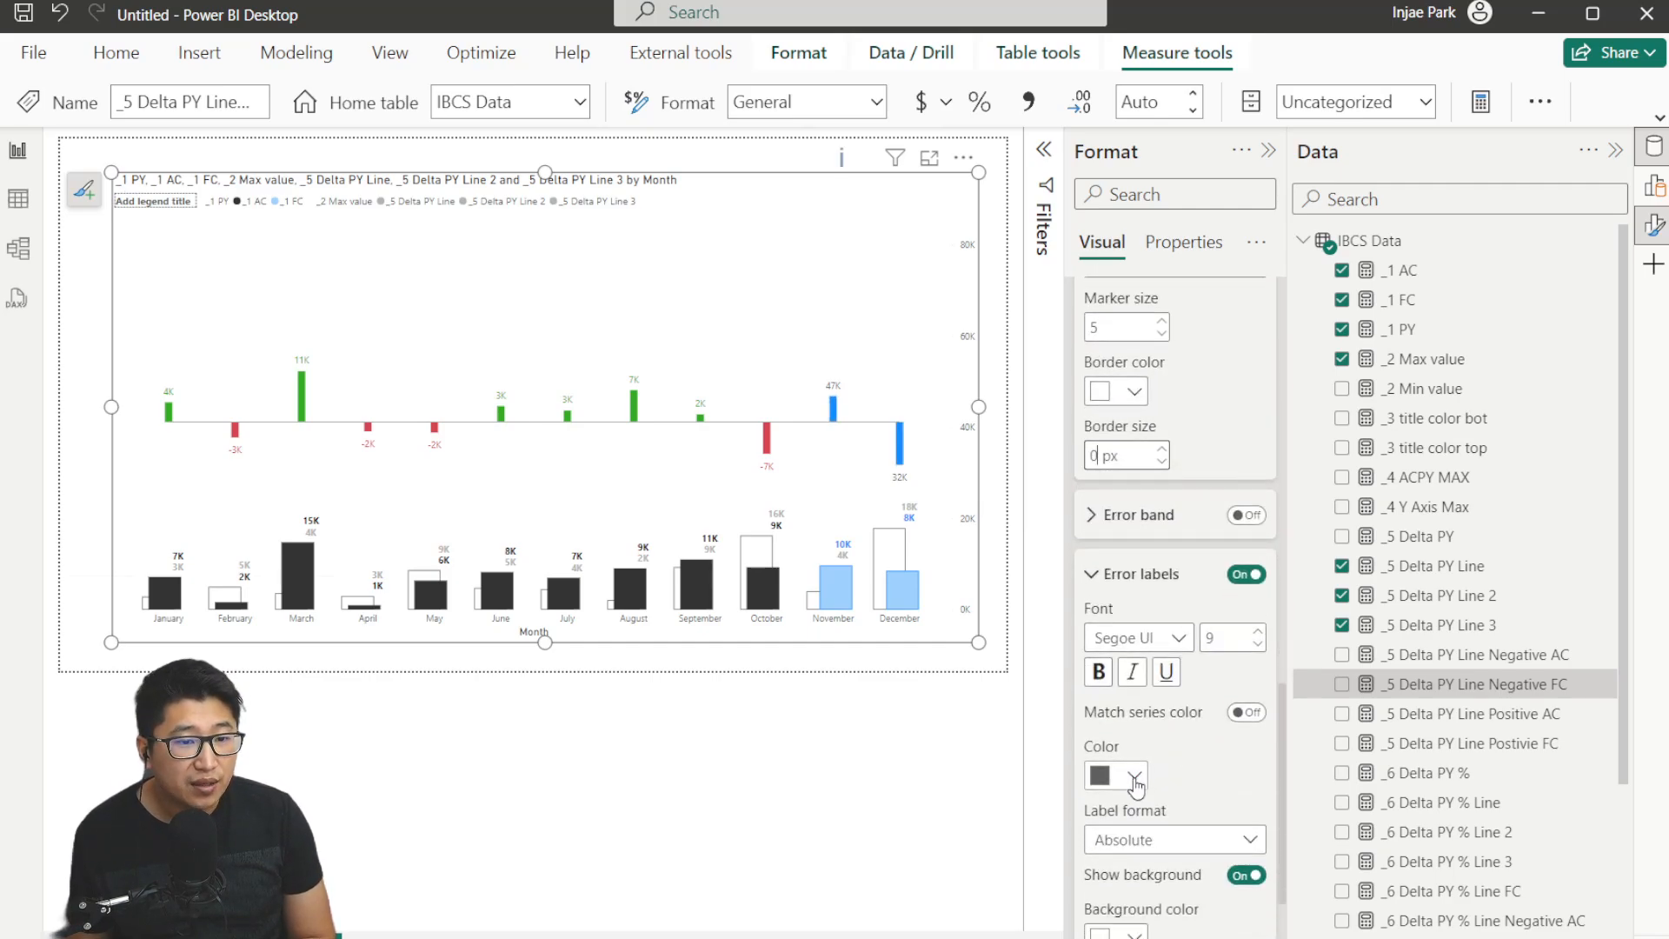
click(1133, 776)
click(1108, 663)
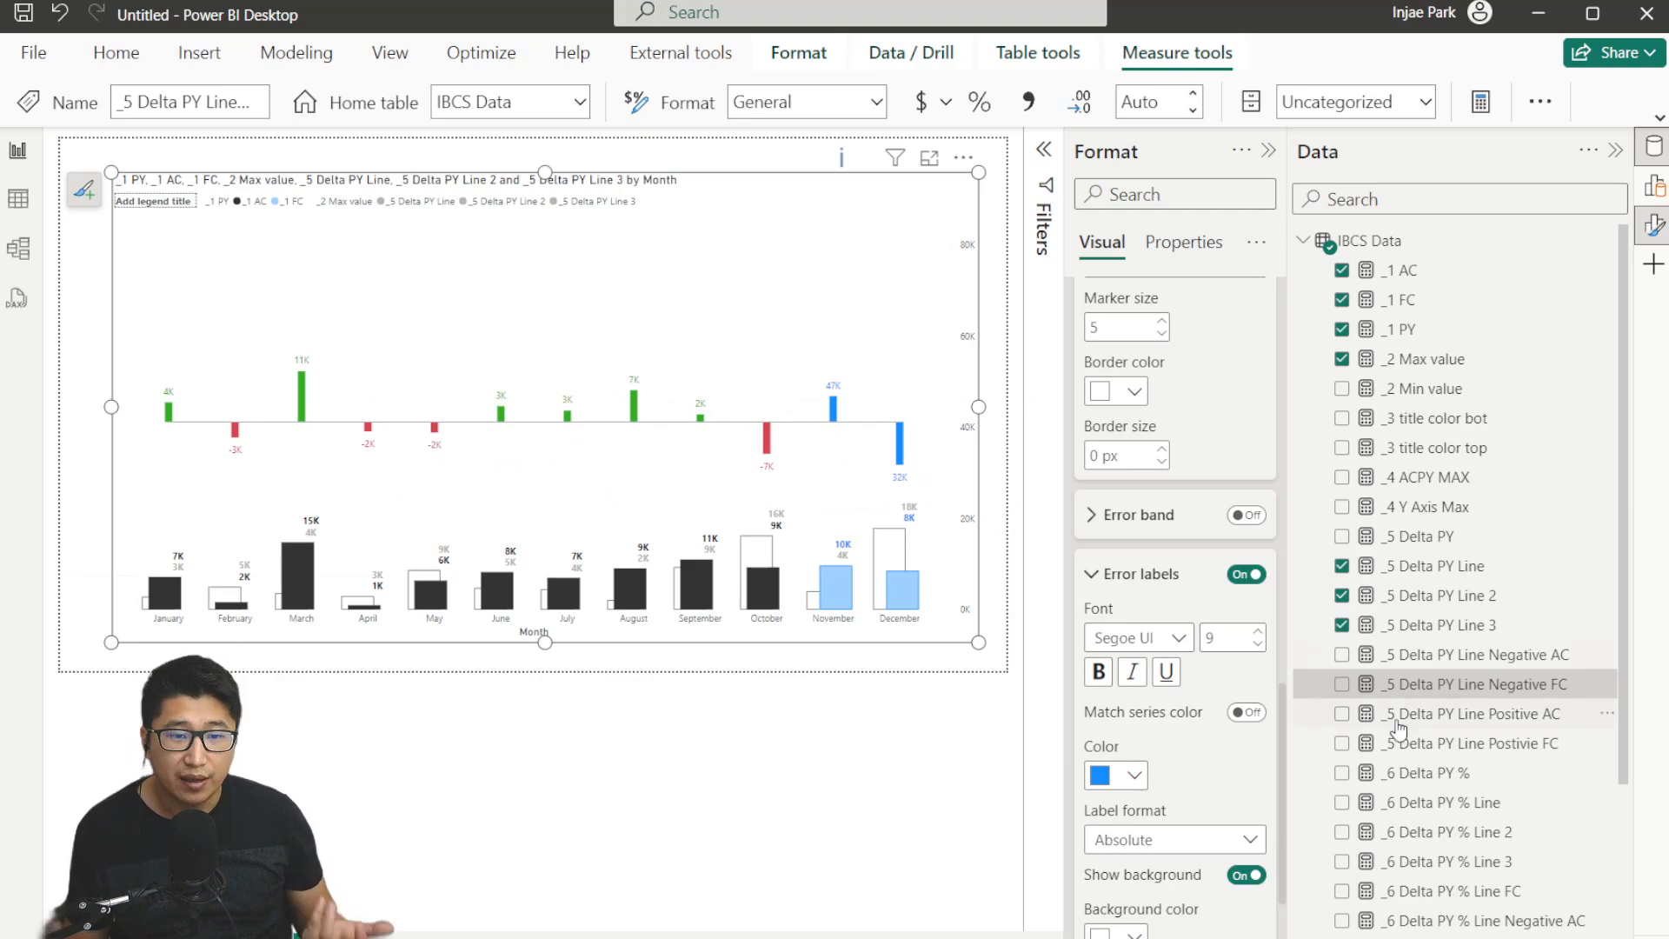
Open the _6 Delta PY % measure's formula for review.
scroll(1482, 504, down, 3)
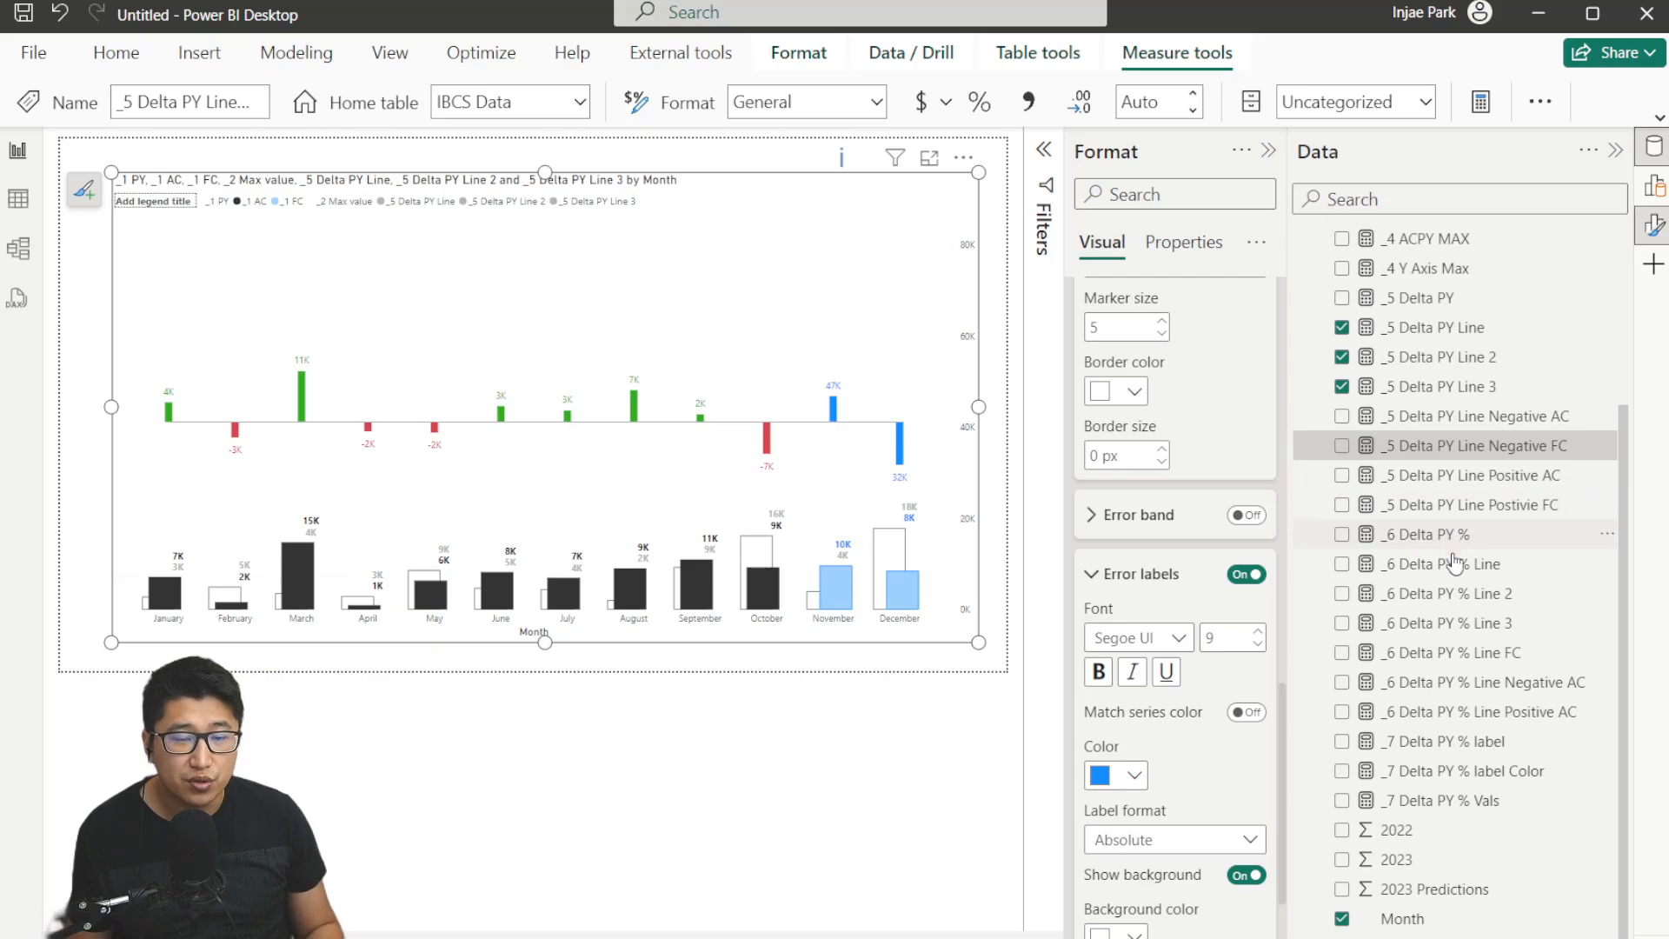
click(1654, 185)
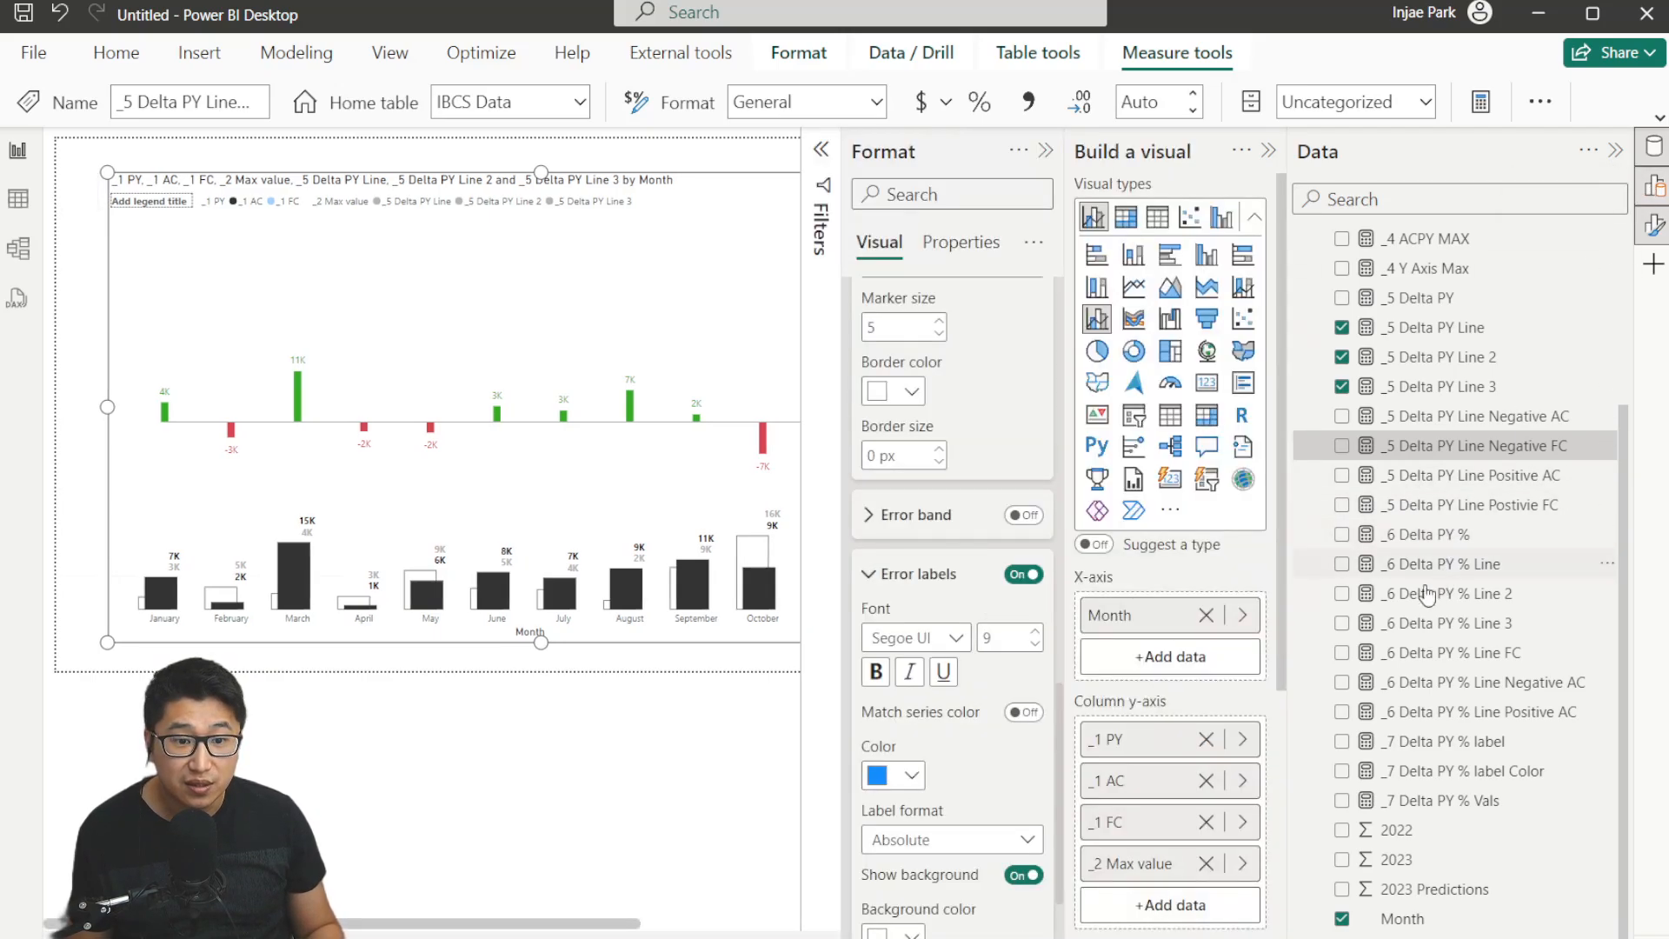
scroll(1087, 548, down, 5)
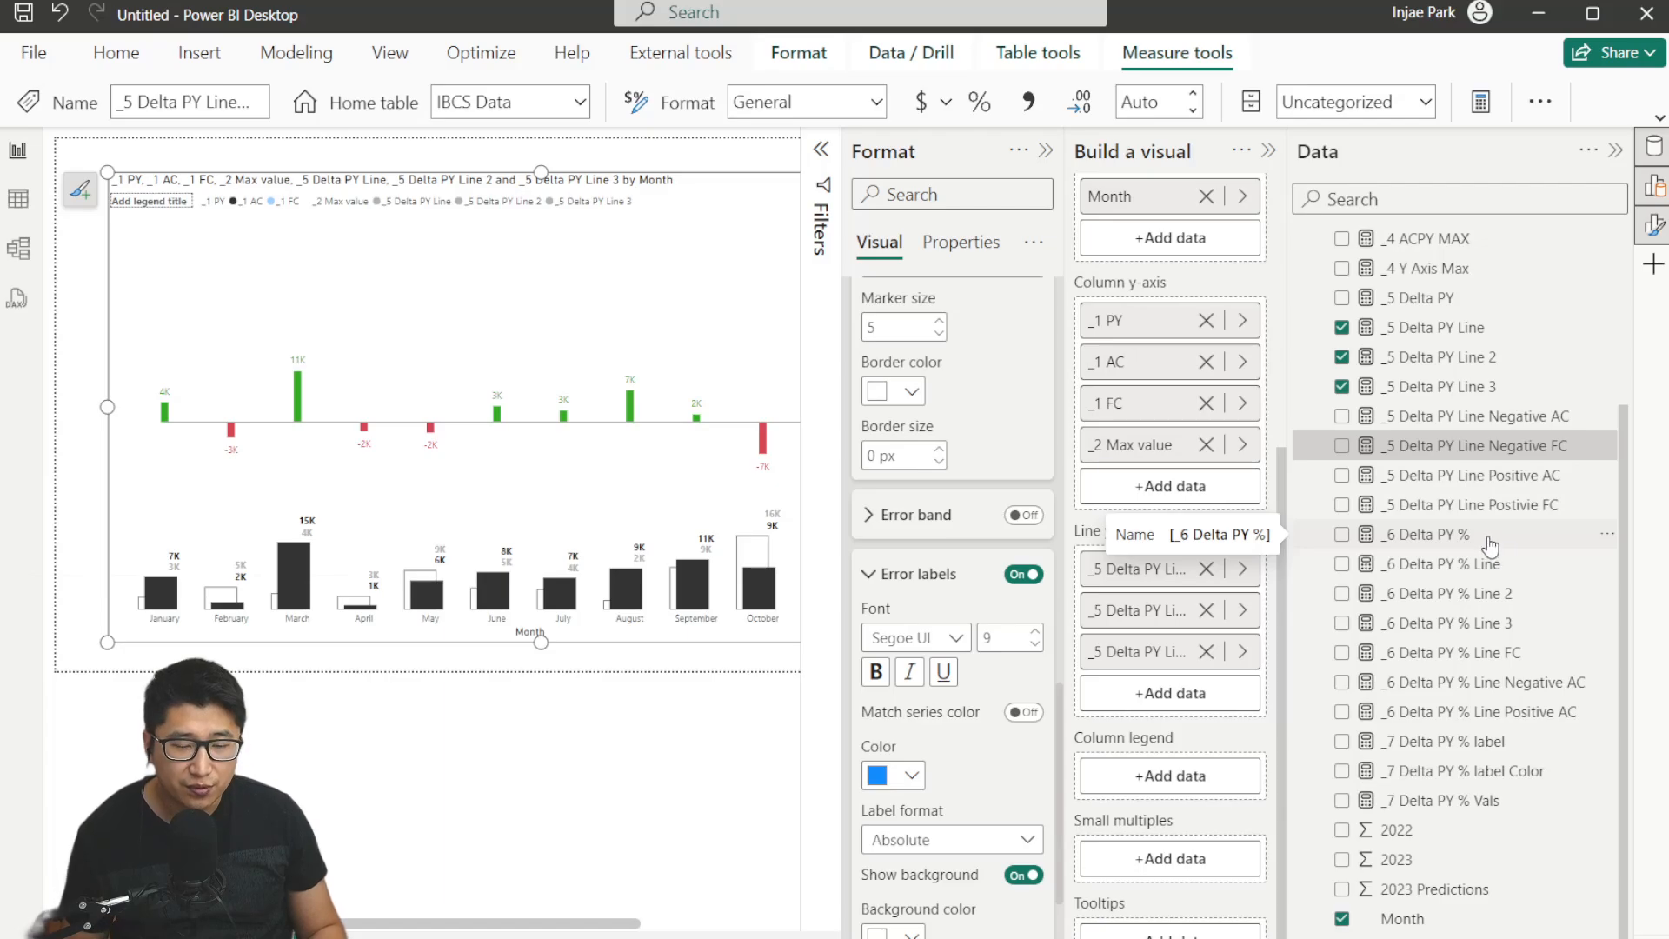
click(1517, 537)
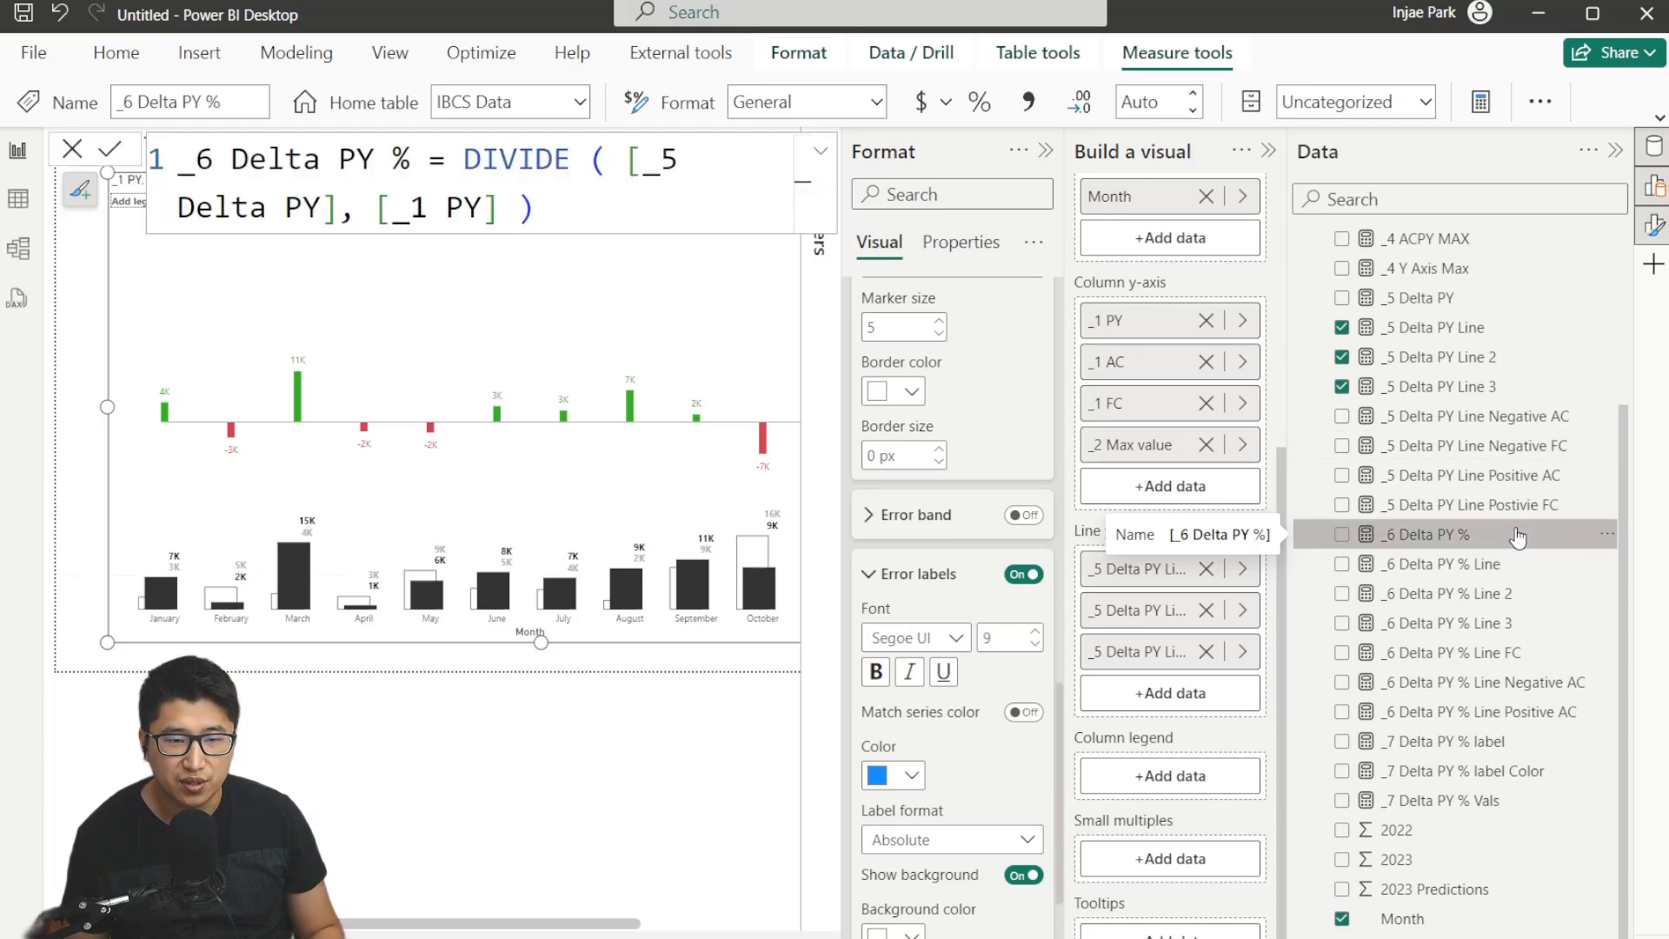
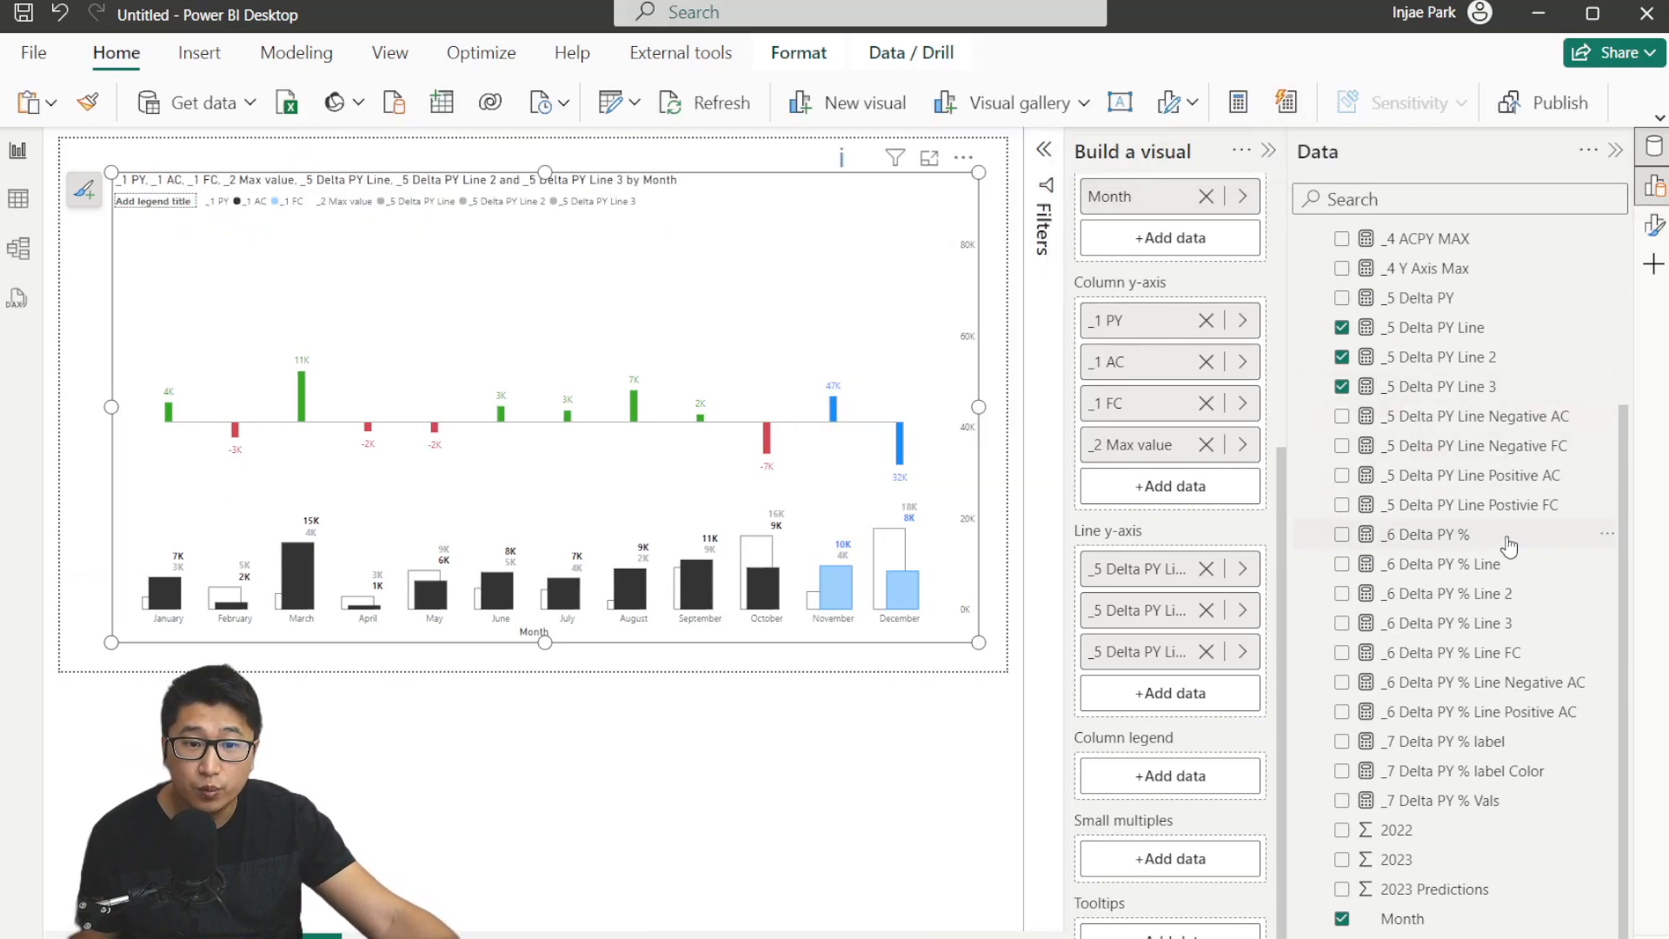
Add the _6 Delta PY % Line, Line 2 and Line 3 measures to the chart's line y-axis.
click(1541, 566)
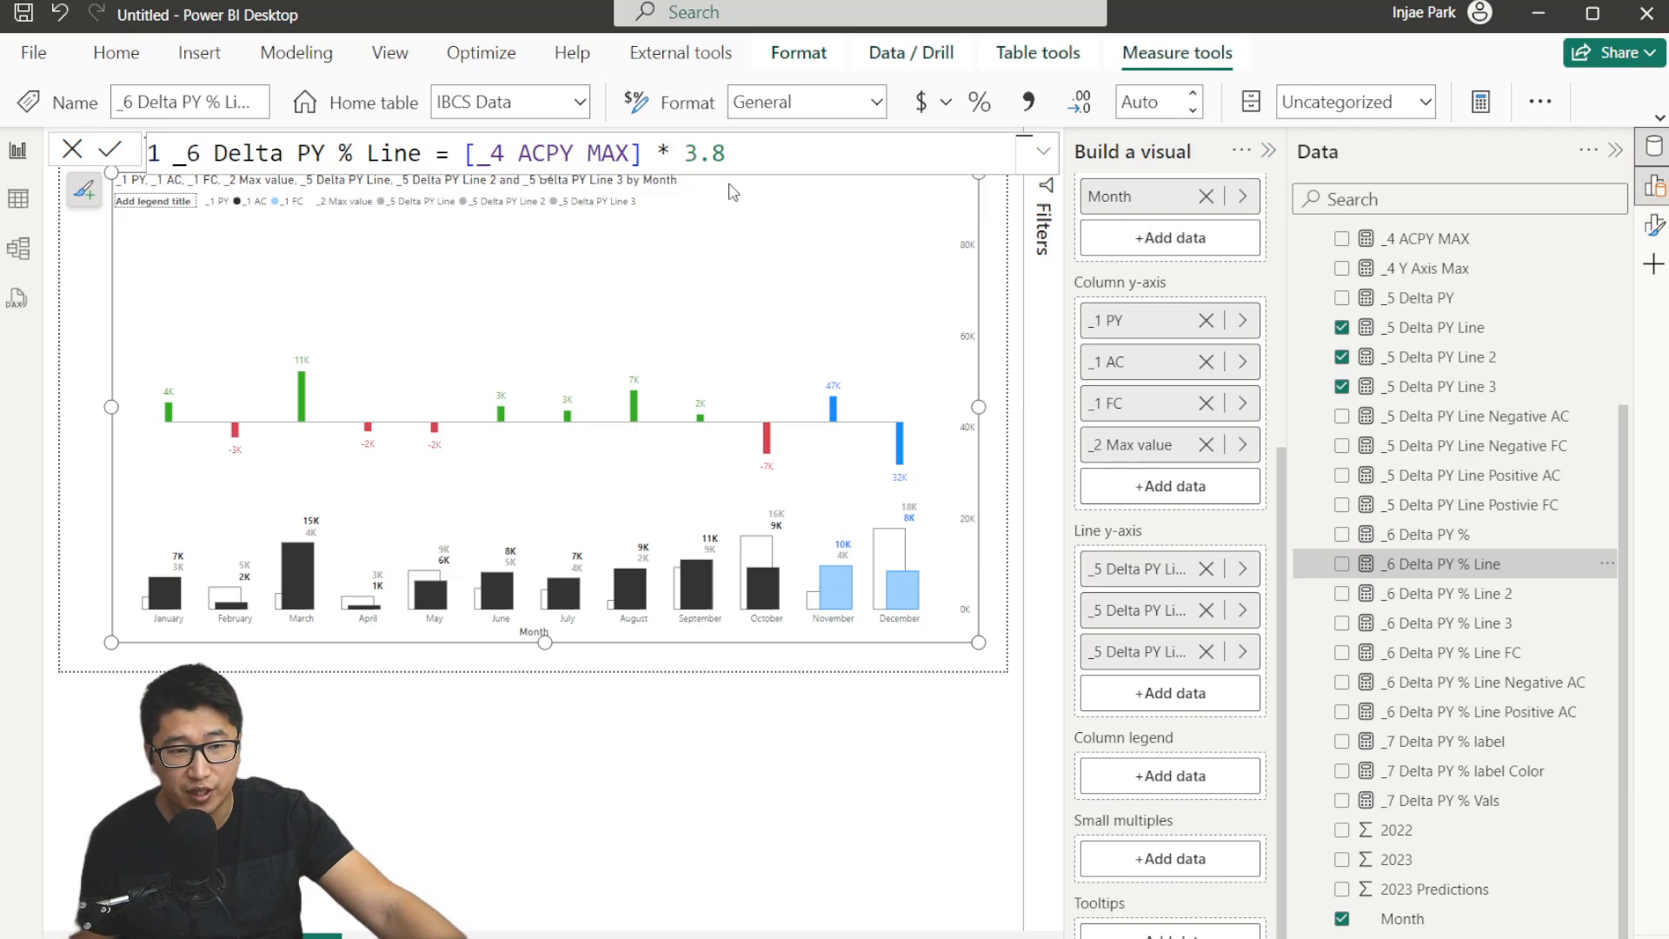
click(1544, 600)
click(1513, 623)
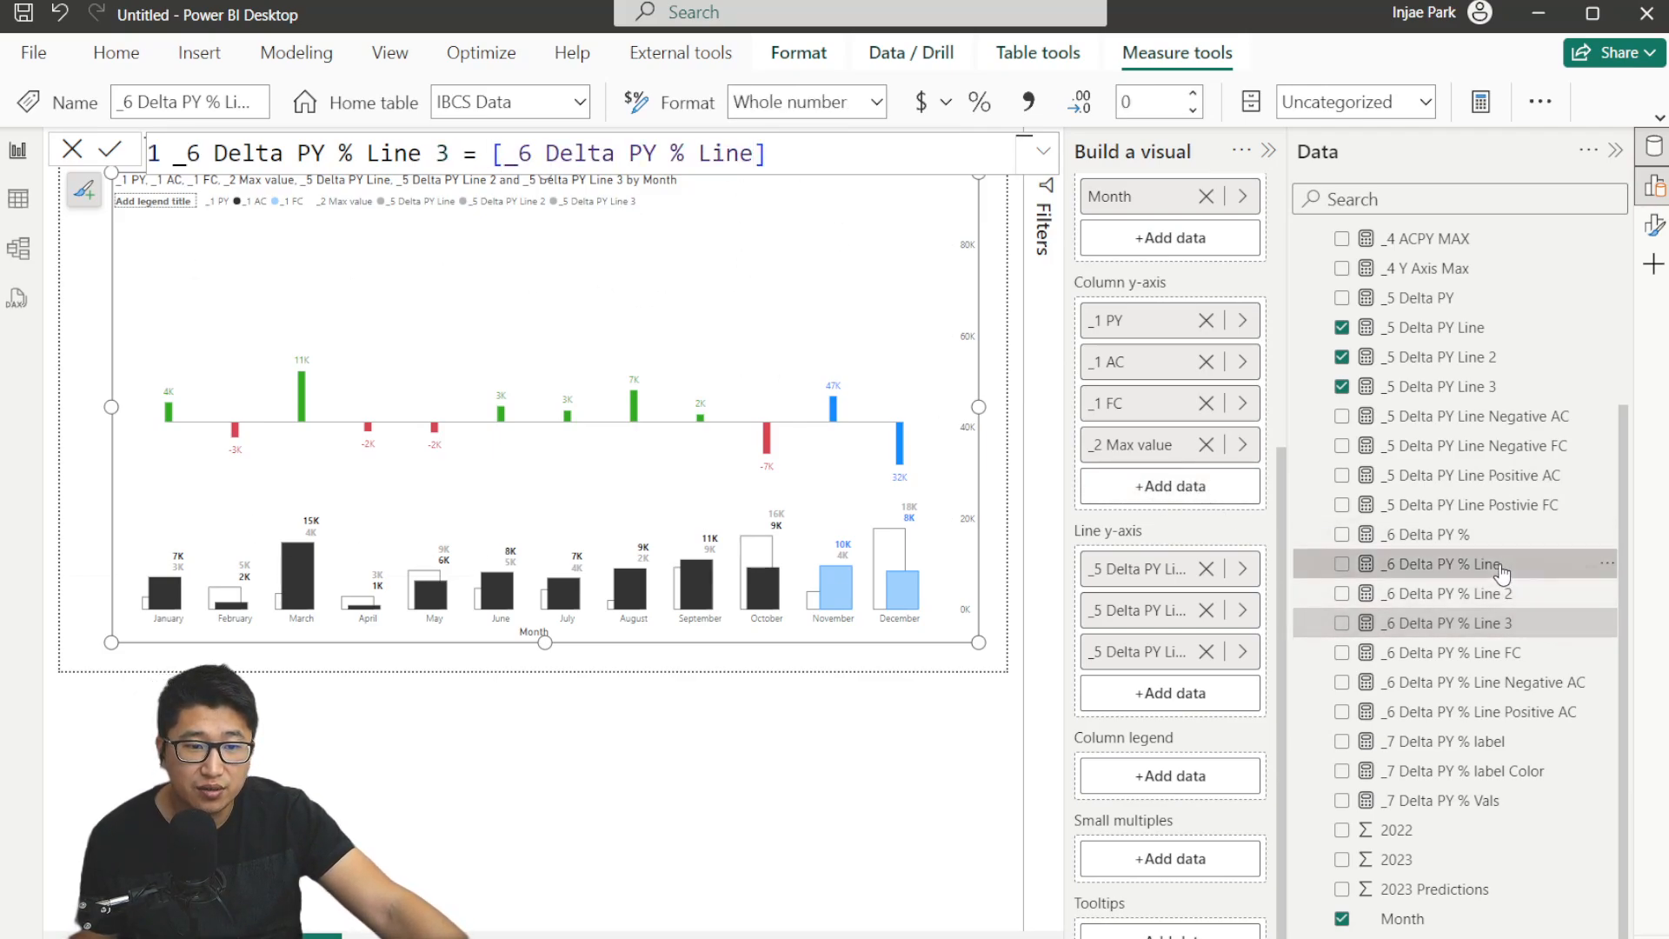
drag(1513, 623, 1200, 774)
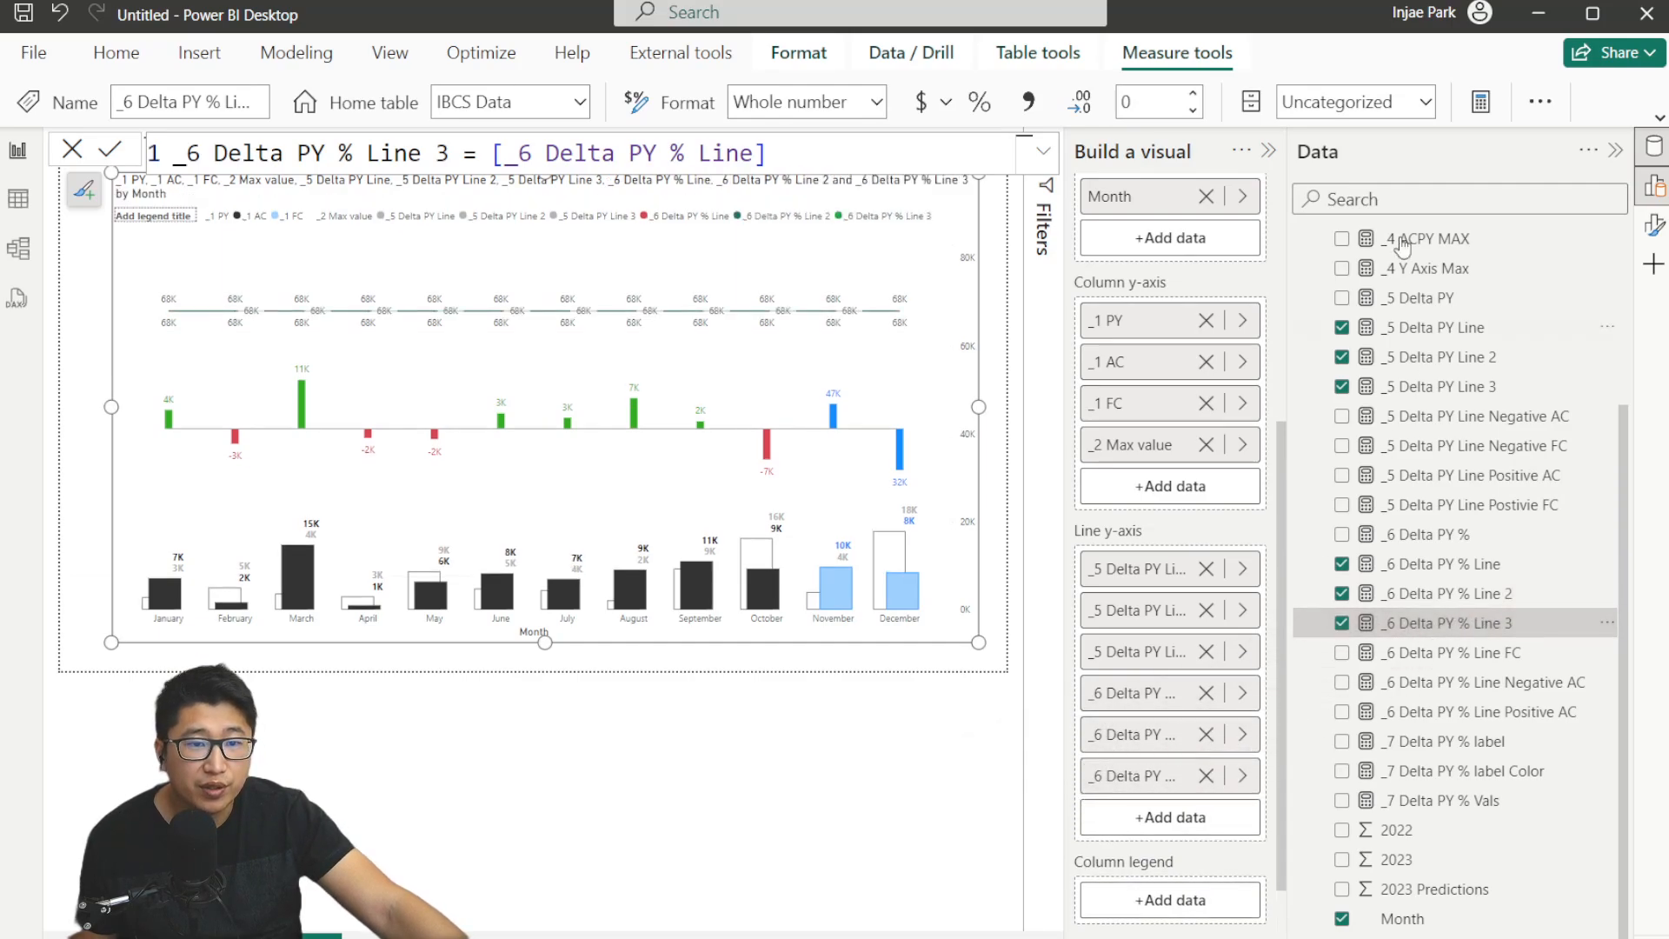
Set the _6 Delta PY % line series colors to grey in the visual's line formatting.
click(1268, 151)
click(1654, 225)
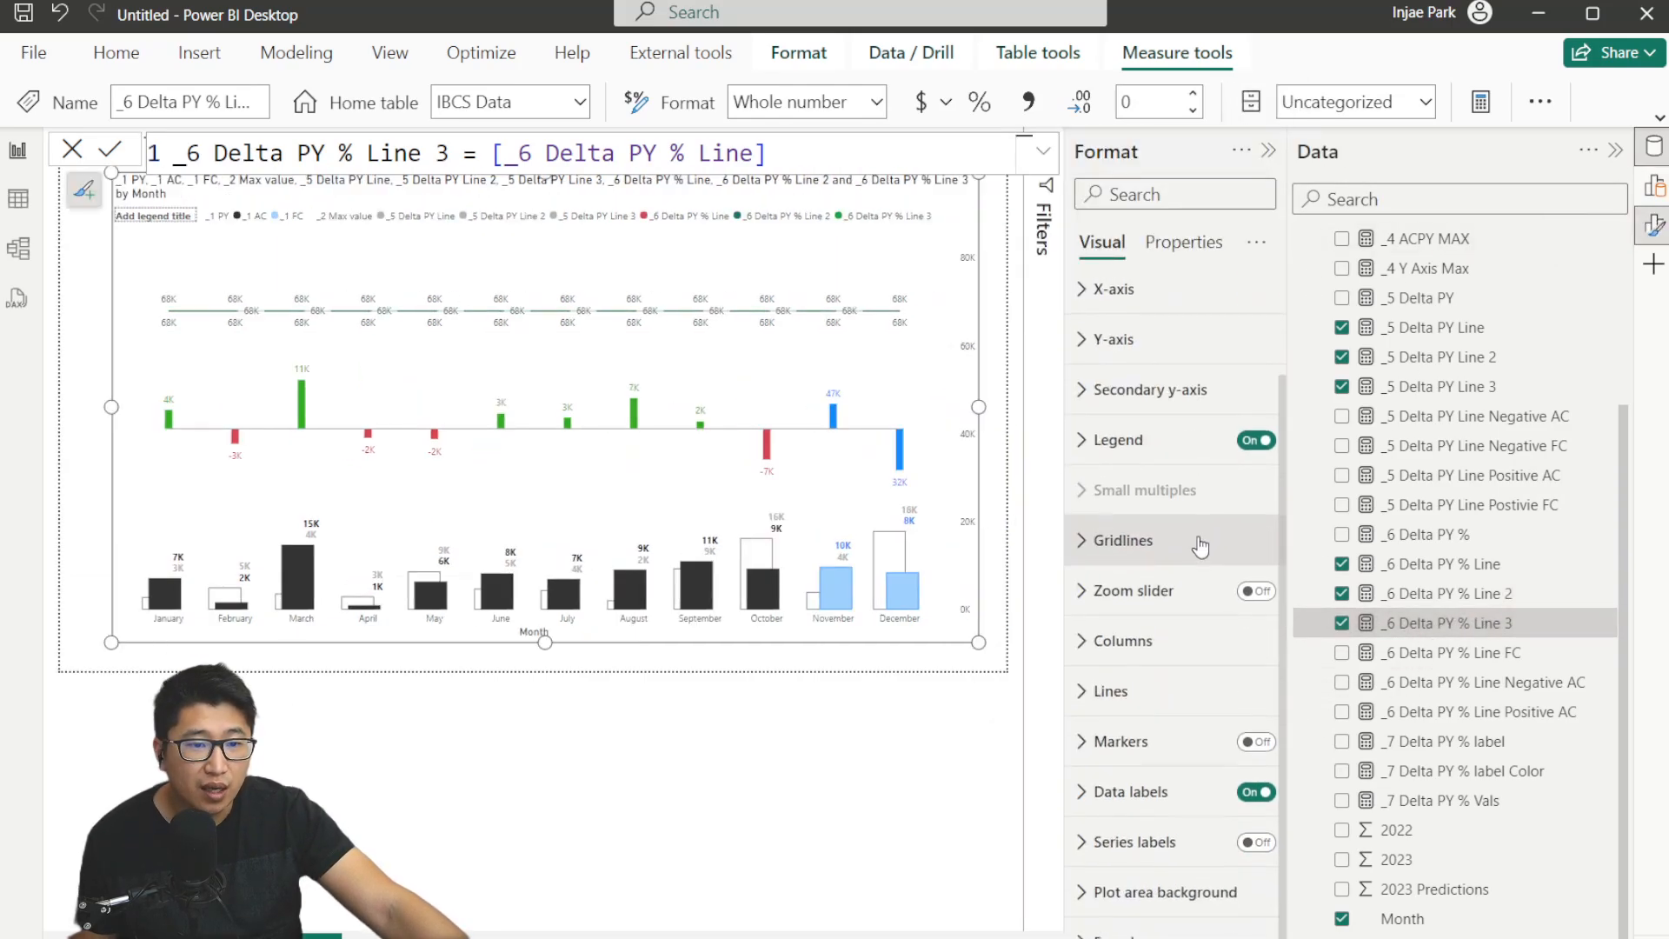
click(1165, 687)
scroll(1180, 701, down, 2)
click(1141, 774)
scroll(1144, 773, down, 4)
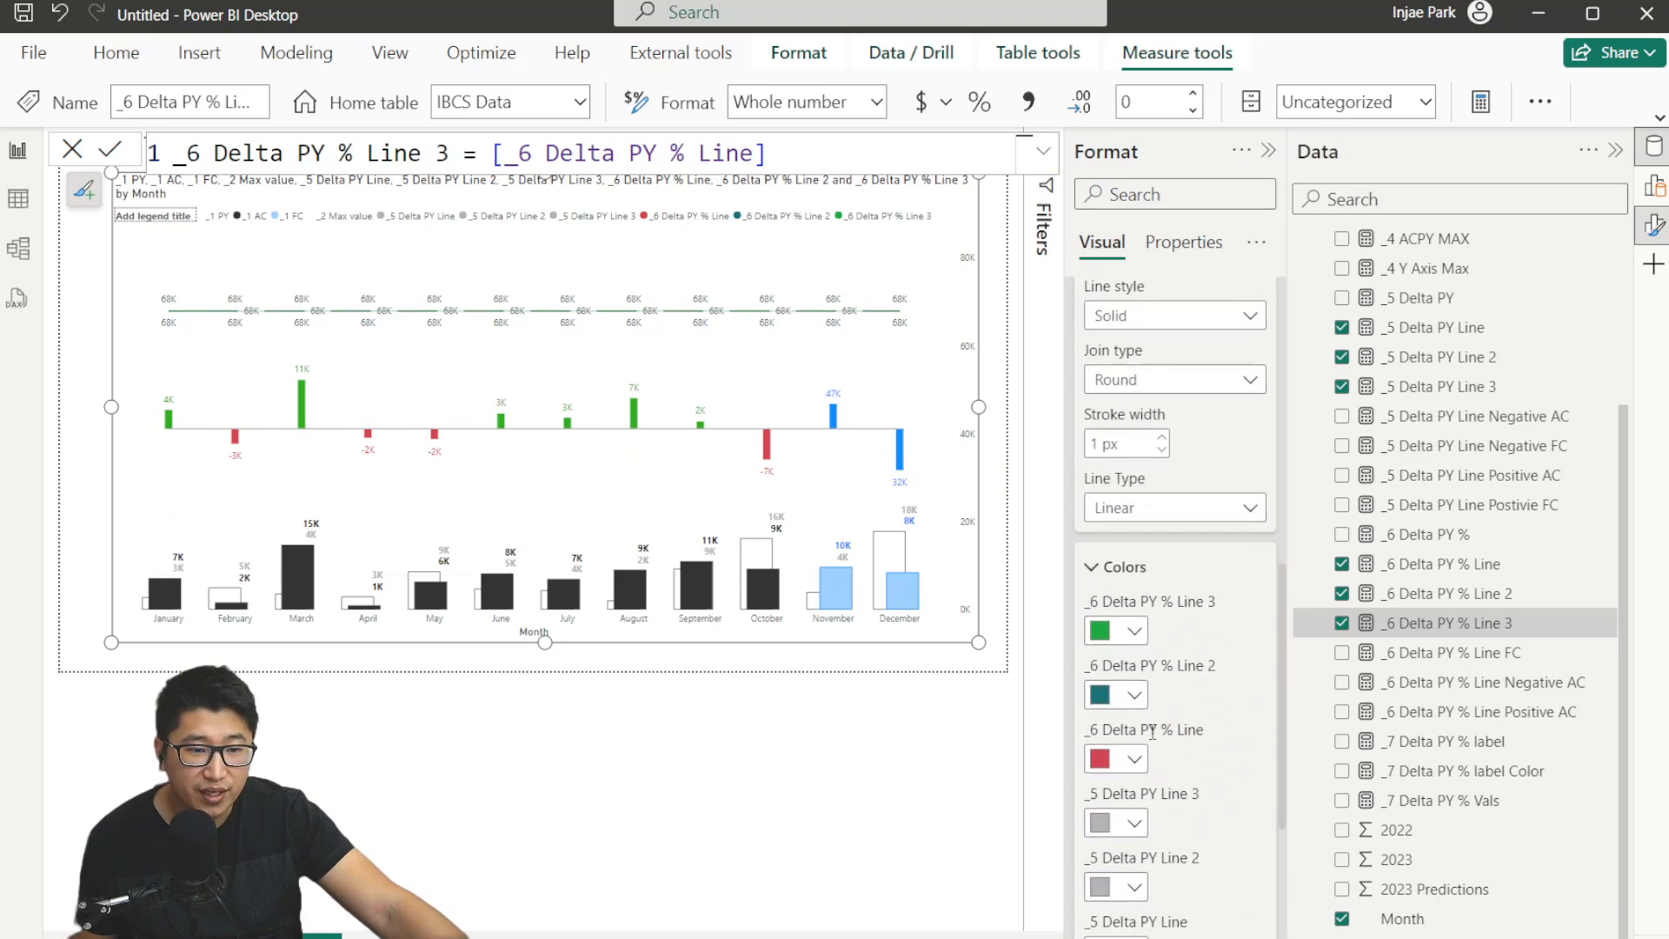
click(1134, 761)
click(1150, 650)
scroll(1130, 478, up, 4)
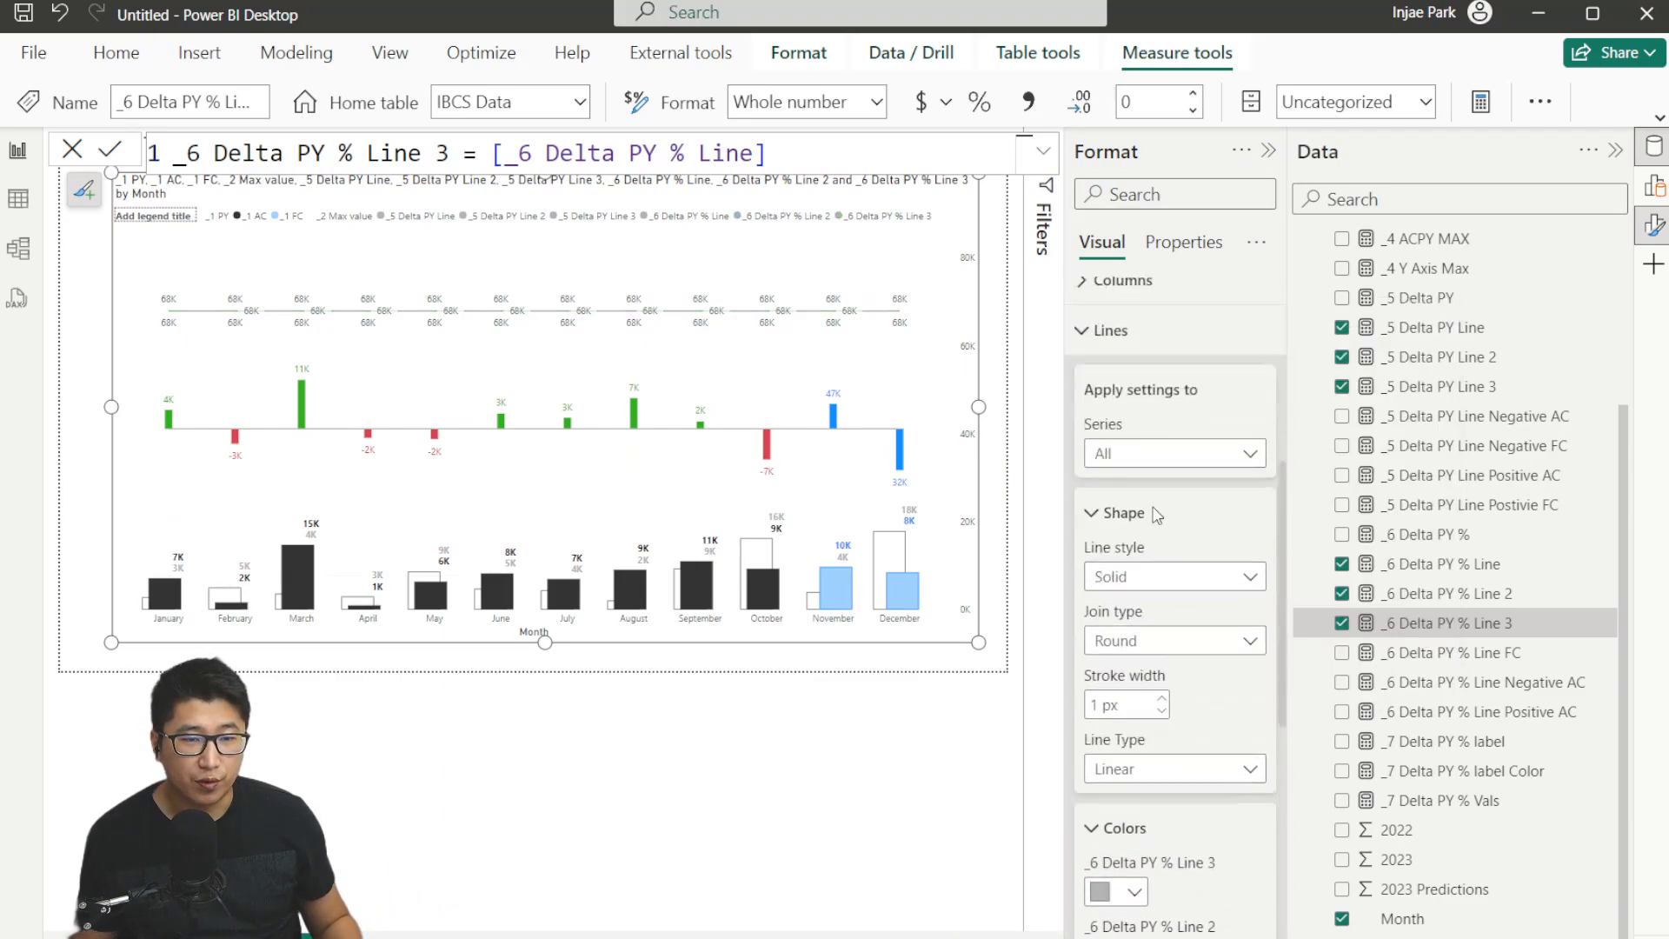
Turn off data labels for the _6 Delta PY % Line series.
click(1165, 377)
click(1129, 785)
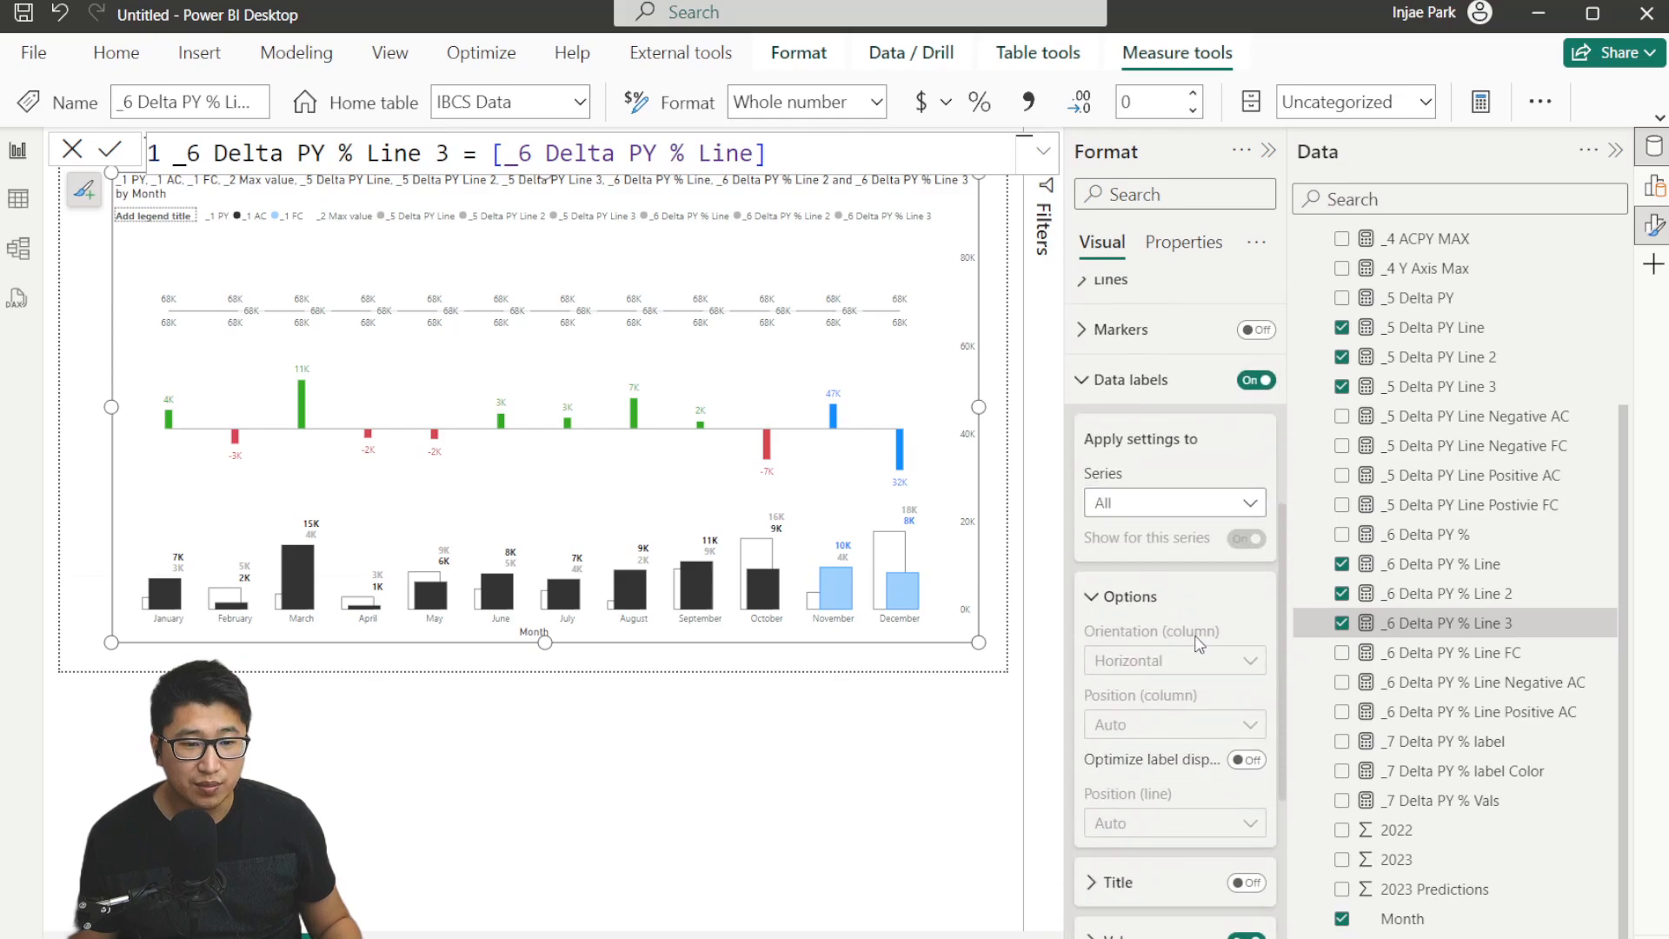
click(1170, 502)
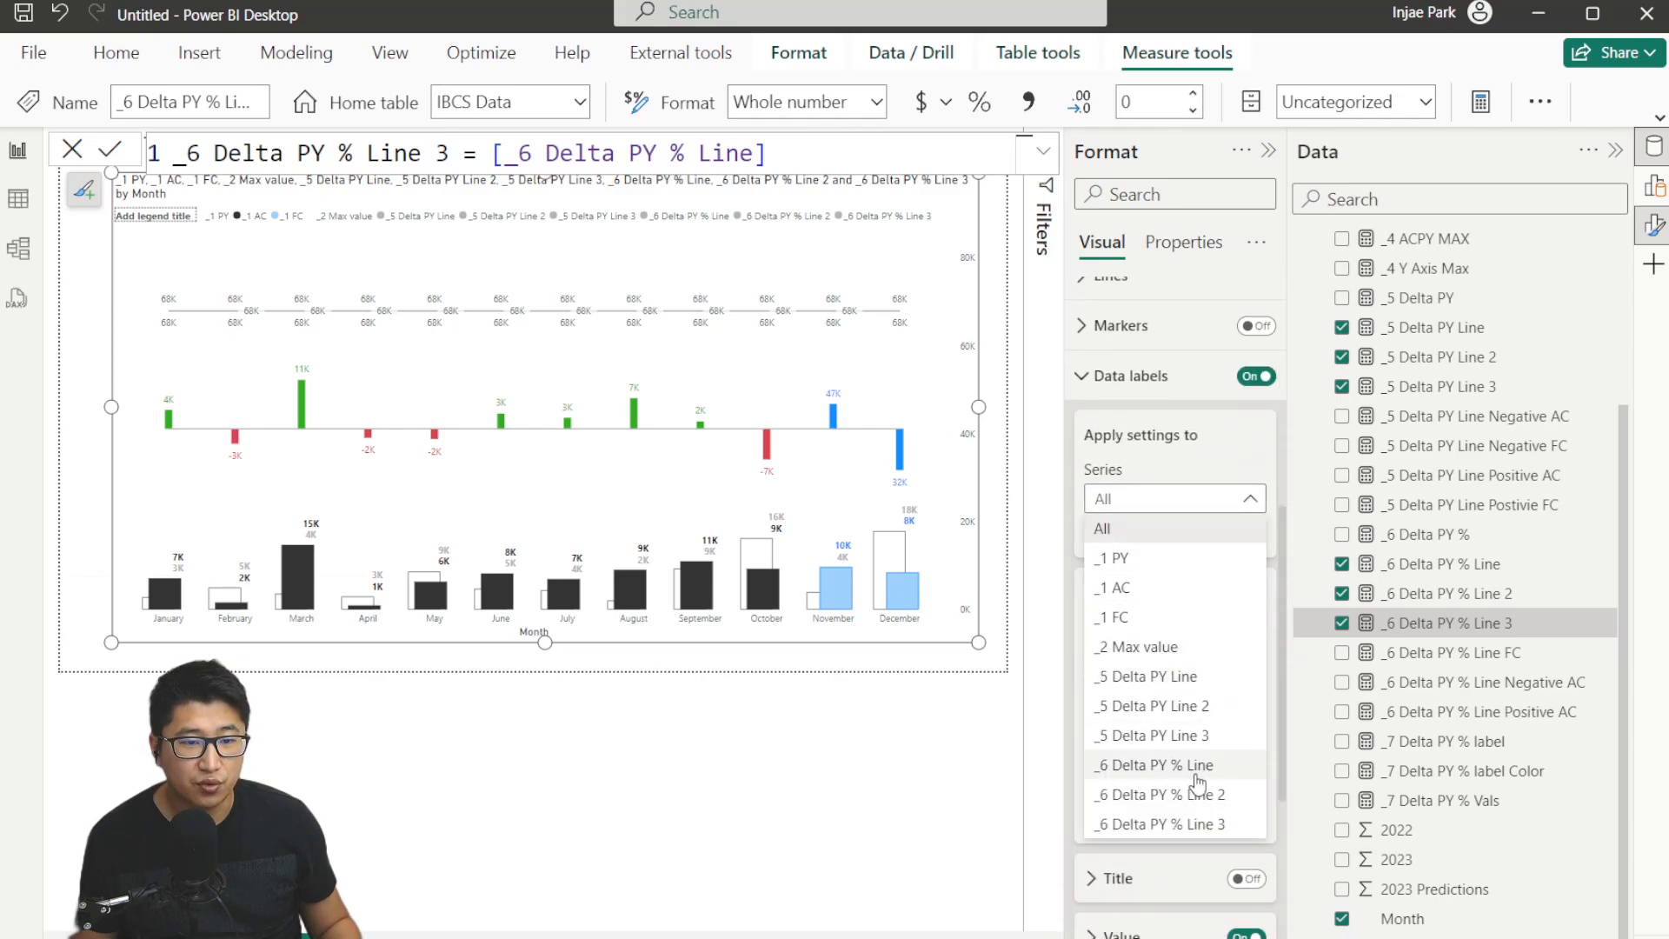
click(1148, 765)
scroll(1220, 718, down, 2)
scroll(1254, 790, up, 2)
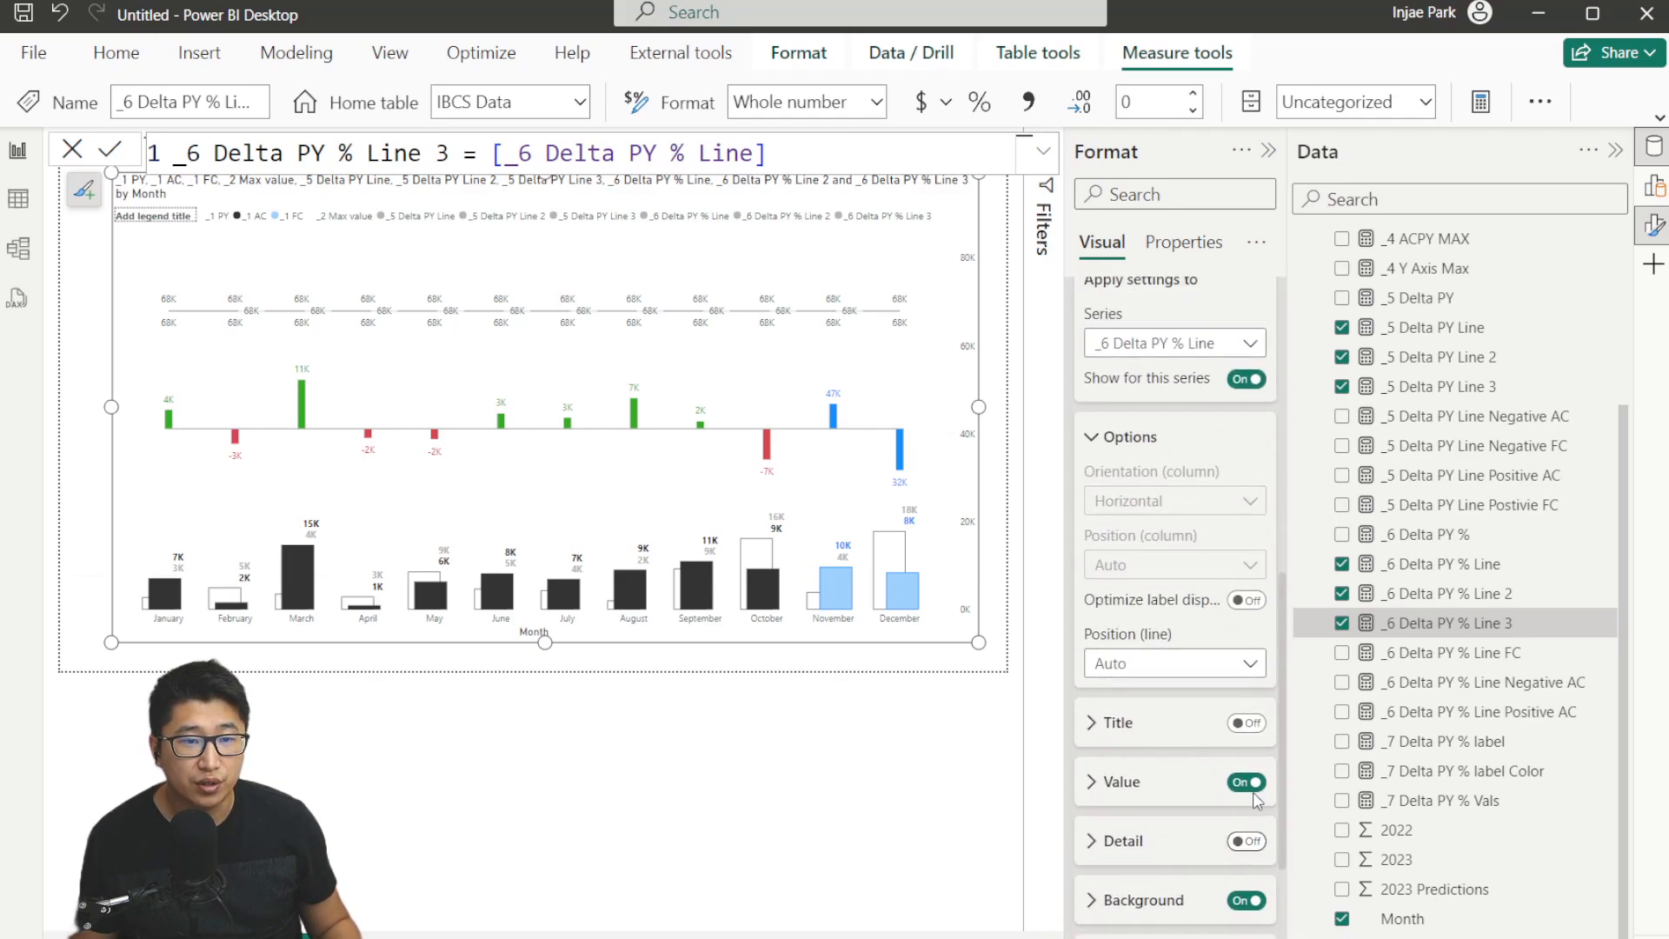
click(1247, 537)
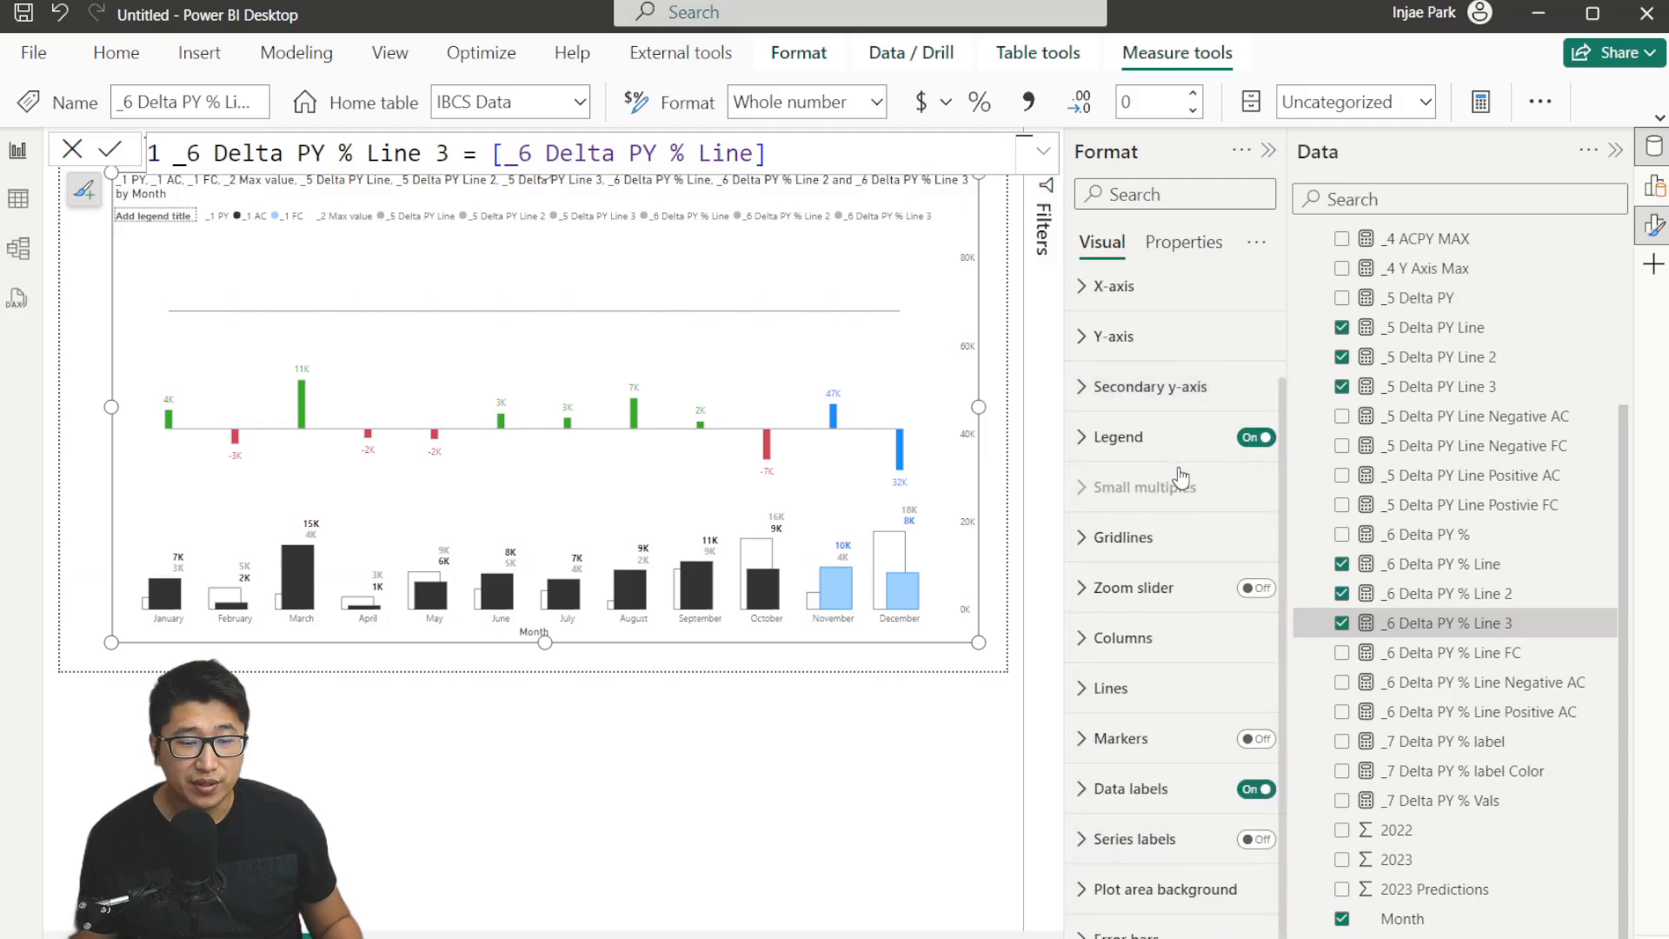
Open the error bar settings and select the _6 Delta PY % Line series.
click(1200, 926)
scroll(1217, 651, down, 2)
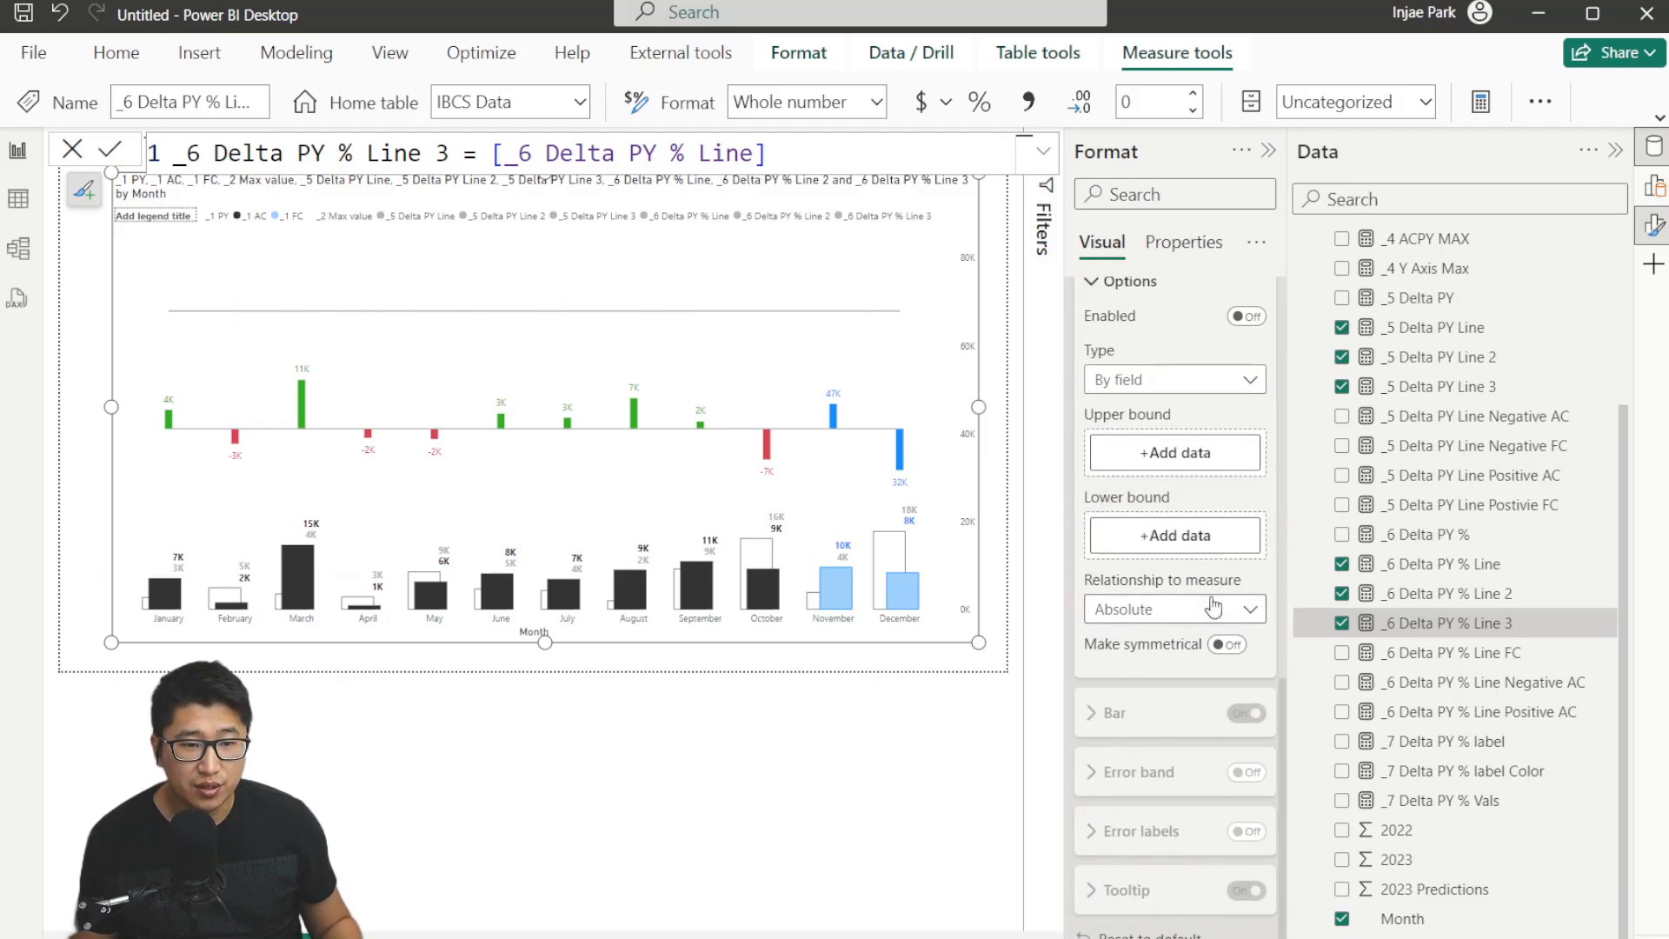
click(1201, 427)
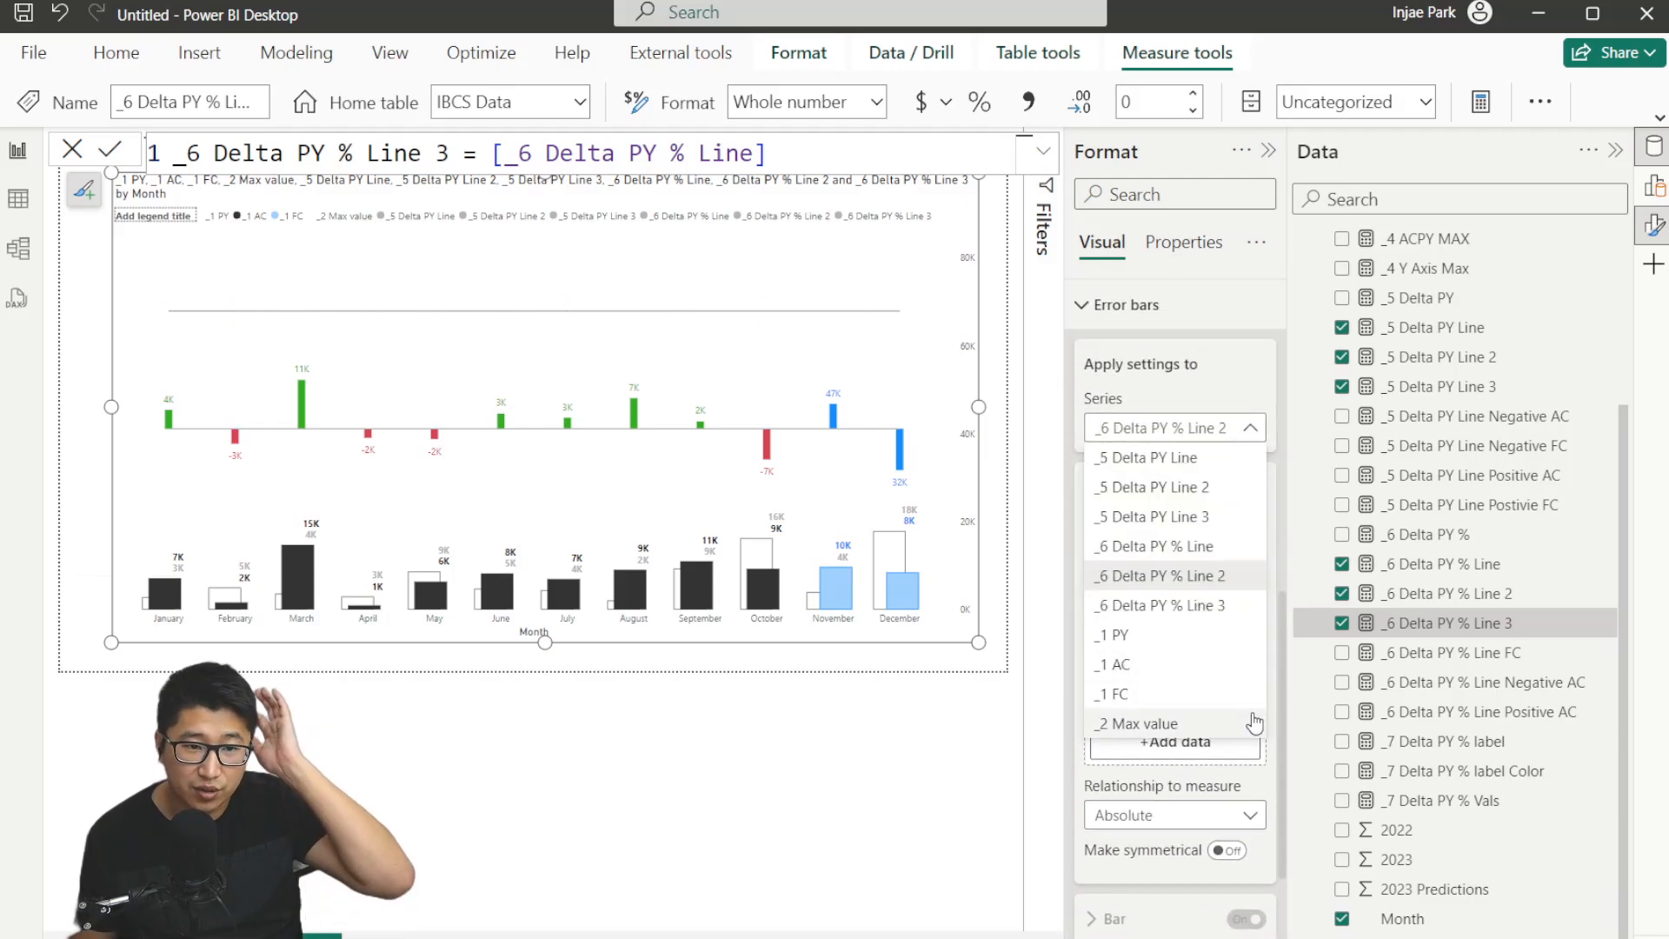
click(1238, 556)
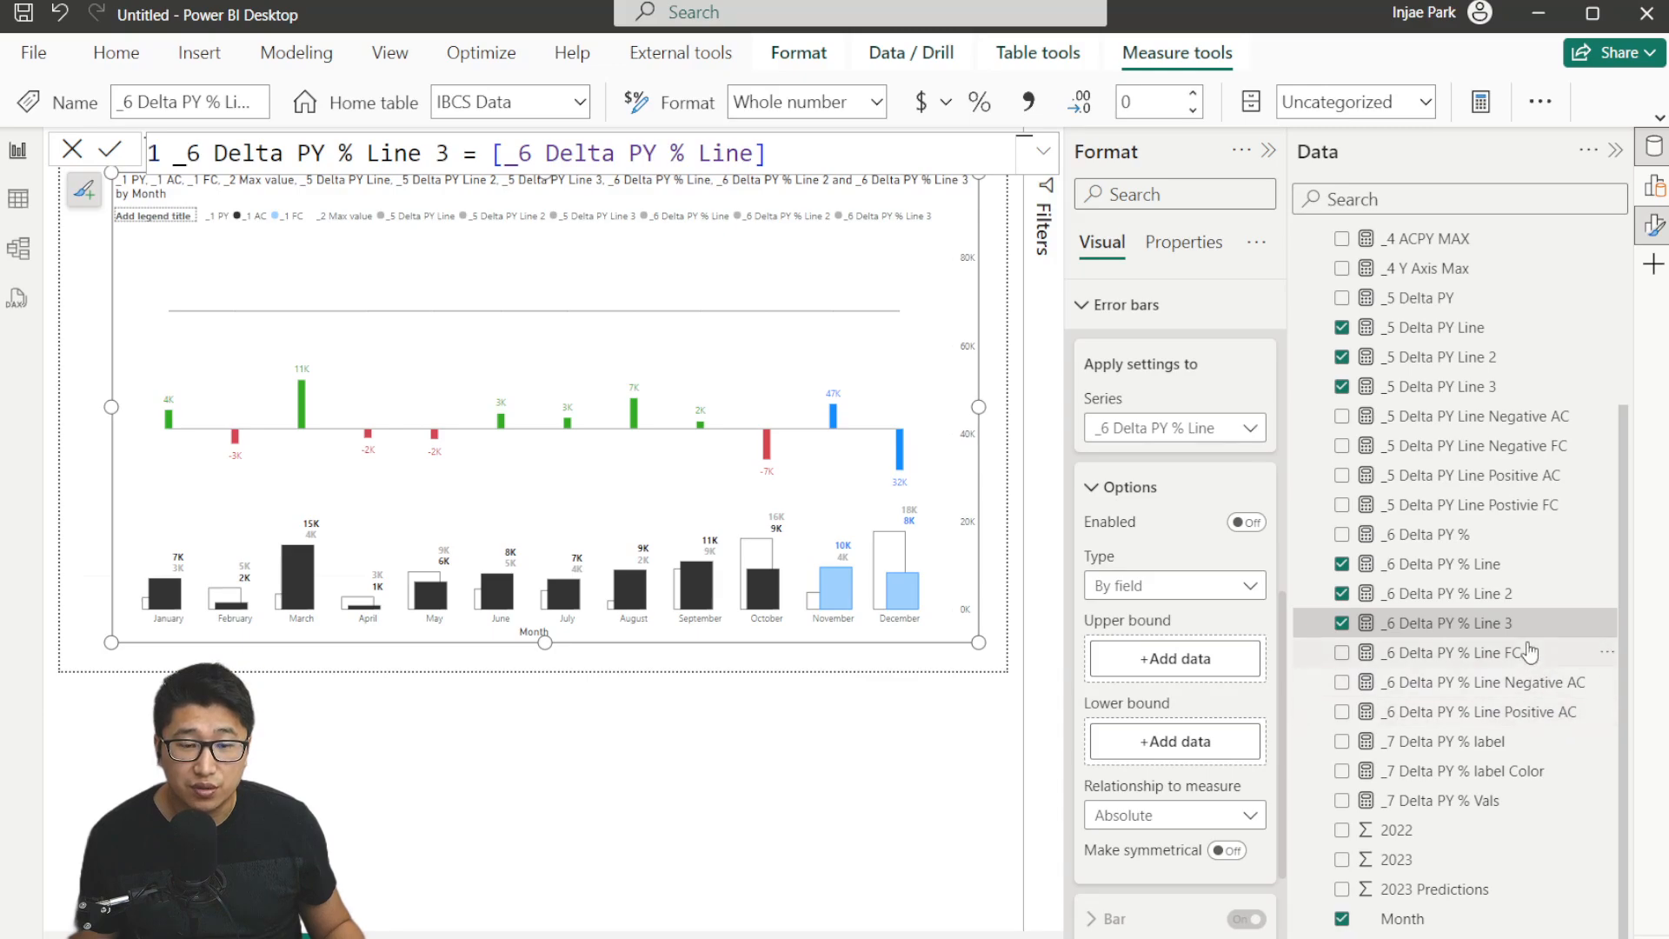
Review the formulas of the Positive AC, Negative AC and FC variants of the _6 Delta PY % Line measure.
click(1483, 715)
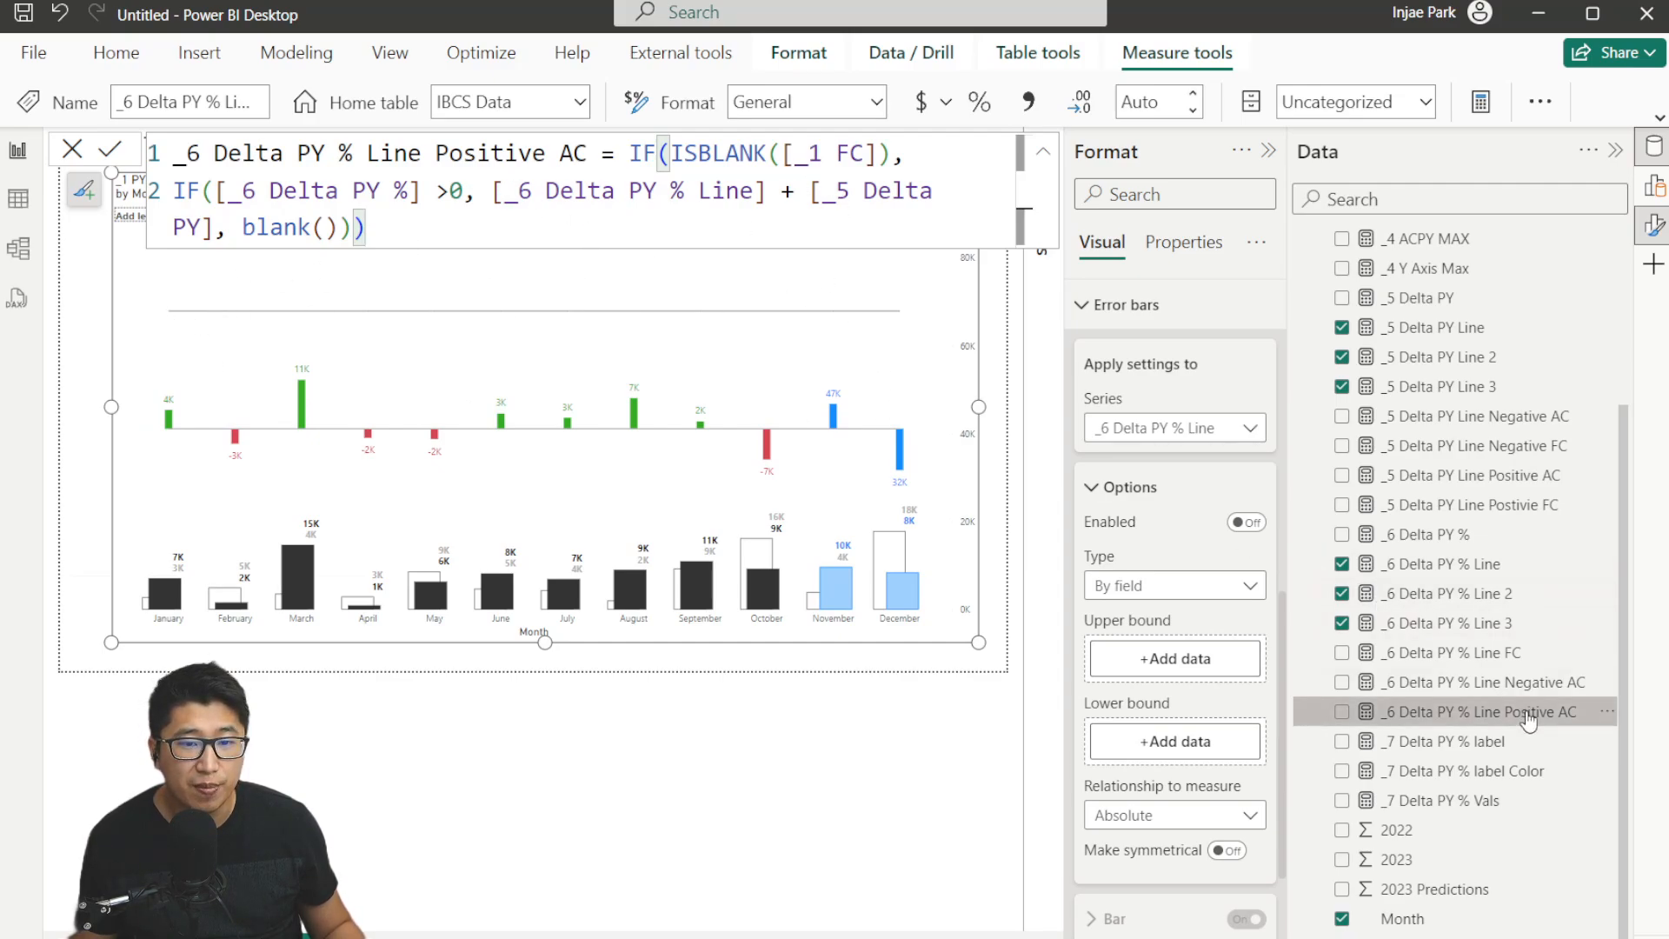
click(1483, 681)
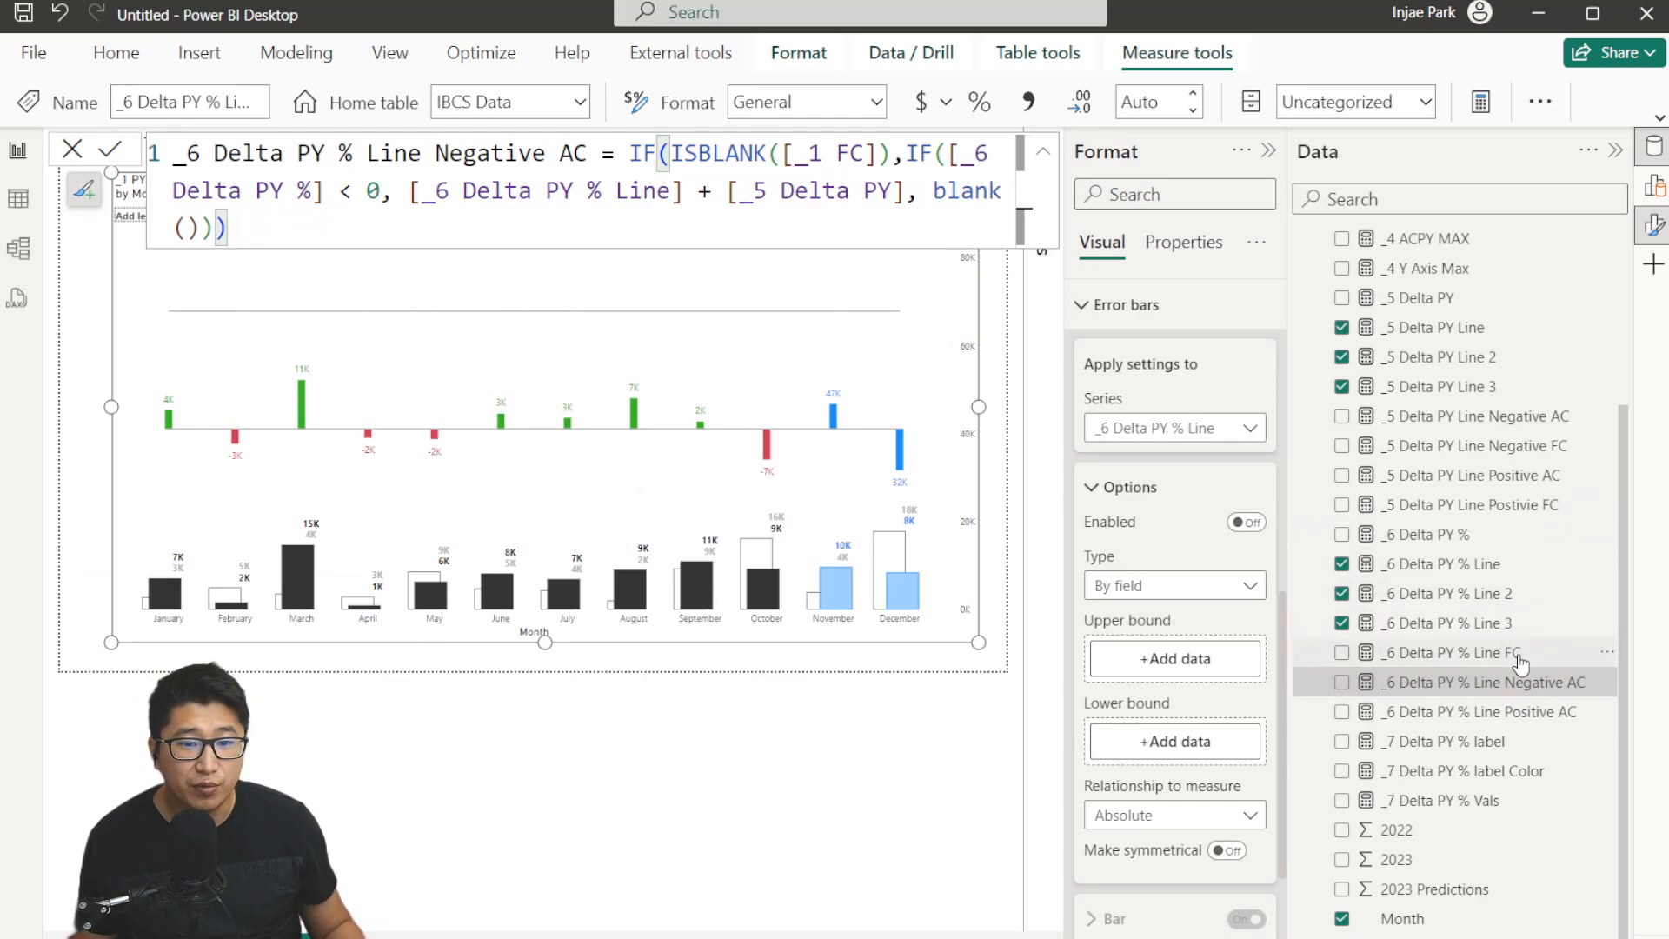
click(1513, 652)
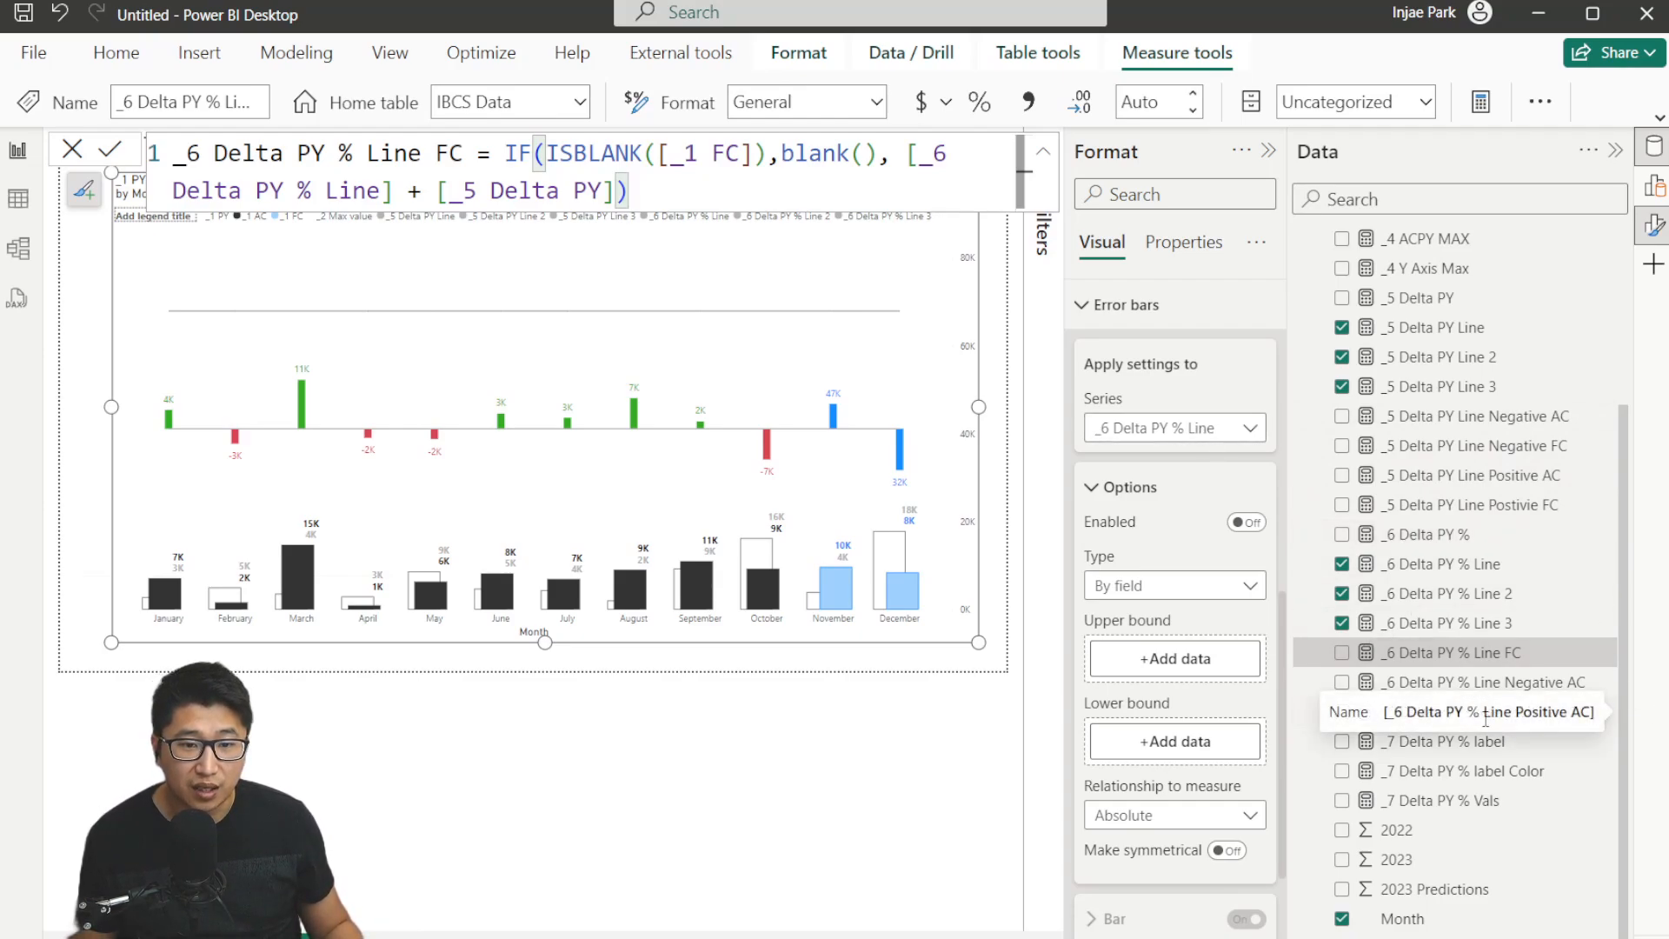
Use _6 Delta PY % Line Positive AC as the upper bound and enable error bars for this series.
drag(1404, 718, 1208, 667)
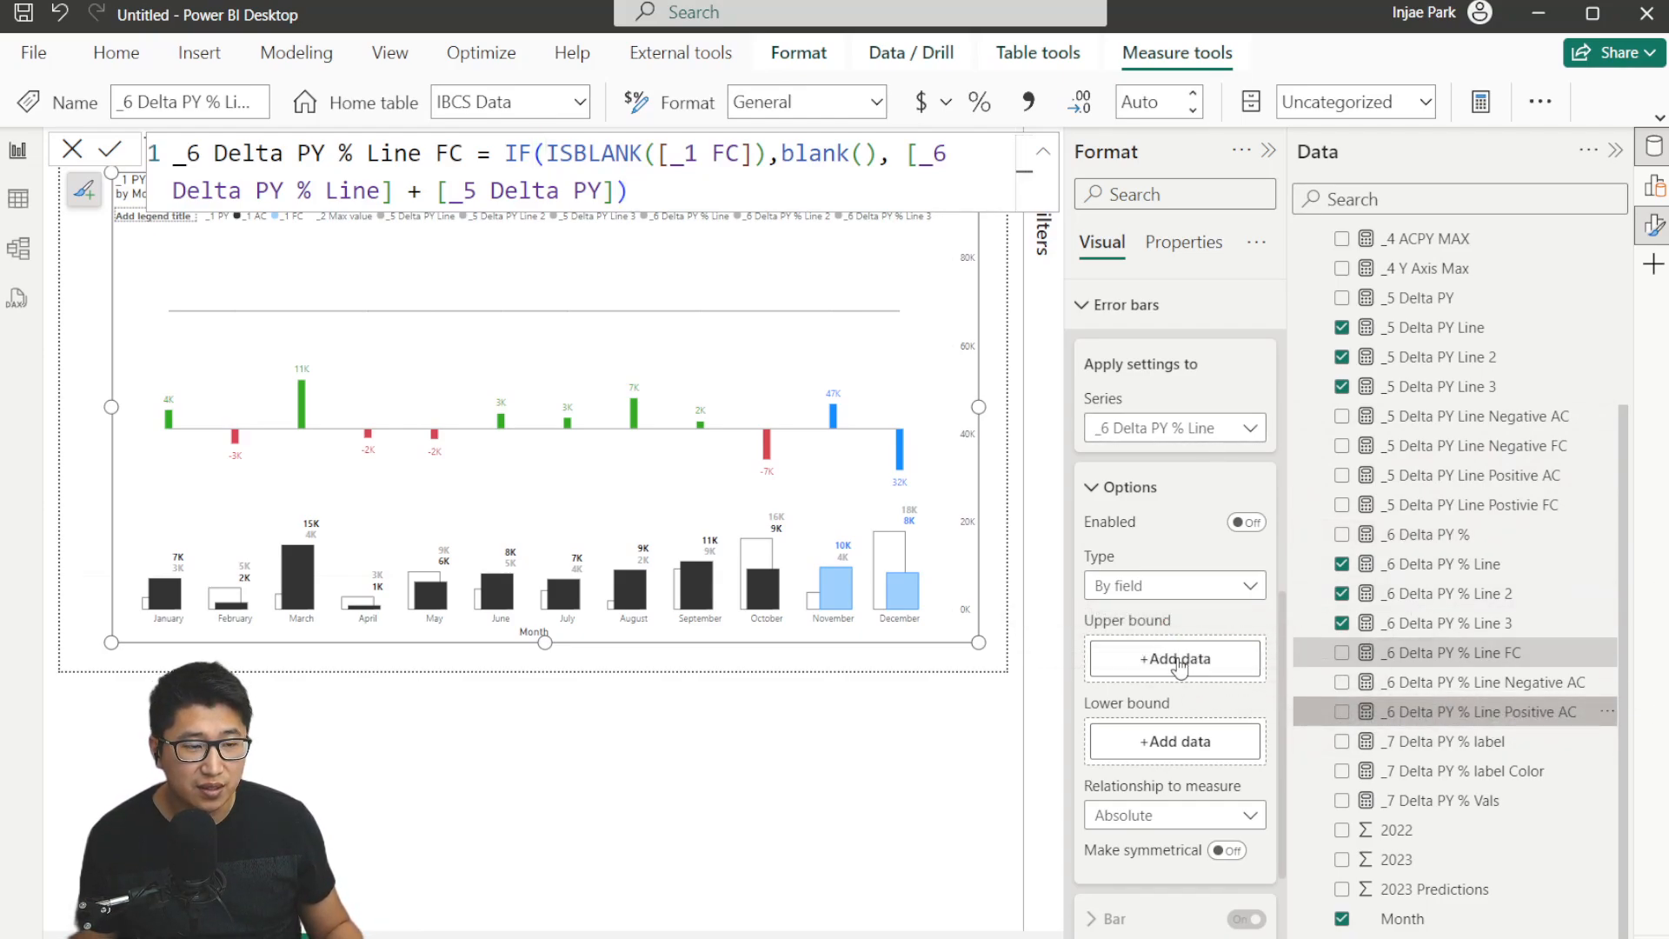
scroll(1195, 635, down, 3)
scroll(1203, 679, up, 3)
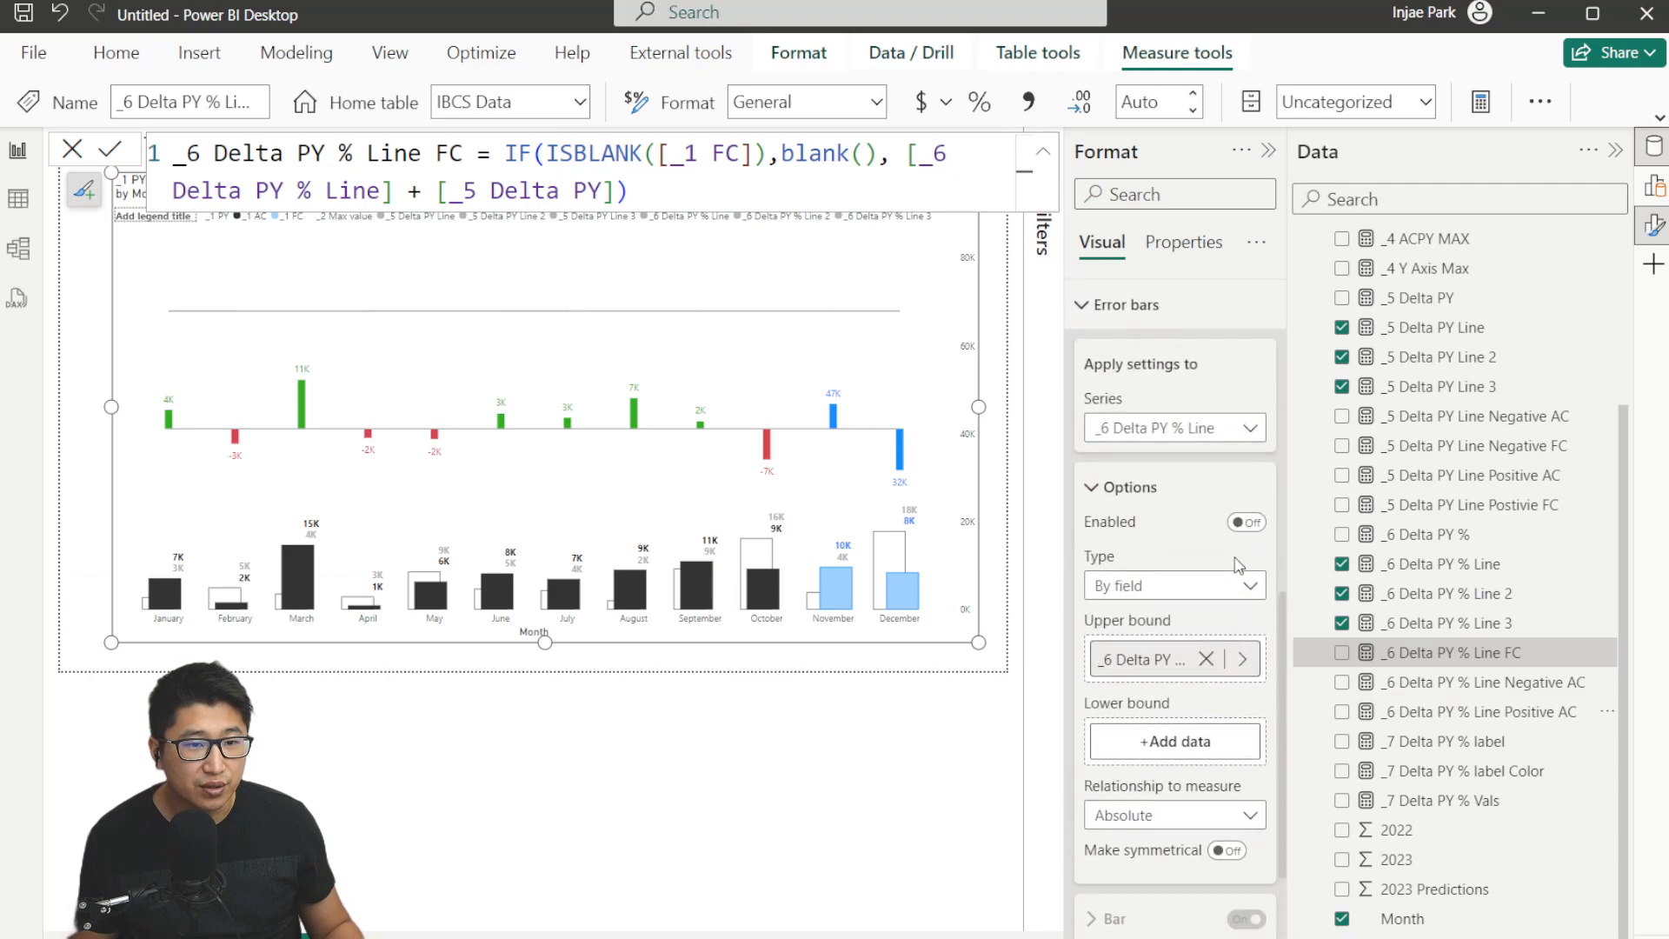
click(1246, 522)
click(1148, 502)
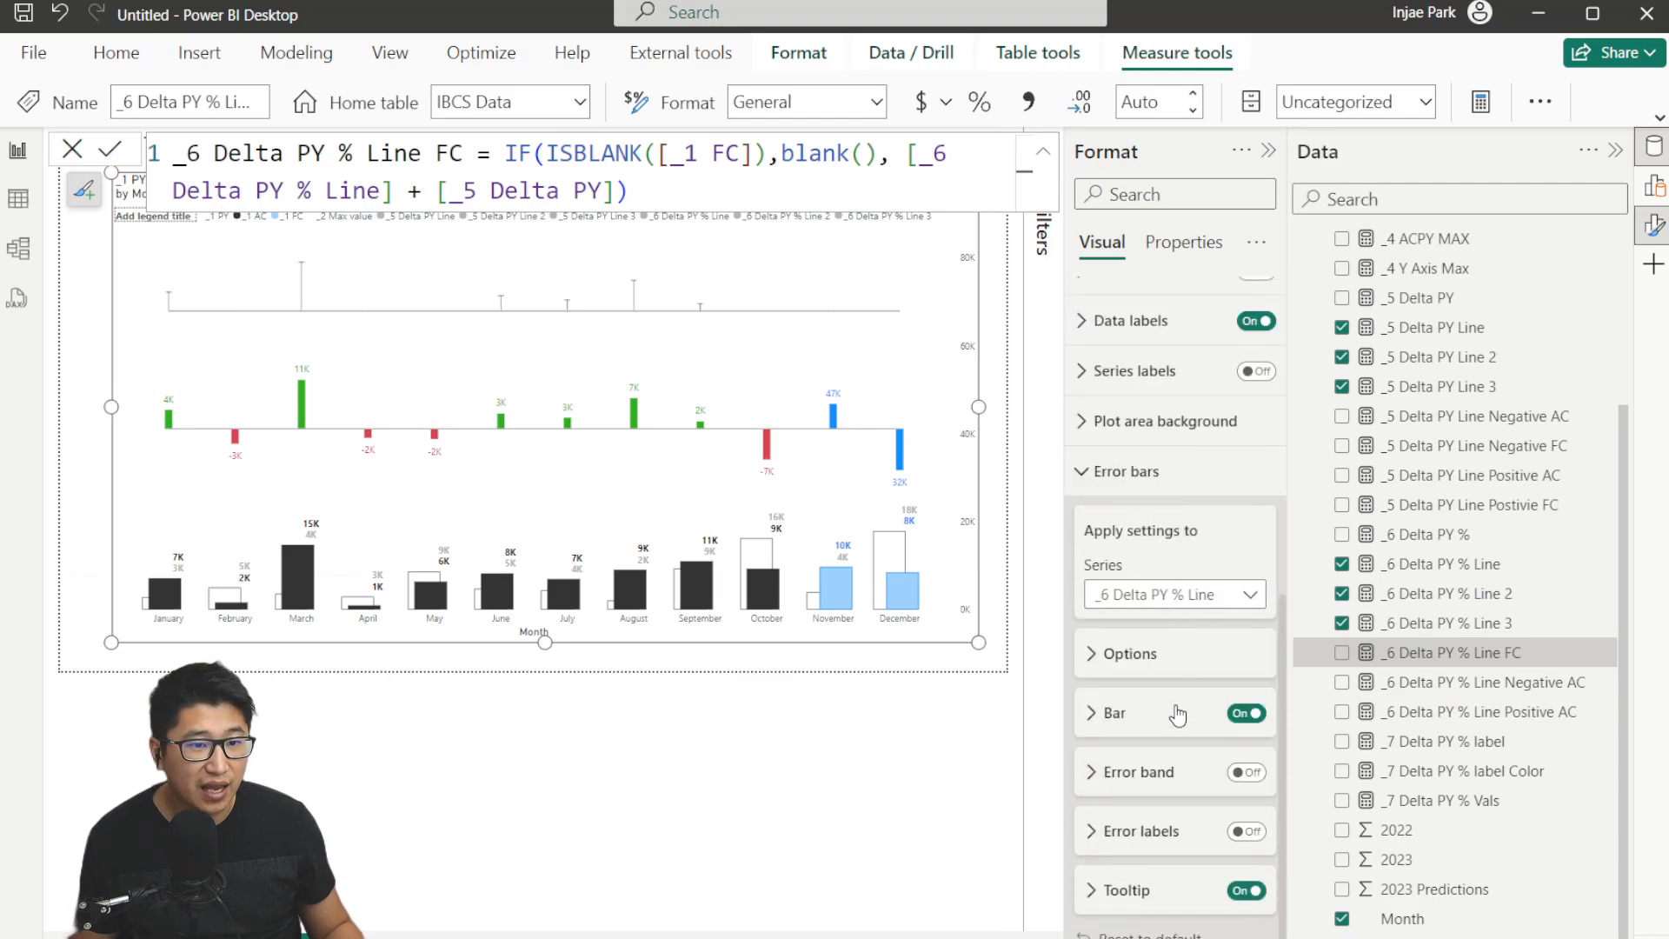
Set the error bar width to 10.
click(1131, 711)
double_click(1097, 773)
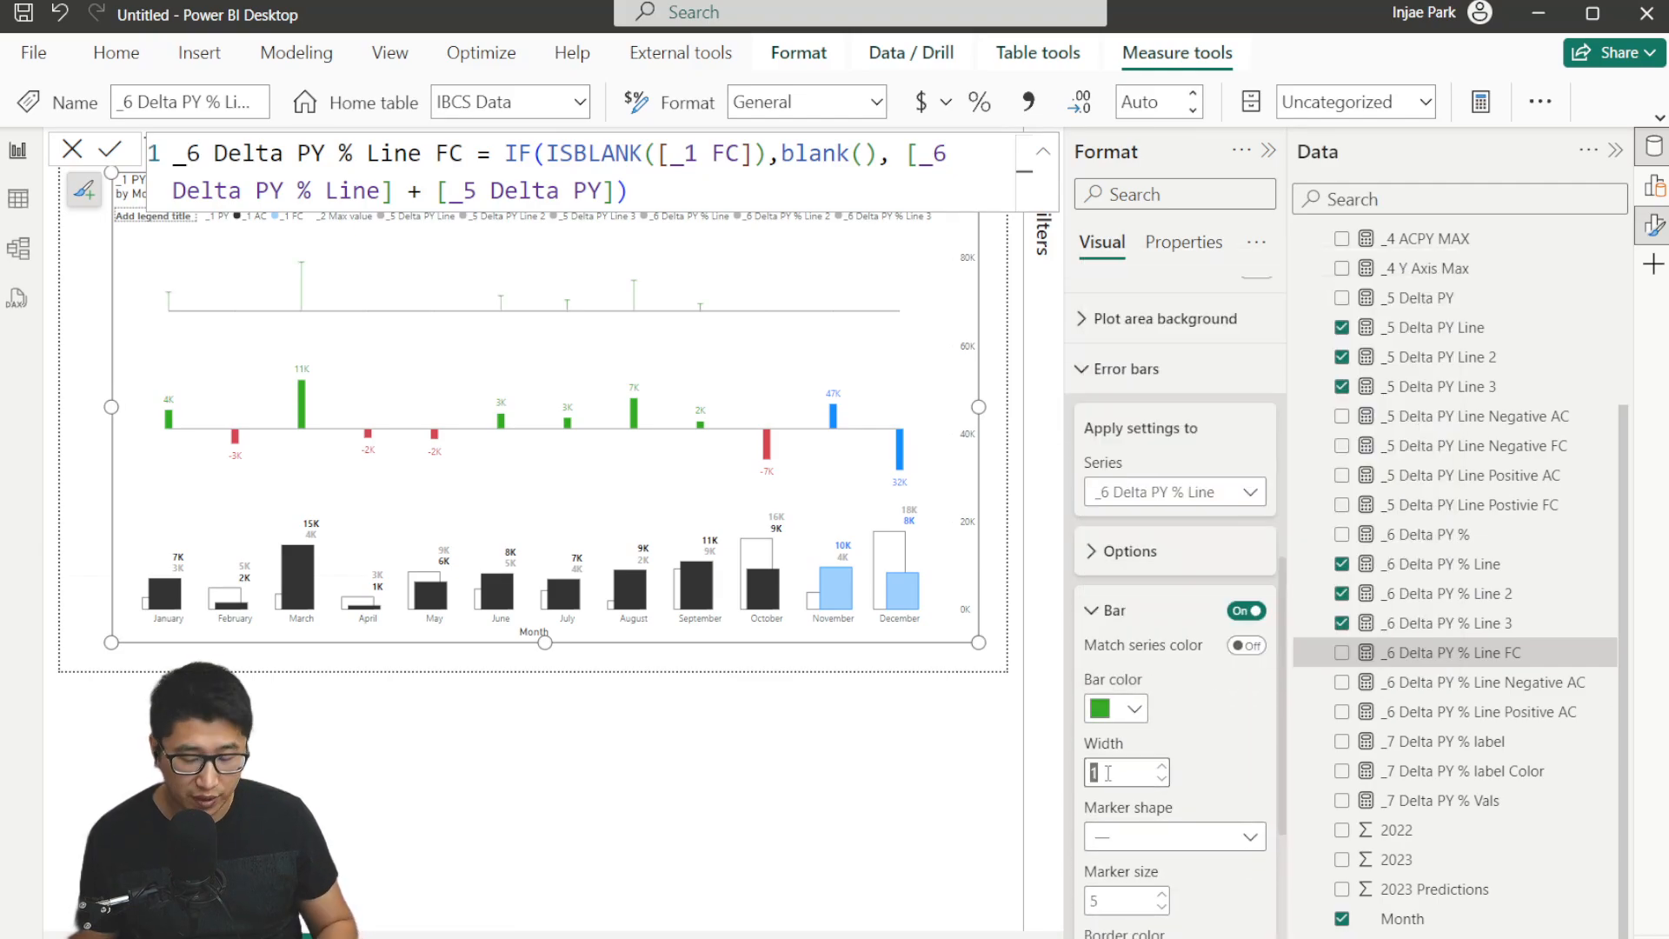
text(10)
click(1202, 834)
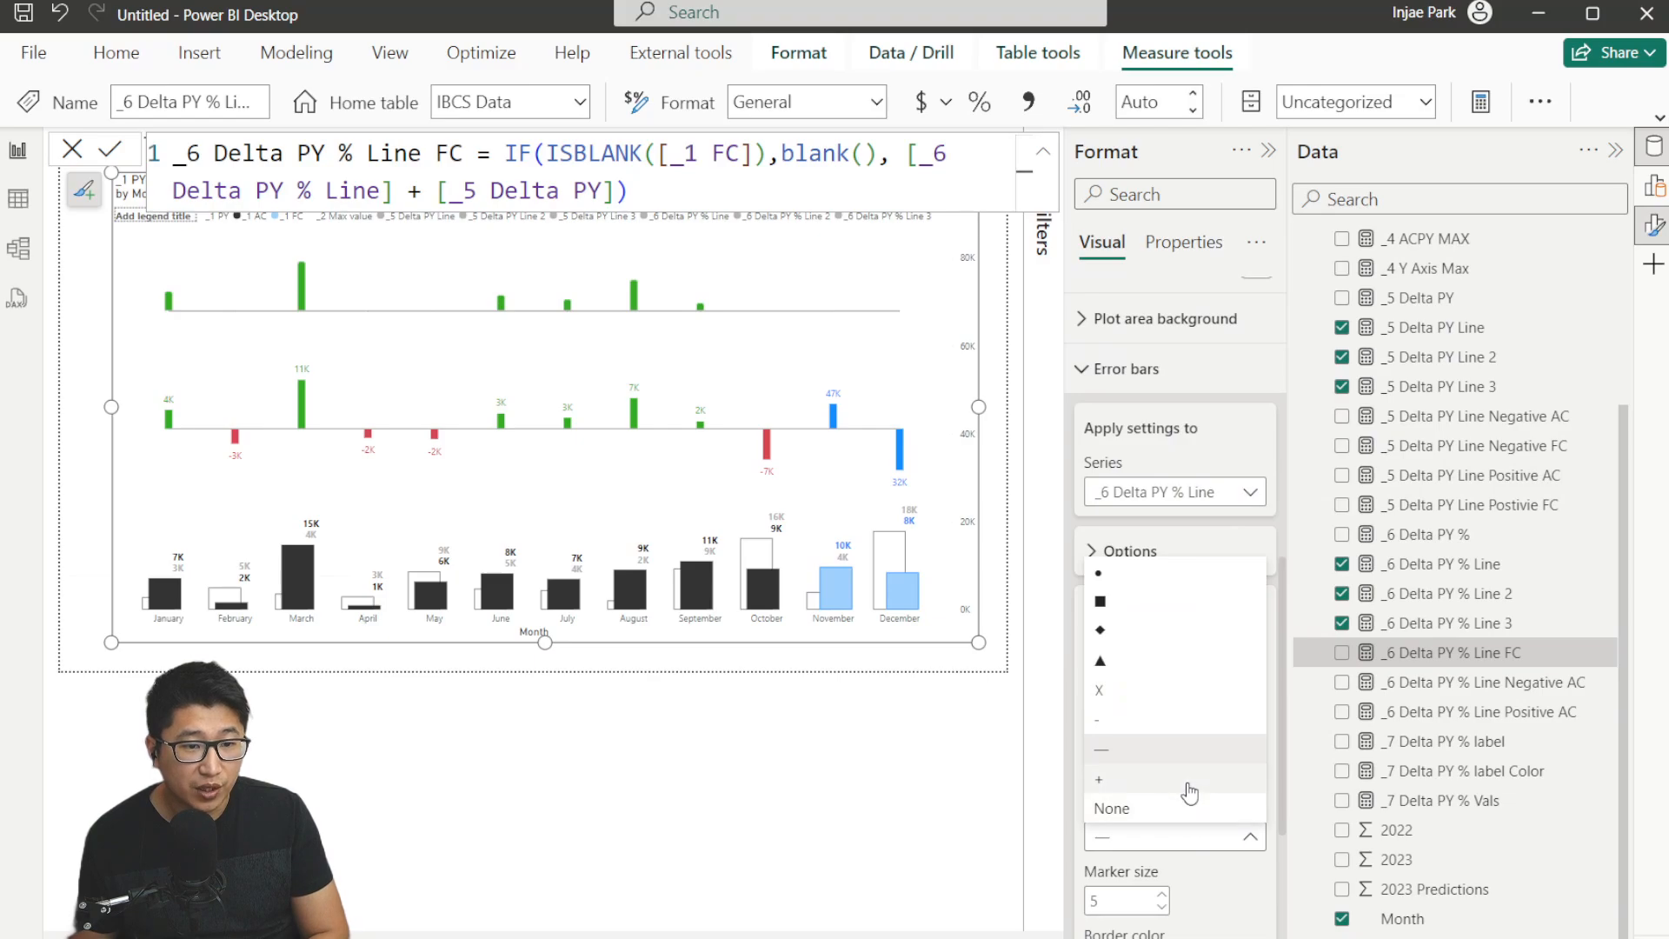
click(1242, 876)
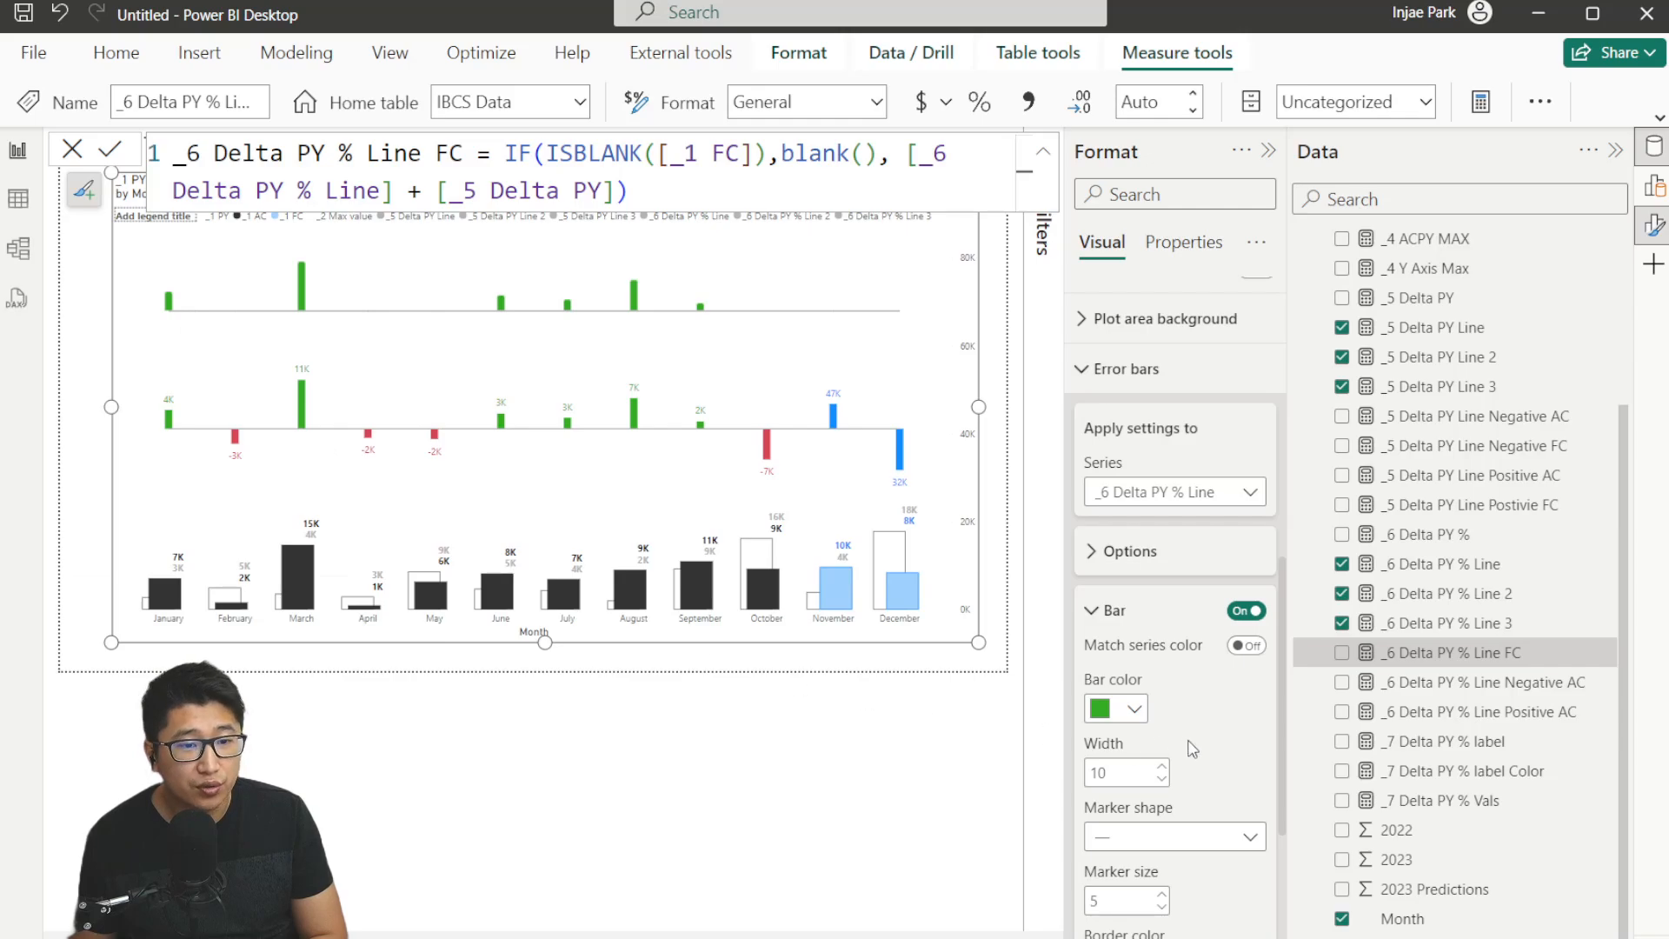
Set the error bar width to 2 and its marker shape to square.
scroll(1192, 749, down, 2)
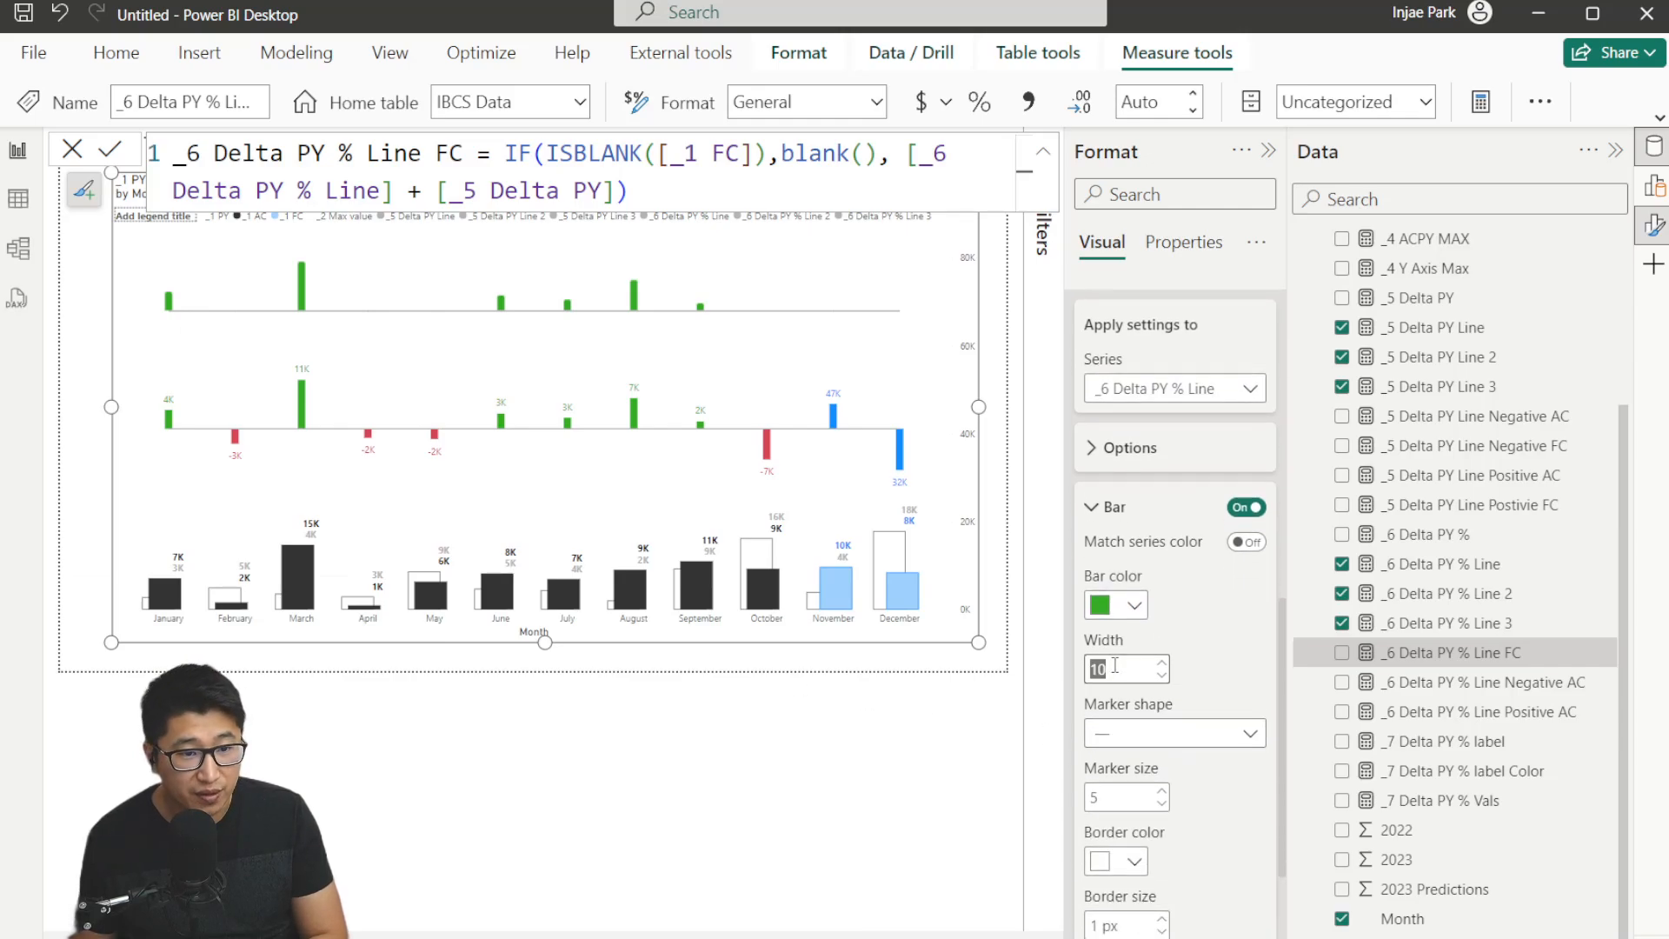
text(2)
click(1177, 734)
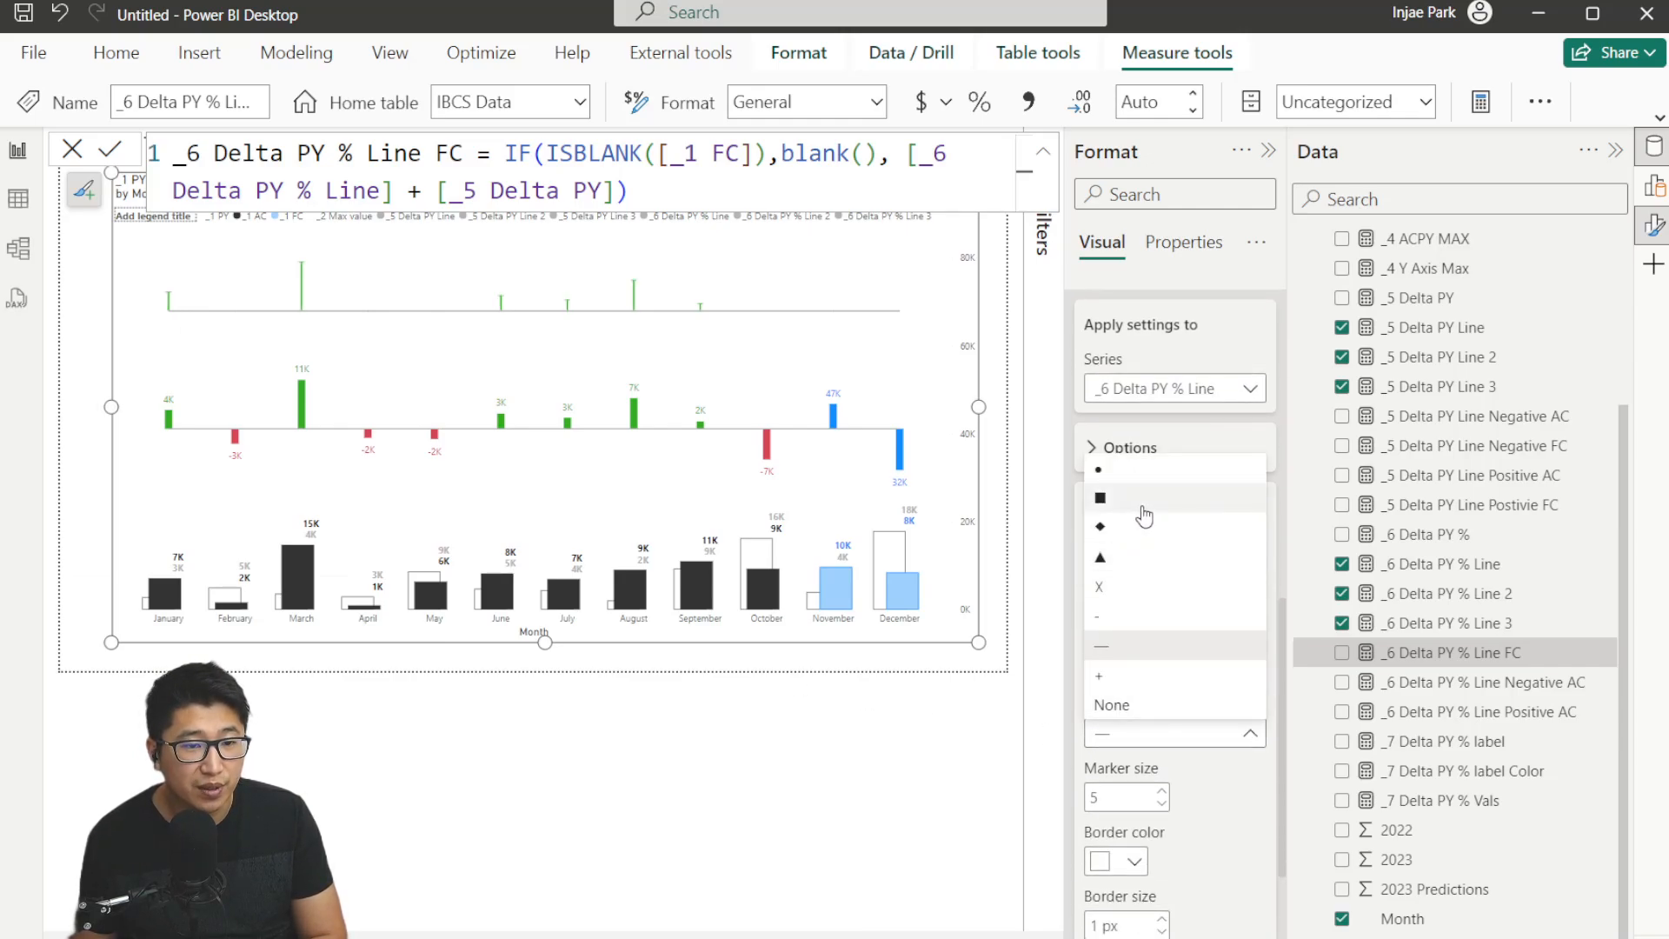
click(1143, 508)
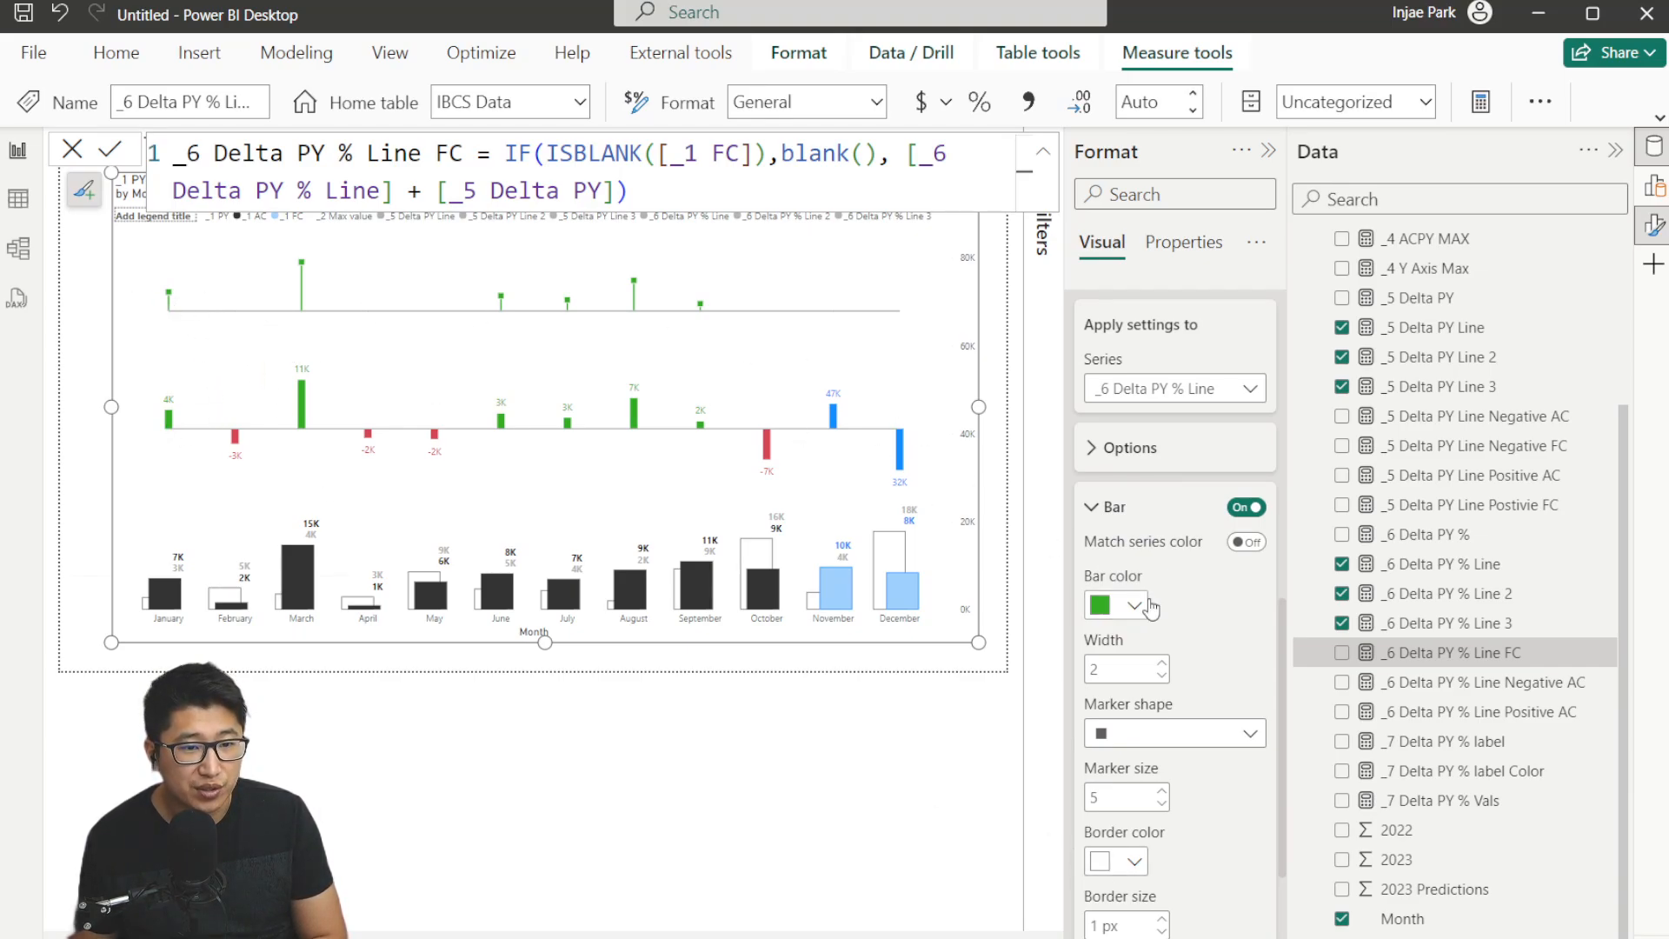
Turn on error labels for the _6 Delta PY % Line error bars.
click(1117, 509)
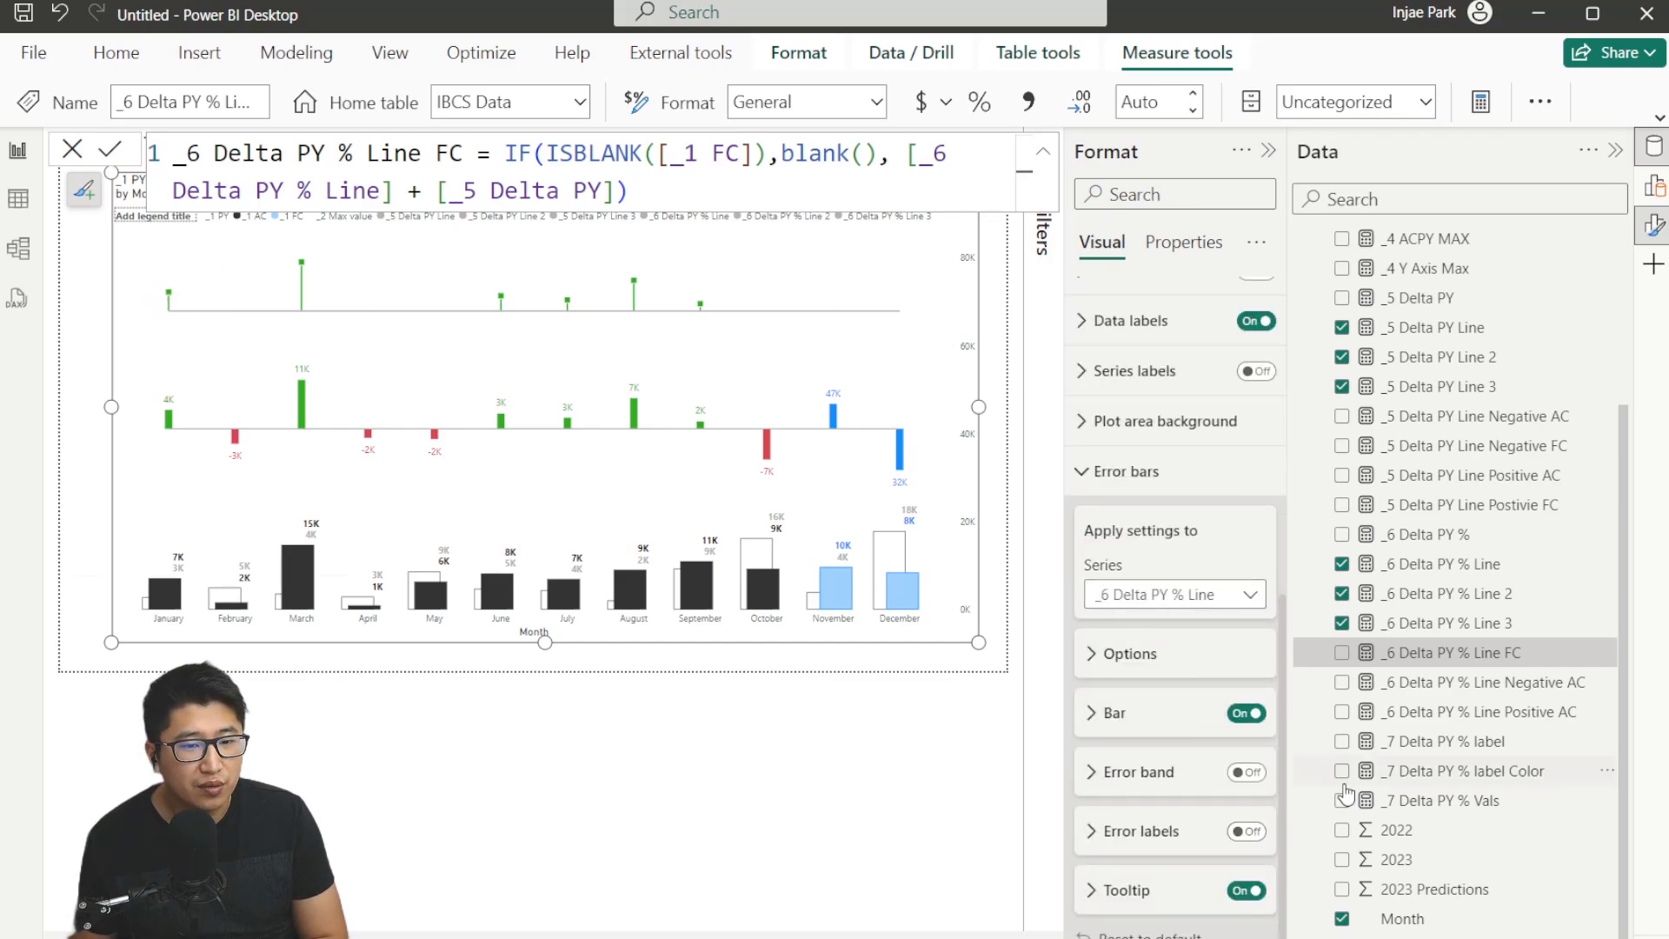
click(1242, 836)
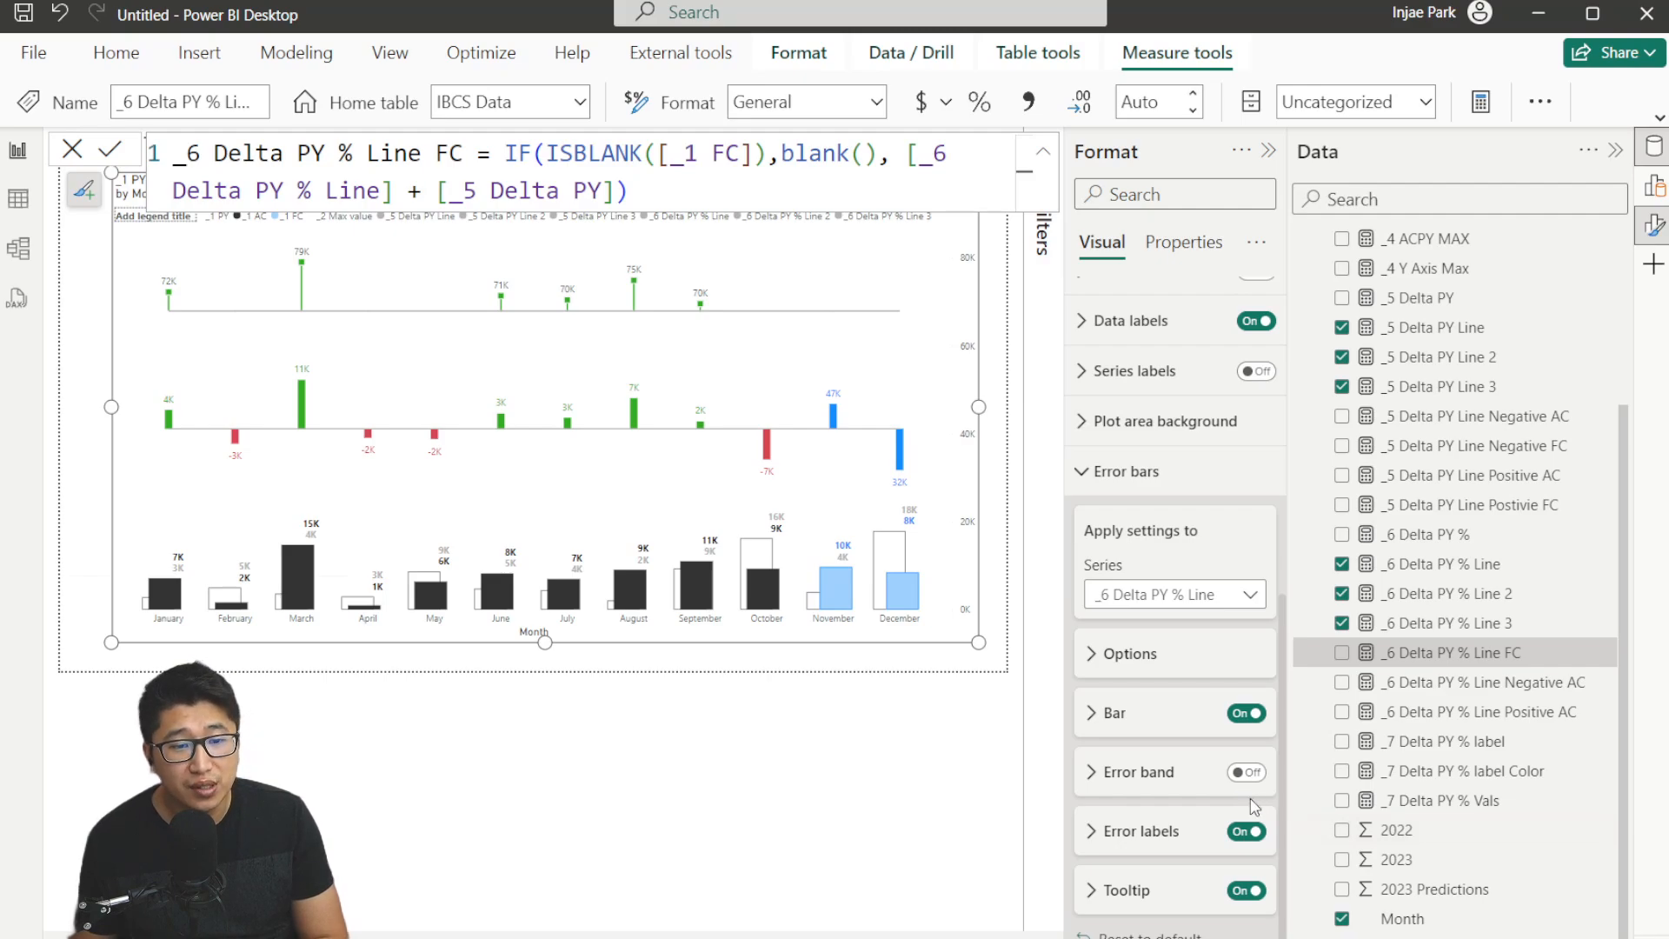
click(1153, 835)
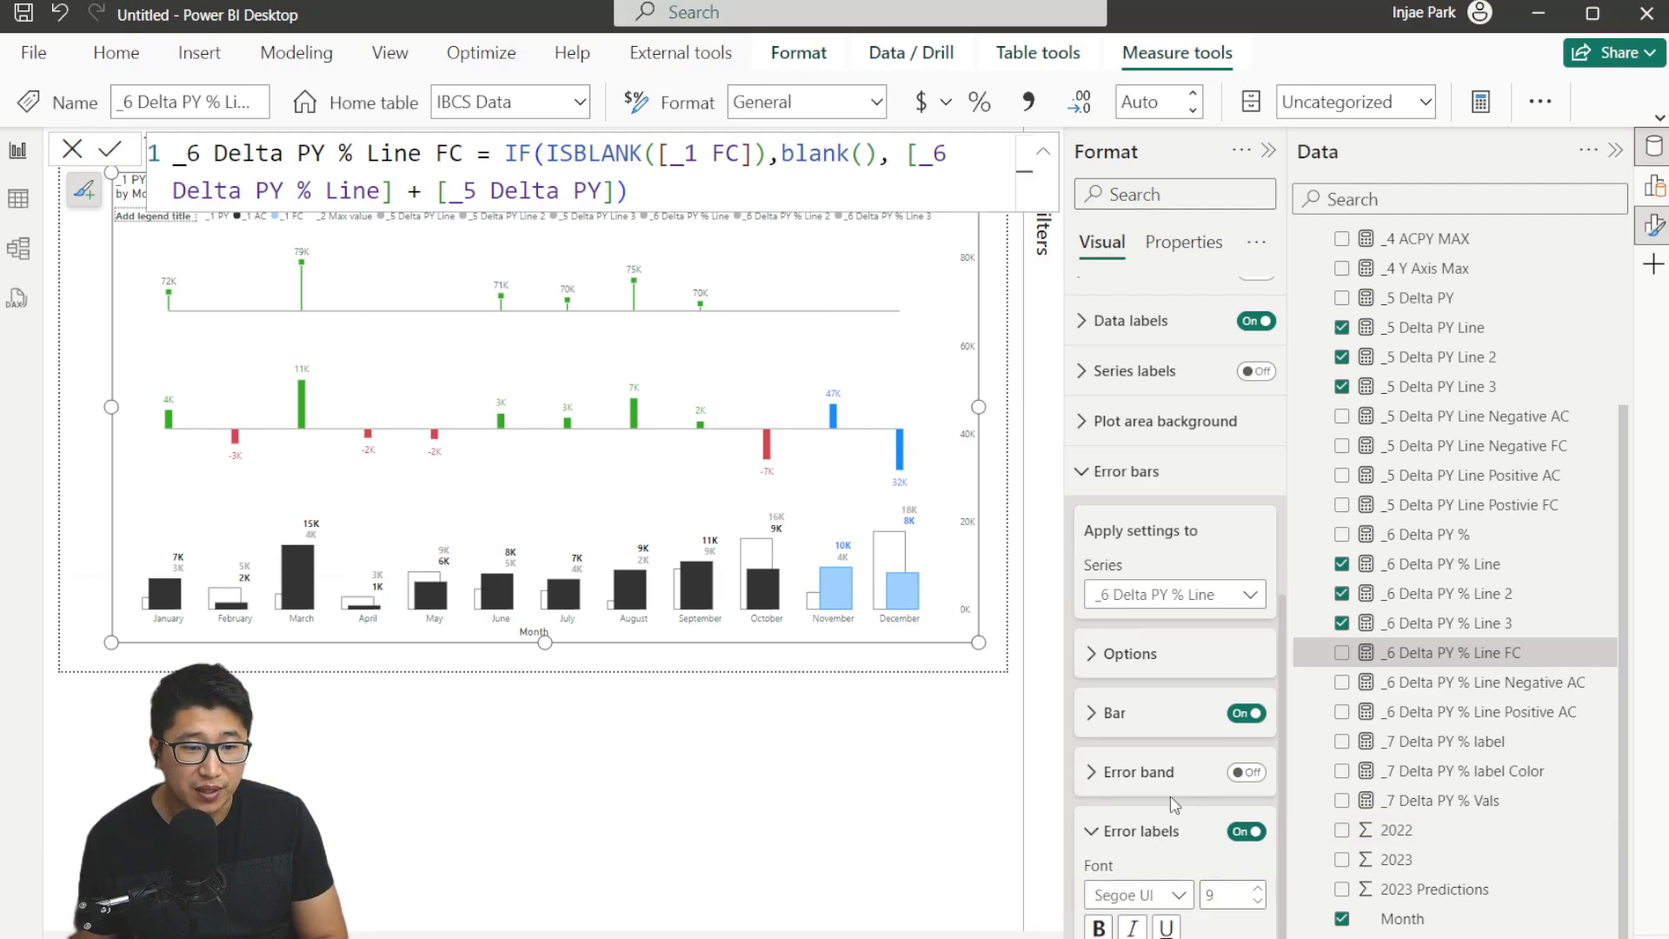
scroll(1156, 521, down, 5)
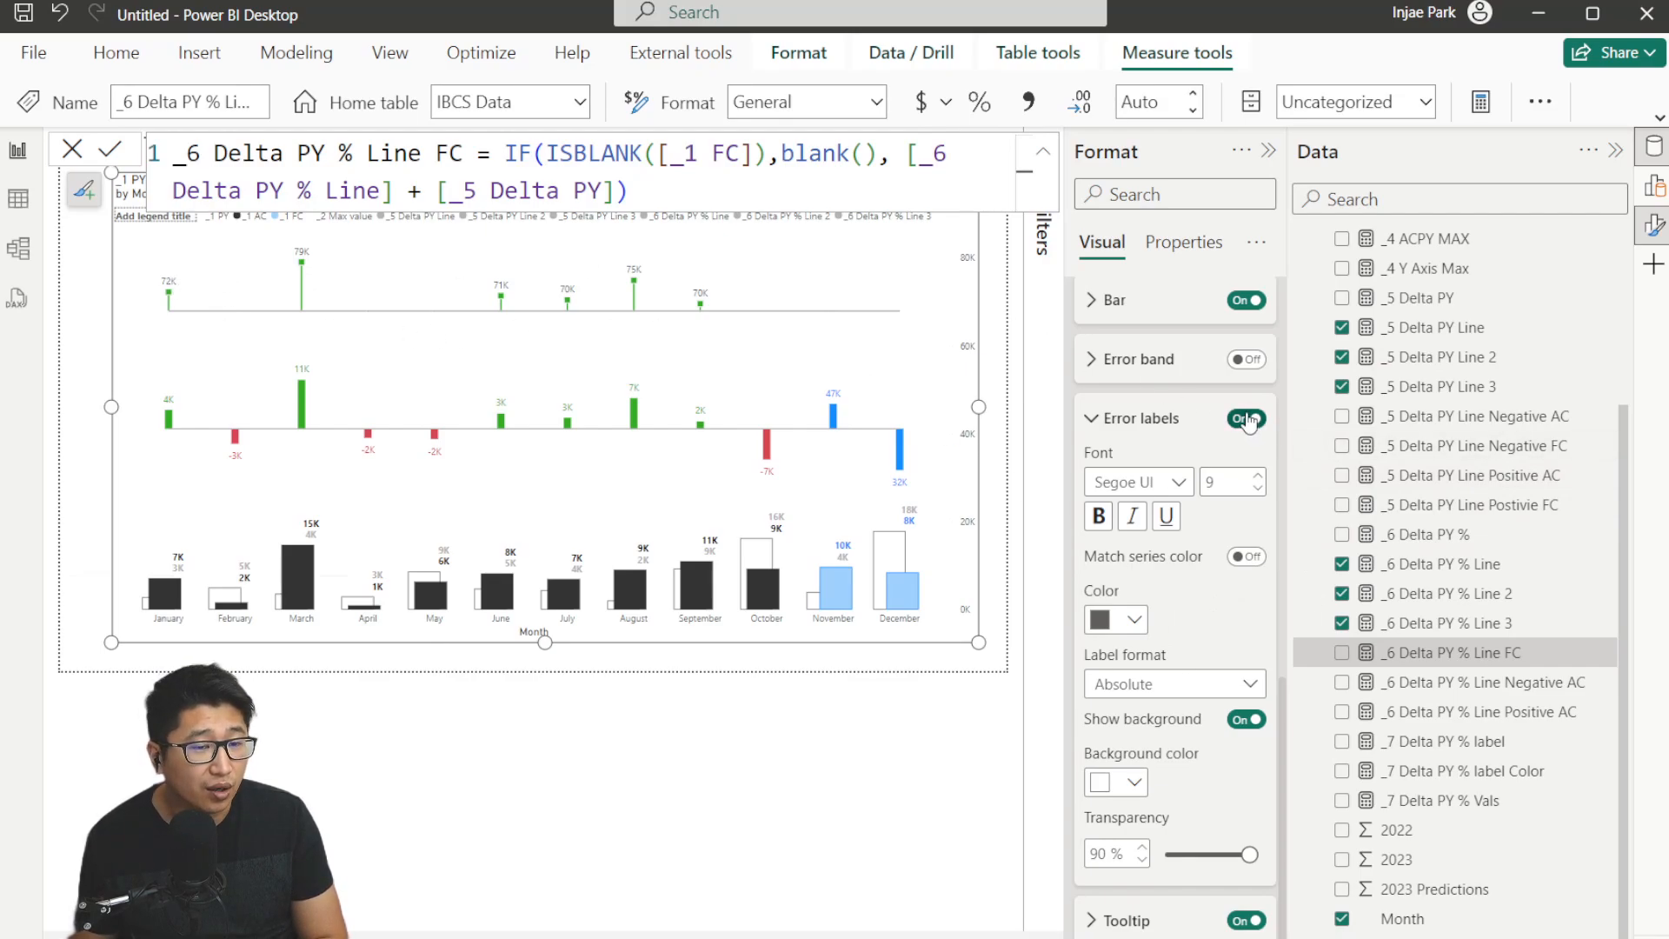
scroll(1165, 452, up, 4)
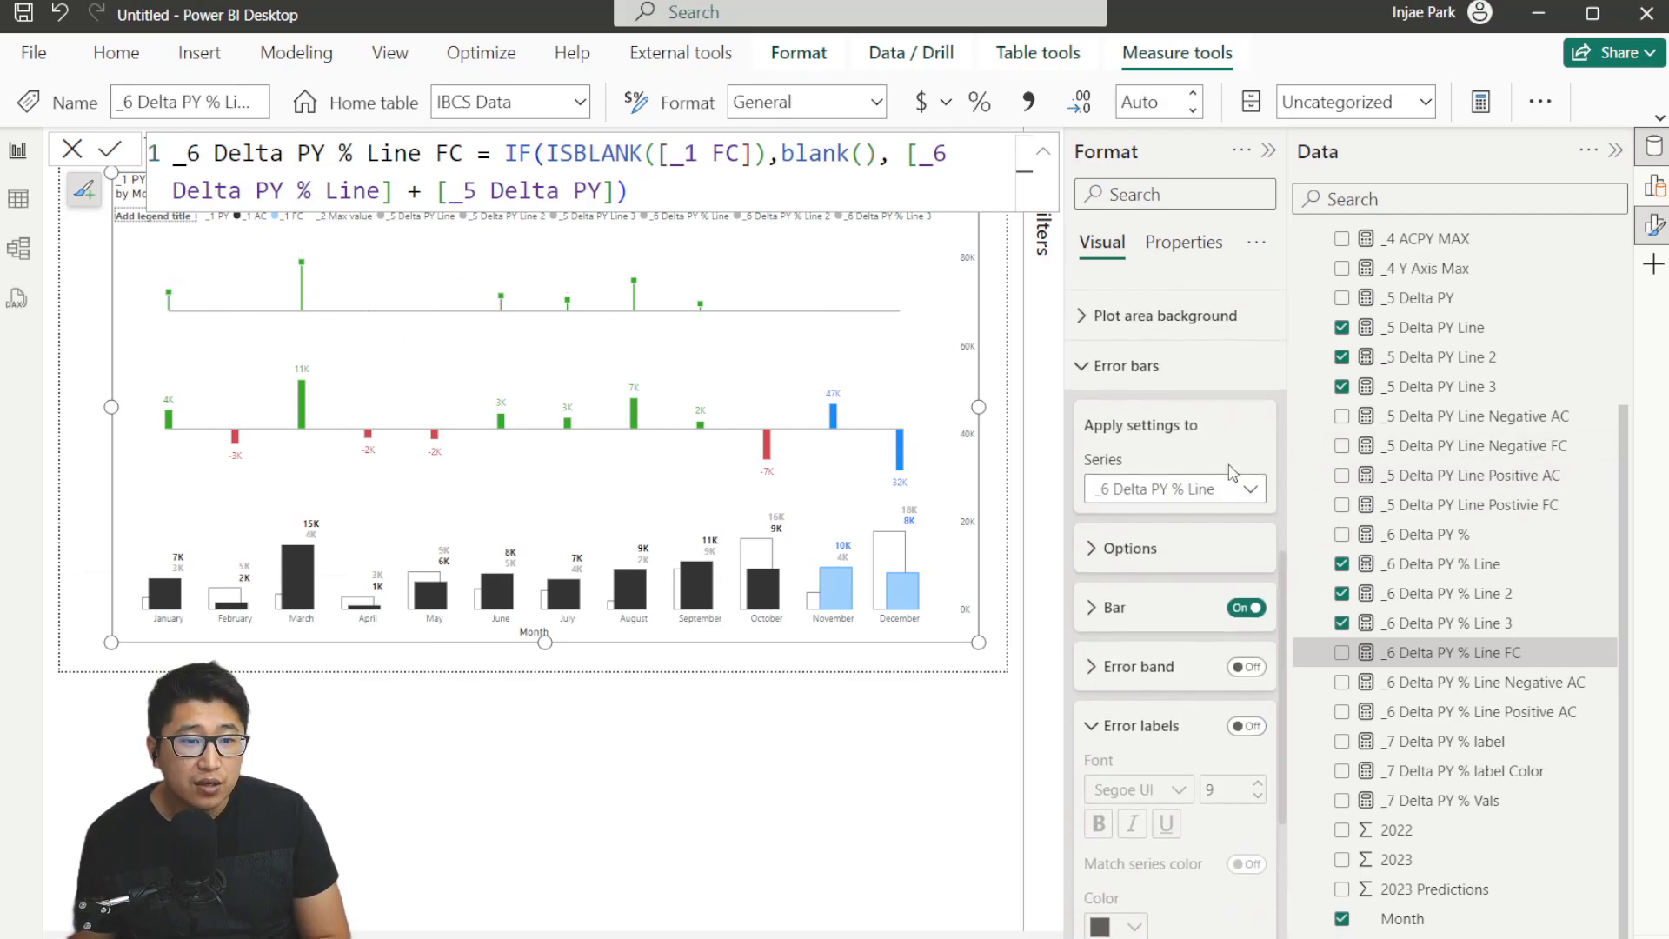
Enable error bars for the _6 Delta PY % Line 2 series with _6 Delta PY % Line Negative AC as upper bound.
click(1164, 491)
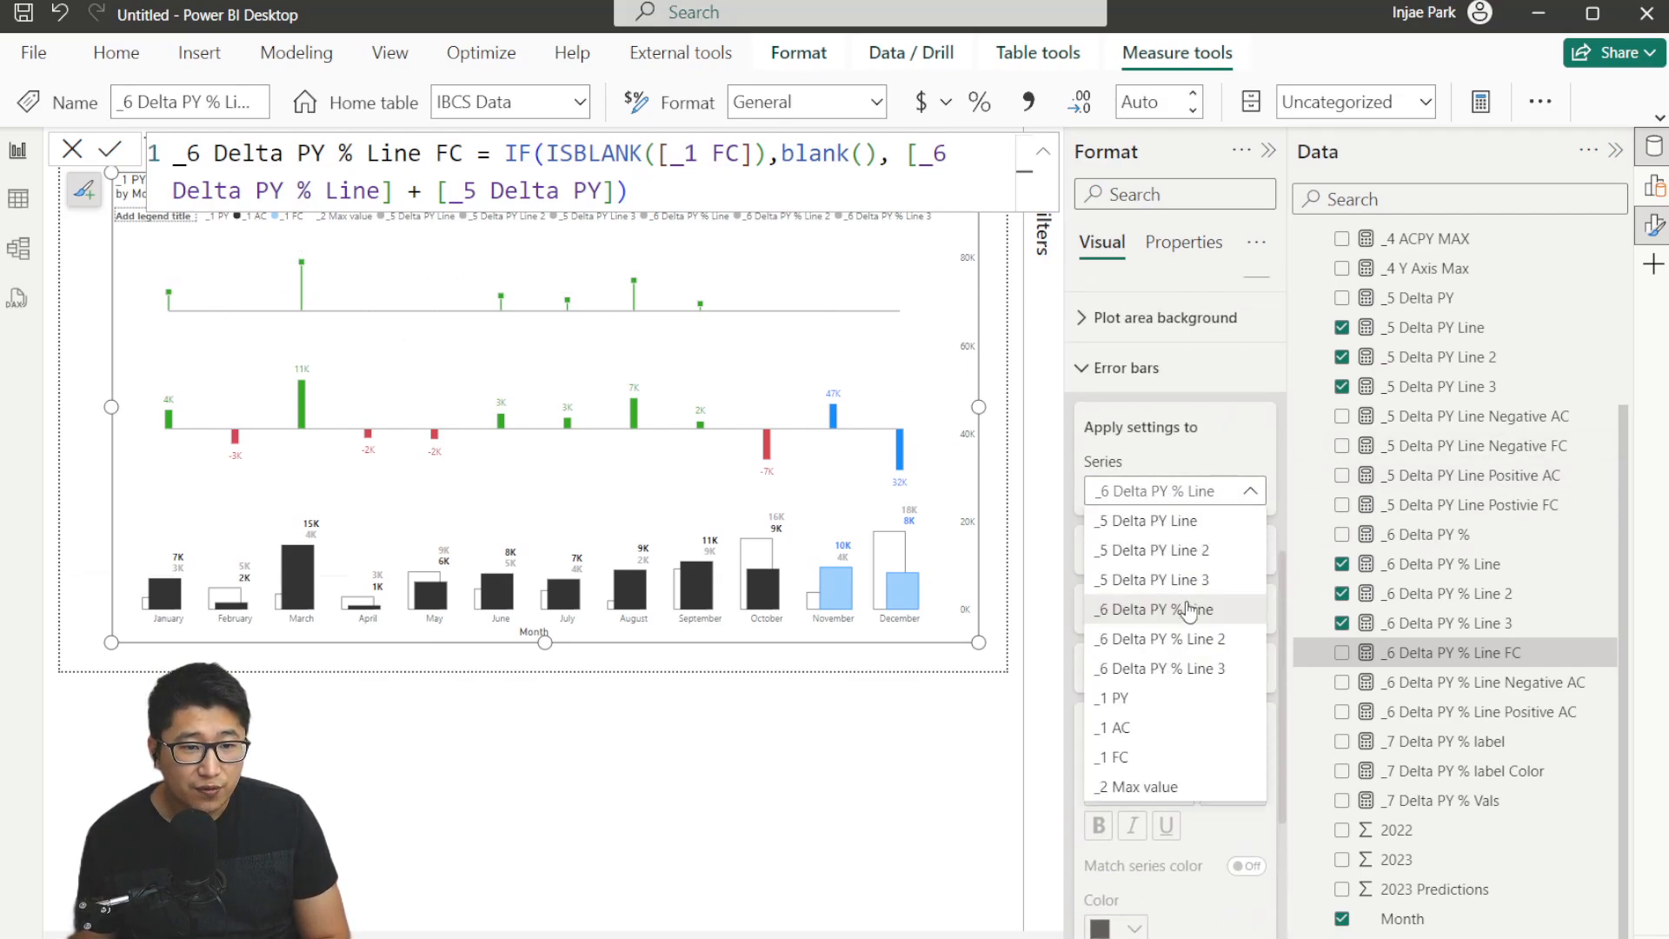
click(1166, 647)
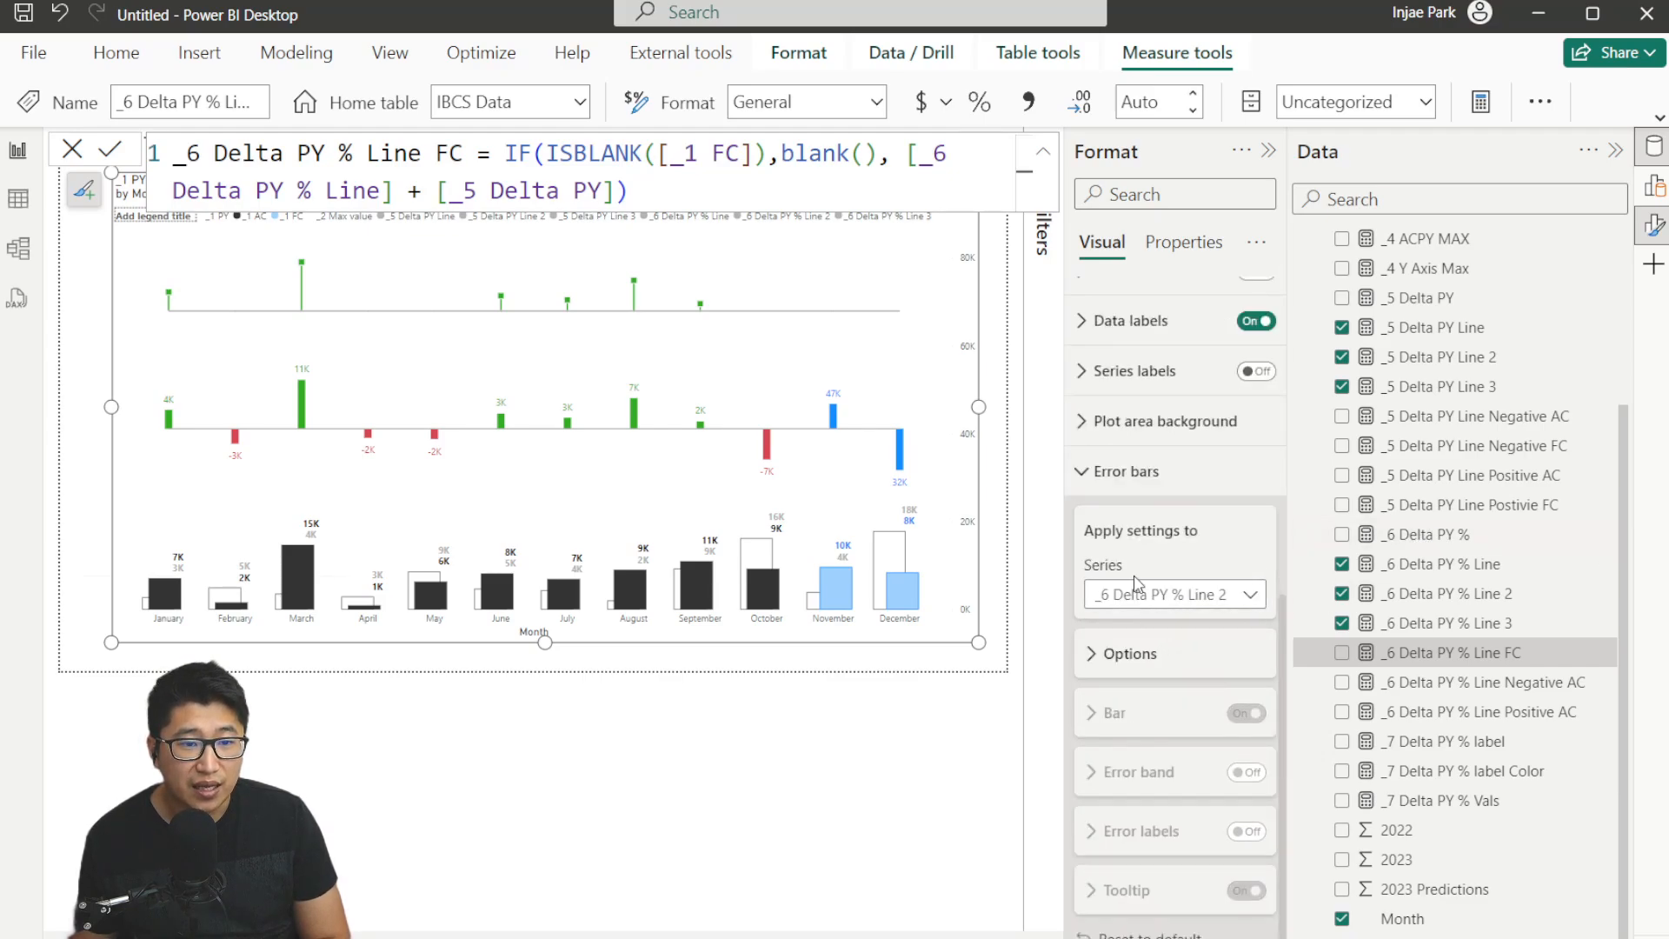
click(1164, 652)
click(1246, 575)
scroll(1217, 583, down, 3)
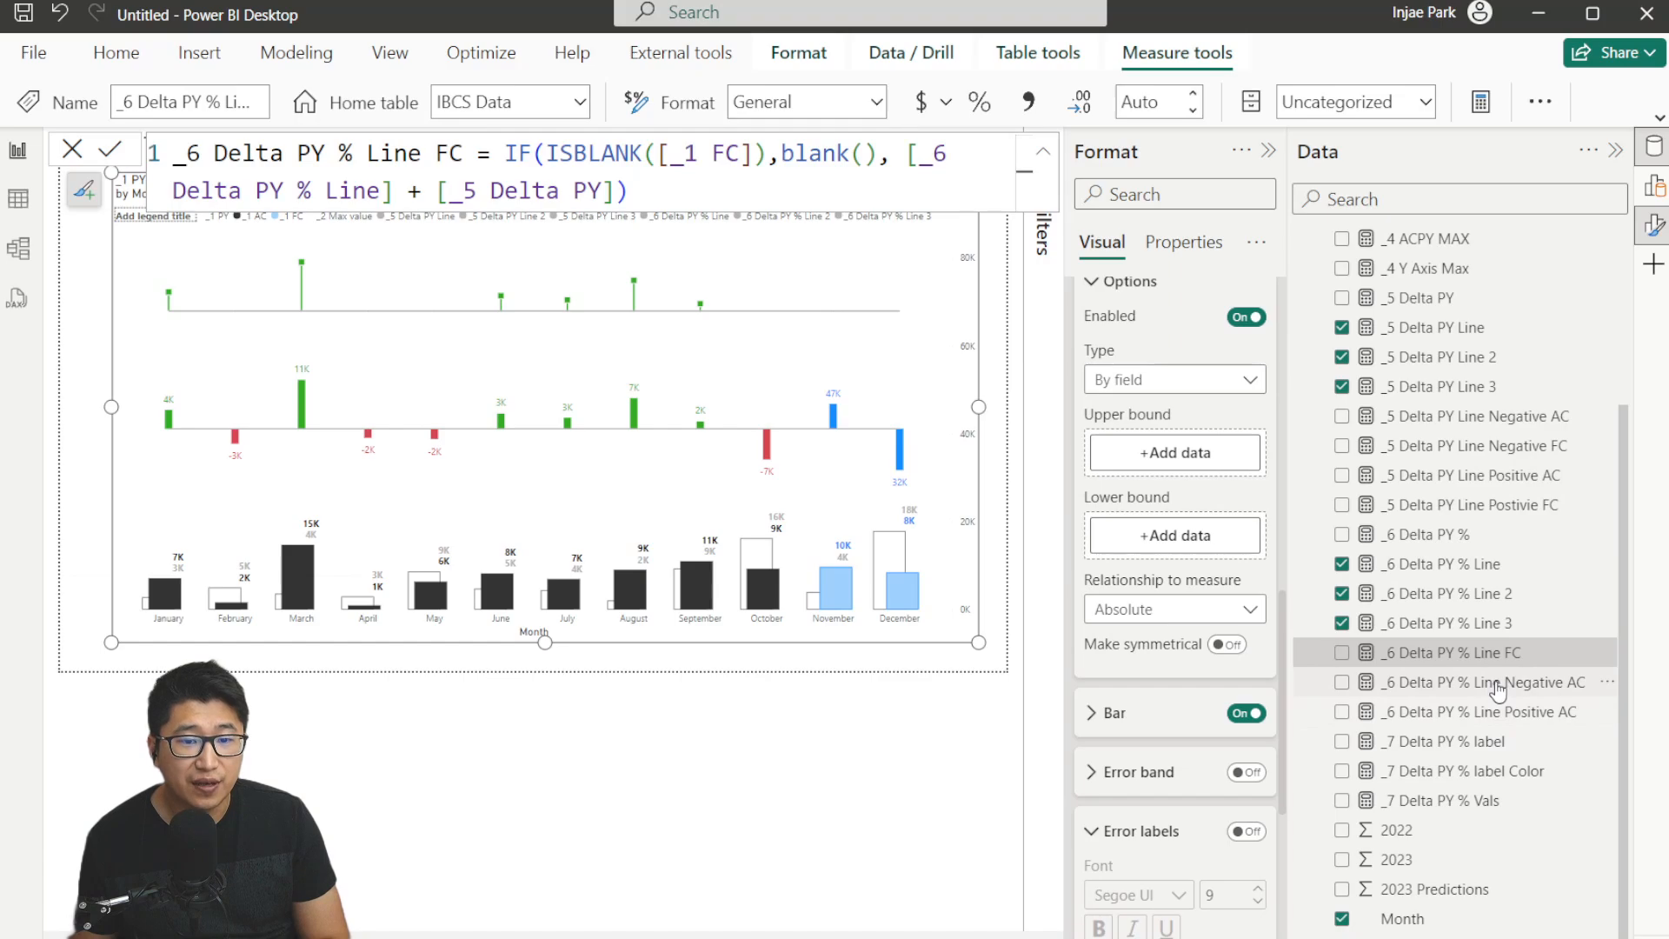
drag(1497, 690, 1180, 459)
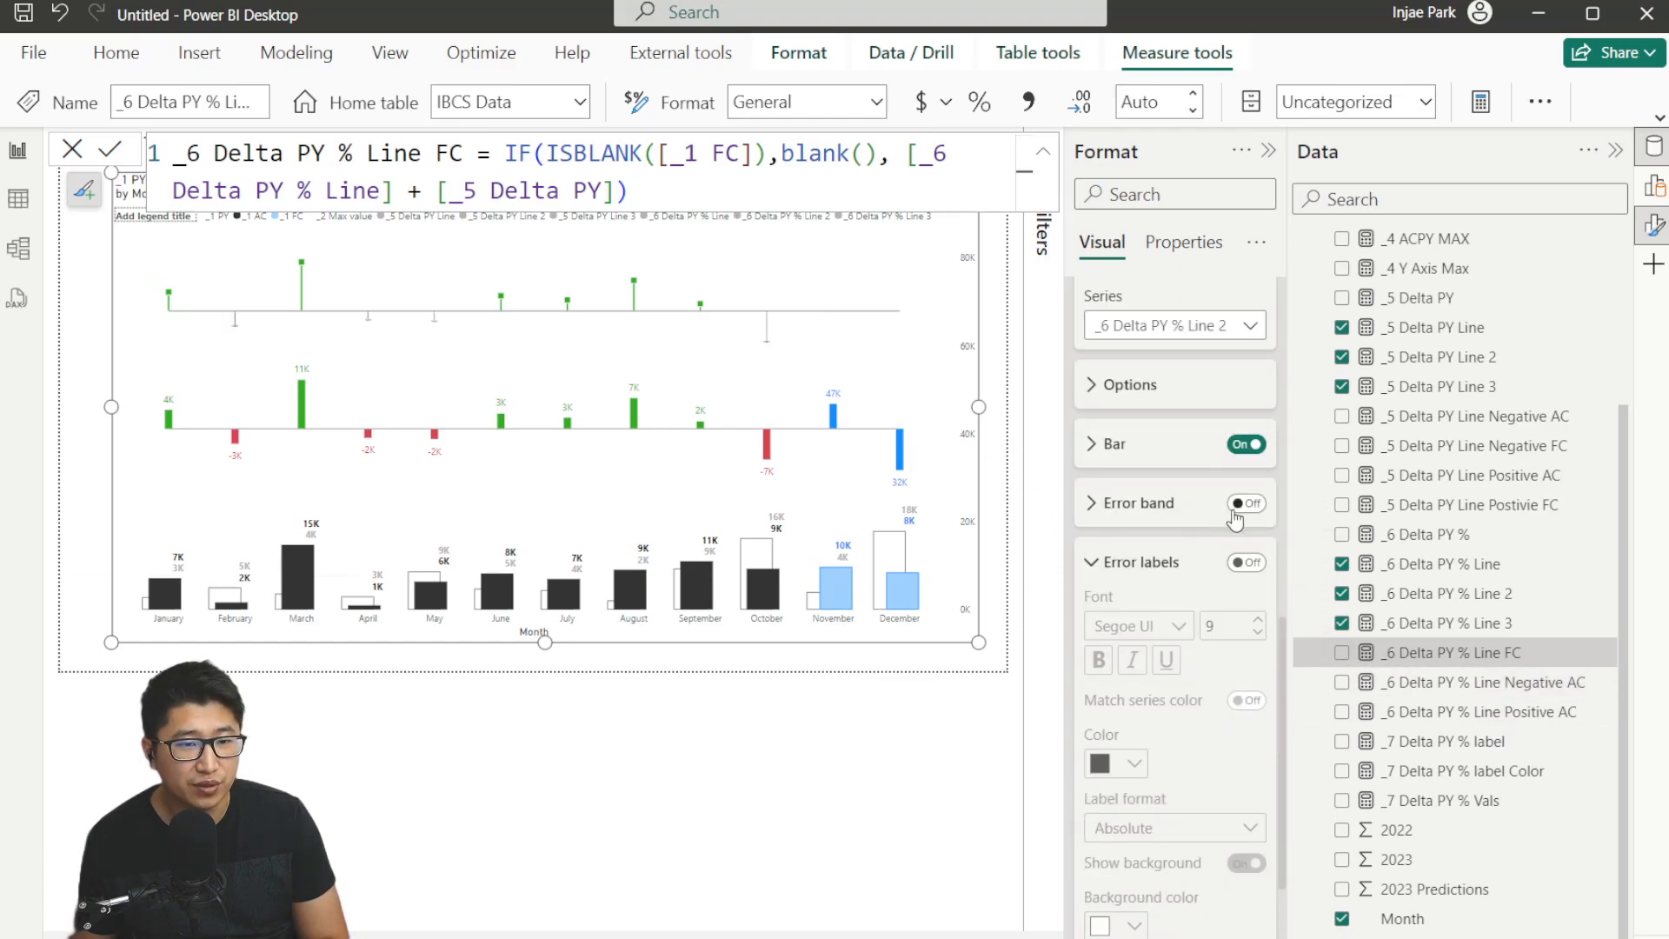
click(1124, 455)
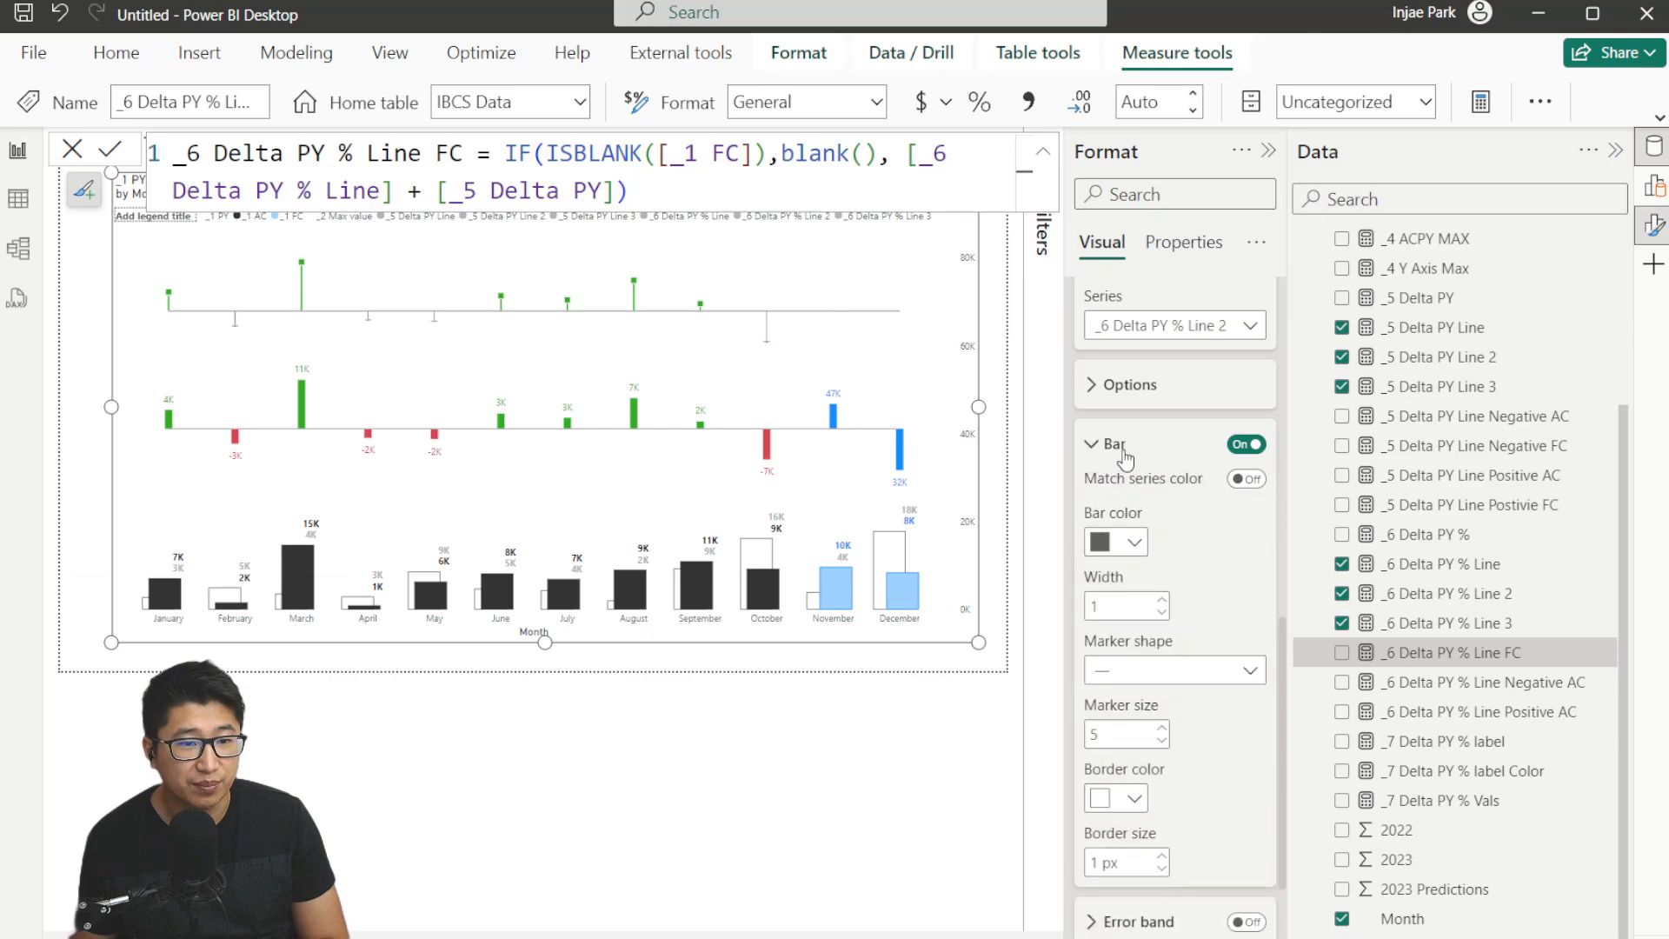
Set the _6 Delta PY % Line 2 error bar color to red and its marker shape to square.
click(1132, 542)
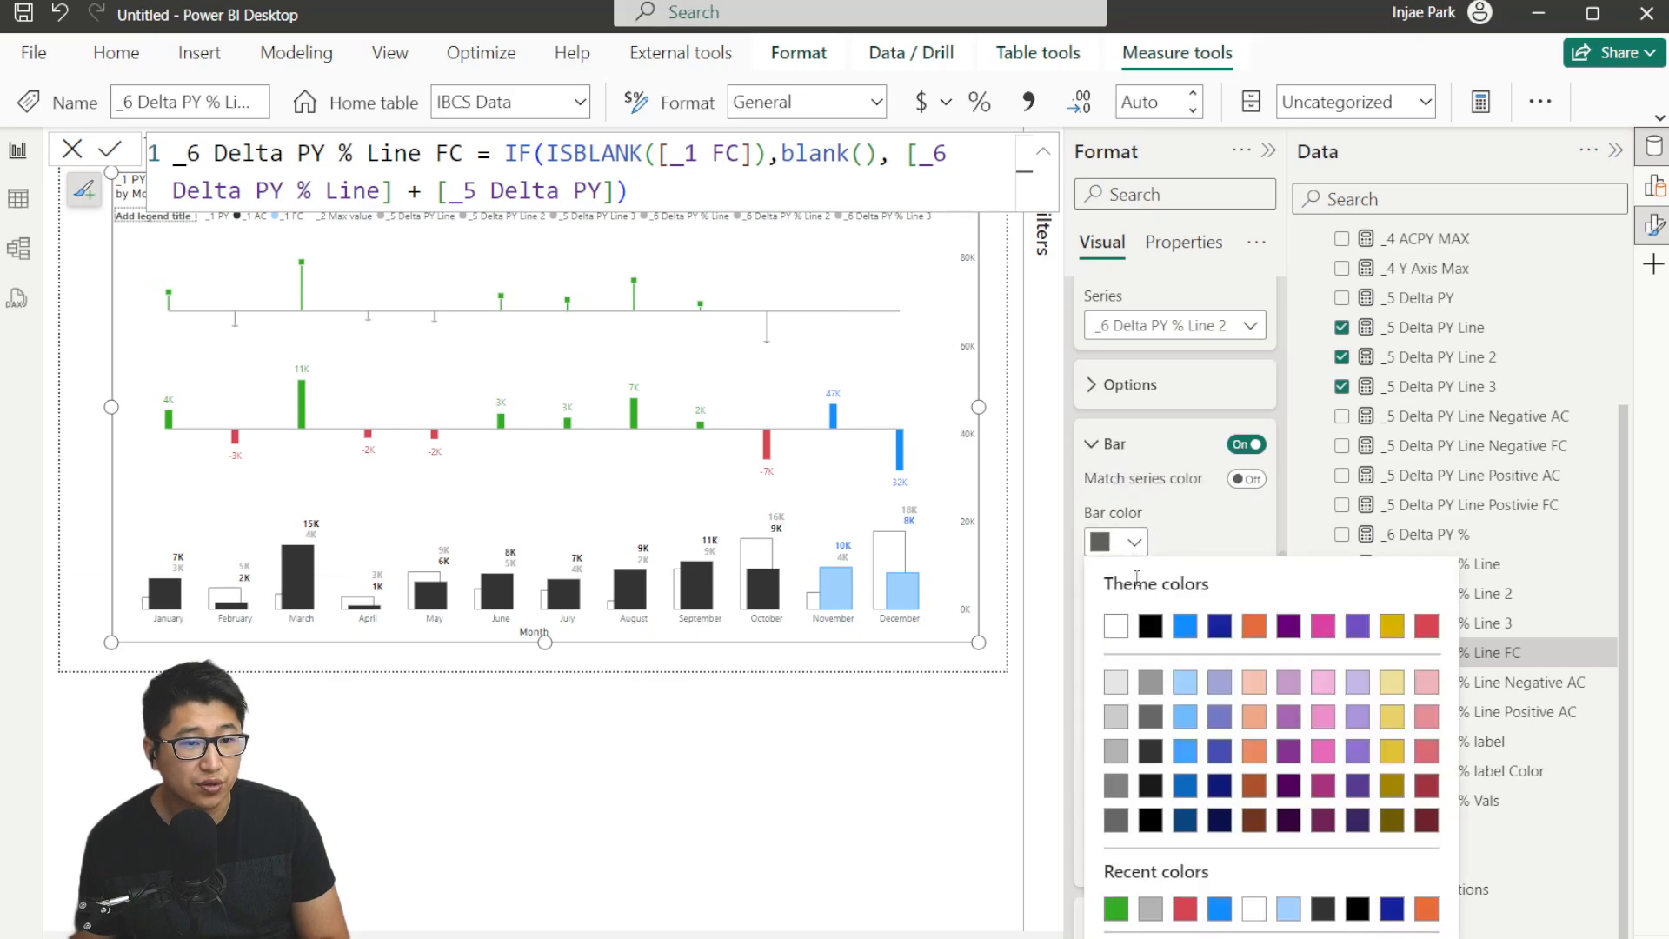
click(1189, 904)
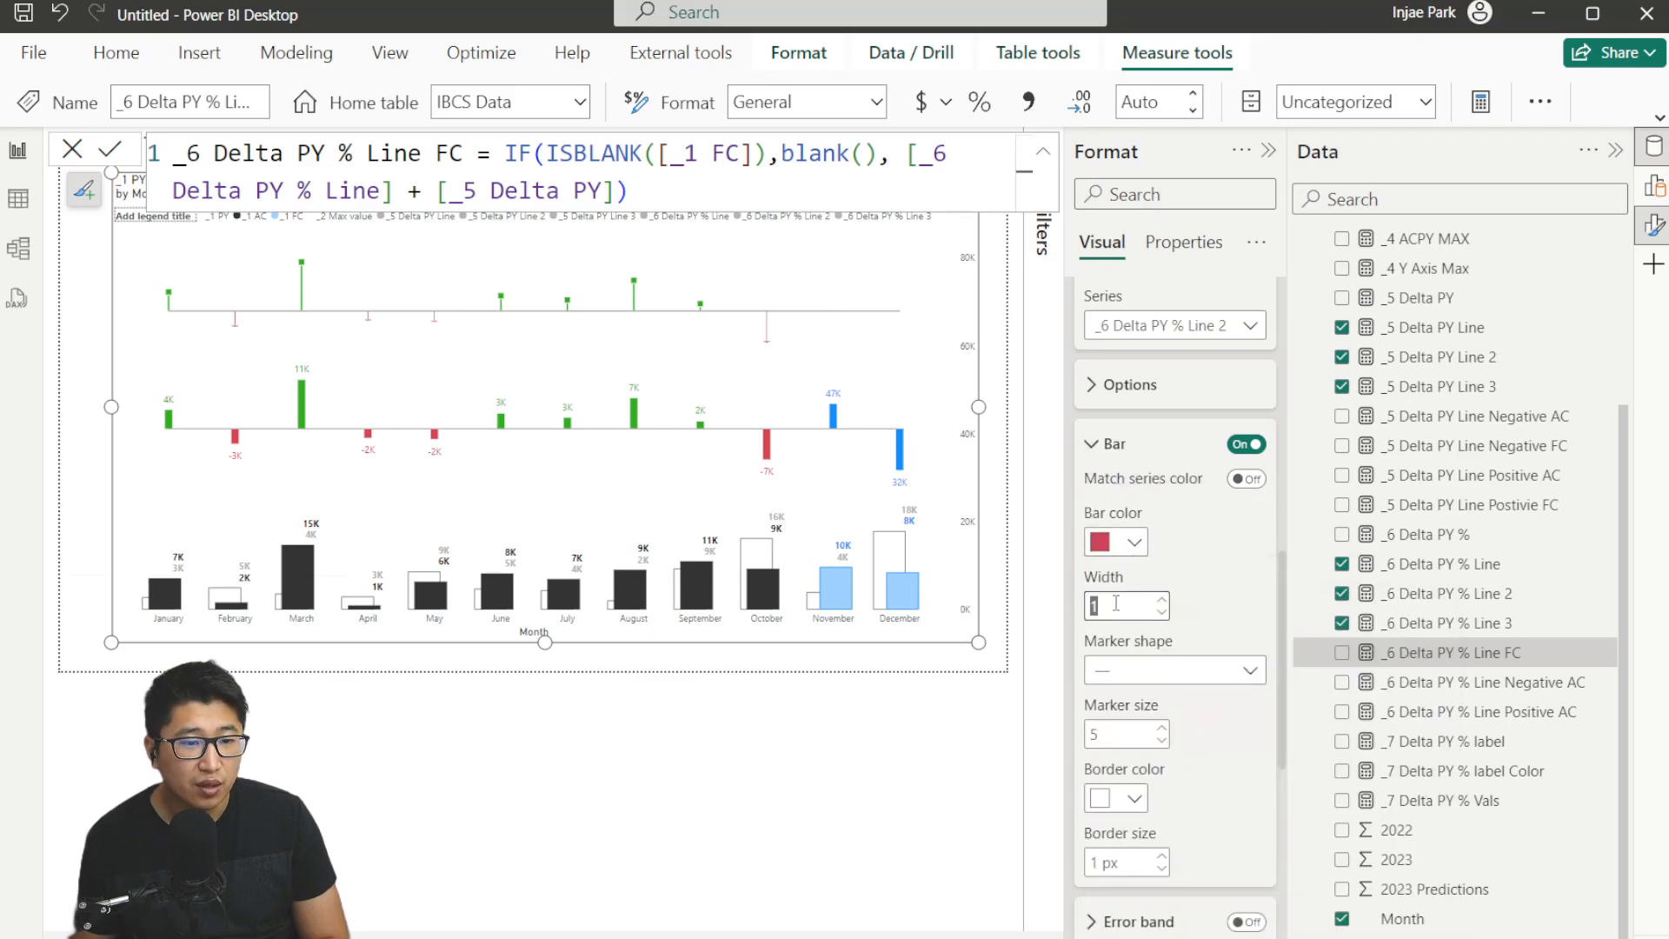
click(1155, 678)
click(1156, 739)
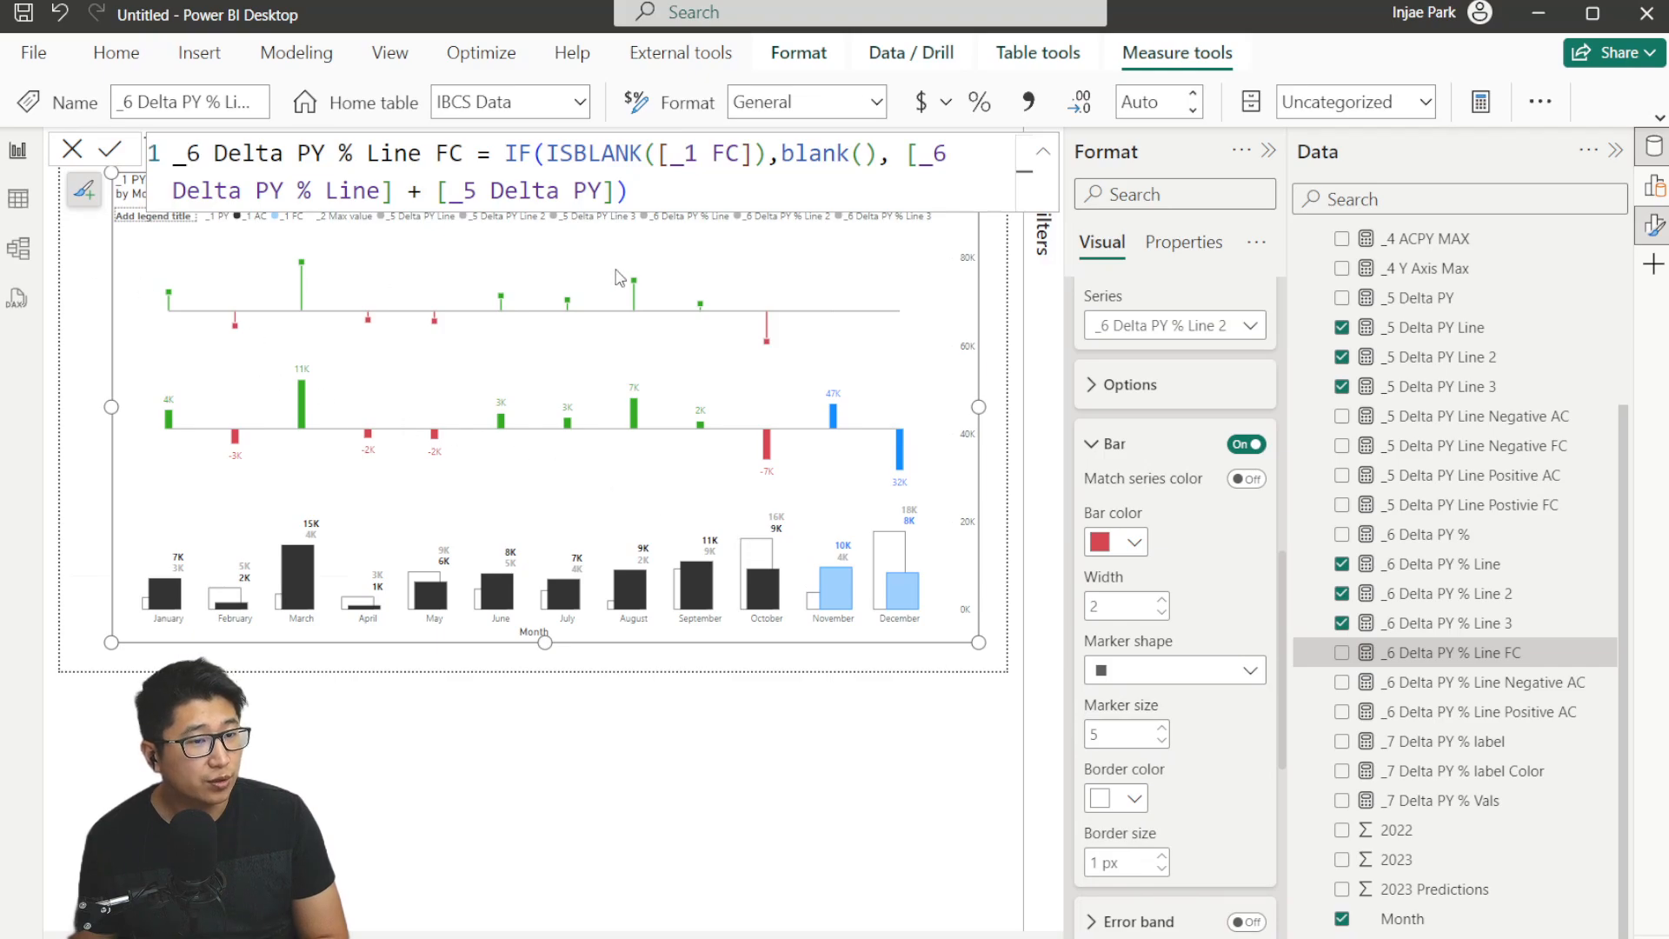
Enable error bars for the _6 Delta PY % Line 3 series with _6 Delta PY % Line FC as upper bound.
scroll(1191, 443, up, 2)
click(1191, 443)
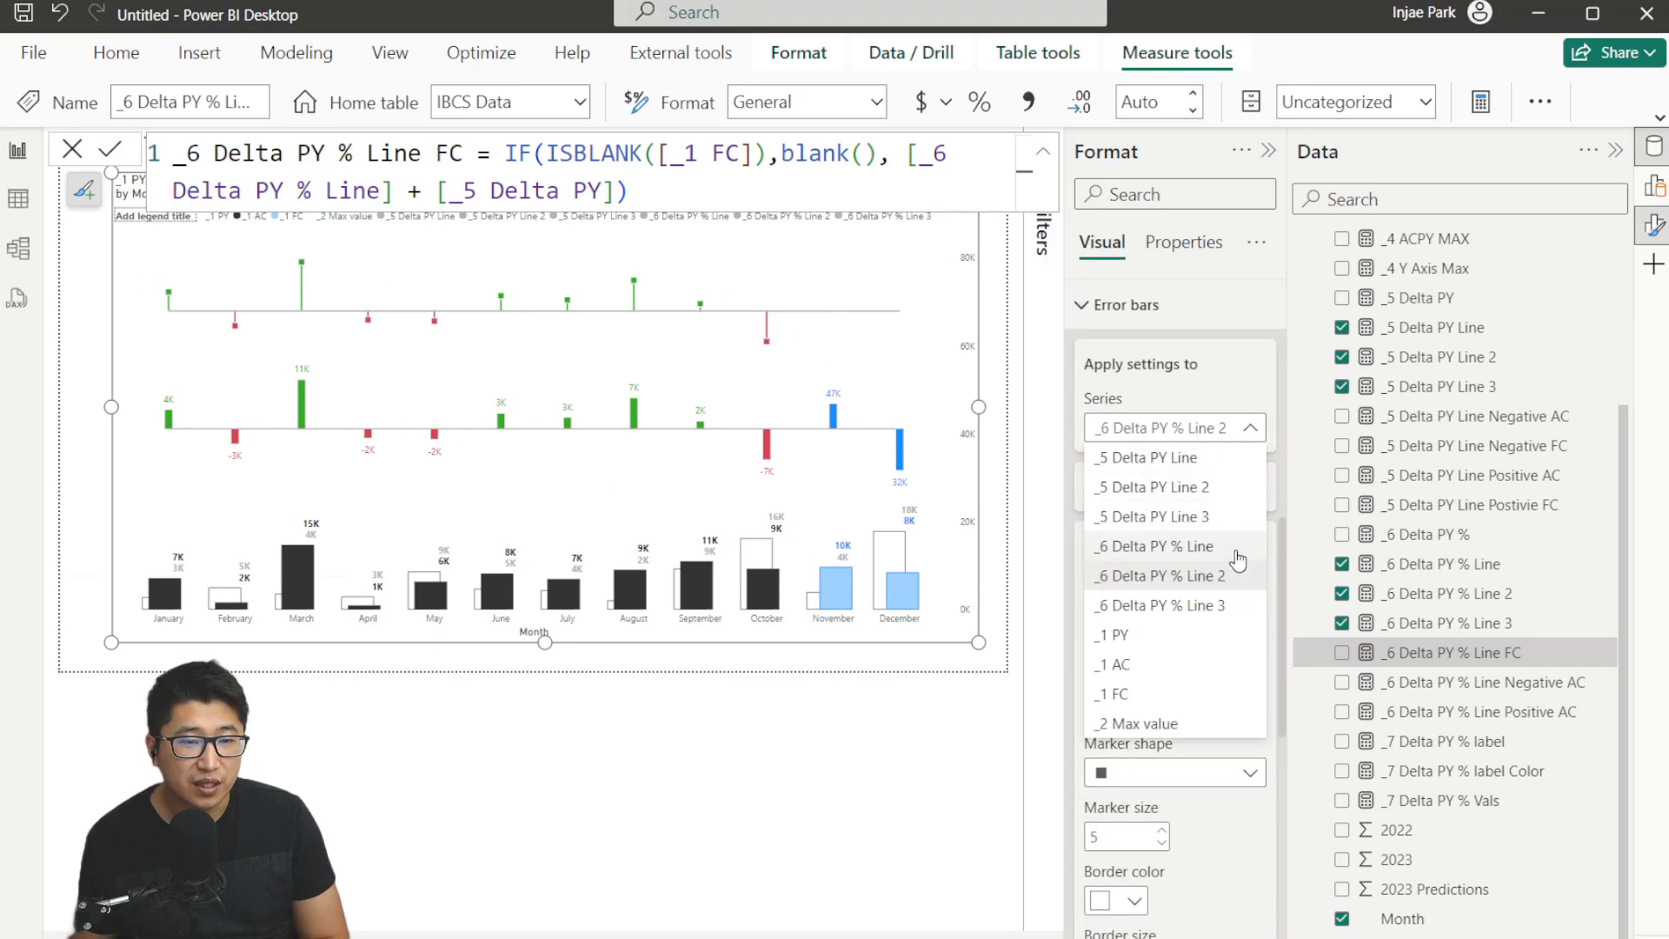
click(1245, 608)
click(1245, 608)
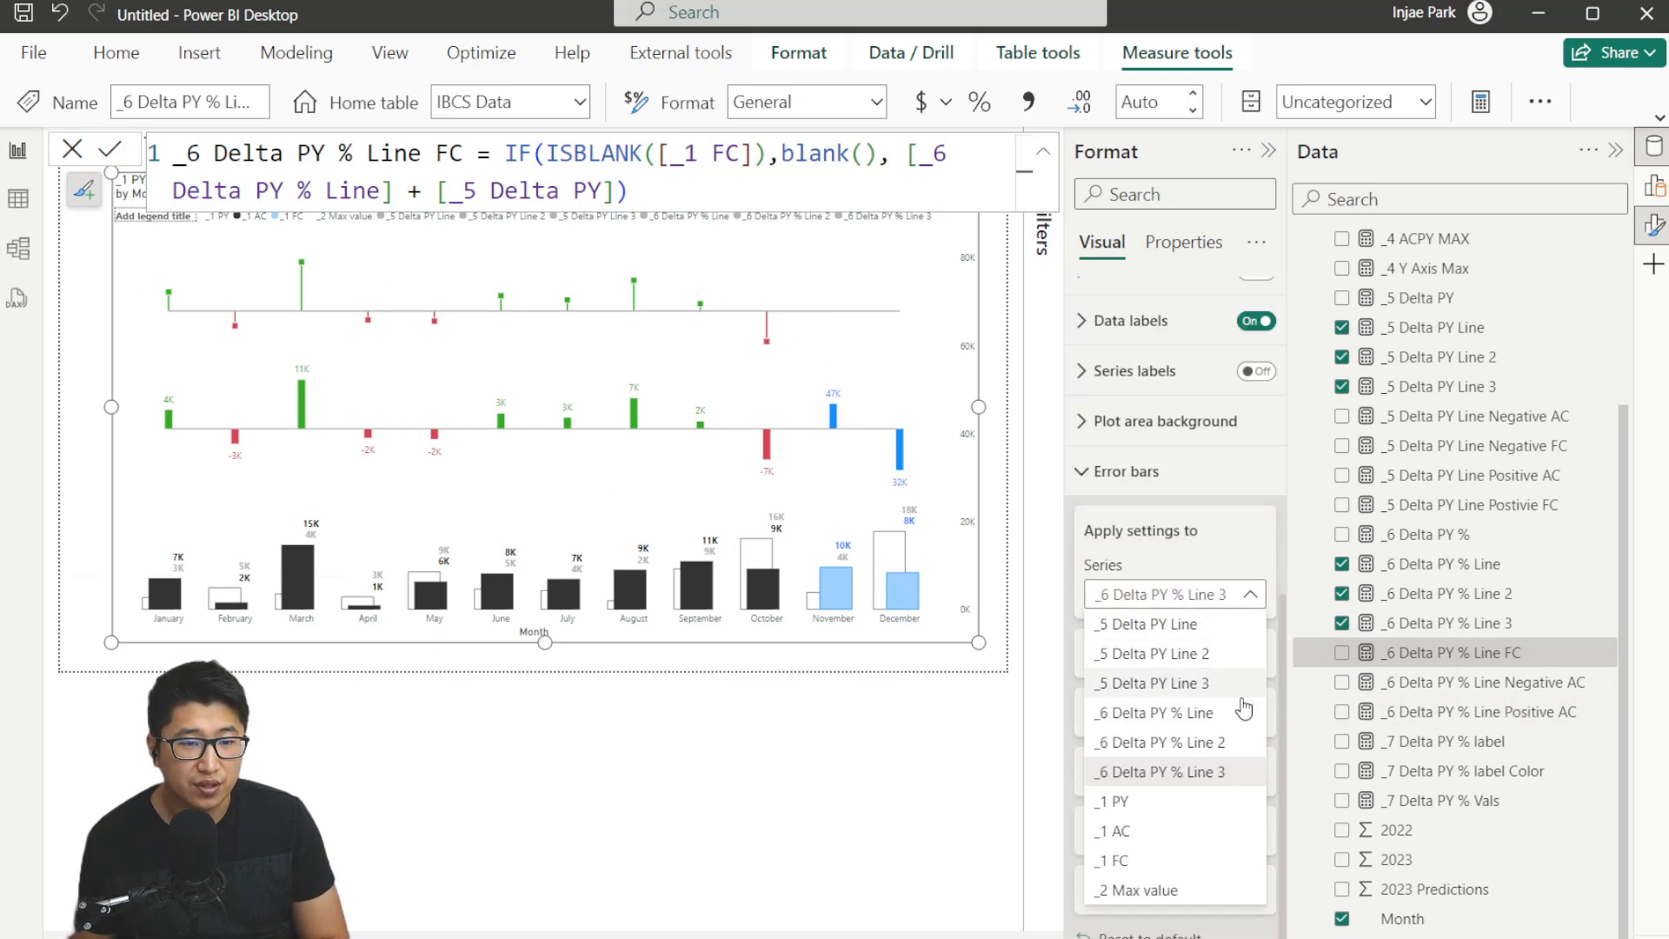
click(1227, 564)
click(1234, 653)
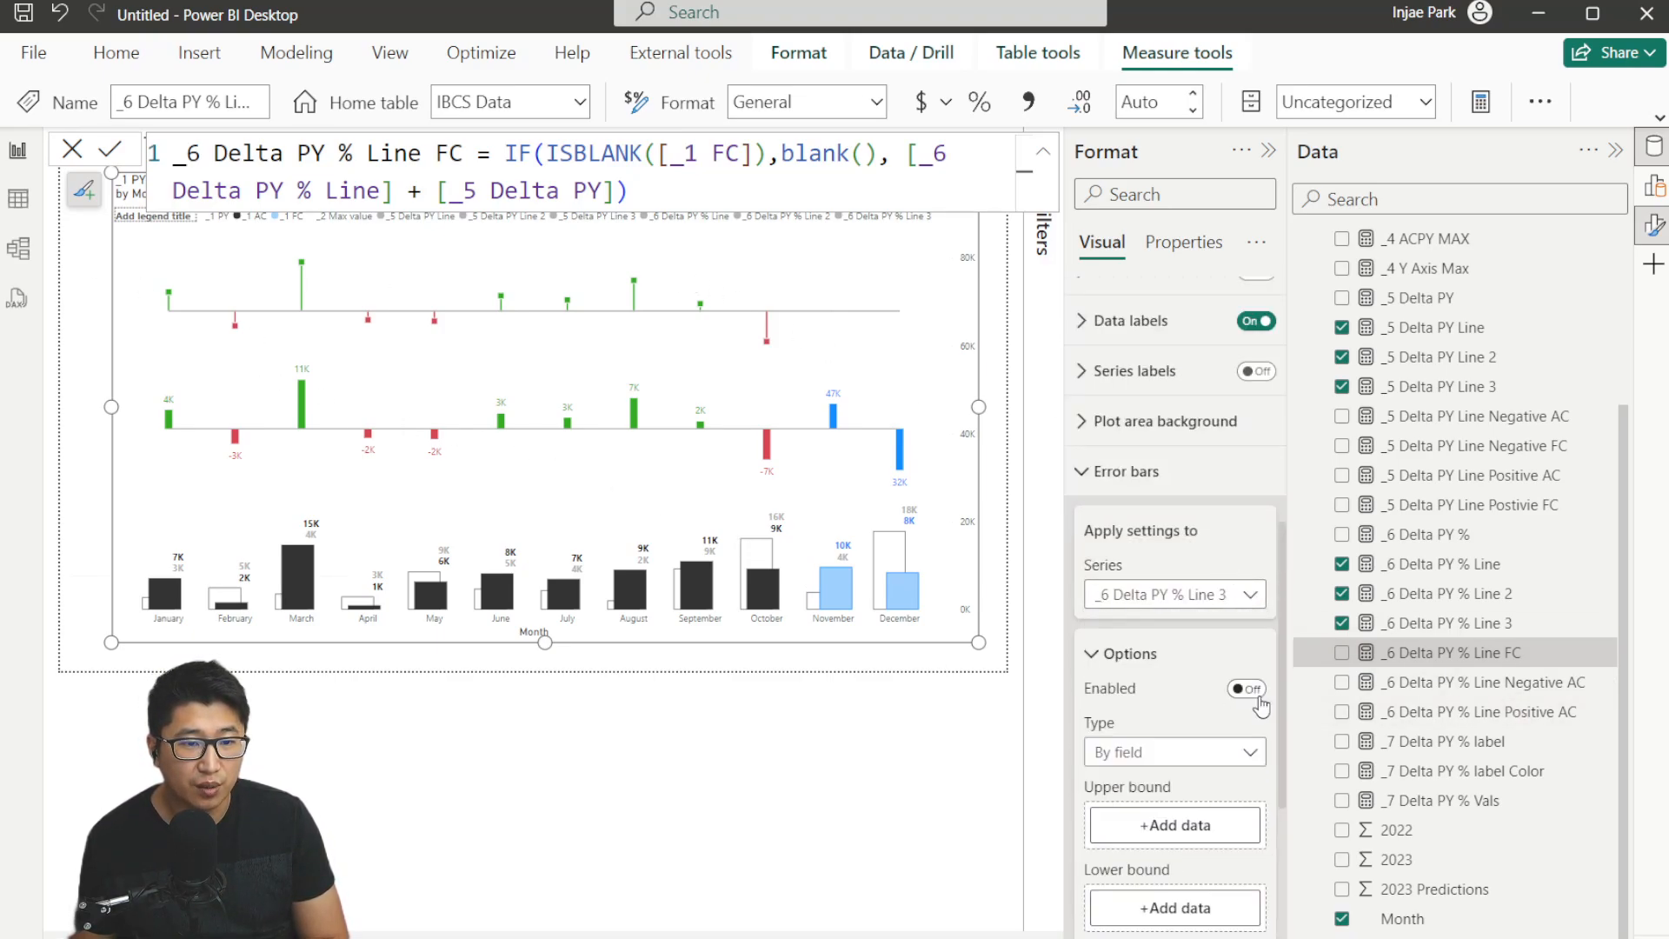
click(1248, 689)
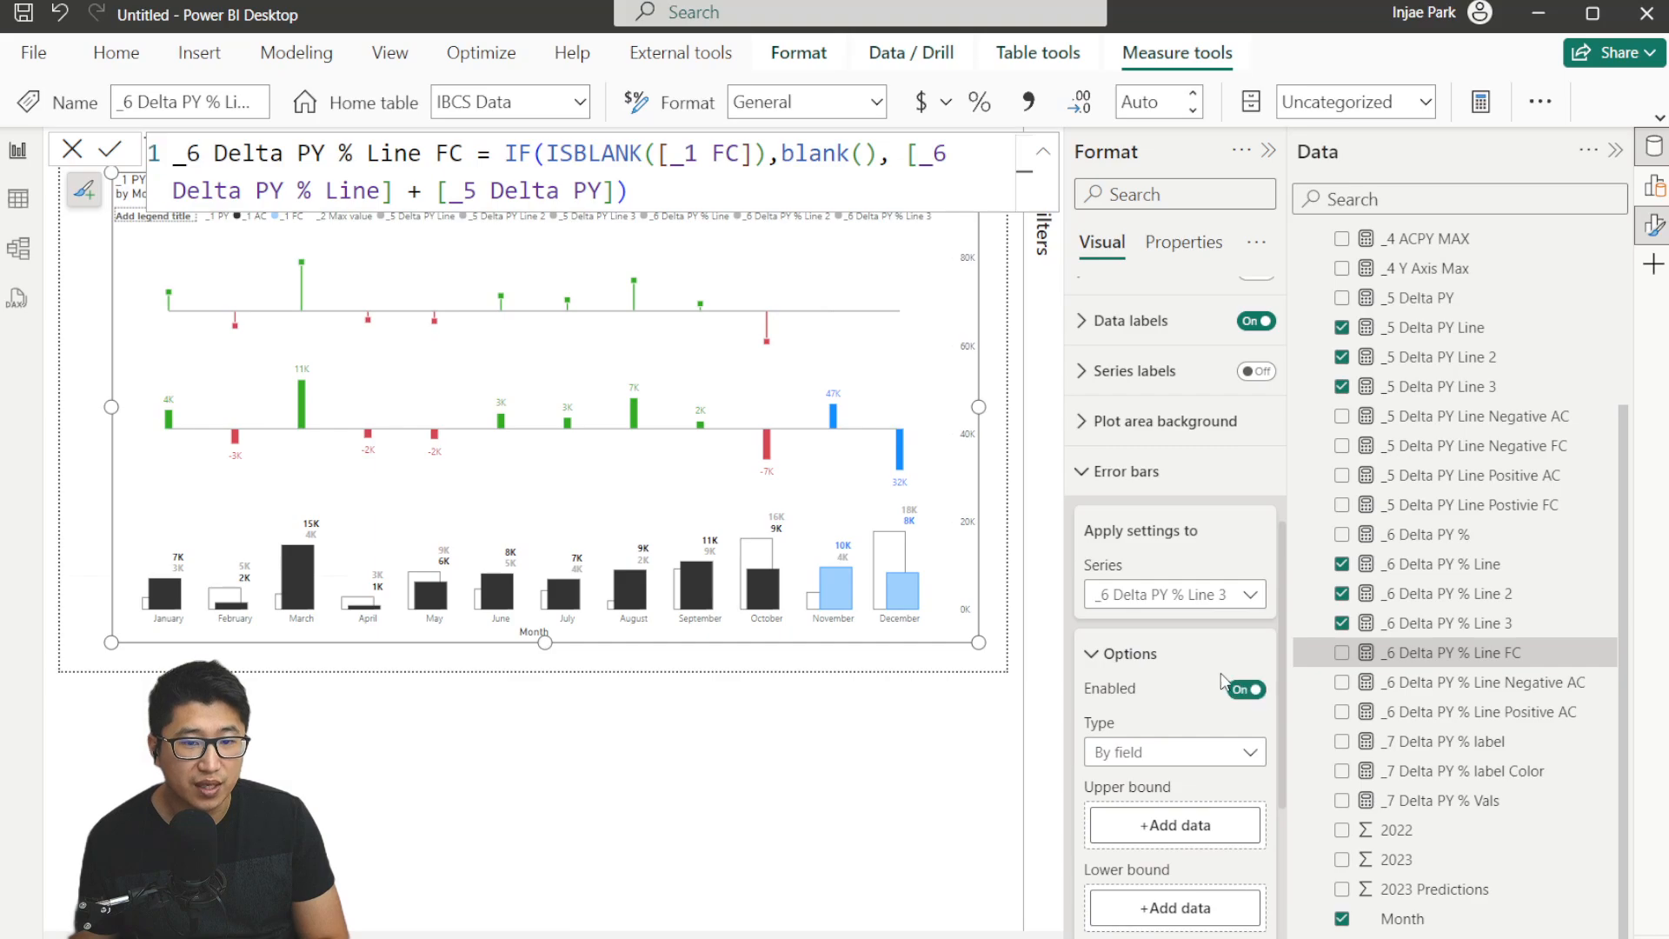
scroll(1269, 721, down, 1)
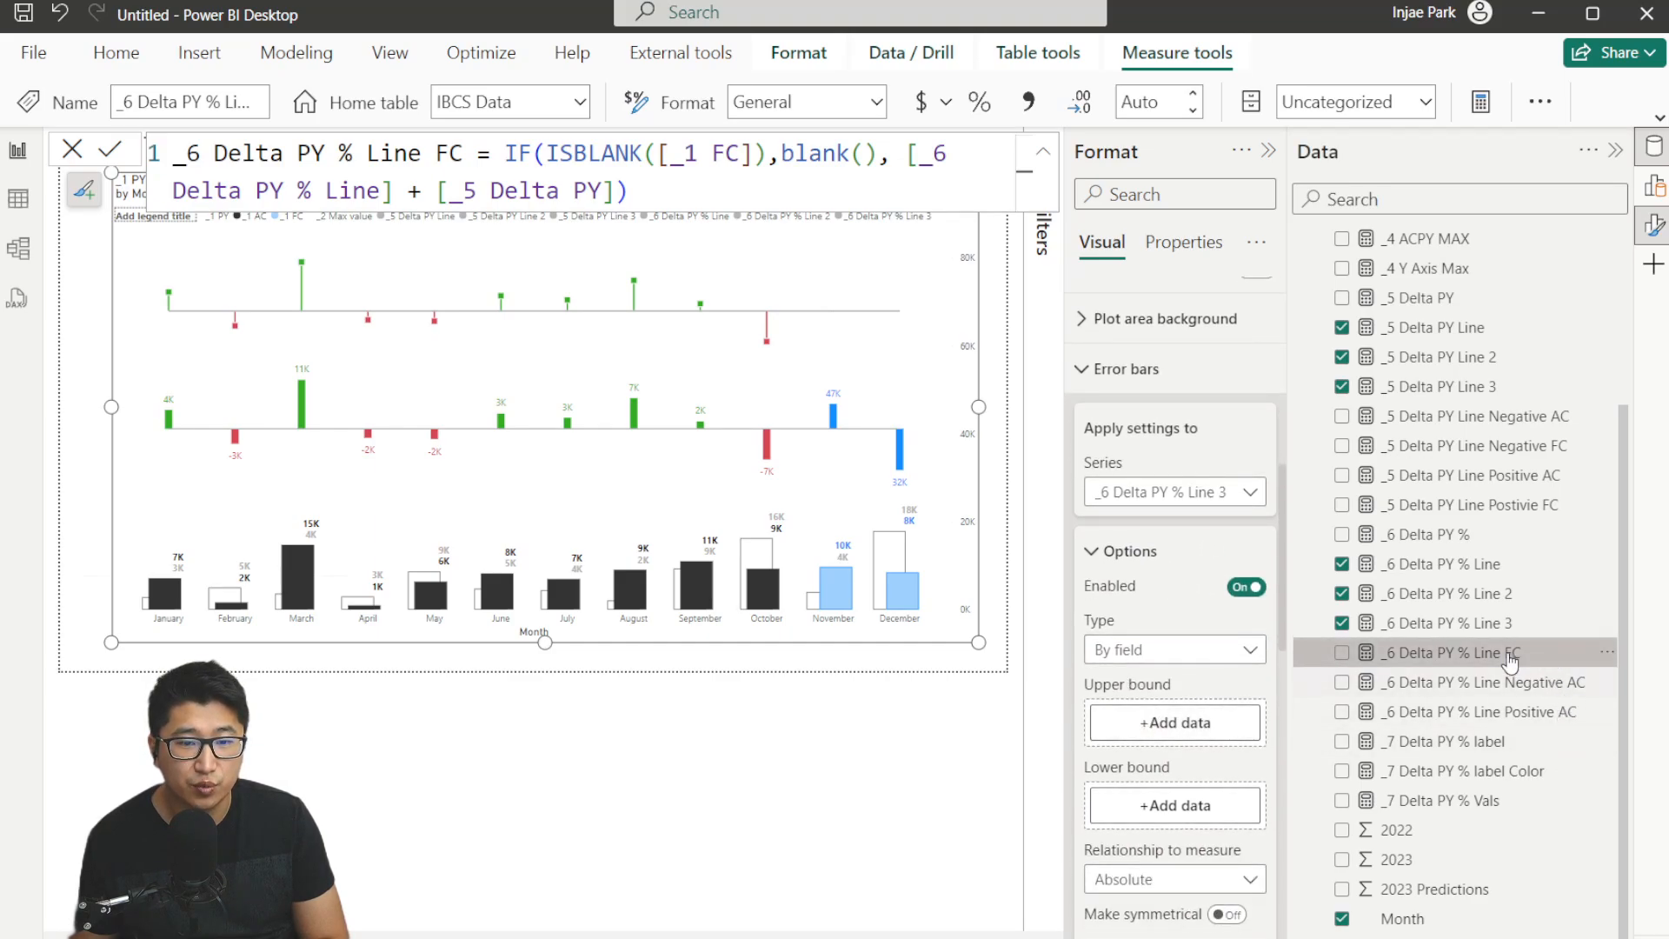
drag(1432, 654, 1164, 722)
Set the _6 Delta PY % Line 3 error bar color to blue and its marker shape to square.
scroll(1189, 680, down, 4)
scroll(1189, 679, down, 1)
click(1125, 668)
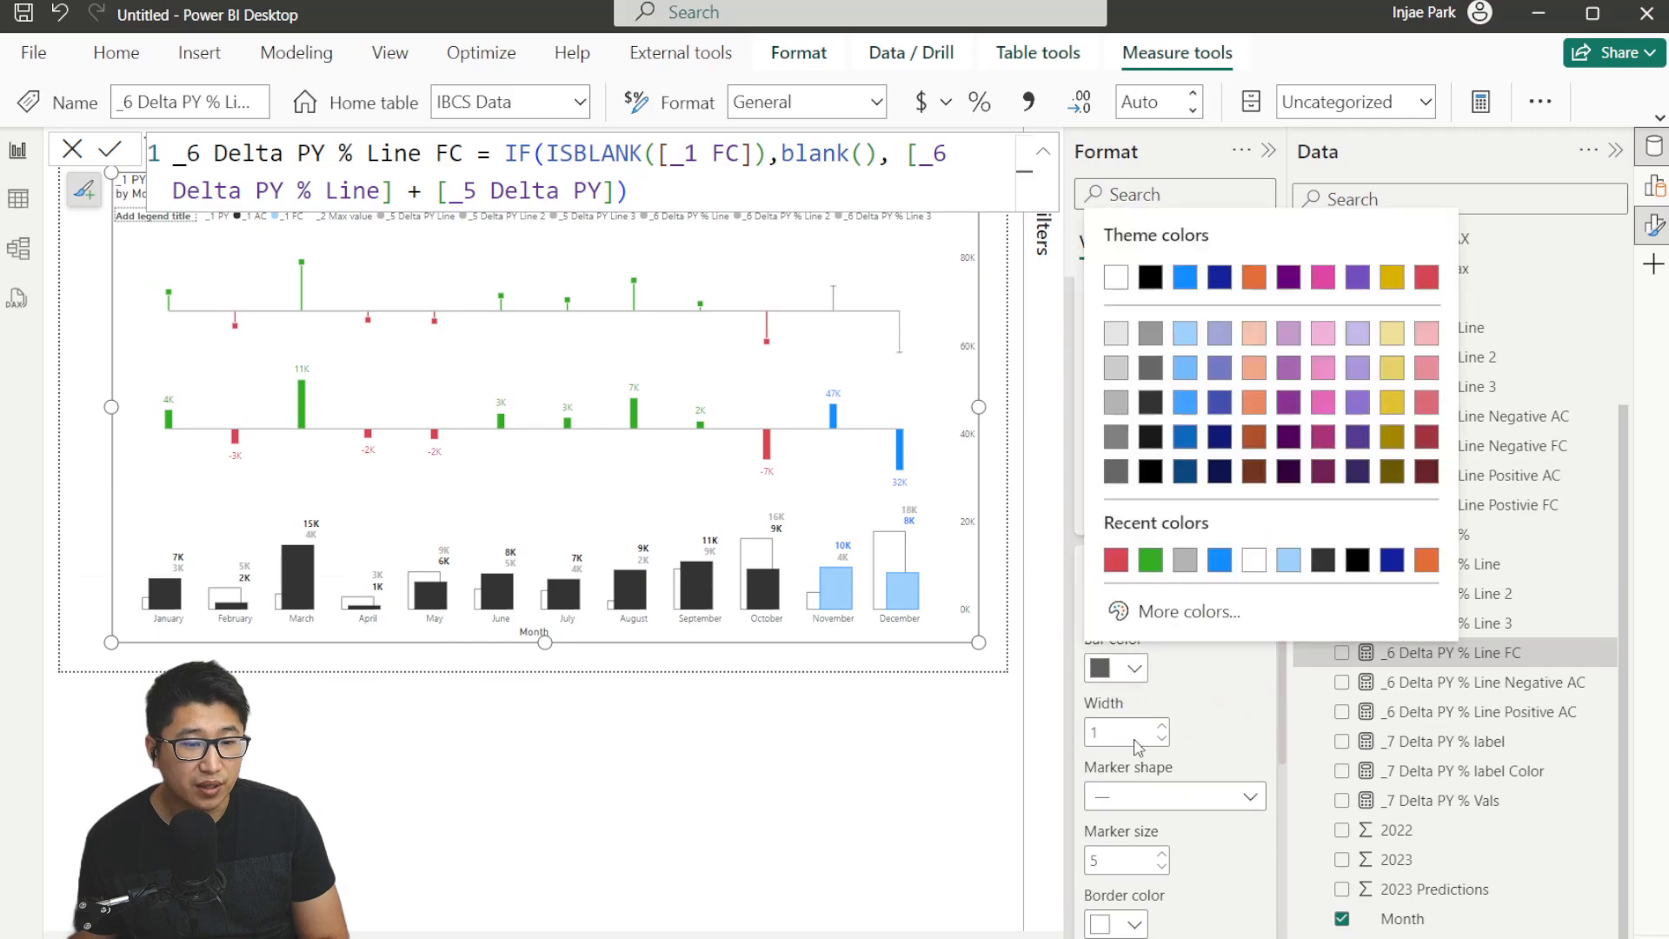
click(1230, 553)
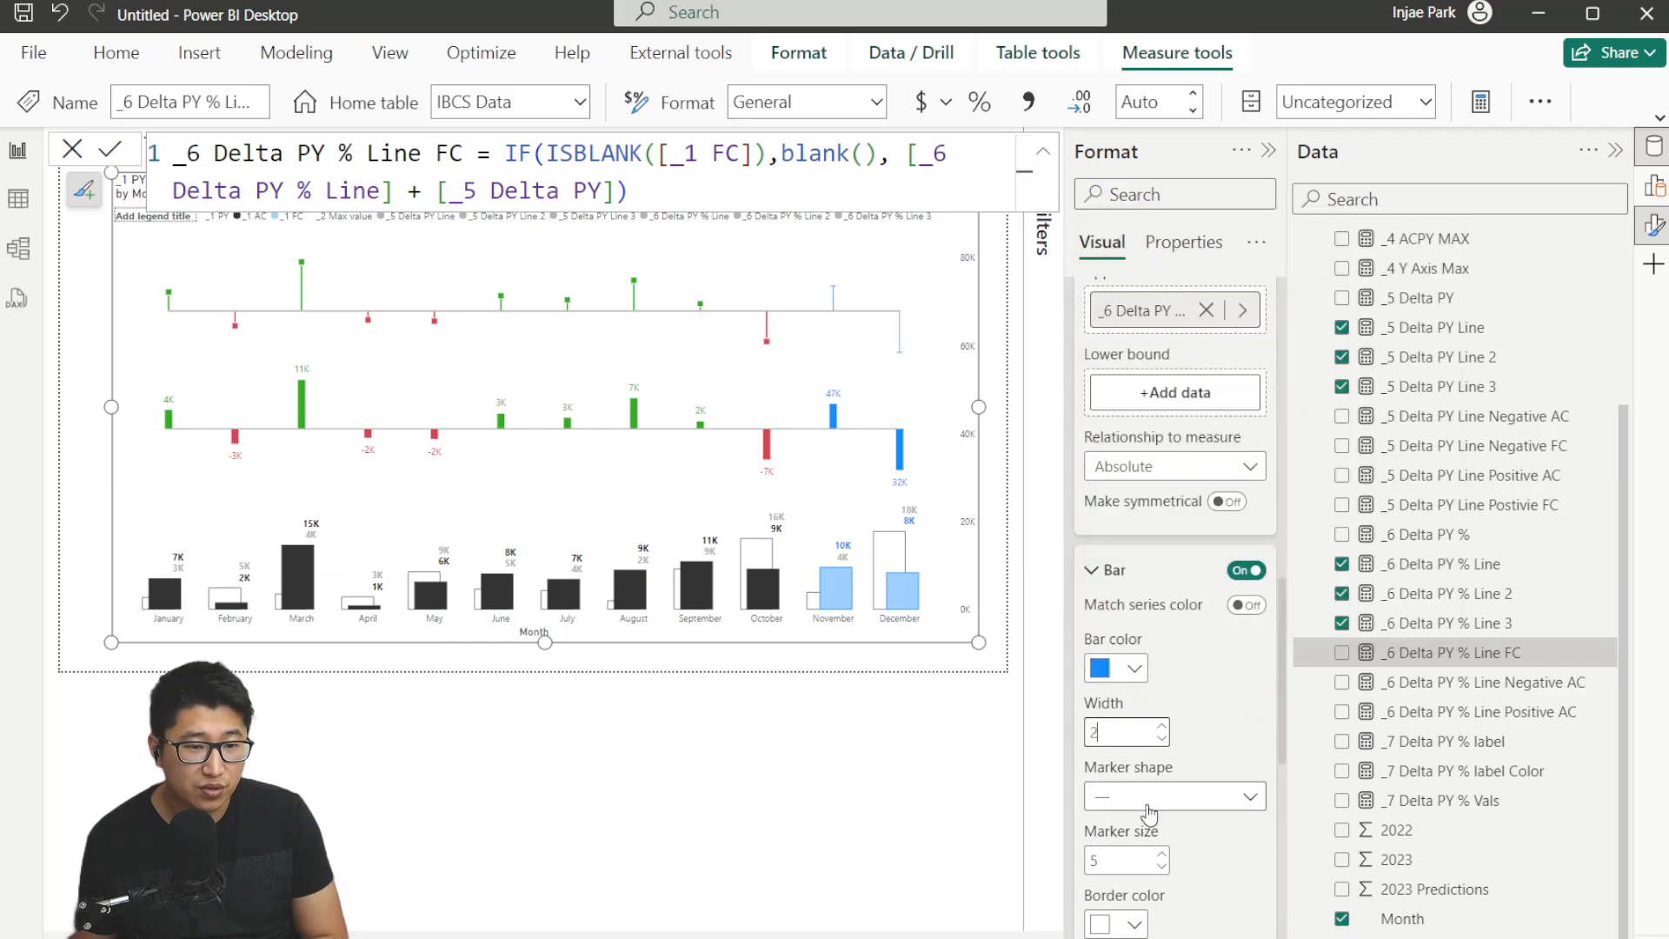
click(1144, 798)
click(1155, 570)
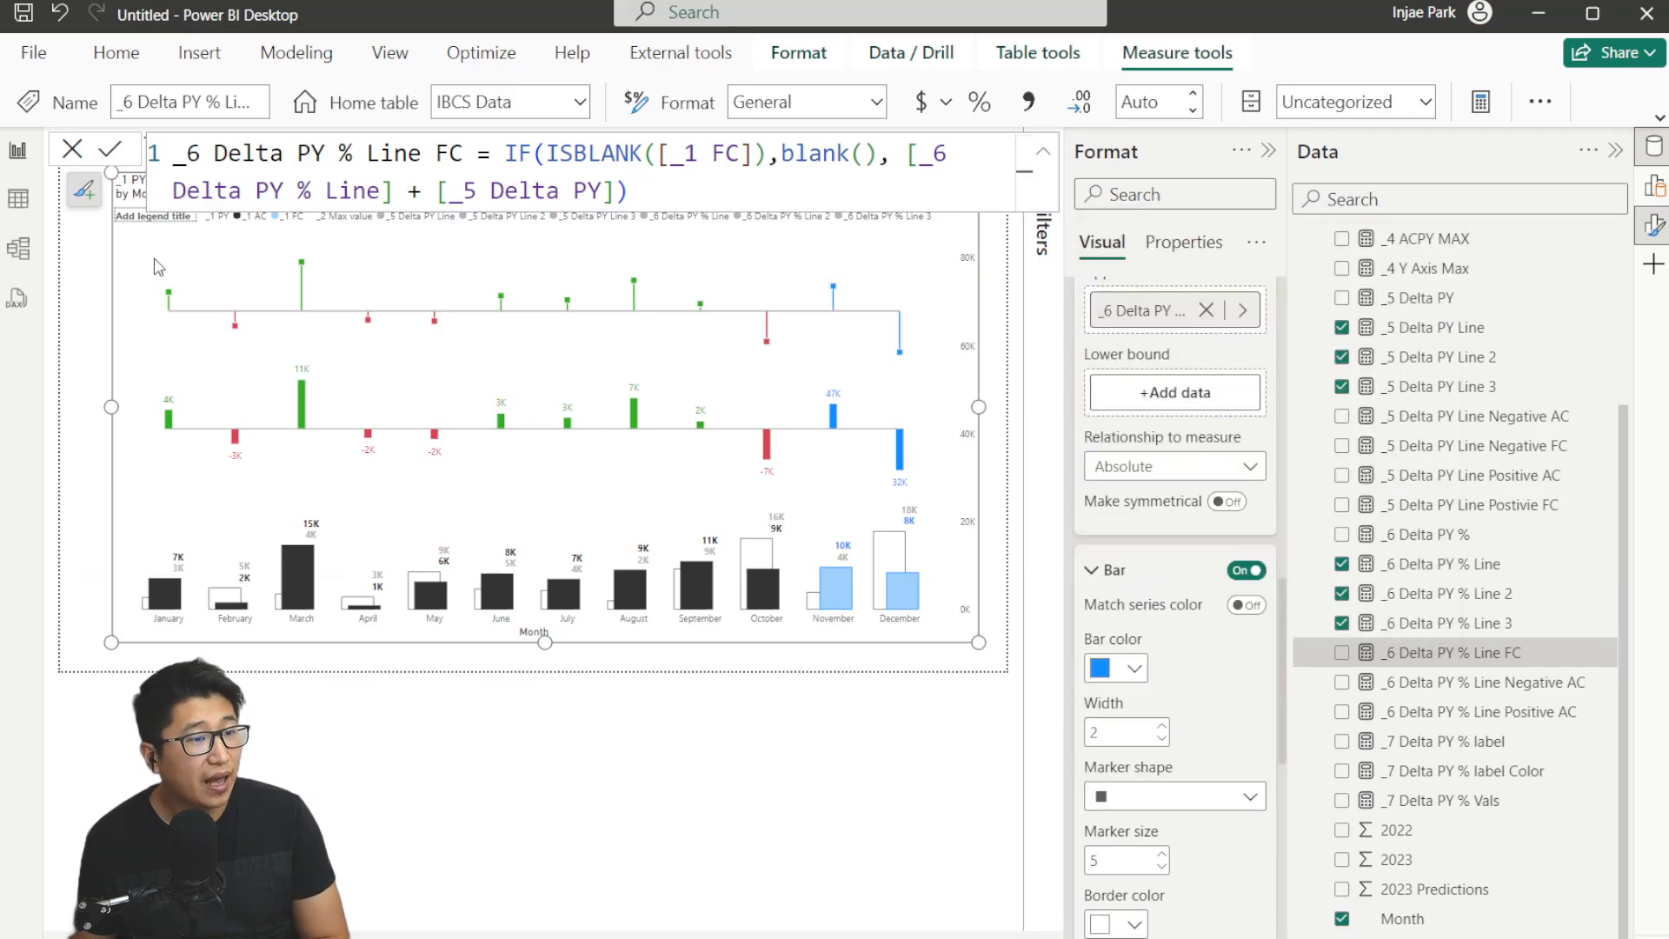
scroll(1126, 365, up, 3)
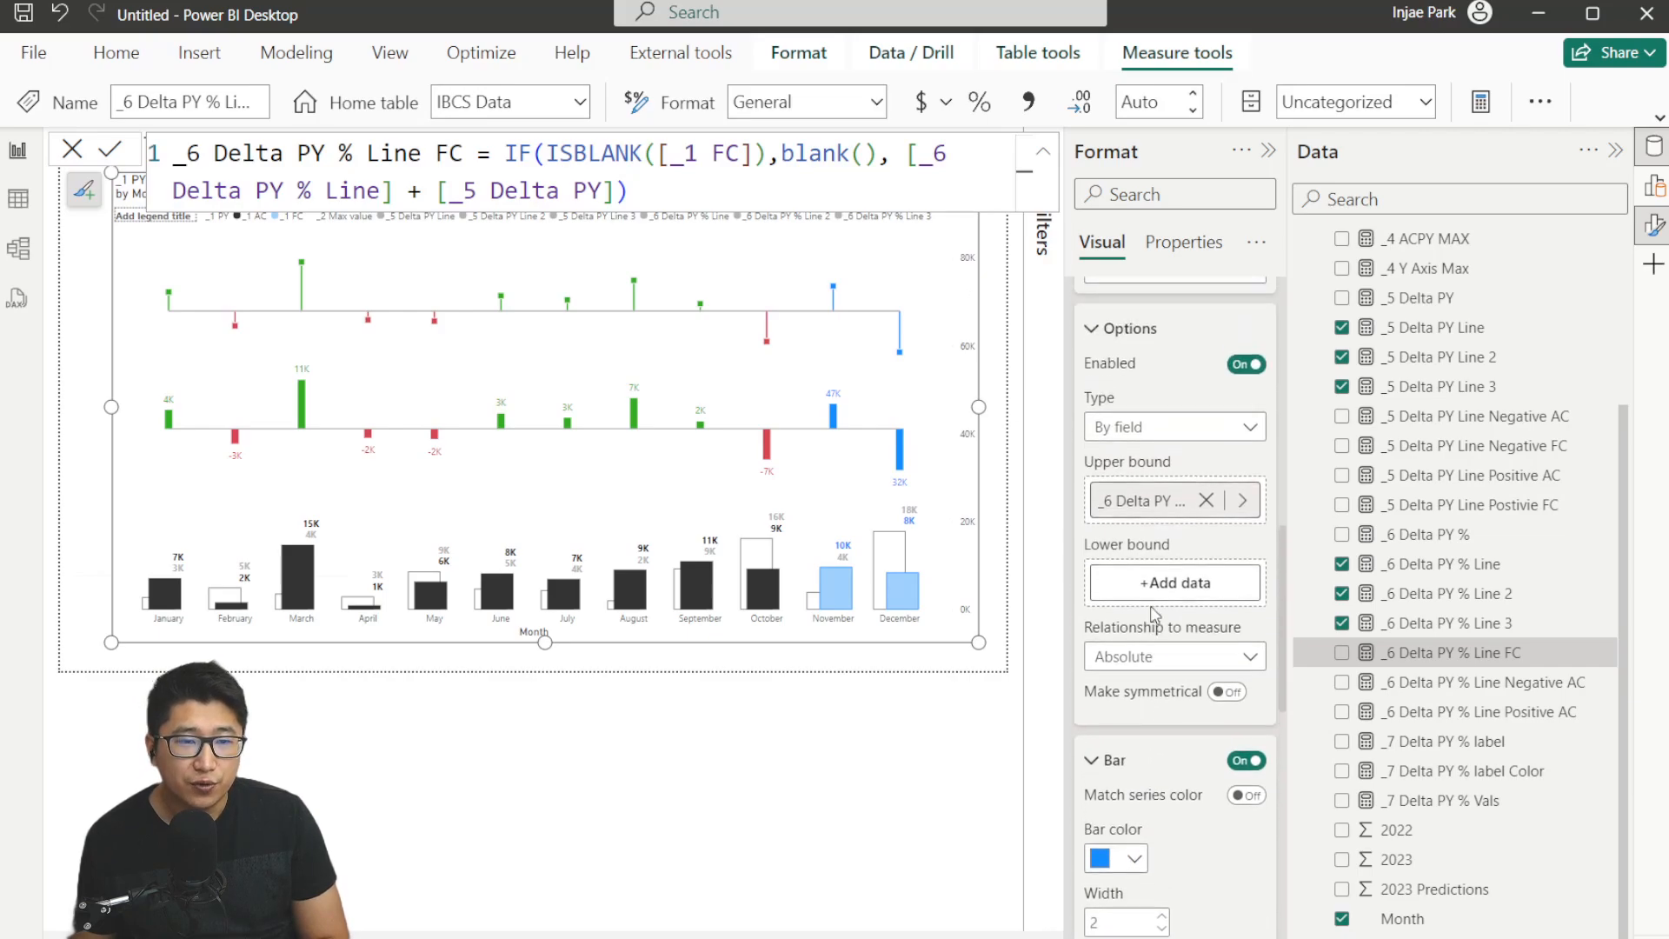
click(1126, 348)
scroll(1141, 434, up, 3)
click(1135, 611)
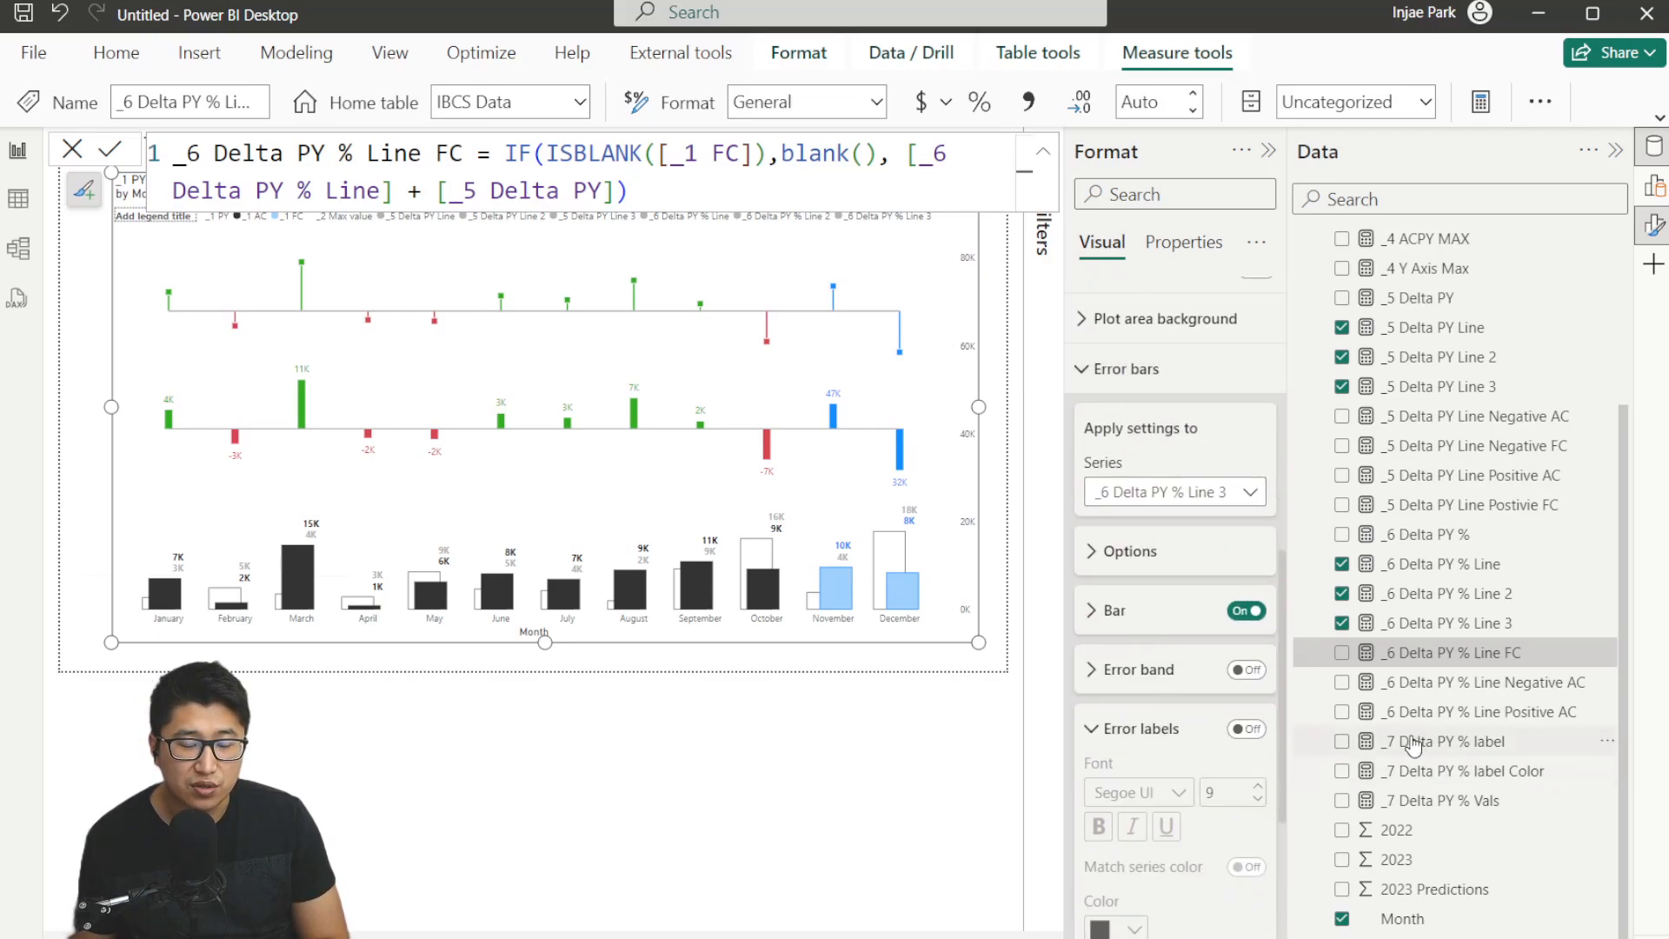
click(1192, 369)
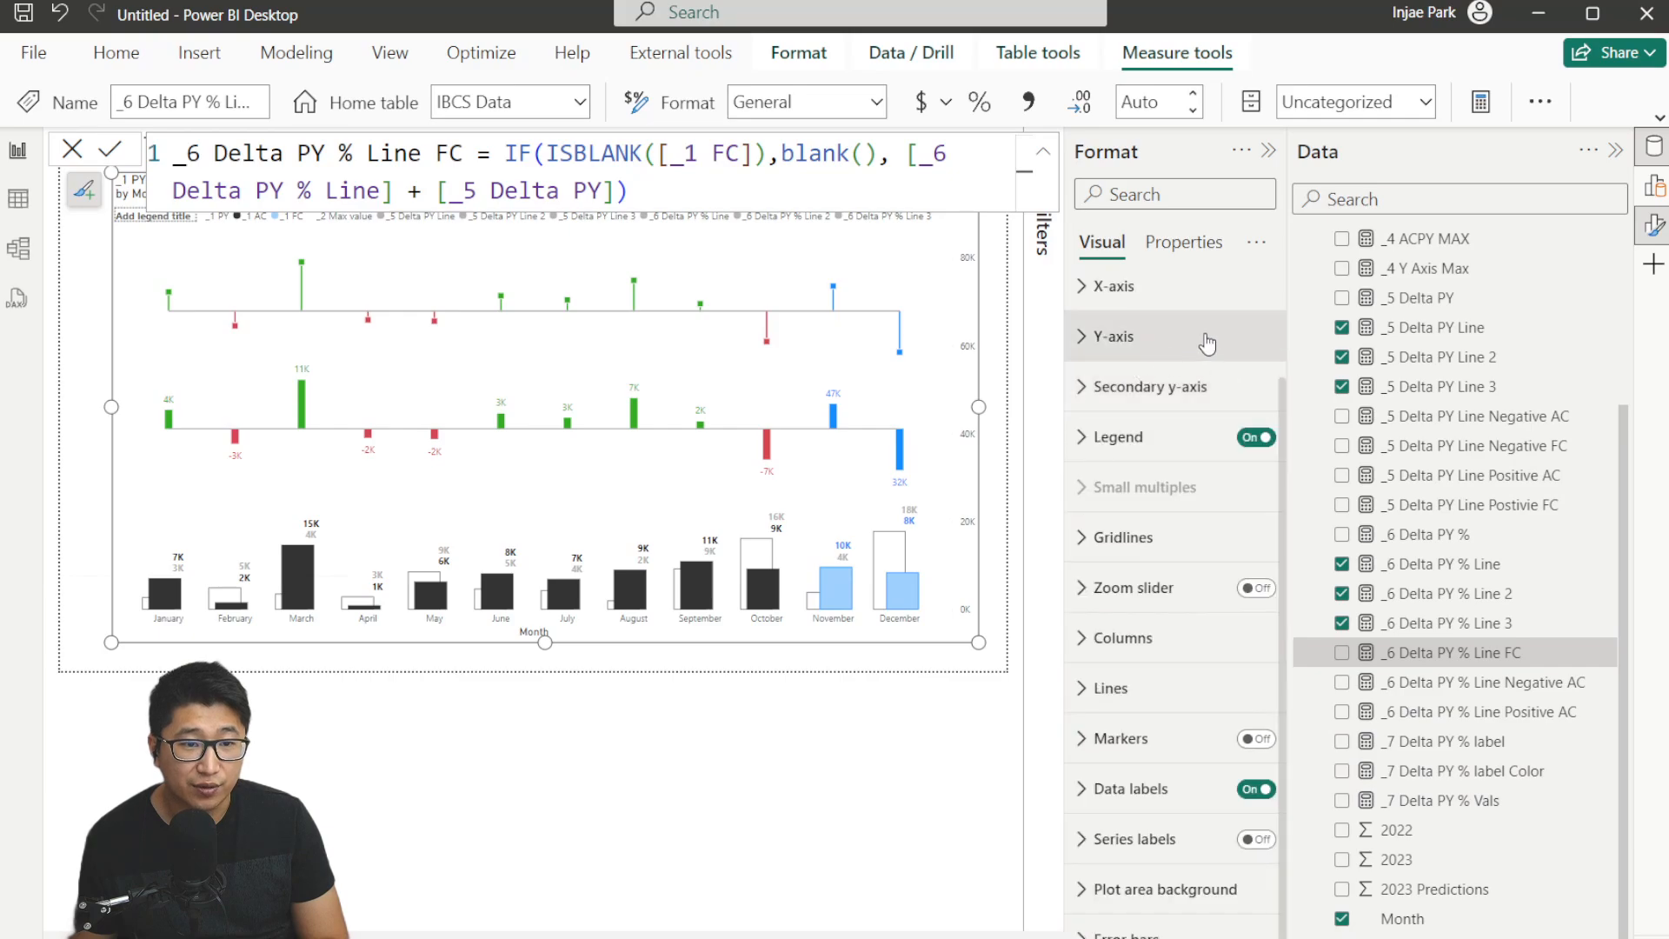
scroll(1192, 348, up, 3)
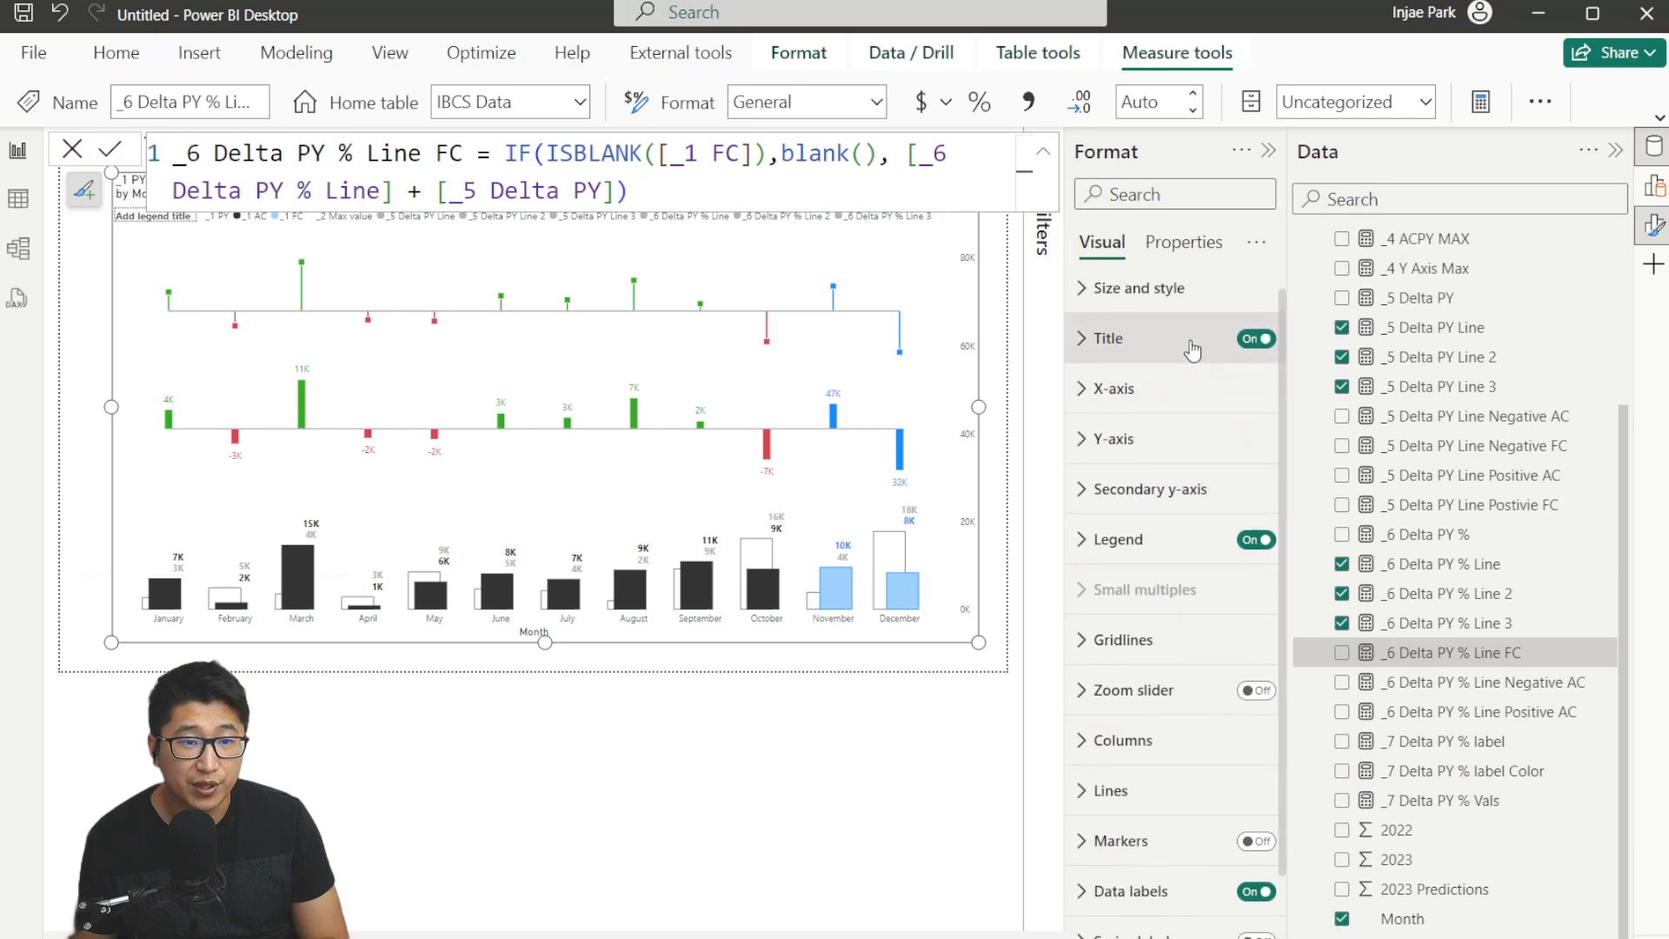
Add the _7 Delta PY % Vals measure to the chart's column y-axis.
click(1656, 192)
scroll(1189, 417, down, 3)
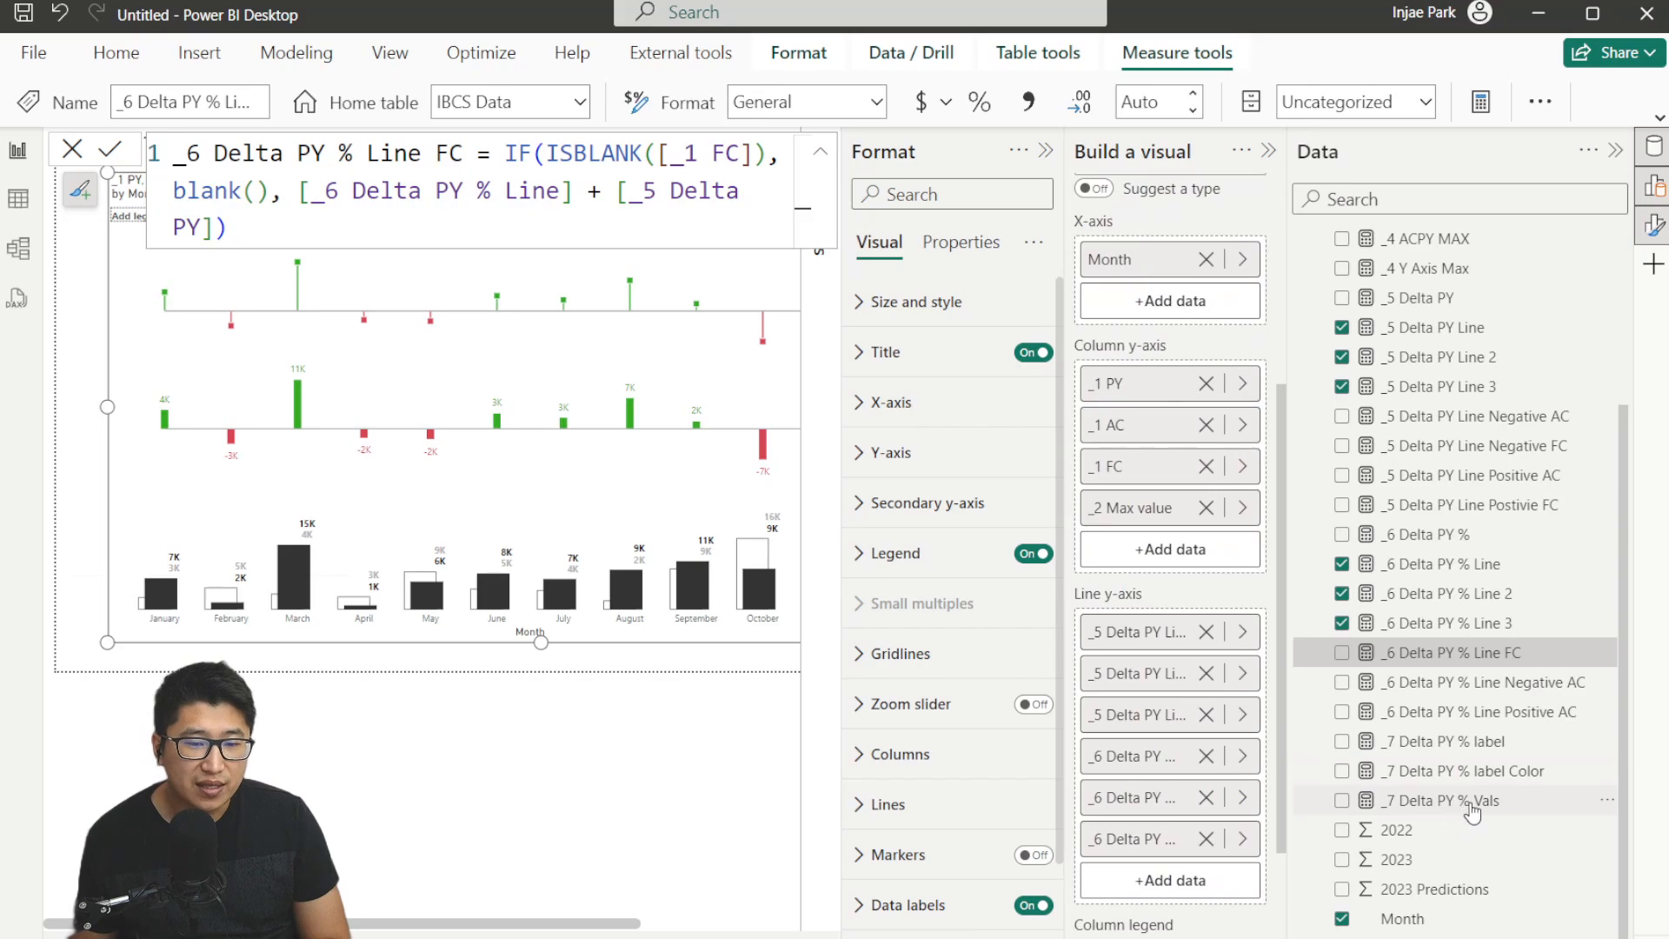
drag(1471, 811, 1177, 557)
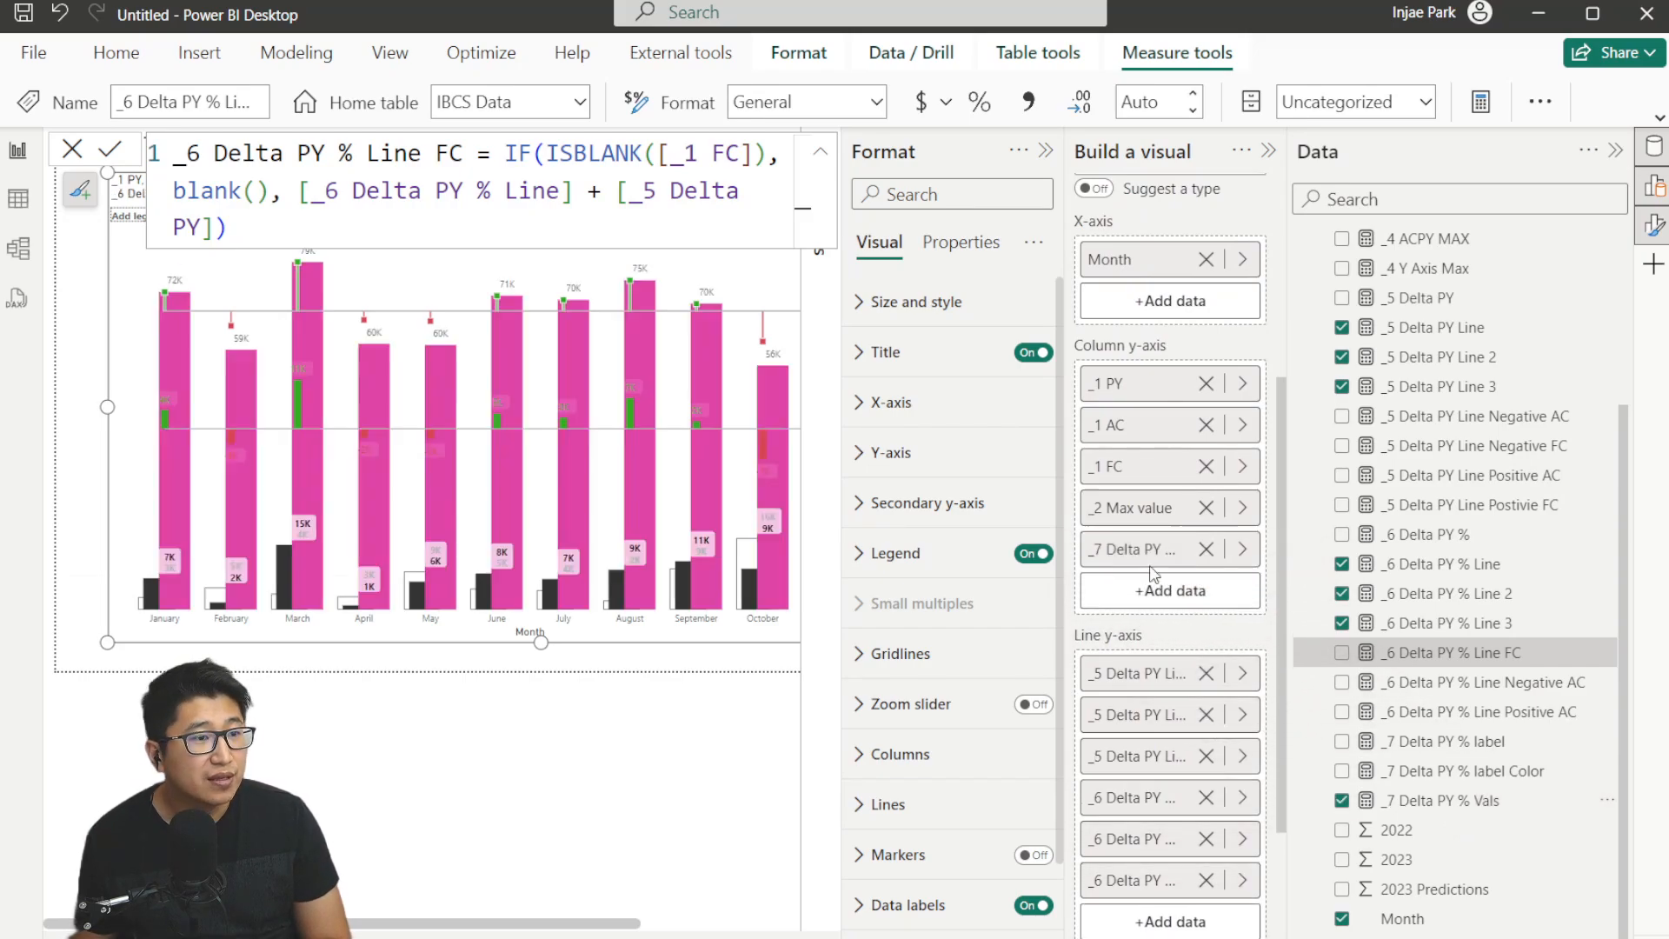
Open the _7 Delta PY % Vals measure formula to review it, discarding the edit.
click(1410, 806)
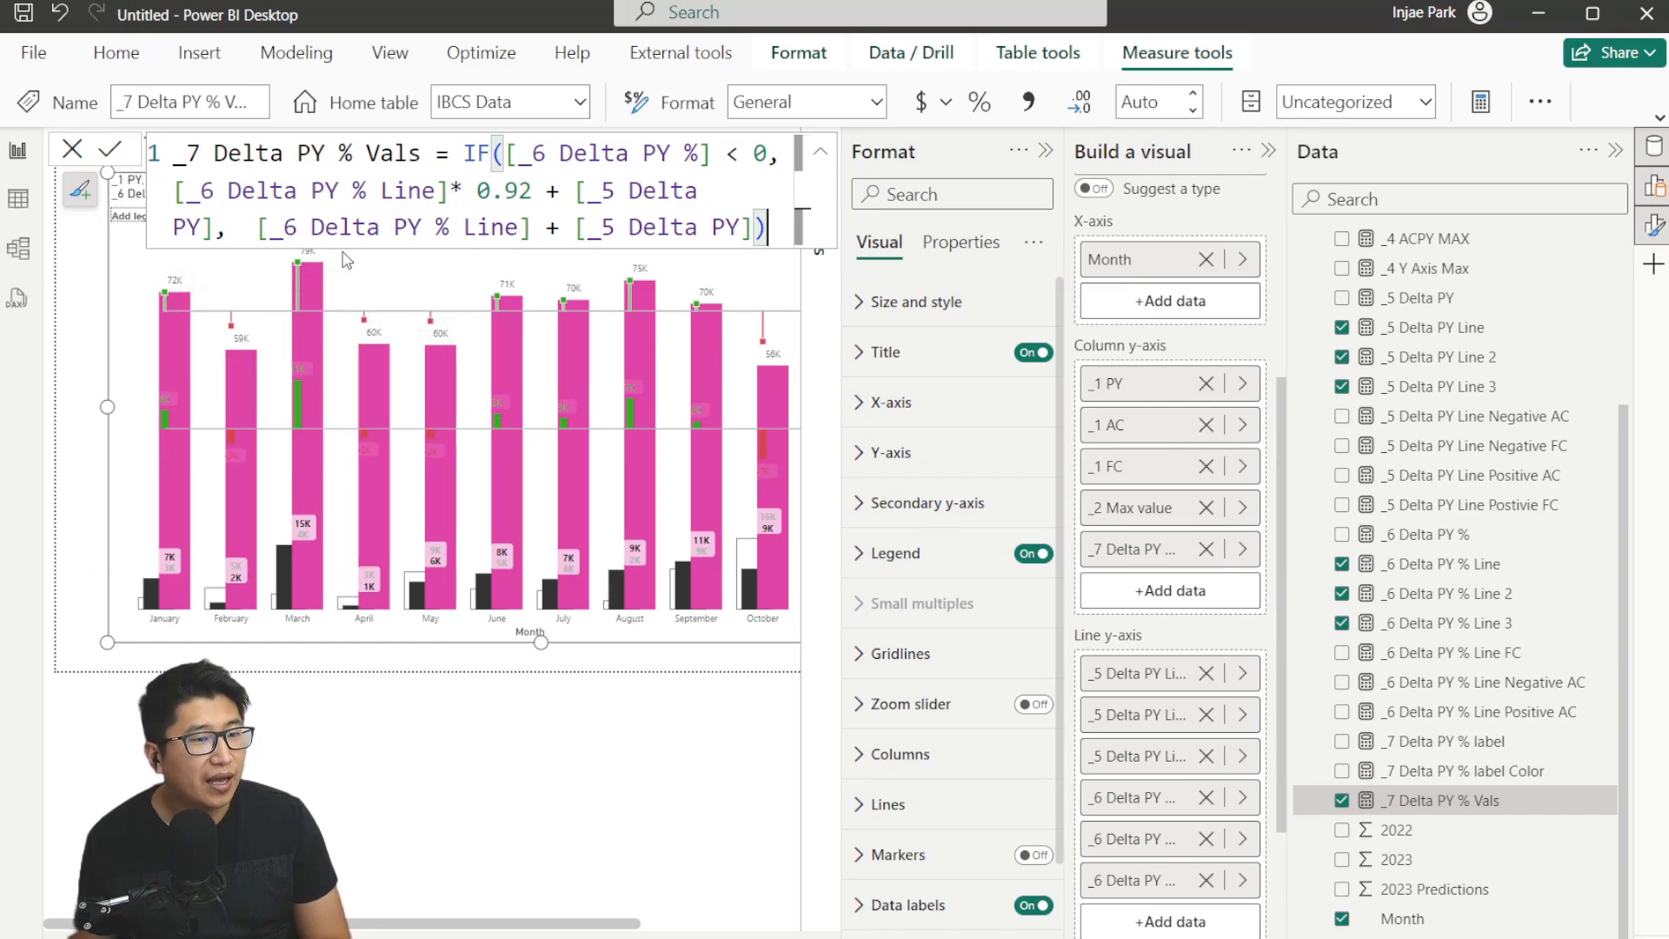
click(467, 161)
key(shift+Return)
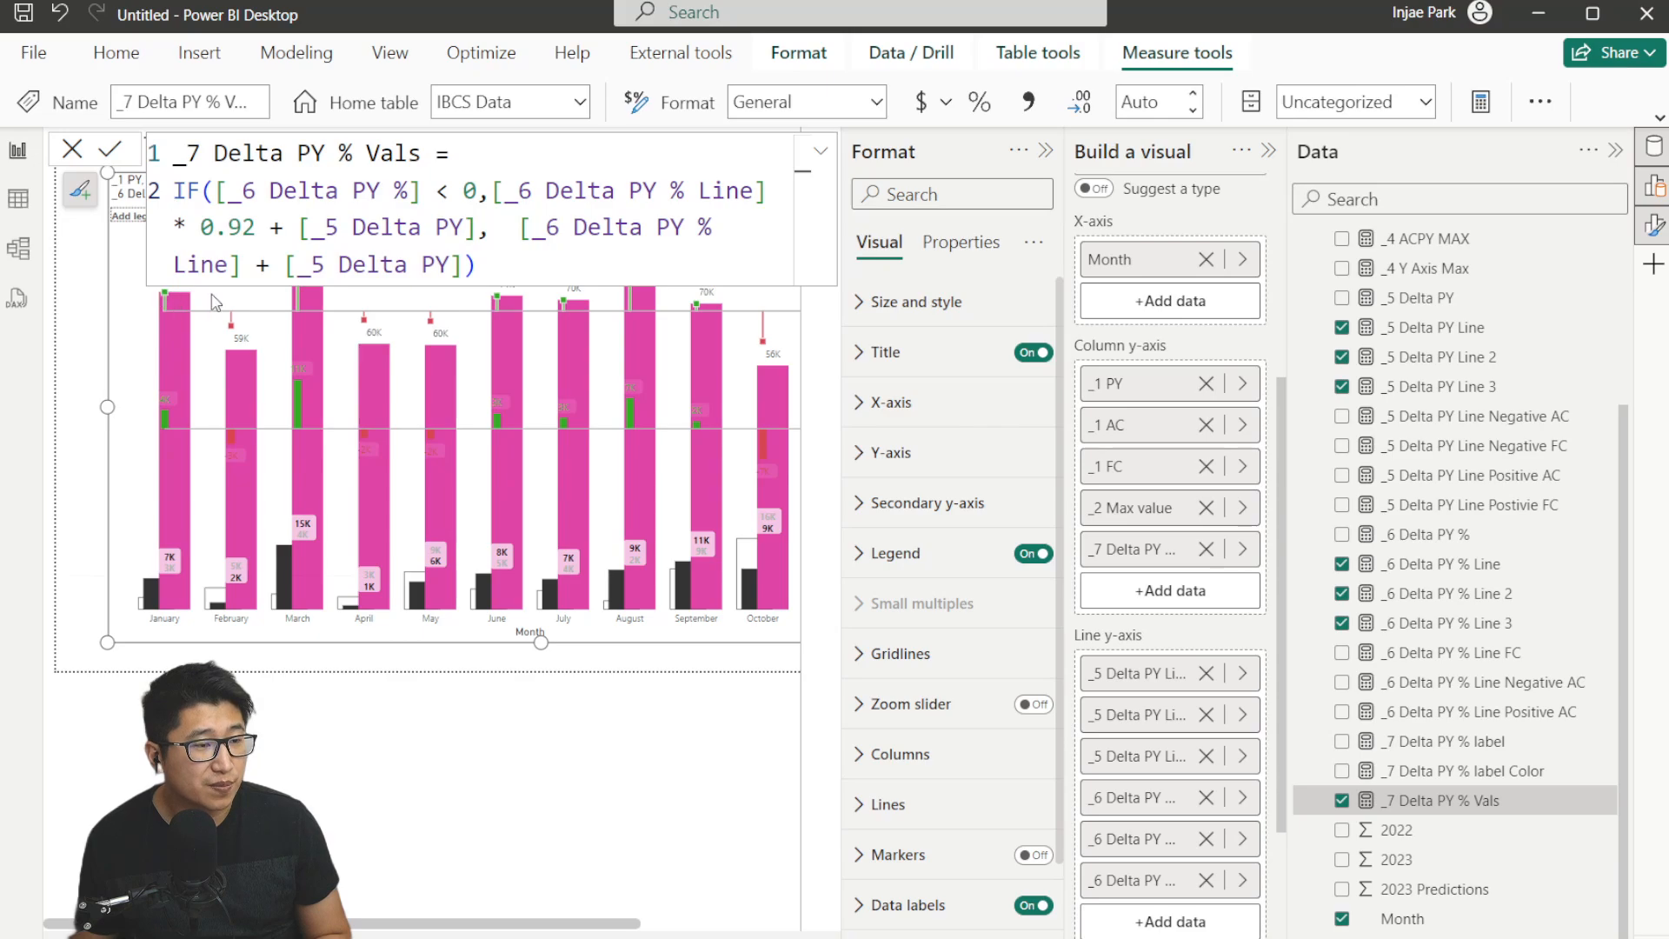
click(69, 153)
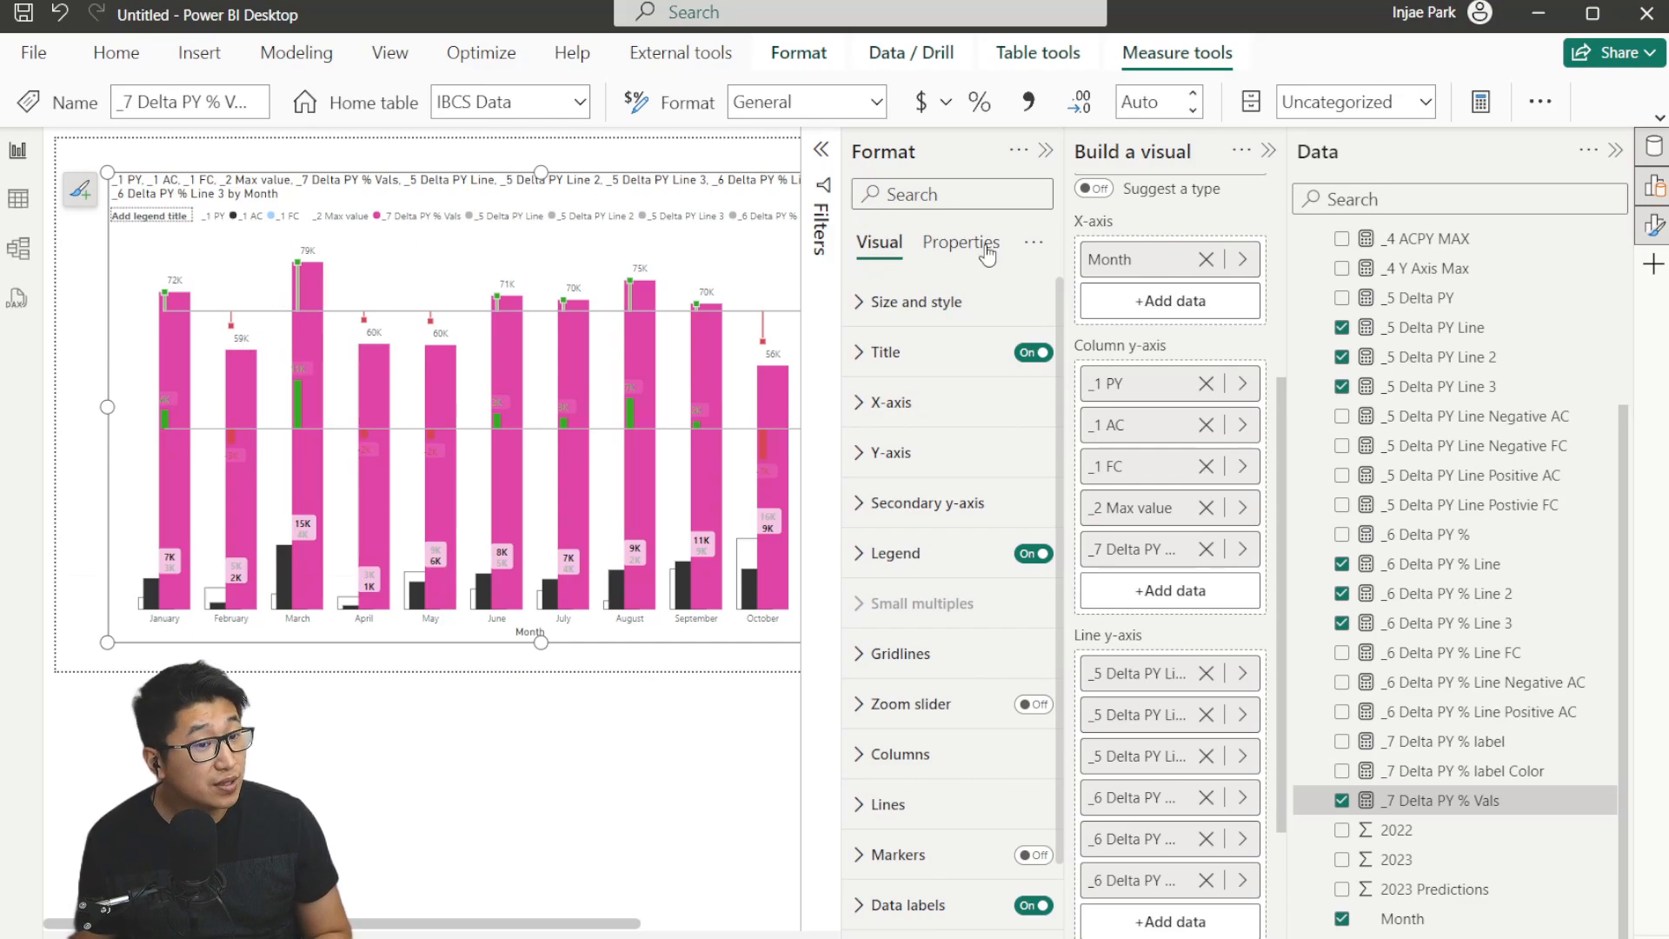
Collapse the side panes and resize the chart visual to span the wider canvas.
click(1268, 152)
click(1269, 151)
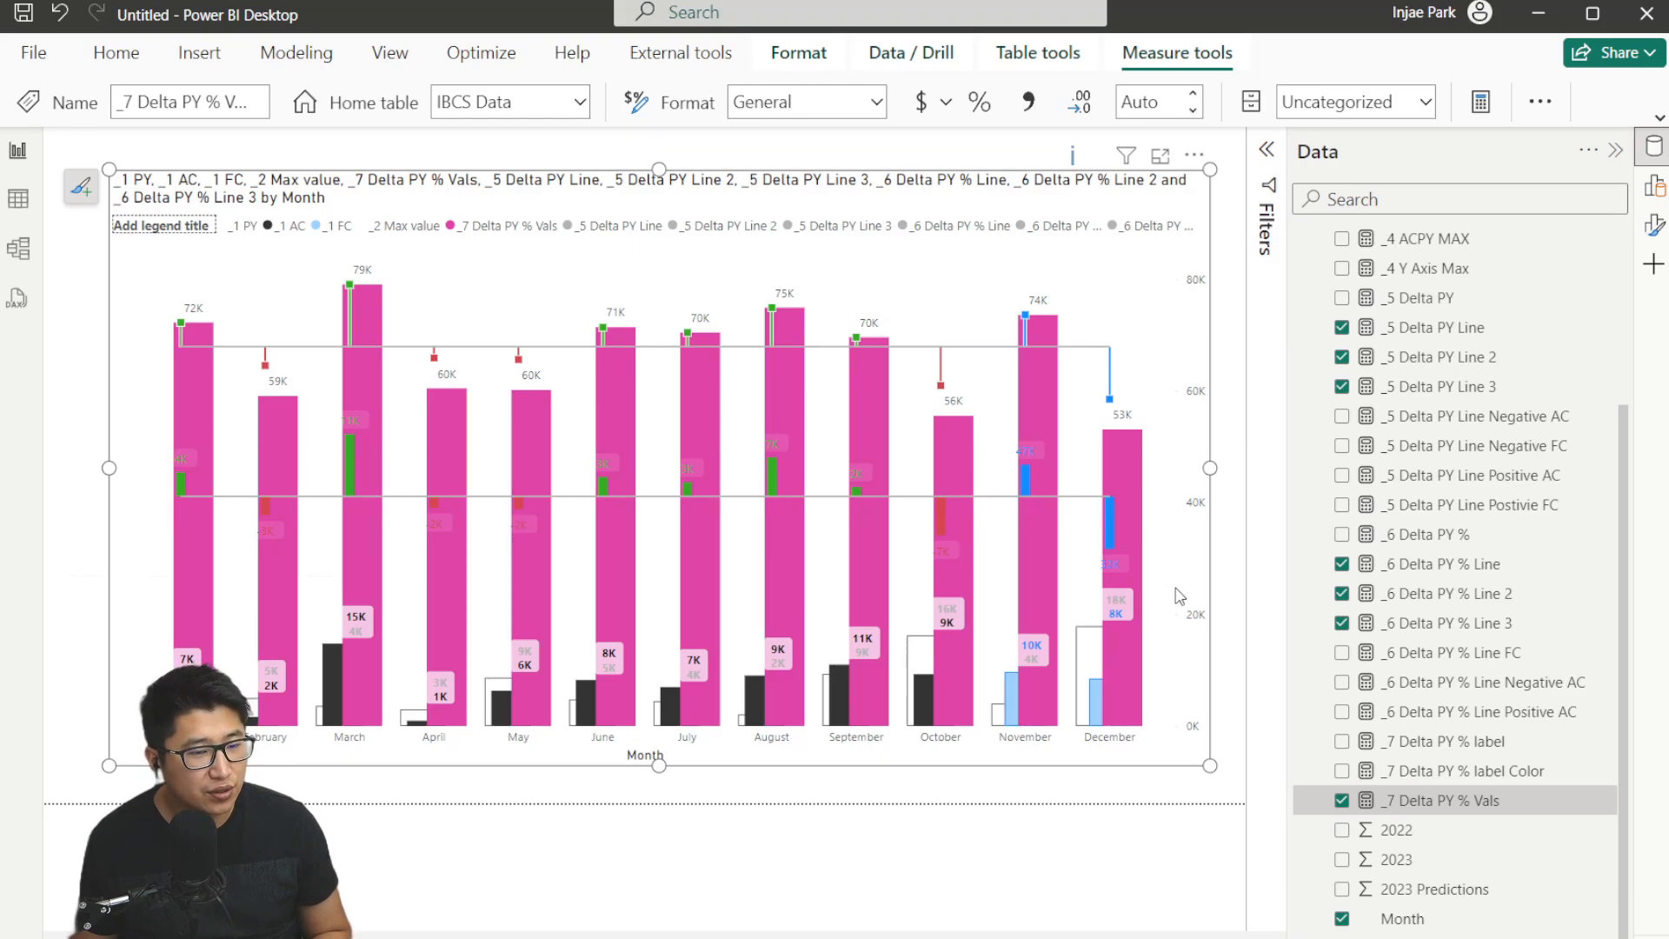
drag(1210, 767, 587, 691)
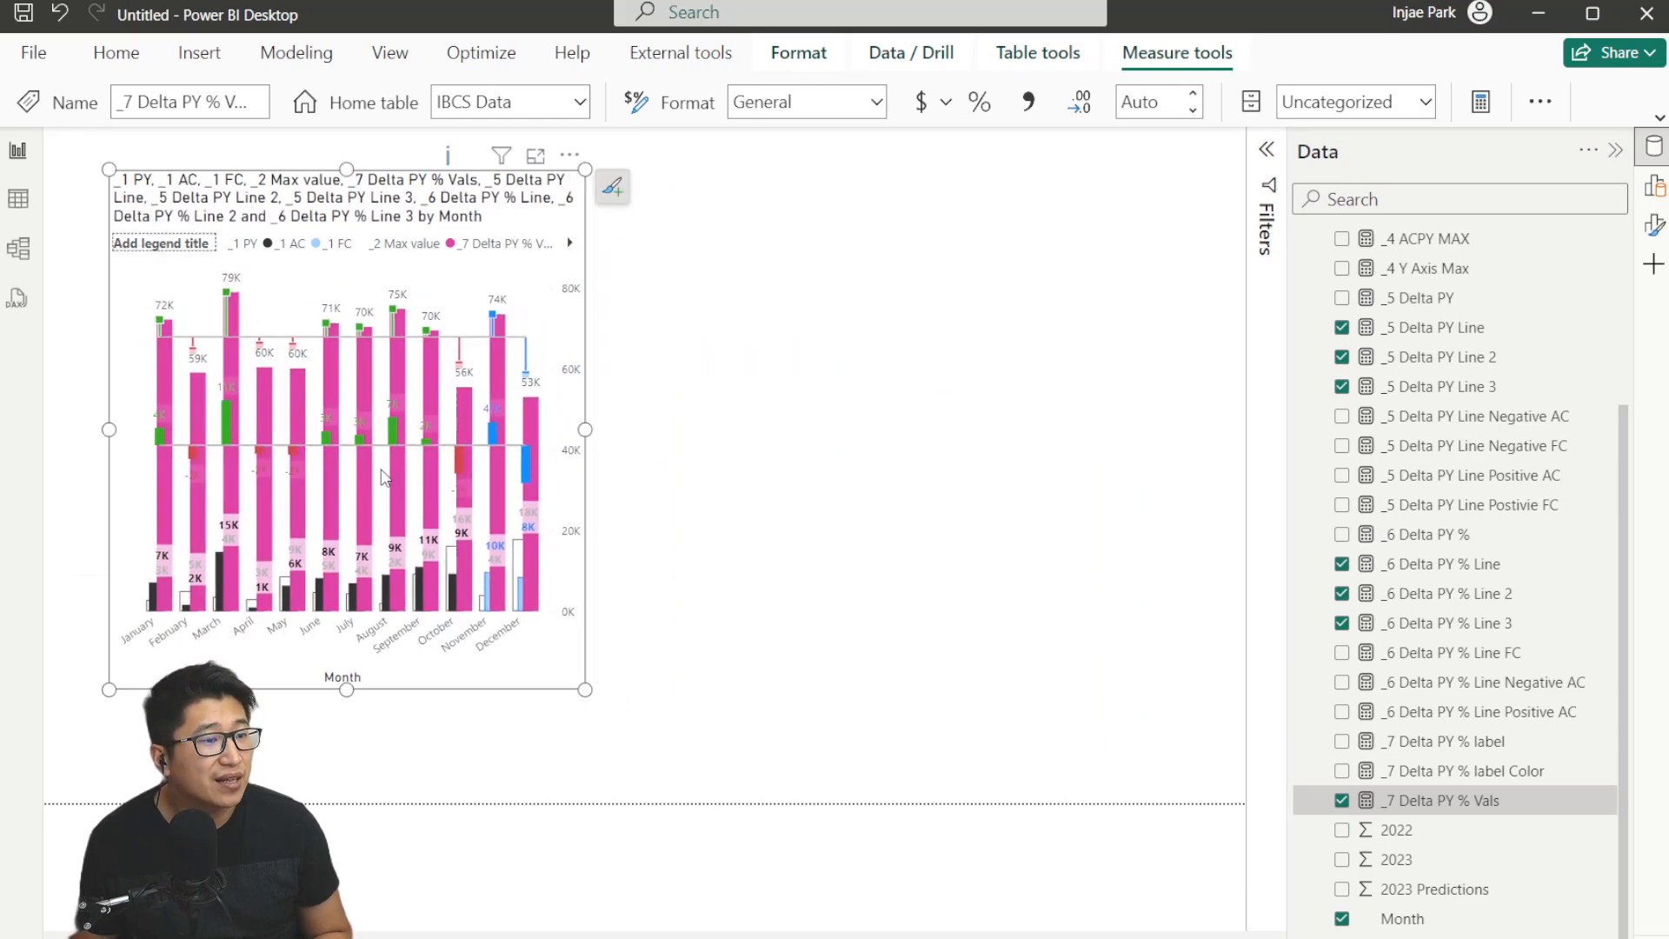
drag(585, 689, 1148, 774)
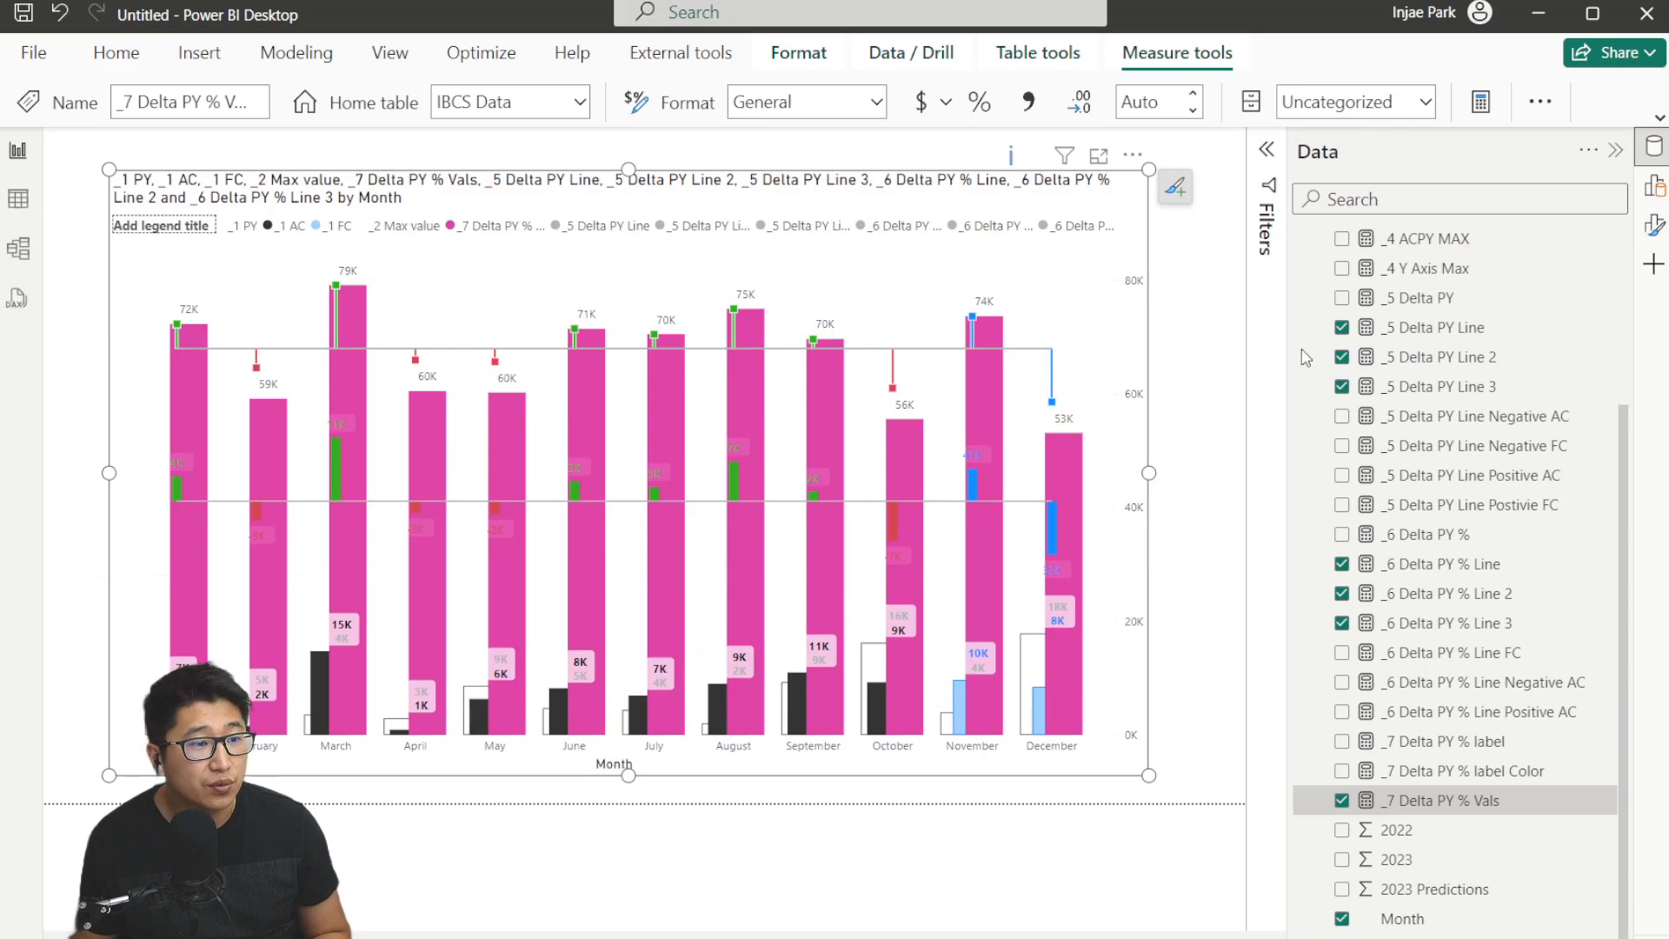
Make the _7 Delta PY % Vals columns white with 100% transparency.
click(1654, 186)
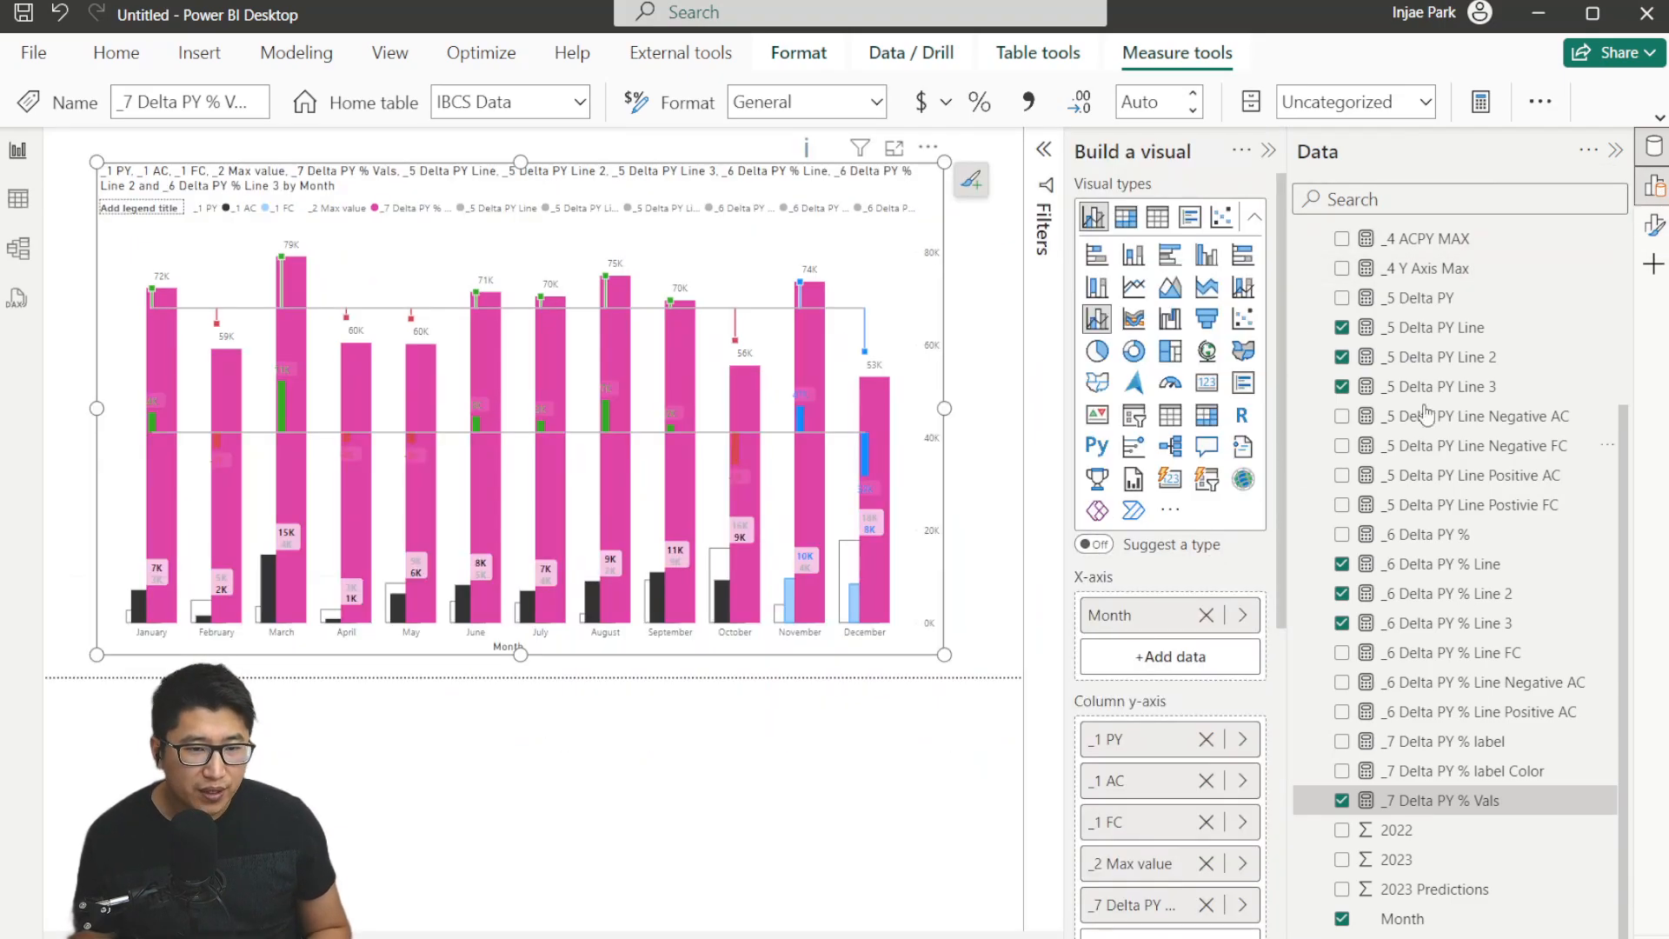
click(1654, 225)
scroll(1202, 661, down, 2)
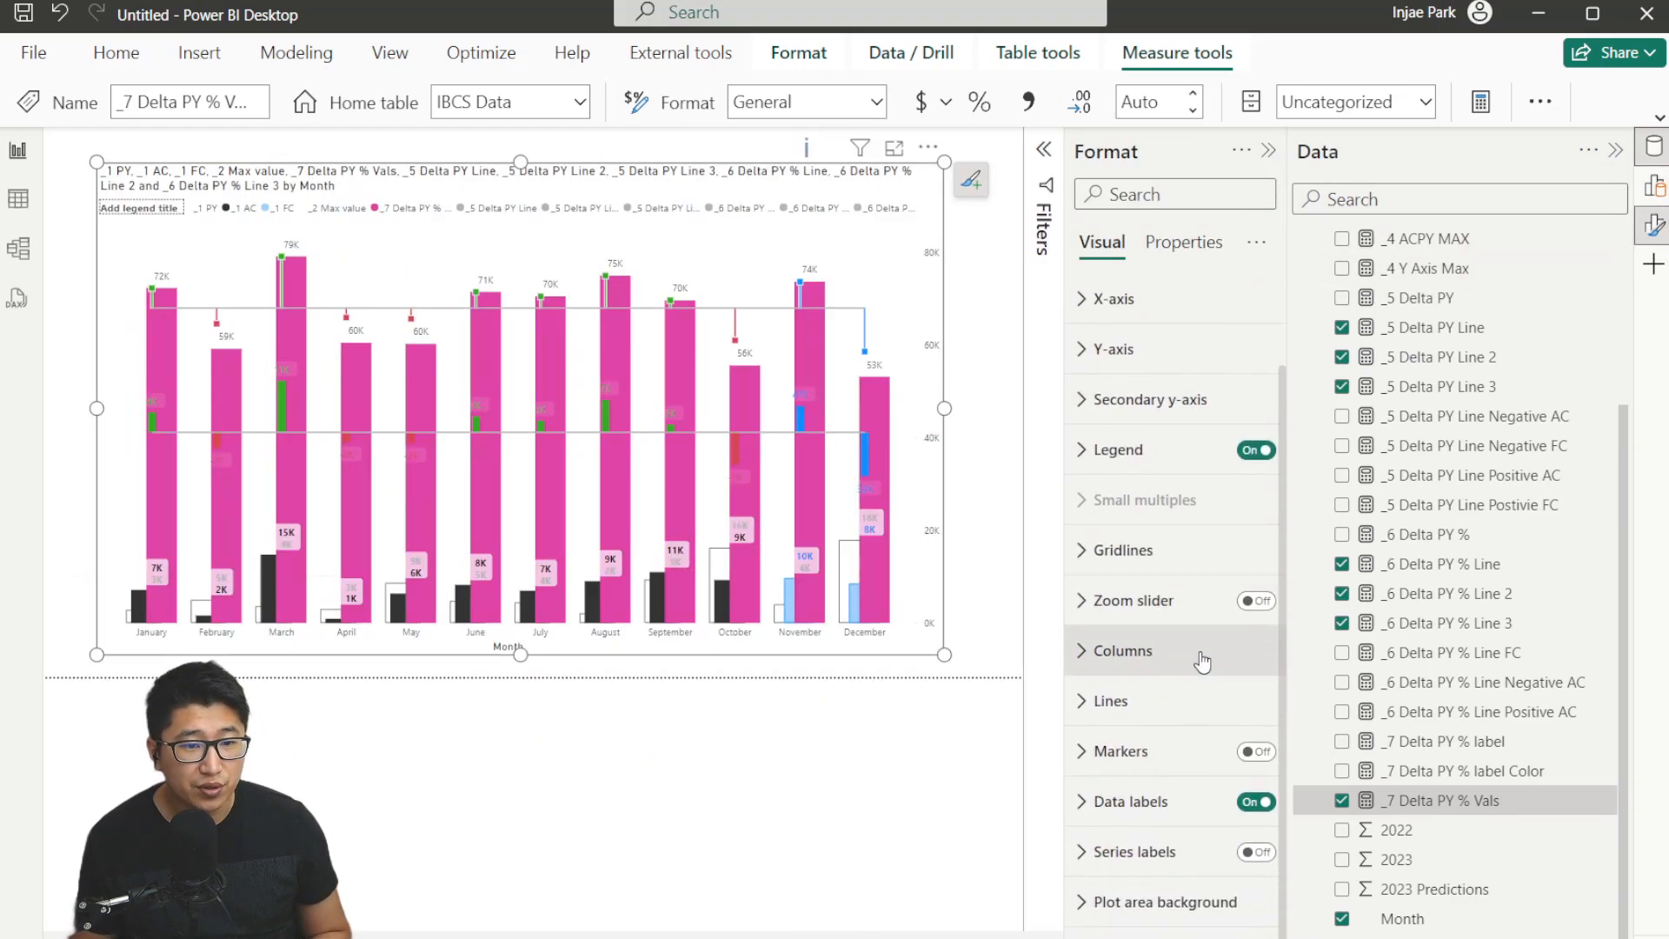
click(1202, 662)
click(1190, 473)
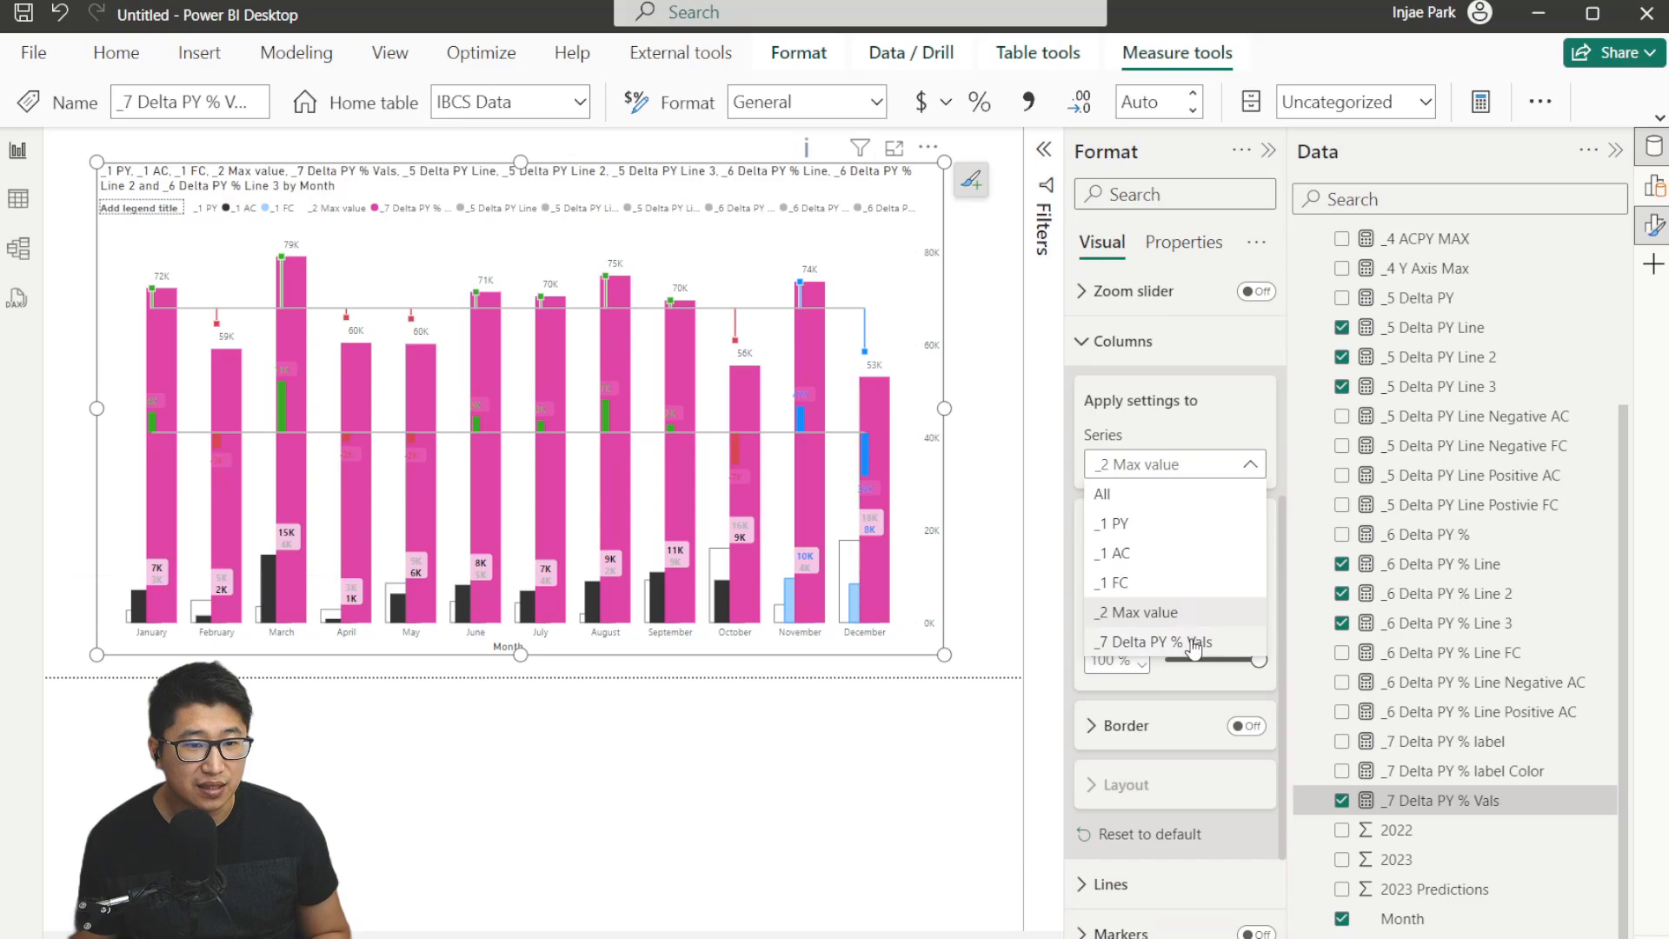
click(1195, 643)
click(1134, 589)
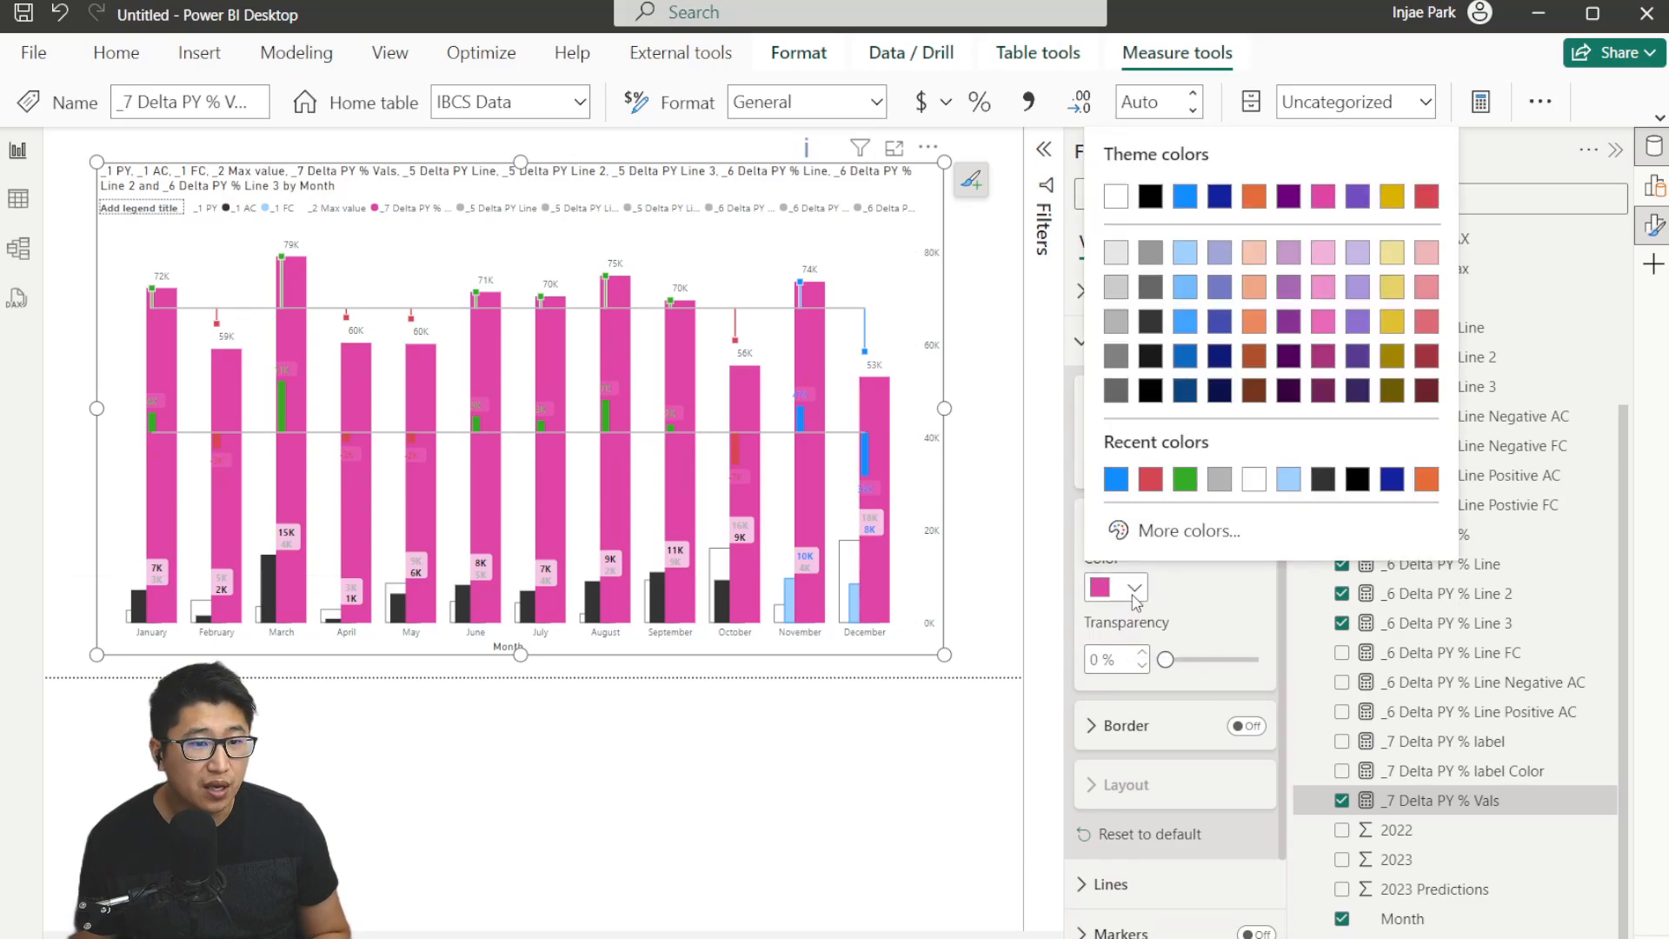
click(1254, 479)
drag(1166, 660, 1268, 659)
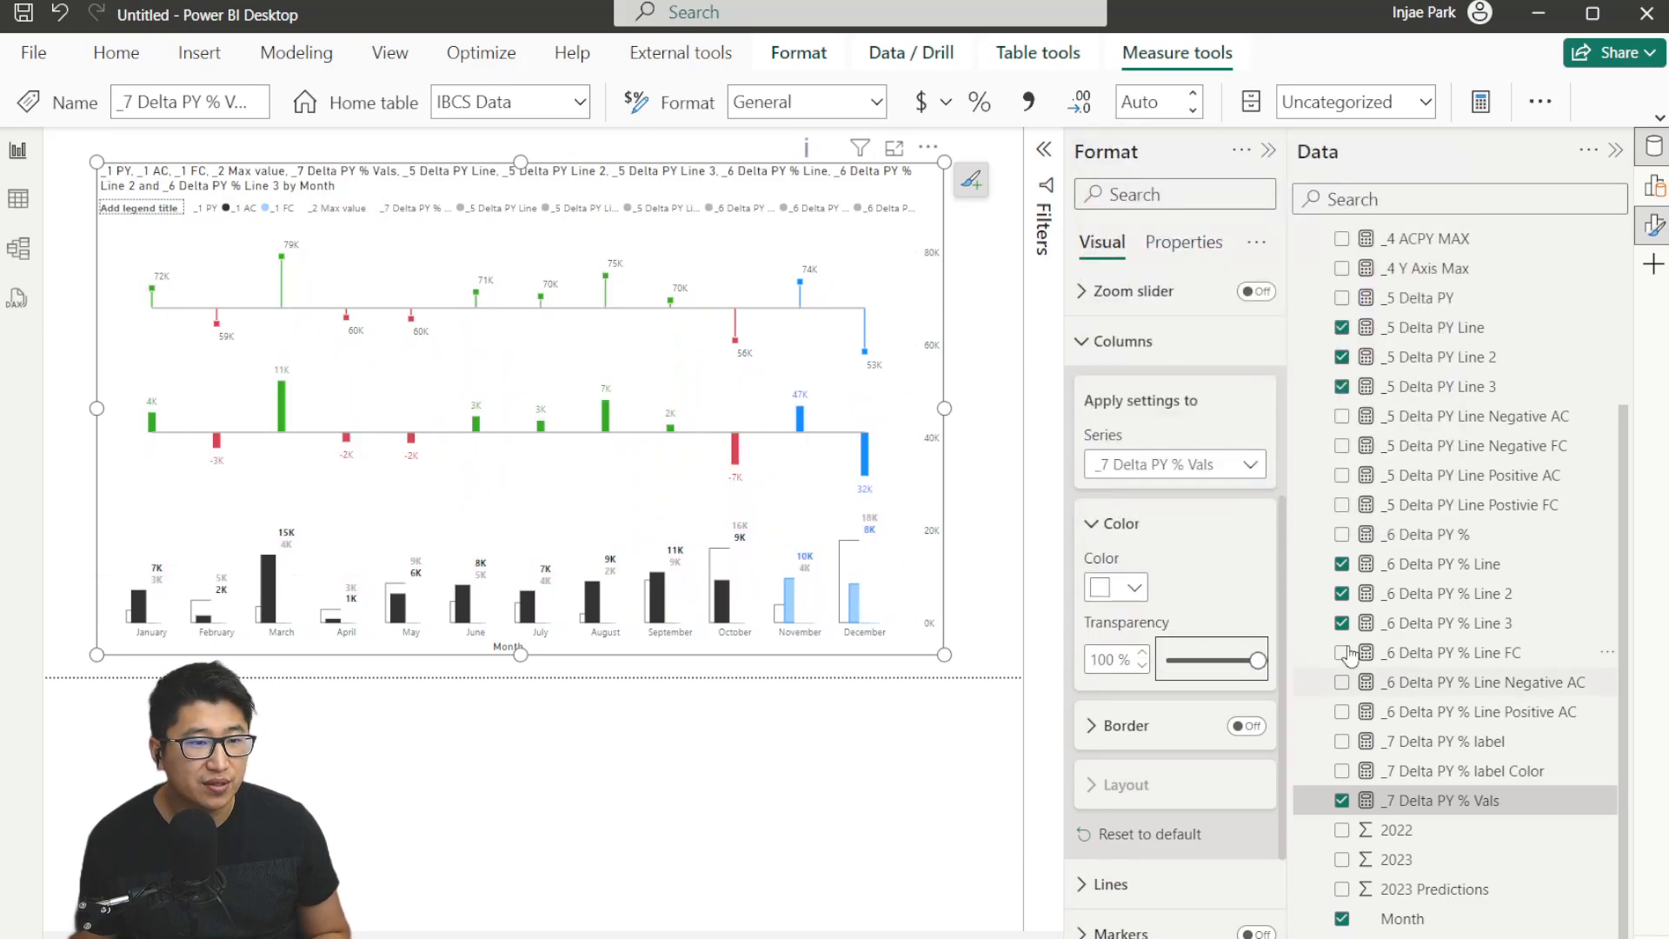
click(1149, 344)
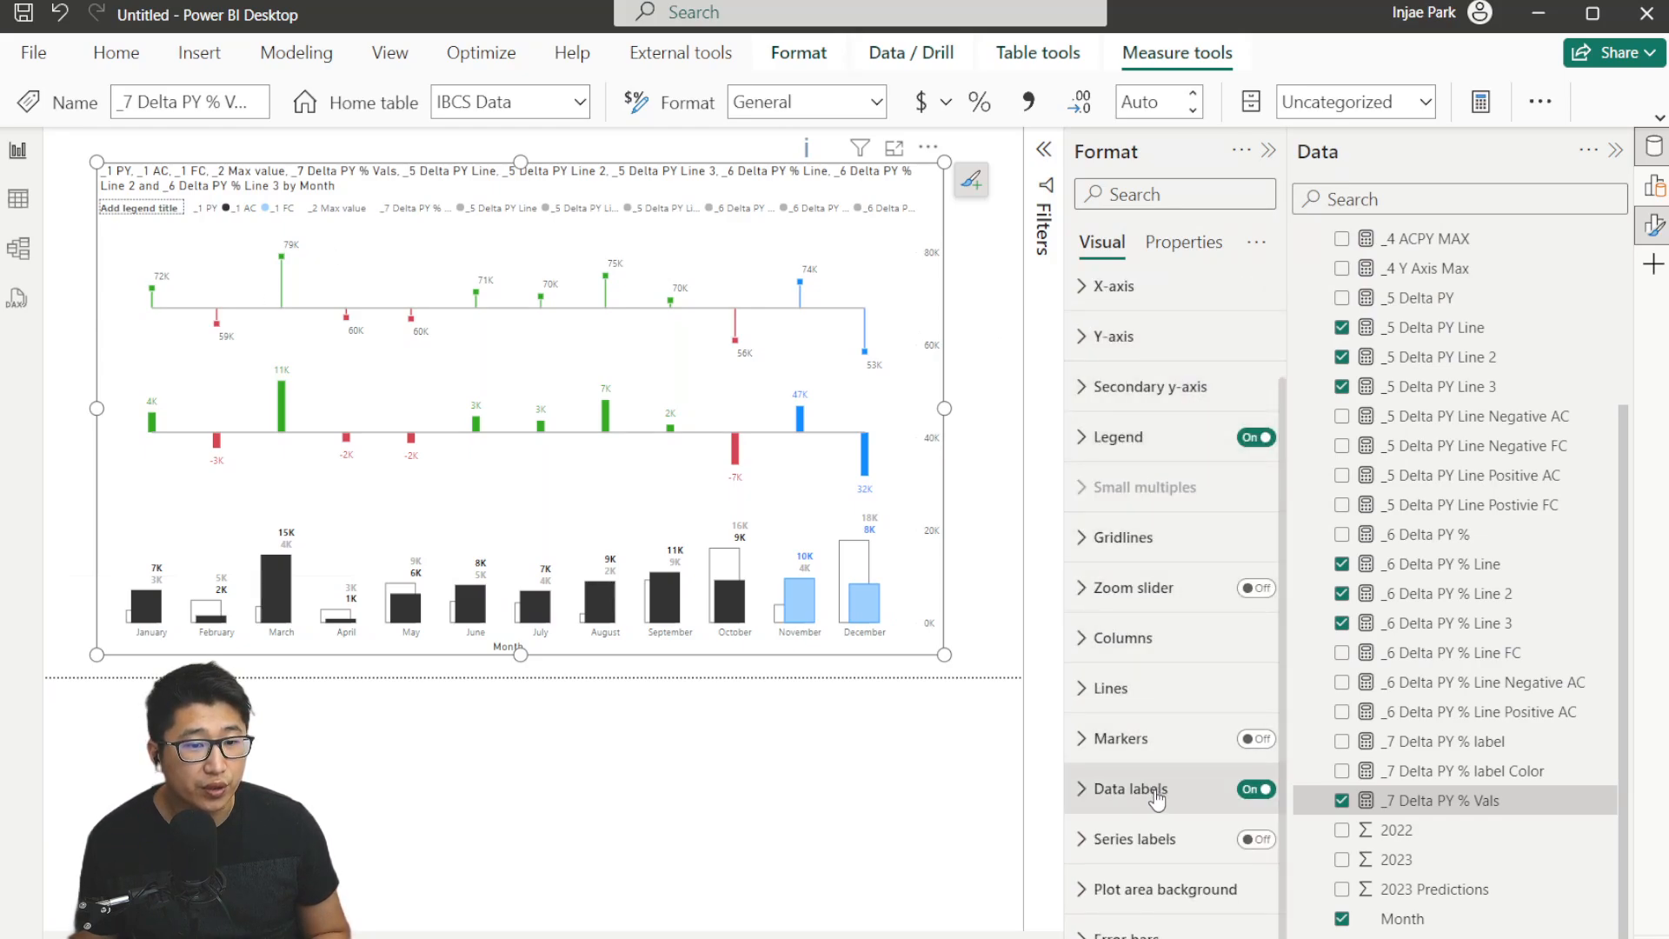
Turn on data labels for the _7 Delta PY % Vals series, using the _7 Delta PY % label measure as value.
click(1130, 788)
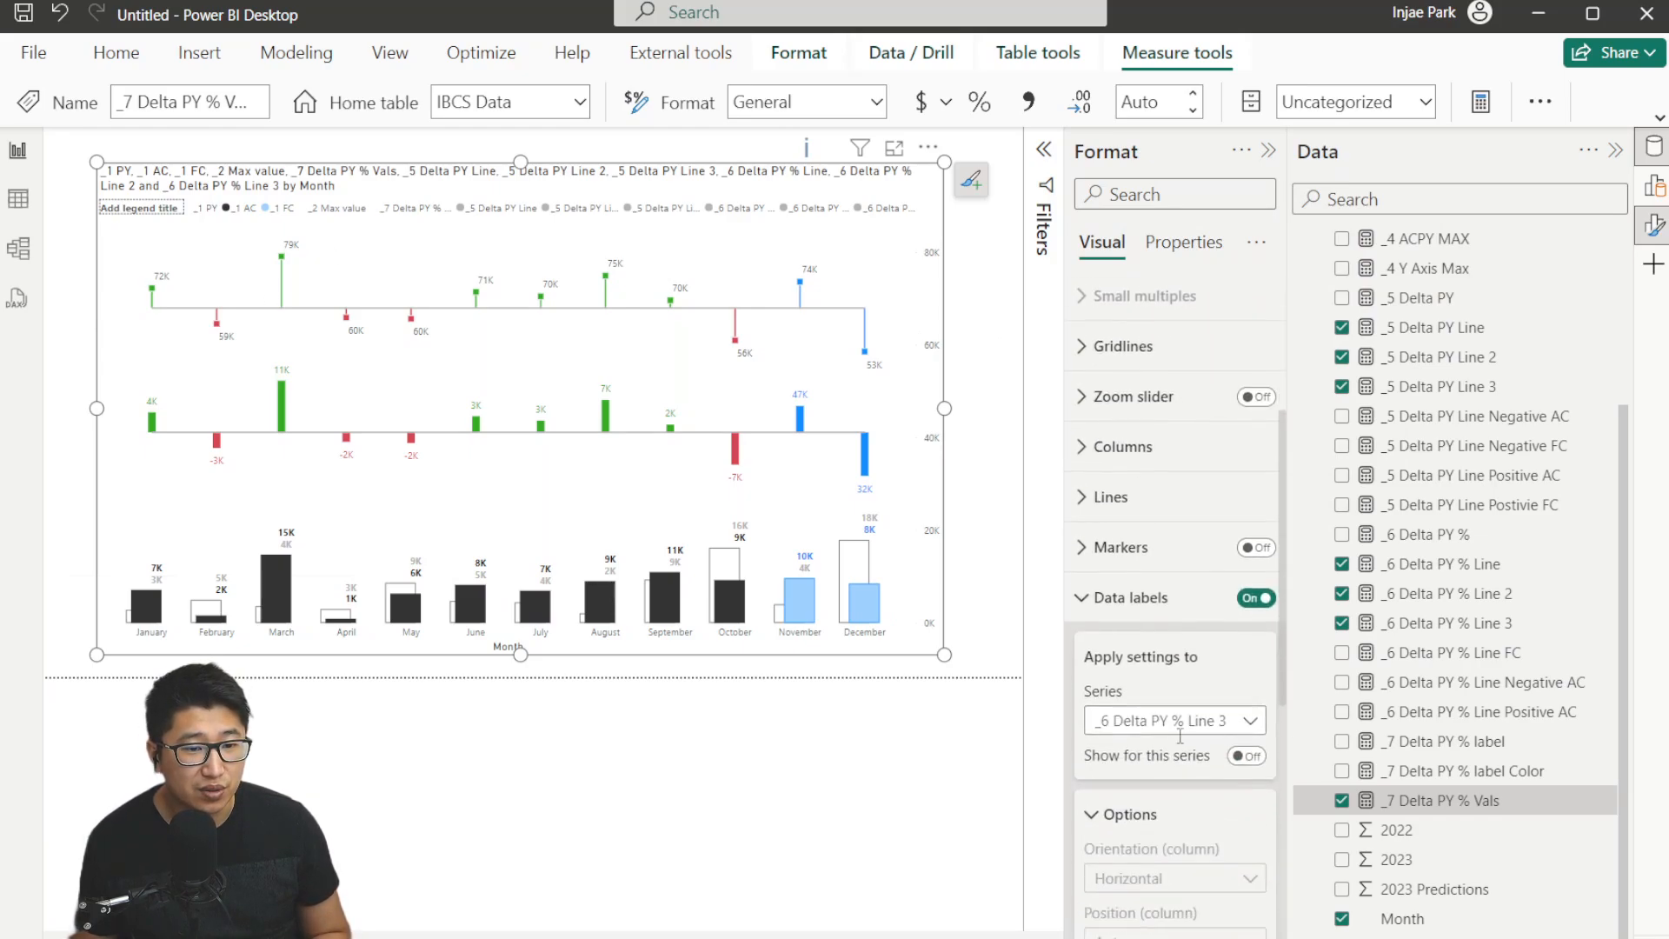
scroll(1165, 695, down, 1)
click(1191, 603)
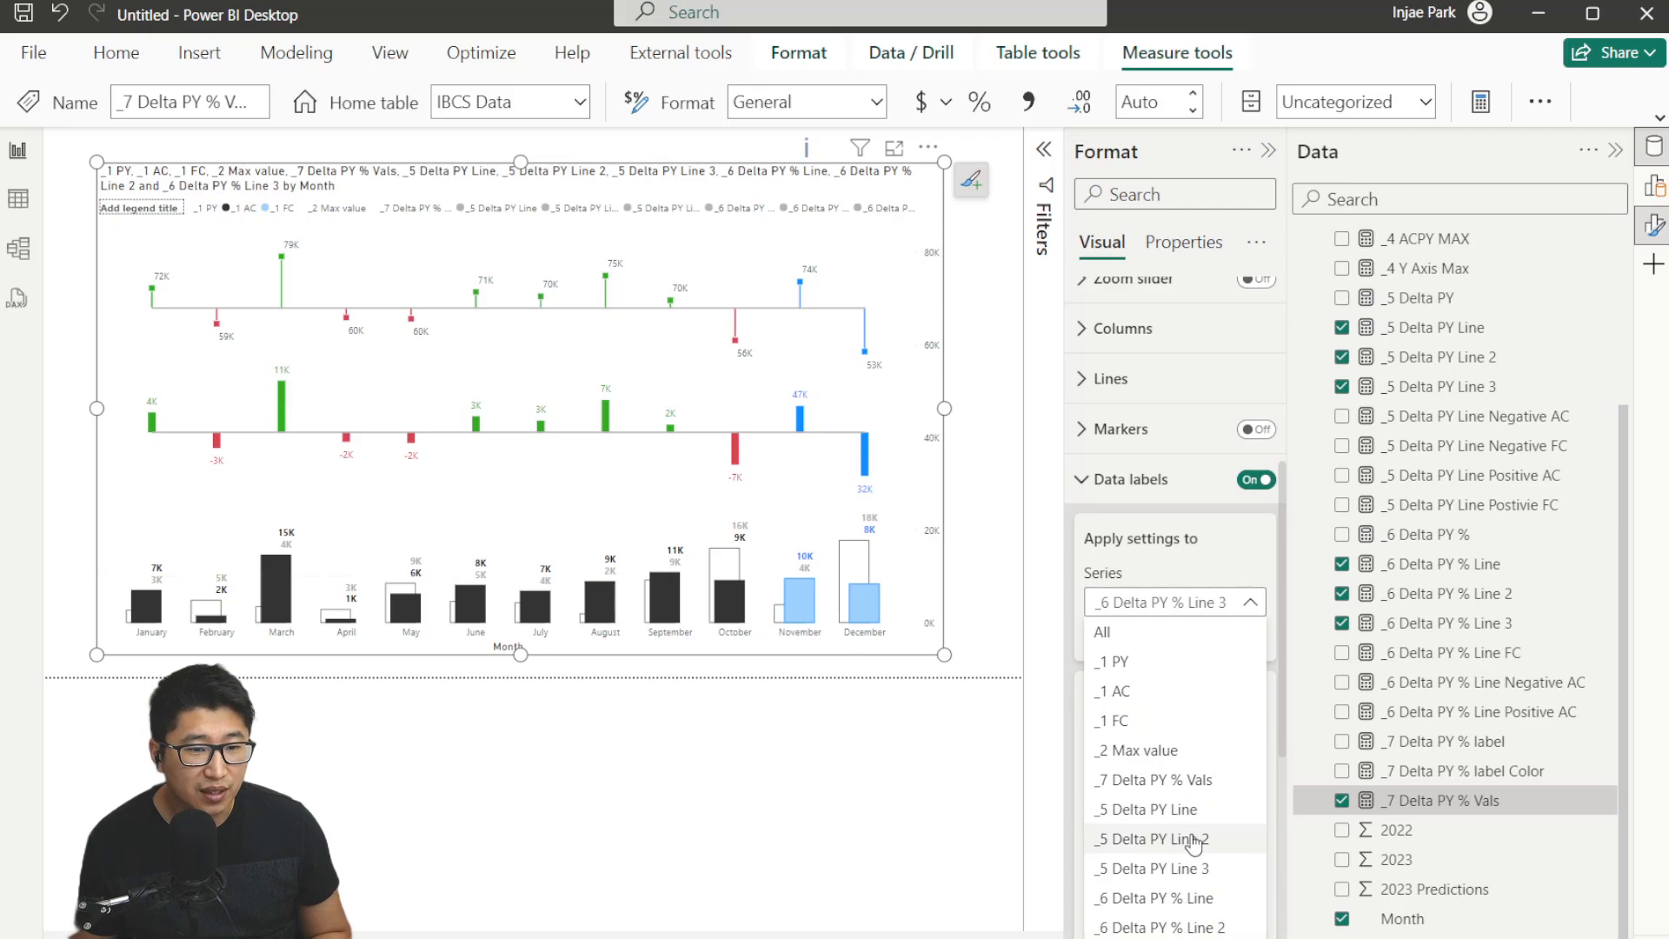
click(1146, 780)
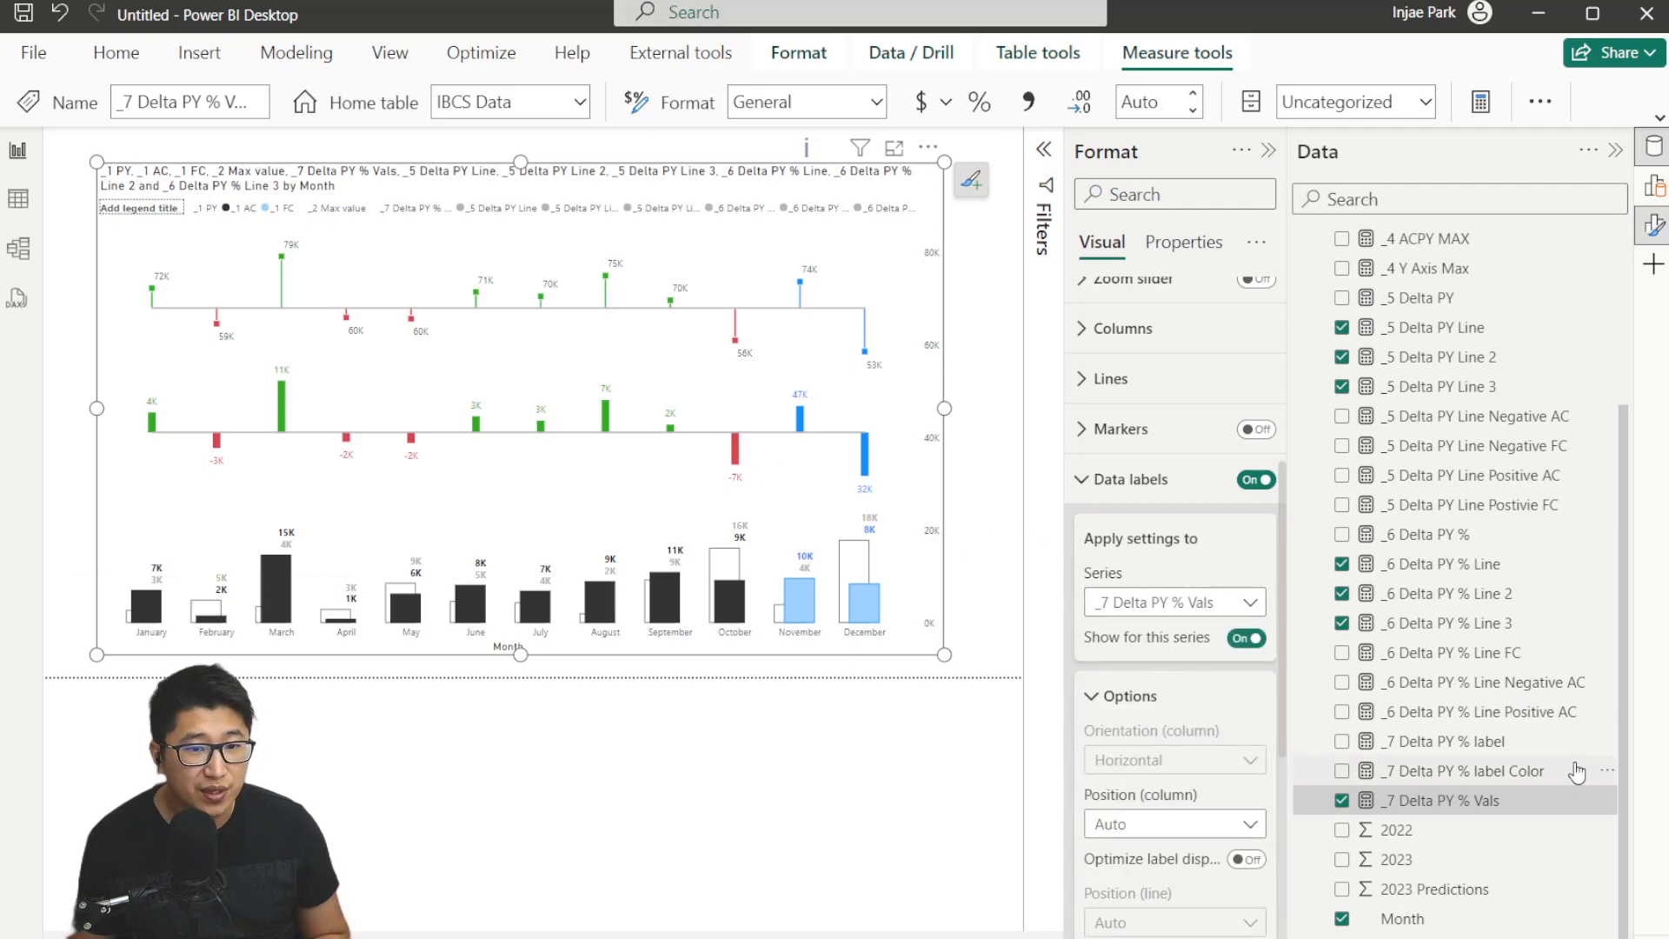
click(1512, 746)
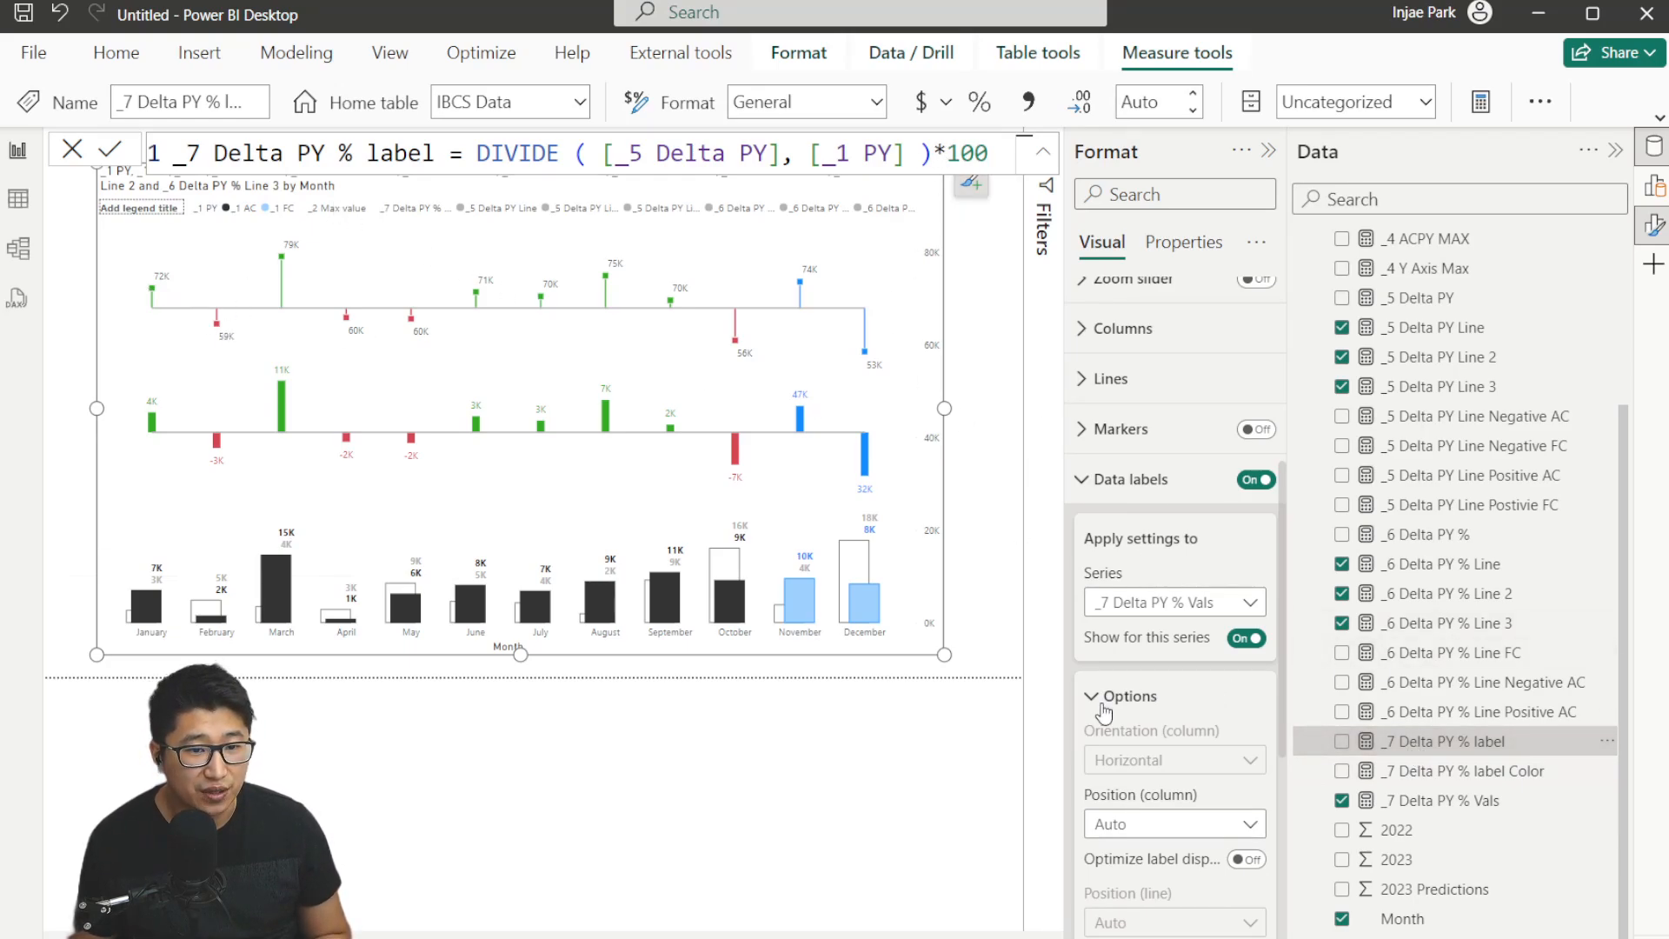
scroll(1104, 696, down, 2)
scroll(1183, 608, down, 4)
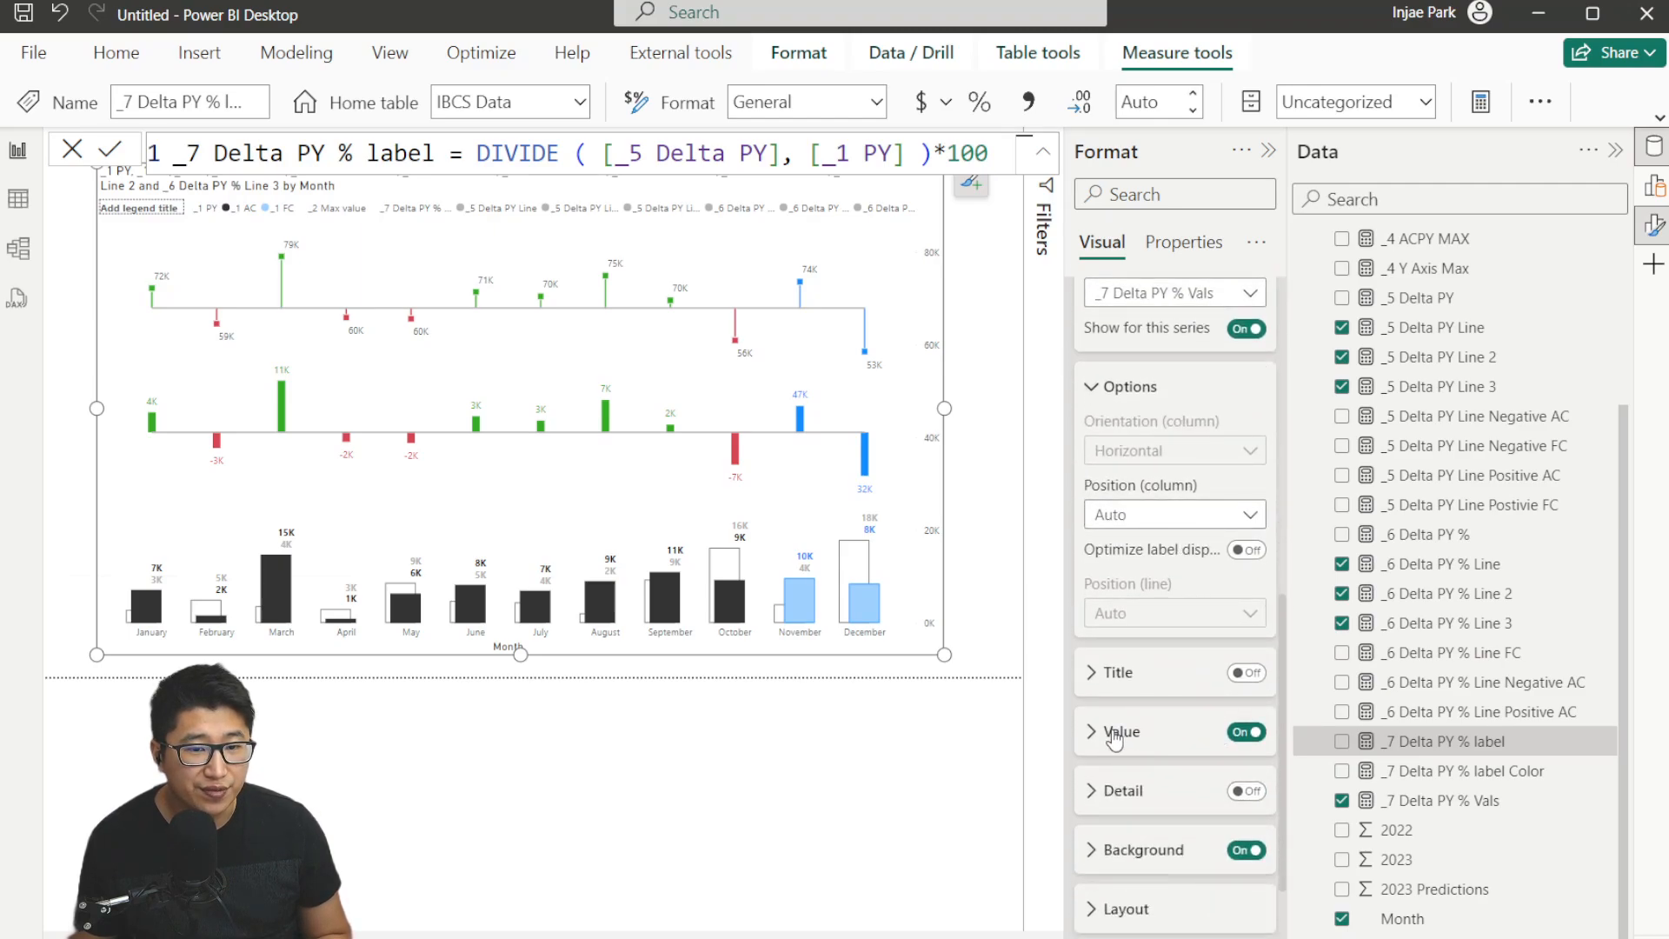
click(1115, 737)
drag(1508, 751, 1186, 709)
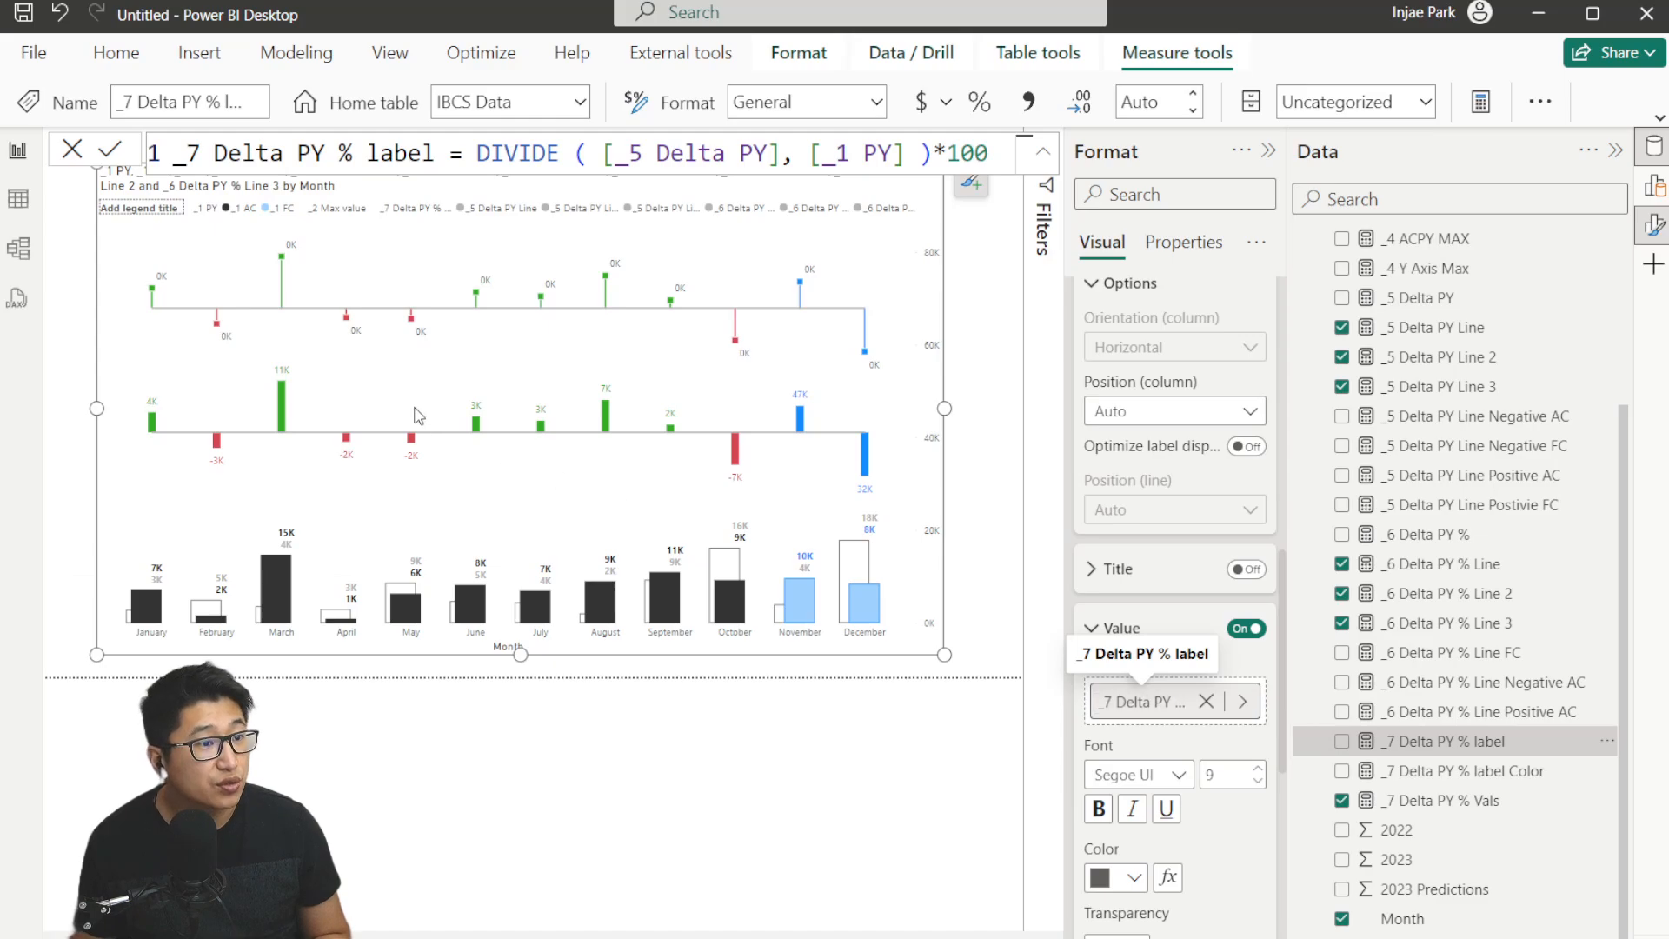
Set the display units of these data label values to None.
scroll(1211, 812, down, 2)
click(1171, 820)
click(1169, 669)
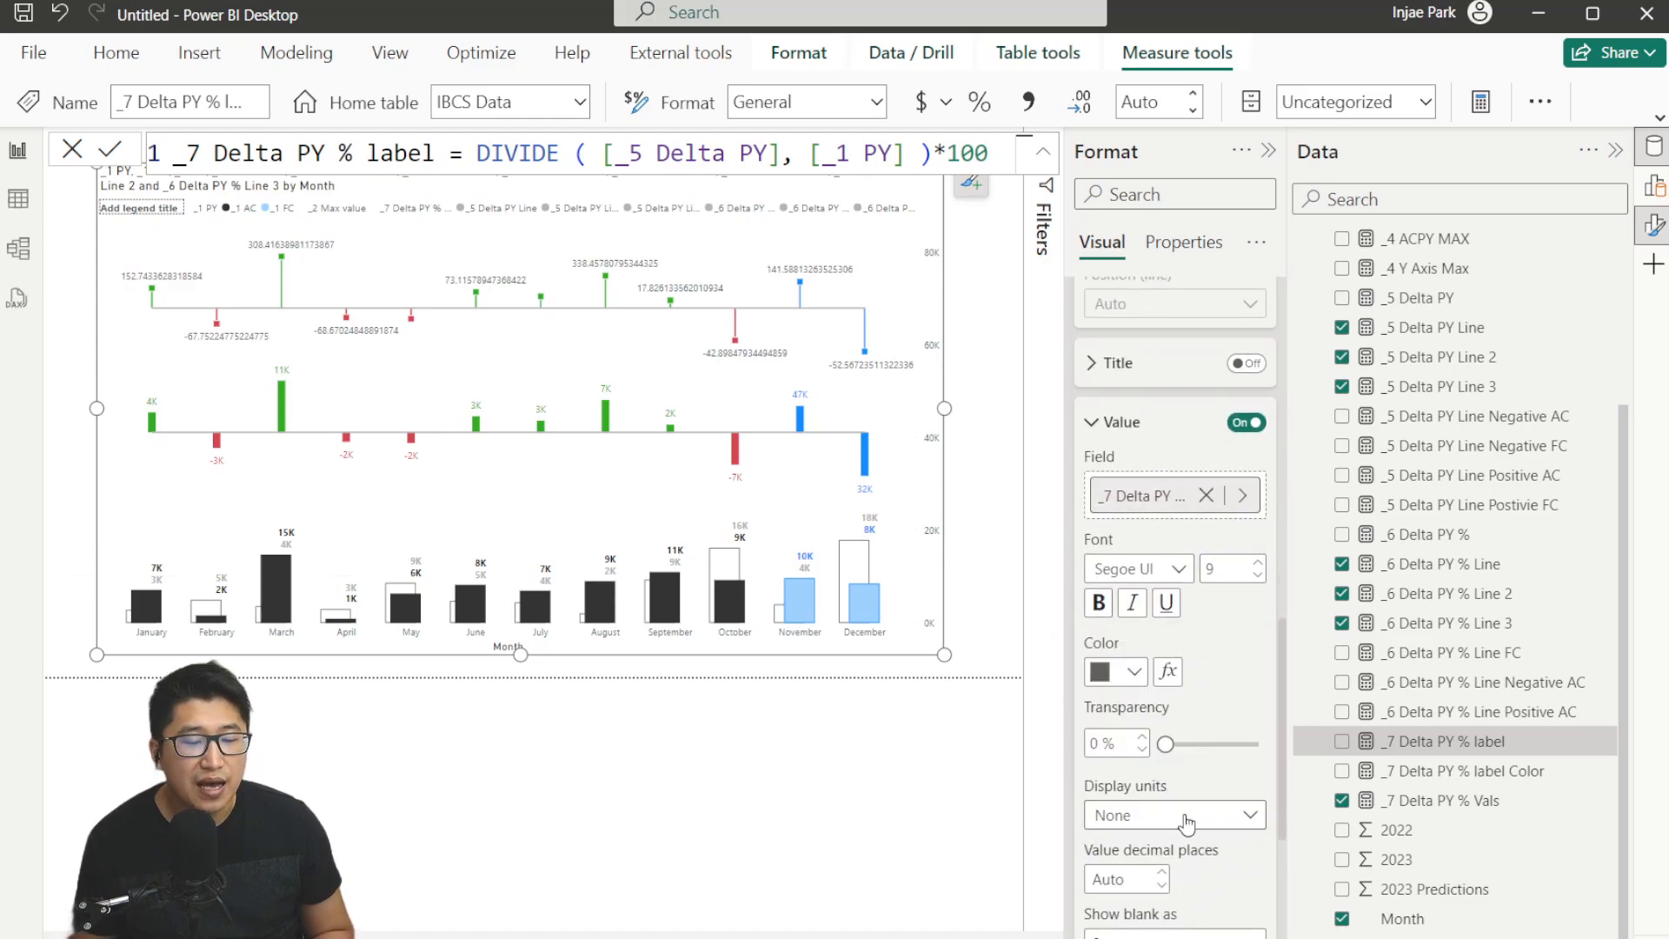
Set the value decimal places of these data labels to 0.
click(1129, 876)
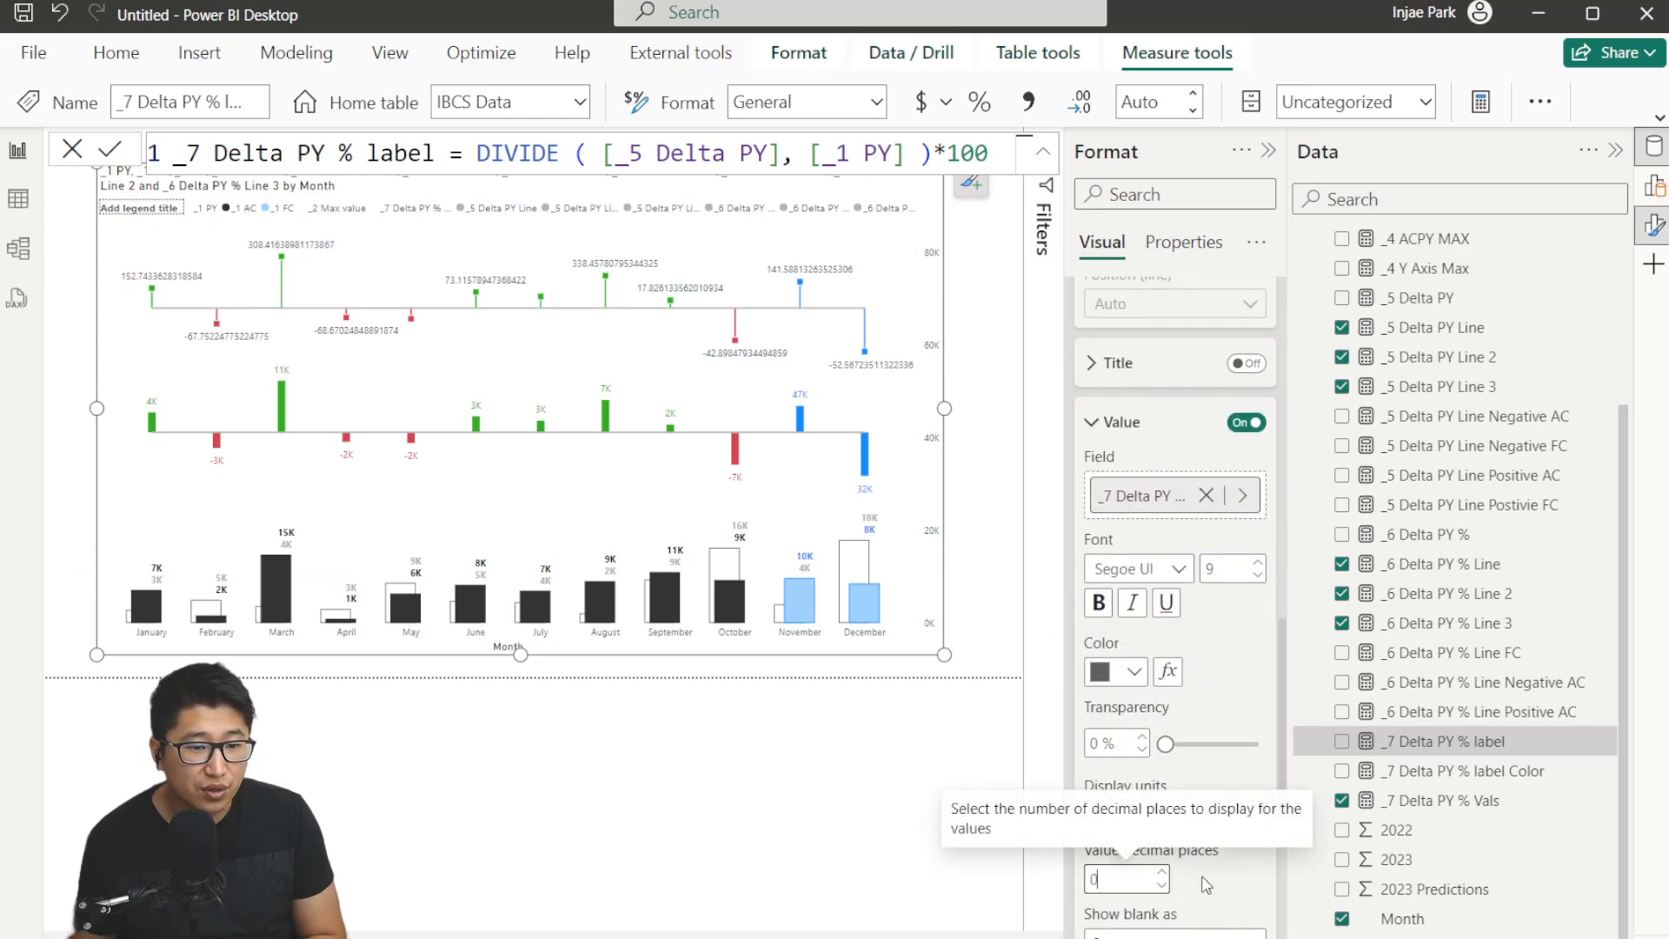
text(0)
key(Return)
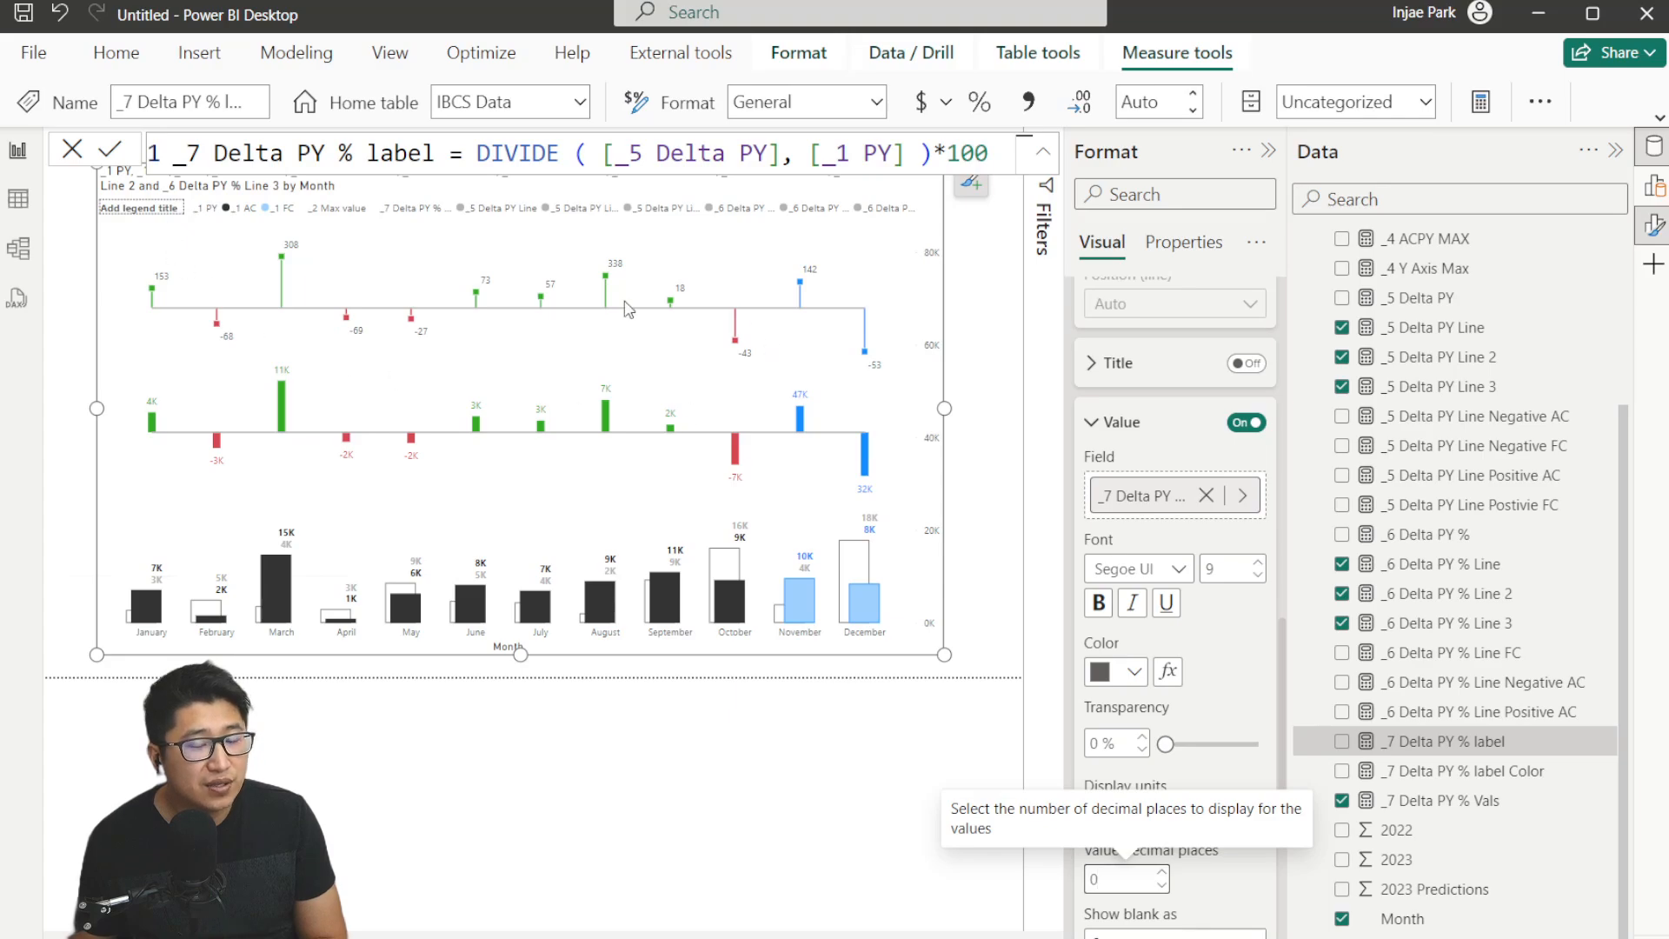
Apply conditional formatting to the data label color, reviewing the _7 Delta PY % label Color measure as the source.
scroll(1234, 899, down, 2)
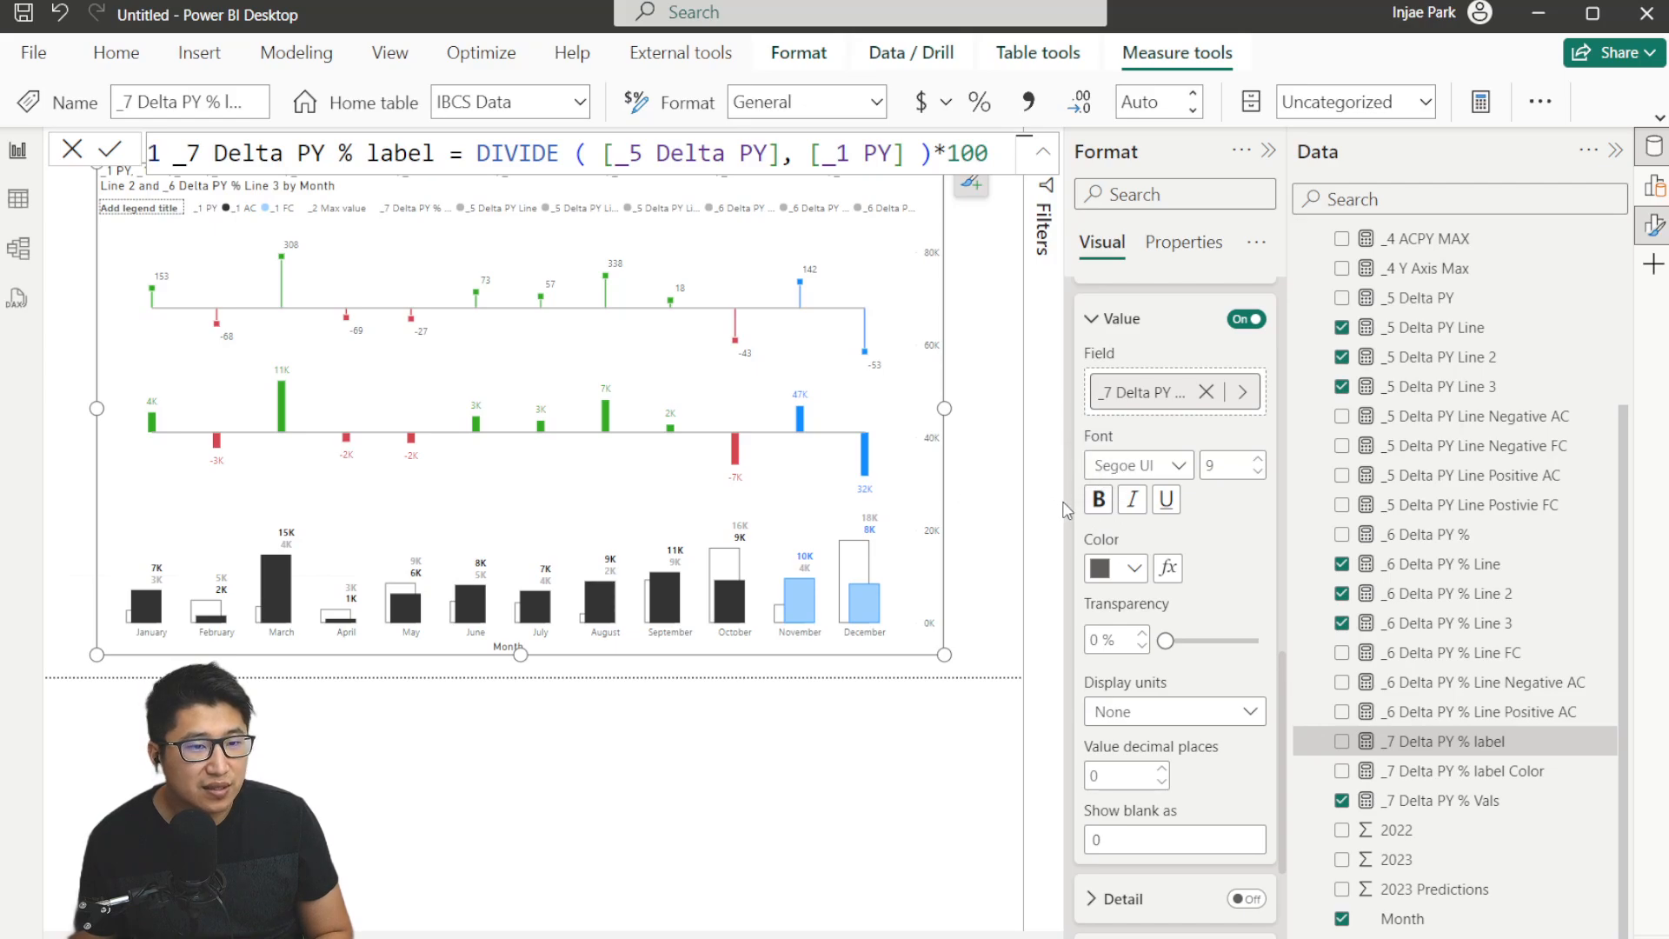
click(1098, 502)
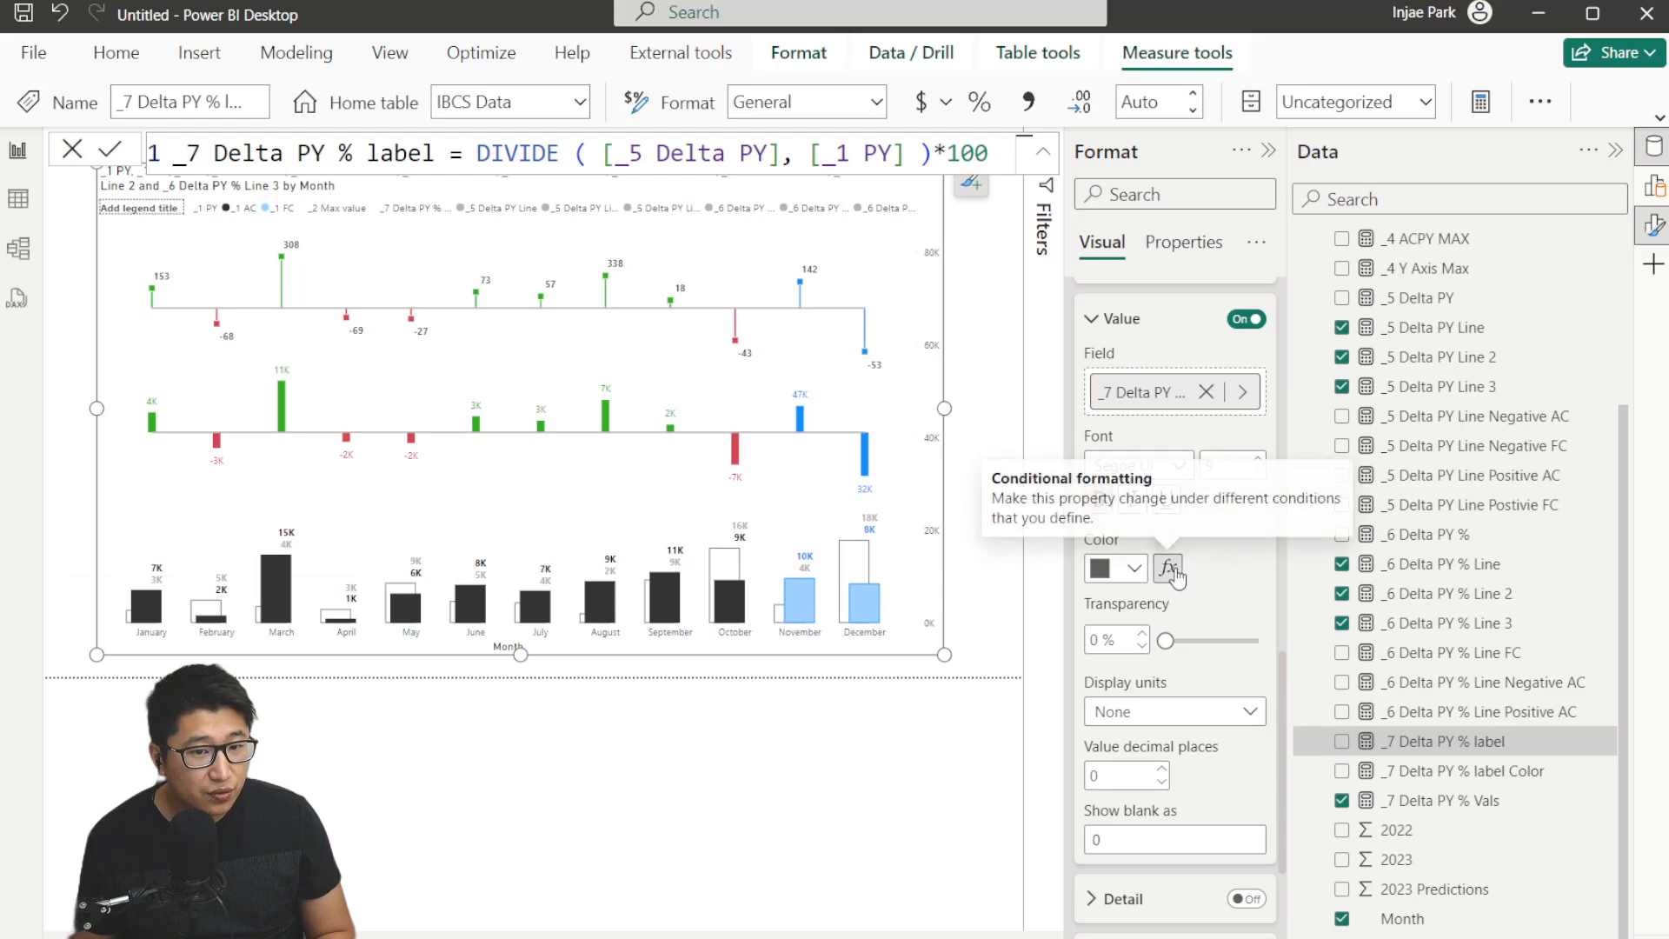
click(1495, 771)
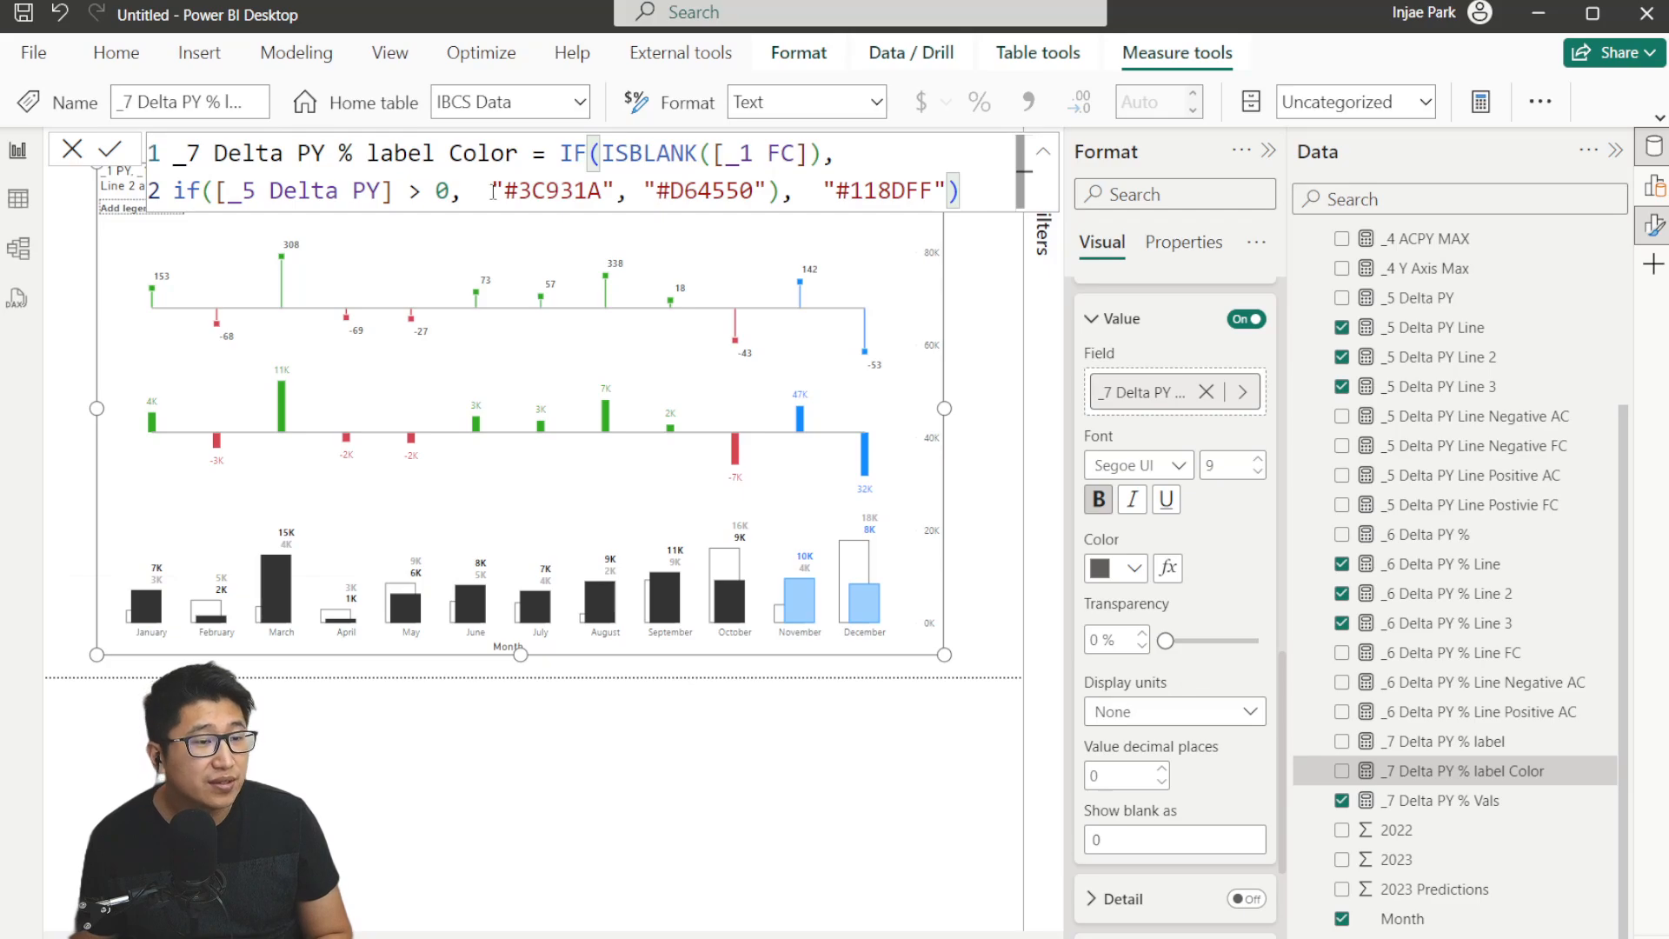
click(1167, 568)
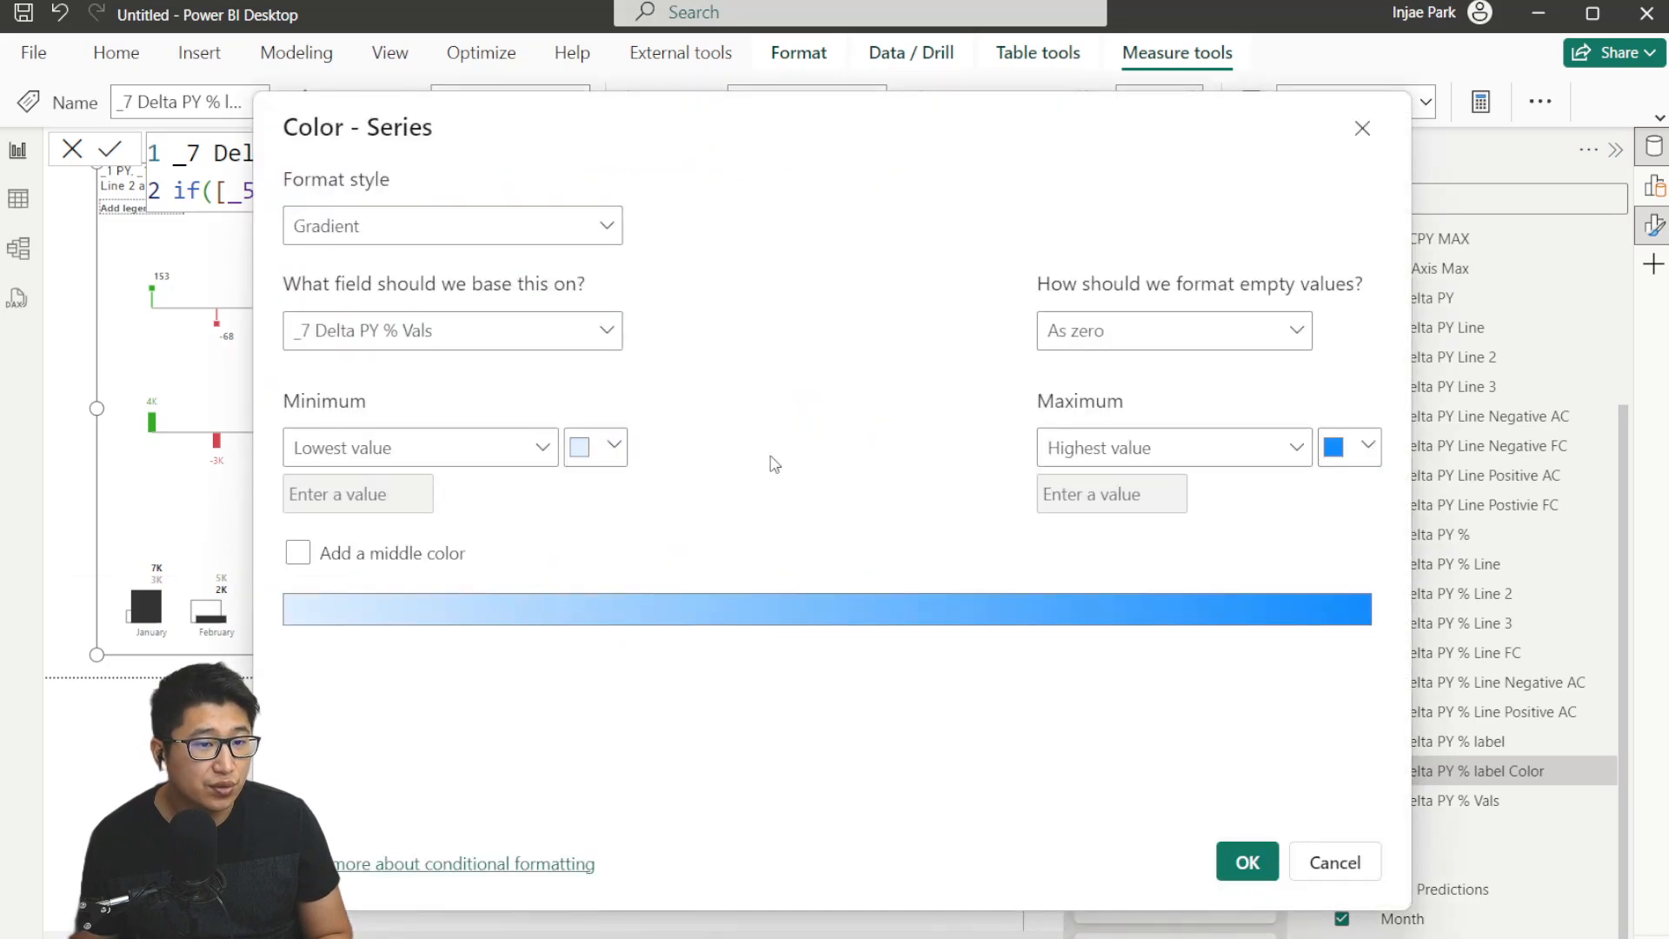
key(Escape)
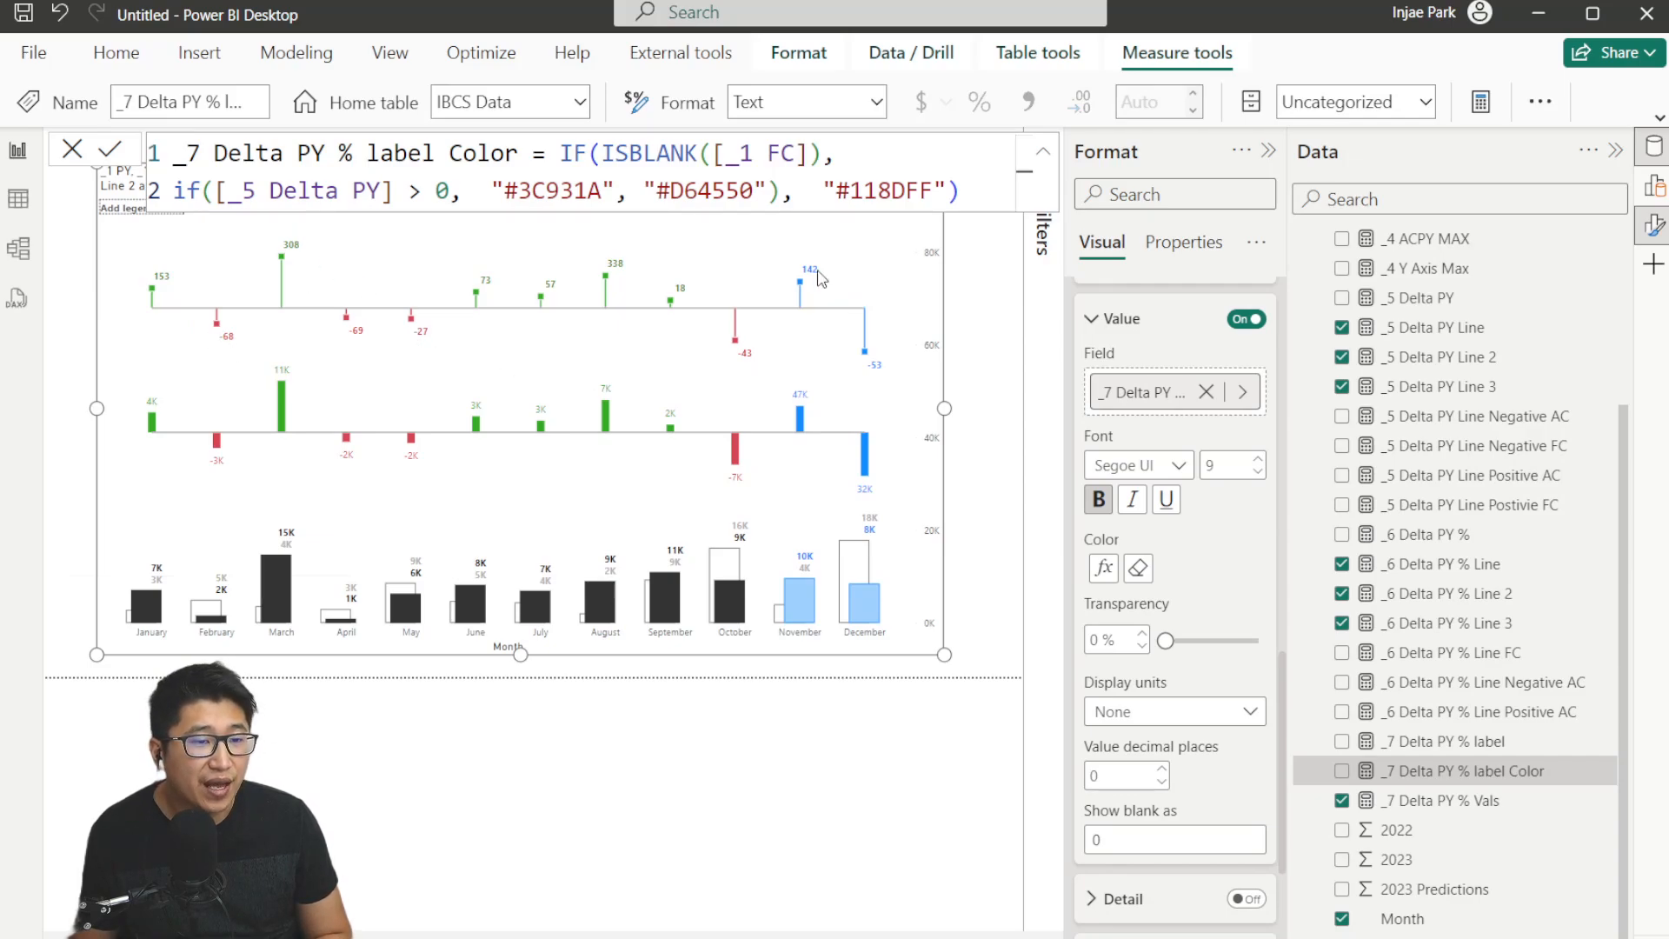
click(74, 150)
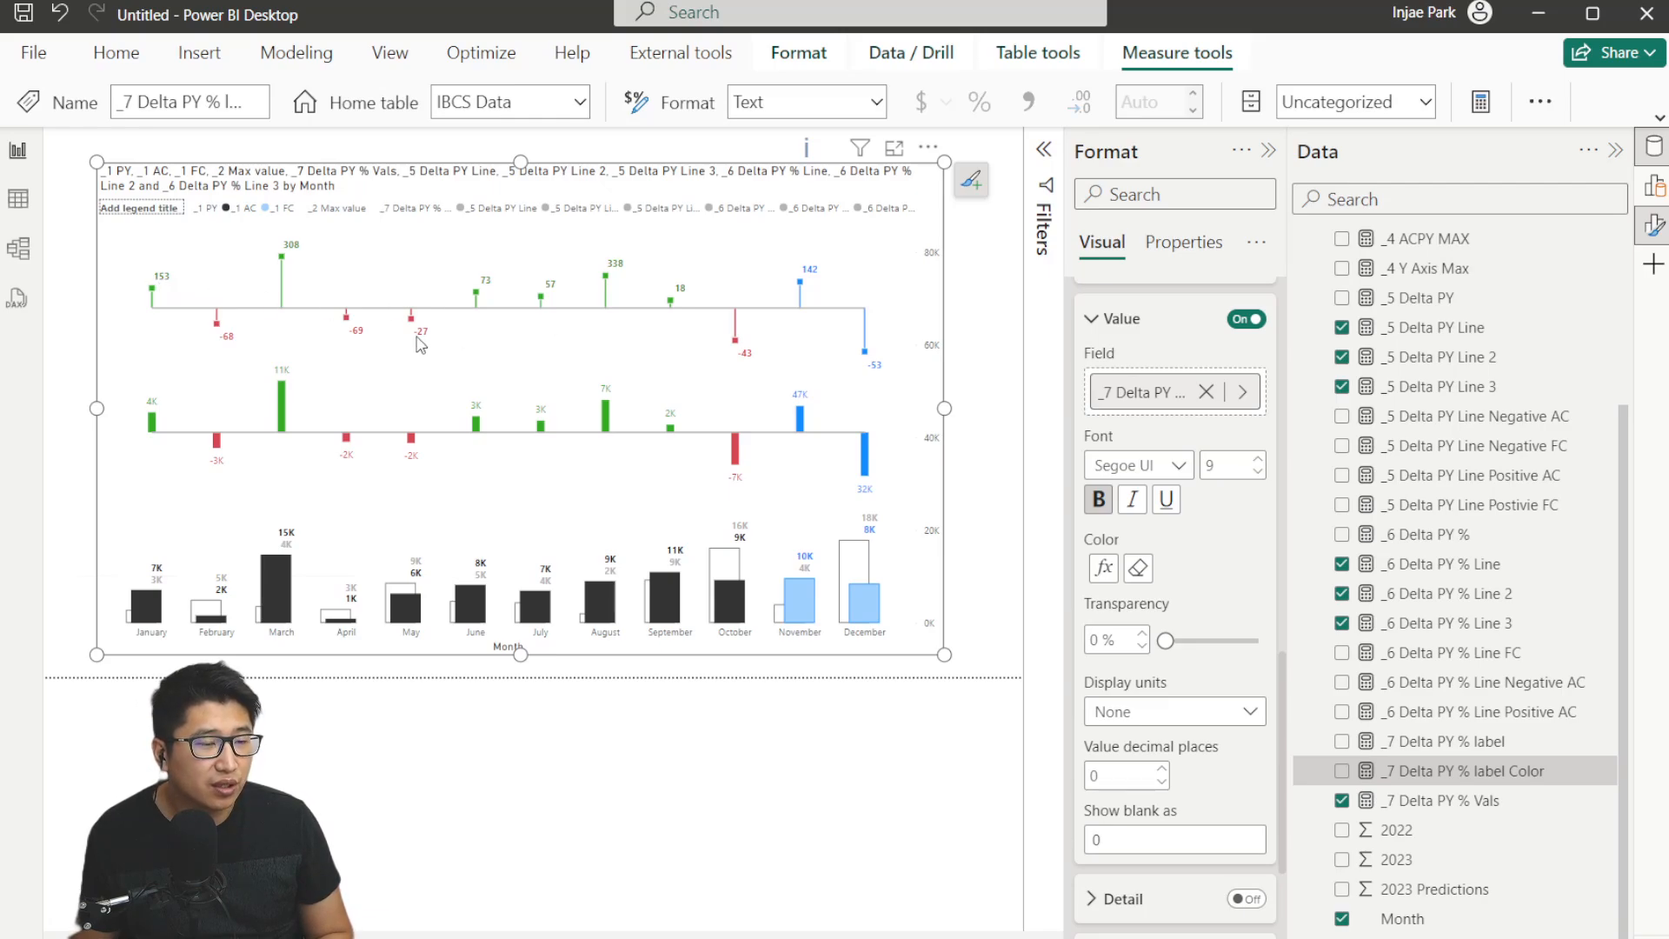
Reorder the column y-axis fields so _2 Max value and _7 Delta PY % Vals follow _1 PY.
click(1654, 186)
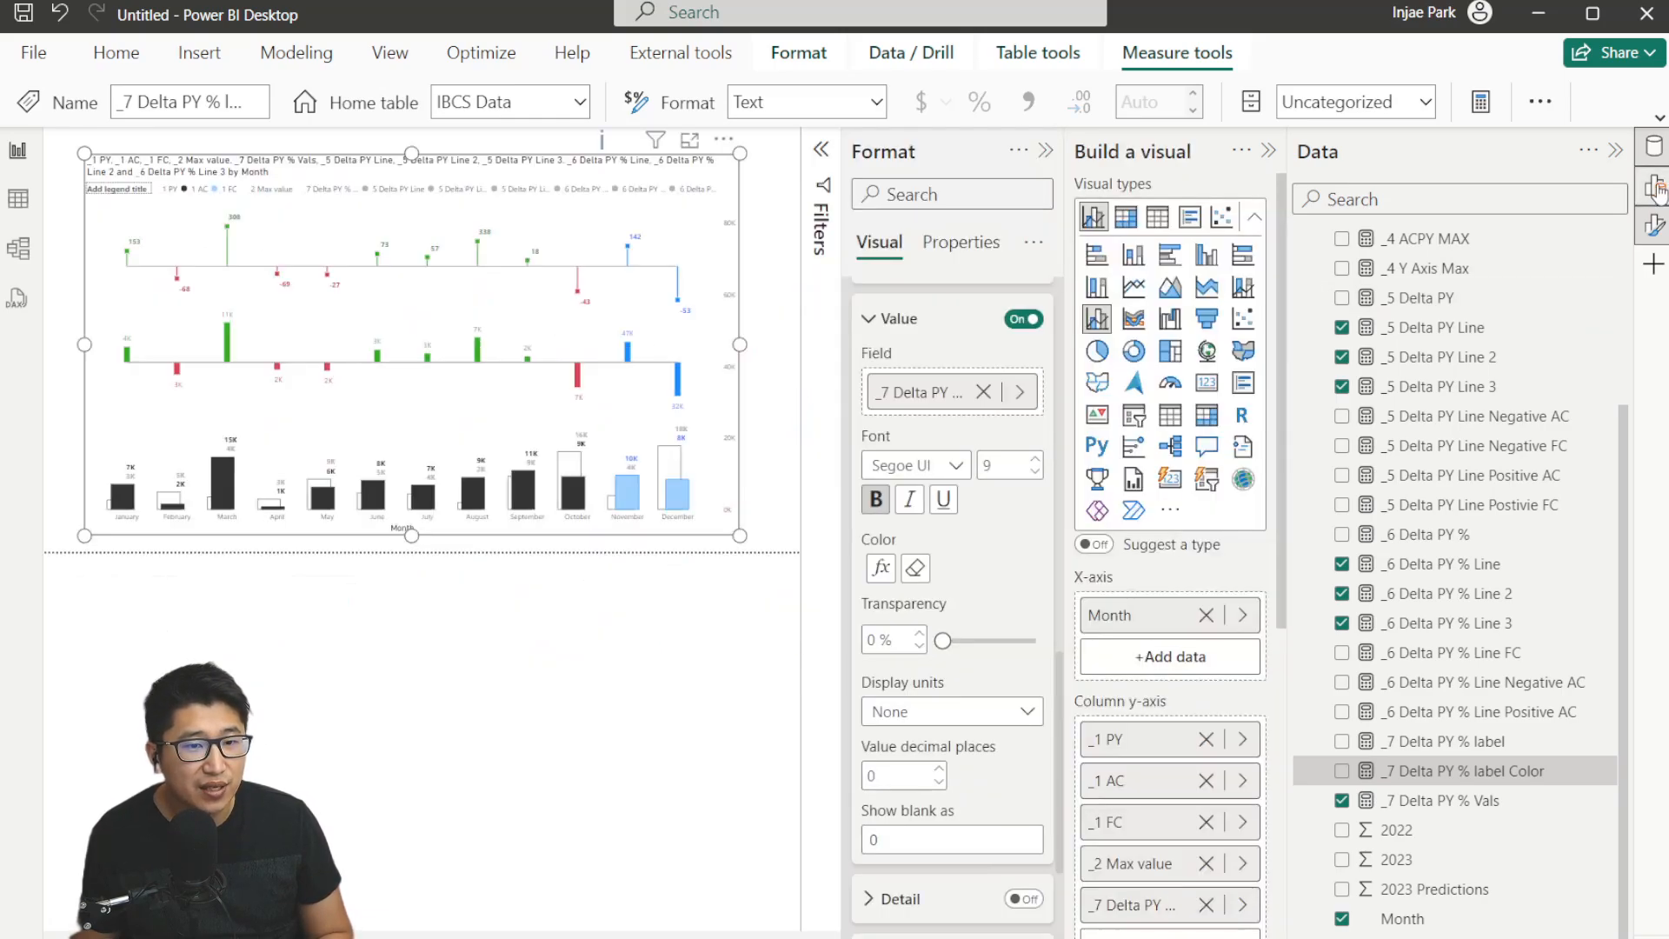
click(1341, 357)
scroll(1157, 539, down, 3)
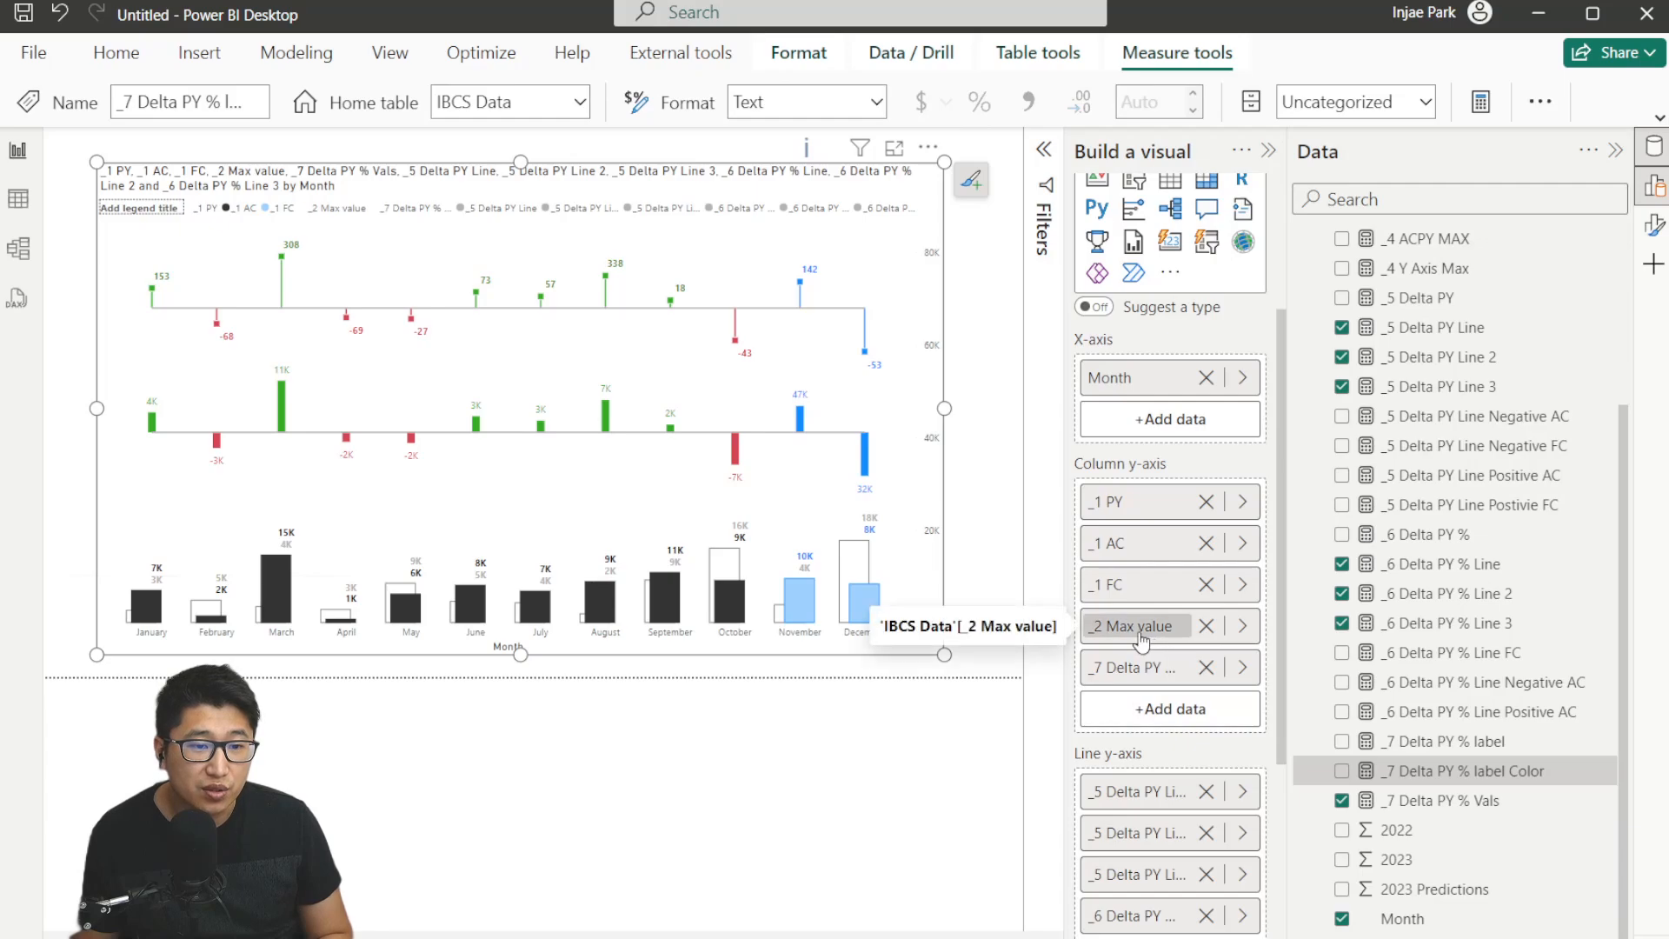
drag(1157, 644, 1160, 519)
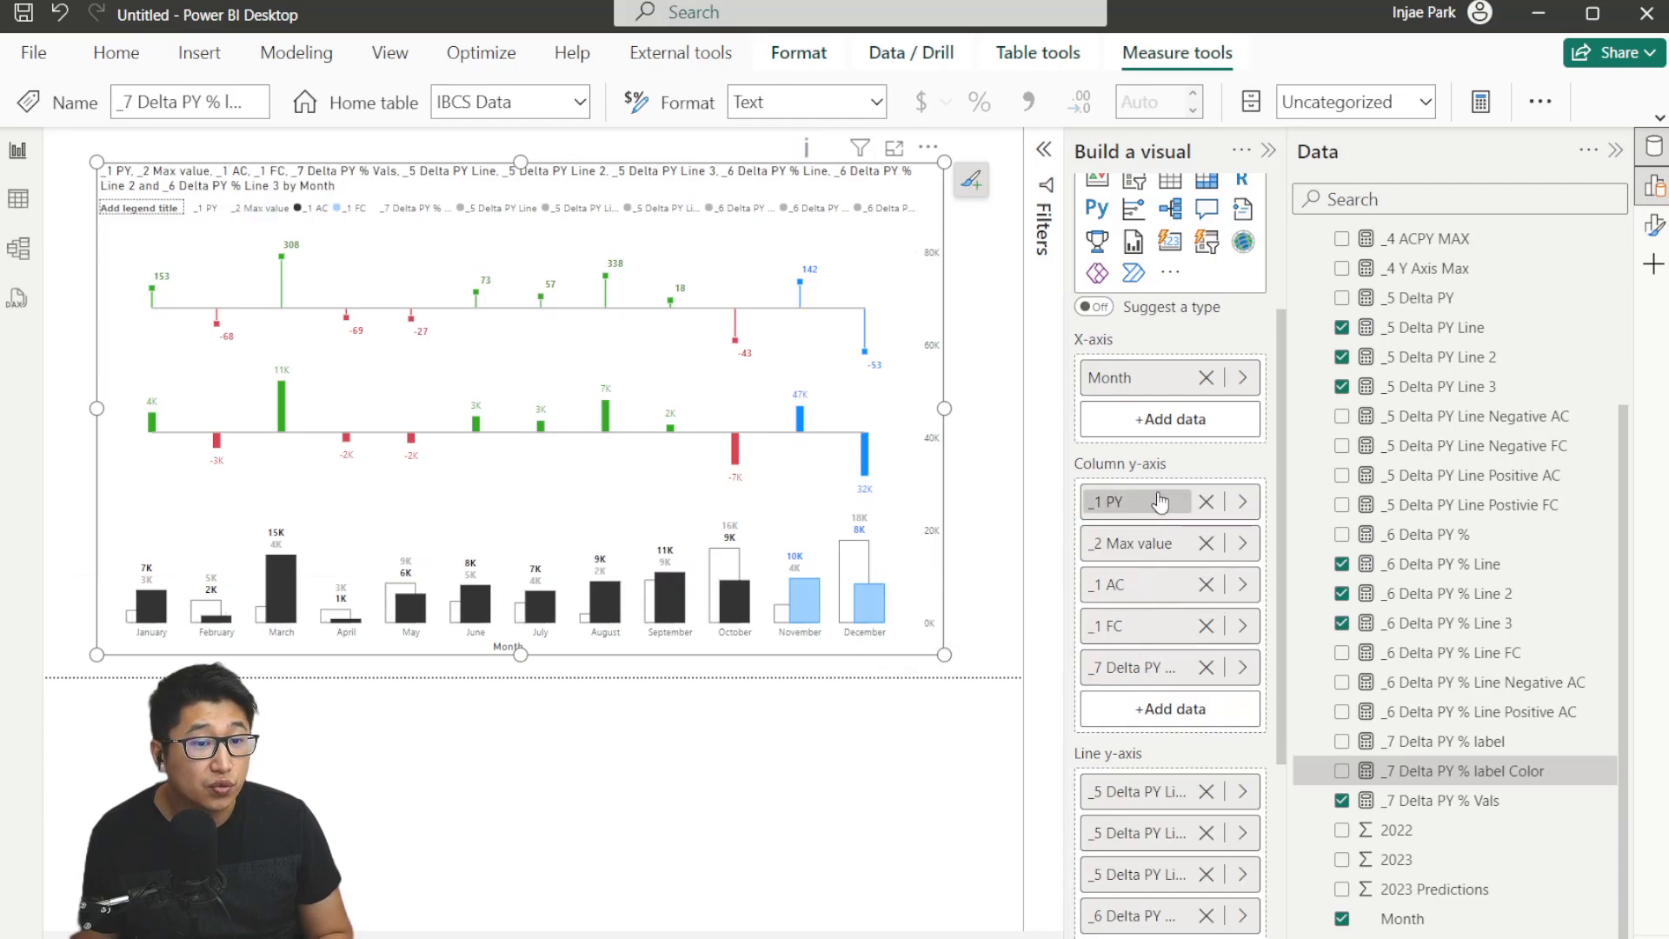
drag(1140, 686, 1135, 572)
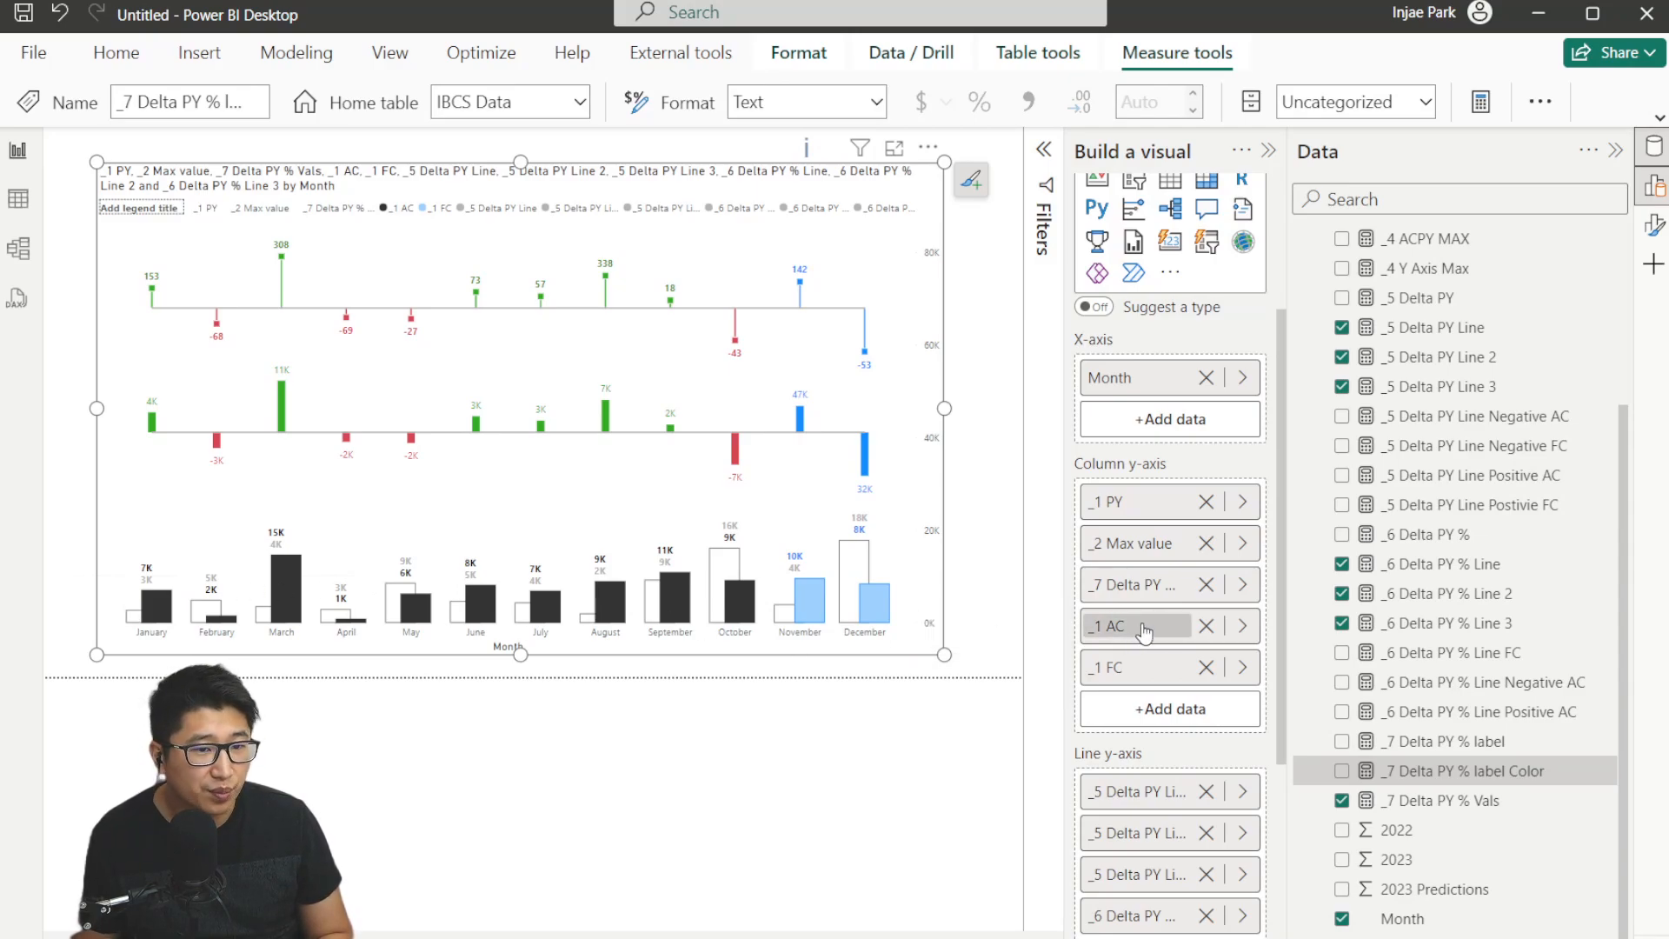
drag(1122, 626, 1163, 654)
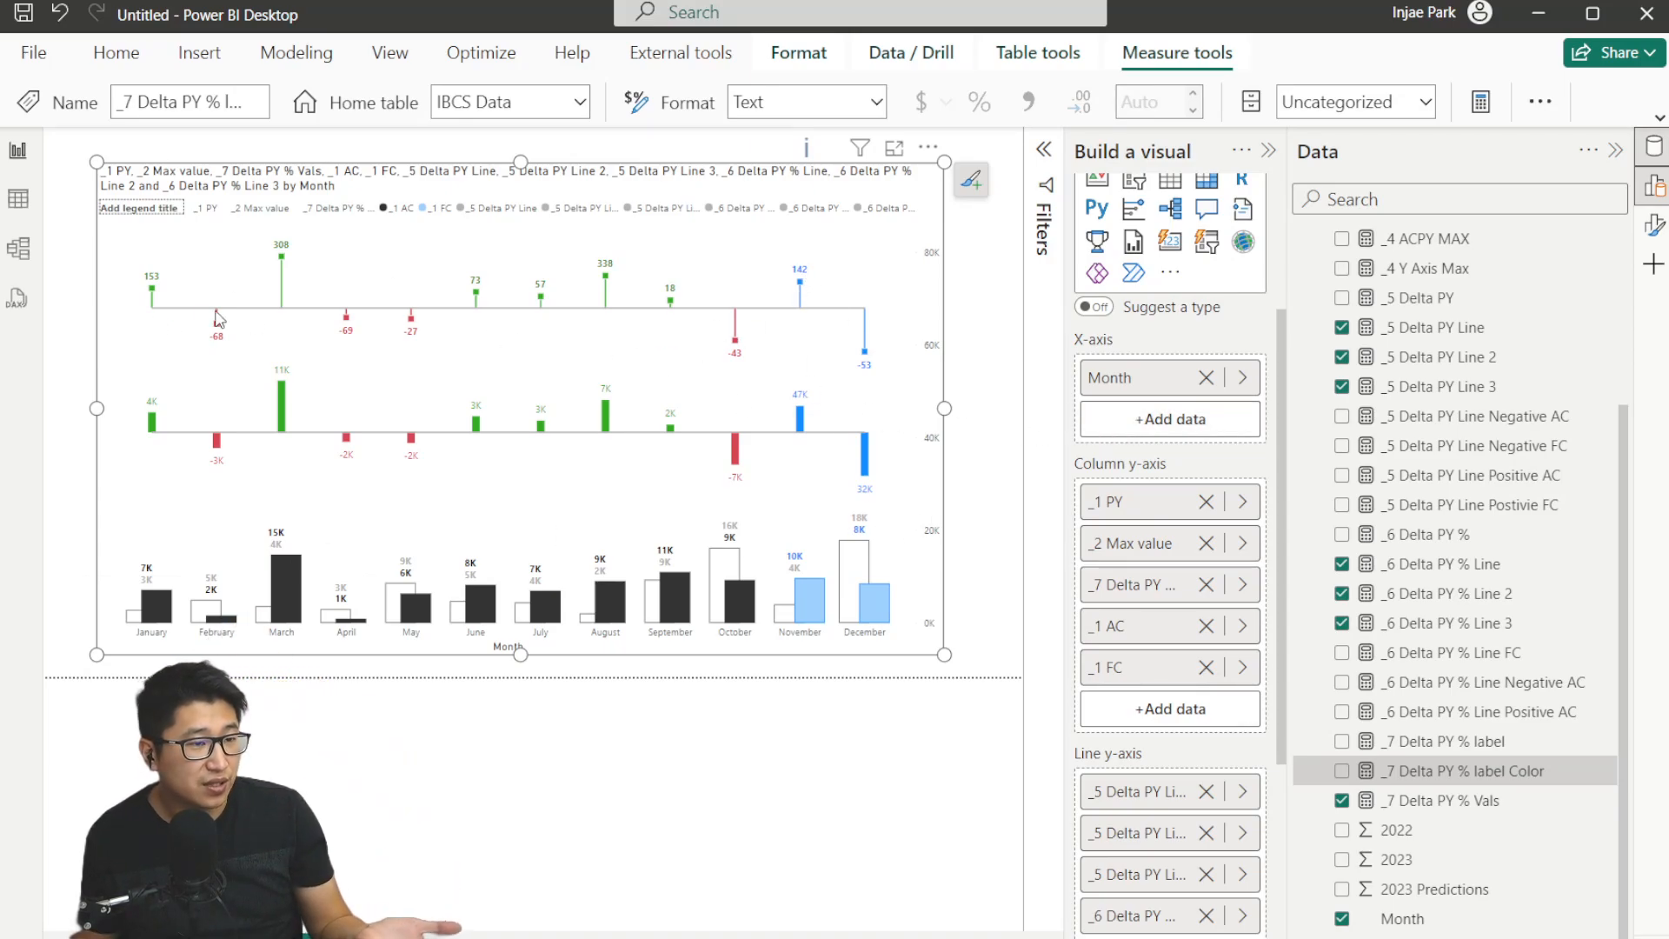
Turn on series labels, position them on the left, and set their maximum width to 5.
click(1656, 226)
scroll(956, 696, down, 2)
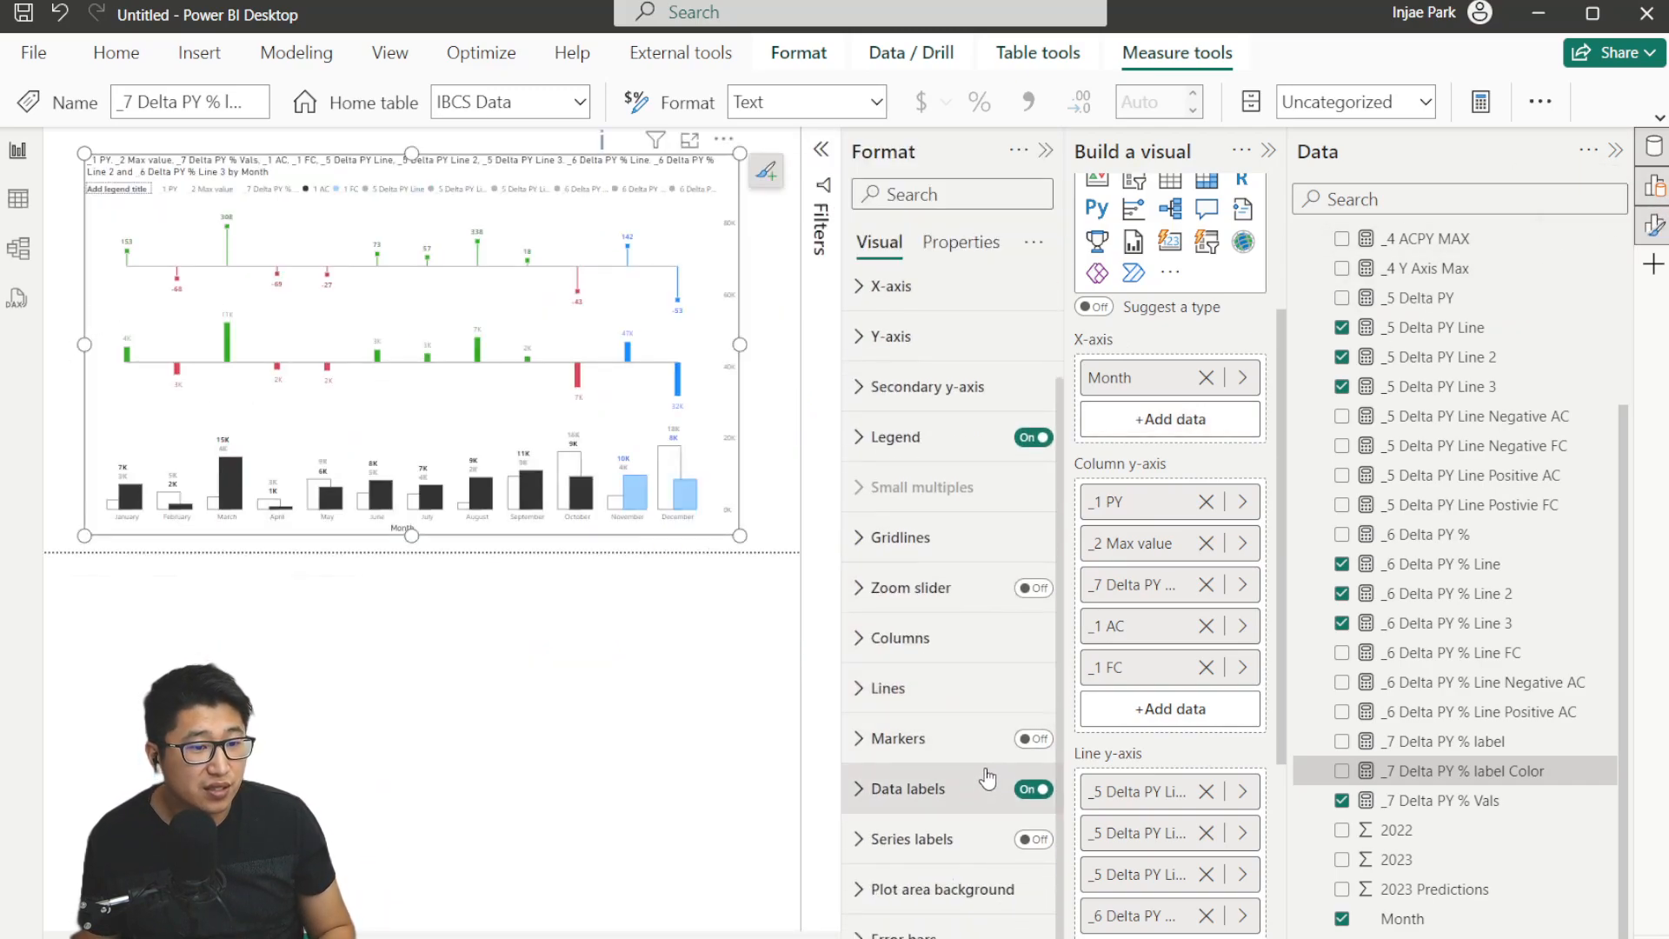
click(1037, 839)
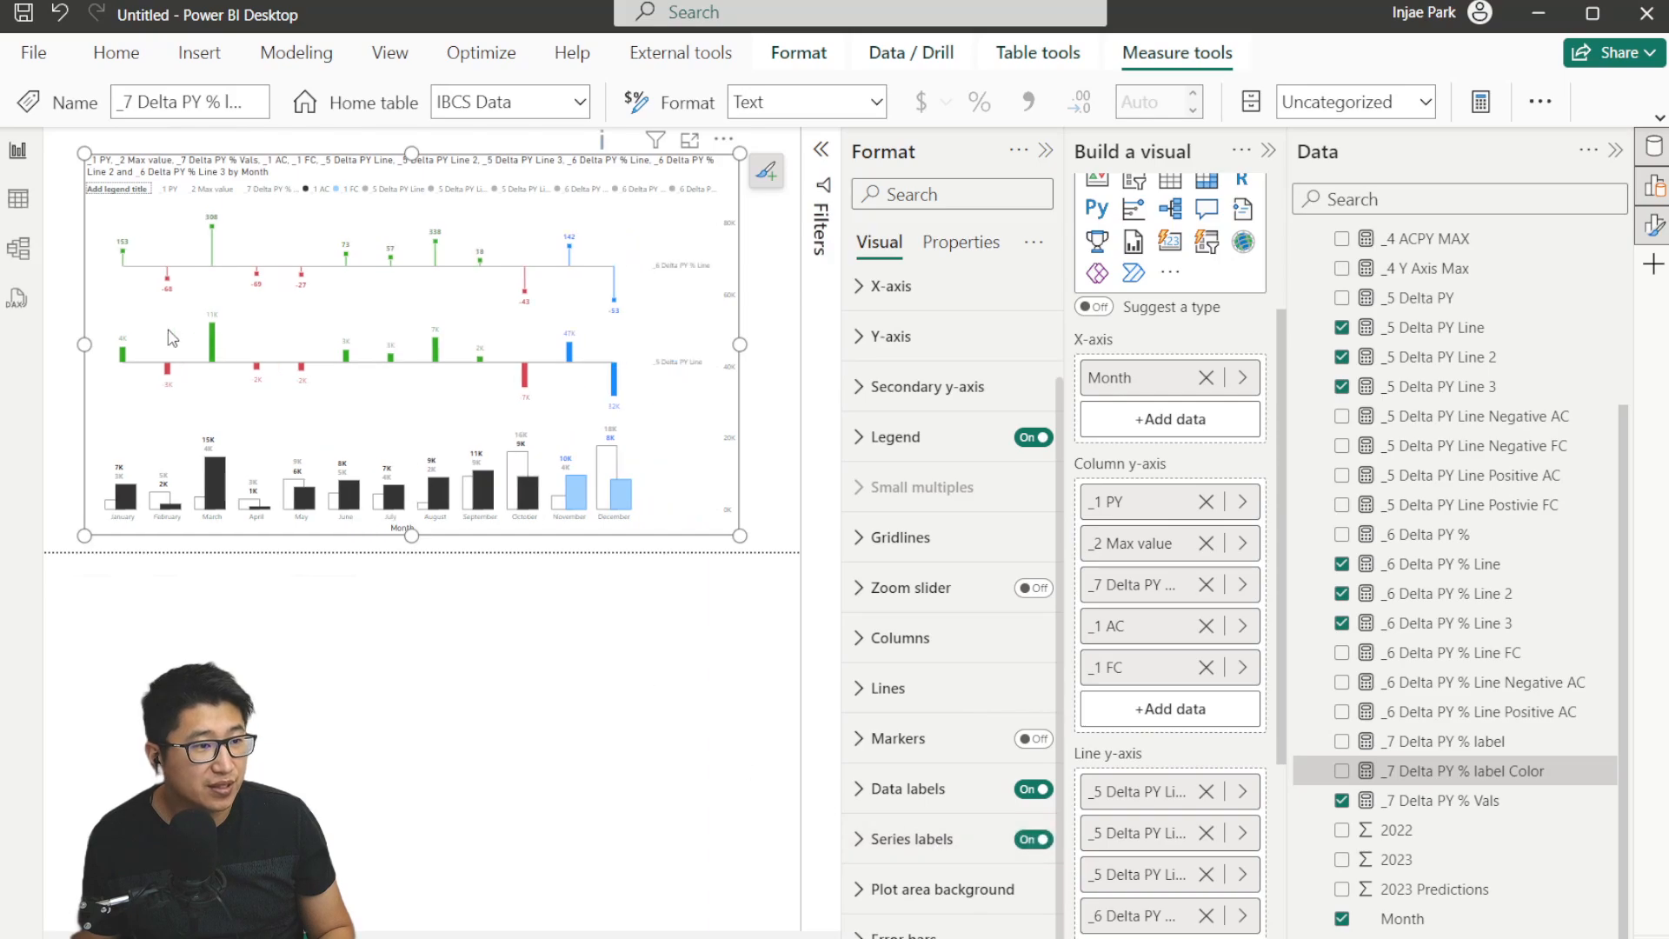
click(912, 839)
scroll(952, 718, down, 5)
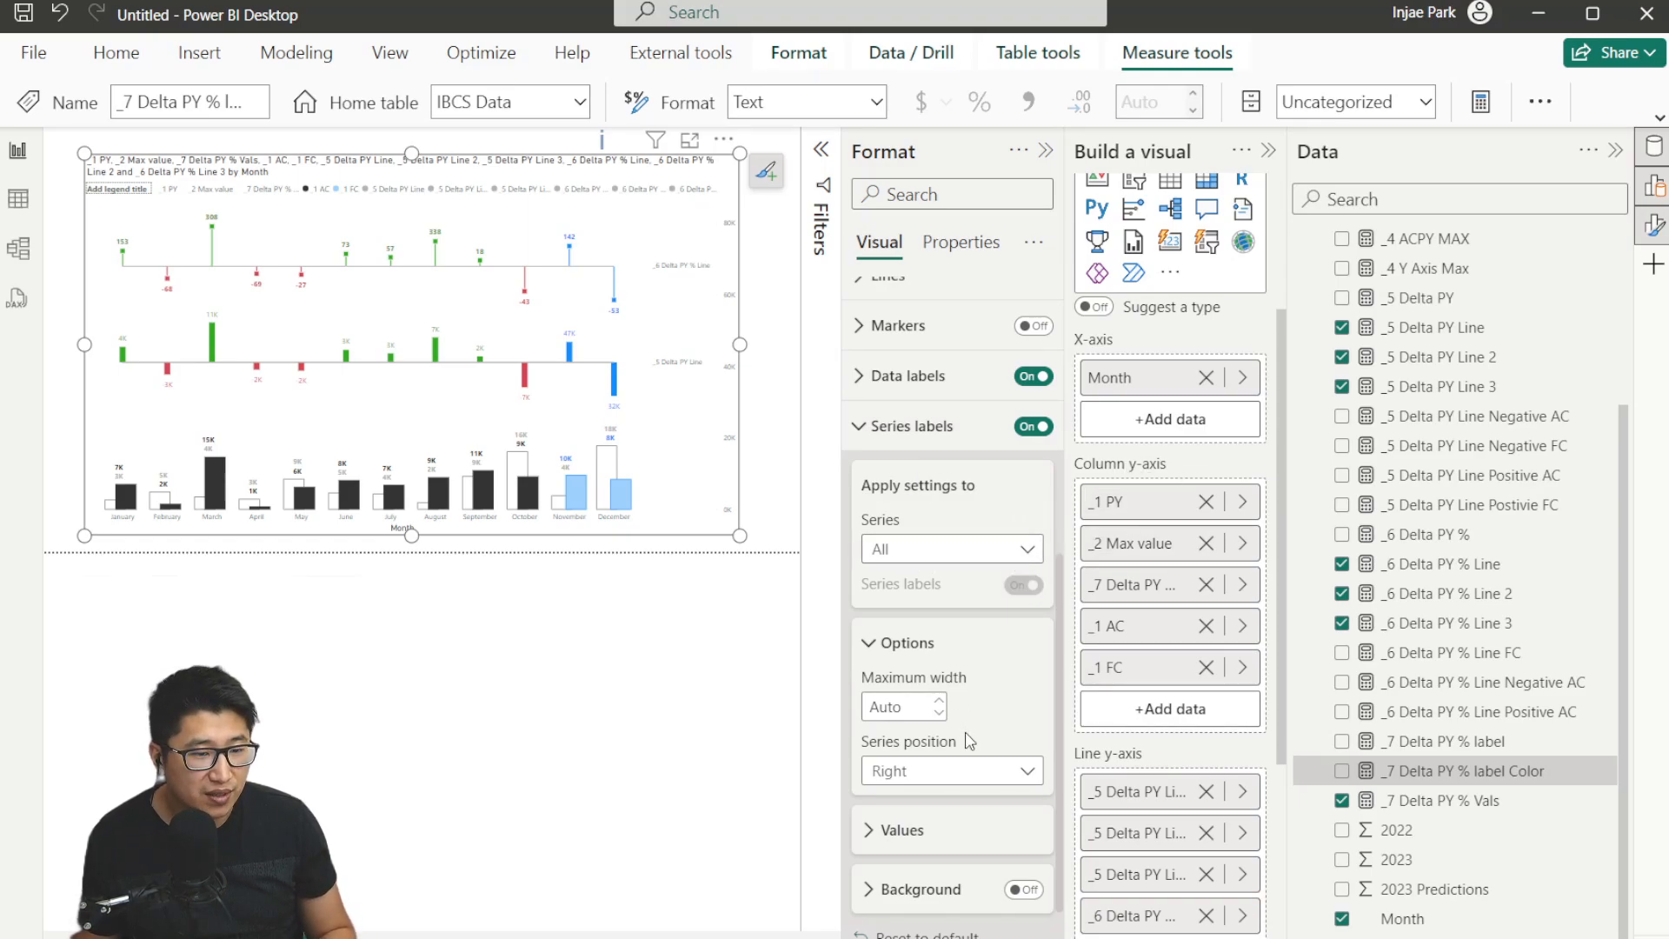
click(978, 771)
click(939, 798)
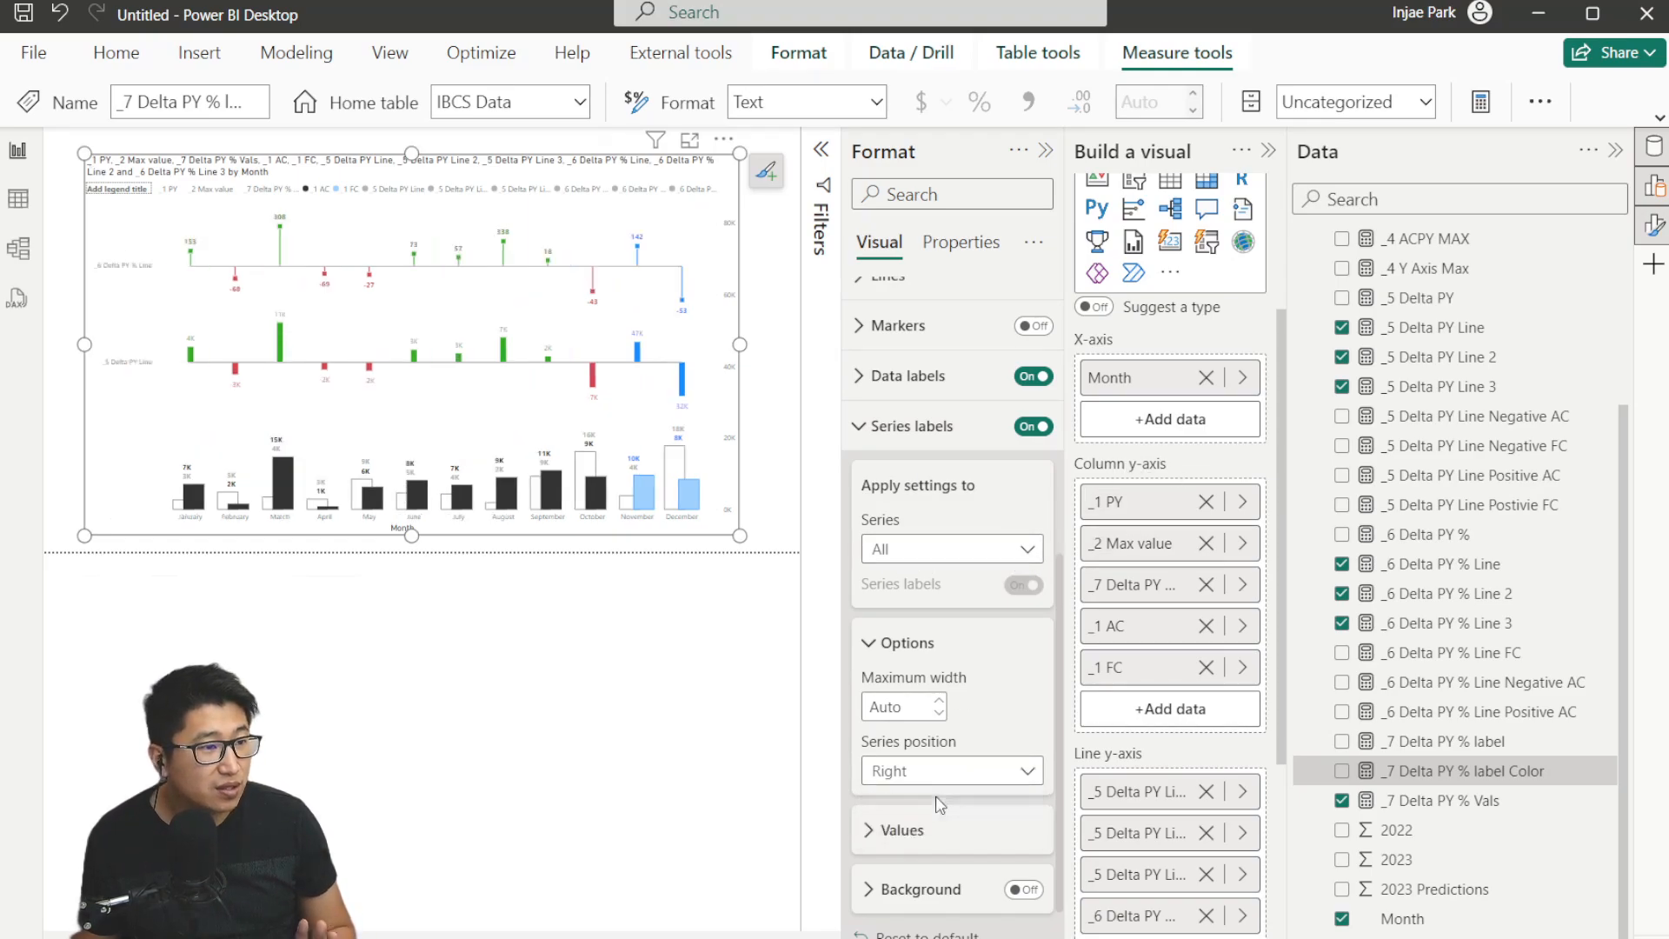
click(911, 702)
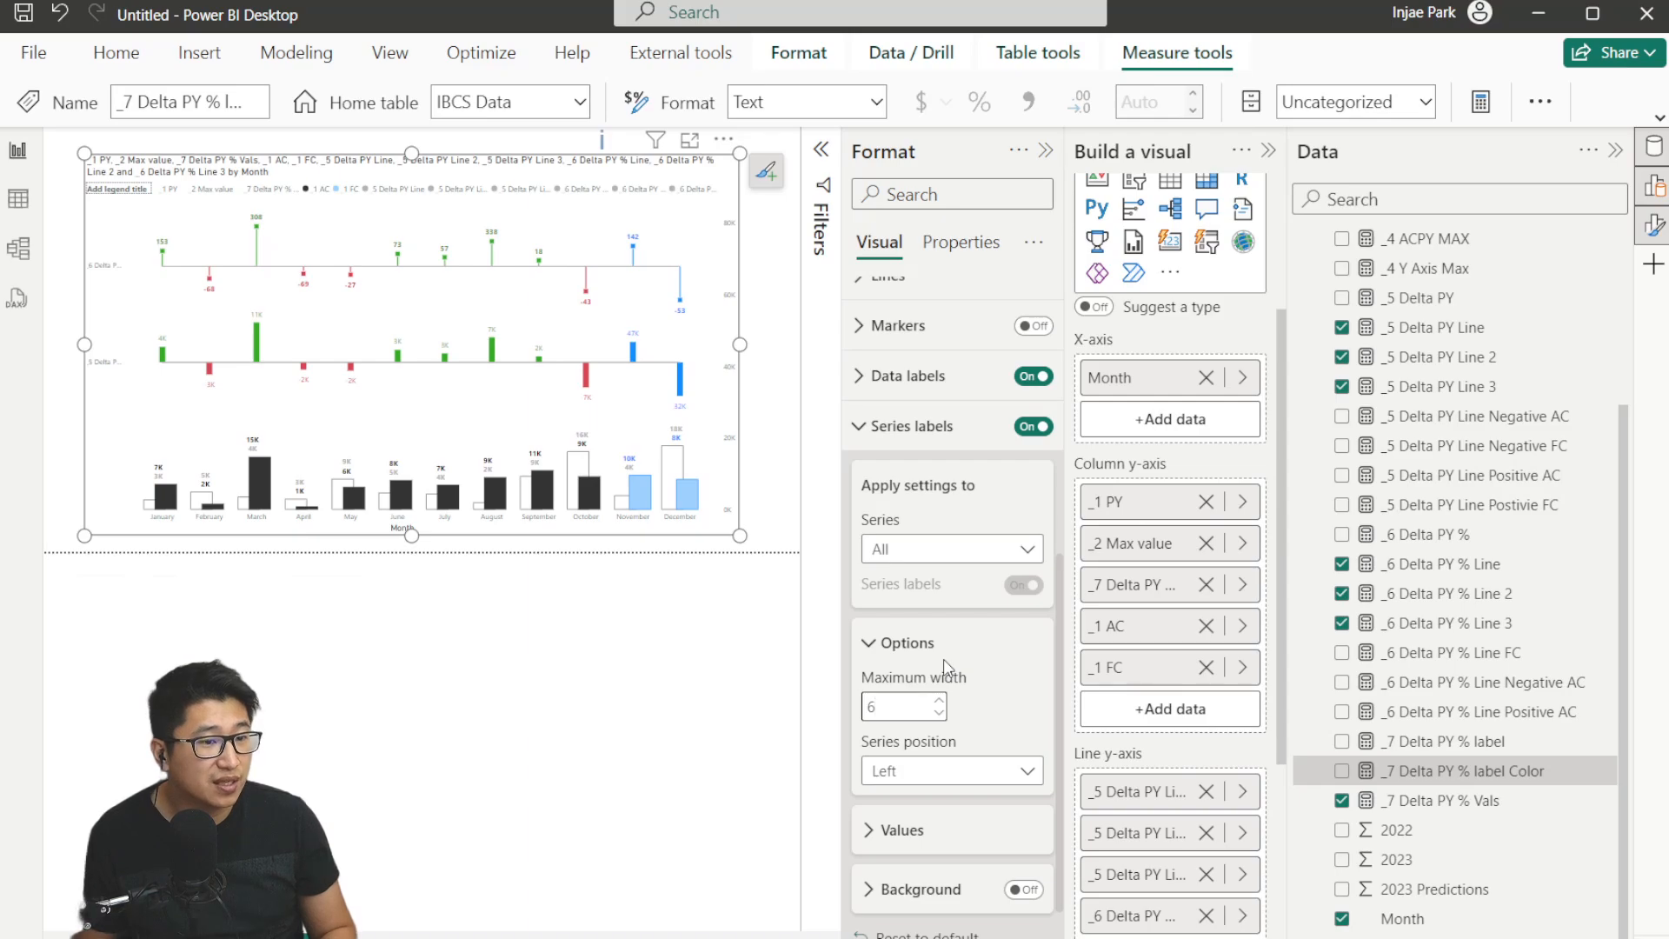
key(BackSpace)
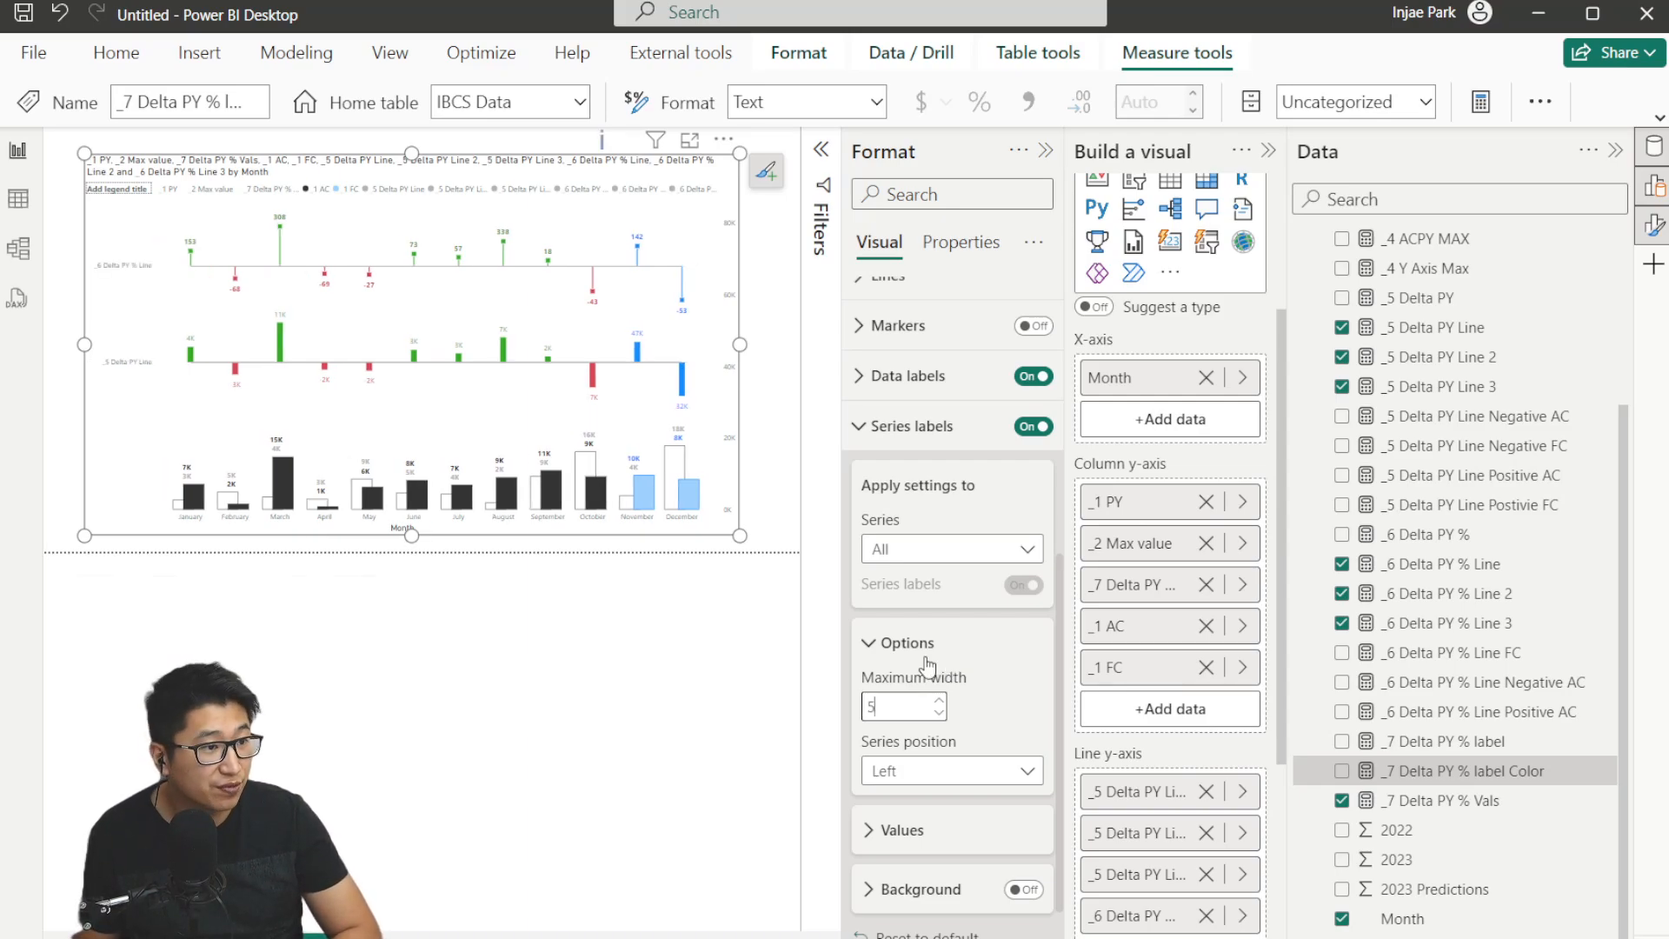
text(5)
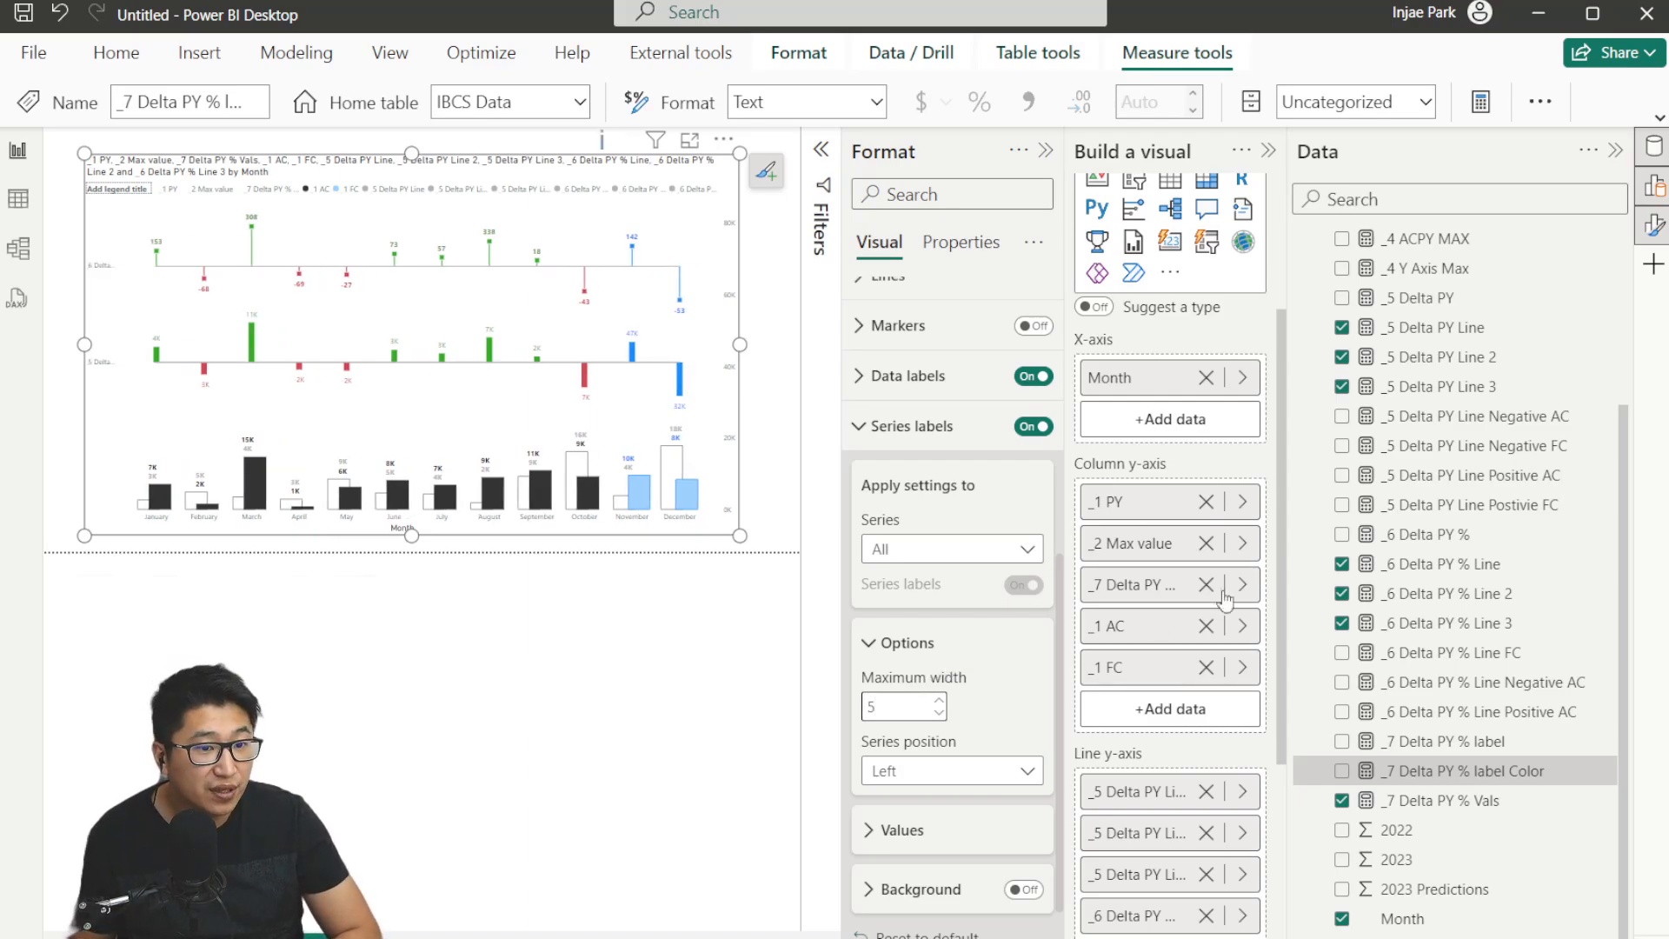
Turn off series labels for _5 Delta PY Line 2, Line 3, _6 Delta PY % Line 2 and Line 3.
click(1014, 549)
click(995, 609)
click(981, 563)
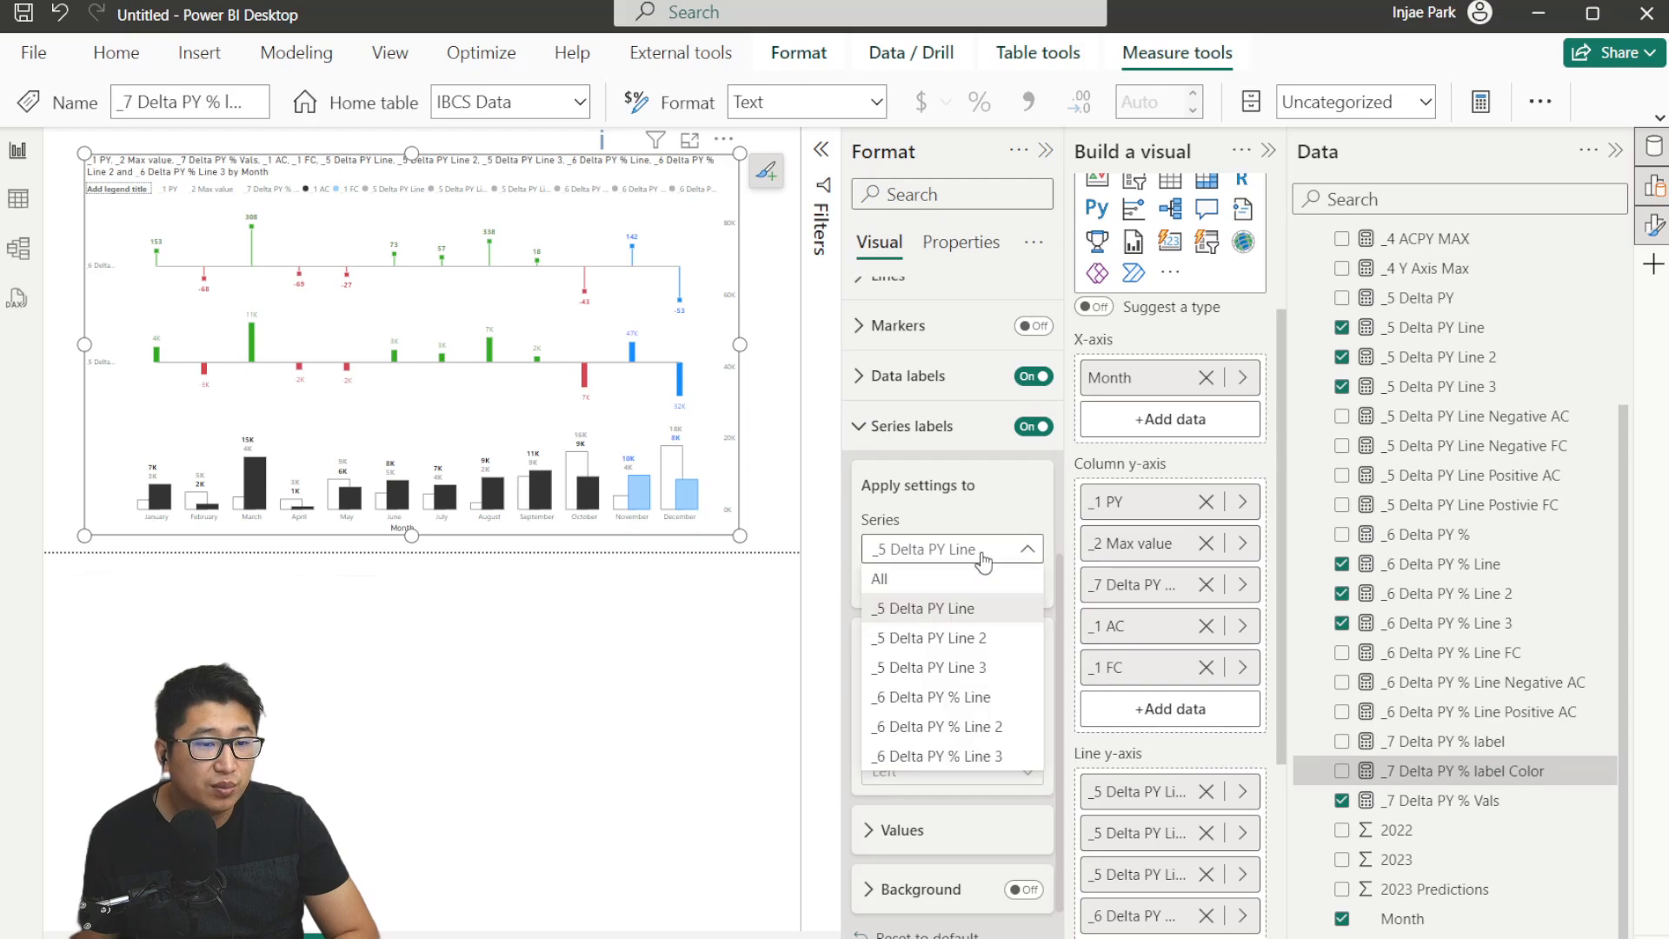
click(930, 637)
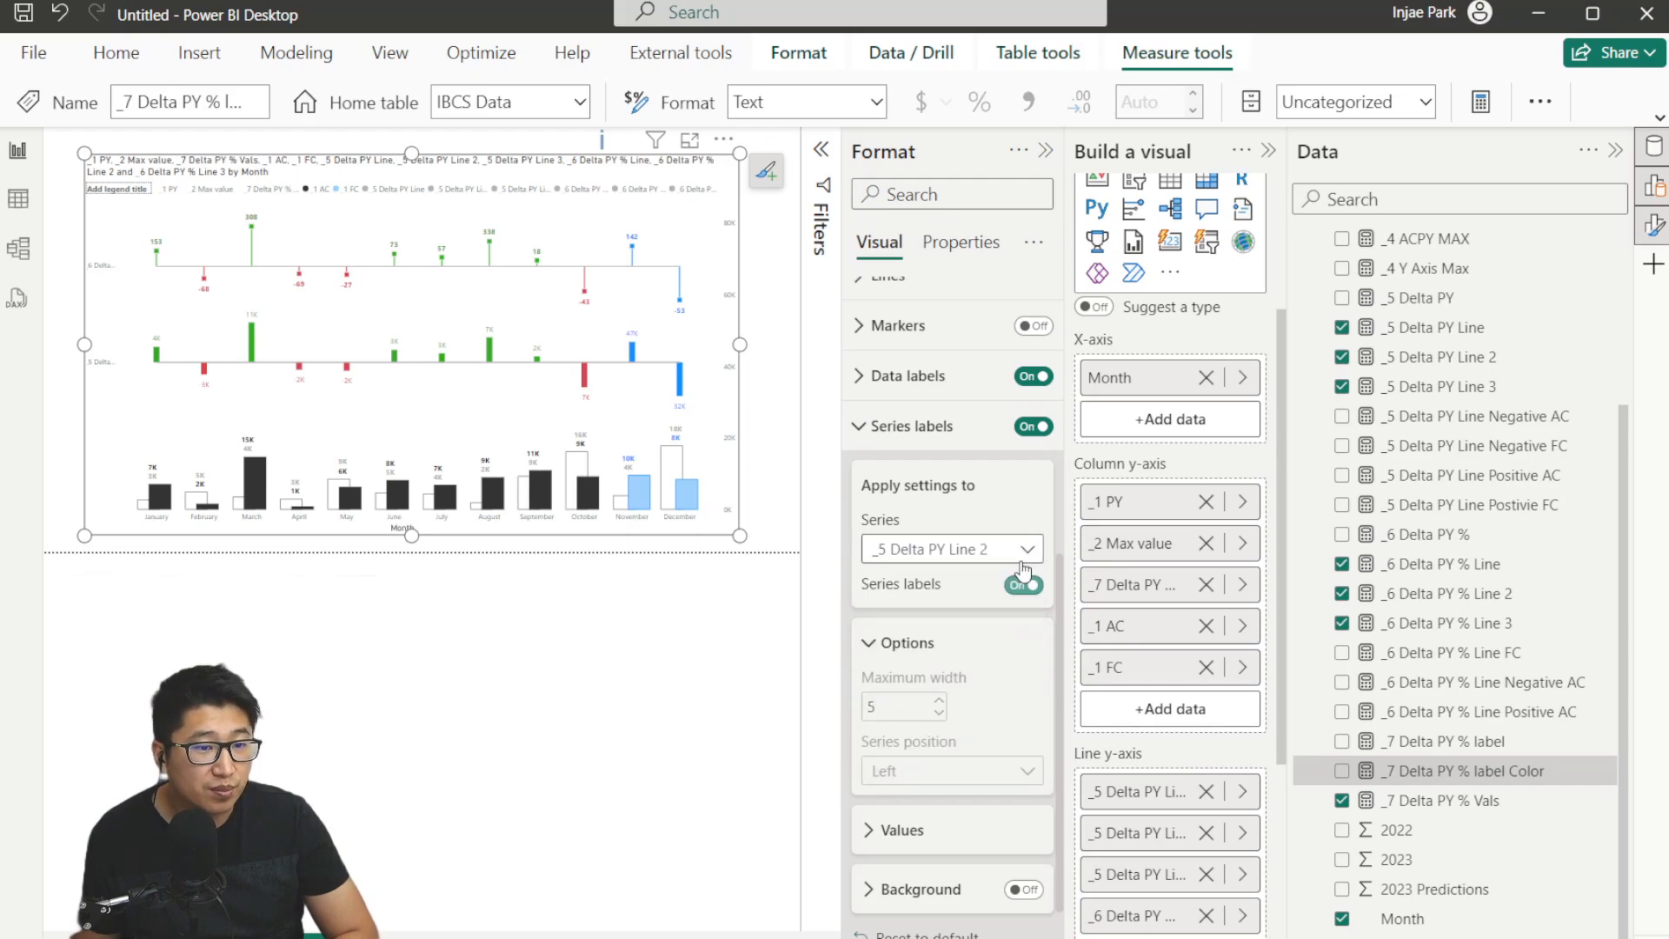
click(991, 548)
click(1015, 639)
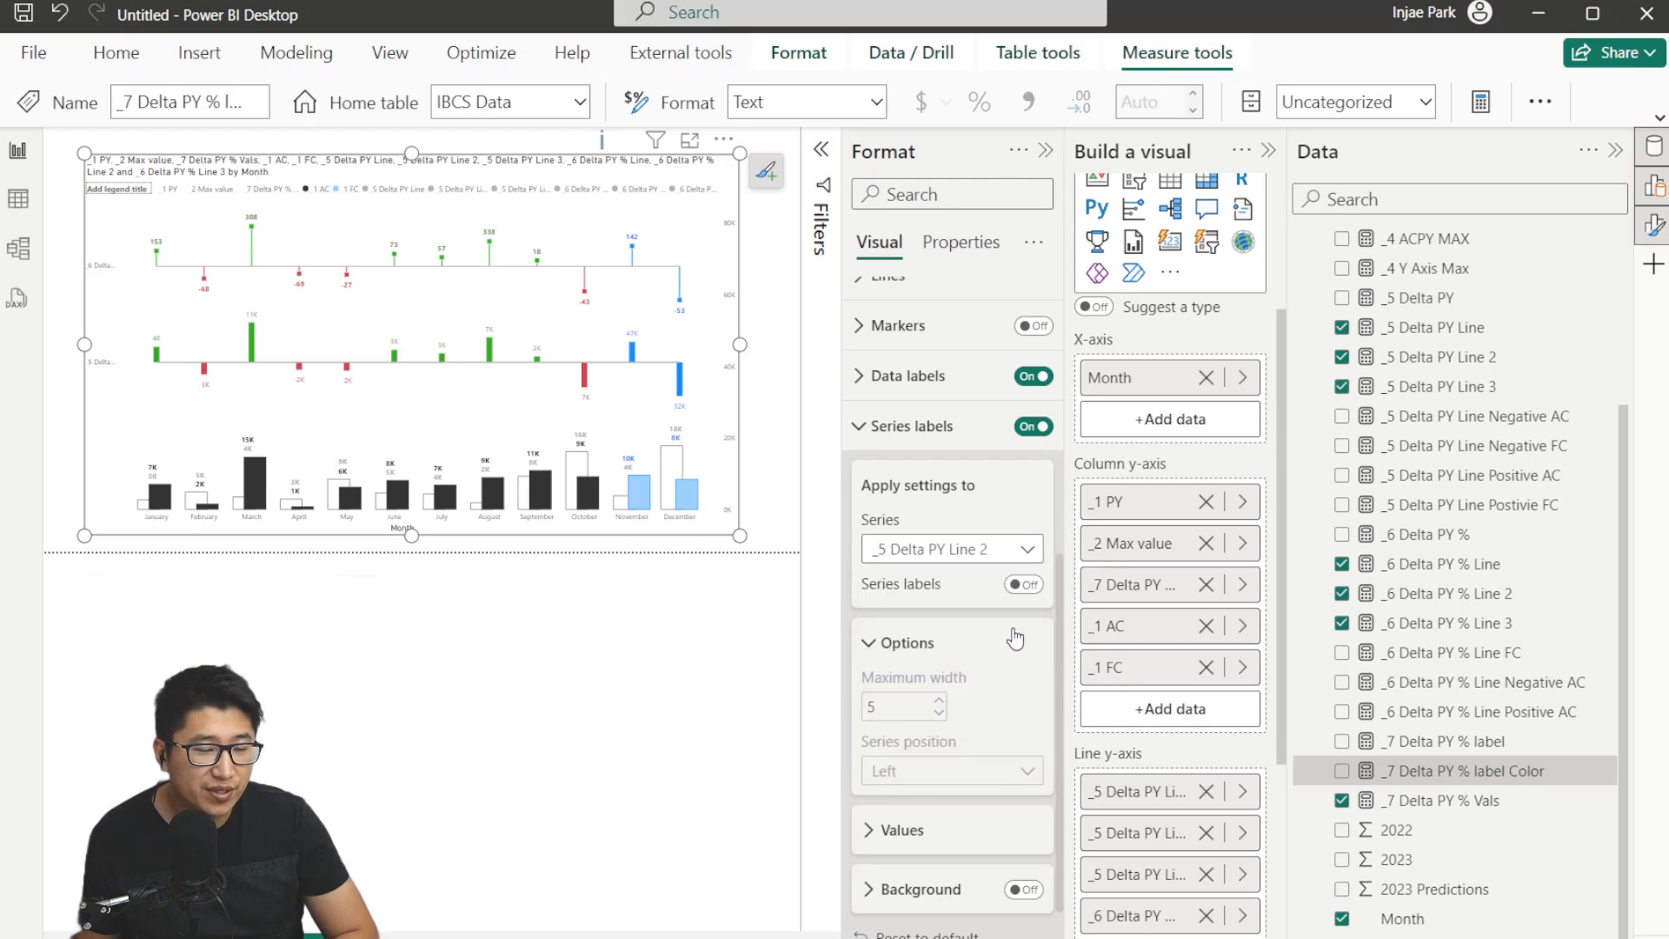
click(1025, 585)
click(995, 554)
click(975, 733)
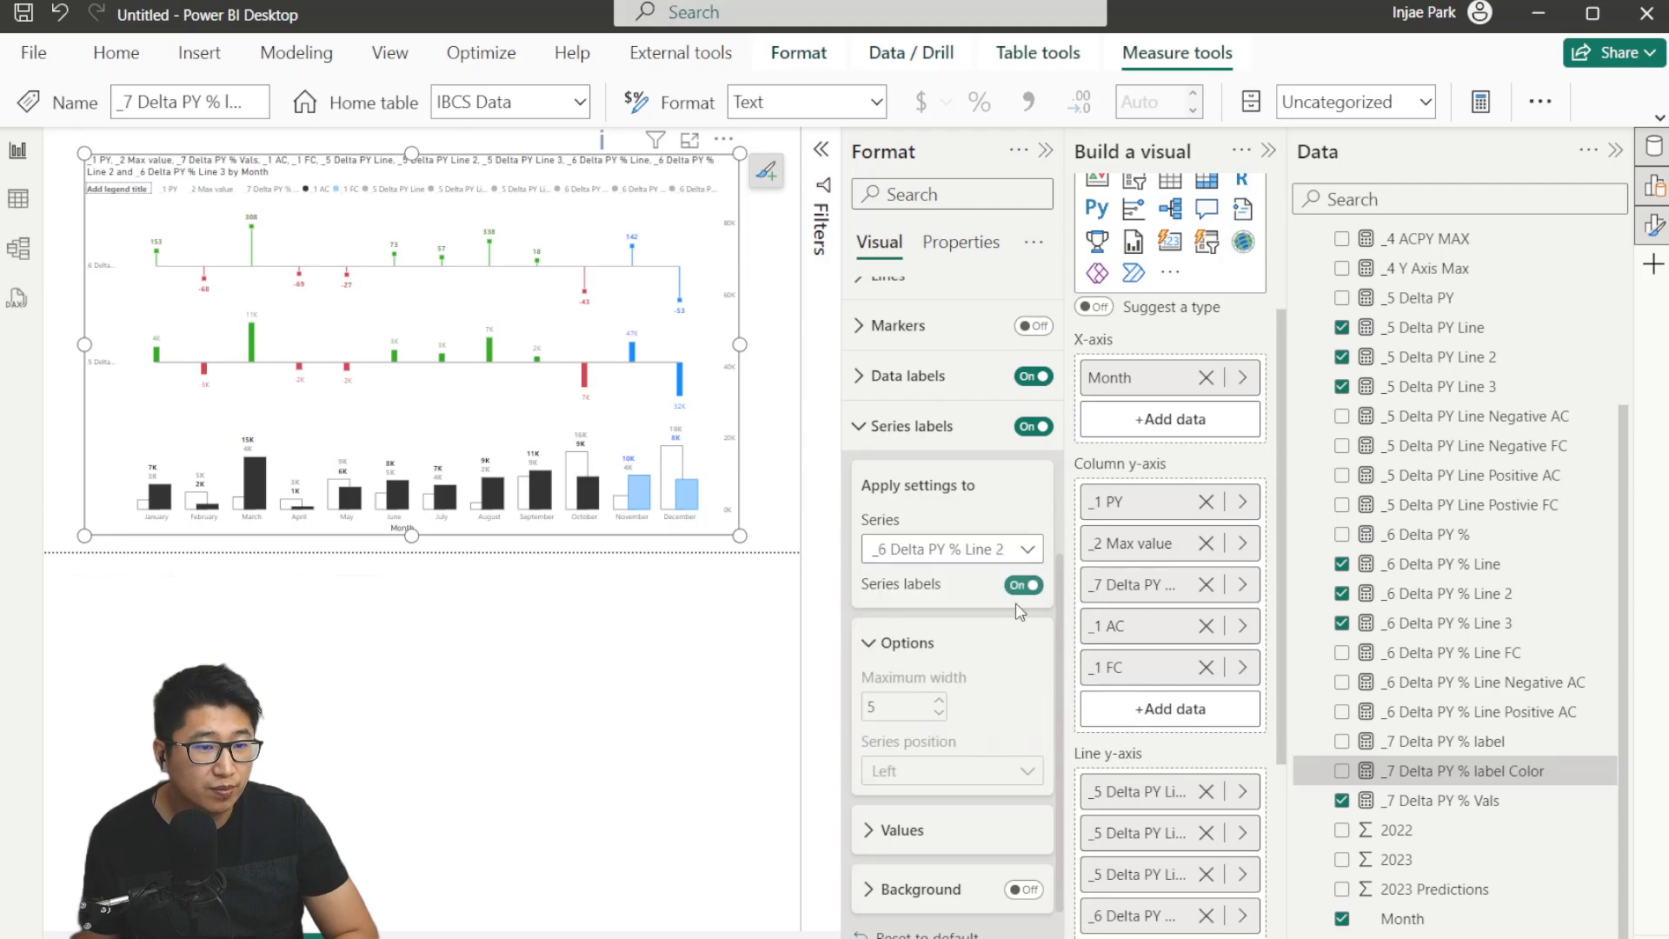
click(1024, 585)
click(1000, 549)
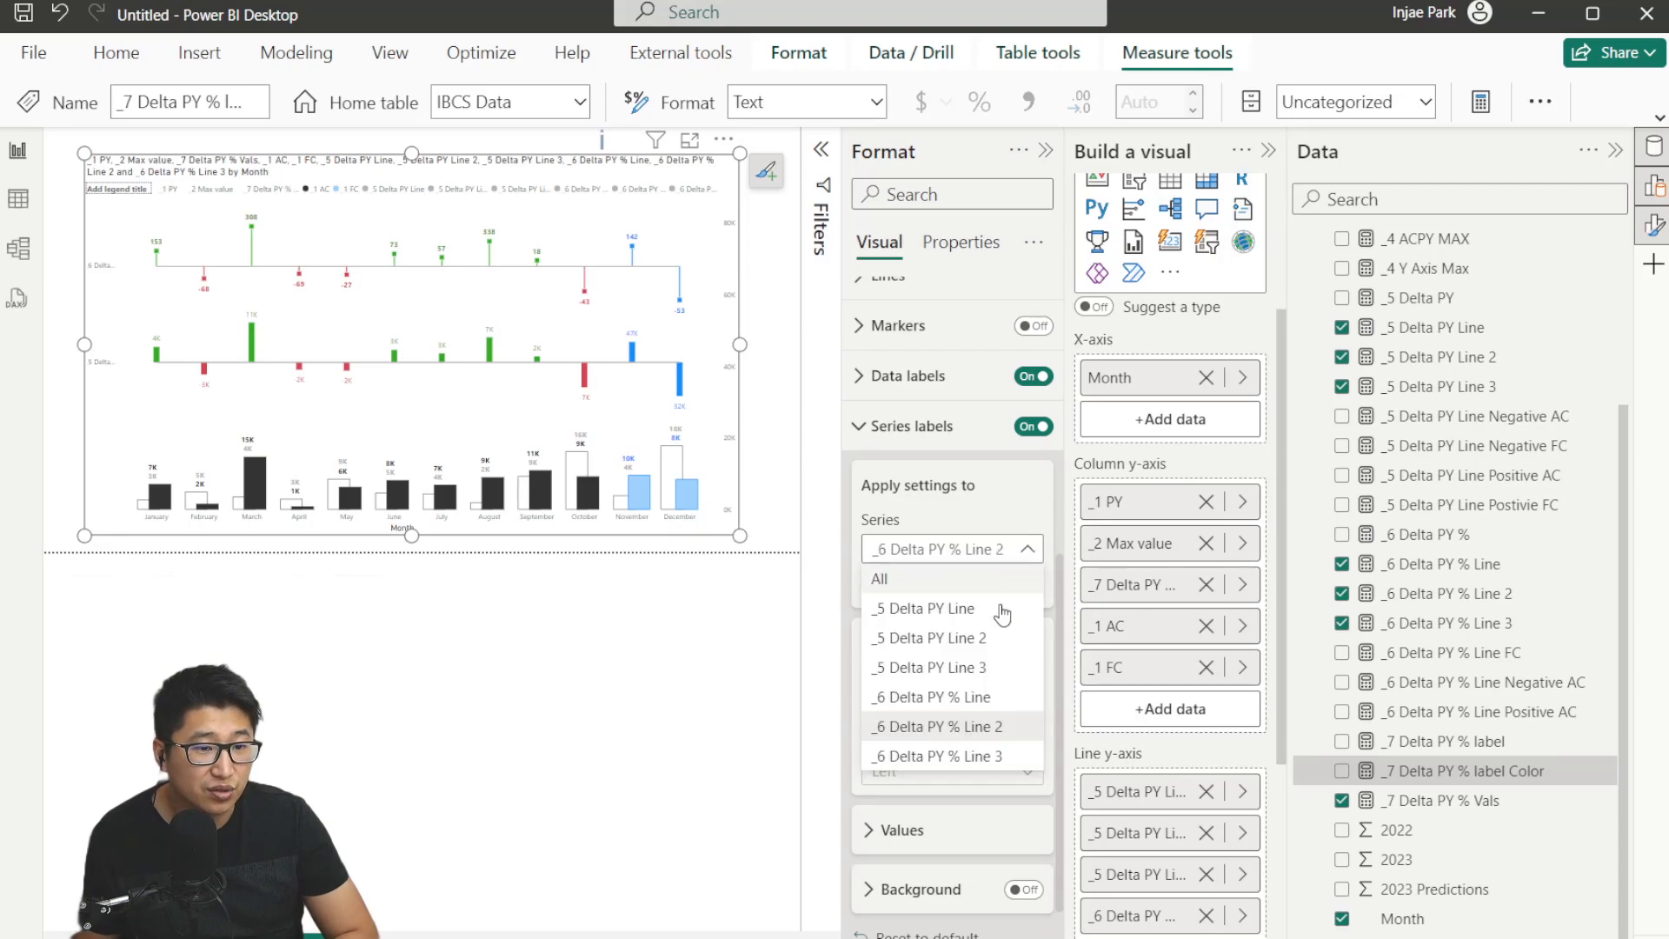
click(988, 755)
click(1025, 585)
click(1000, 549)
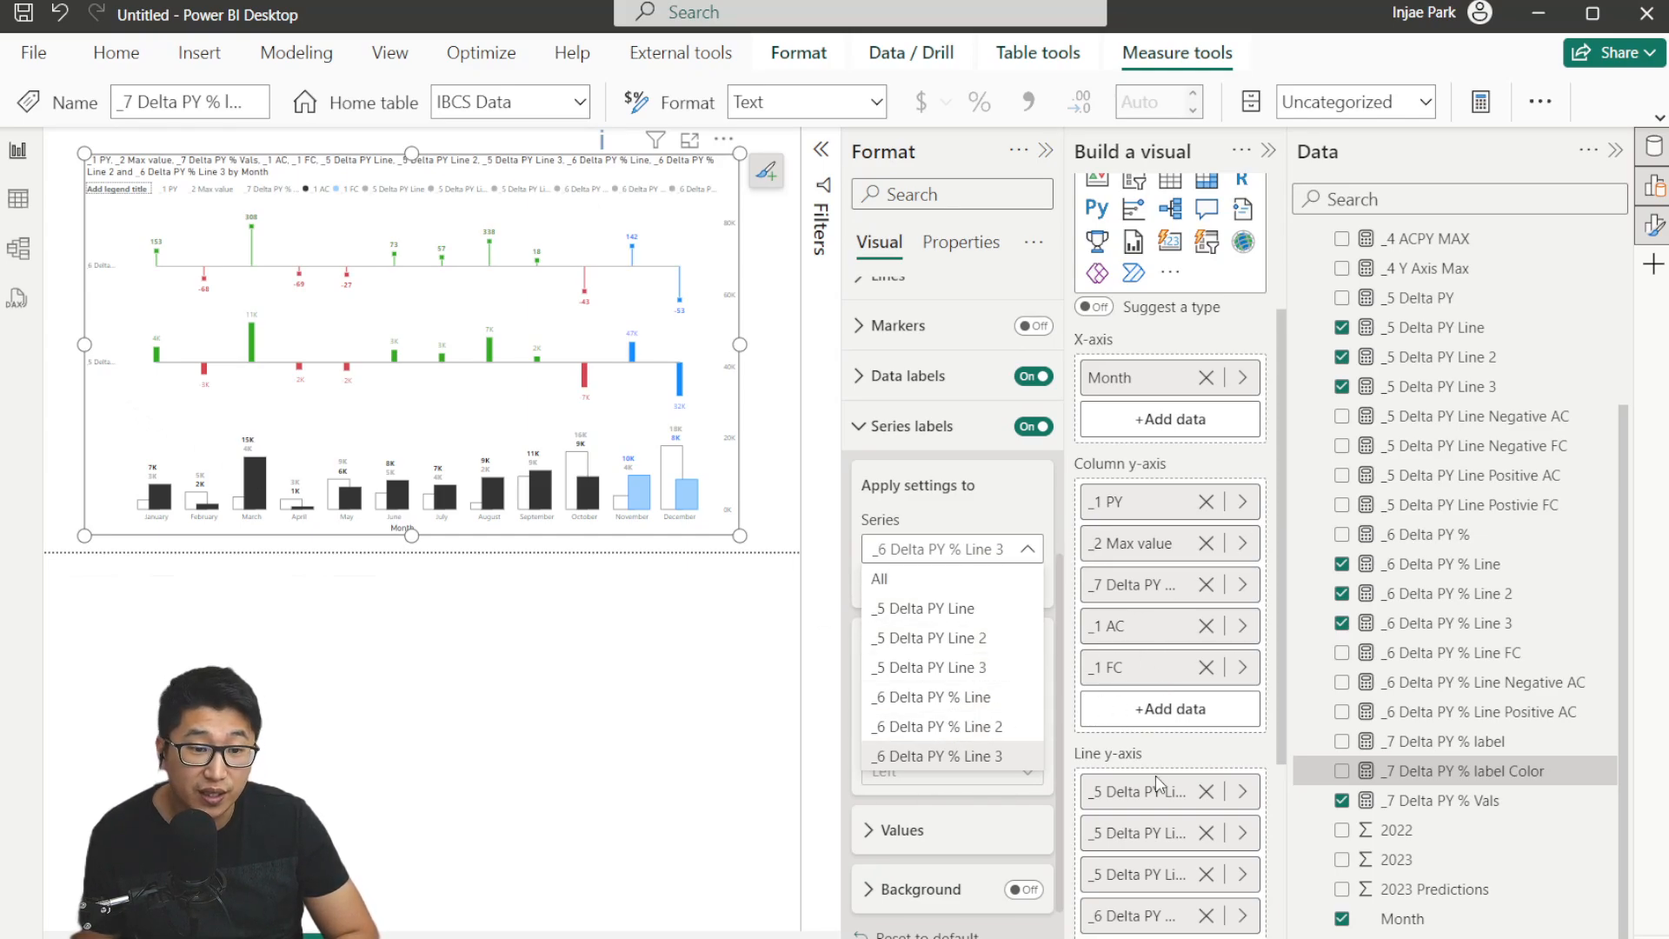
click(1169, 745)
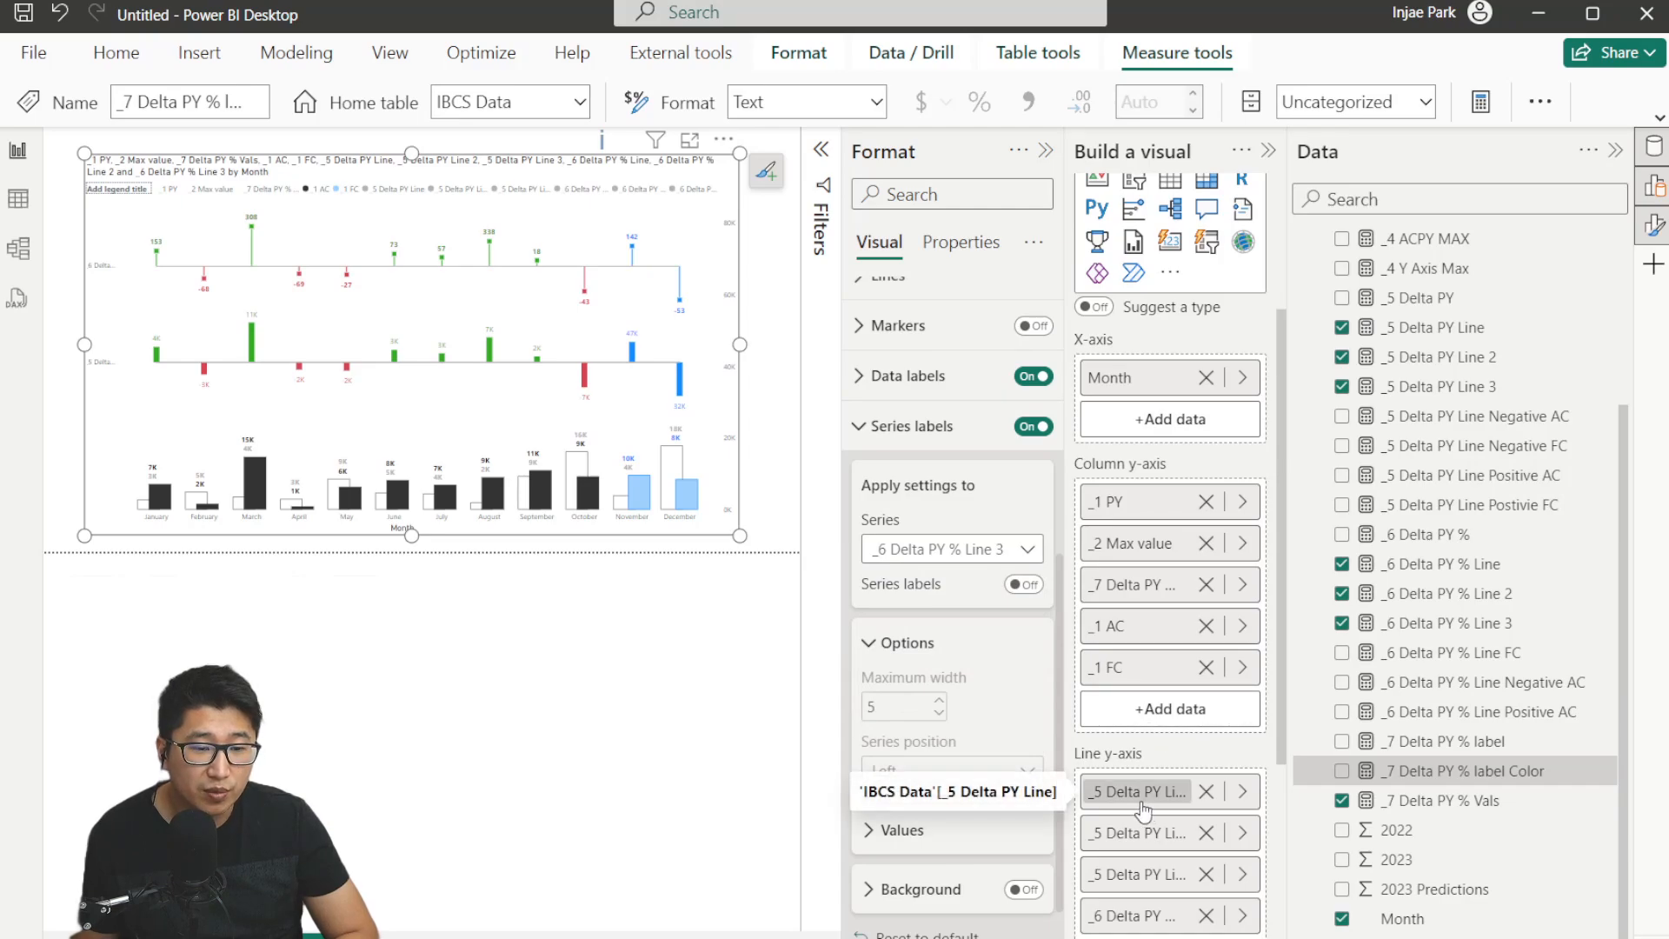
Rename the _5 Delta PY Line field in the visual to ΔPY using the Δ symbol.
scroll(1200, 722, down, 3)
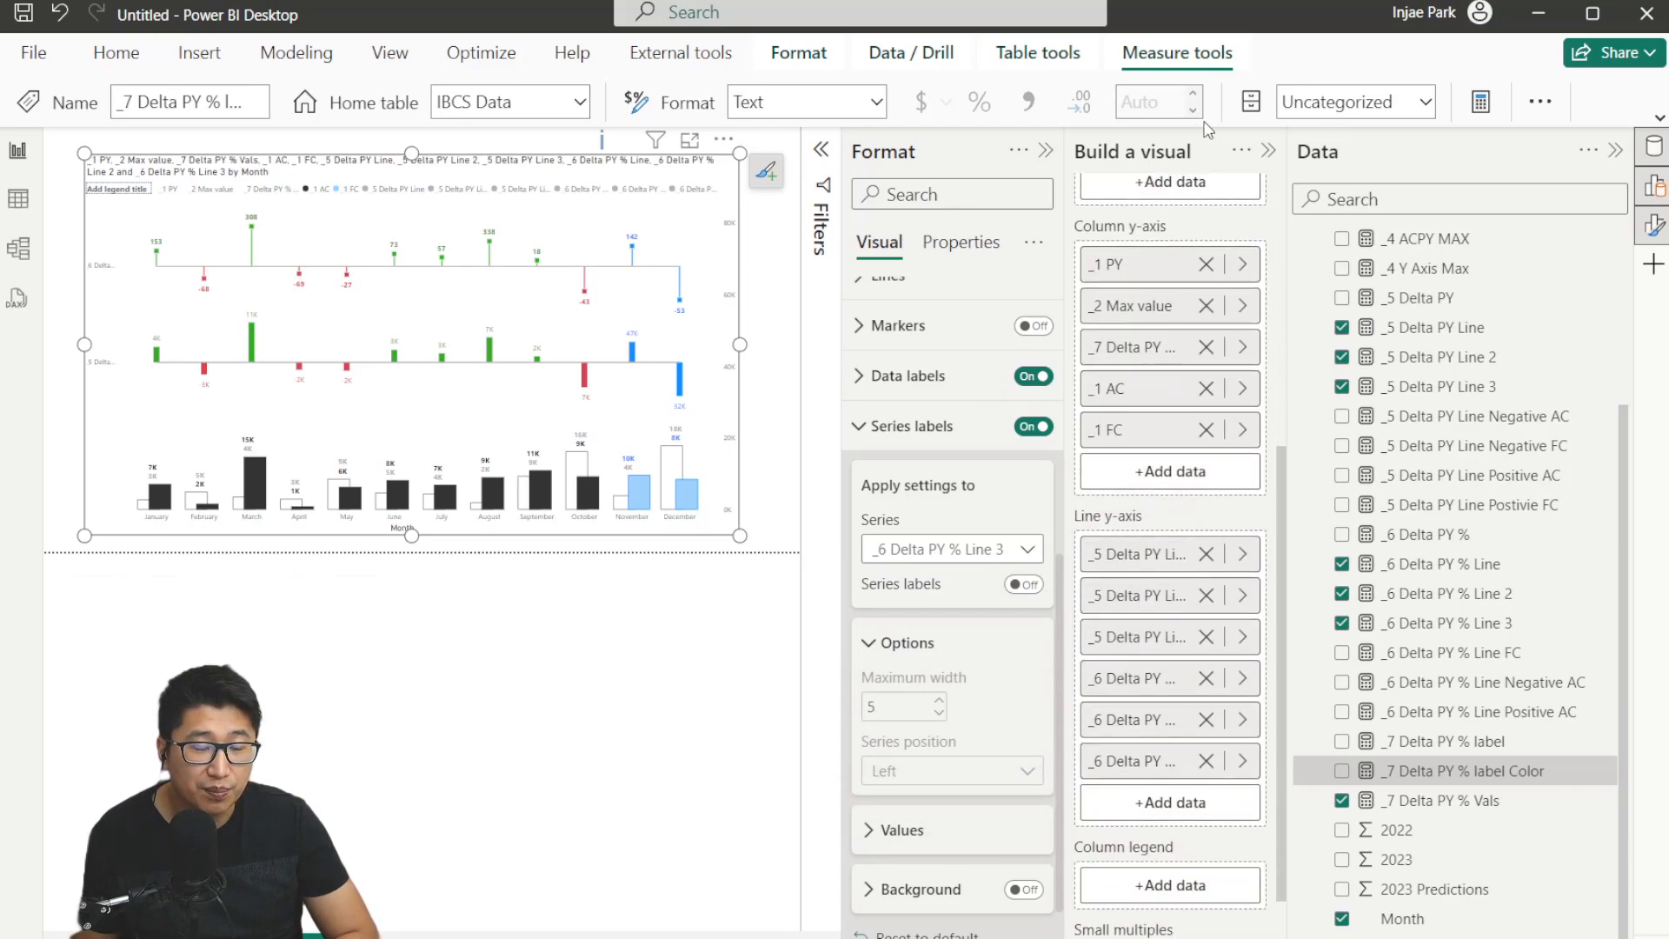
double_click(1128, 554)
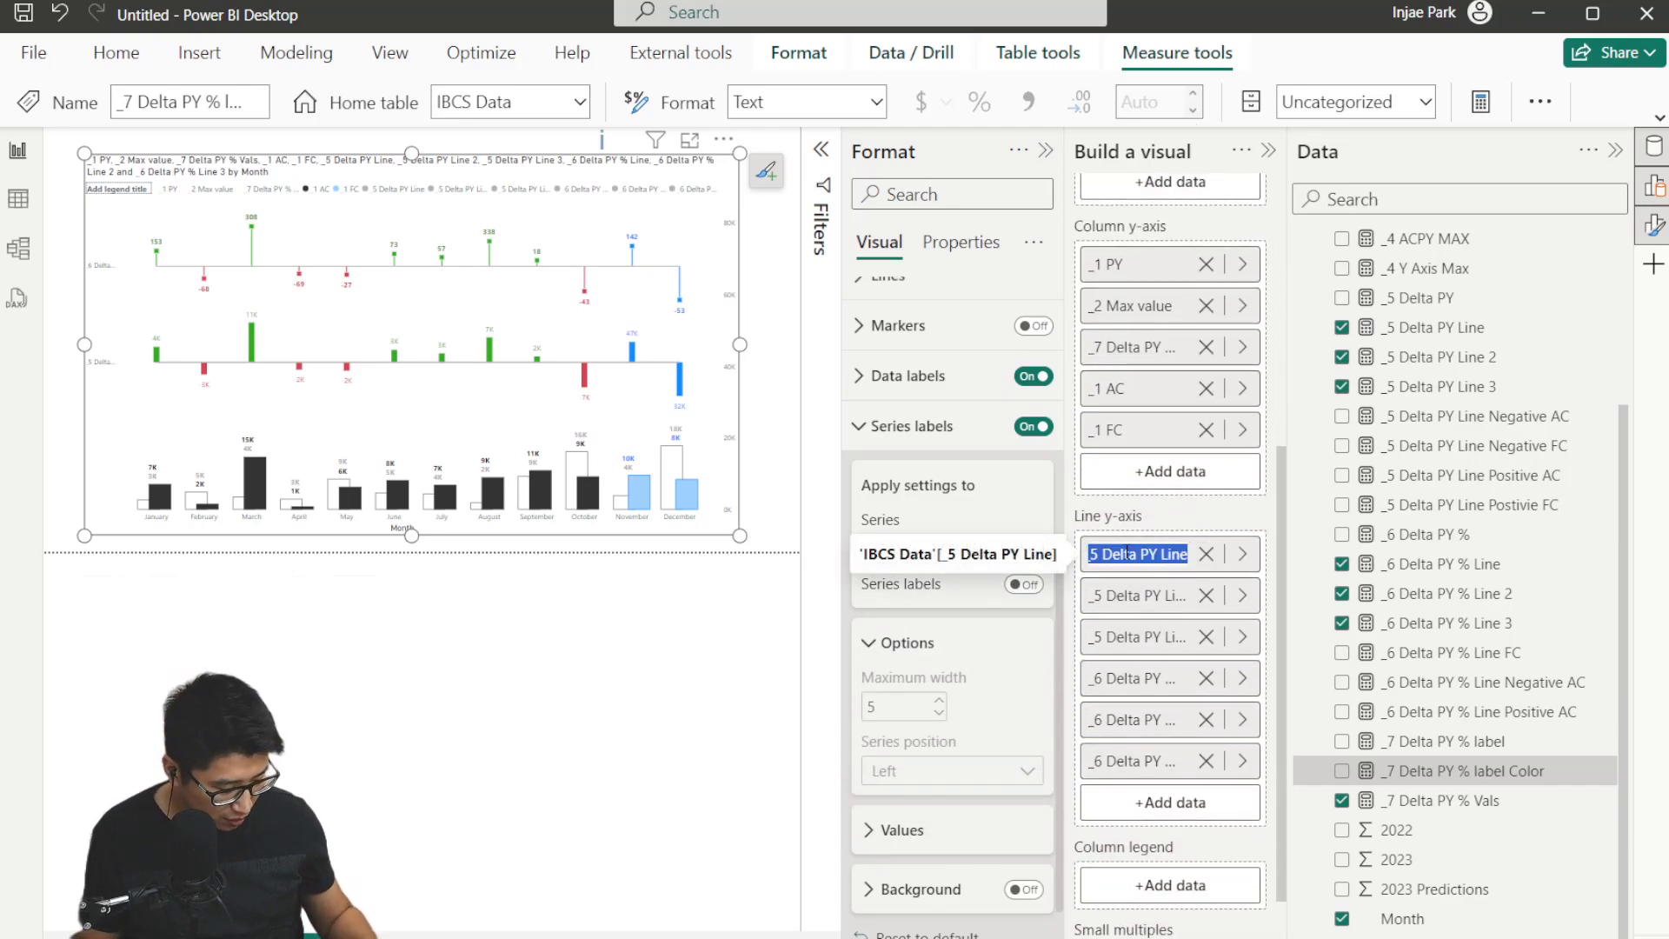
key(super+period)
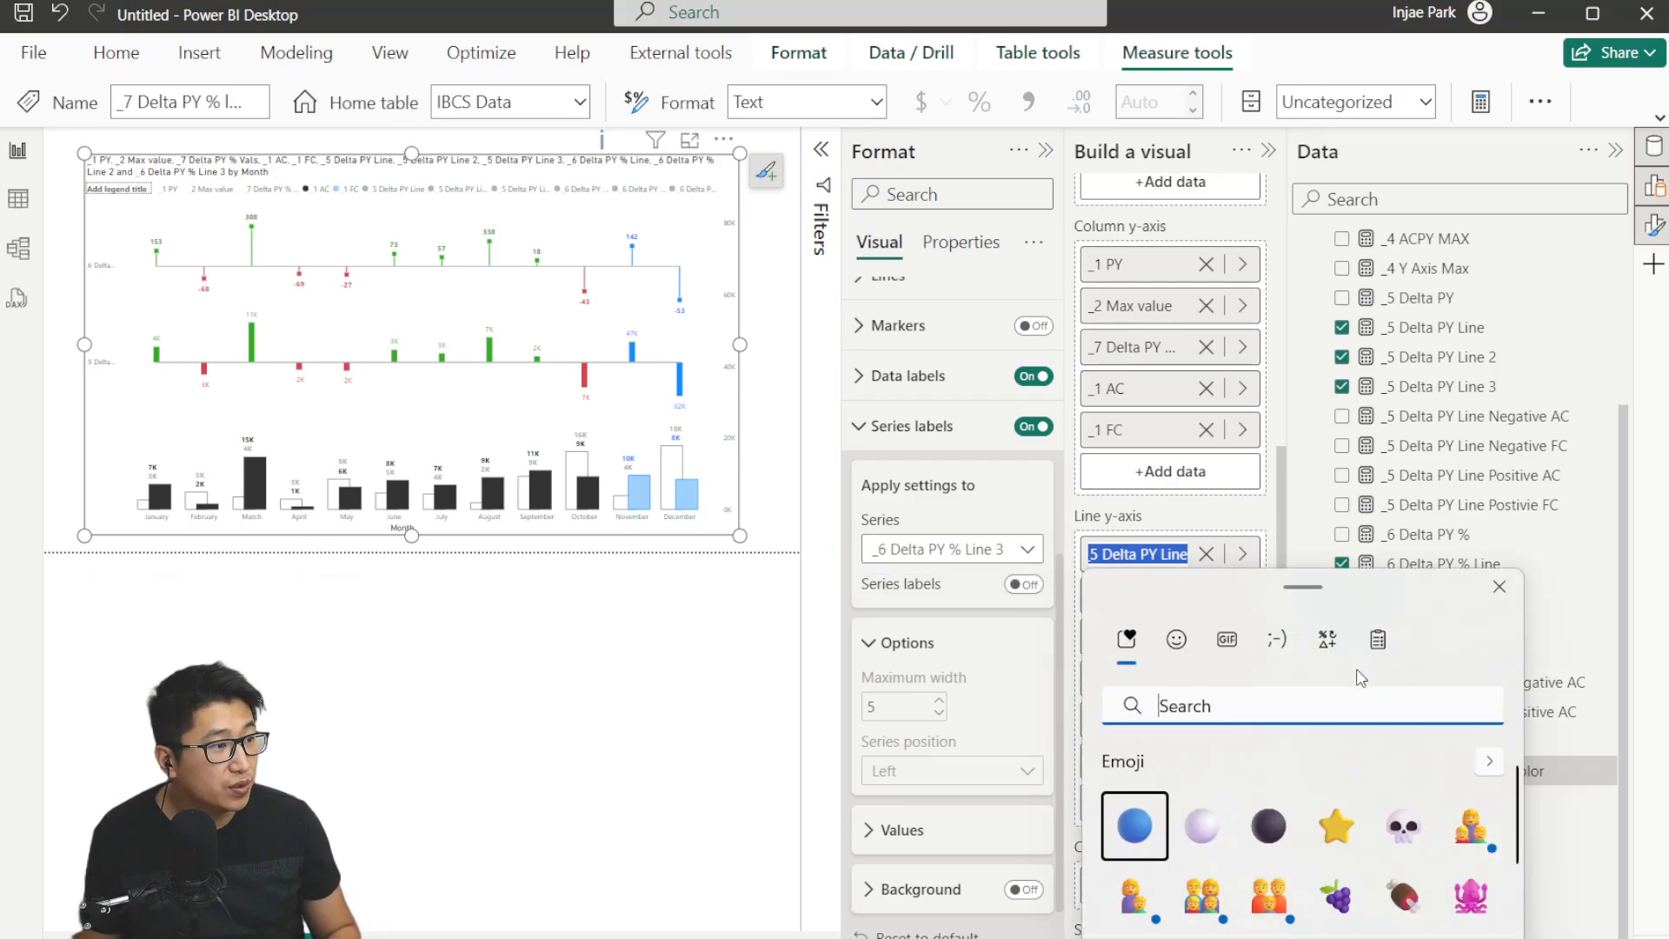
click(1329, 641)
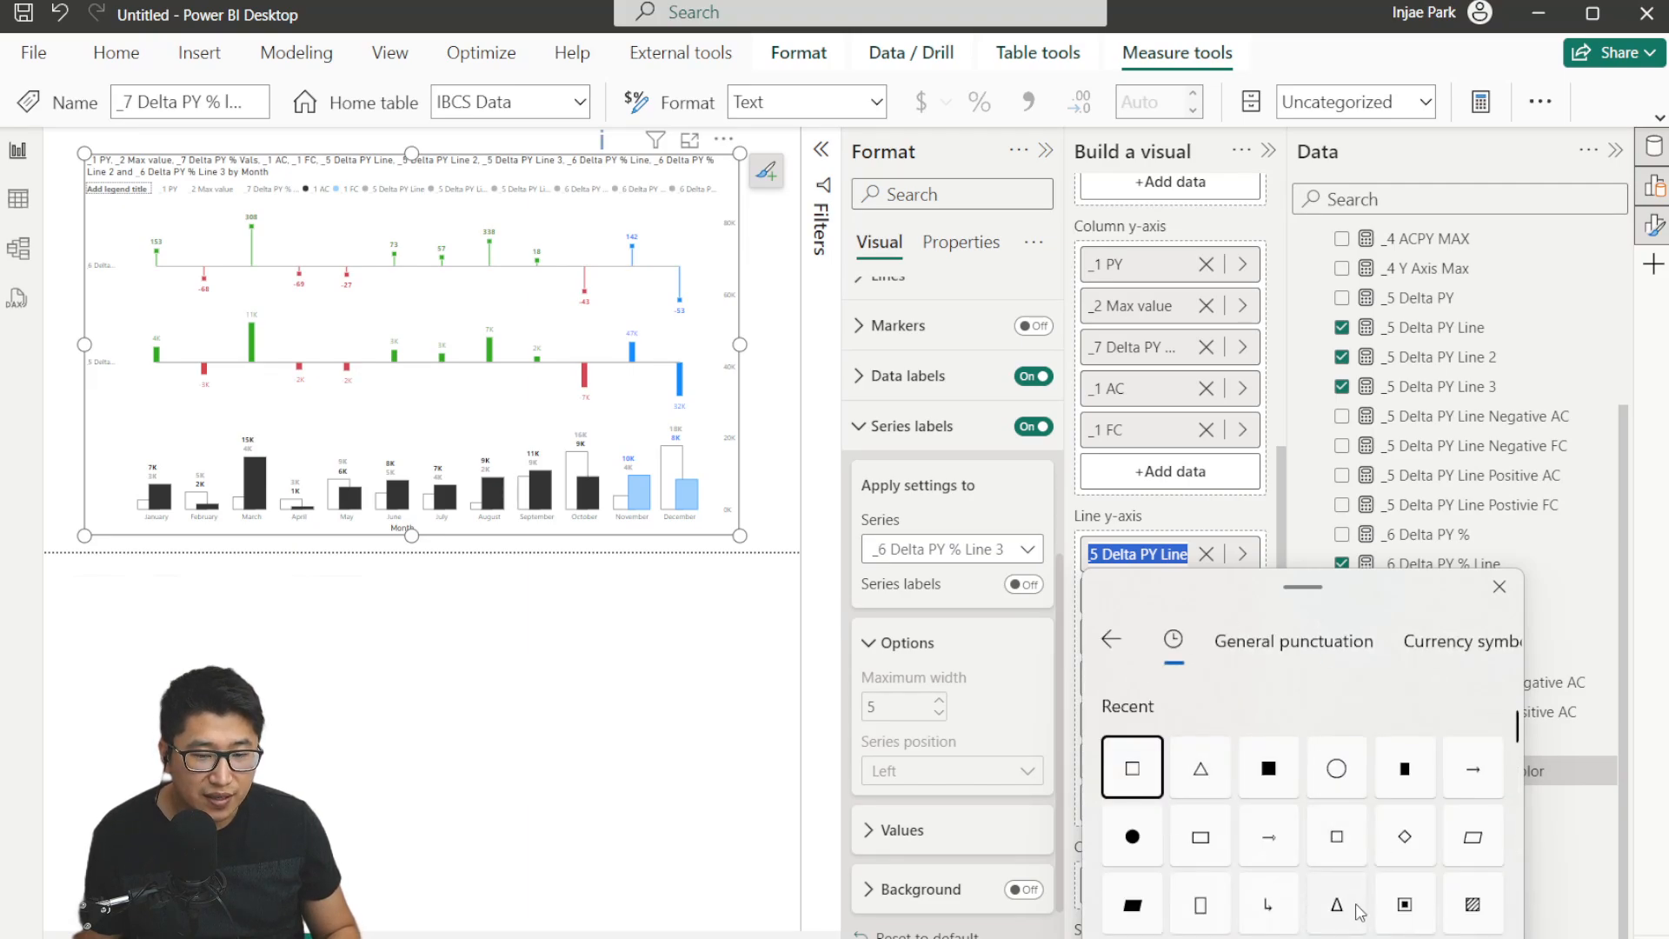
click(1338, 904)
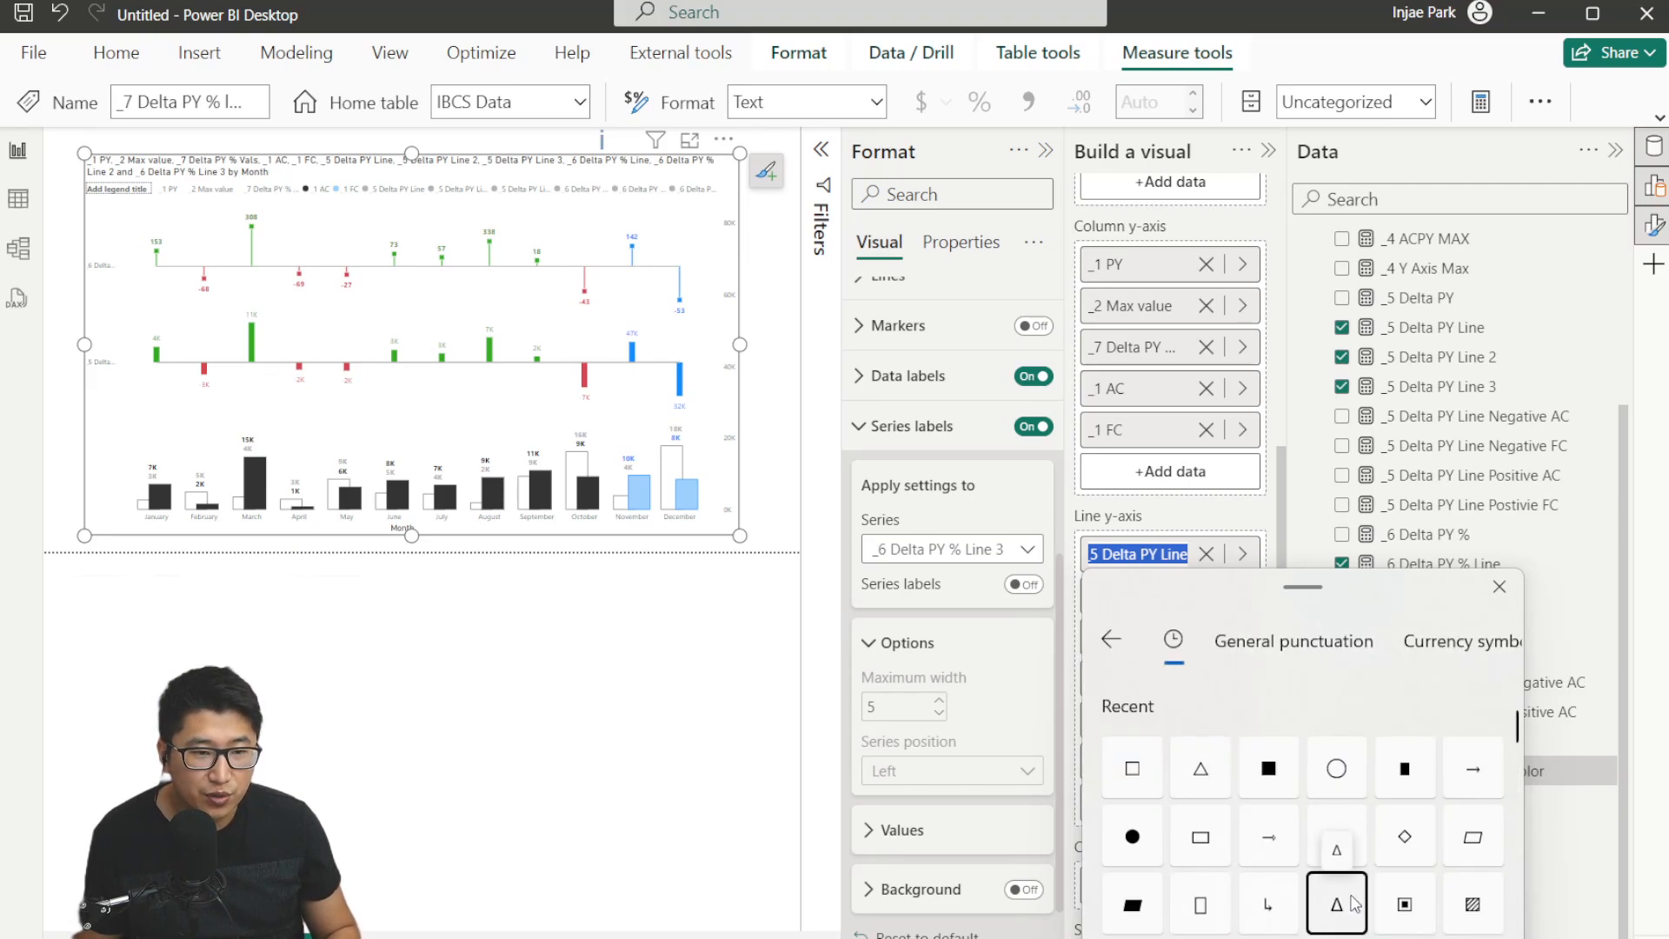
click(1113, 559)
text(PY)
double_click(1105, 555)
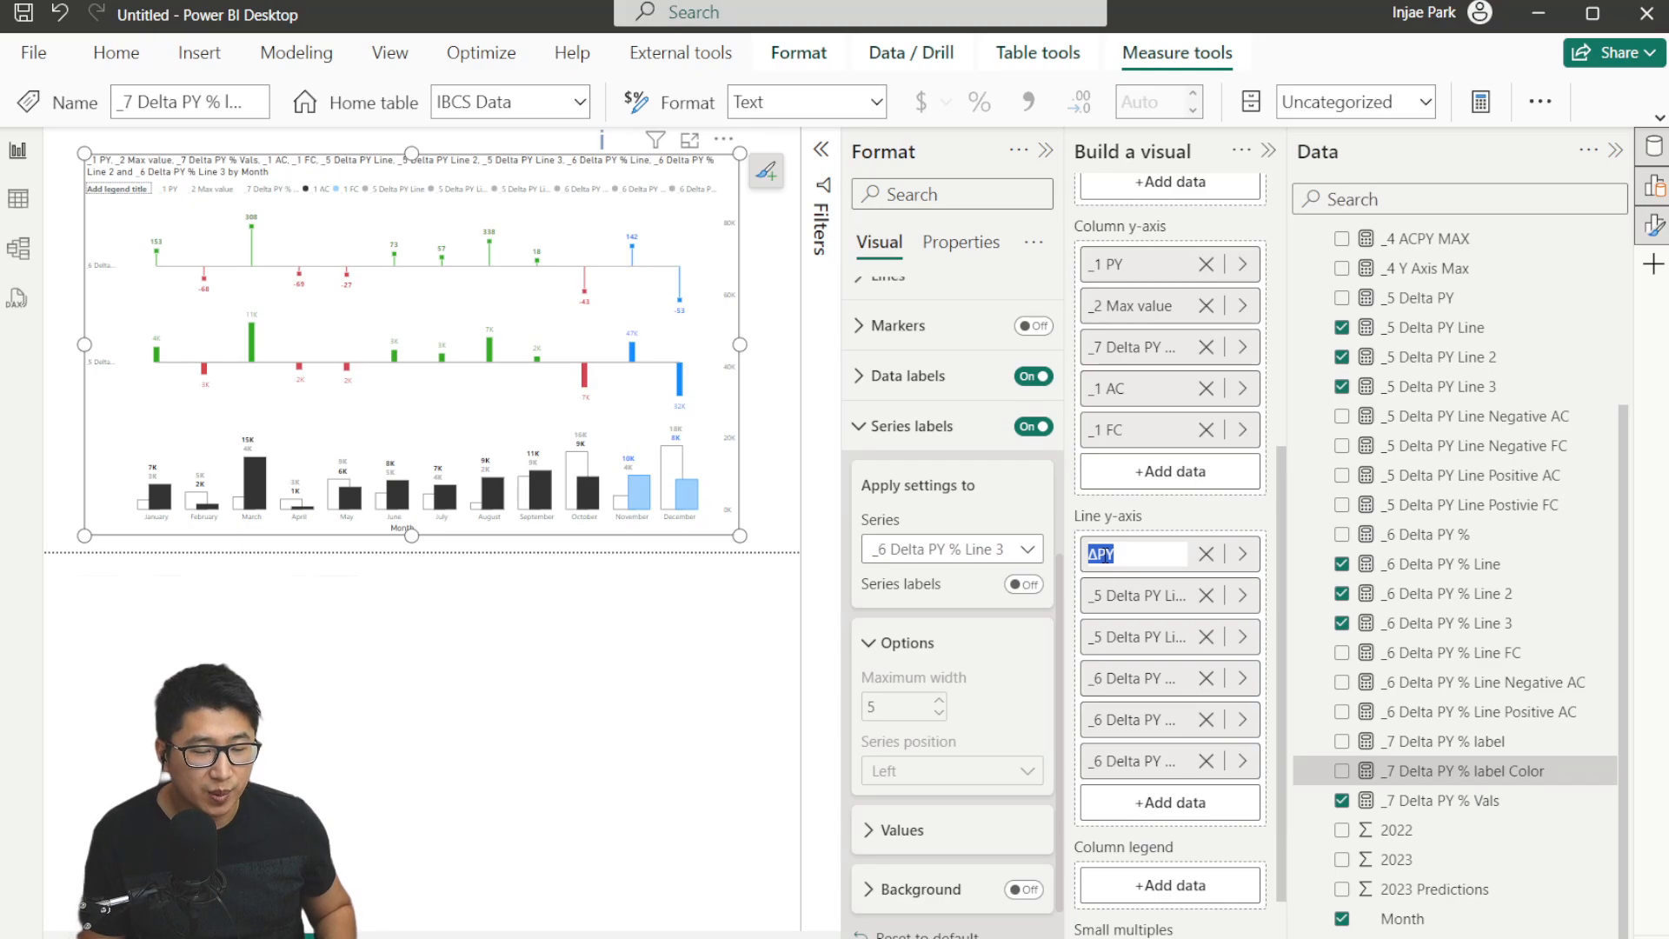
key(Return)
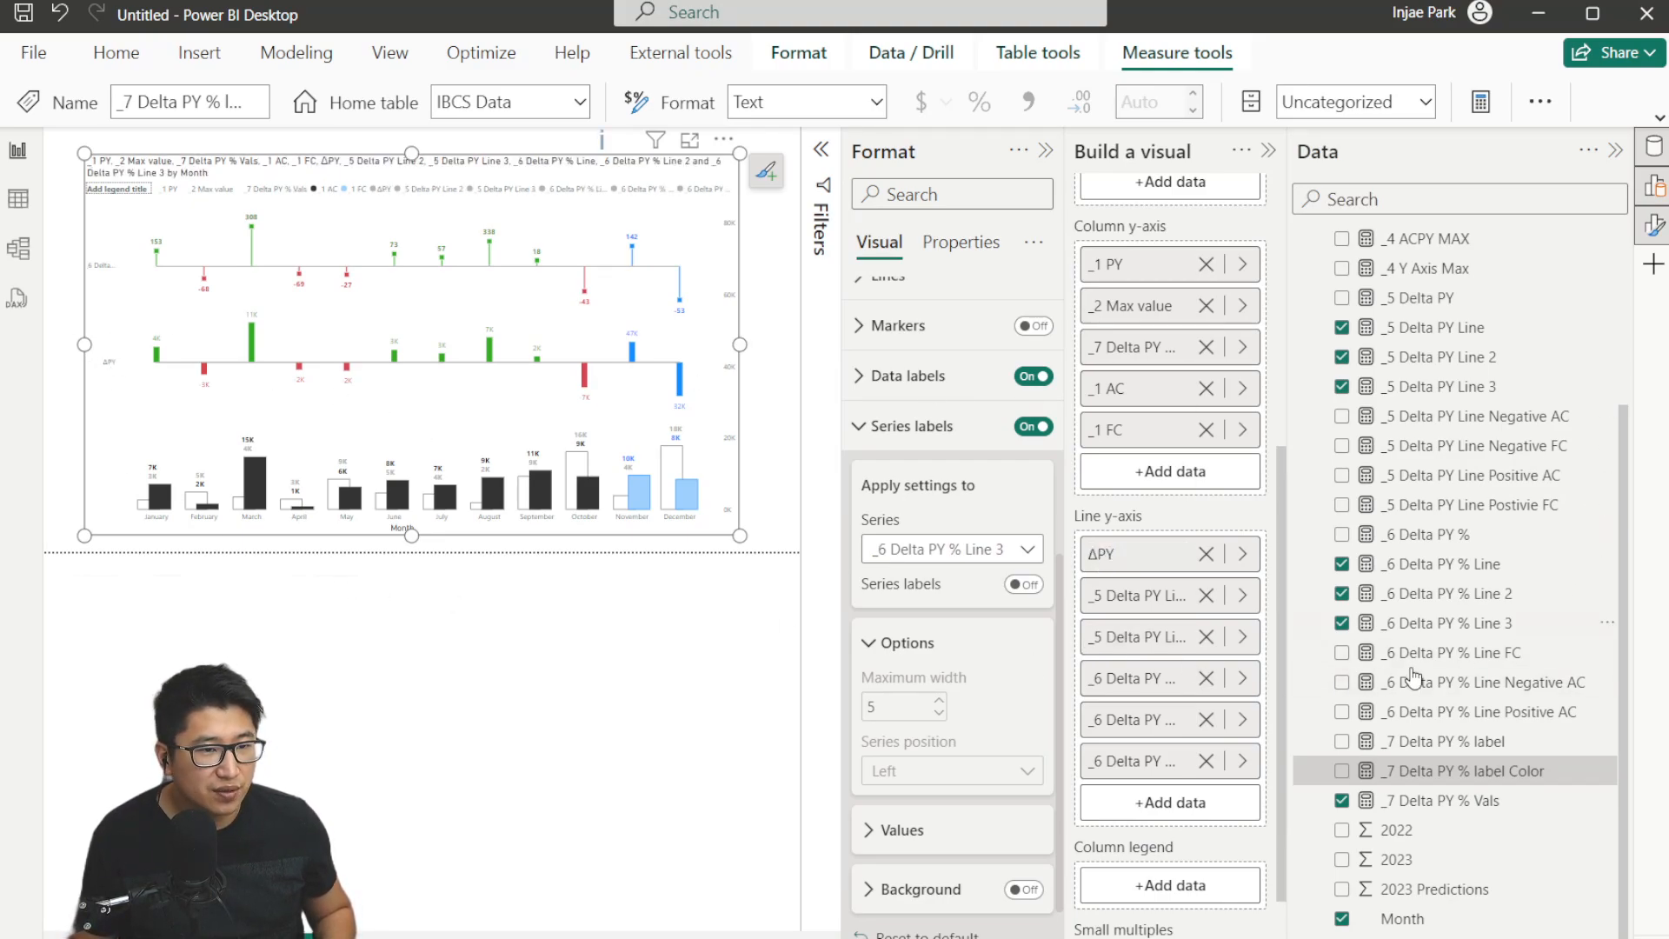
click(1046, 151)
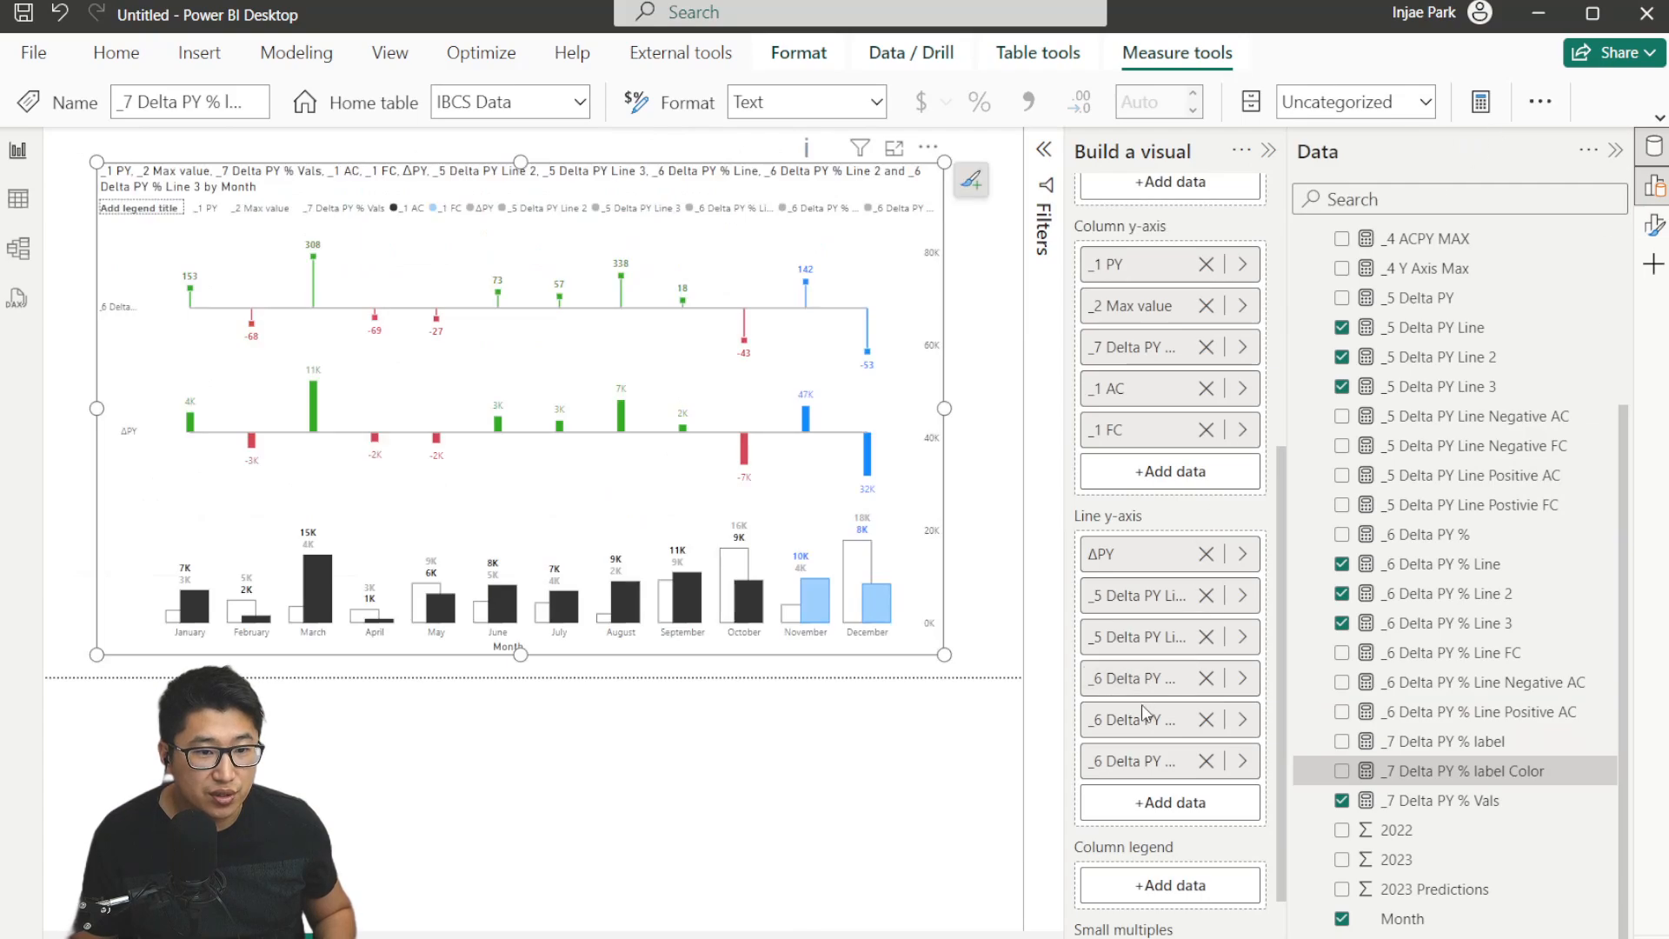
Rename the _6 Delta PY % Line field in the visual to ΔPY% using the Δ symbol.
drag(1468, 937, 1489, 937)
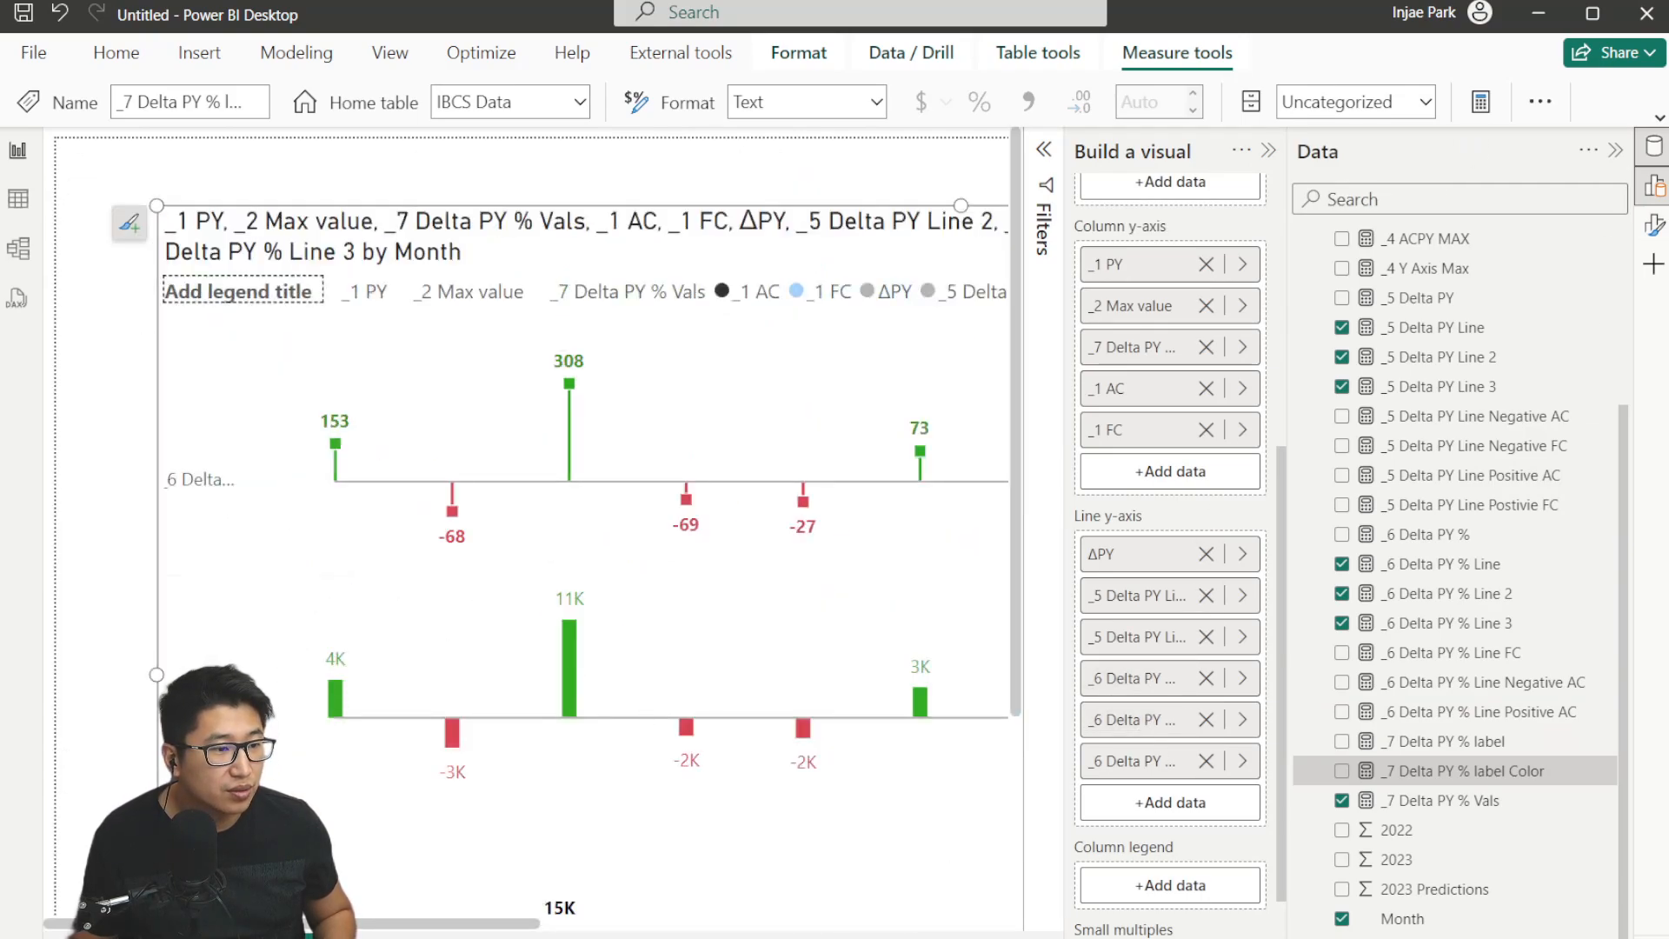
double_click(1113, 678)
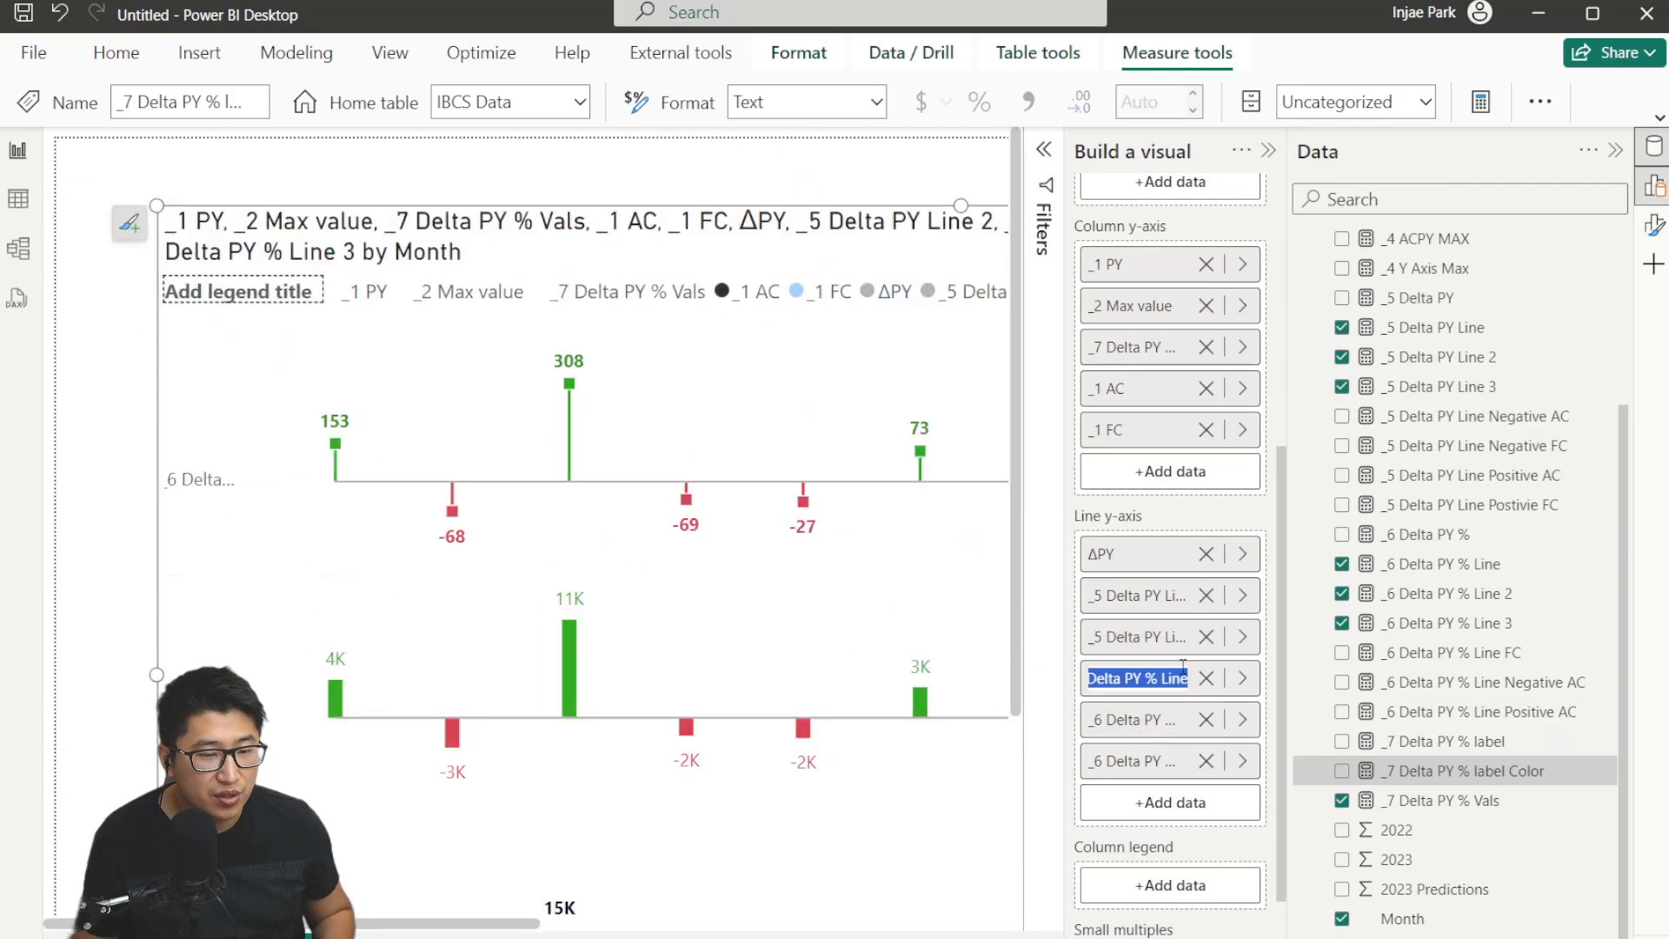
text(ΔPY)
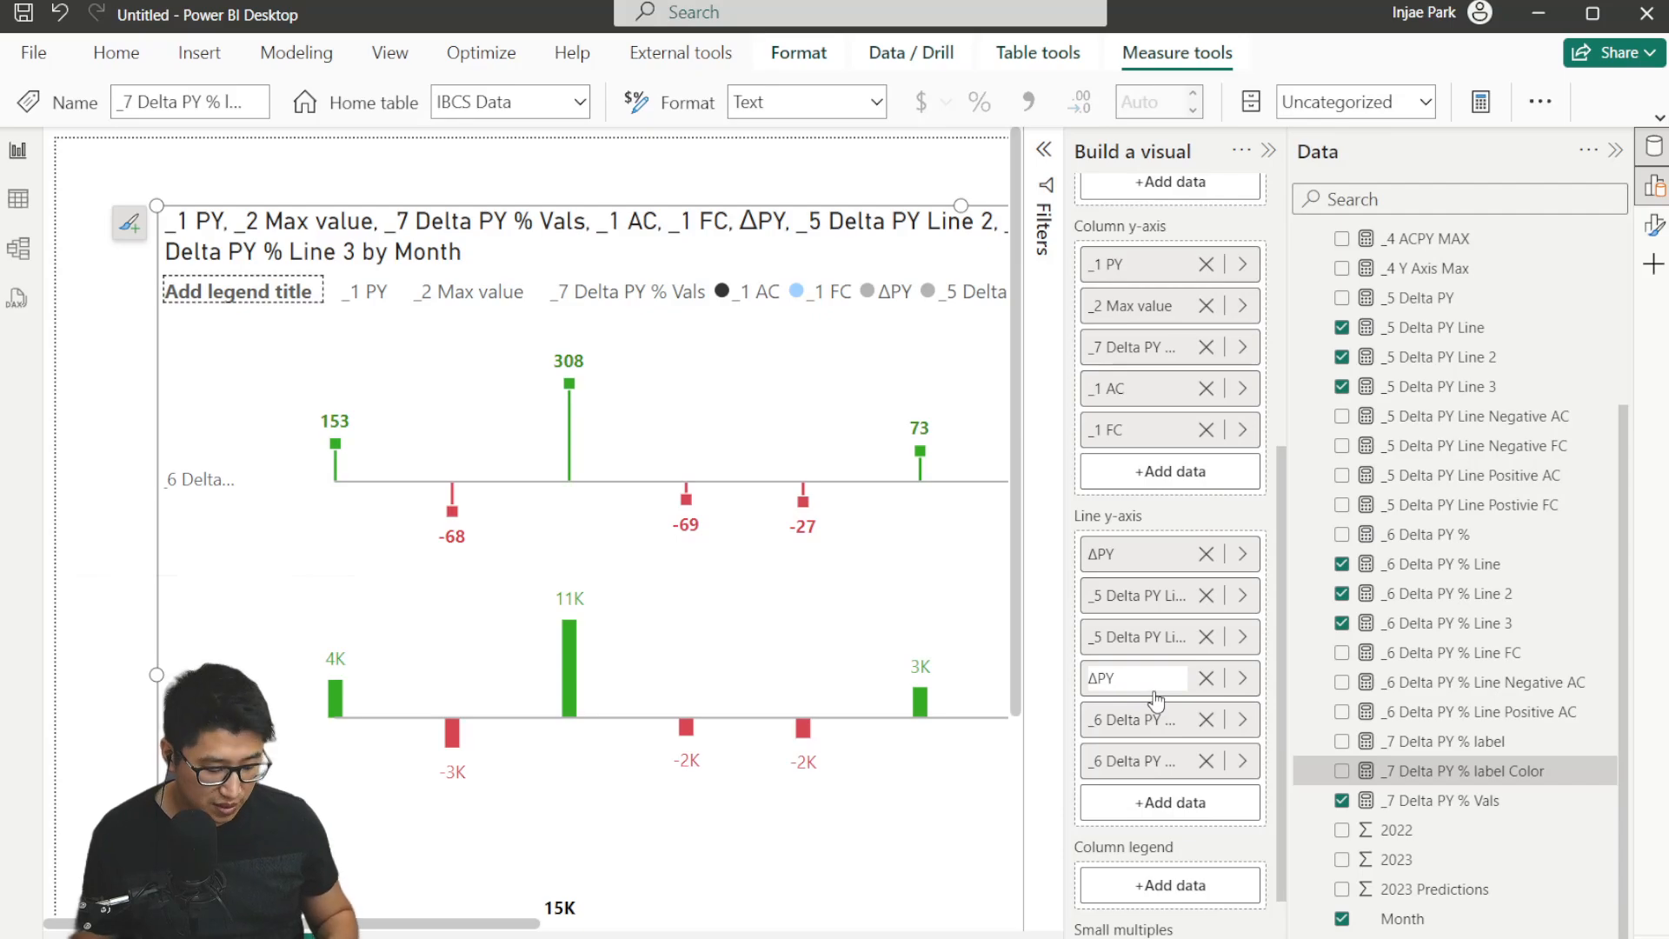
text(%)
key(Return)
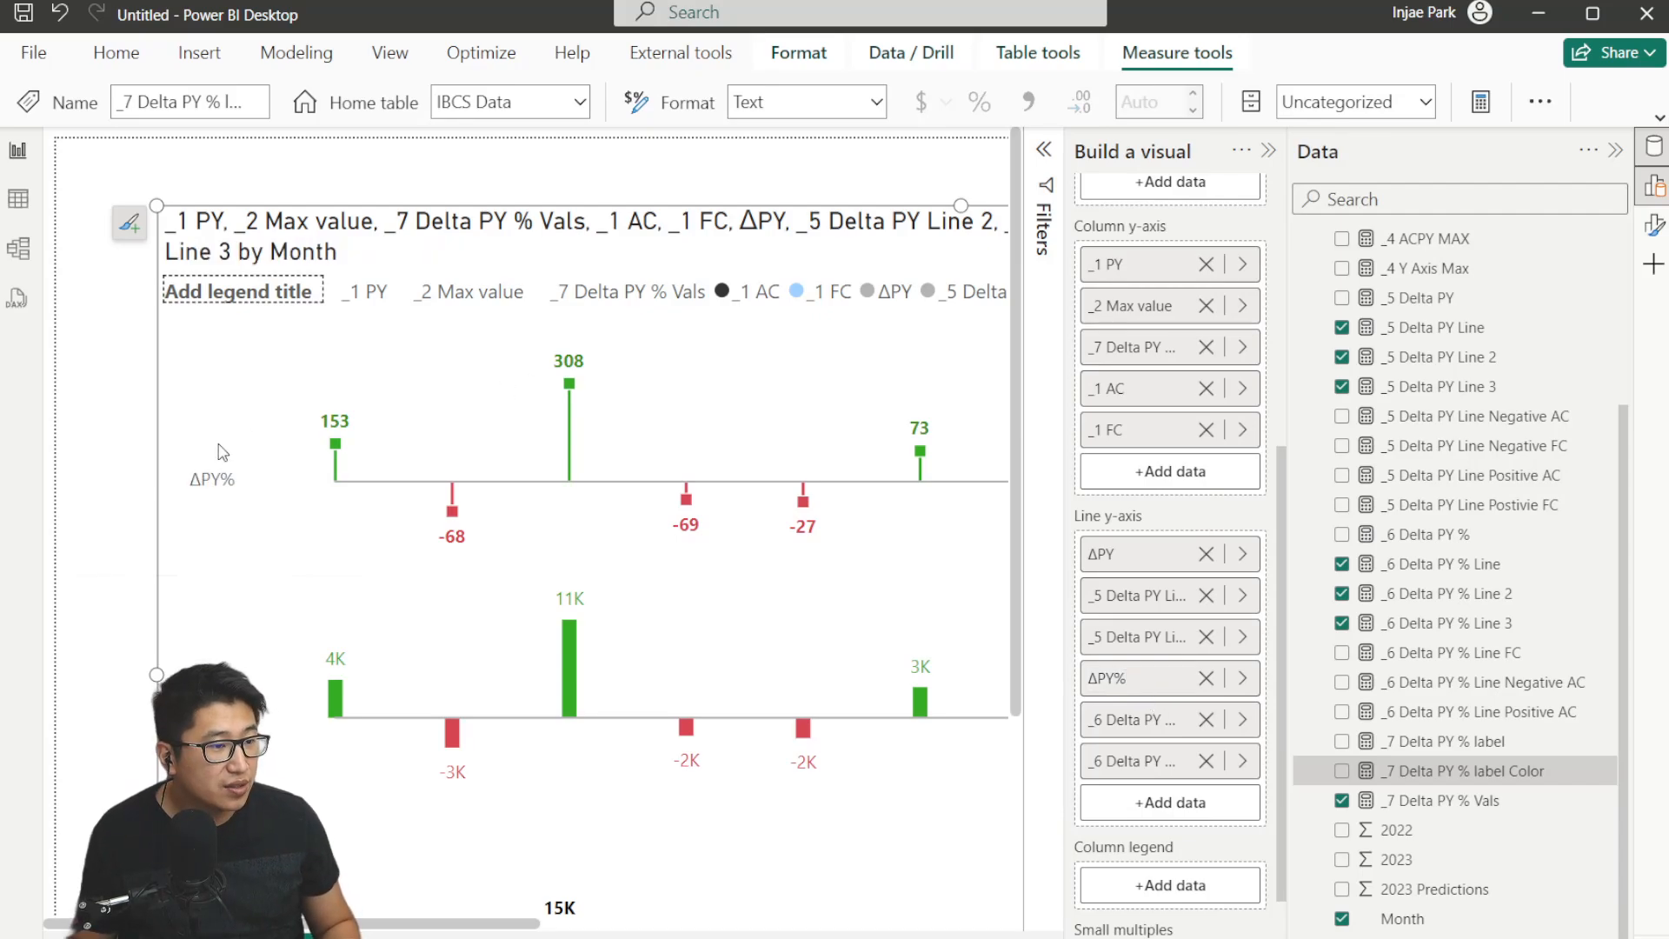
Set the chart title text to IBCS Column Chart.
scroll(369, 485, down, 5)
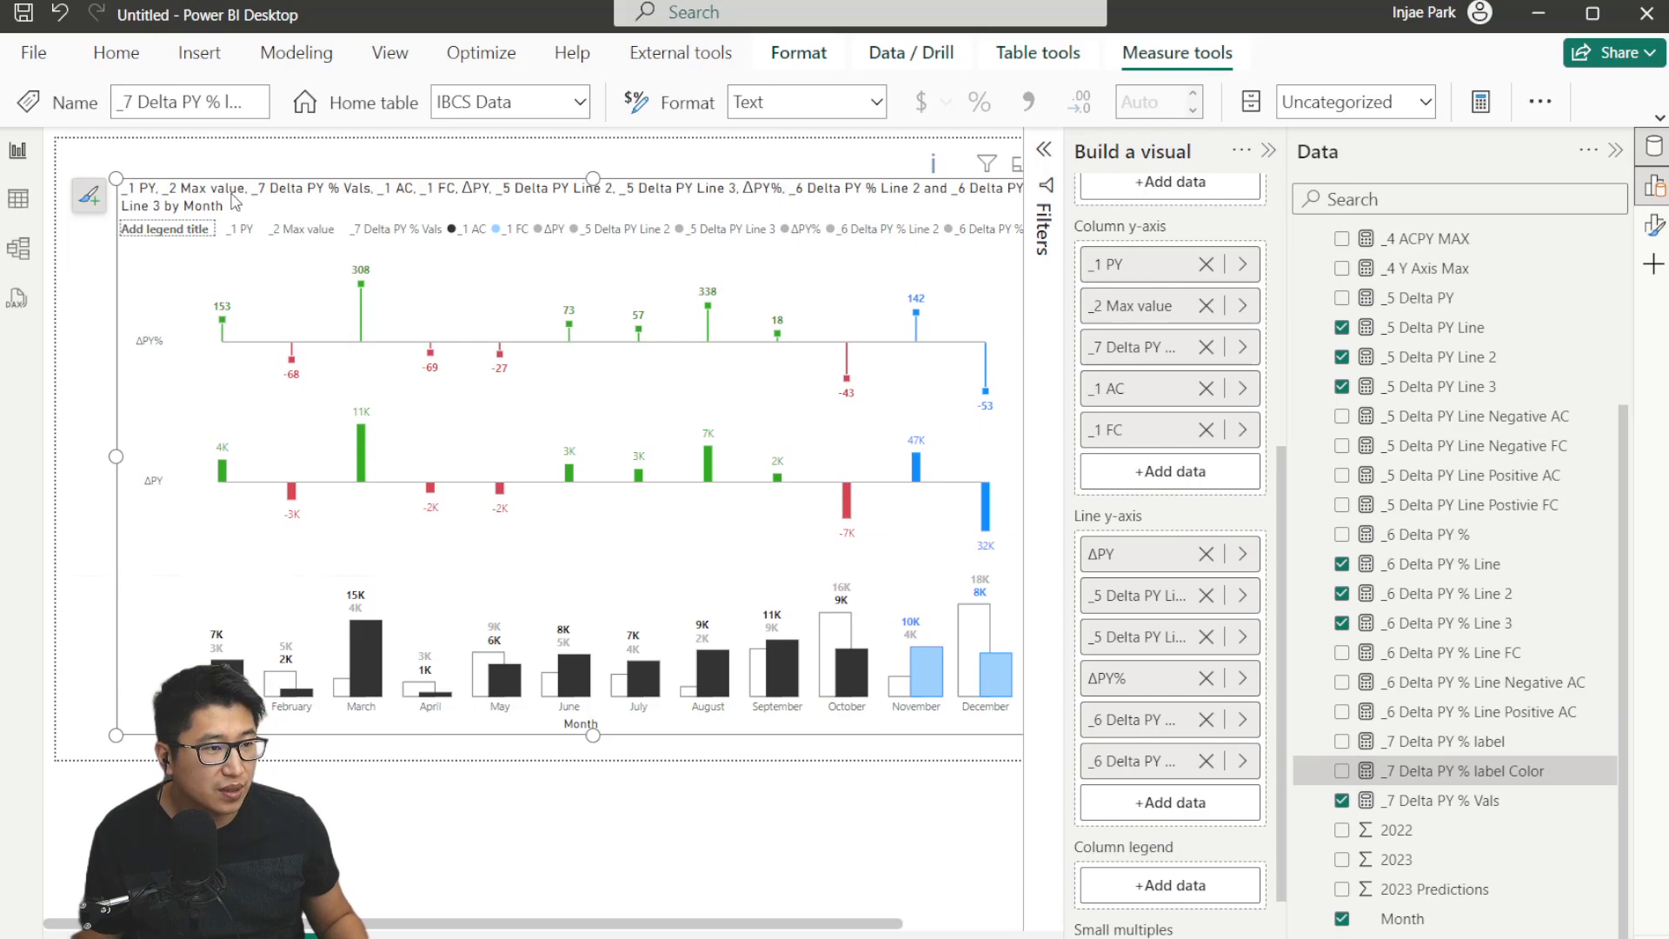
scroll(1214, 350, up, 4)
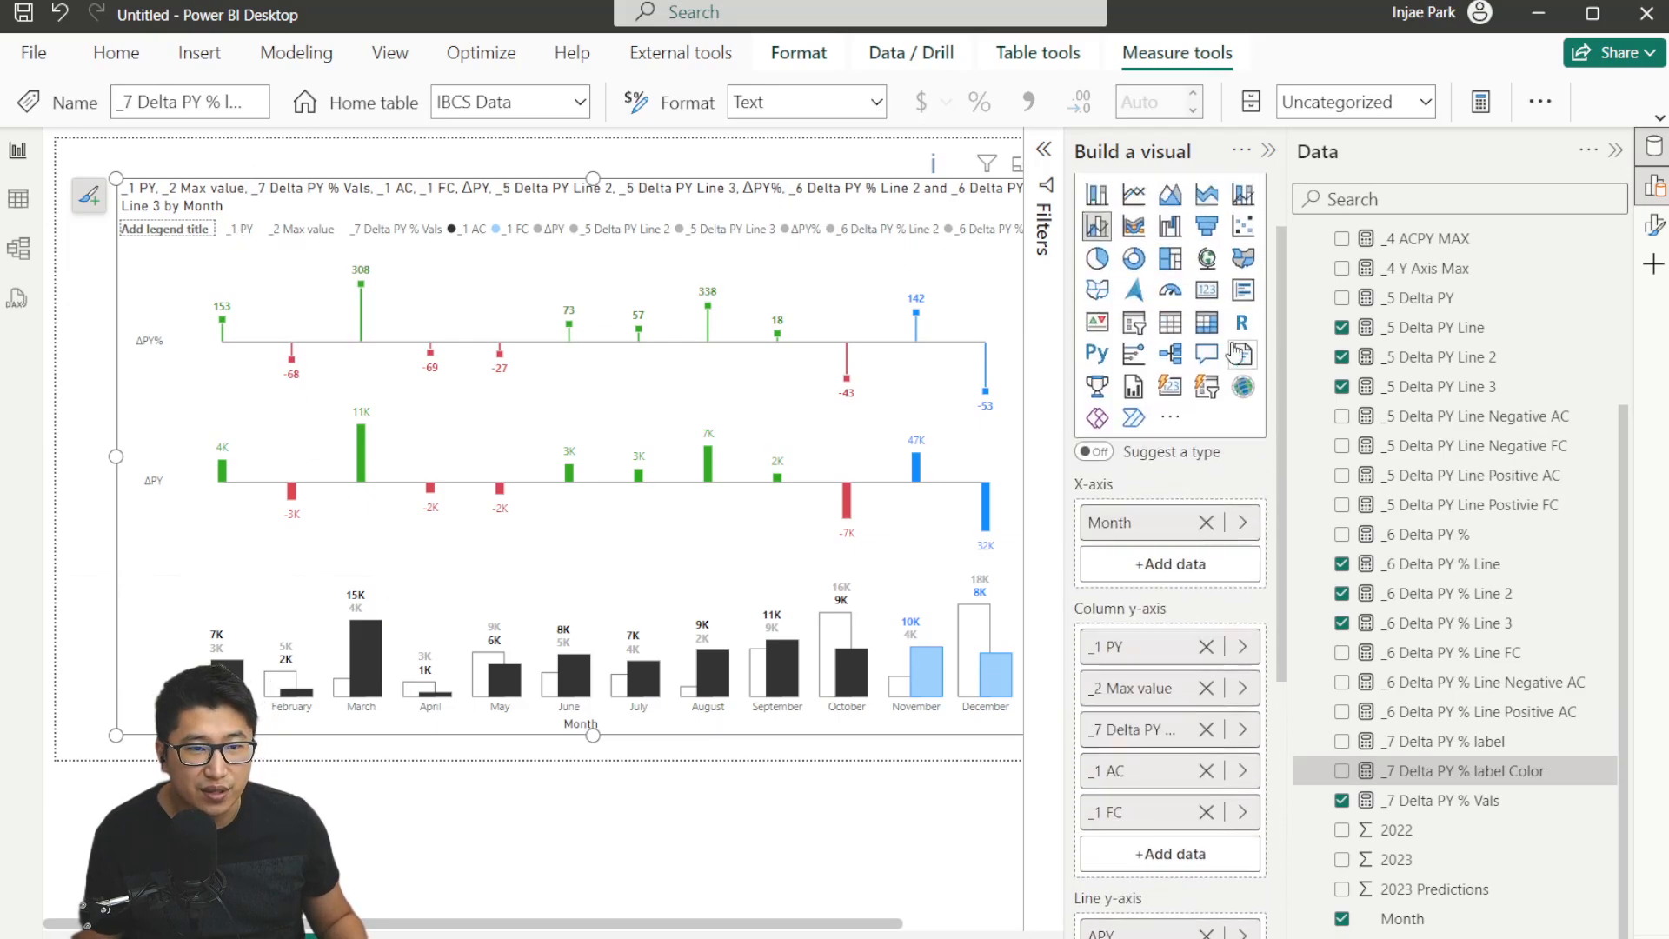
scroll(1214, 349, down, 4)
click(1656, 241)
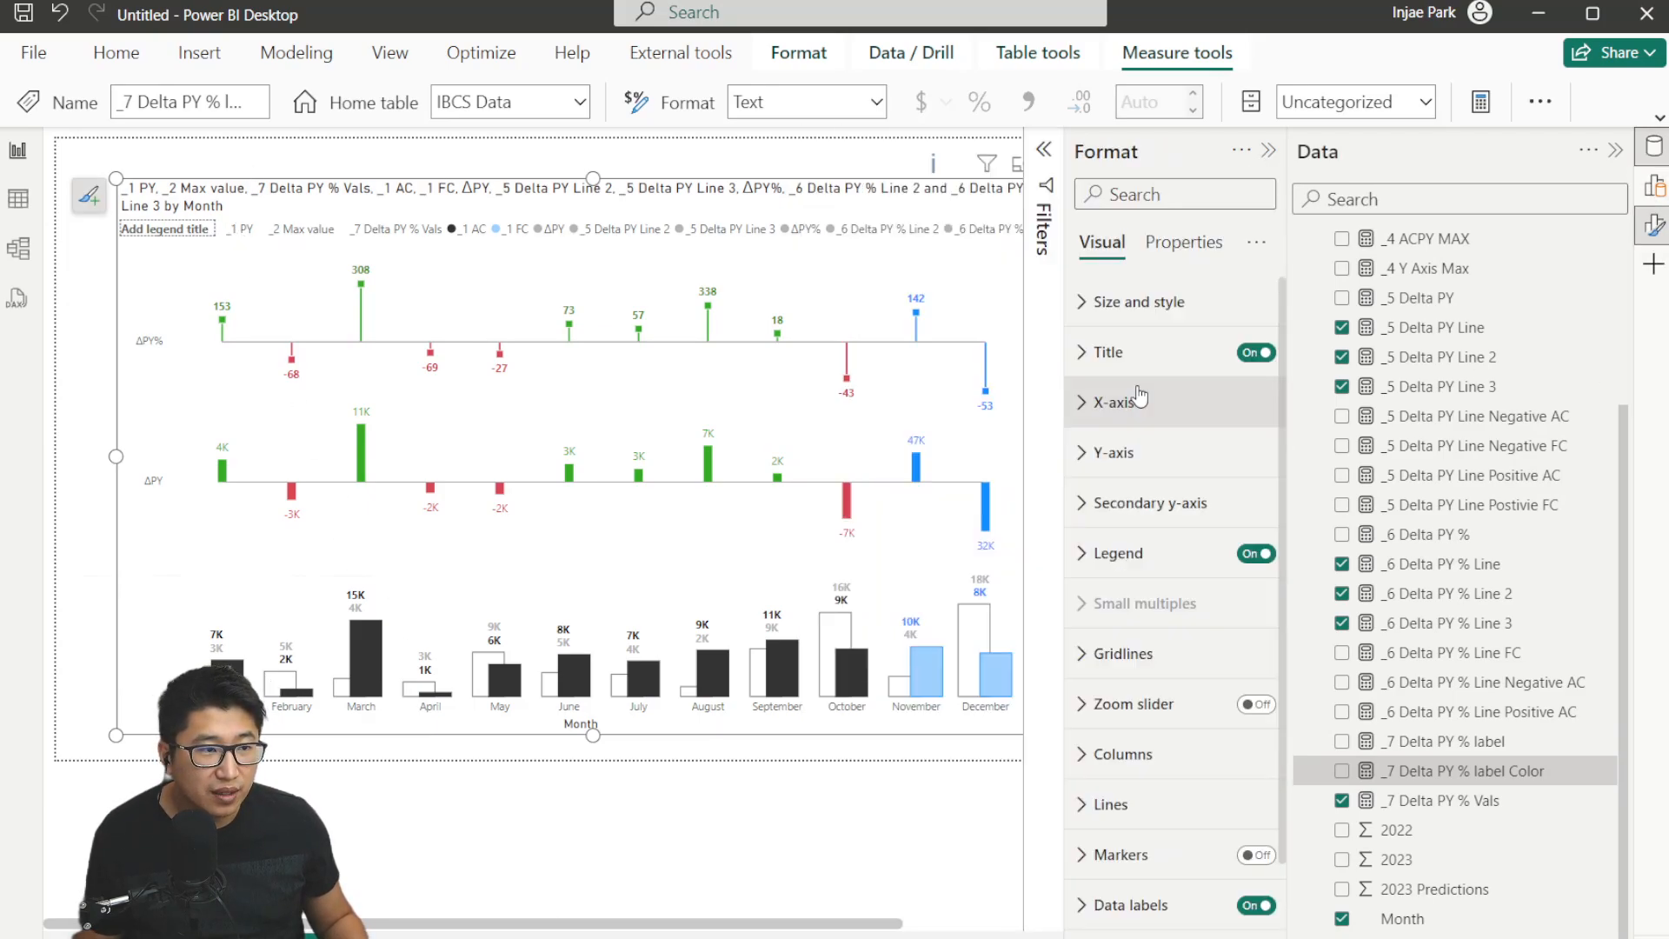
click(1130, 352)
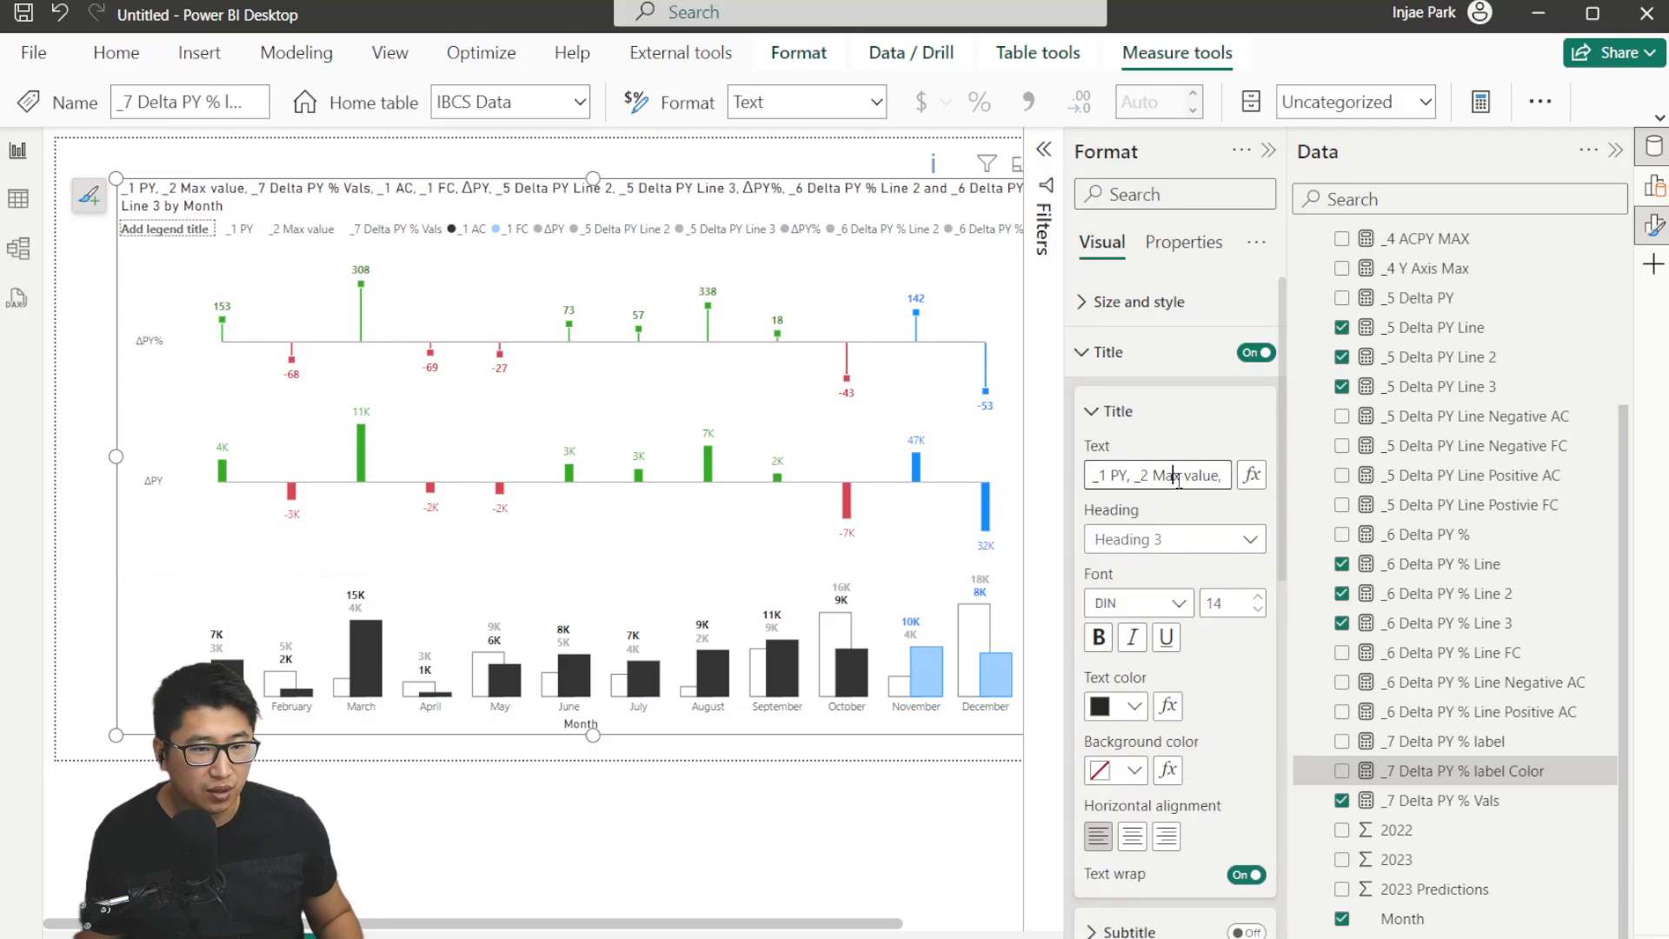
click(1179, 481)
text(IBCS)
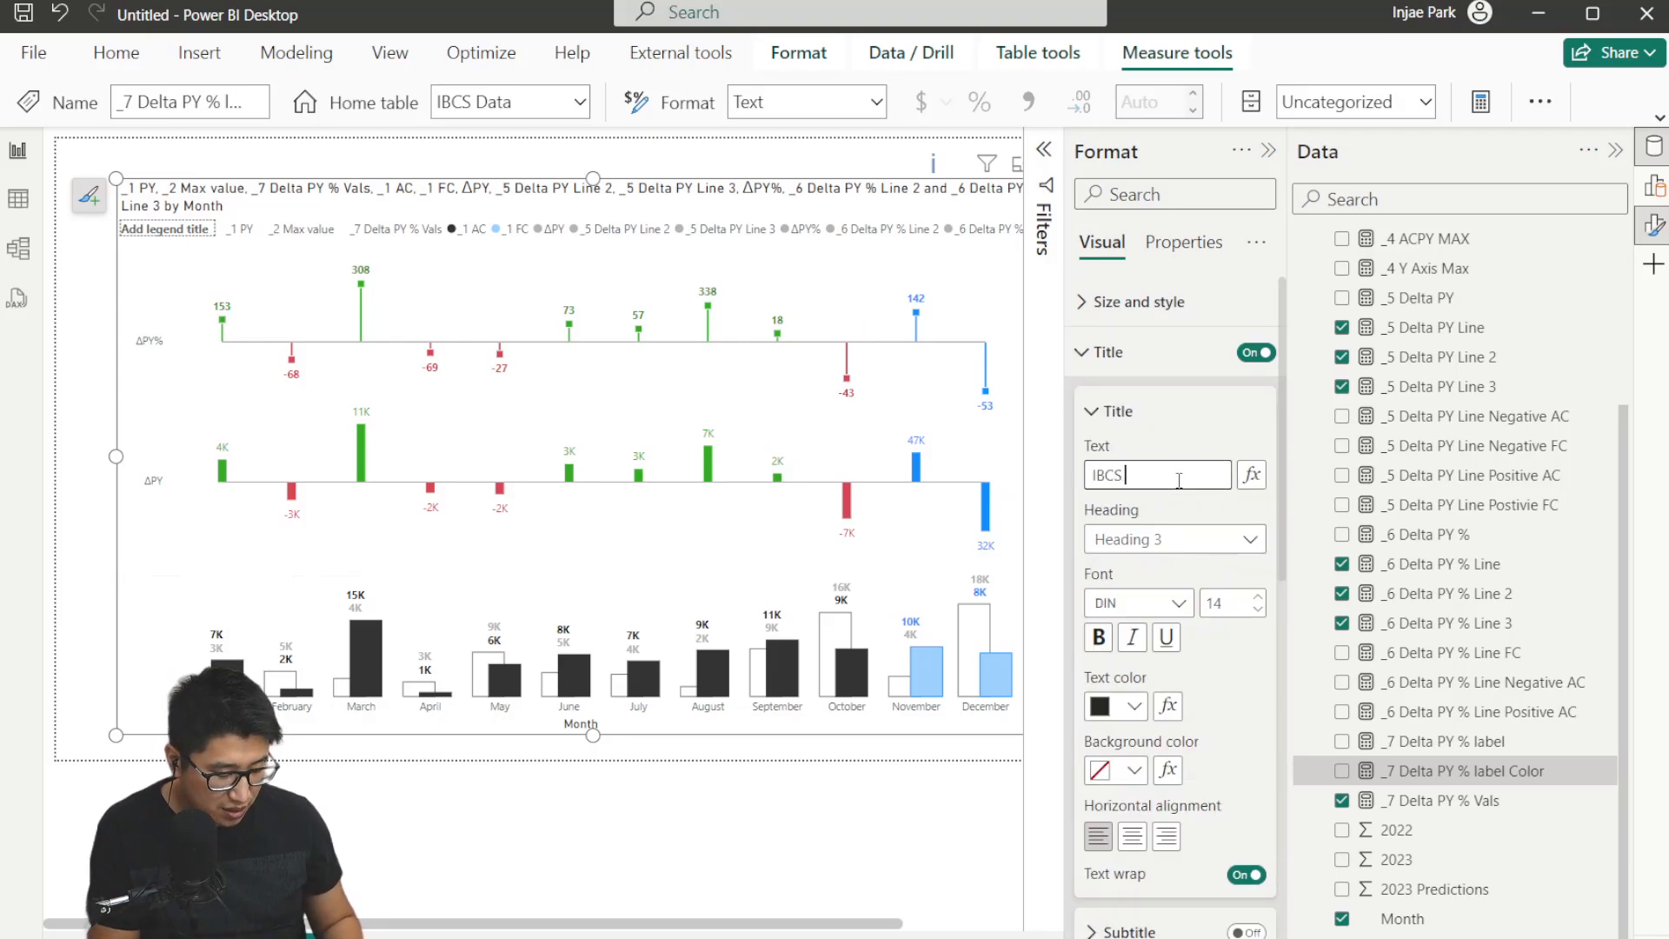
text( Column Chart)
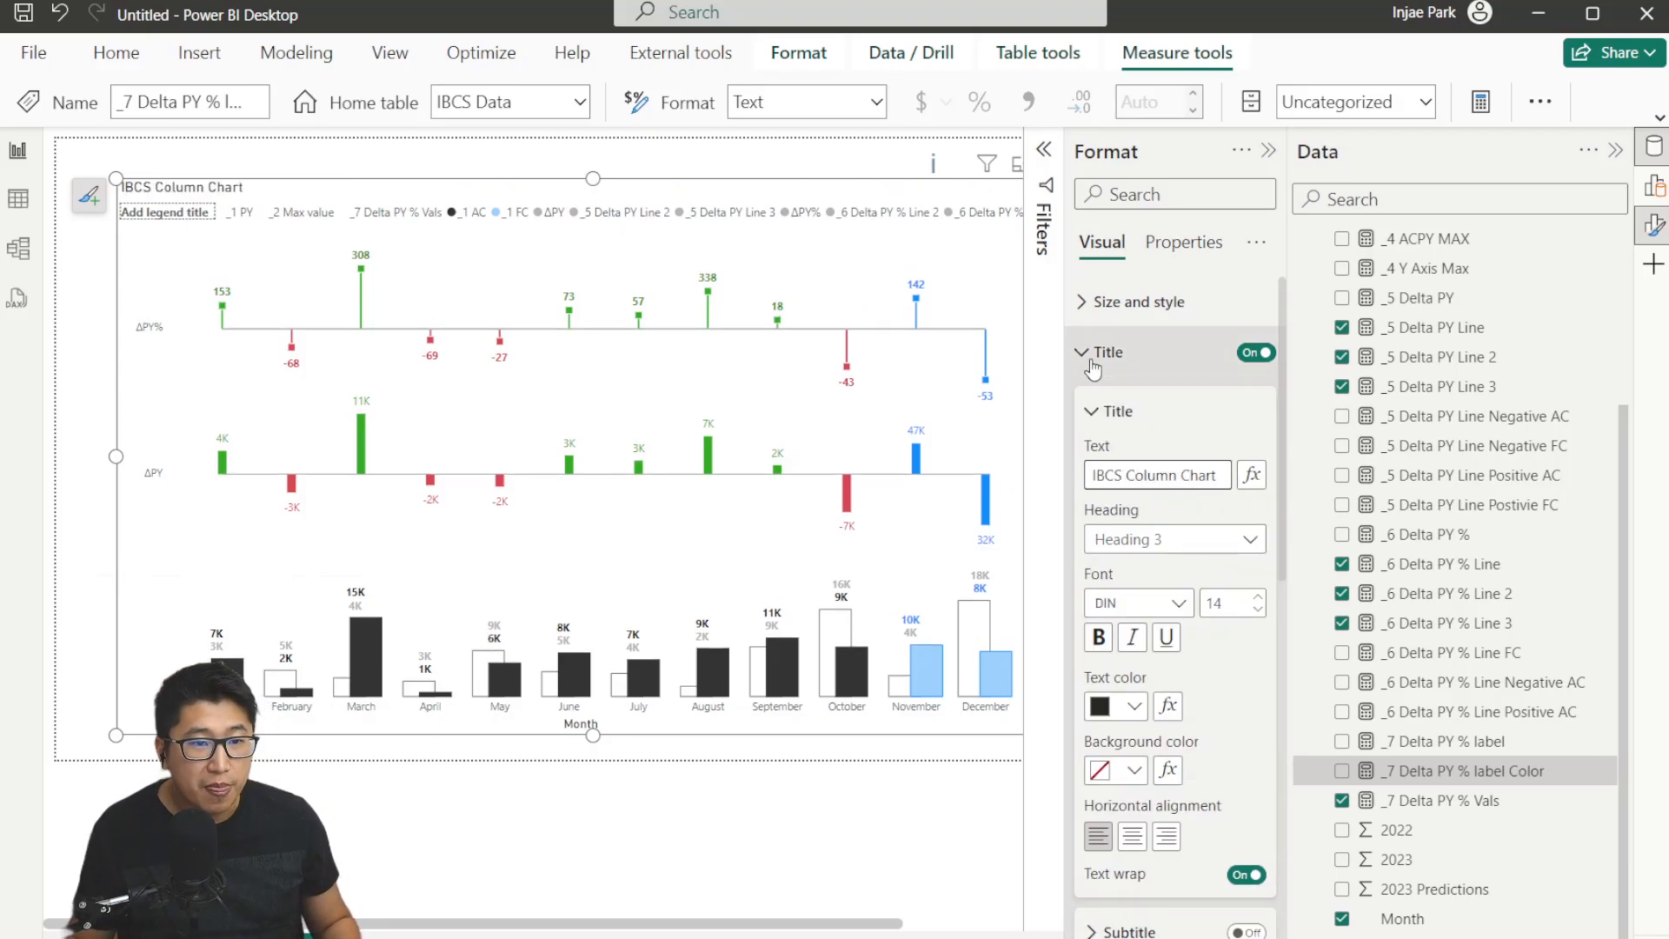
click(1117, 352)
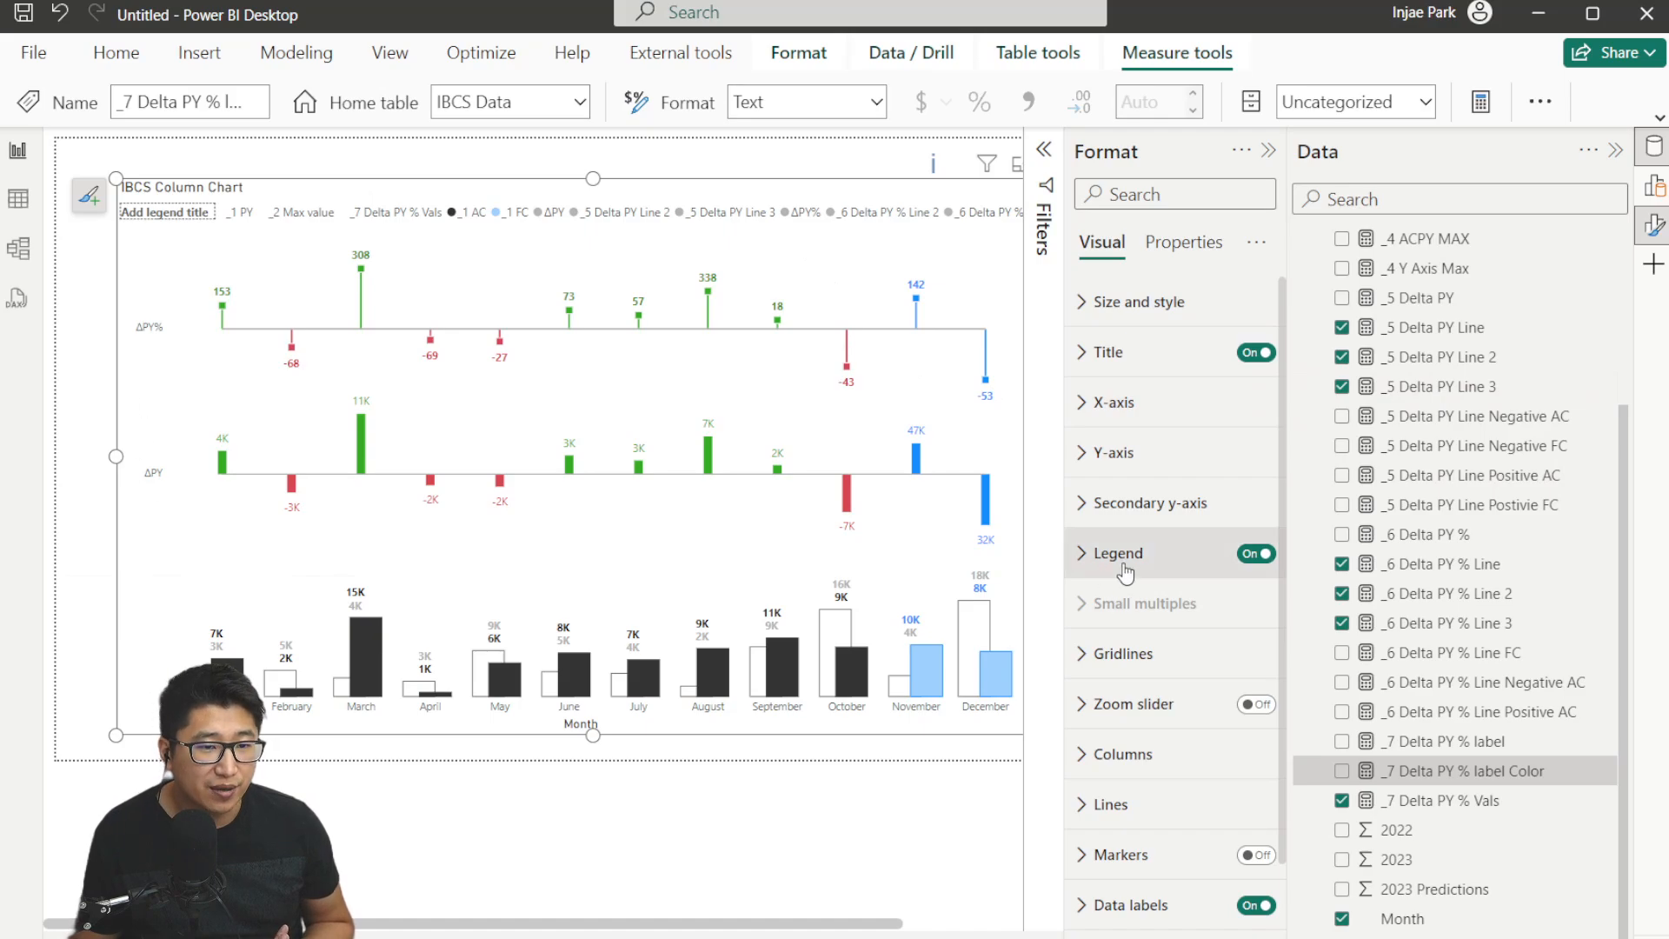
Turn off the chart legend.
click(1655, 185)
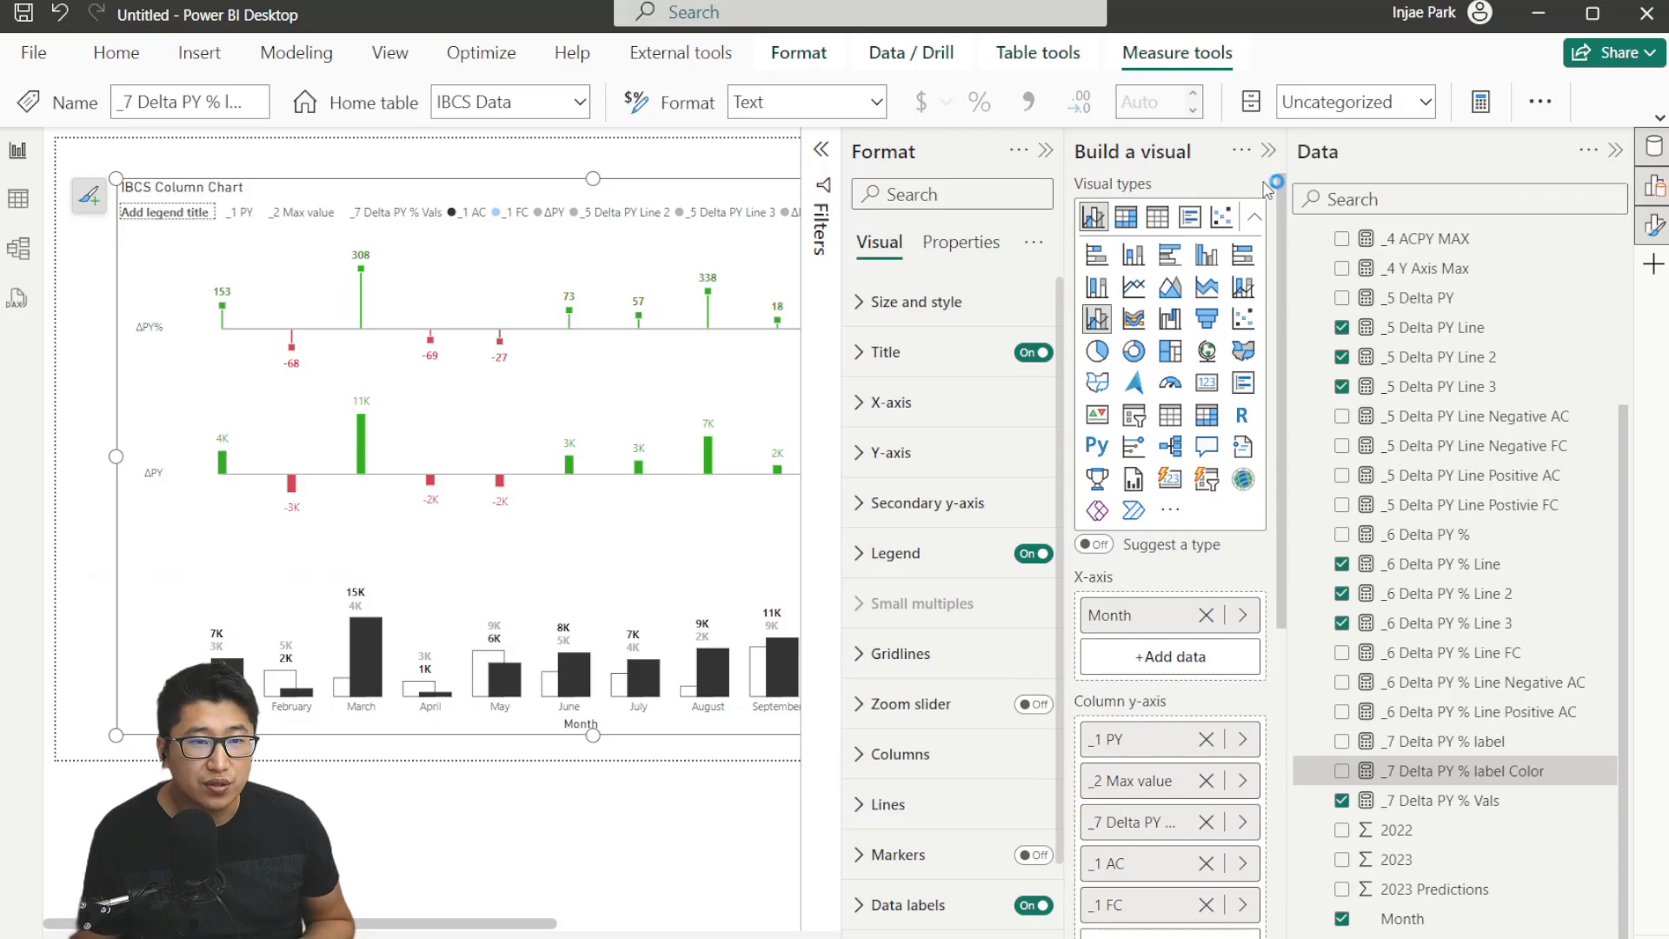
click(1269, 151)
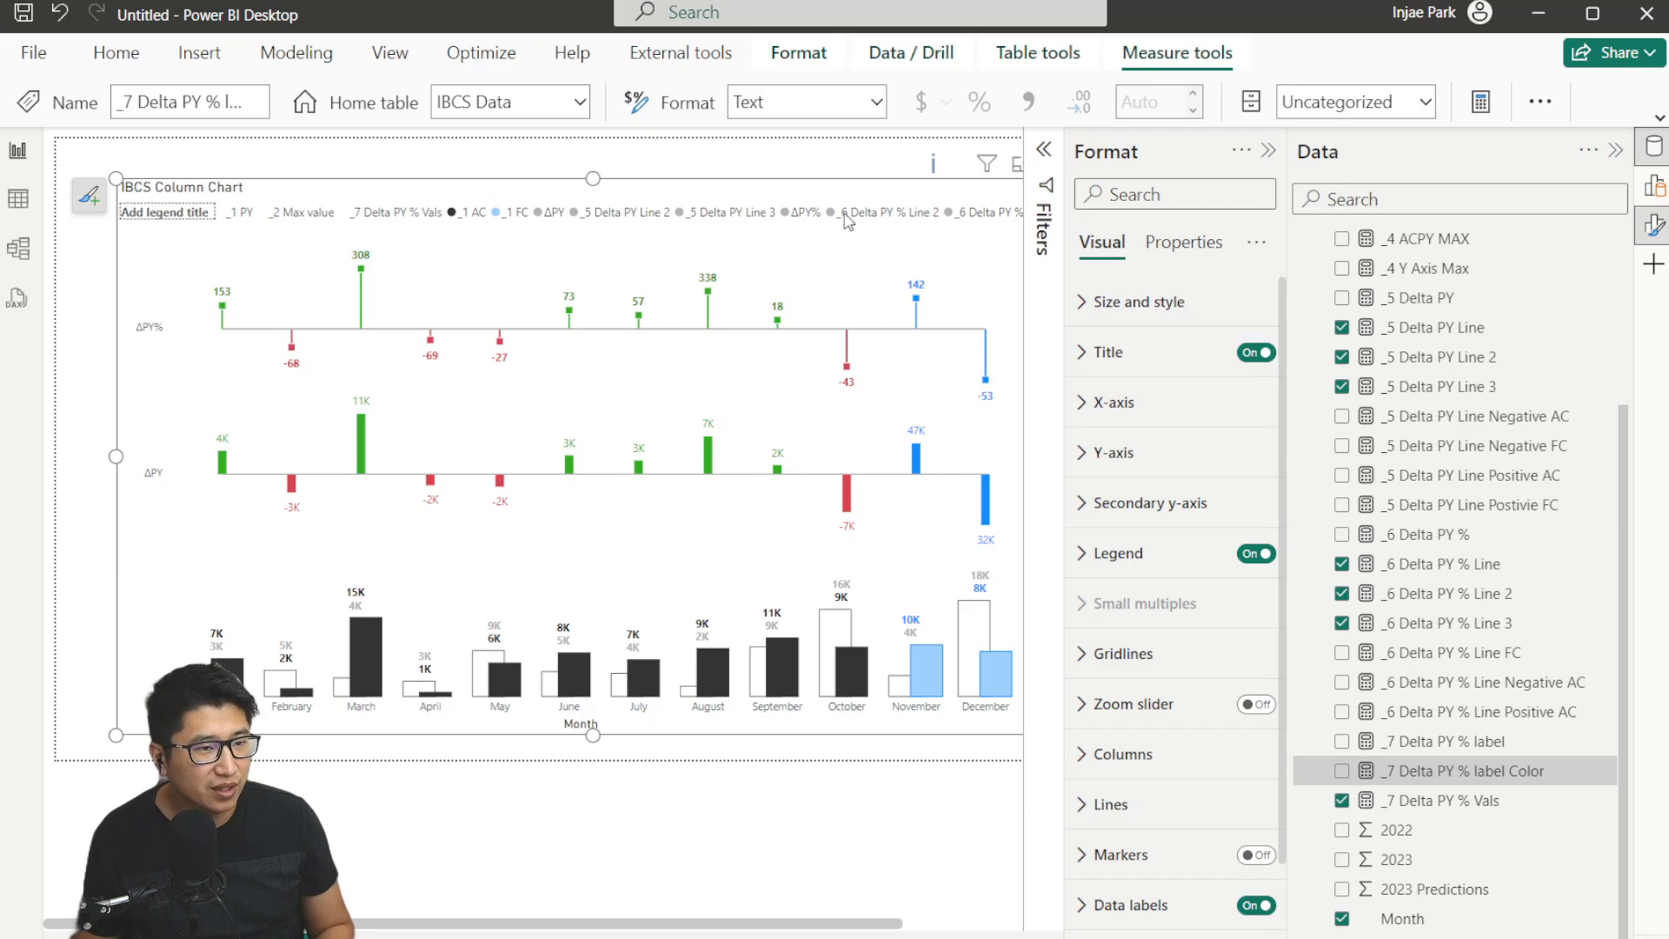
click(1146, 555)
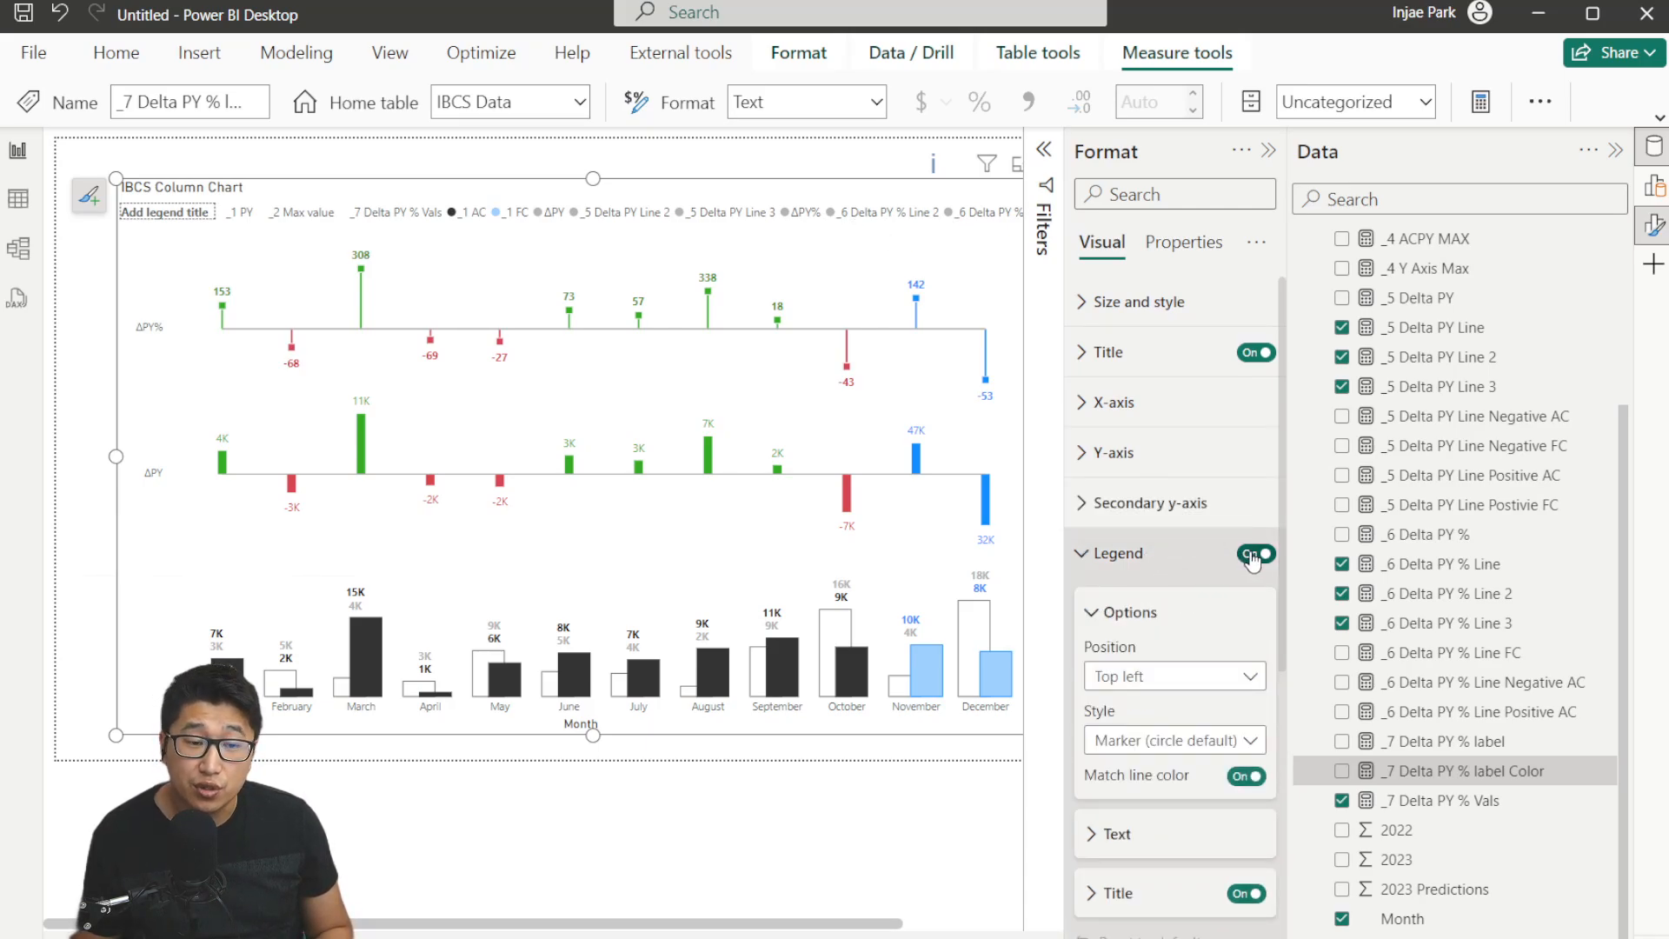
click(1252, 553)
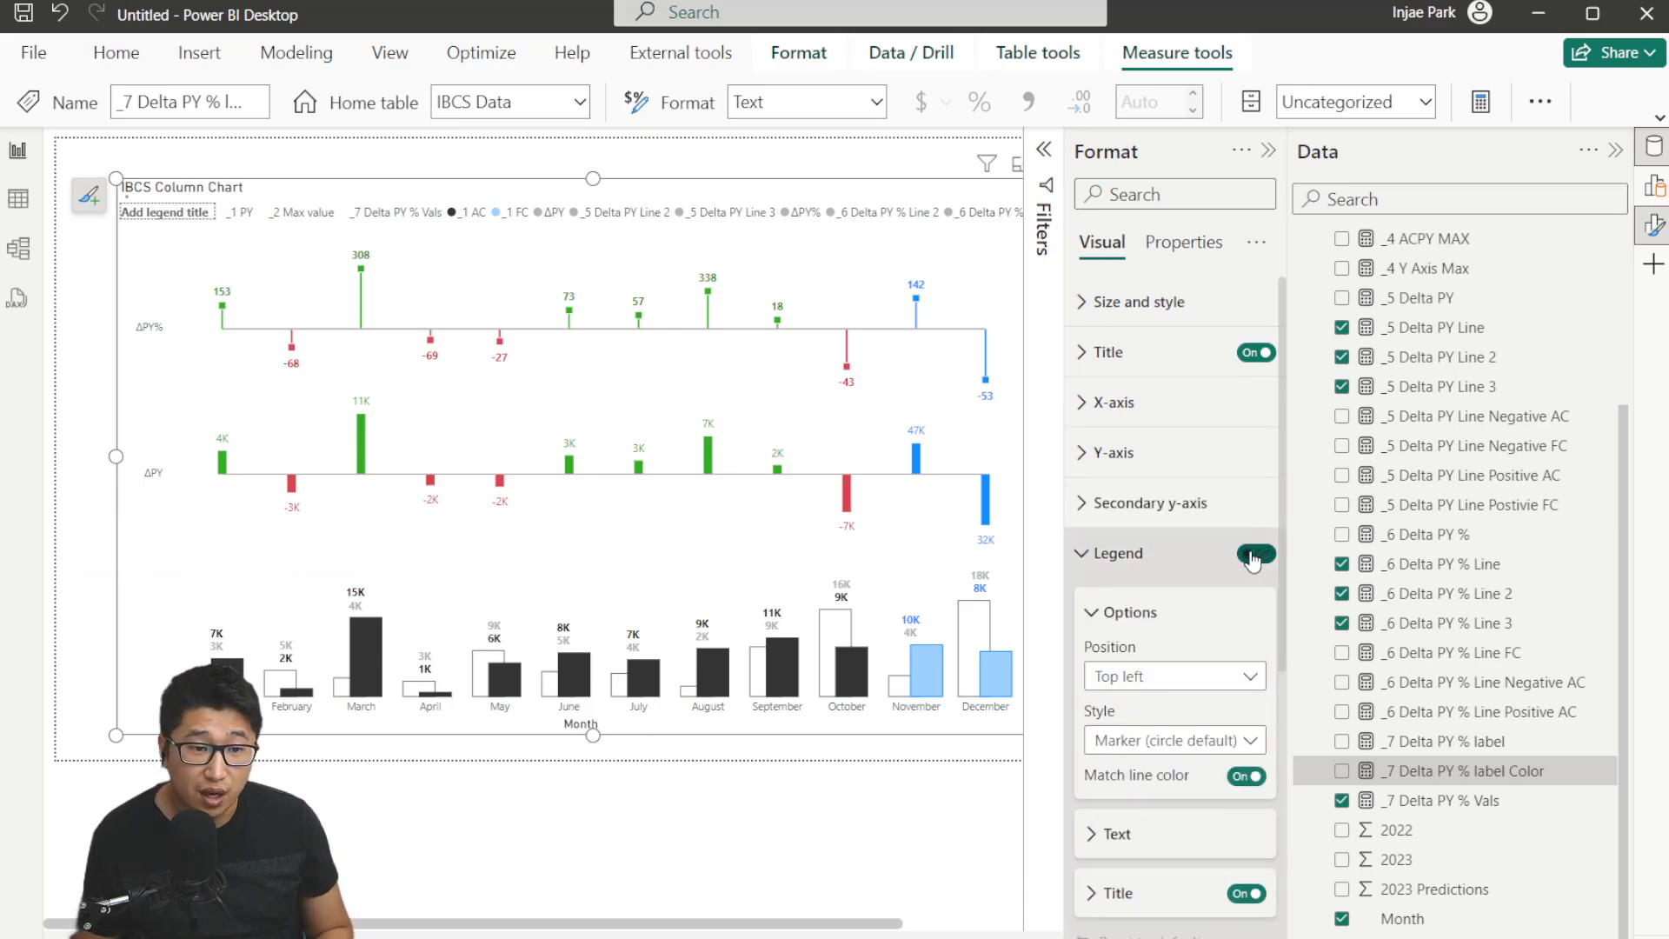
Turn on the chart subtitle and set its text to ΔPY% ΔPY.
click(1142, 353)
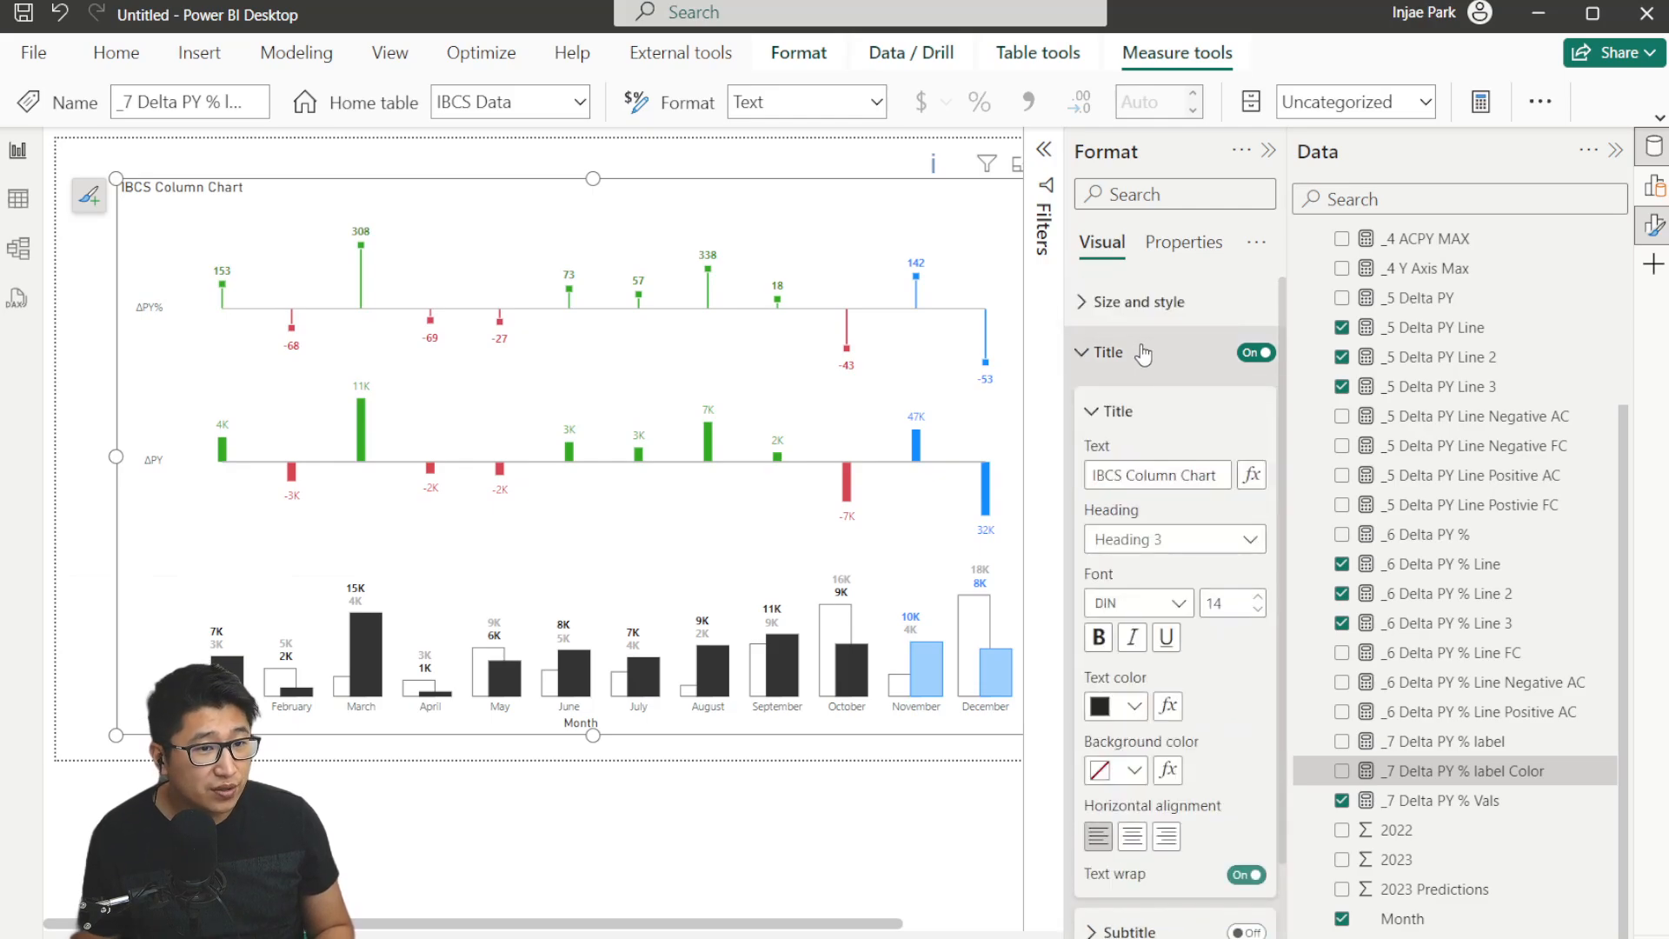
click(1121, 416)
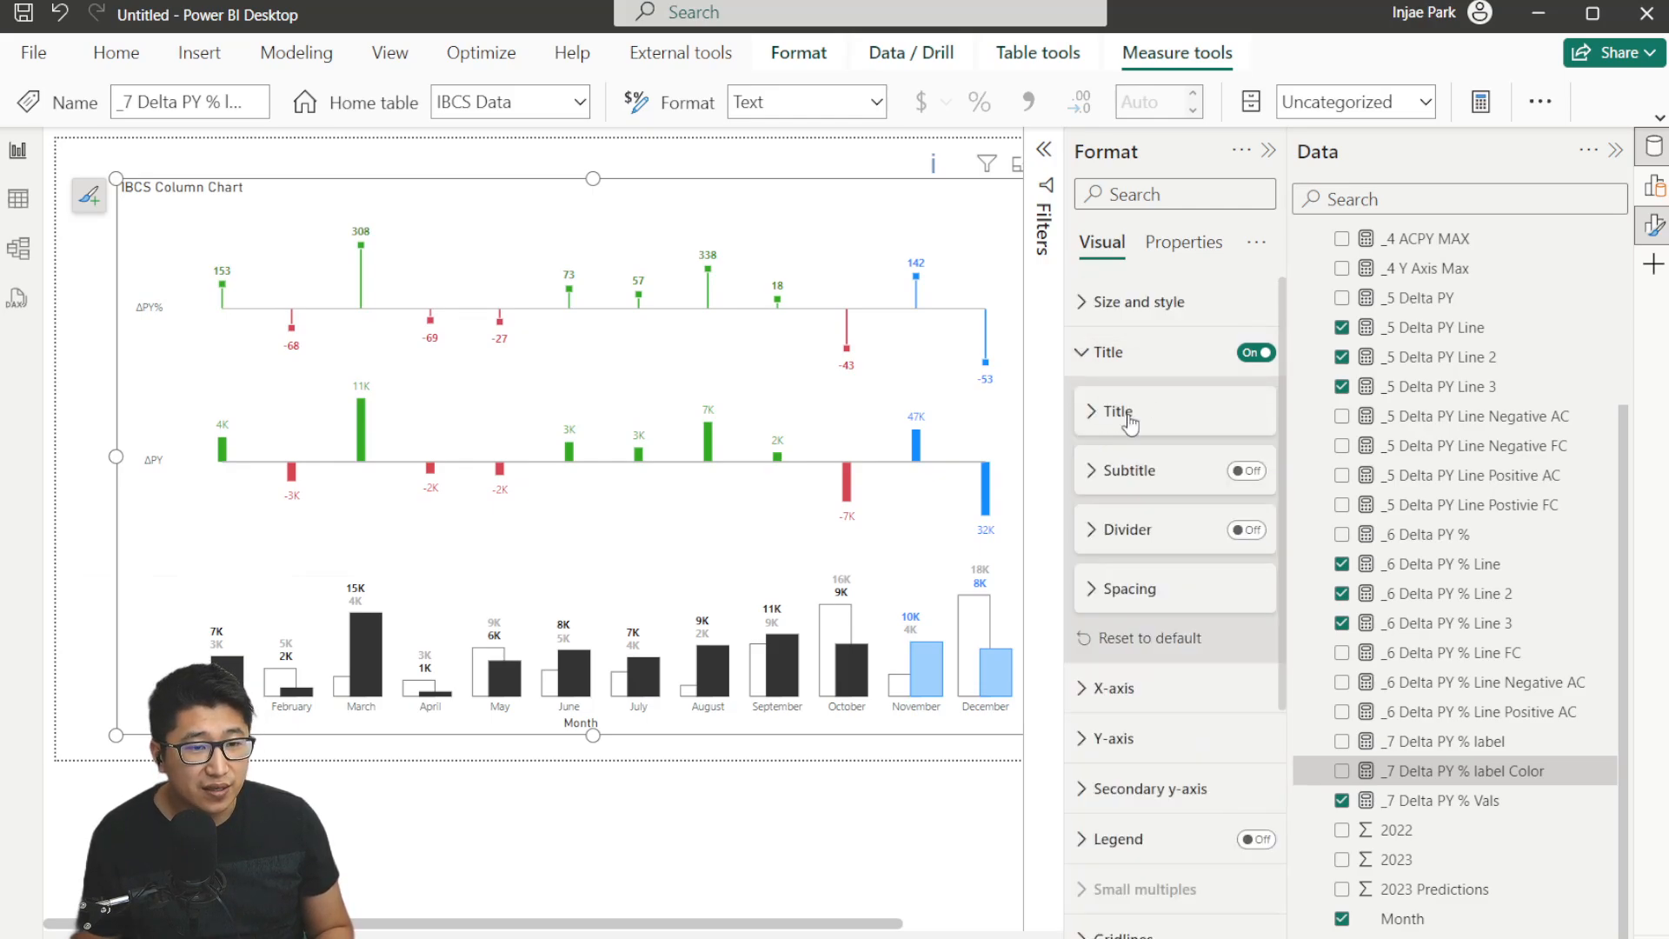
click(1252, 471)
click(1114, 470)
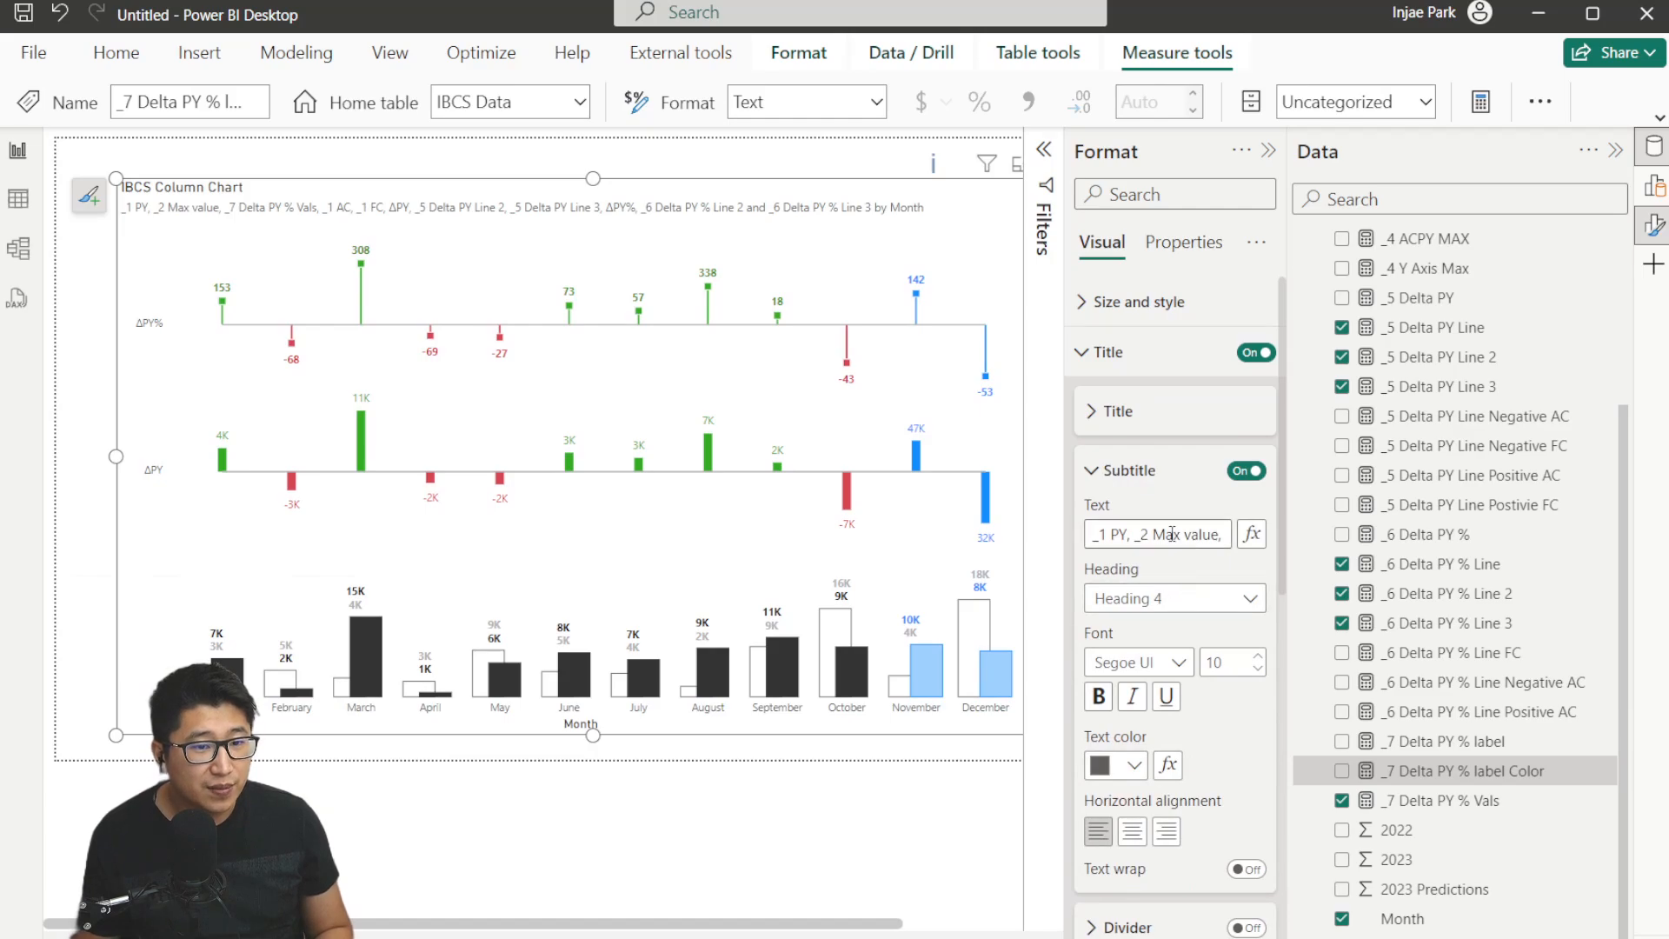
click(1170, 532)
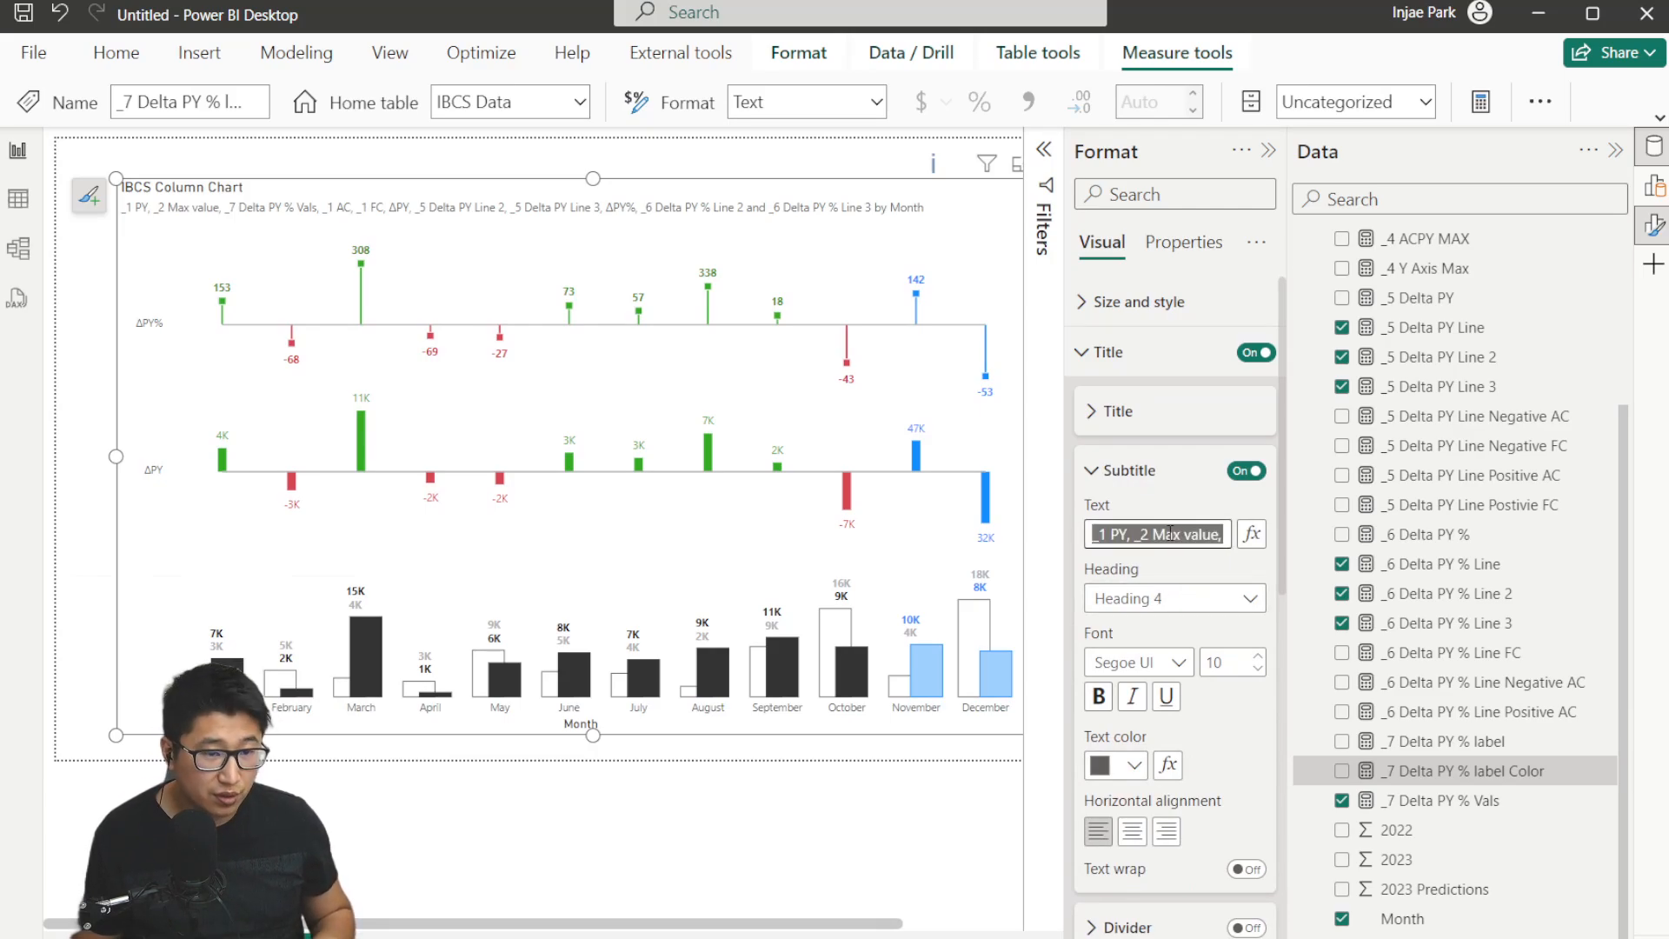
text(ΔPY)
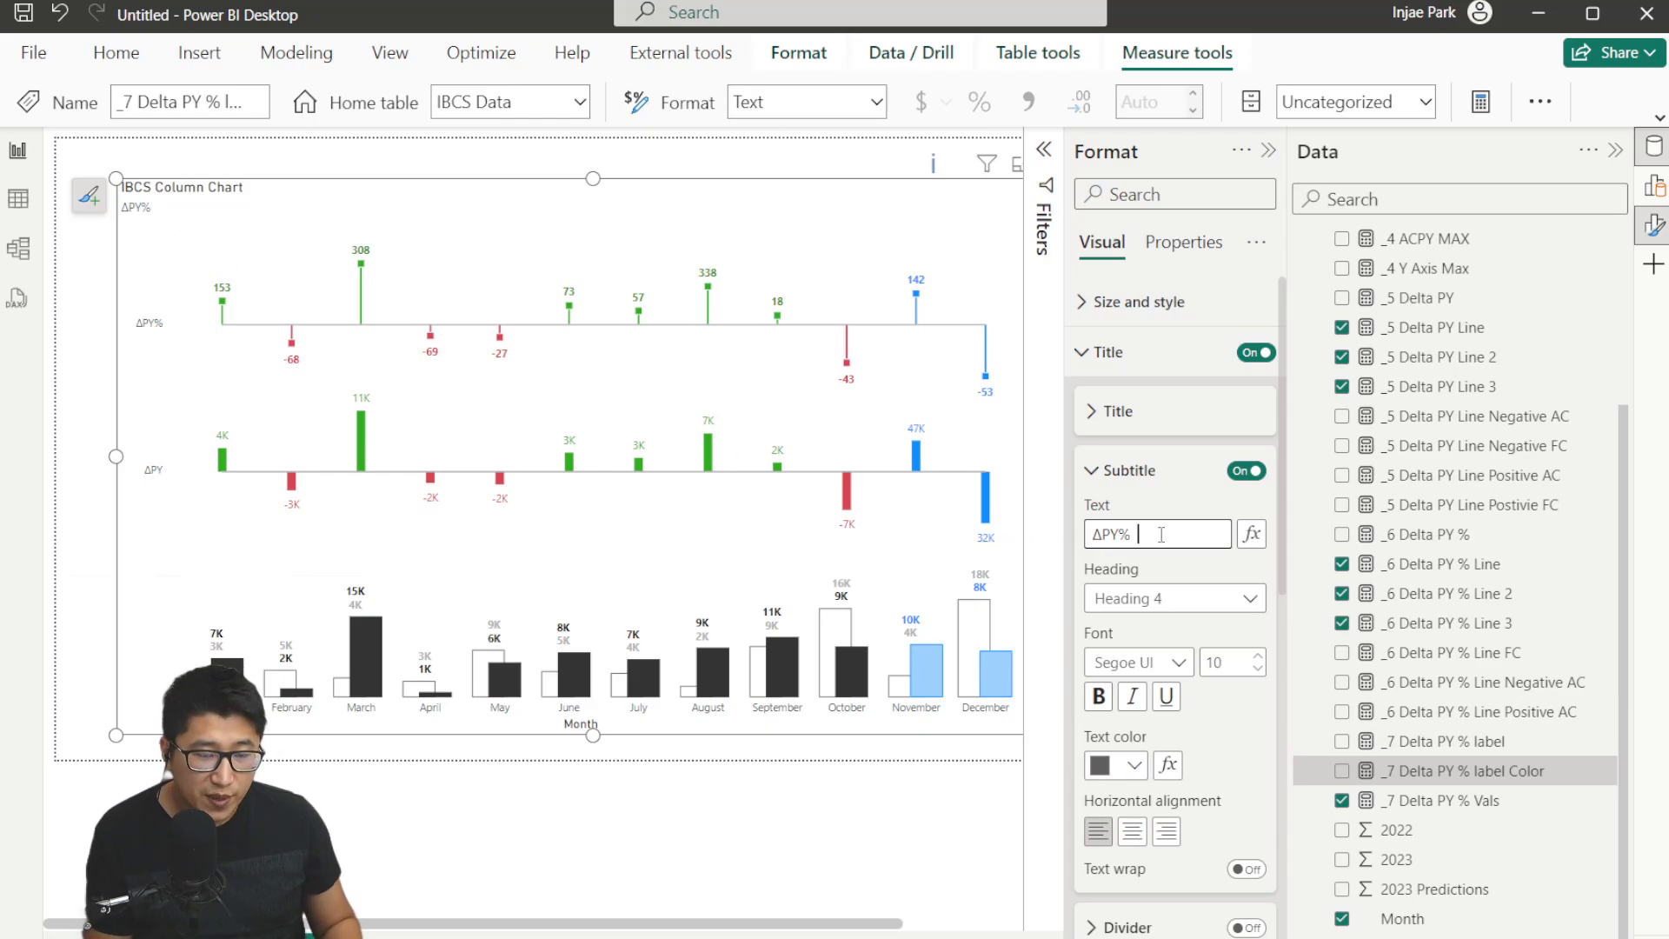
text(%)
text(ΔPY)
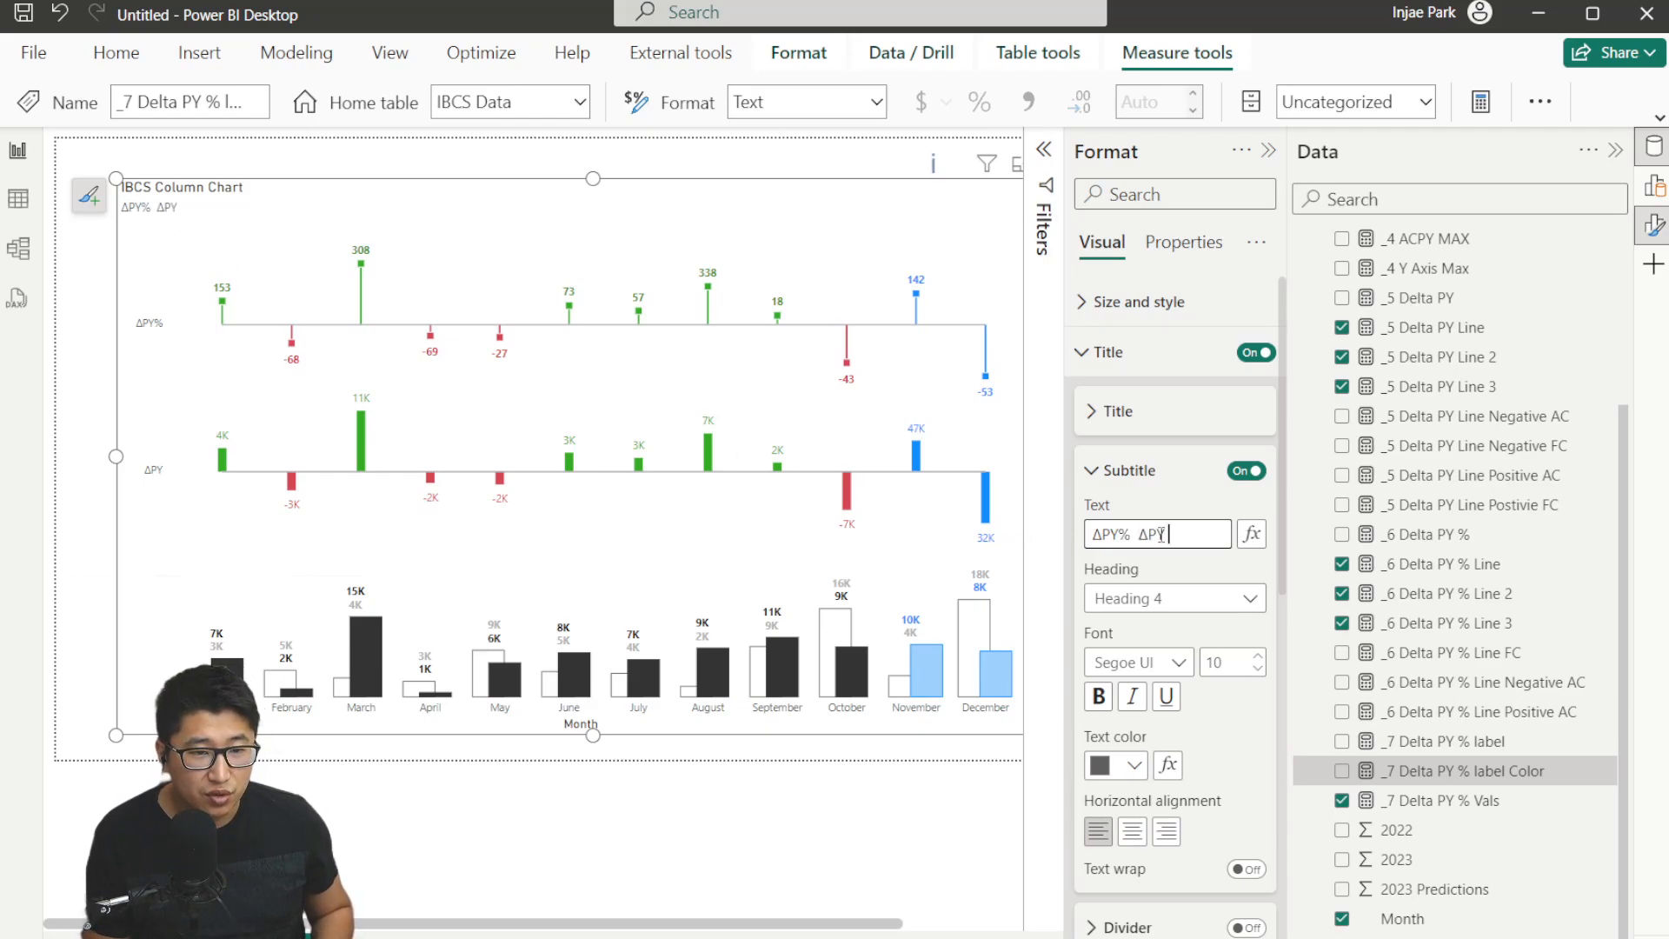
Insert blue, white and black circle emoji symbols at the end of the subtitle as a custom legend.
key(super+period)
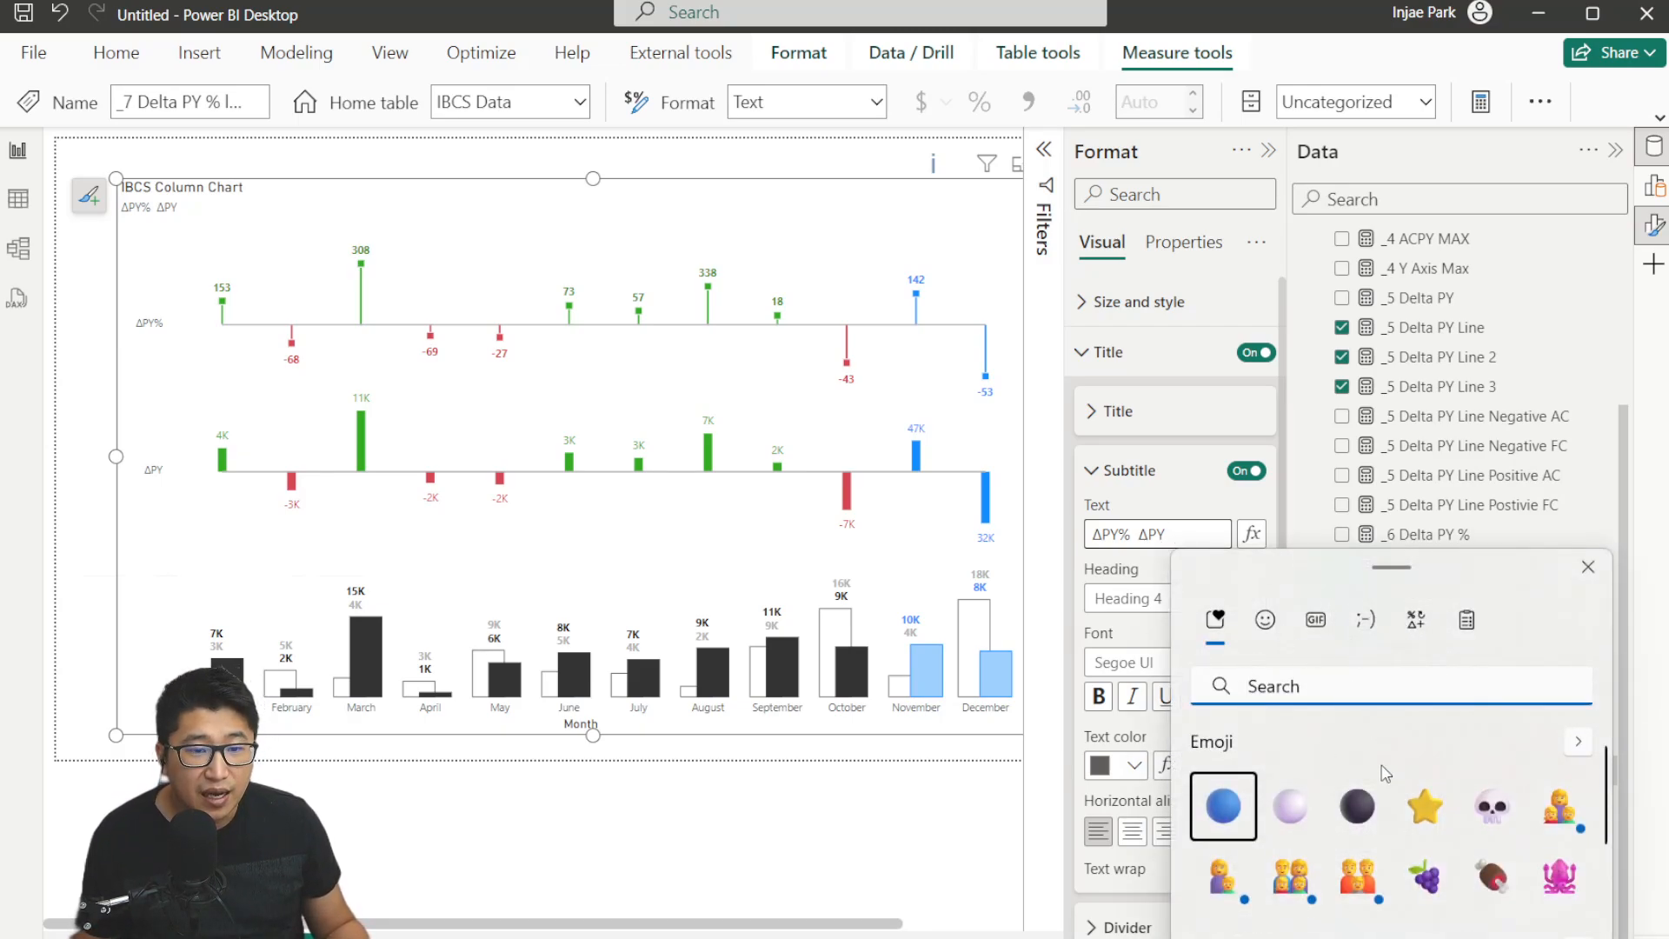
click(1266, 620)
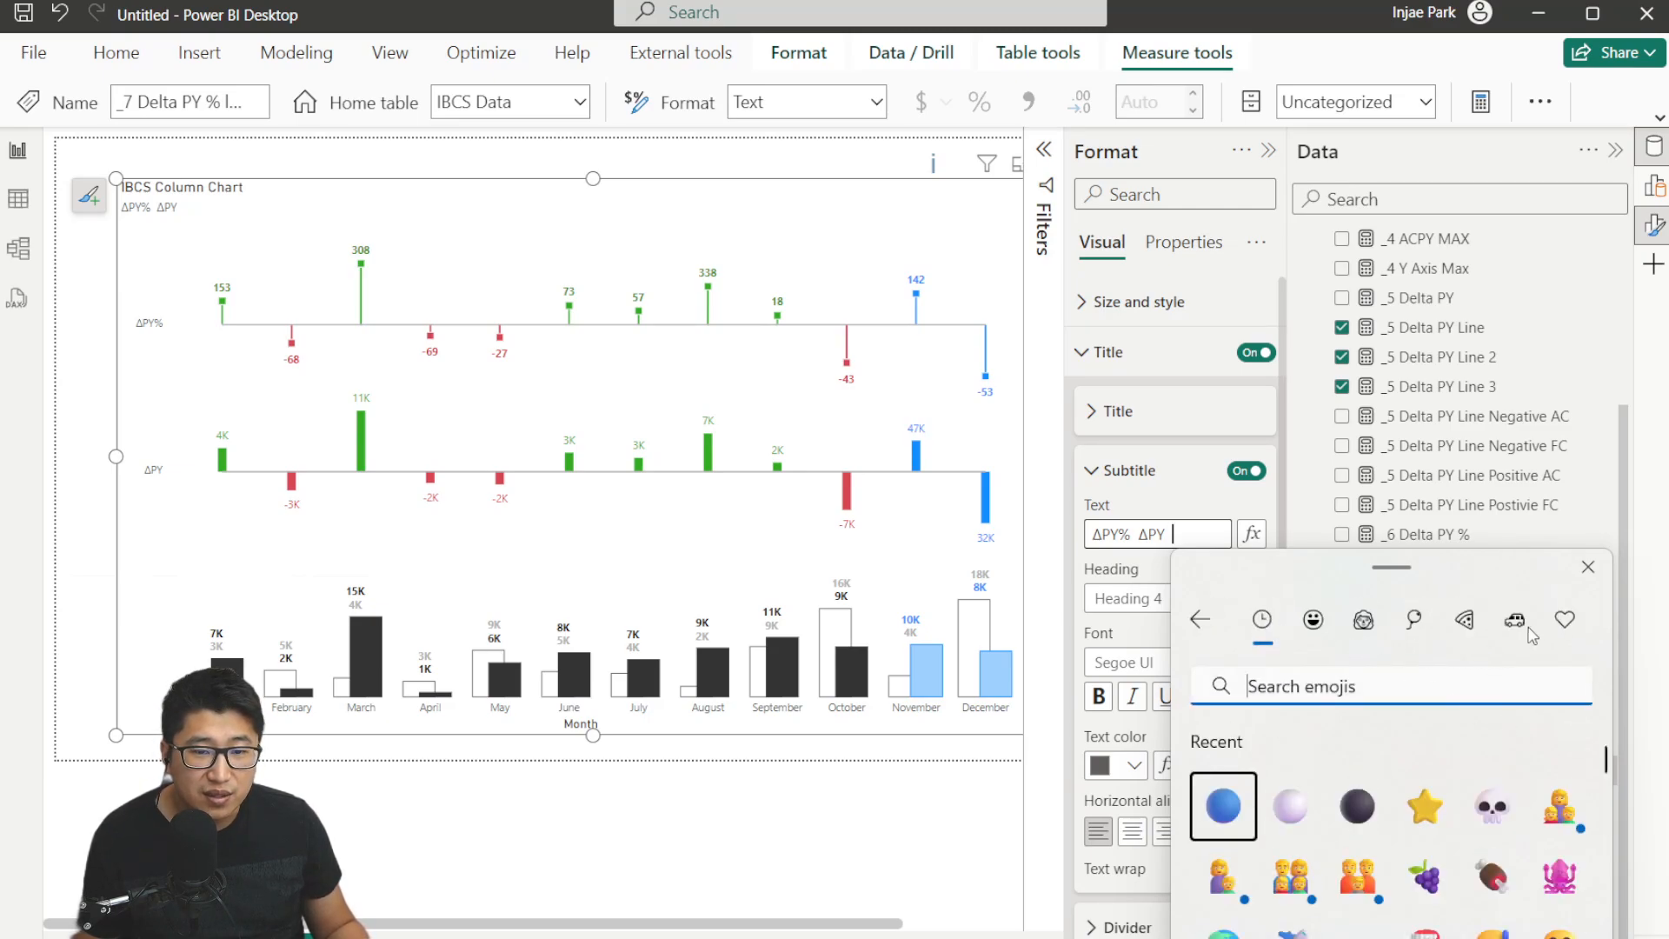
click(1565, 619)
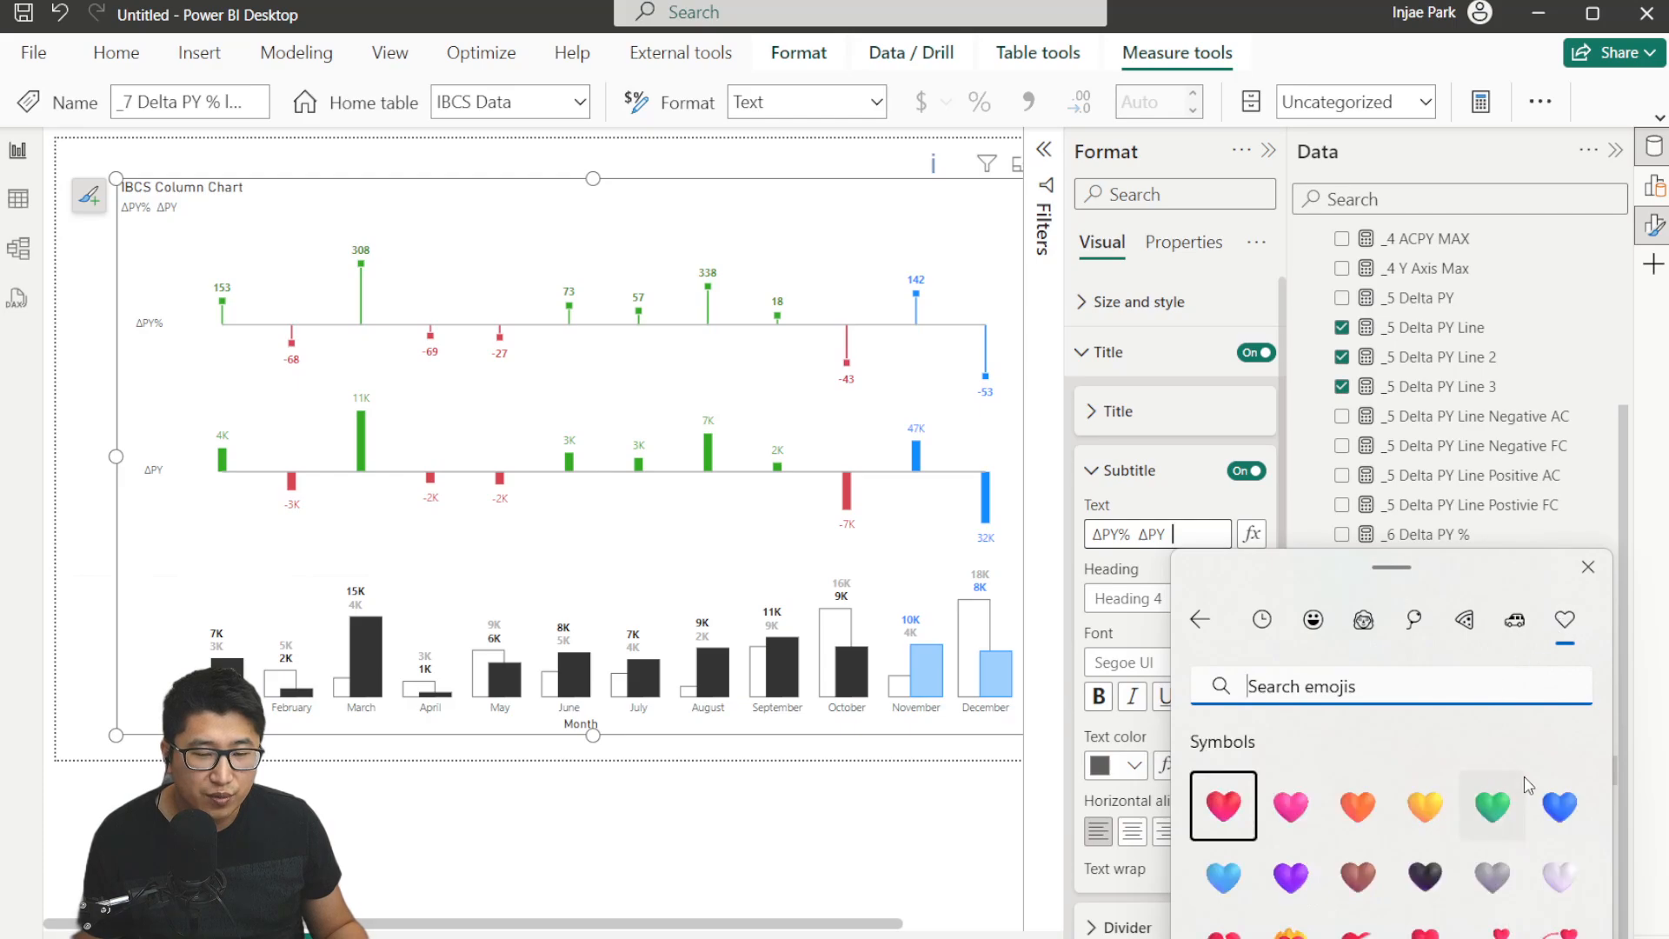
scroll(1517, 795, down, 10)
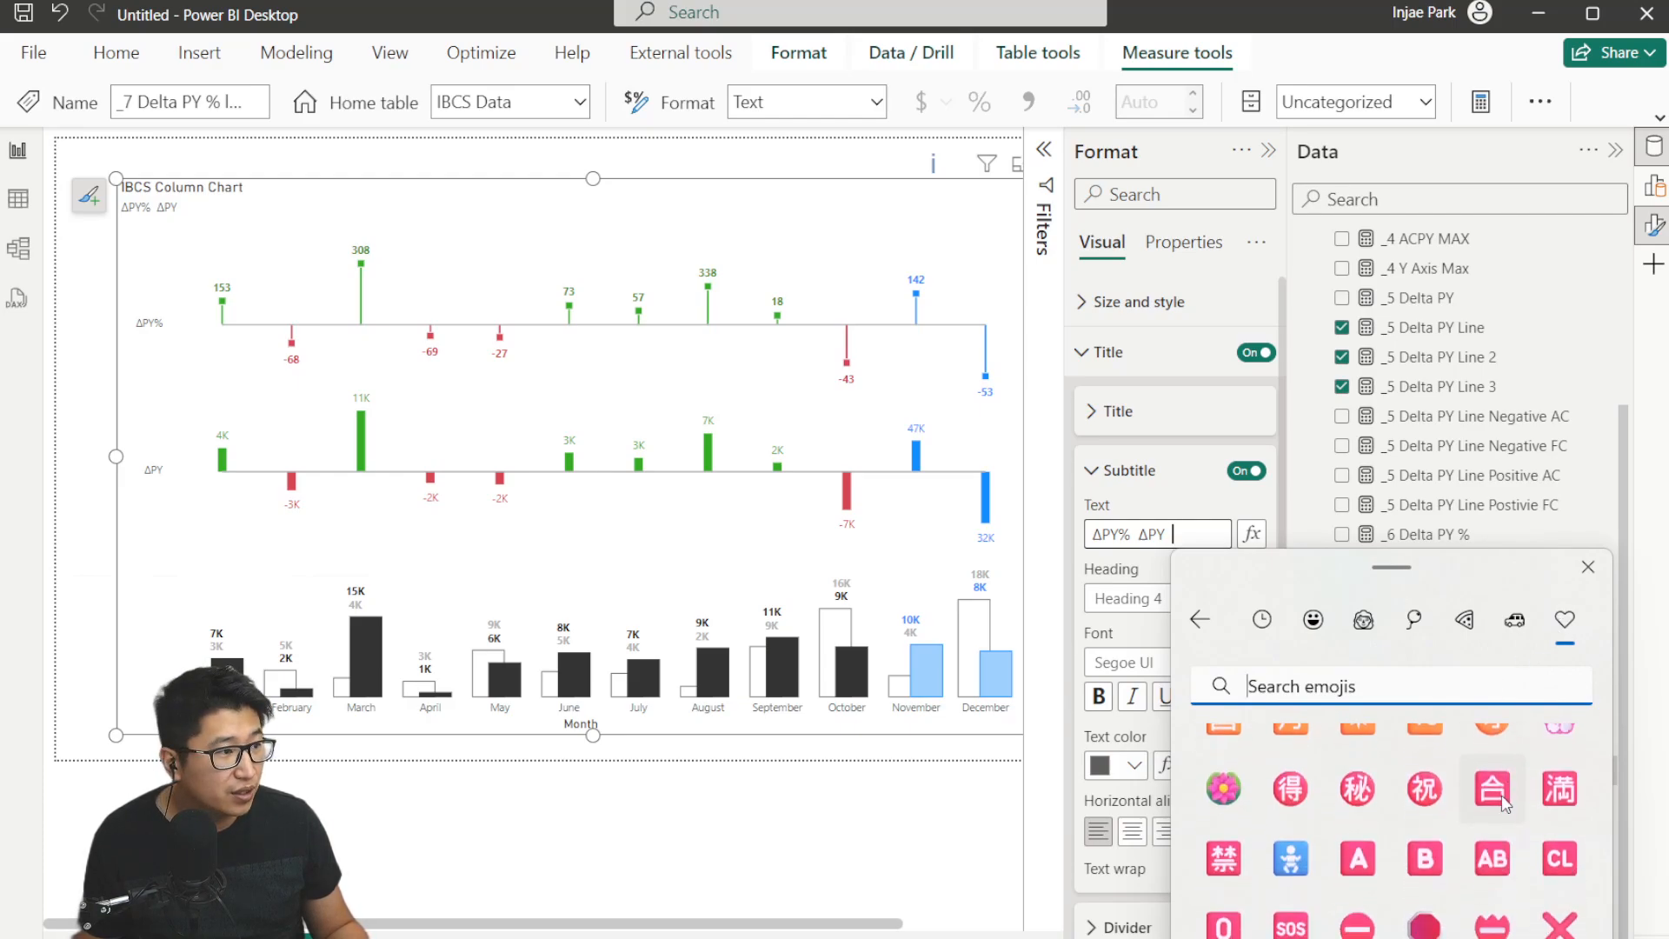
scroll(1505, 804, down, 10)
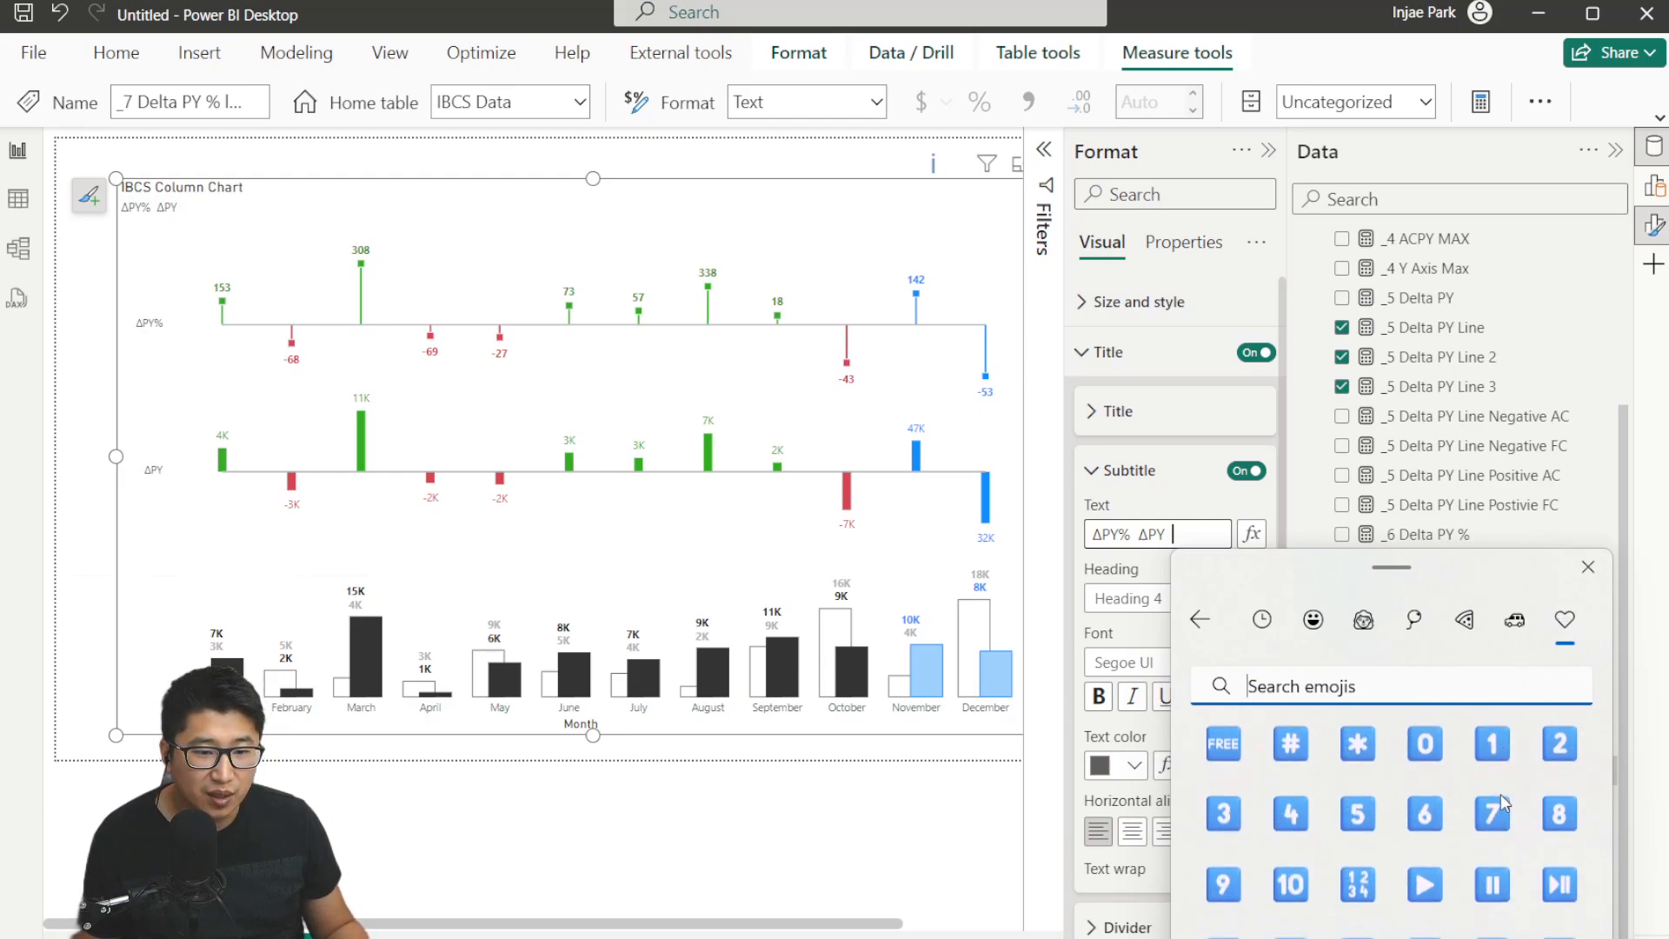
scroll(1504, 804, down, 10)
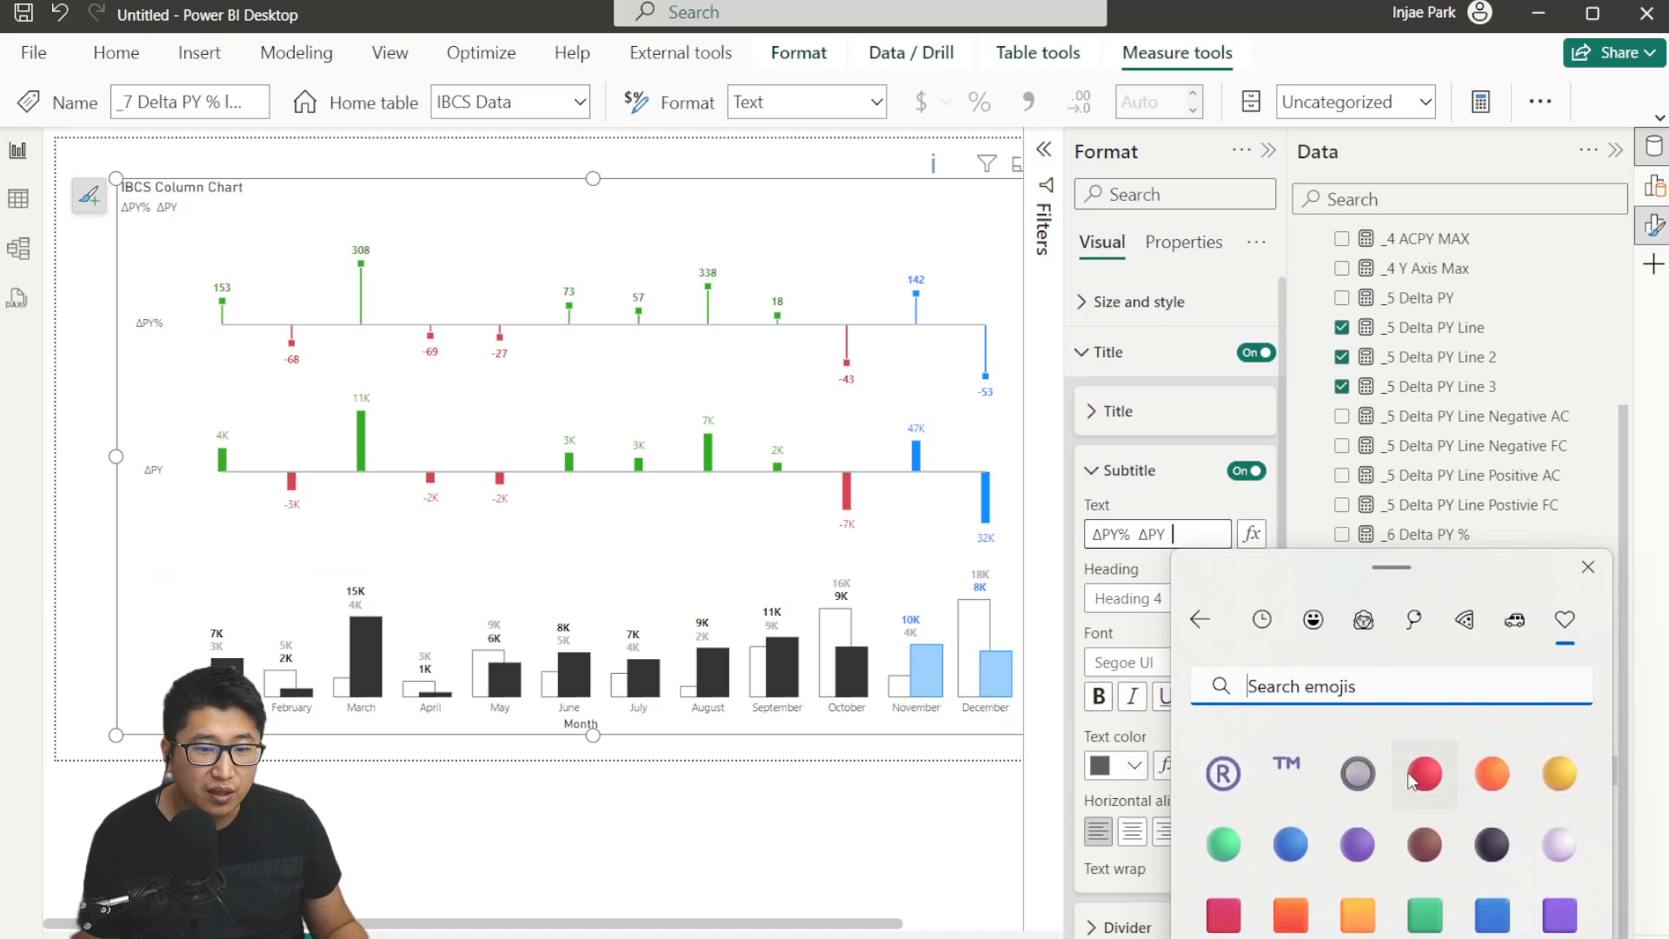
scroll(1505, 828, down, 1)
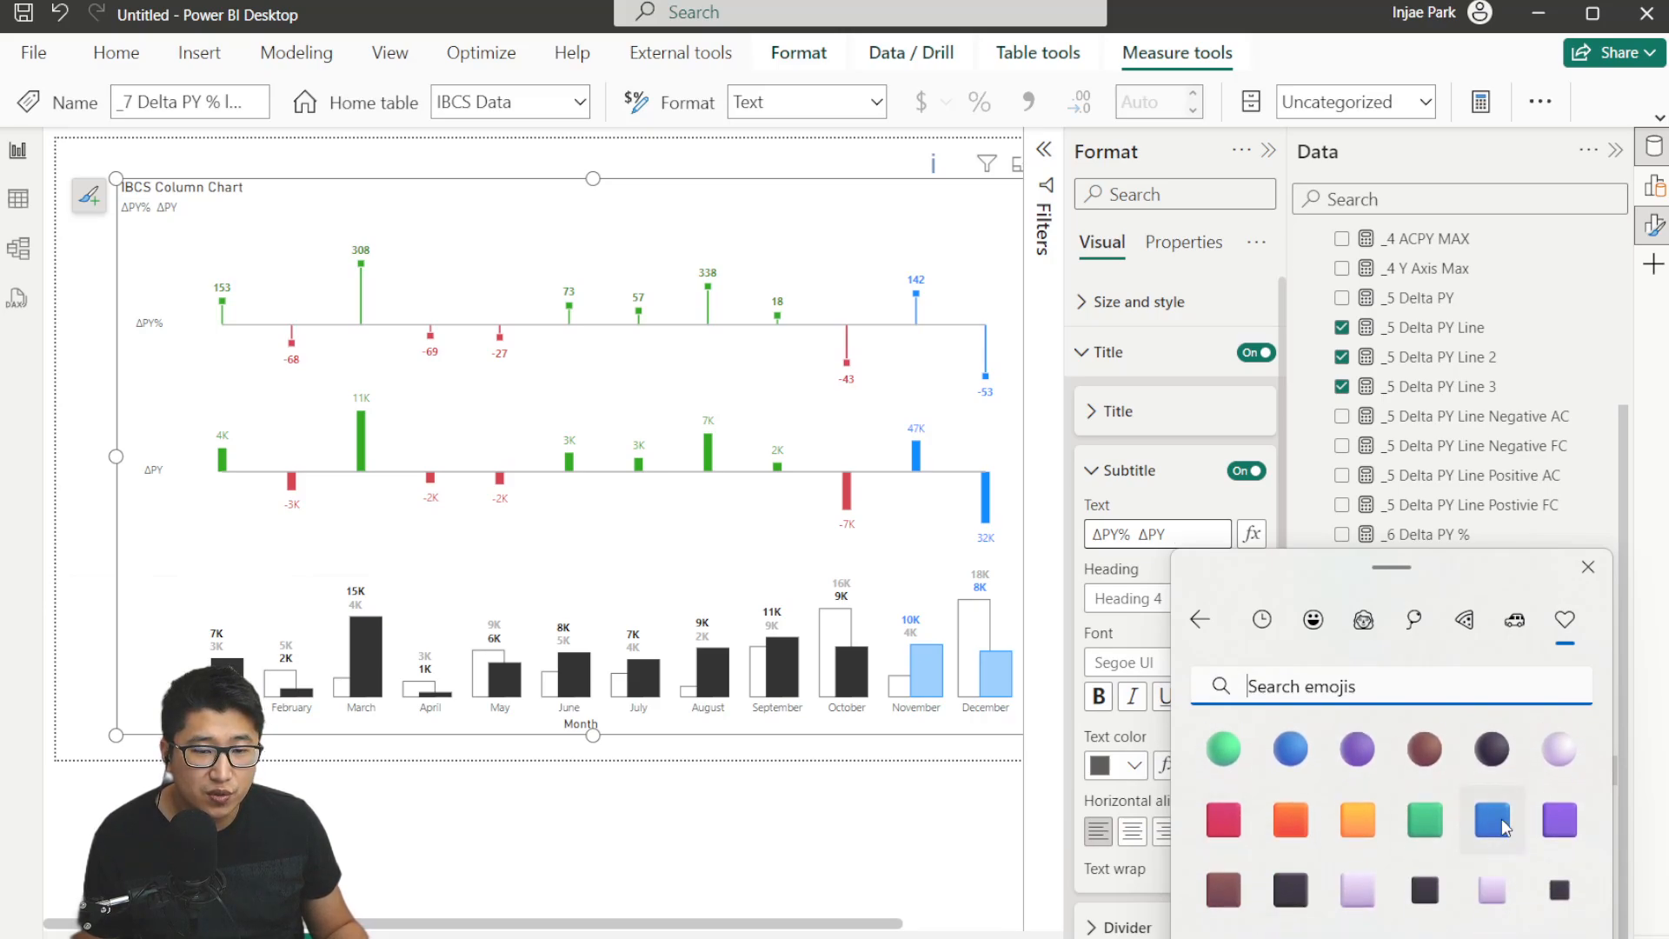
scroll(1505, 828, up, 2)
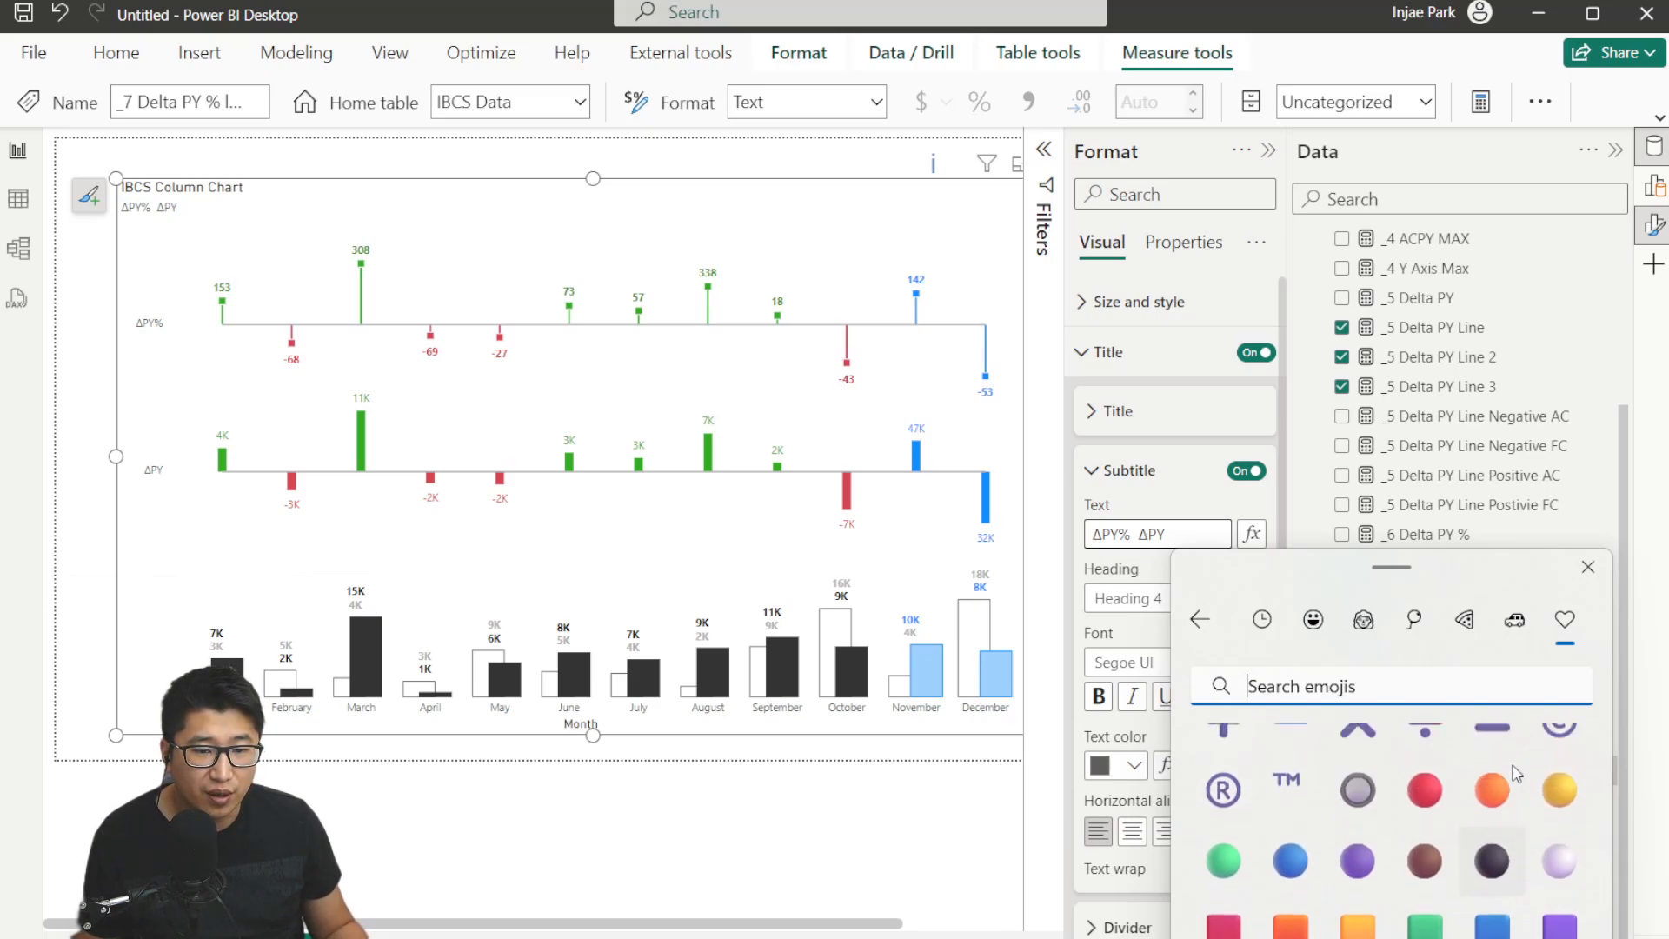
click(1265, 622)
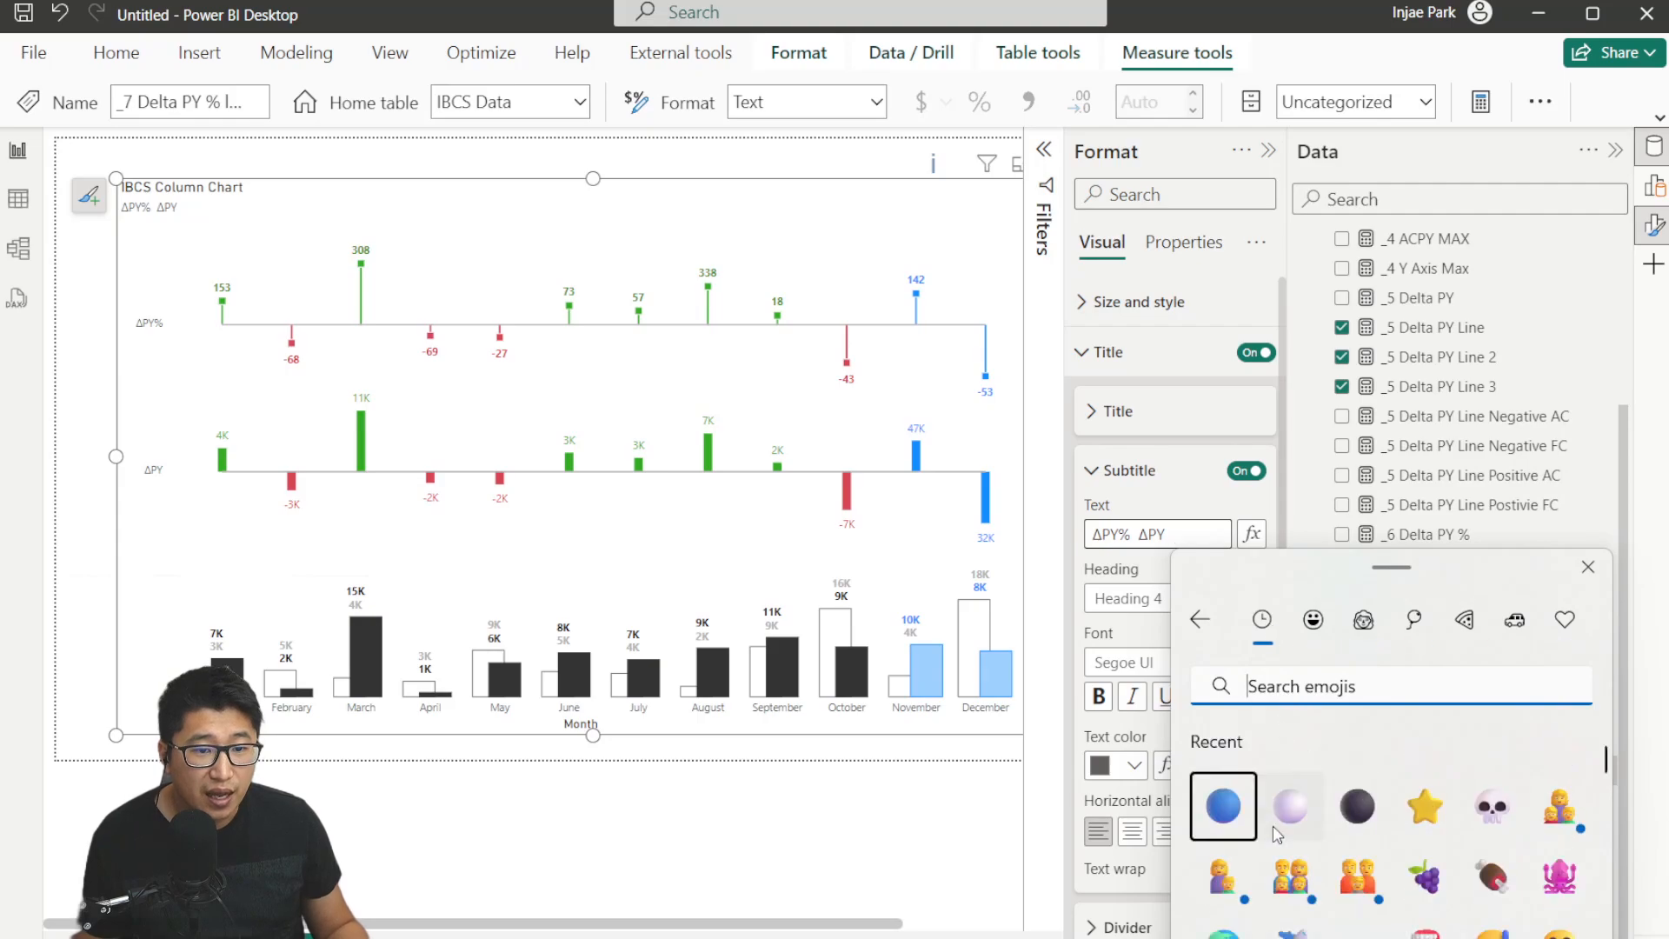
click(1223, 806)
click(1290, 806)
click(1357, 806)
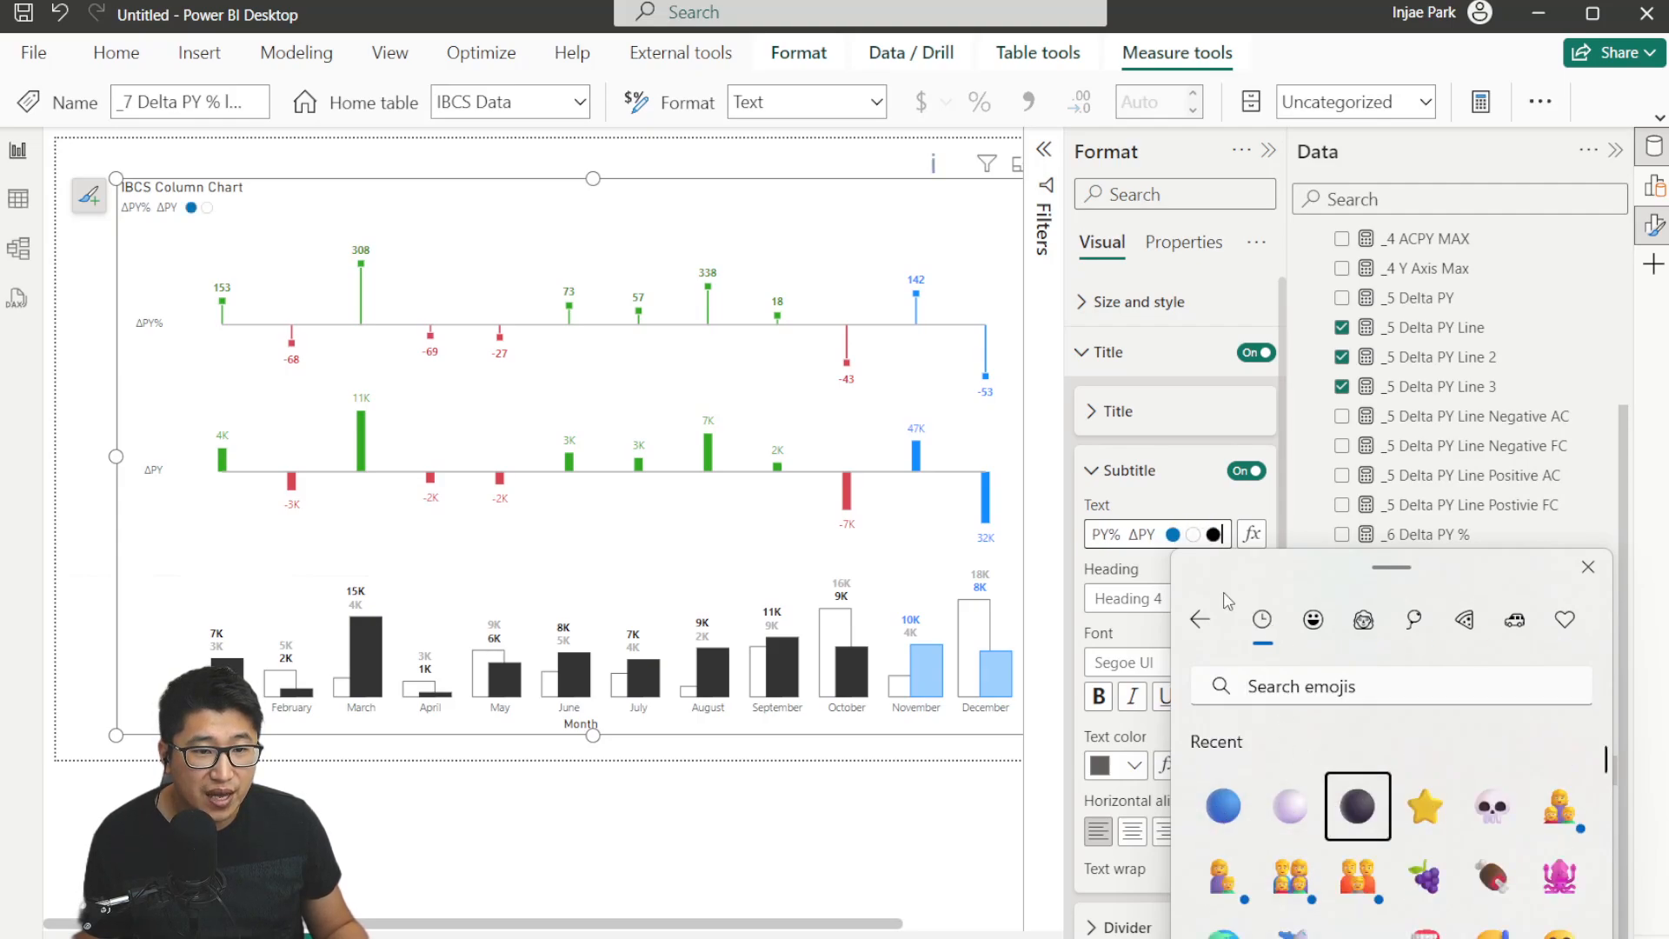
Add the labels Forecast, Past Year and Actuals after the blue, white and black circle emojis in the subtitle.
click(1182, 528)
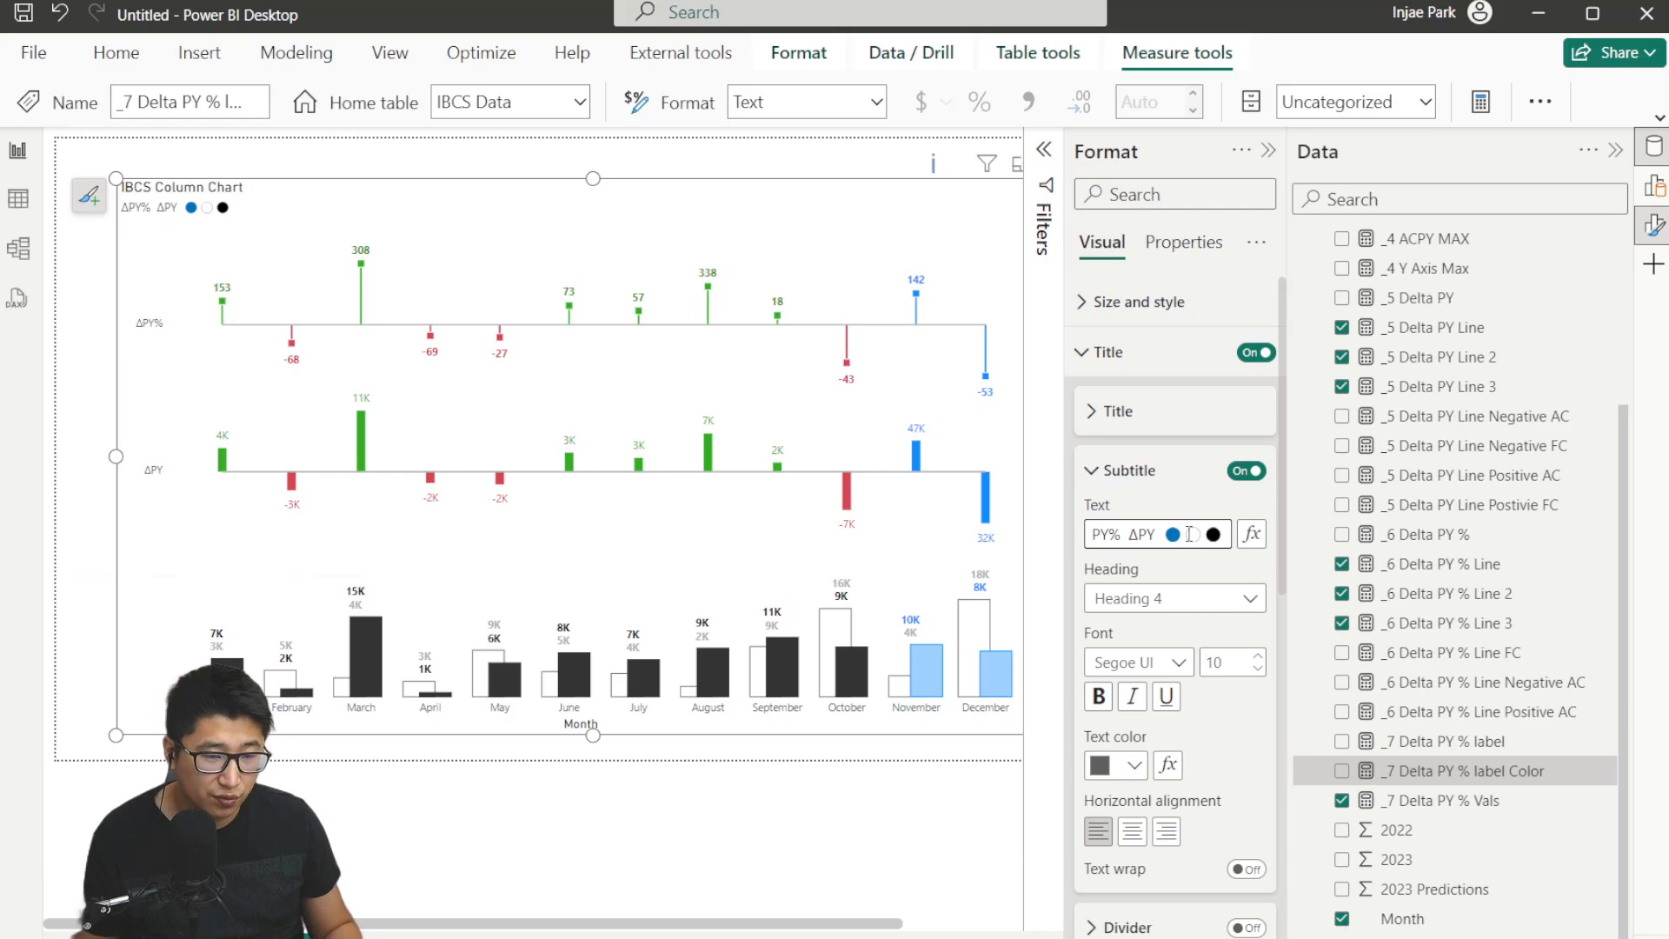
text(Forec)
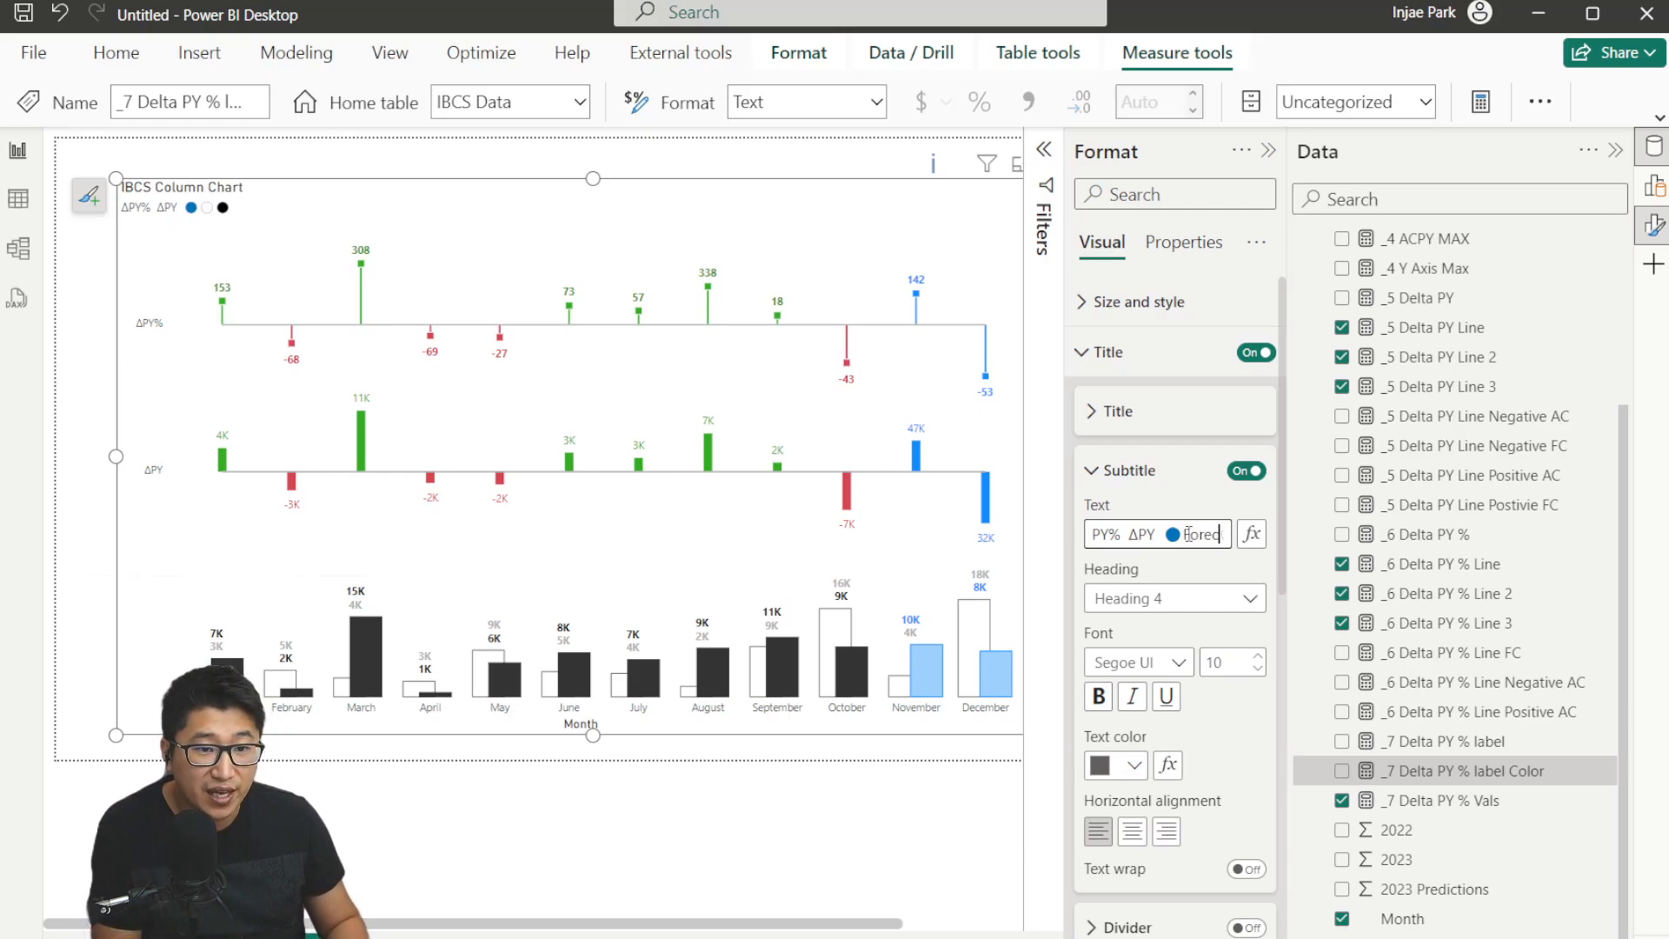
text(ast )
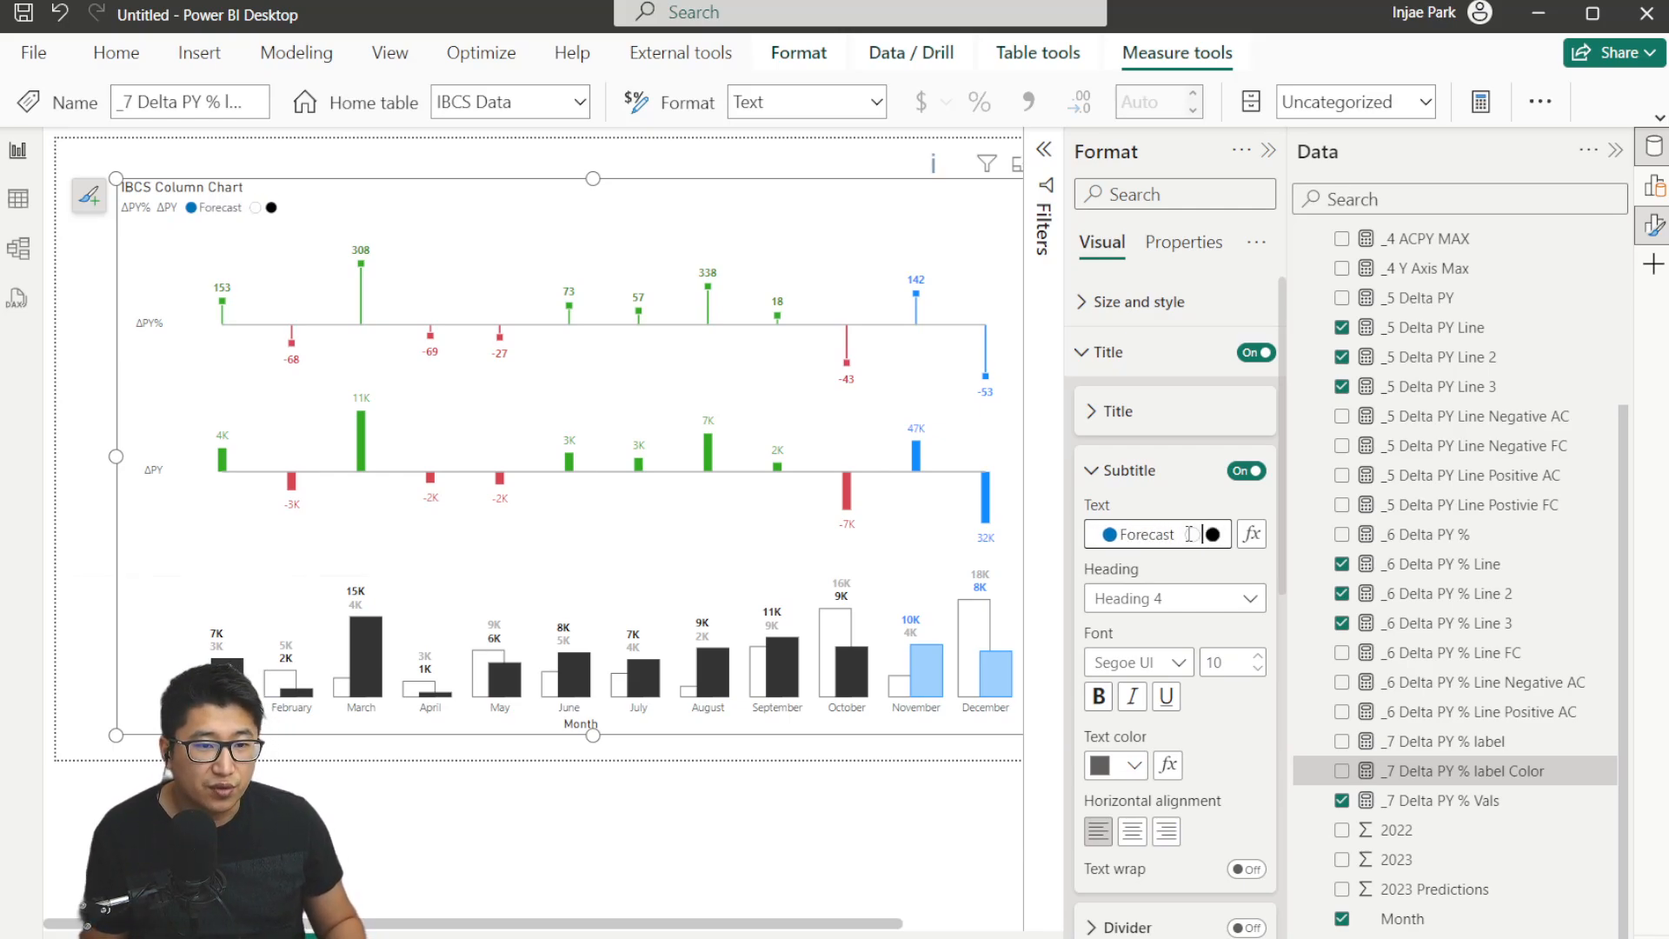
text(P)
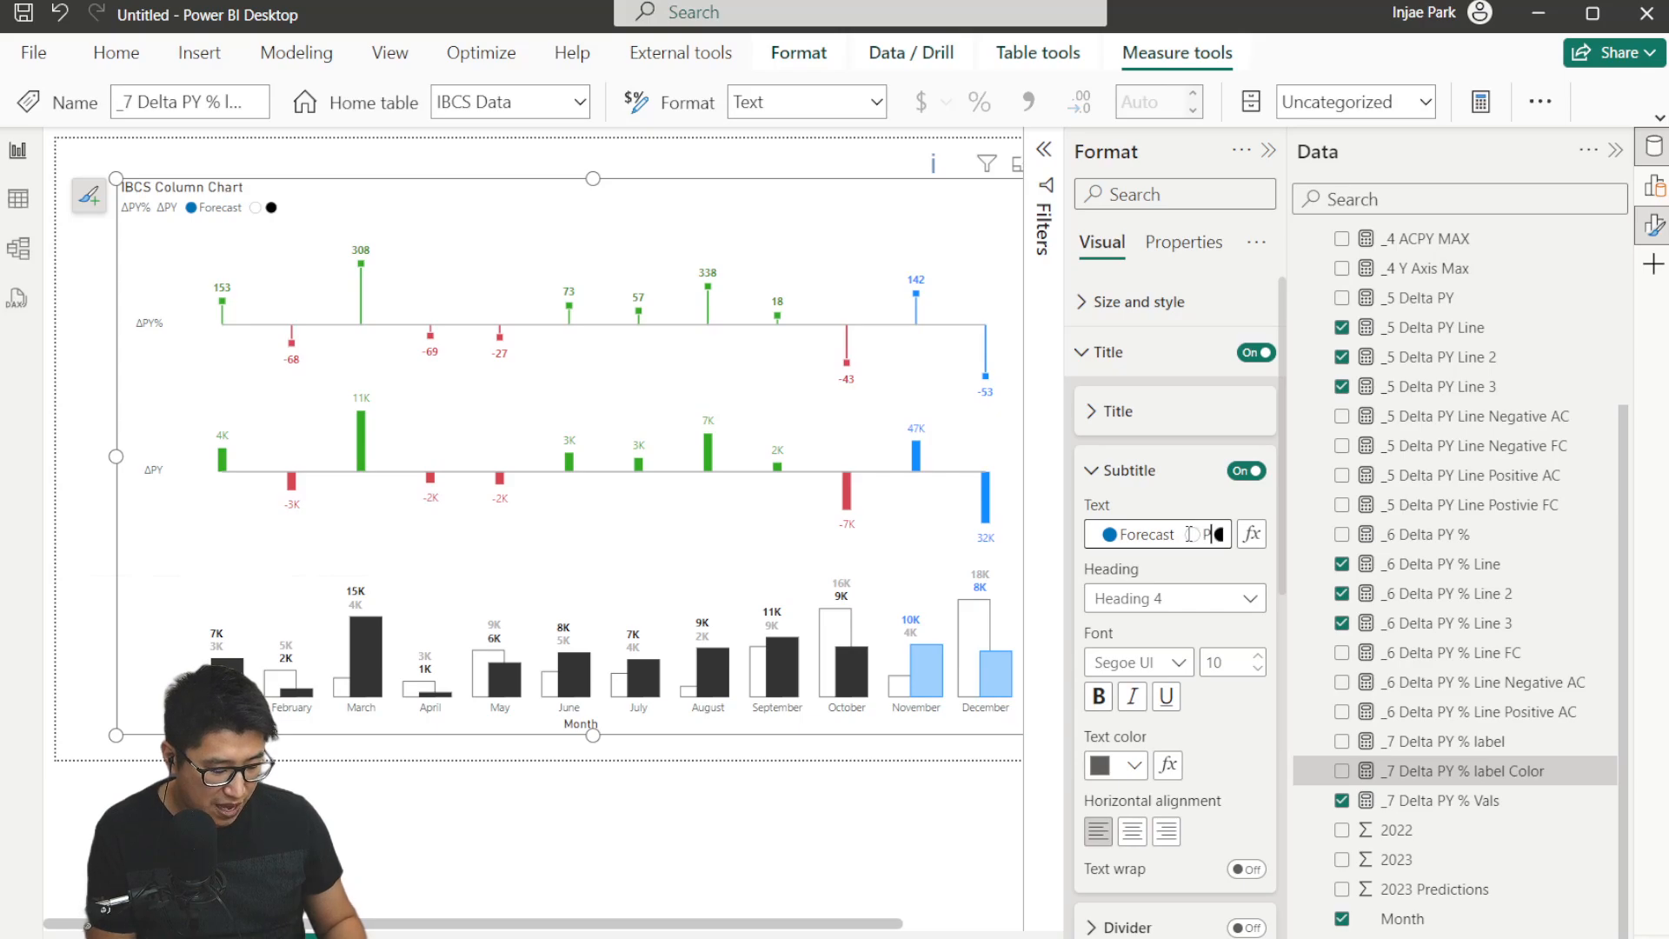
text(ast Year)
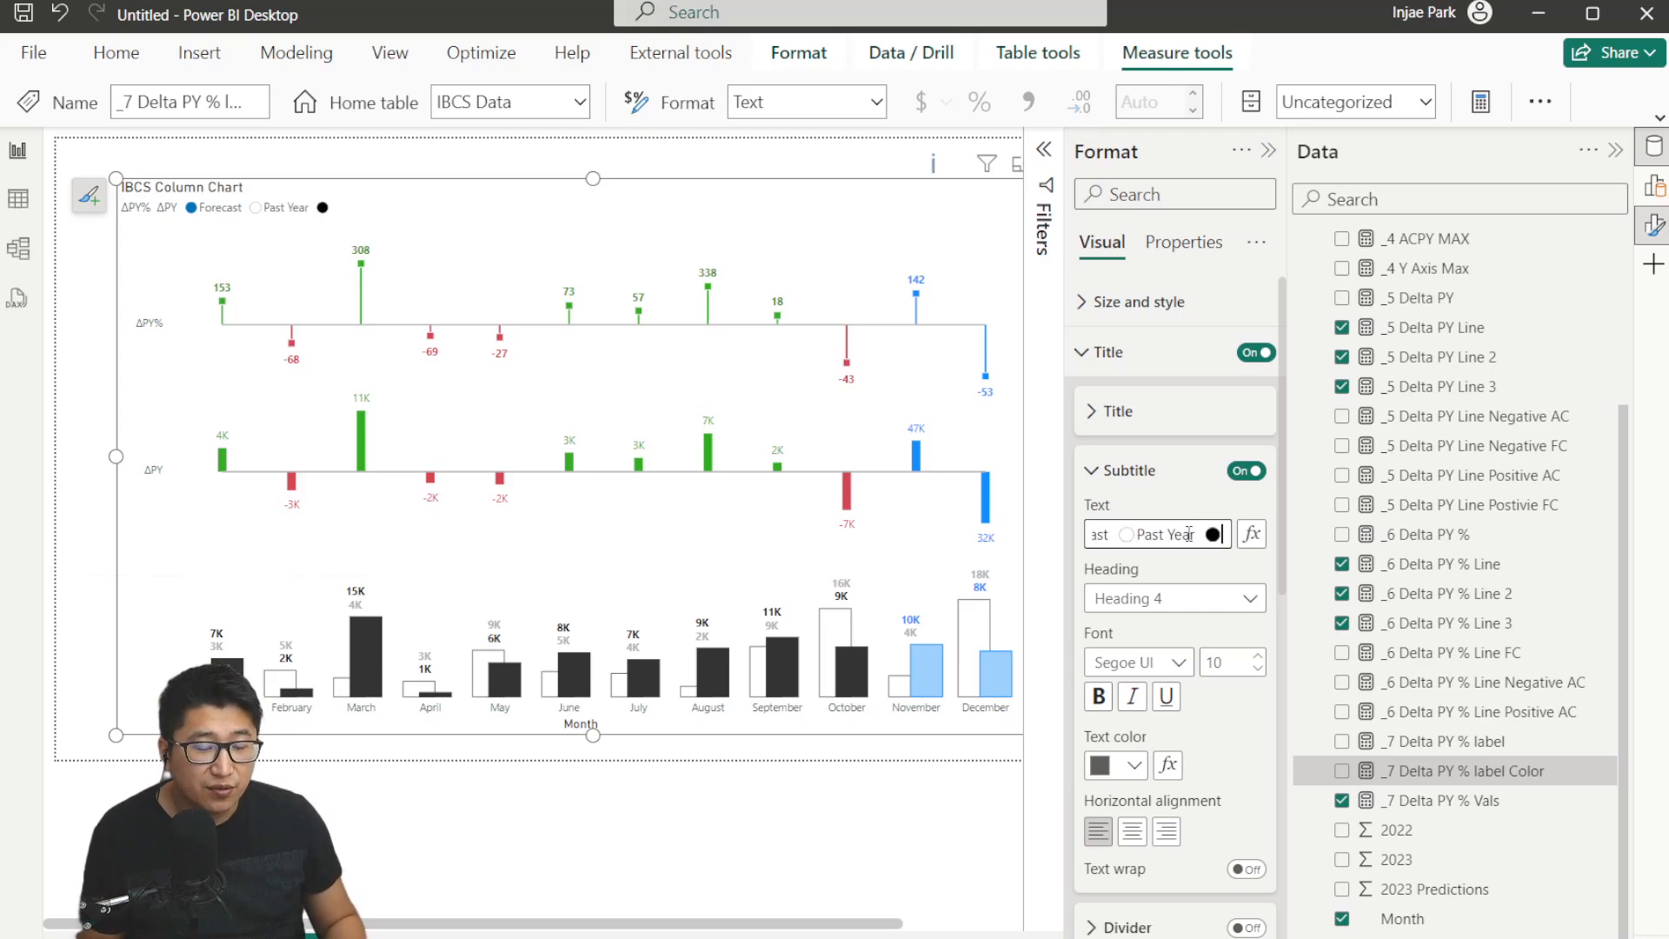
text( Actuals)
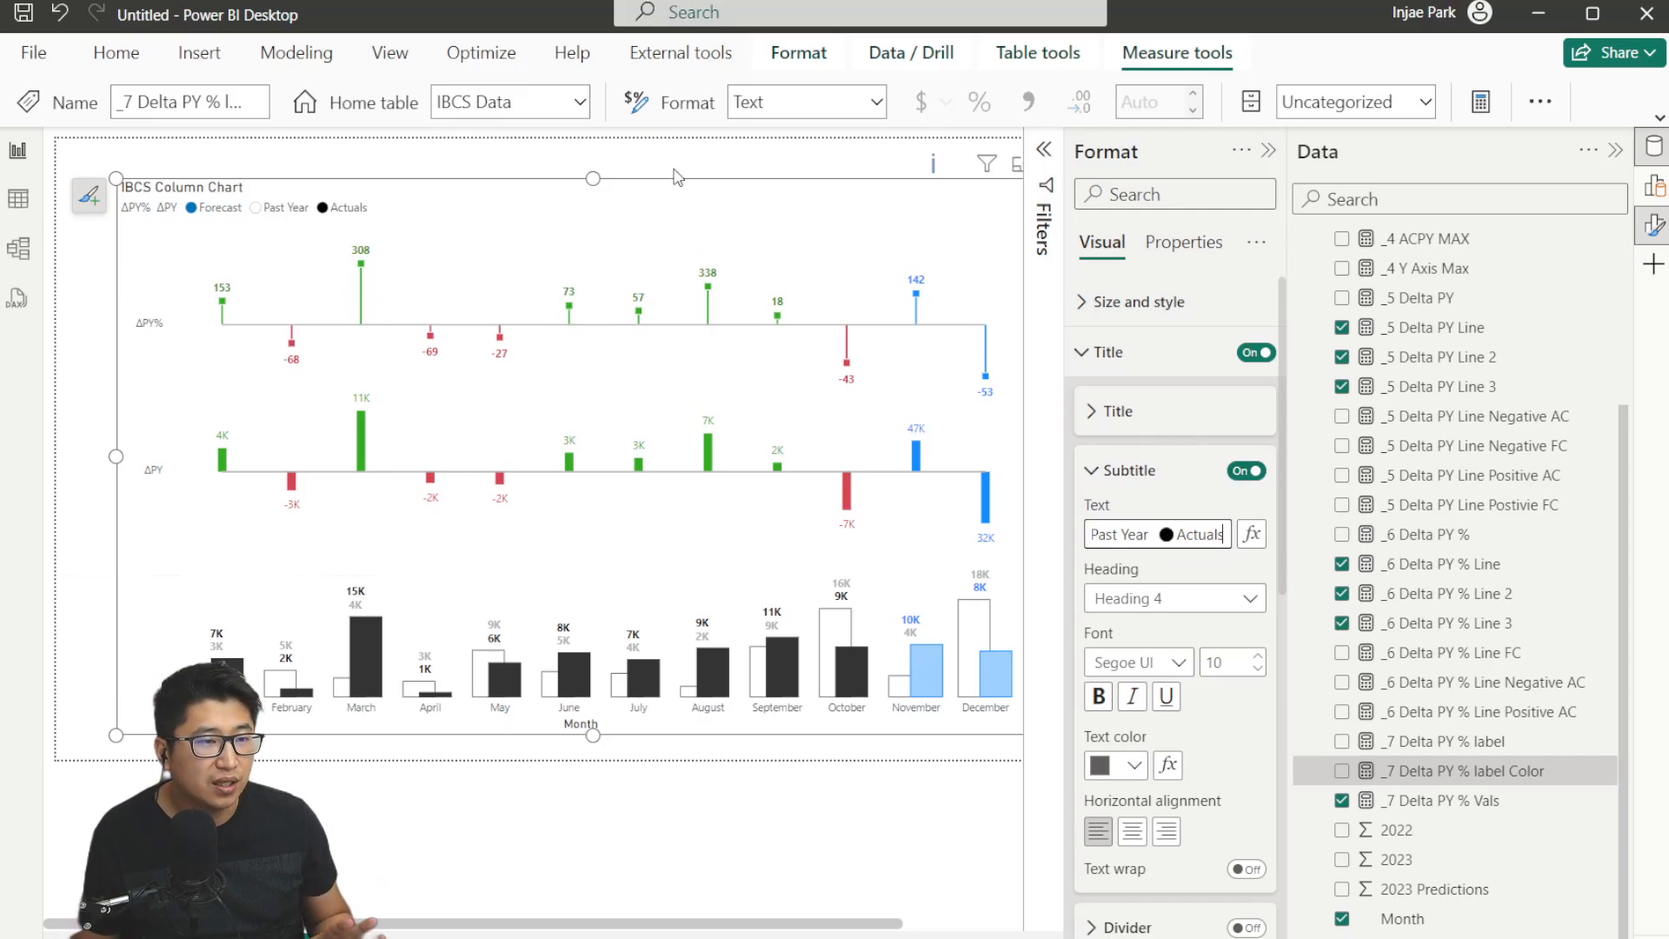
click(530, 159)
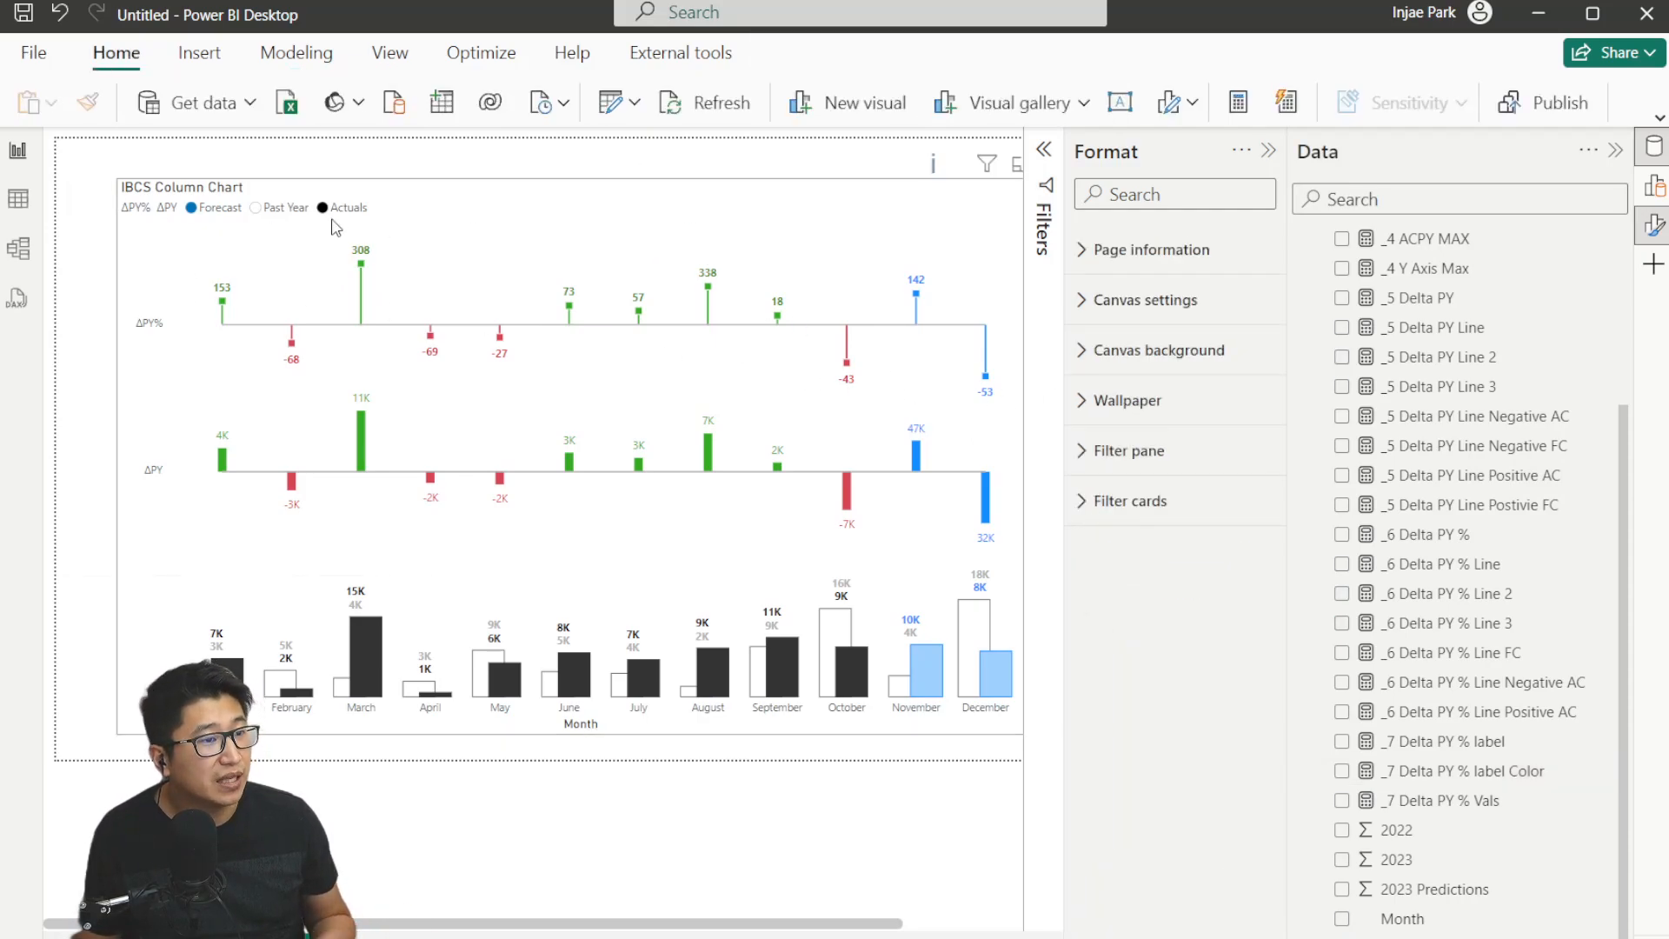
Filter the finished chart with the Month slicer by selecting several months, then clear the slicer selections.
mouse_move(936, 312)
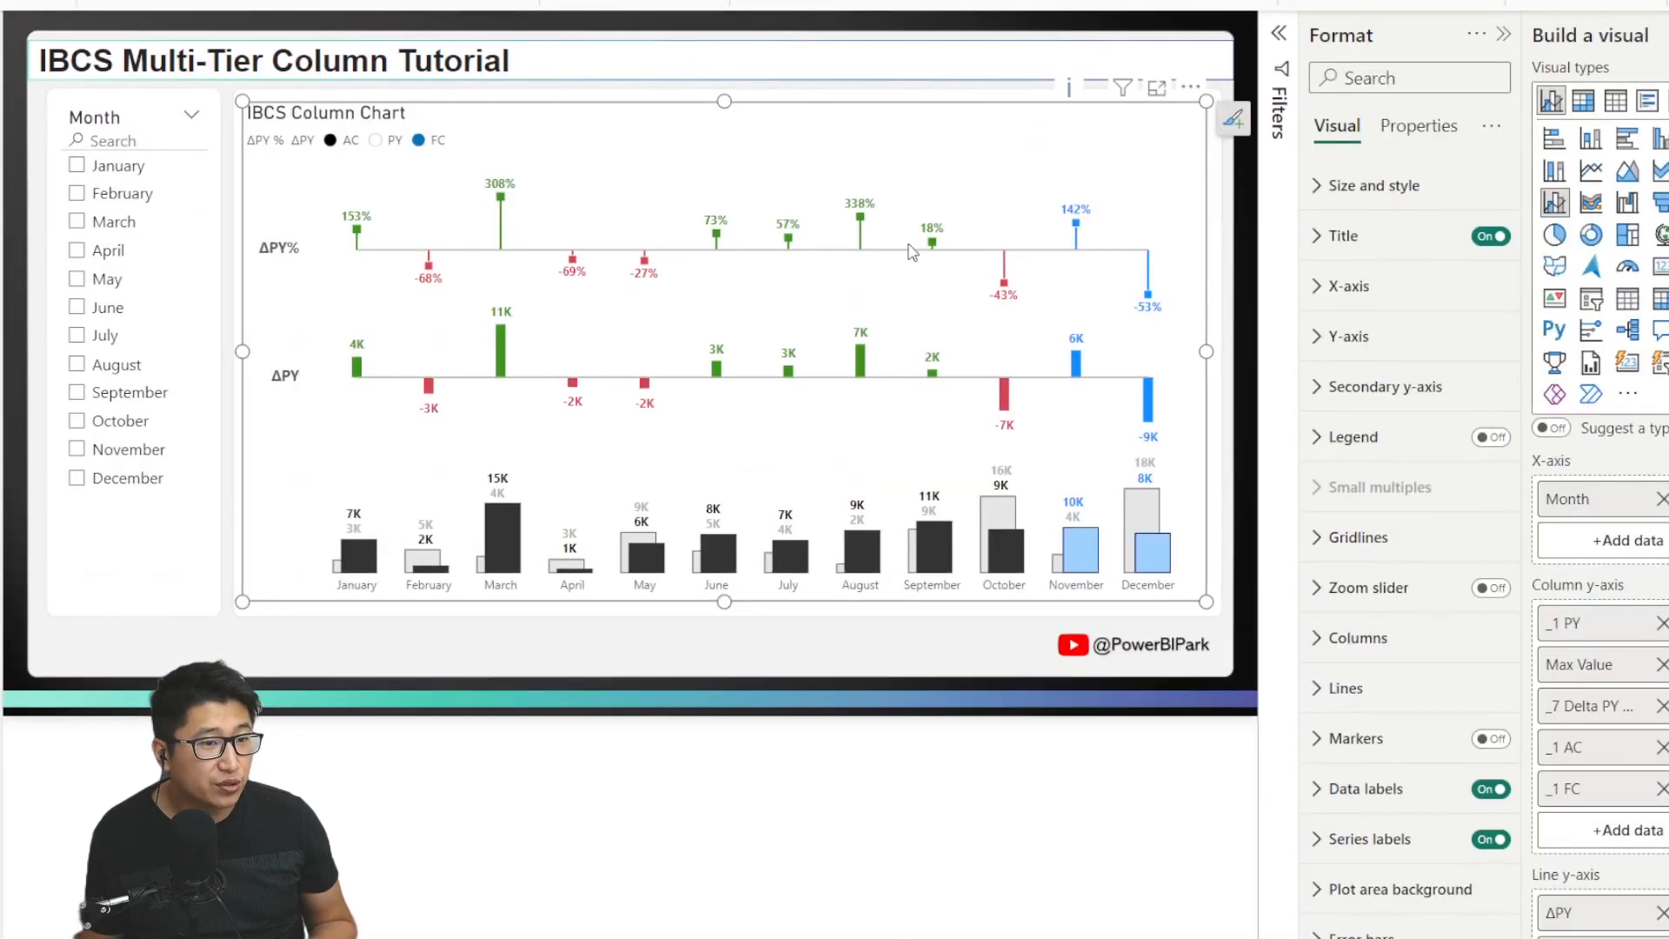
click(596, 769)
click(121, 179)
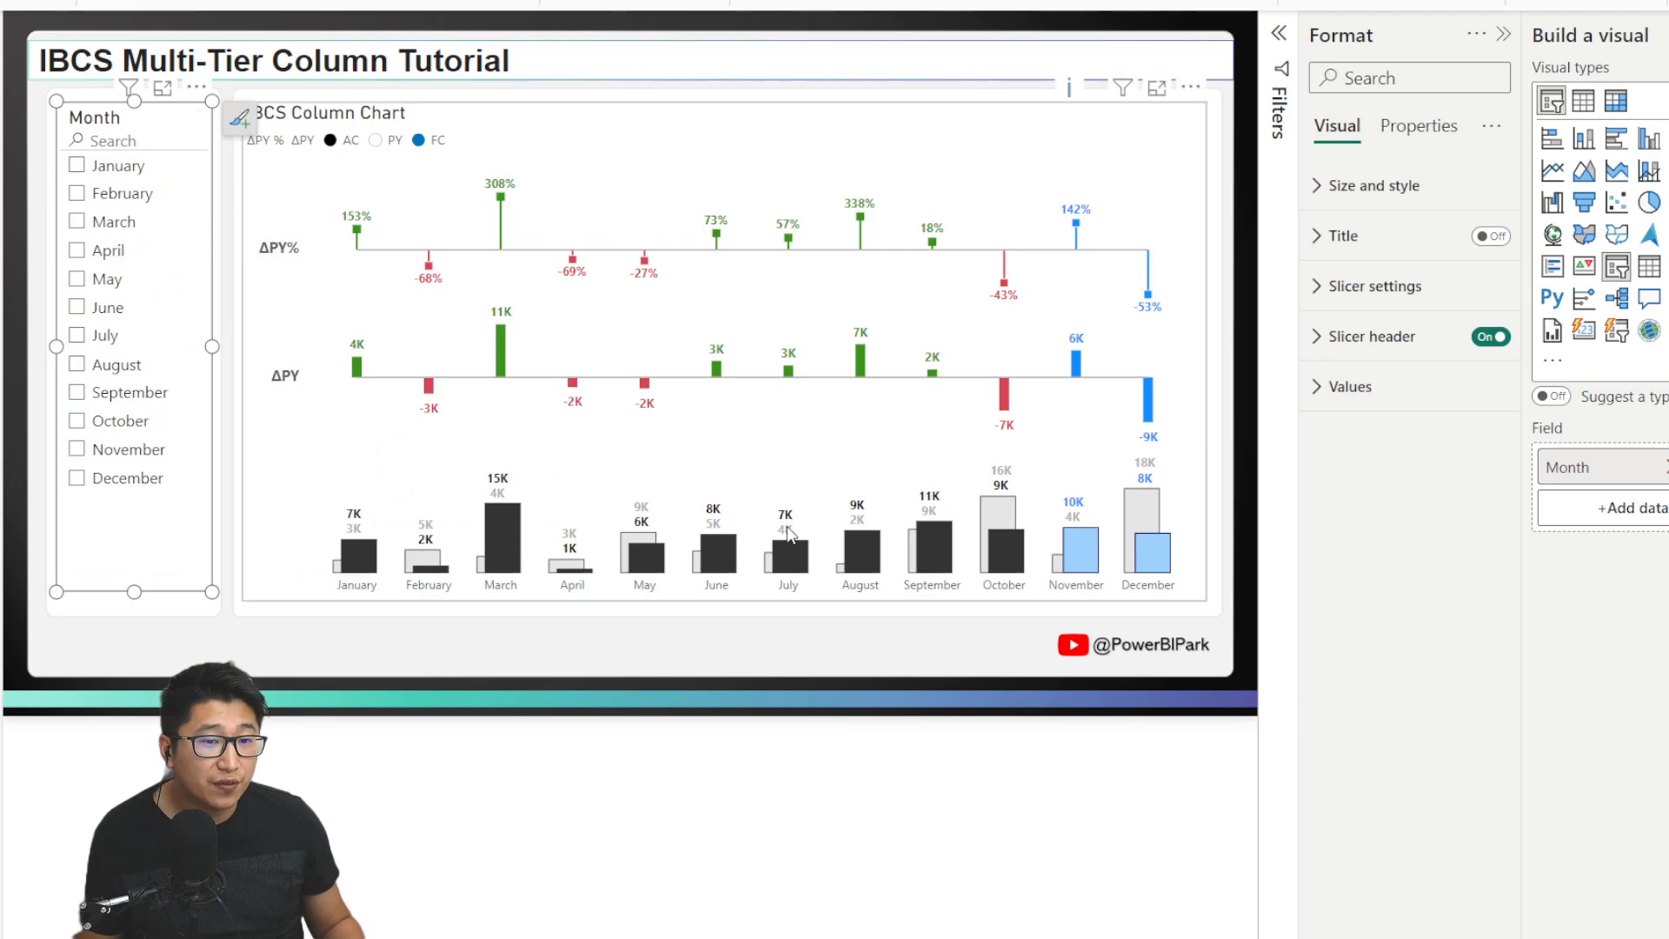
click(109, 166)
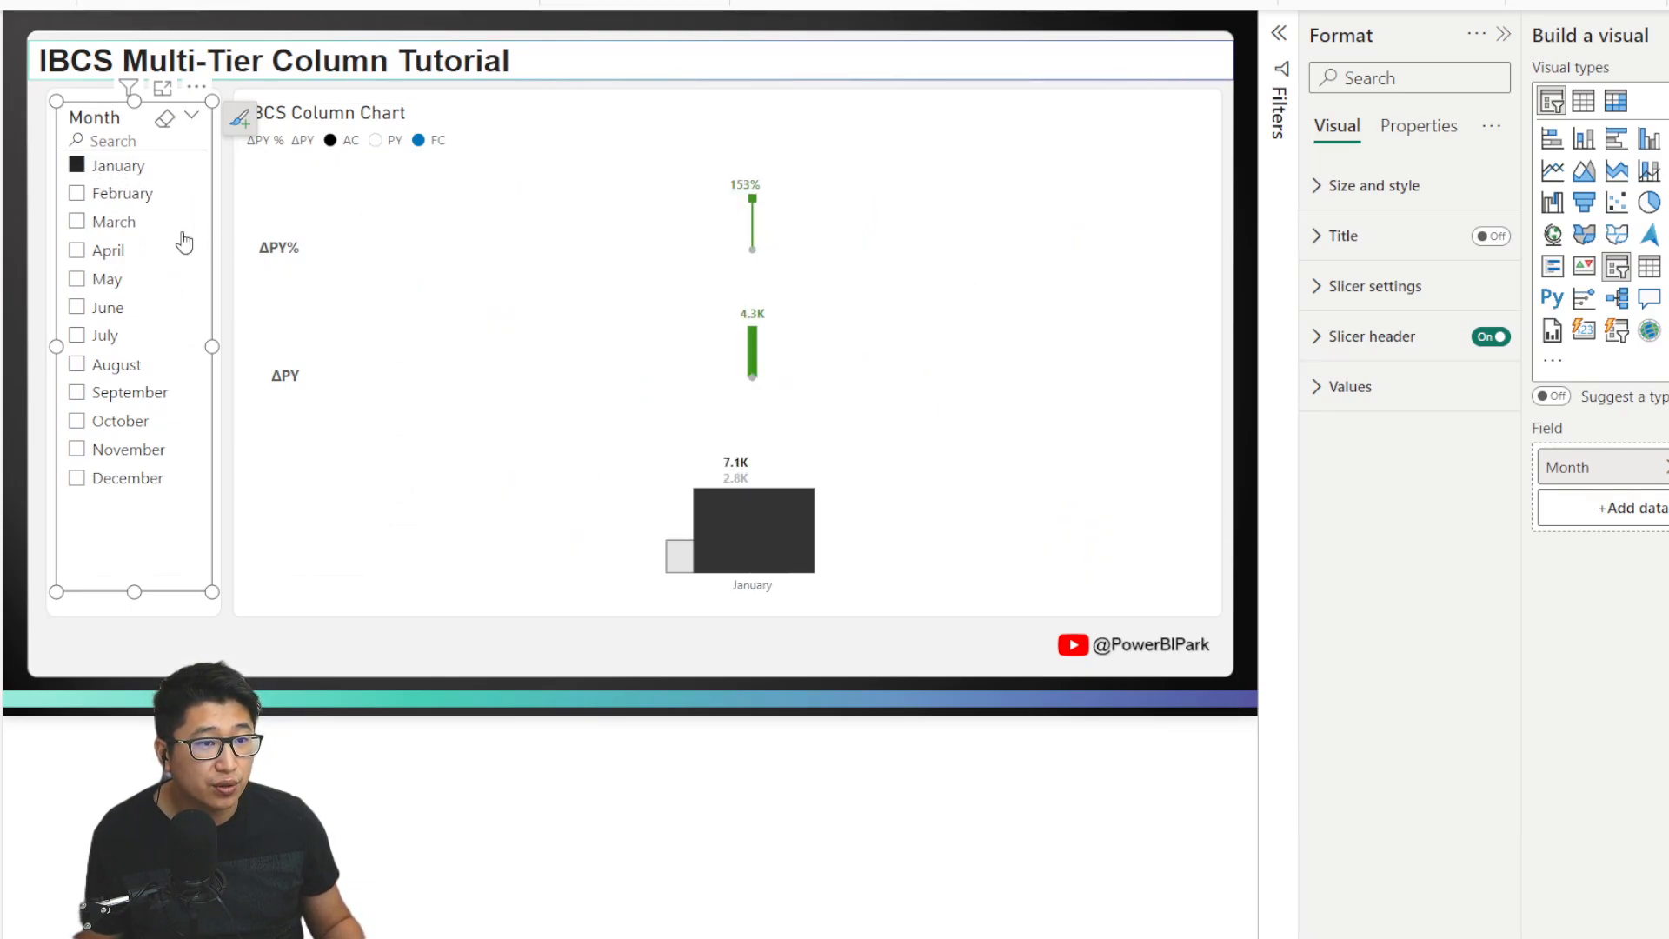
click(107, 203)
click(105, 220)
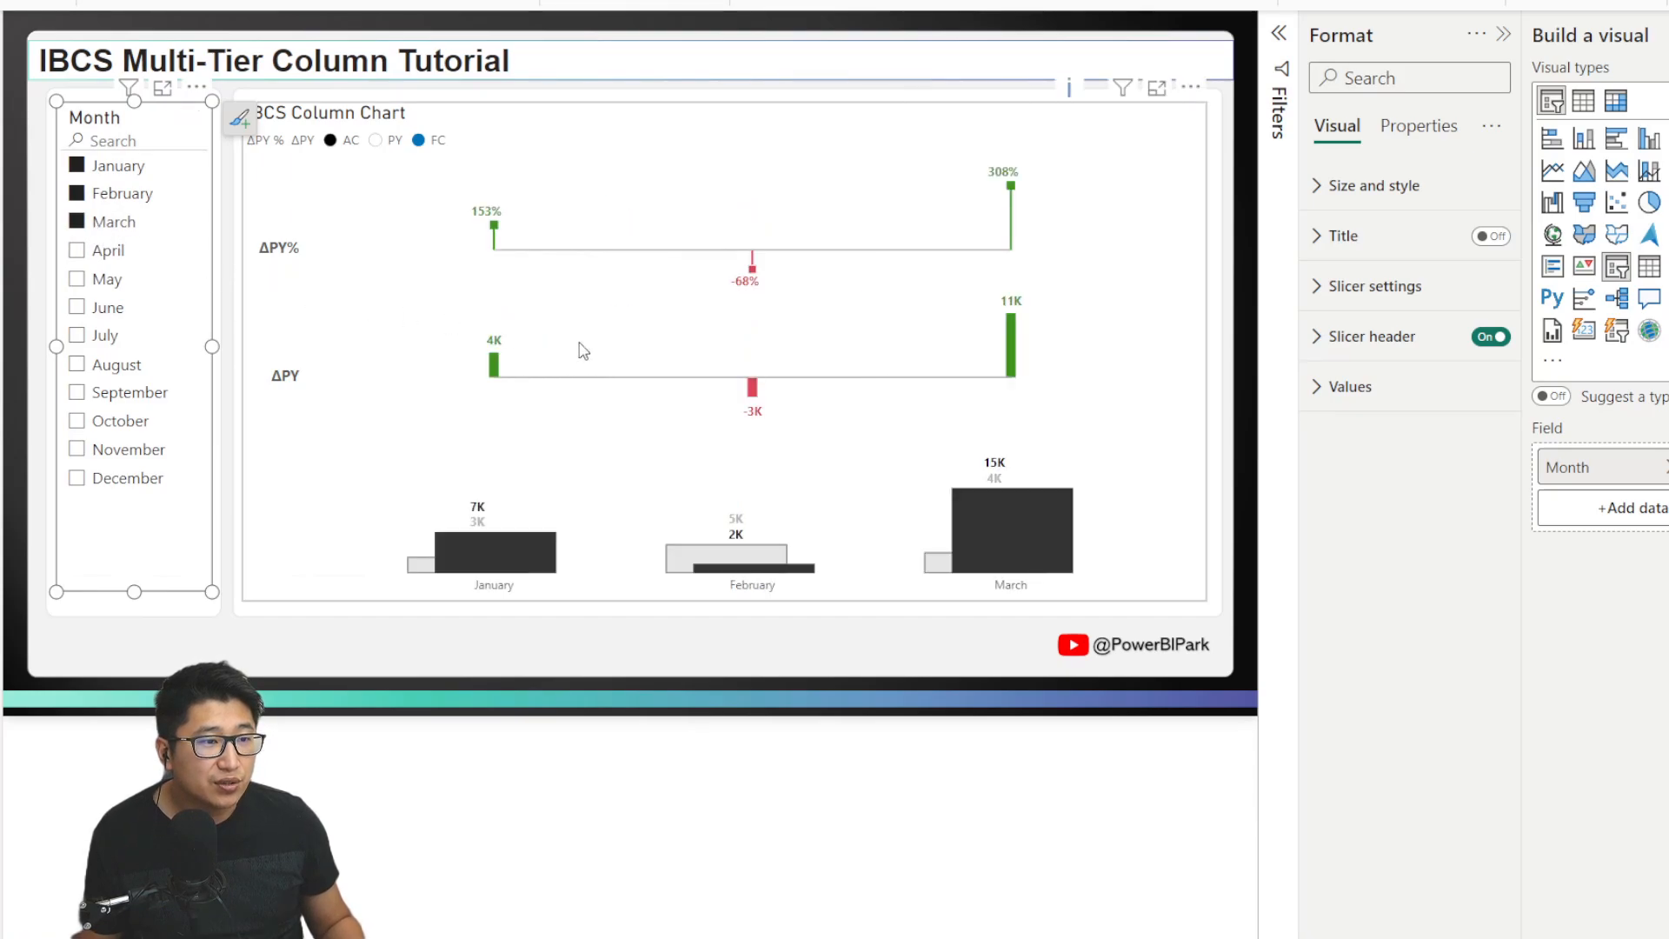
click(108, 279)
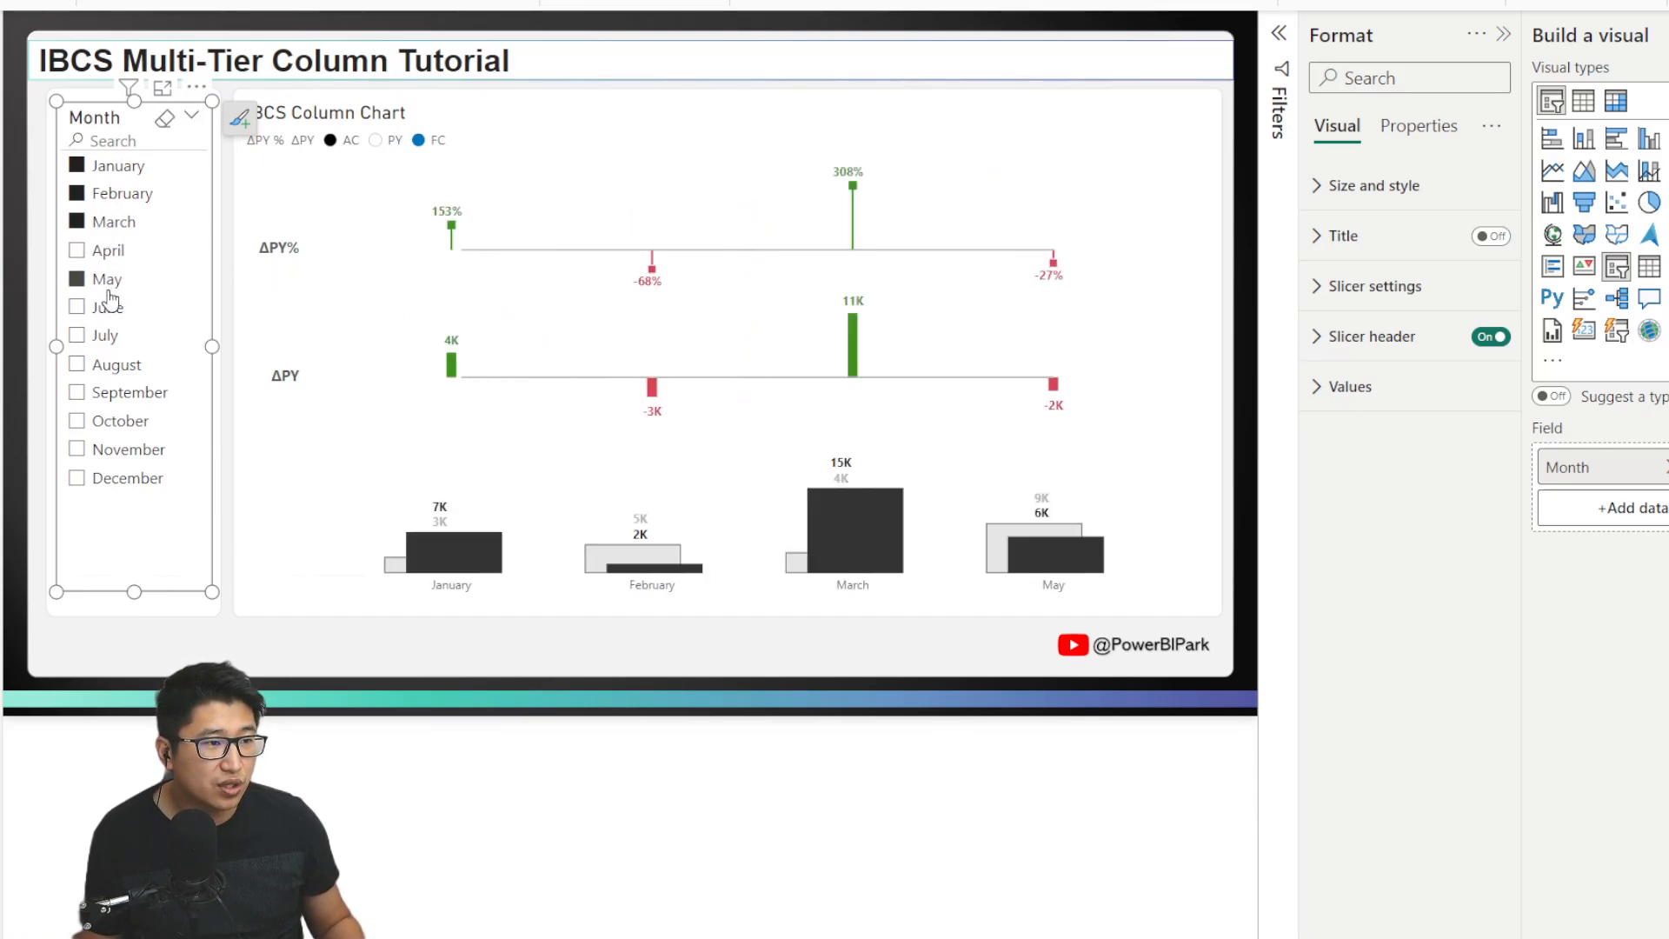
click(106, 307)
click(105, 335)
click(105, 392)
click(105, 449)
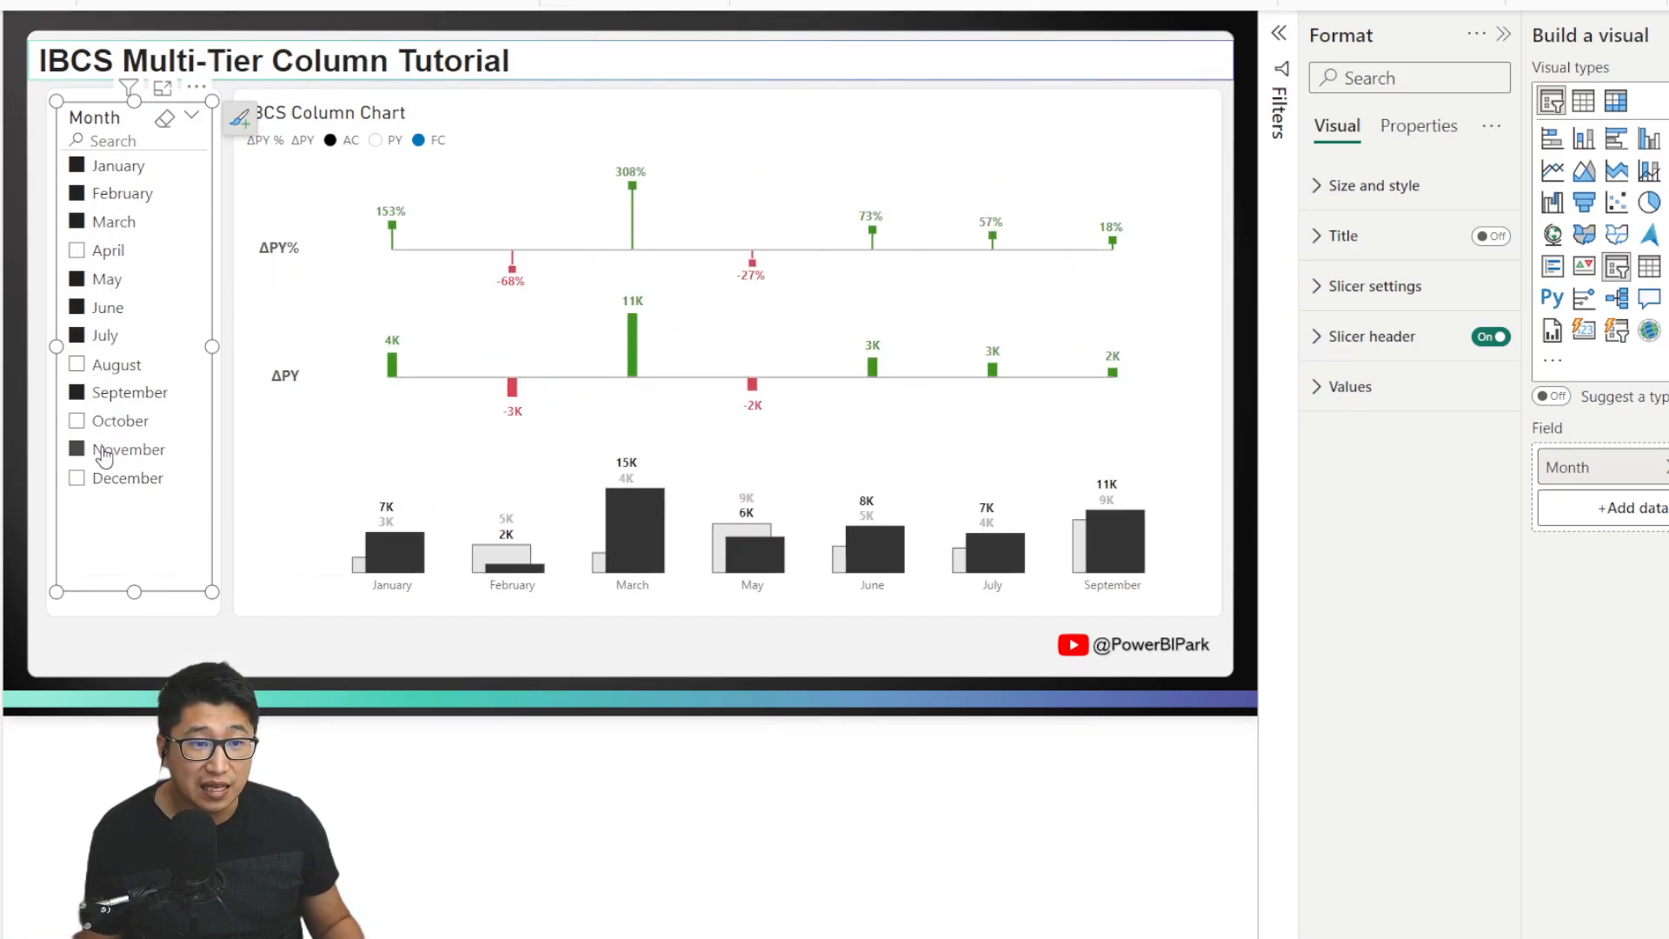
click(165, 122)
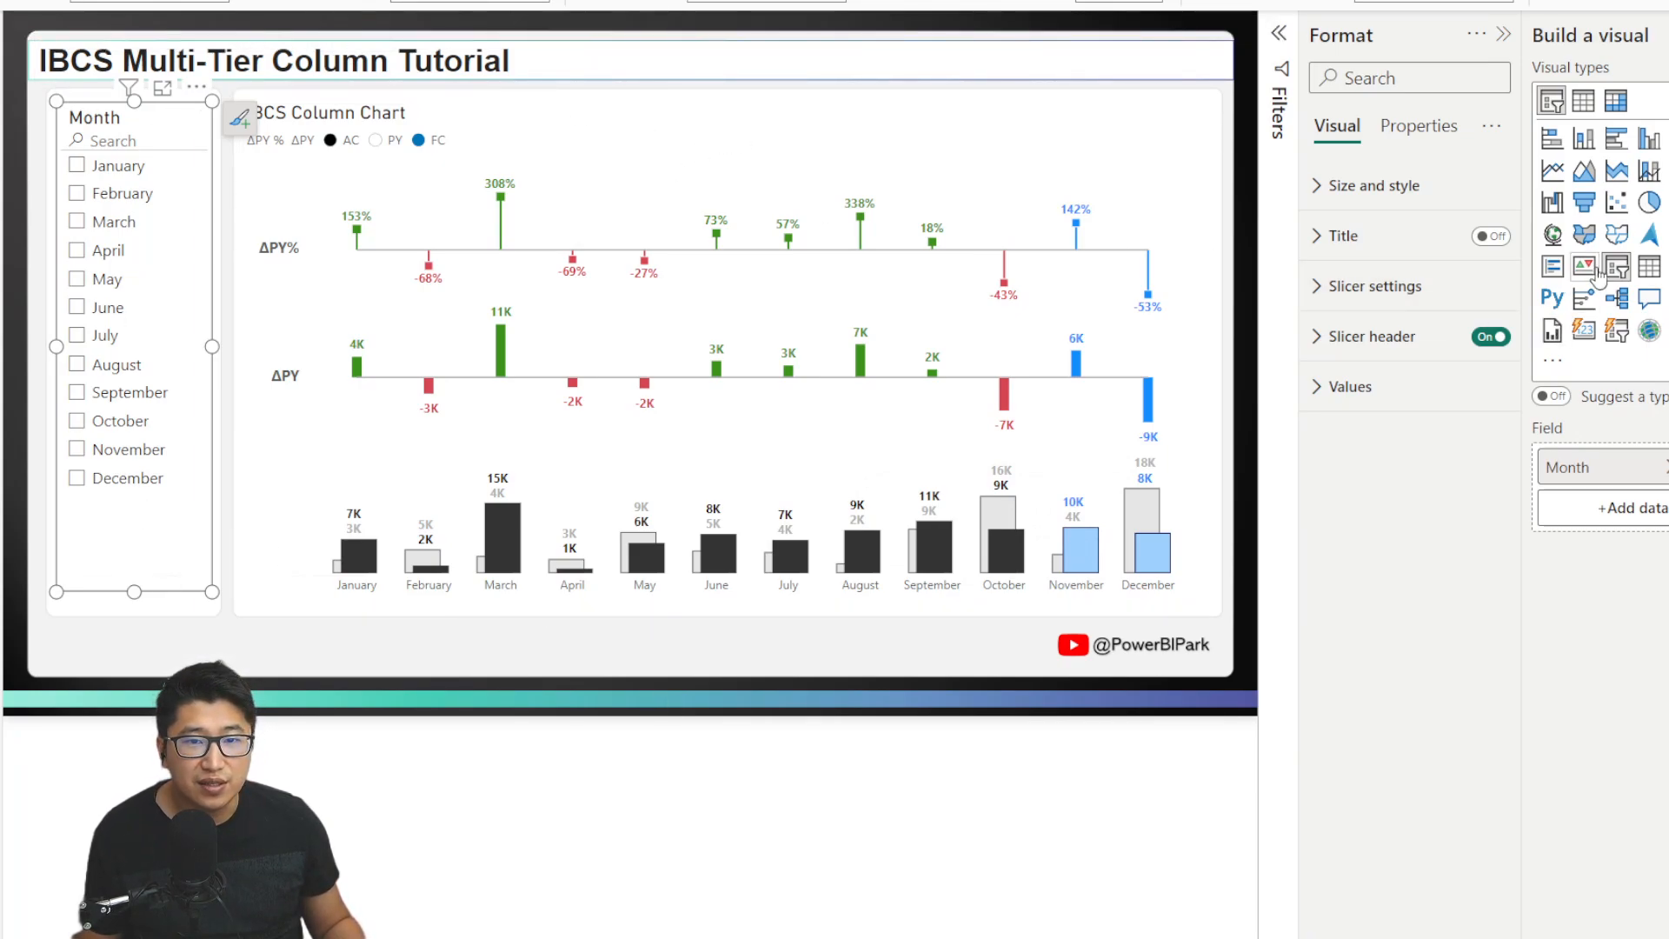
click(1647, 267)
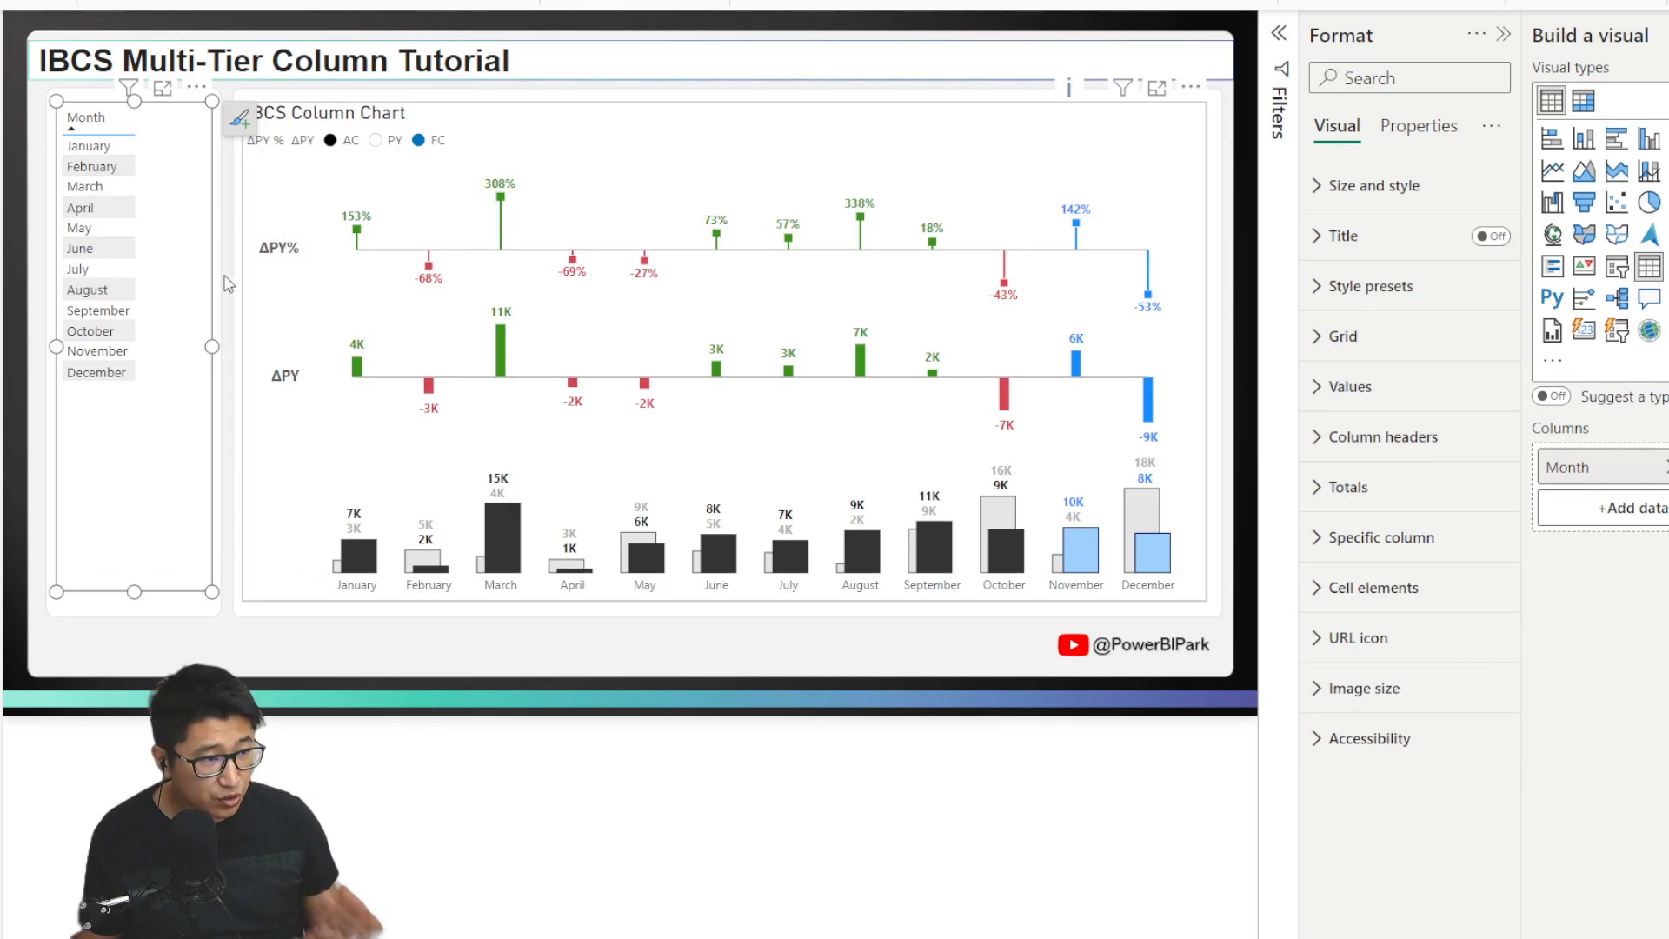
click(103, 249)
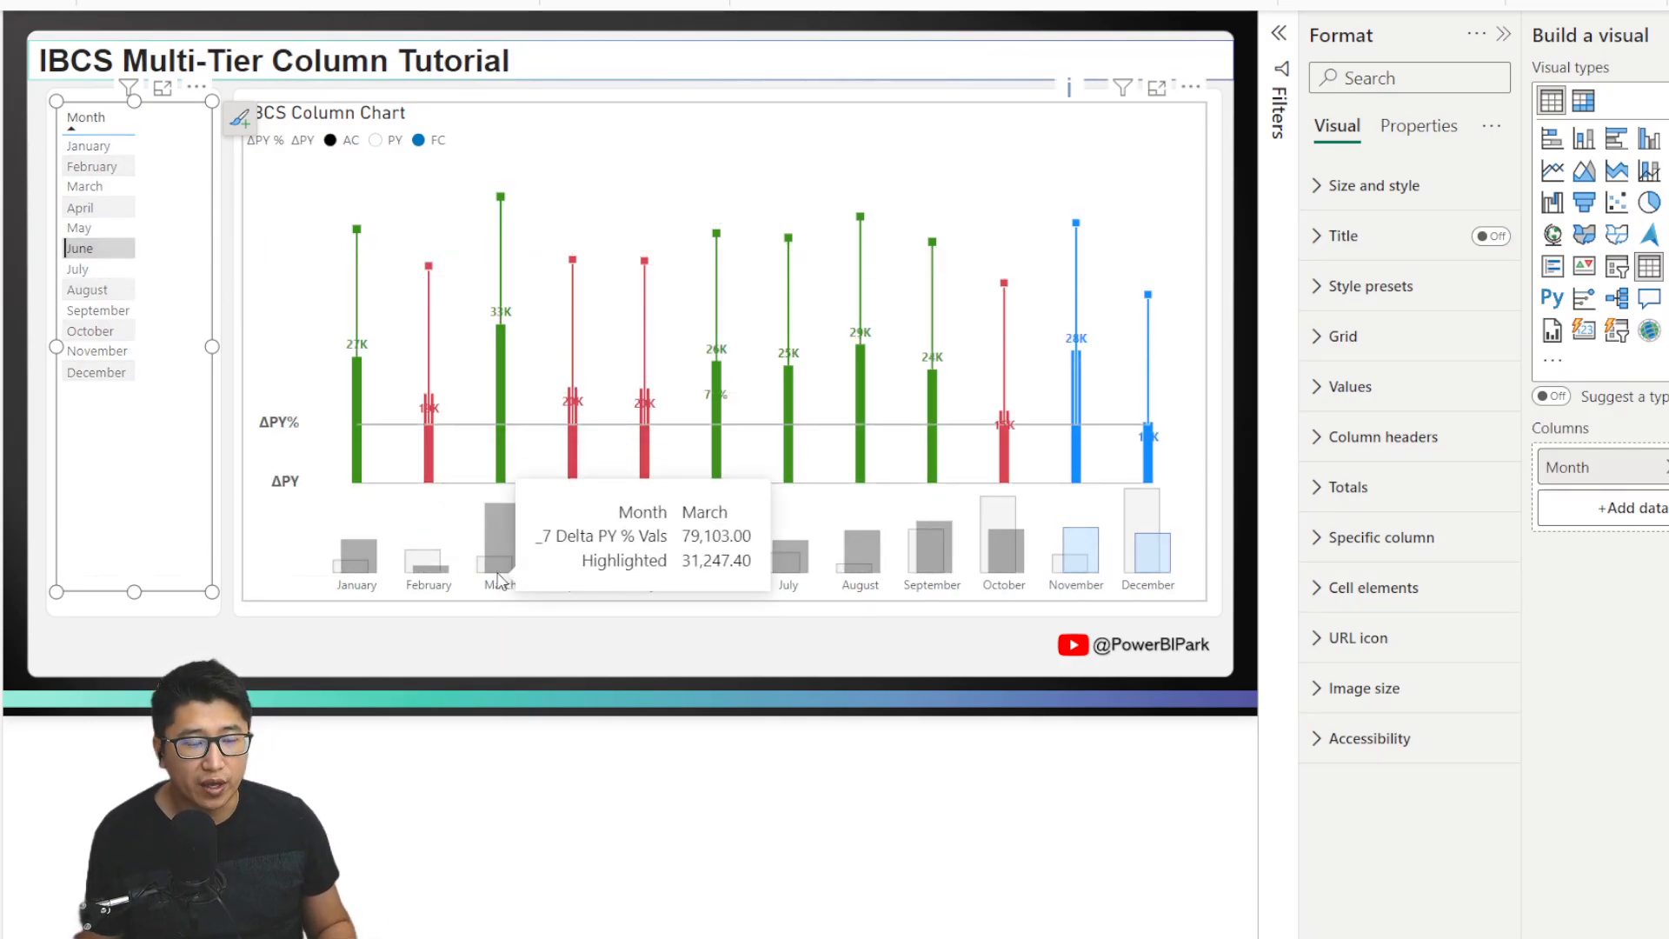
click(65, 249)
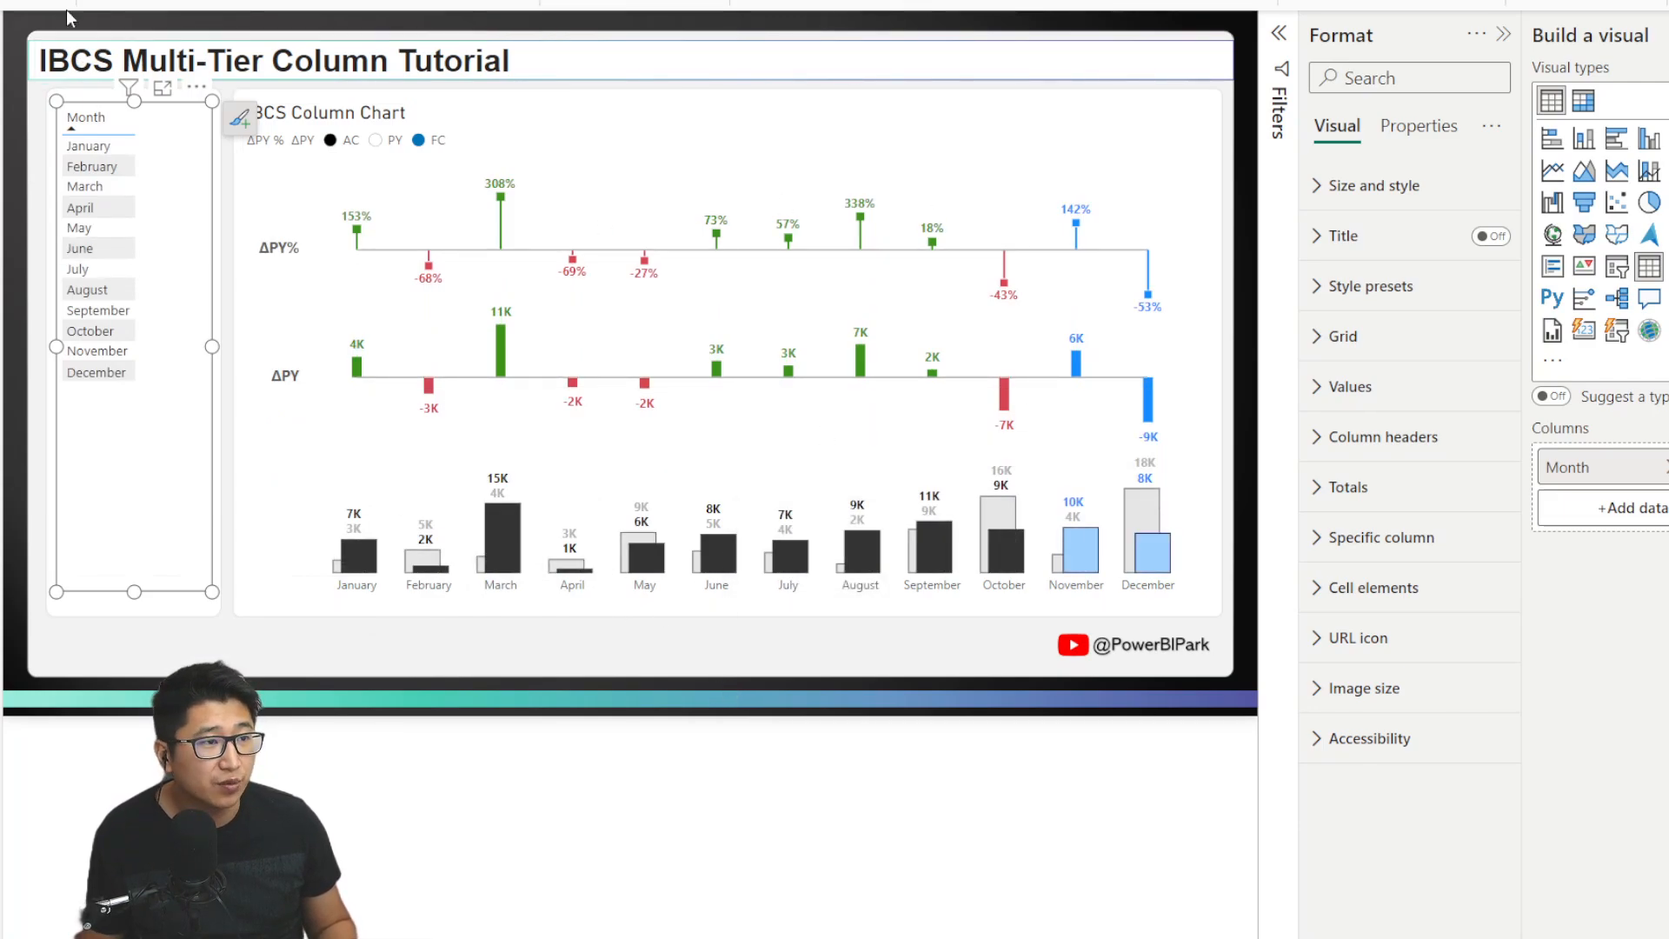
key(ctrl+z)
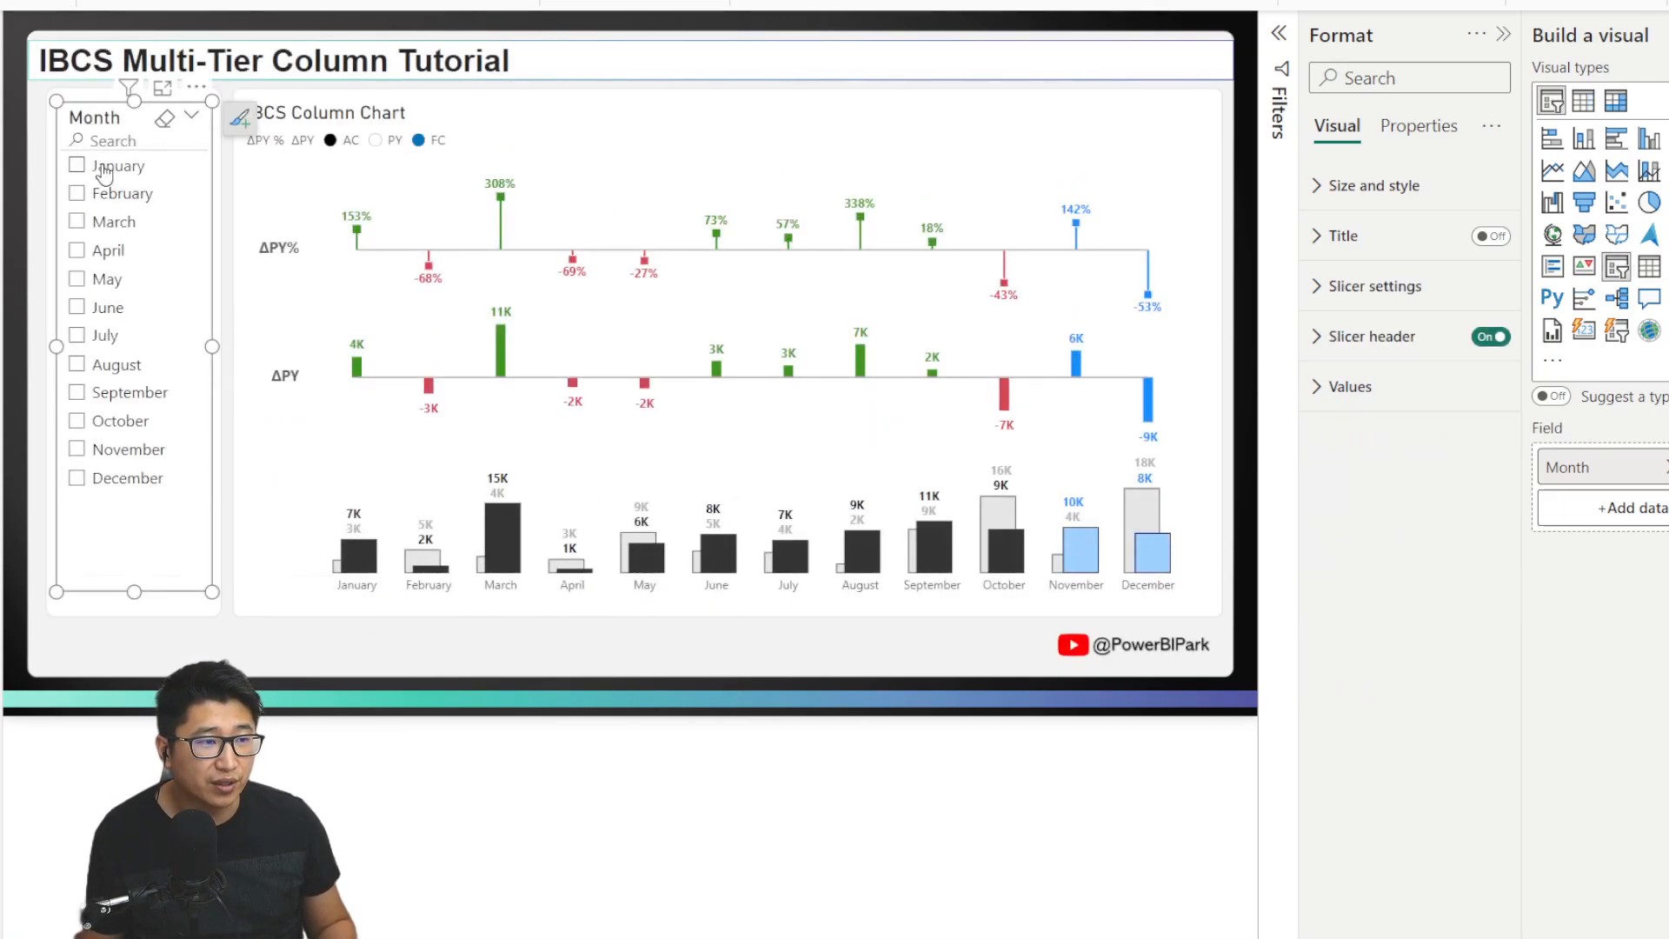
Filter the chart to July with the Month slicer, then deselect July again.
click(96, 335)
click(547, 615)
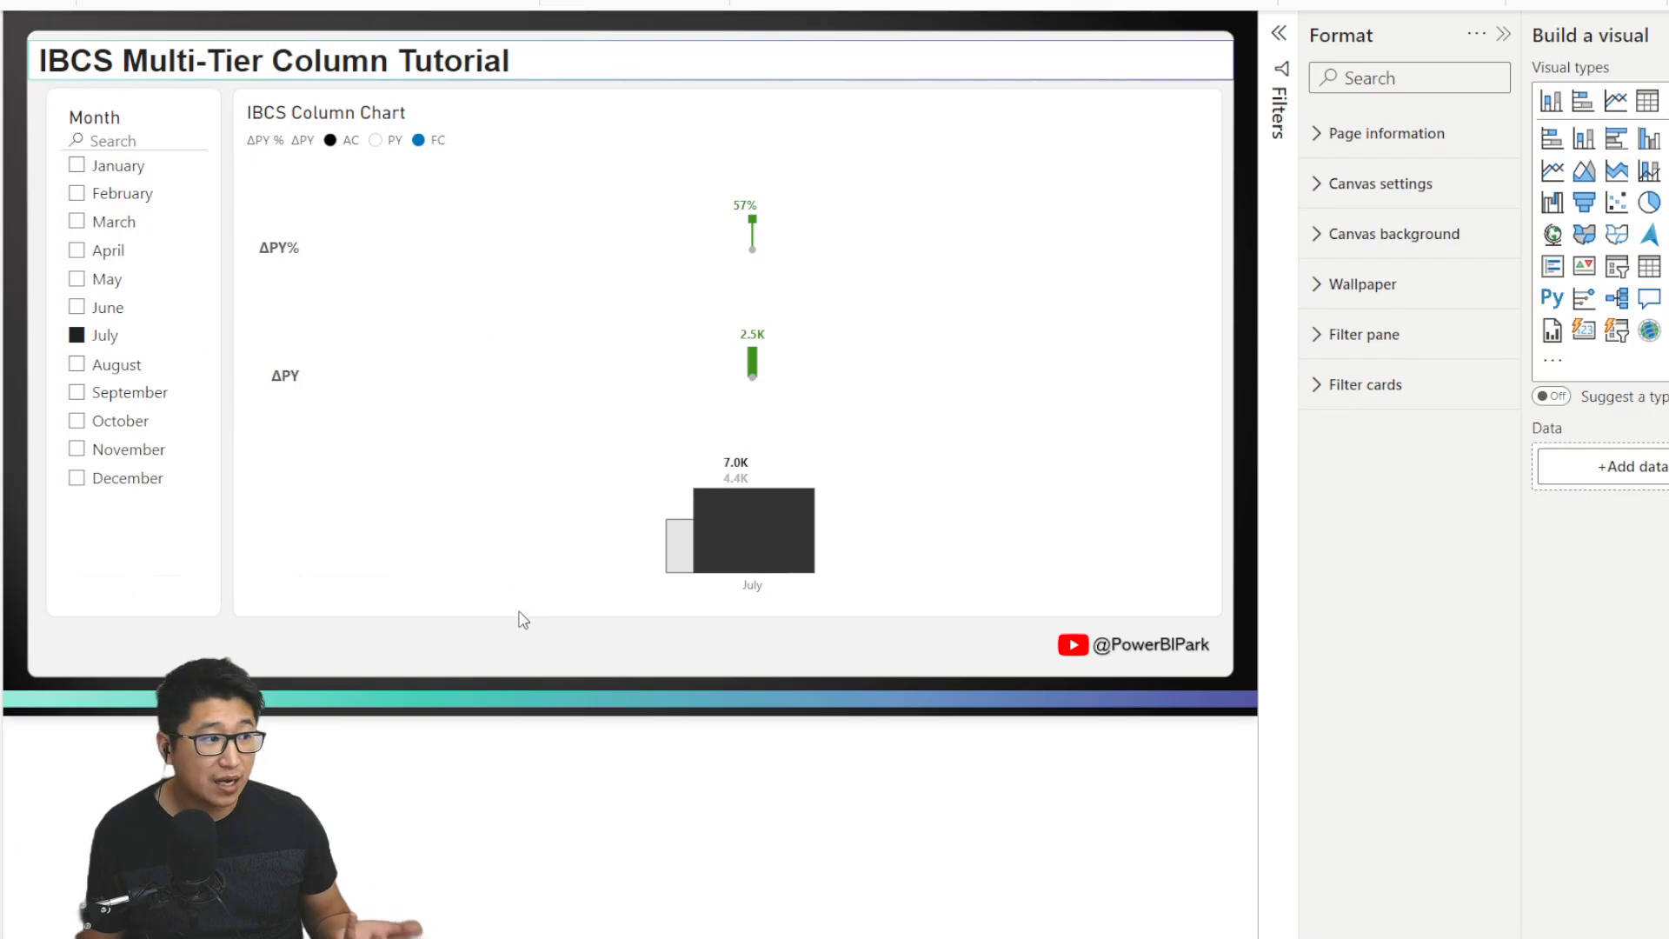
click(113, 337)
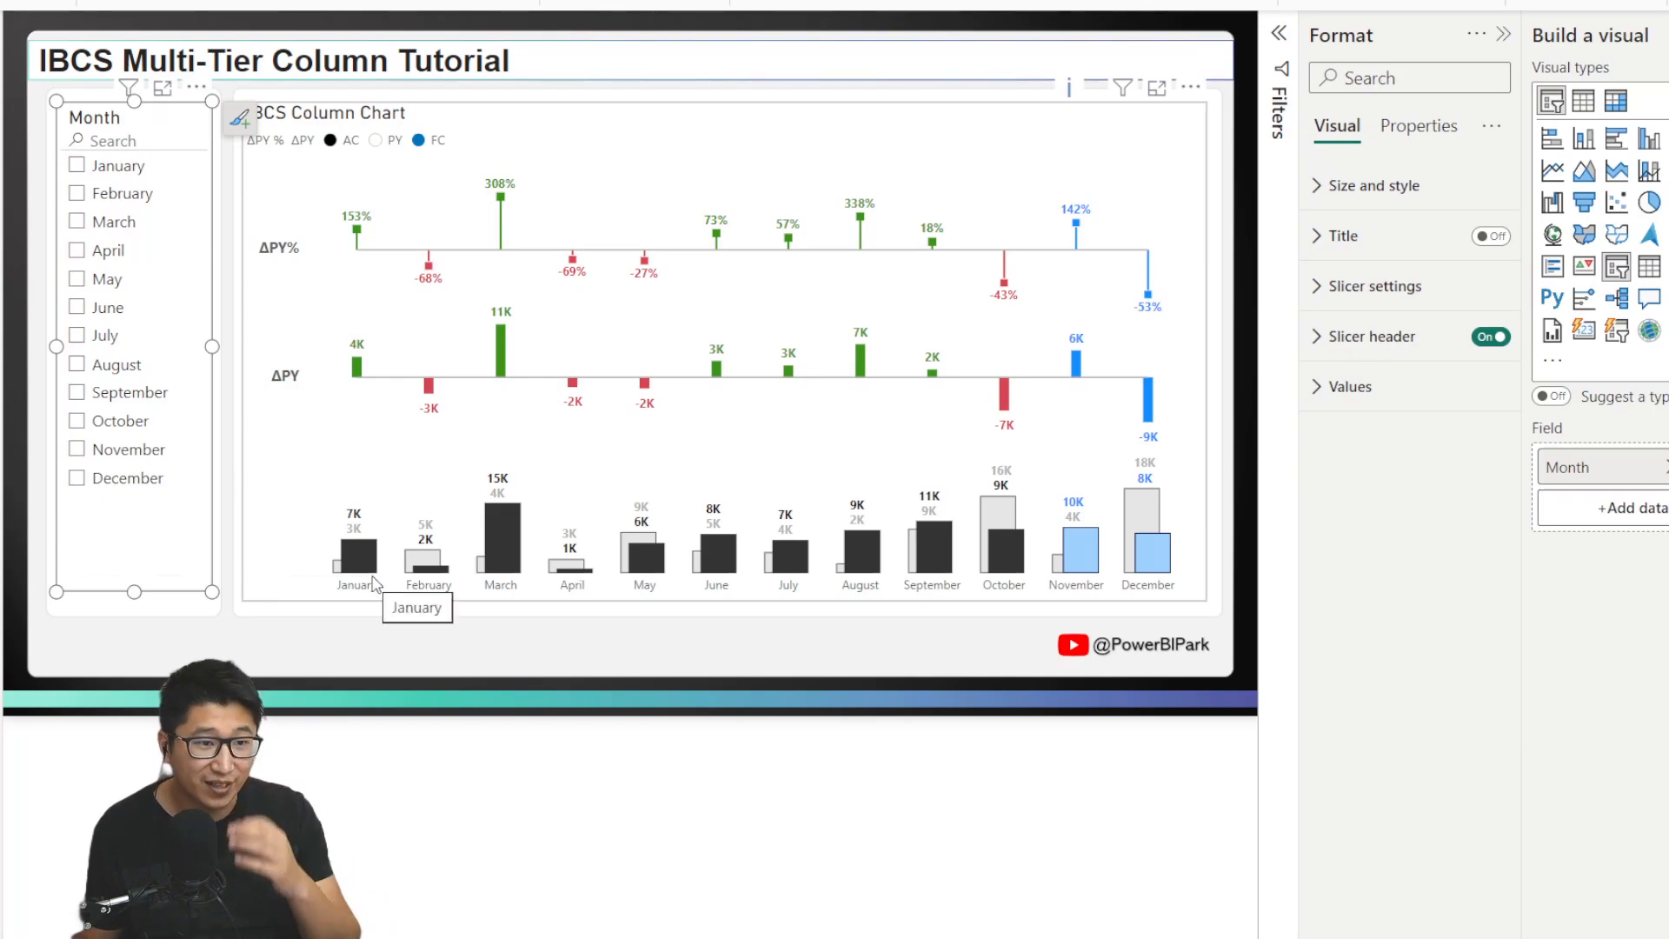